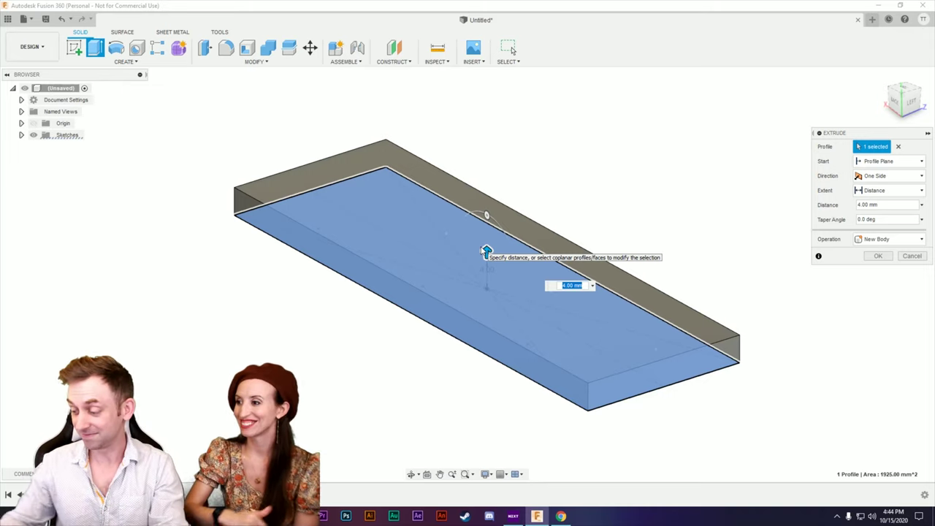
Extrude the rectangular profile 18 mm as a new body.
{"action": "type", "text": "118"}
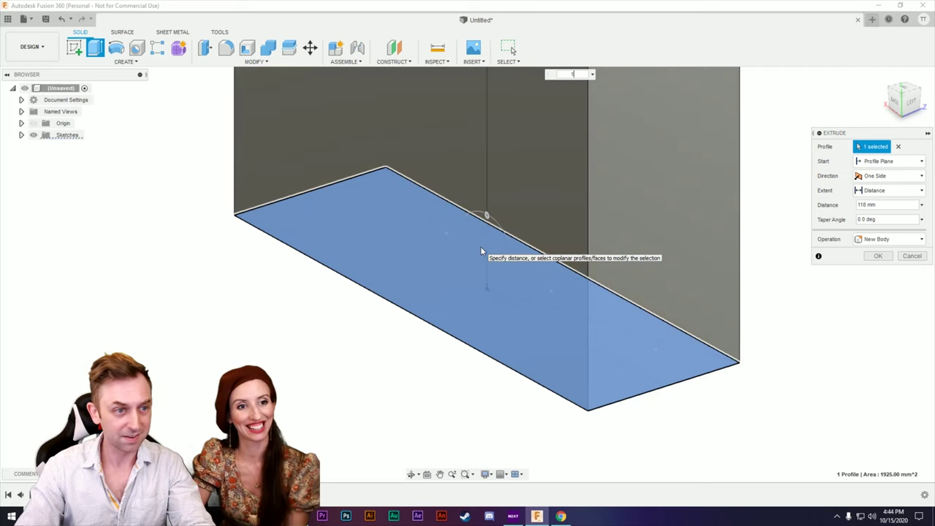
{"action": "type", "text": "18"}
{"action": "key", "text": "Return"}
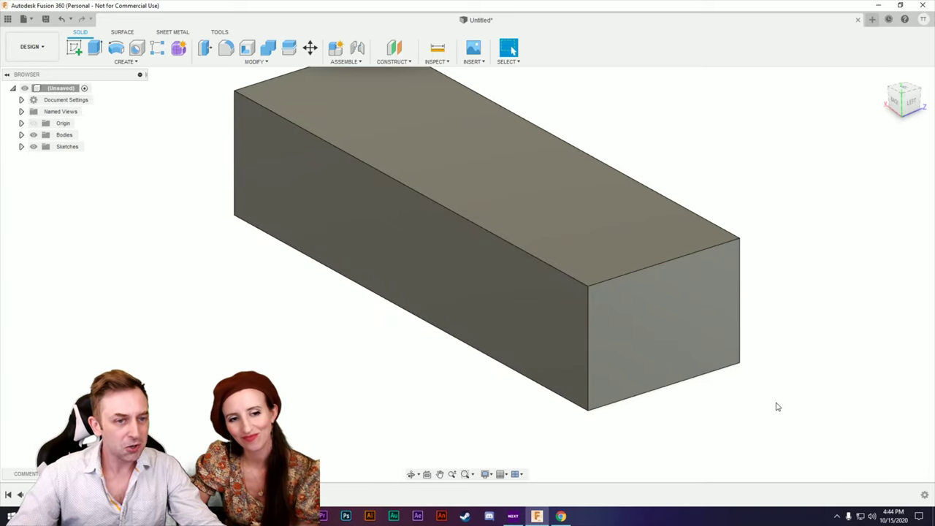
Start a new sketch on the small end face of the block.
{"action": "middle_click_drag", "start_coordinate": [760, 417], "coordinate": [661, 412]}
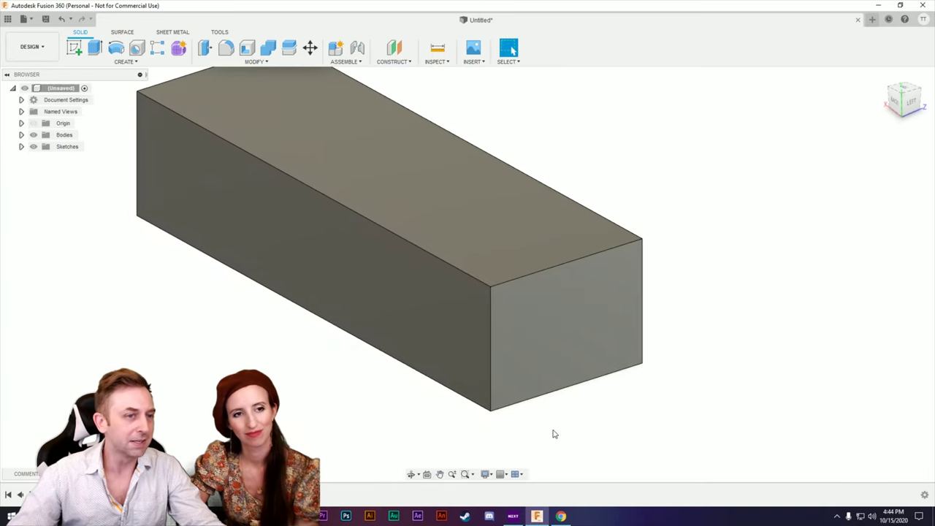
{"action": "middle_click_drag", "start_coordinate": [716, 420], "coordinate": [684, 402], "text": "shift"}
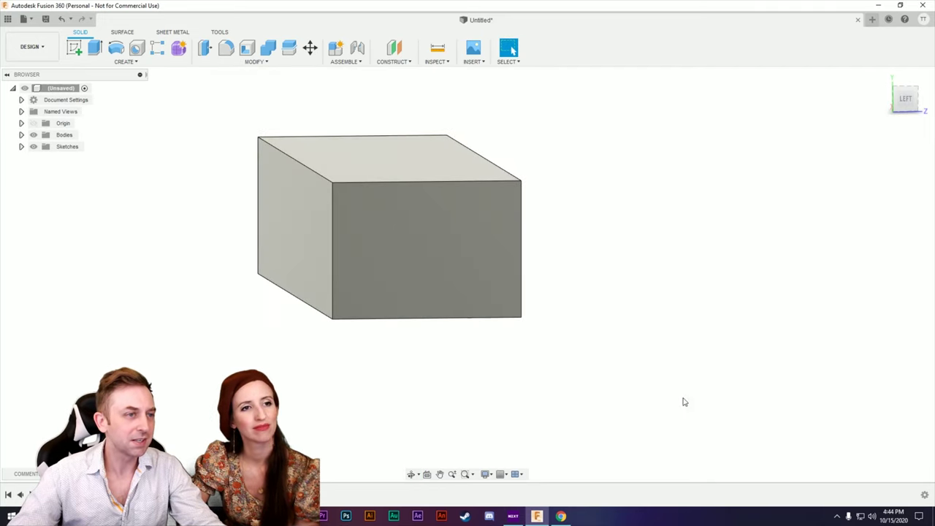
{"action": "left_click", "coordinate": [74, 48]}
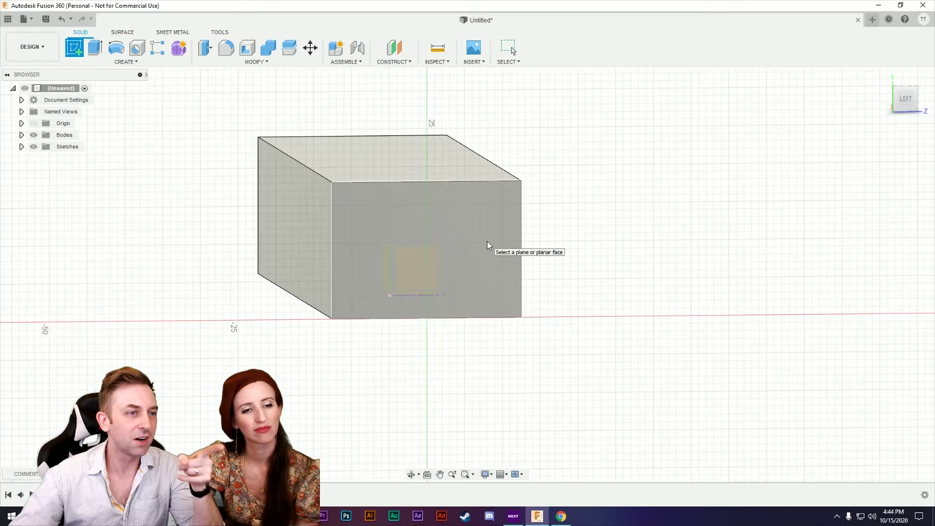
{"action": "left_click", "coordinate": [488, 245]}
{"action": "scroll", "coordinate": [329, 310], "scroll_direction": "up", "scroll_amount": 3}
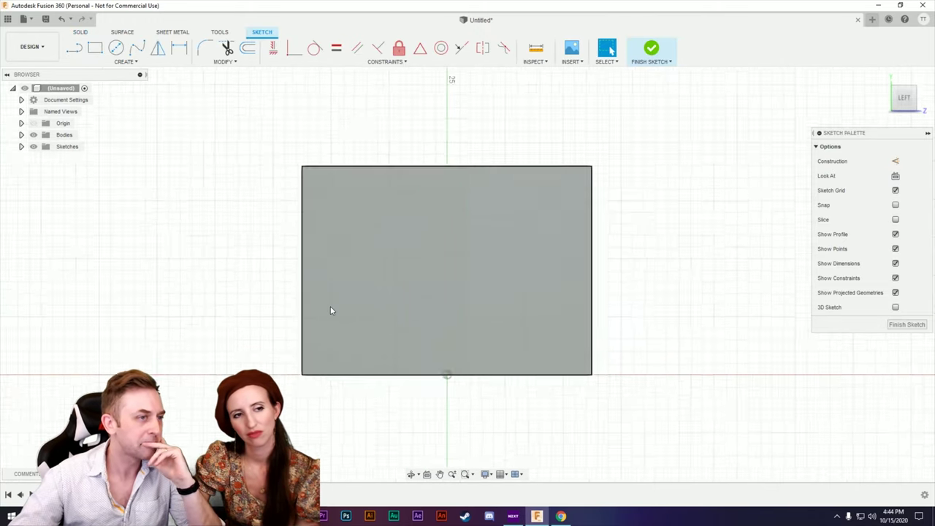
{"action": "left_click", "coordinate": [126, 62]}
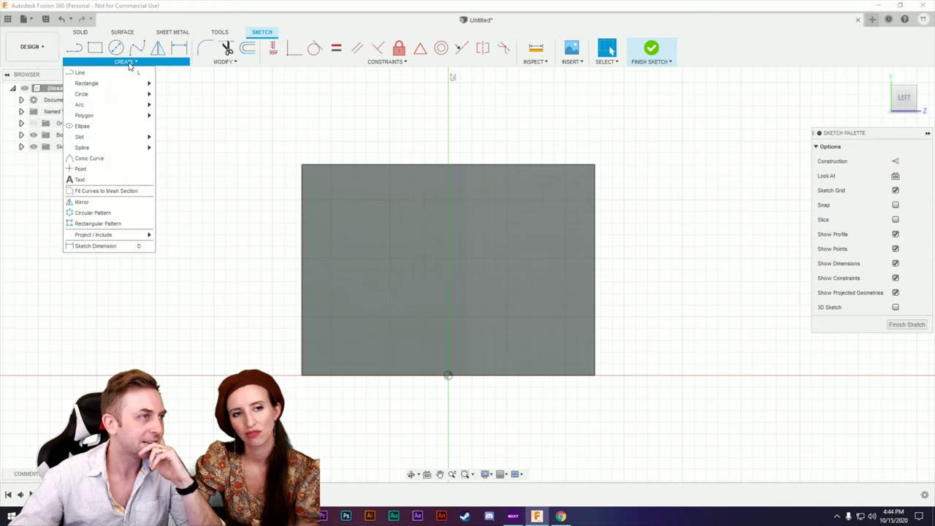
{"action": "left_click", "coordinate": [103, 160]}
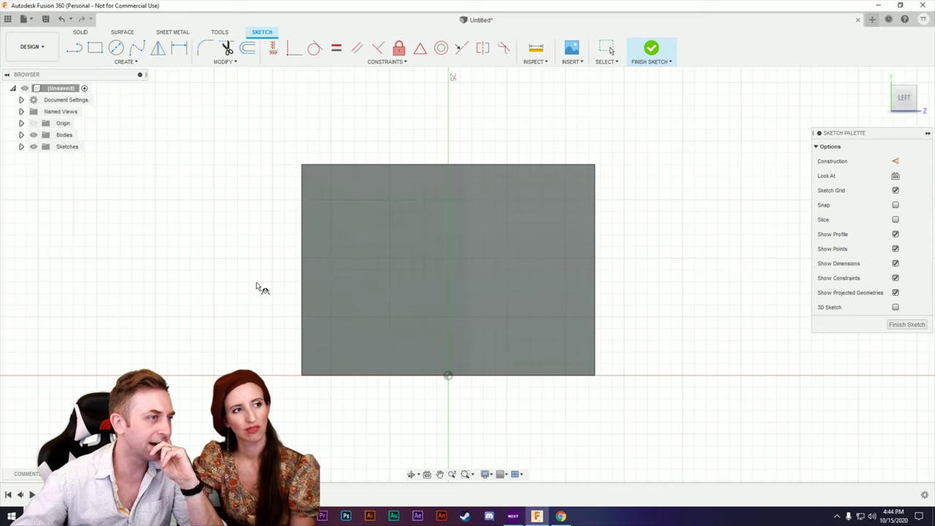
{"action": "left_click", "coordinate": [302, 375]}
{"action": "left_click", "coordinate": [595, 376]}
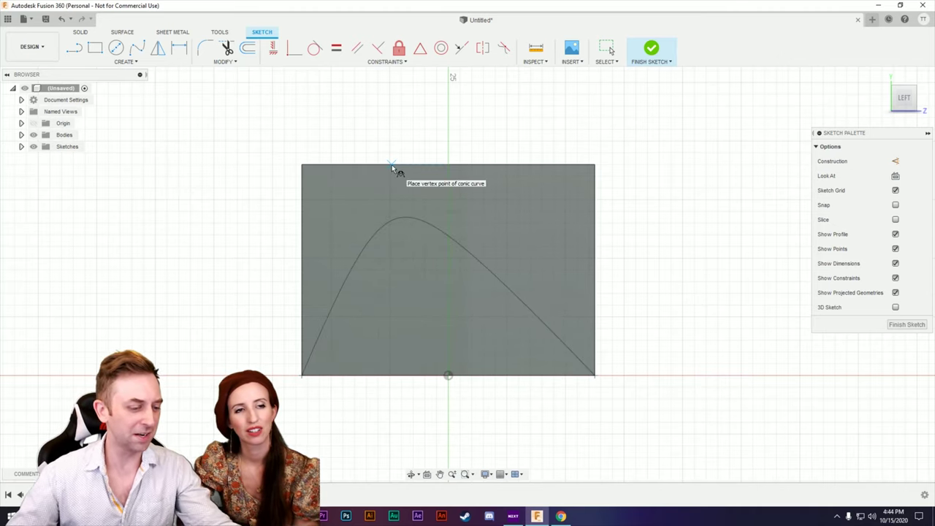
{"action": "key", "text": "Escape"}
{"action": "left_click", "coordinate": [135, 63]}
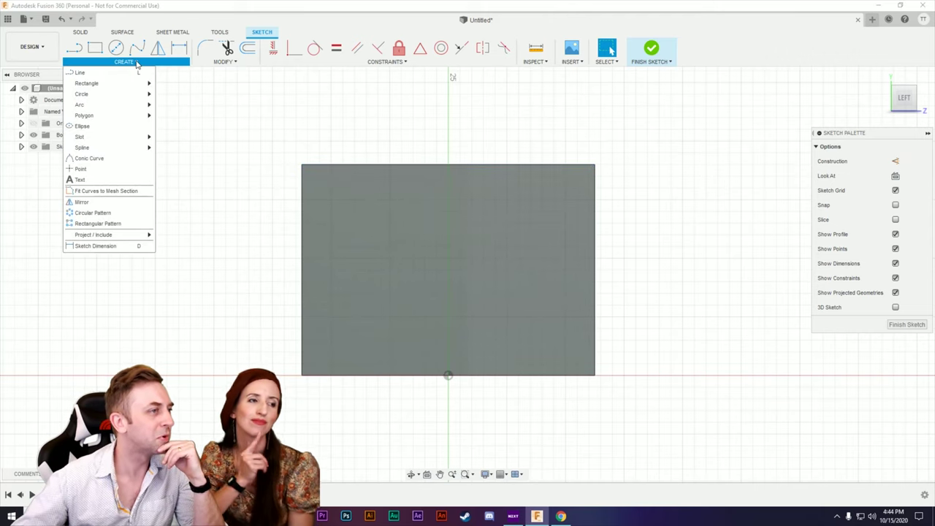
{"action": "mouse_move", "coordinate": [131, 107]}
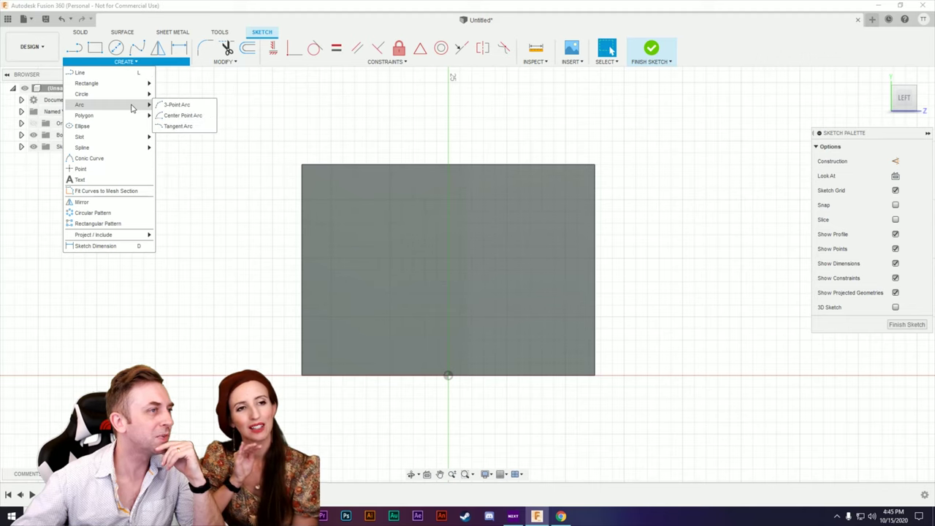
{"action": "left_click", "coordinate": [182, 107]}
{"action": "left_click", "coordinate": [303, 376]}
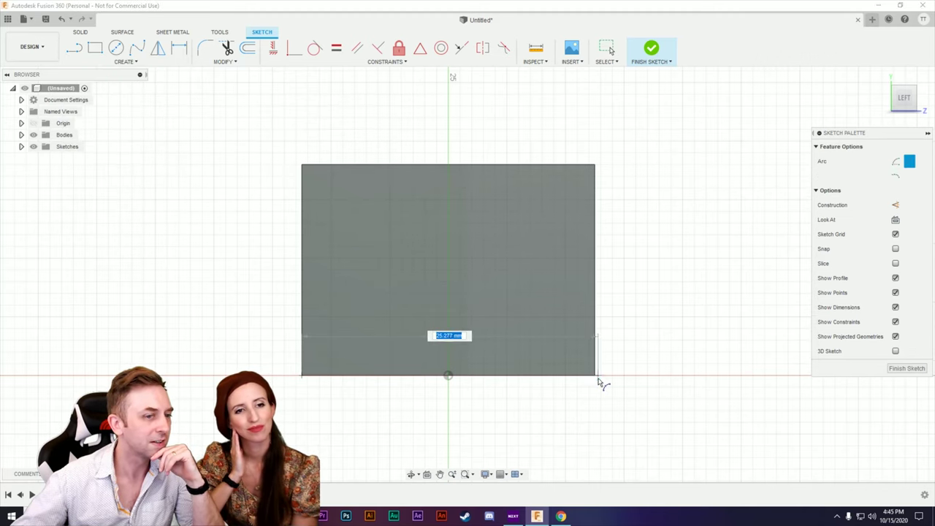
{"action": "left_click", "coordinate": [595, 376]}
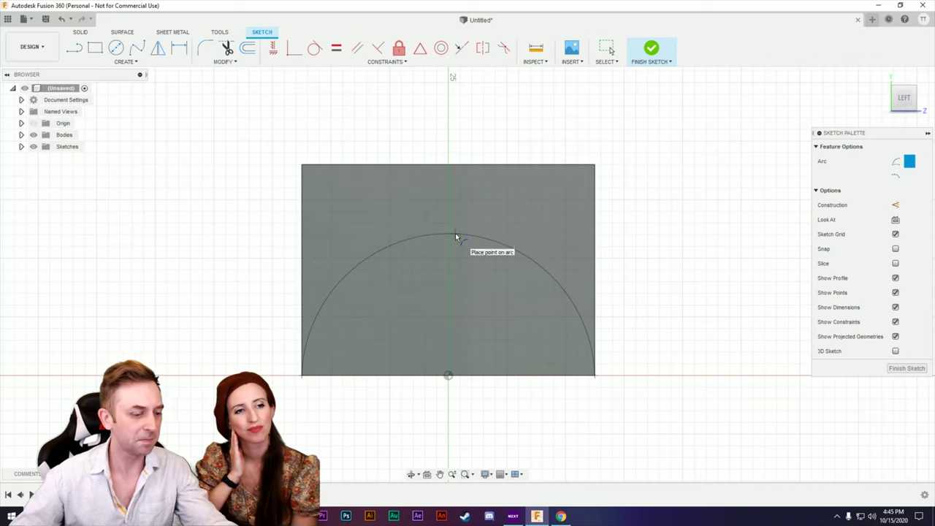
{"action": "key", "text": "Escape"}
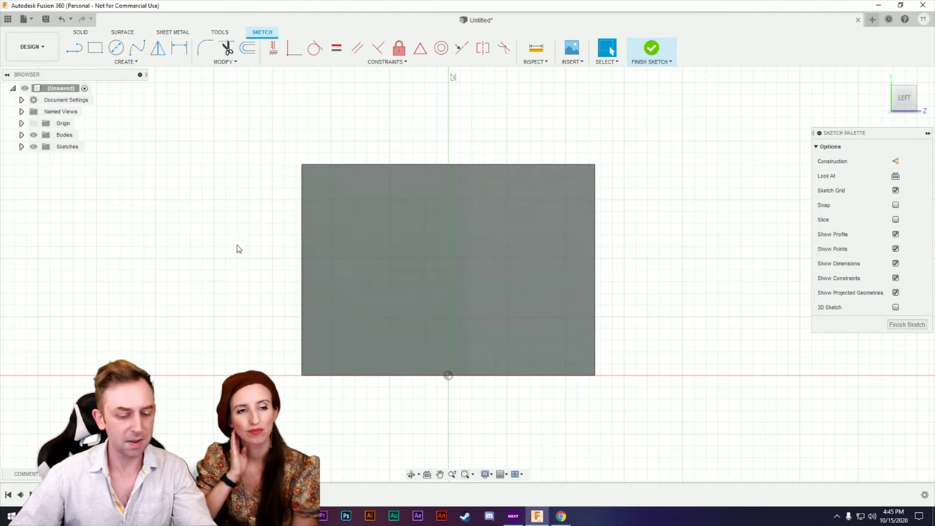
Project the block's end face outline into the sketch.
{"action": "key", "text": "p"}
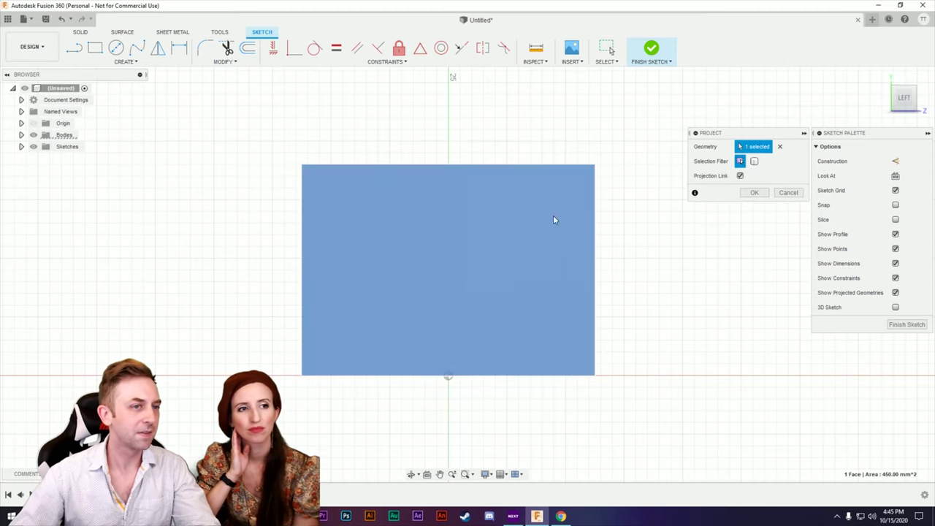
{"action": "left_click", "coordinate": [555, 219]}
{"action": "left_click", "coordinate": [754, 193]}
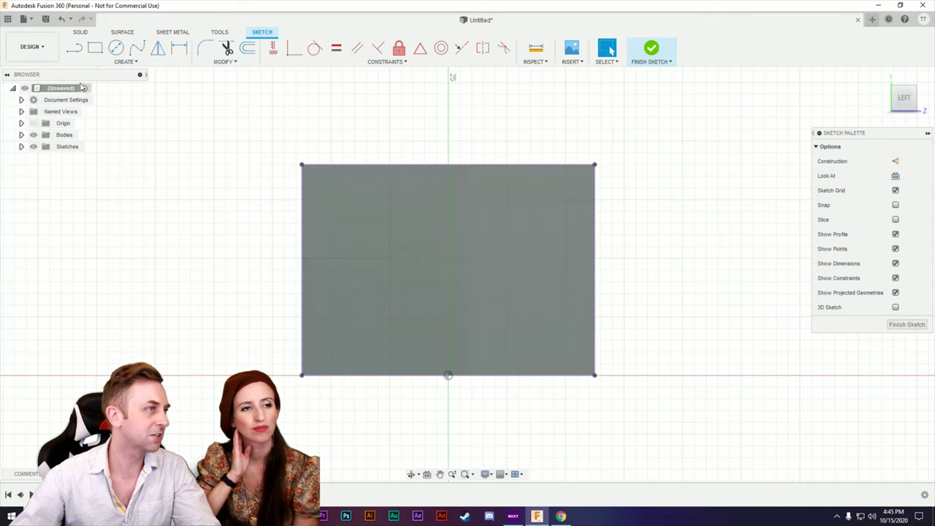
Draw a horizontal construction line across the end face between the midpoints of its two vertical edges.
{"action": "left_click", "coordinate": [74, 48]}
{"action": "left_click", "coordinate": [896, 160]}
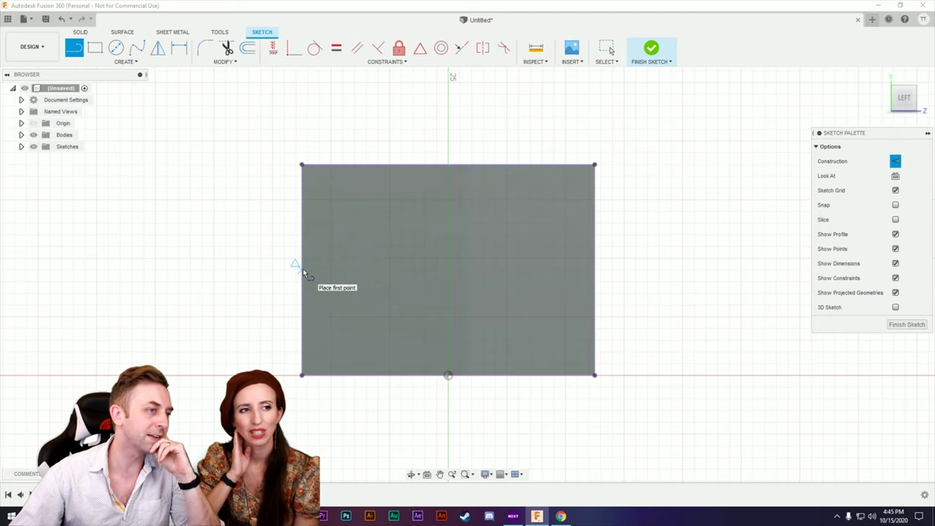
{"action": "left_click", "coordinate": [304, 269]}
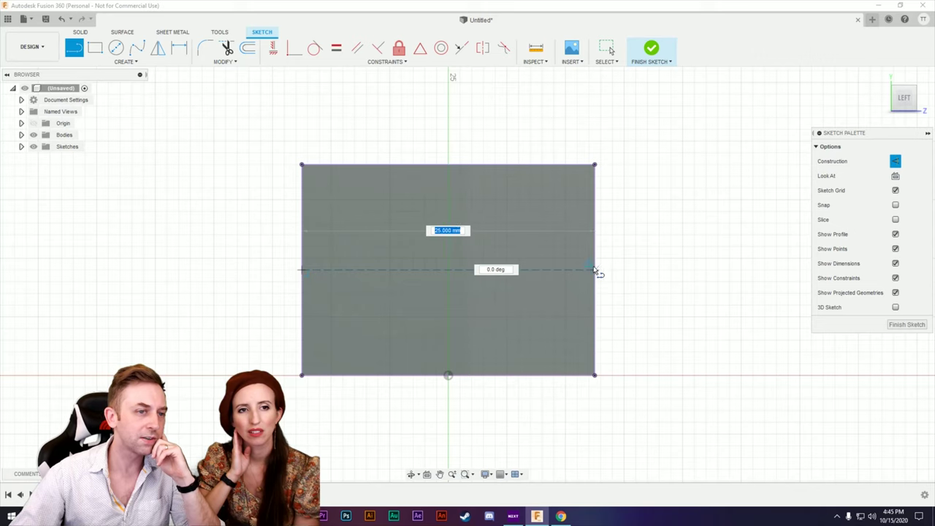
{"action": "left_click", "coordinate": [595, 270]}
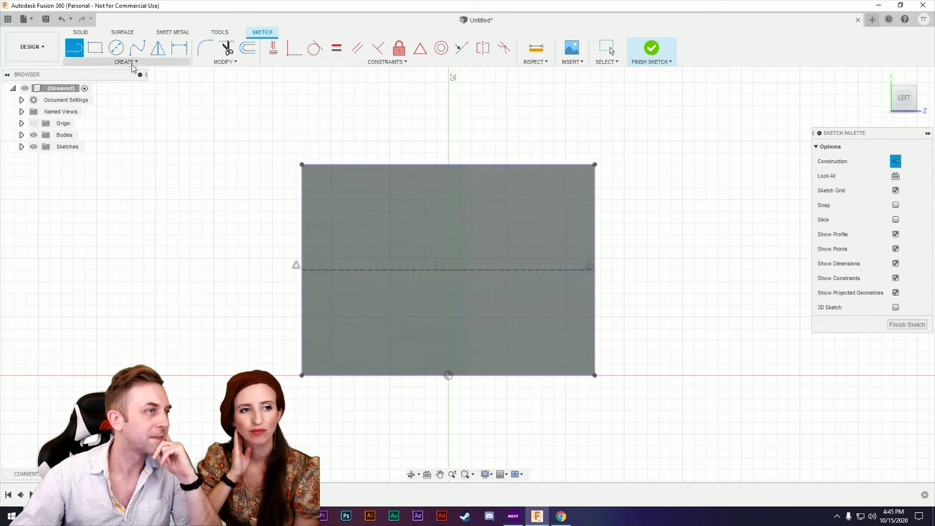
Draw a three-point arc from one end of the construction line to the other, passing through the midpoint of the face's upper edge.
{"action": "left_click", "coordinate": [132, 63]}
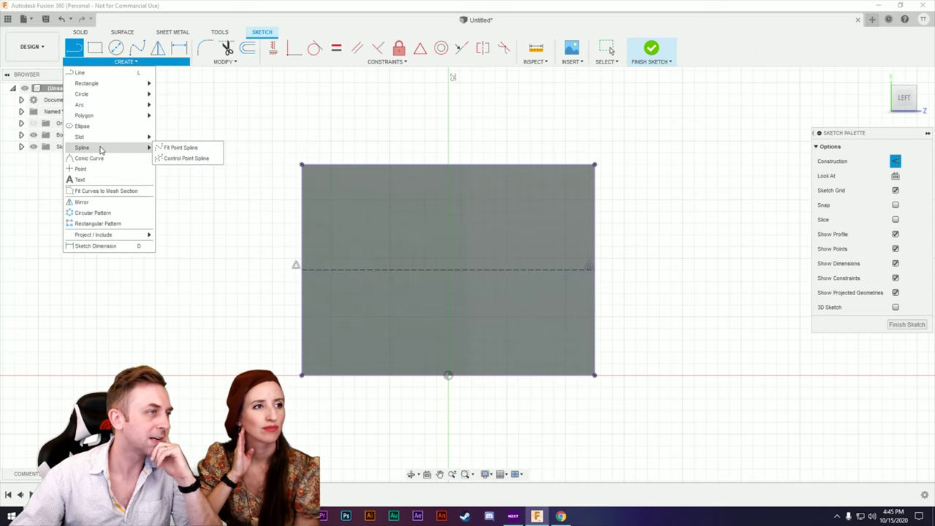
{"action": "mouse_move", "coordinate": [103, 108]}
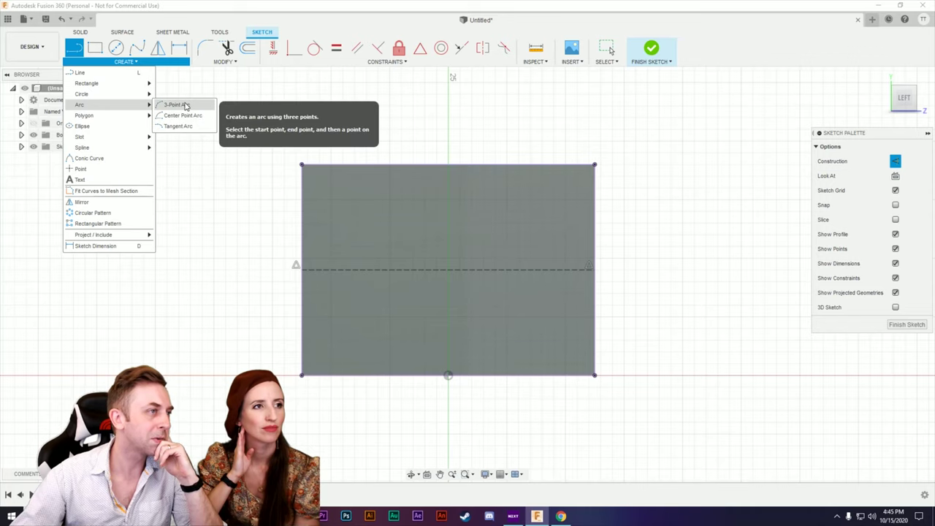
{"action": "left_click", "coordinate": [186, 106]}
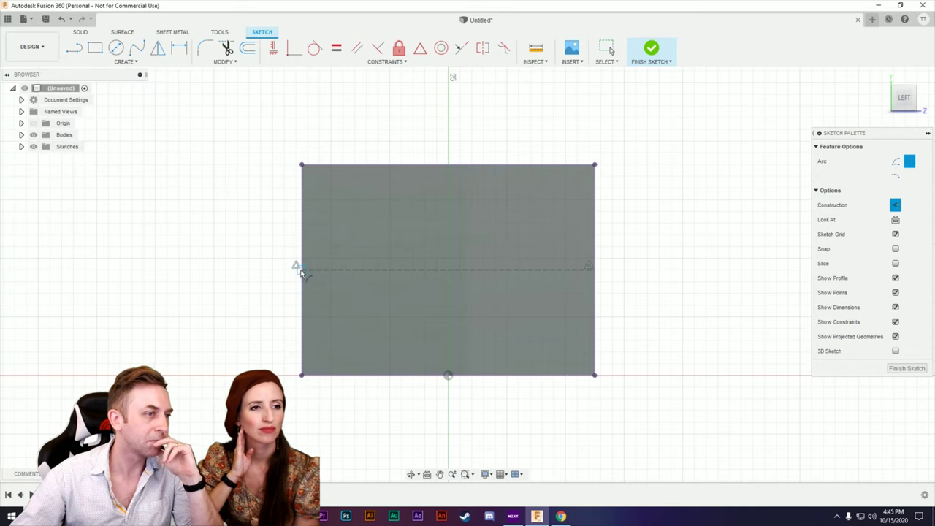
{"action": "left_click", "coordinate": [302, 270]}
{"action": "left_click", "coordinate": [594, 270]}
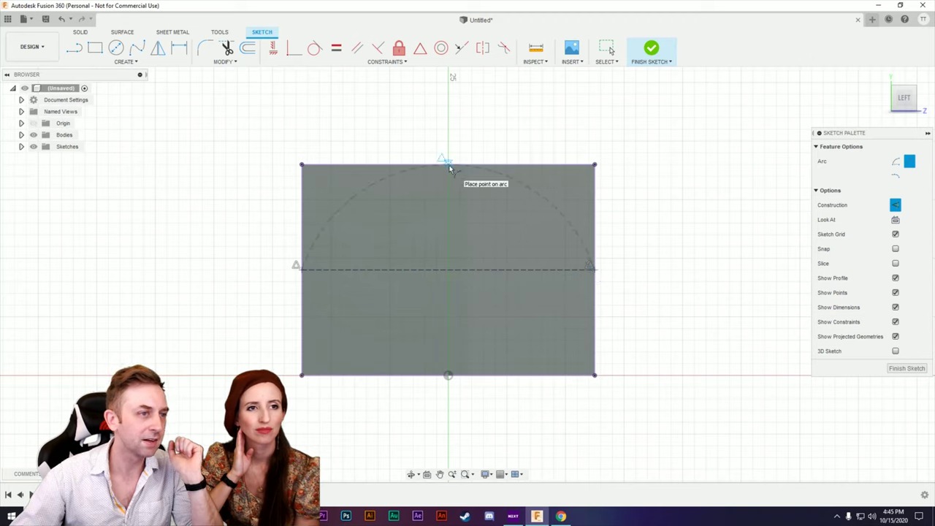
{"action": "left_click", "coordinate": [606, 48]}
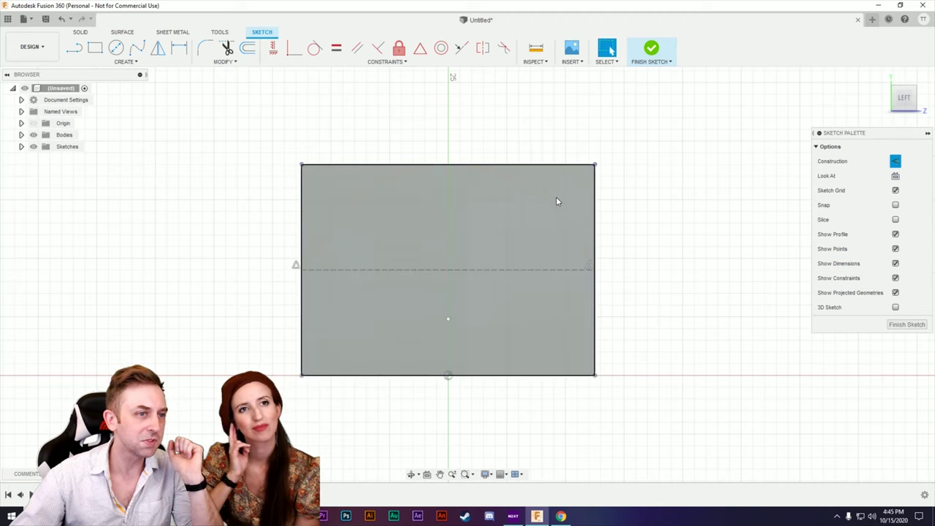
Convert the arc from construction to regular sketch geometry.
{"action": "left_click", "coordinate": [579, 207]}
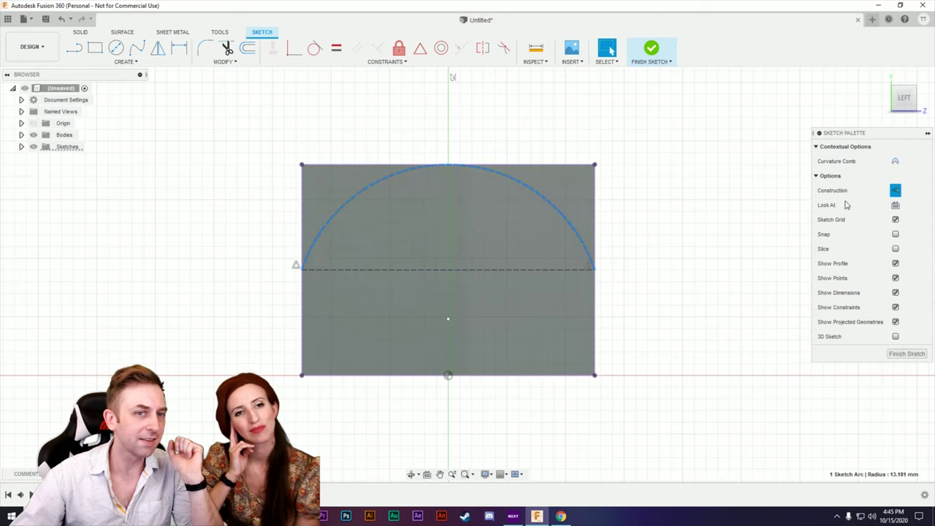
{"action": "left_click", "coordinate": [896, 191]}
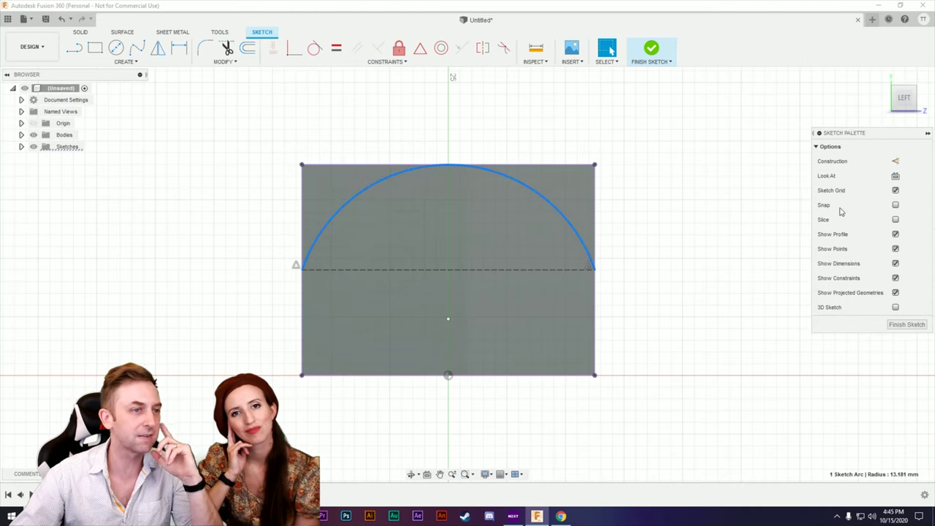
{"action": "left_click", "coordinate": [672, 274]}
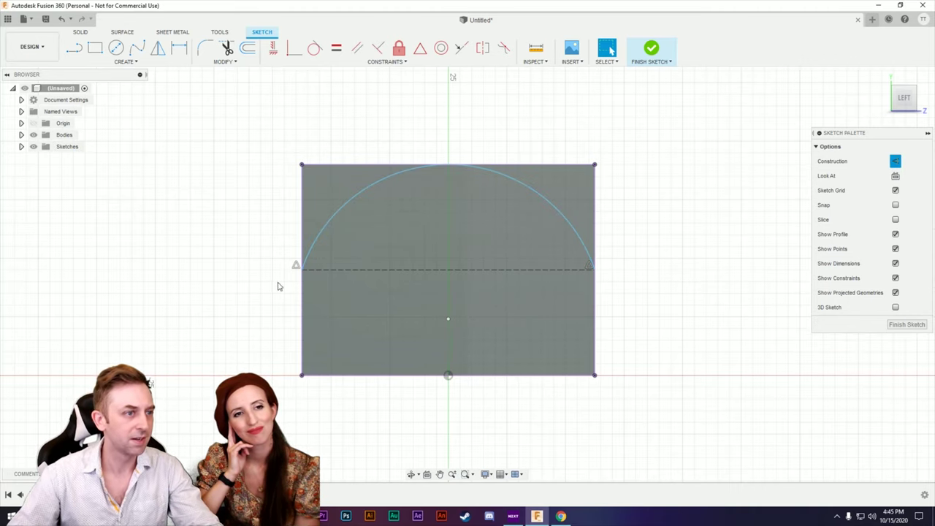
Extrude the two corner profiles above the arc through the block's full length to cut them away and round the top.
{"action": "mouse_move", "coordinate": [214, 256]}
{"action": "middle_mouse_down", "text": "shift"}
{"action": "mouse_move", "coordinate": [207, 253]}
{"action": "mouse_move", "coordinate": [234, 253]}
{"action": "mouse_move", "coordinate": [182, 271]}
{"action": "mouse_move", "coordinate": [371, 346]}
{"action": "mouse_move", "coordinate": [357, 336]}
{"action": "middle_mouse_up", "text": "shift"}
{"action": "scroll", "coordinate": [356, 337], "scroll_direction": "down", "scroll_amount": 2}
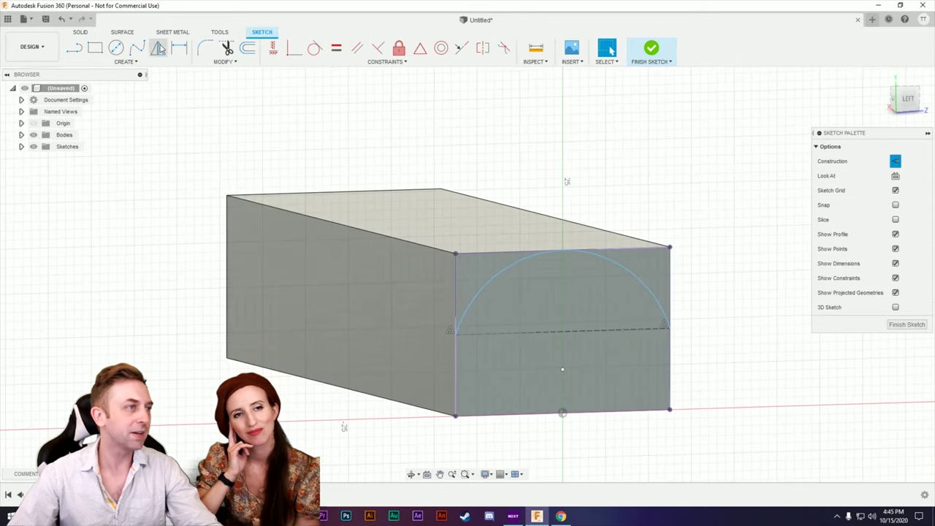
{"action": "left_click", "coordinate": [80, 32]}
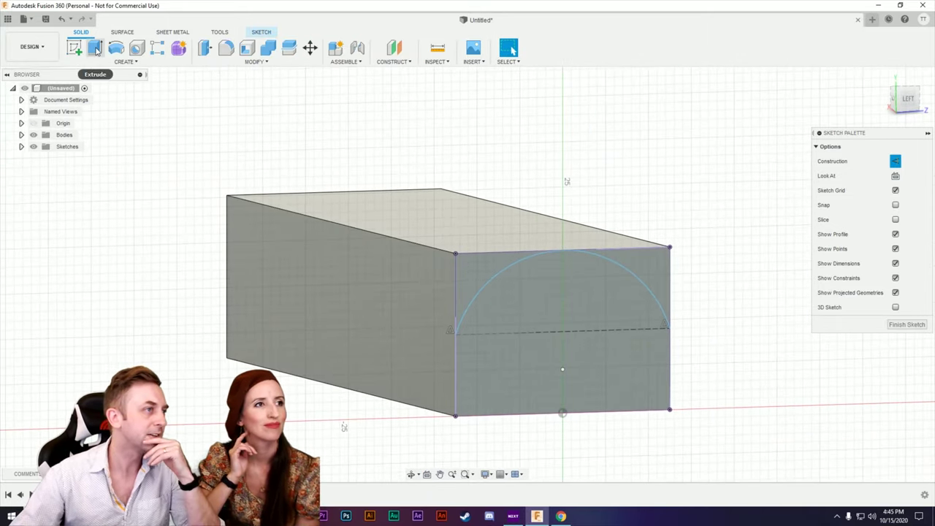
{"action": "left_click", "coordinate": [95, 48]}
{"action": "left_click", "coordinate": [474, 276]}
{"action": "left_click", "coordinate": [650, 267]}
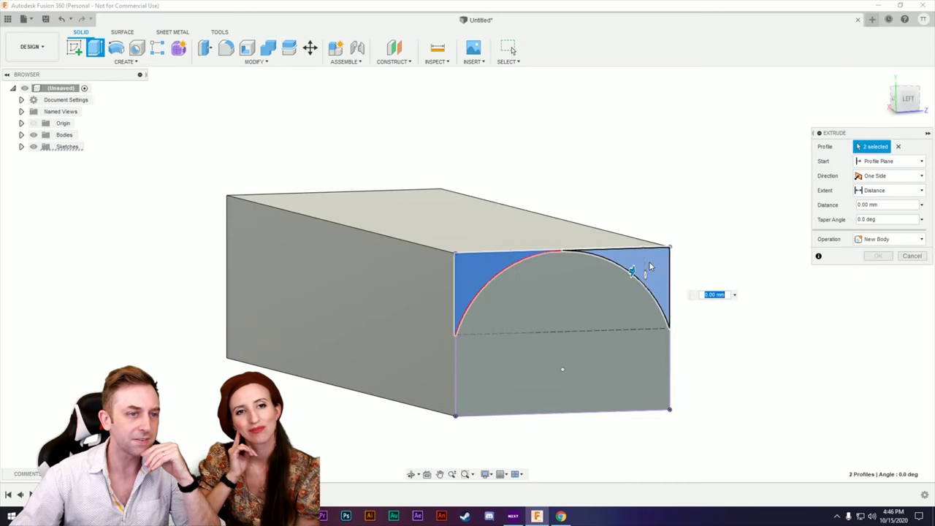
{"action": "left_click_drag", "start_coordinate": [631, 271], "coordinate": [311, 205]}
{"action": "left_click", "coordinate": [894, 271]}
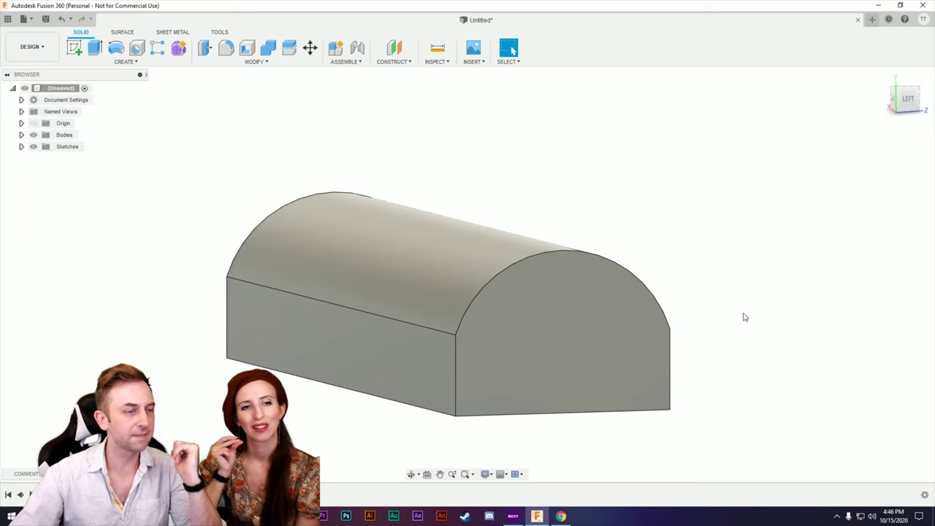
Start a new sketch on the flat underside of the rounded block.
{"action": "middle_click_drag", "start_coordinate": [762, 224], "coordinate": [722, 278], "text": "shift"}
{"action": "scroll", "coordinate": [660, 317], "scroll_direction": "up", "scroll_amount": 5}
{"action": "scroll", "coordinate": [660, 318], "scroll_direction": "down", "scroll_amount": 5}
{"action": "middle_click_drag", "start_coordinate": [643, 328], "coordinate": [413, 268], "text": "shift"}
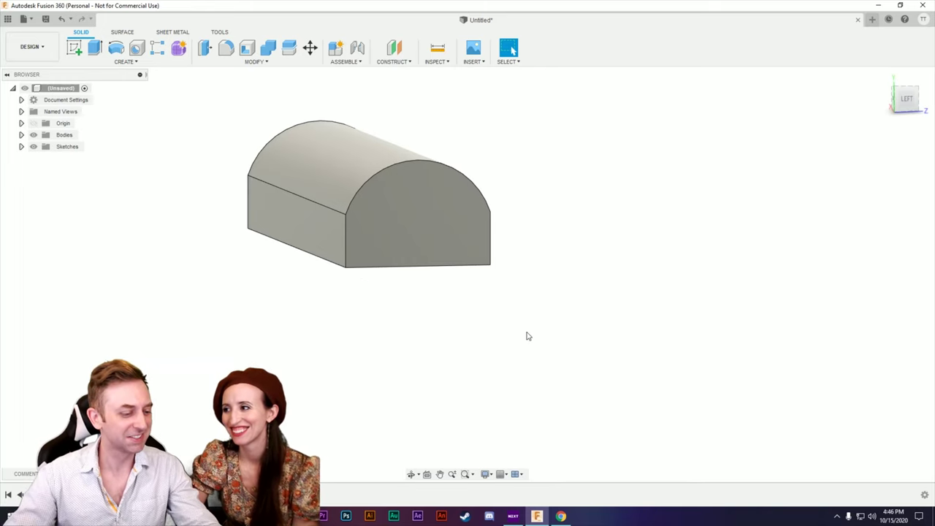
{"action": "middle_click_drag", "start_coordinate": [543, 338], "coordinate": [545, 303], "text": "shift"}
{"action": "left_click", "coordinate": [74, 47]}
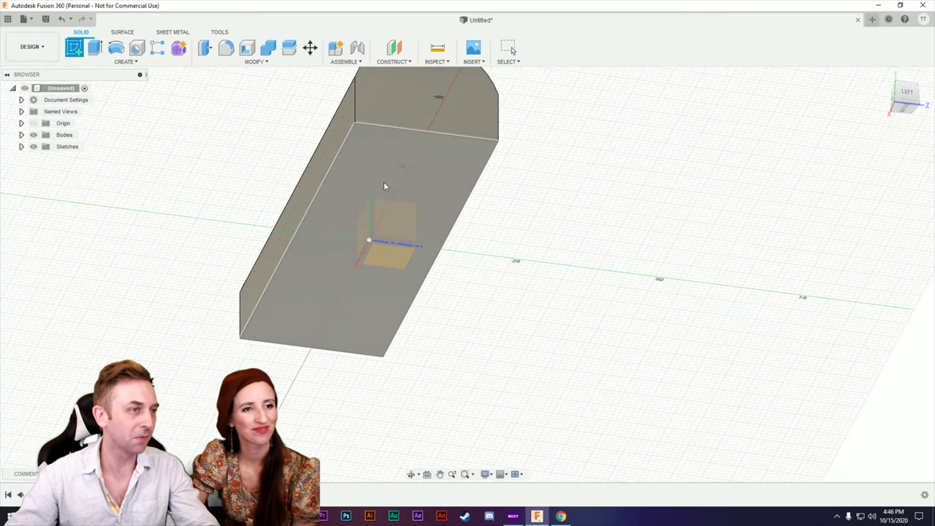
{"action": "left_click", "coordinate": [388, 170]}
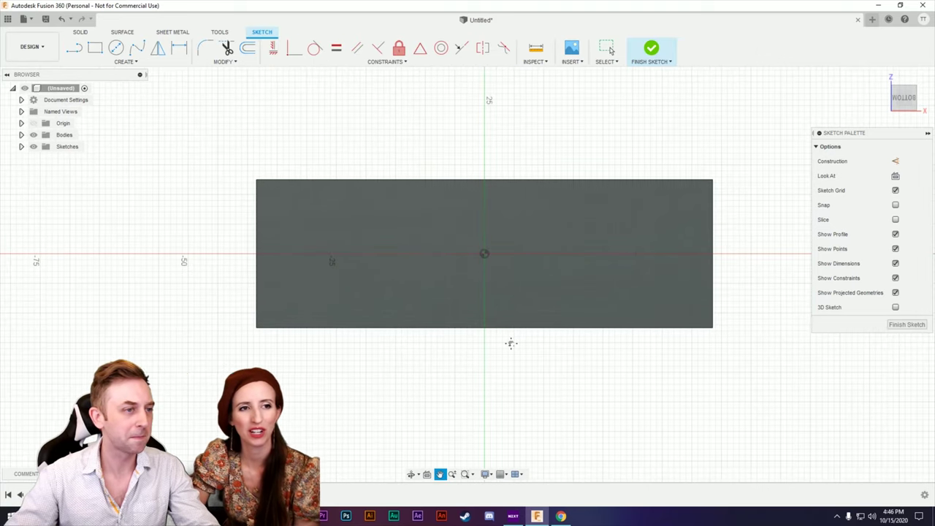
{"action": "scroll", "coordinate": [463, 285], "scroll_direction": "up", "scroll_amount": 2}
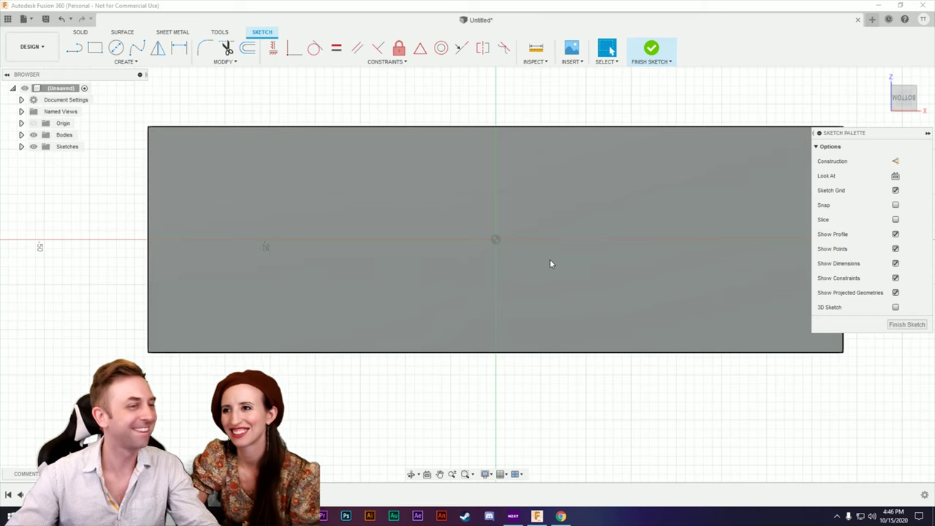
Project the outline of the block's rectangular underside face into the sketch.
{"action": "scroll", "coordinate": [516, 411], "scroll_direction": "up", "scroll_amount": 1}
{"action": "scroll", "coordinate": [517, 403], "scroll_direction": "down", "scroll_amount": 2}
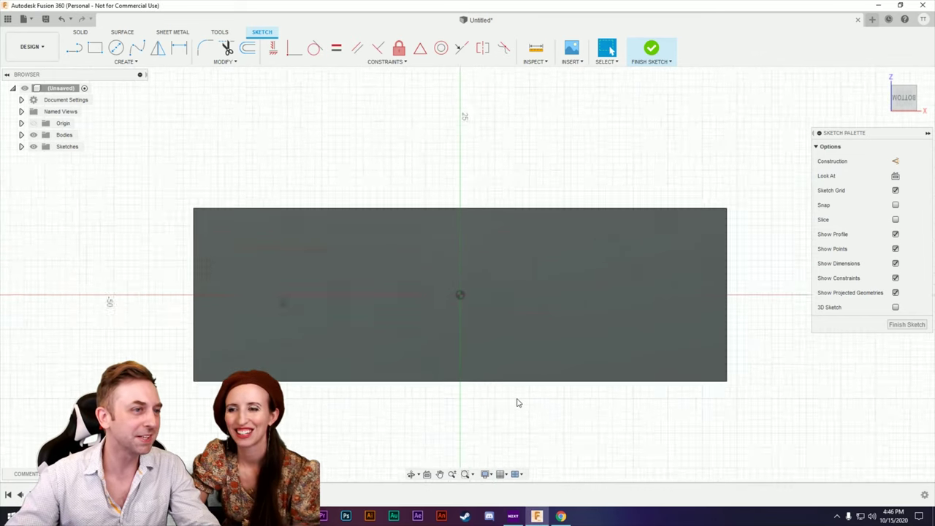
{"action": "scroll", "coordinate": [516, 402], "scroll_direction": "down", "scroll_amount": 1}
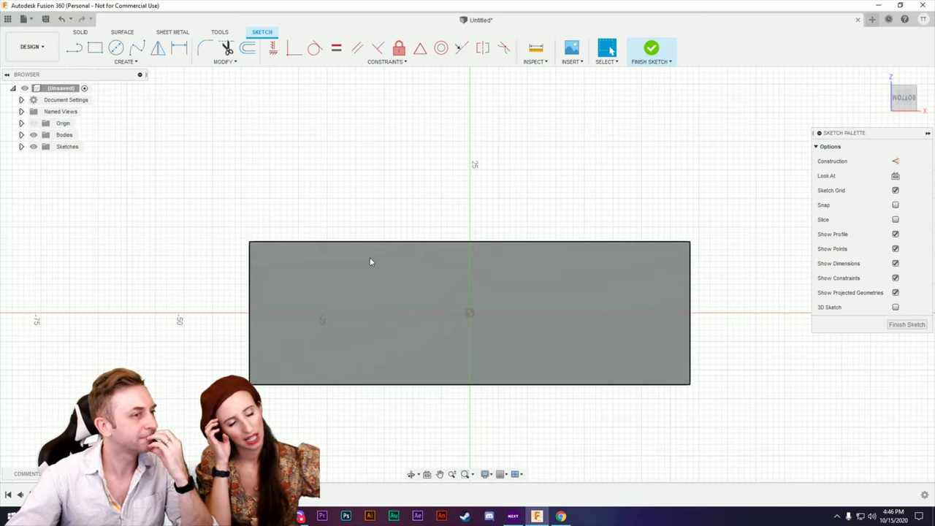
{"action": "left_click", "coordinate": [338, 257]}
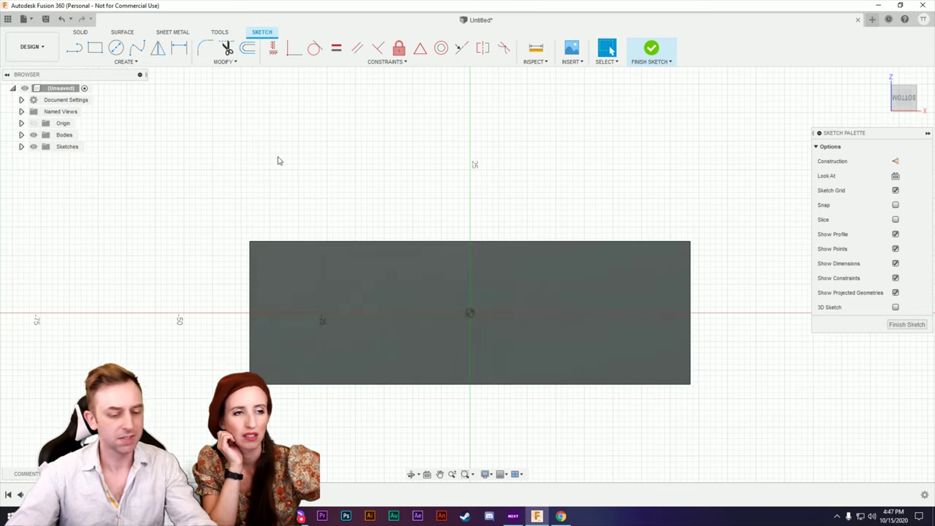
{"action": "key", "text": "p"}
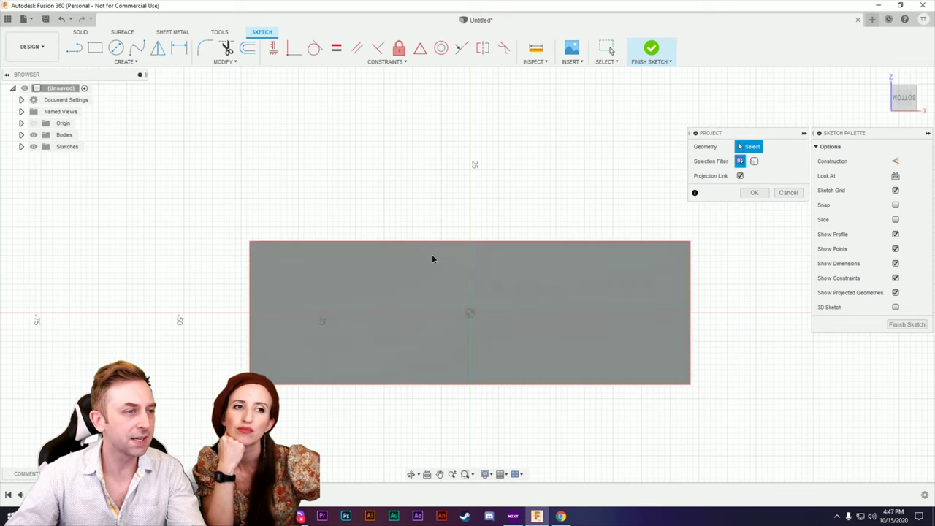
{"action": "left_click", "coordinate": [432, 258]}
{"action": "left_click", "coordinate": [754, 192]}
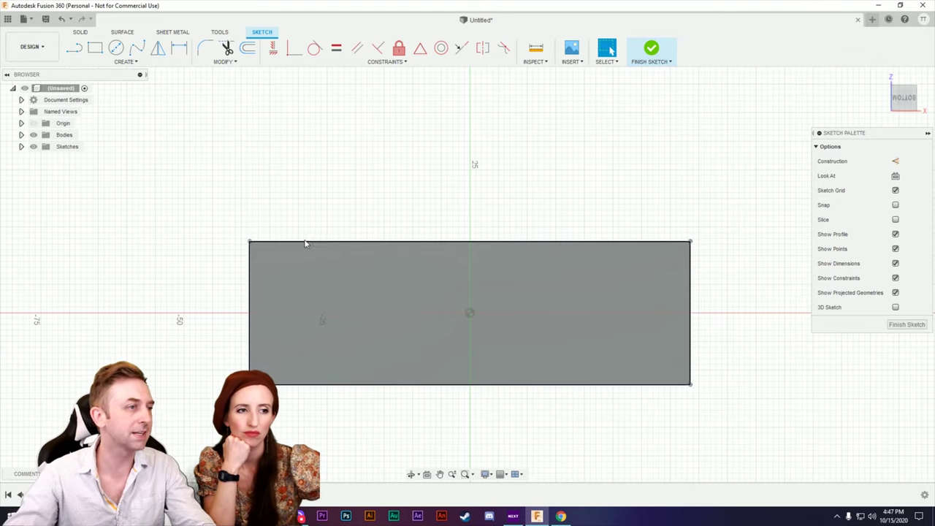
Draw a rectangle about 7 mm high standing on the block's upper edge, with a smaller rectangle about 3 mm high inside it.
{"action": "left_click", "coordinate": [97, 48]}
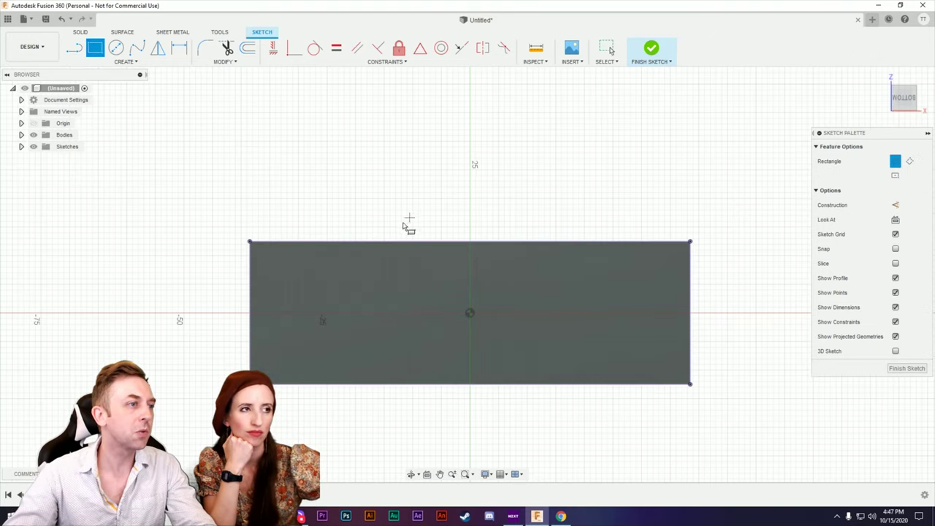
{"action": "left_click", "coordinate": [276, 242]}
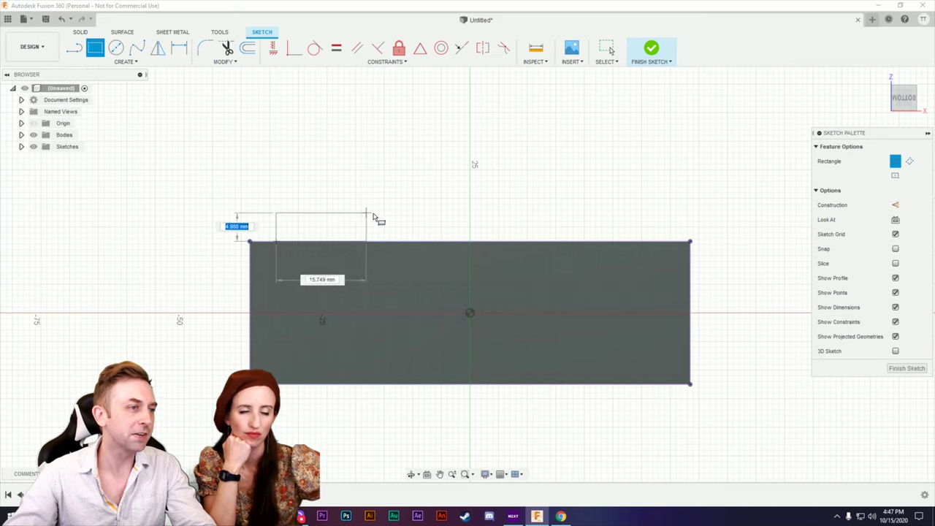
{"action": "left_click", "coordinate": [402, 203]}
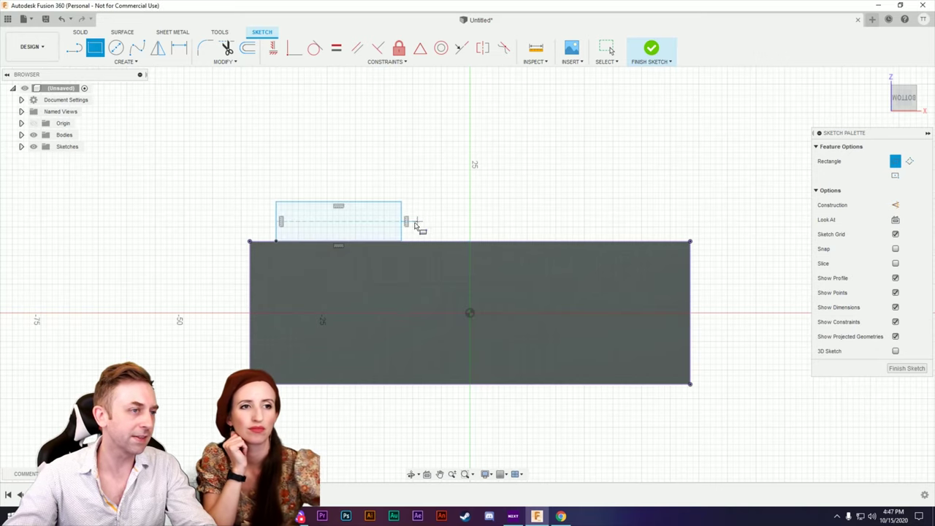
{"action": "left_click", "coordinate": [292, 217]}
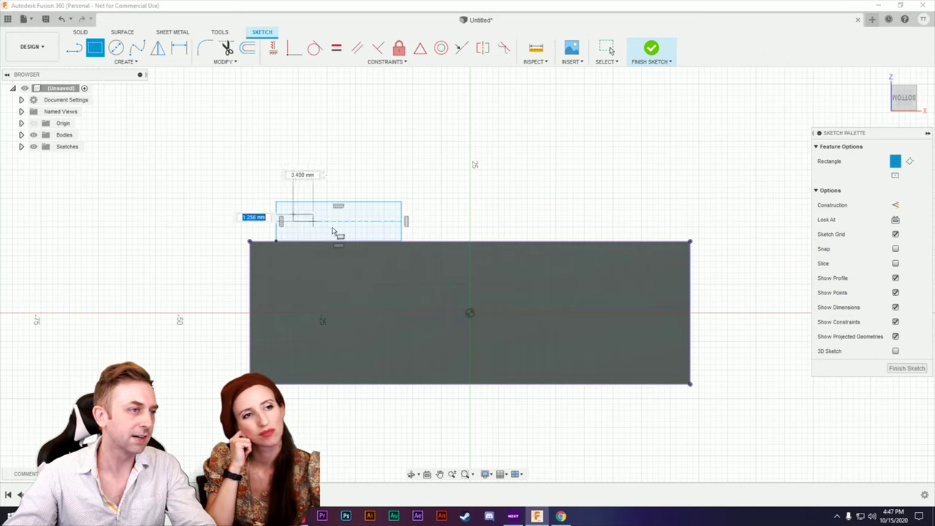
{"action": "left_click", "coordinate": [387, 233]}
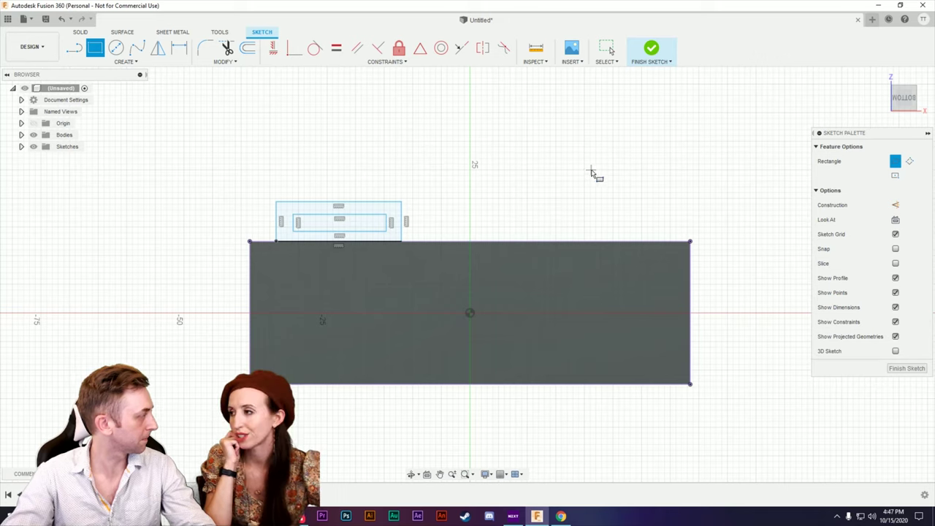
Set the inner rectangle's width to 20 mm and stretch the outer rectangle's right side outward to enclose it.
{"action": "scroll", "coordinate": [267, 241], "scroll_direction": "down", "scroll_amount": 2}
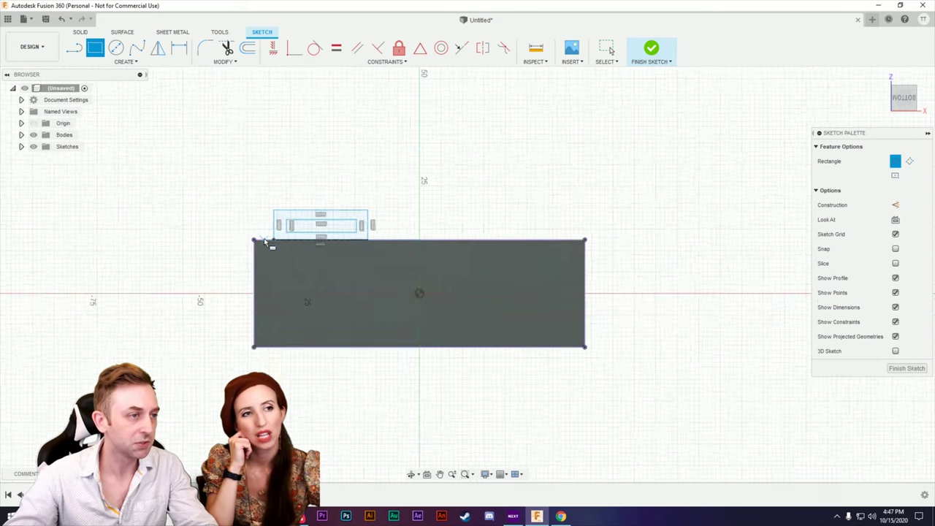
{"action": "scroll", "coordinate": [265, 241], "scroll_direction": "up", "scroll_amount": 3}
{"action": "scroll", "coordinate": [267, 244], "scroll_direction": "up", "scroll_amount": 3}
{"action": "scroll", "coordinate": [292, 249], "scroll_direction": "down", "scroll_amount": 4}
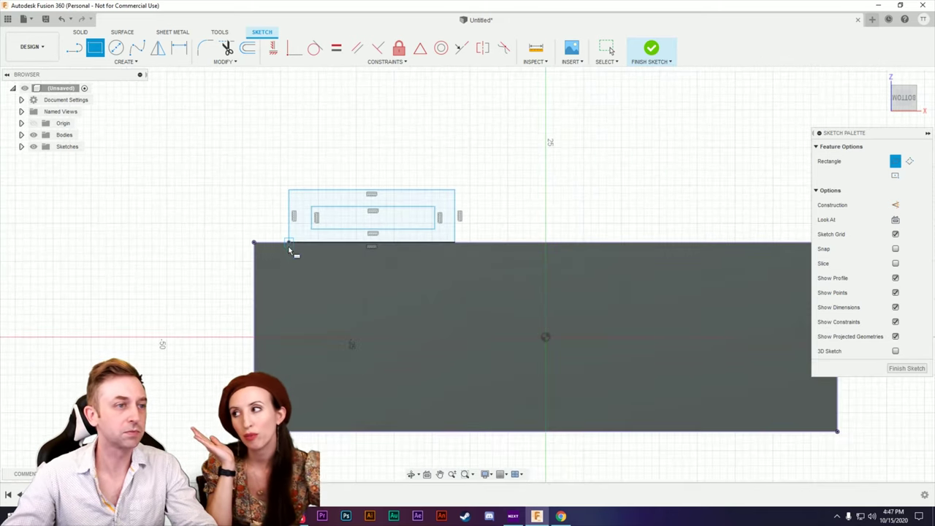
{"action": "scroll", "coordinate": [289, 259], "scroll_direction": "up", "scroll_amount": 1}
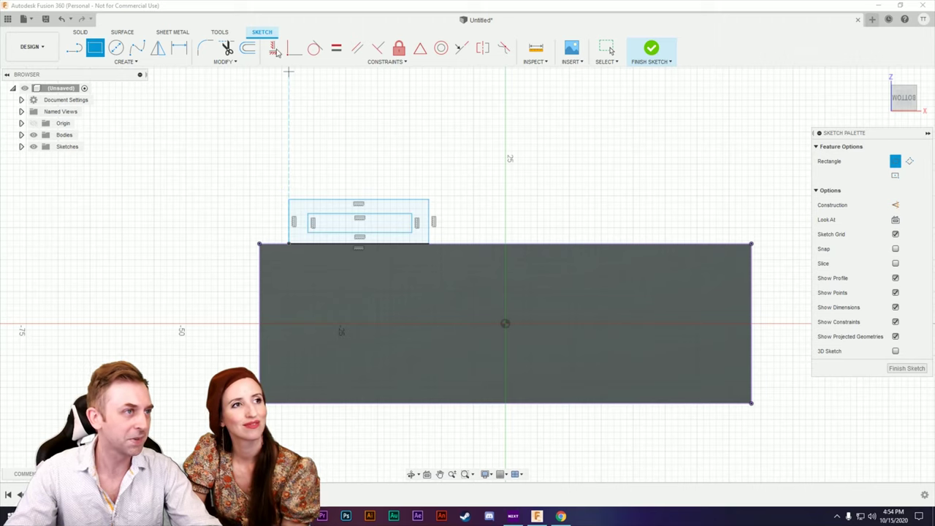
{"action": "key", "text": "d"}
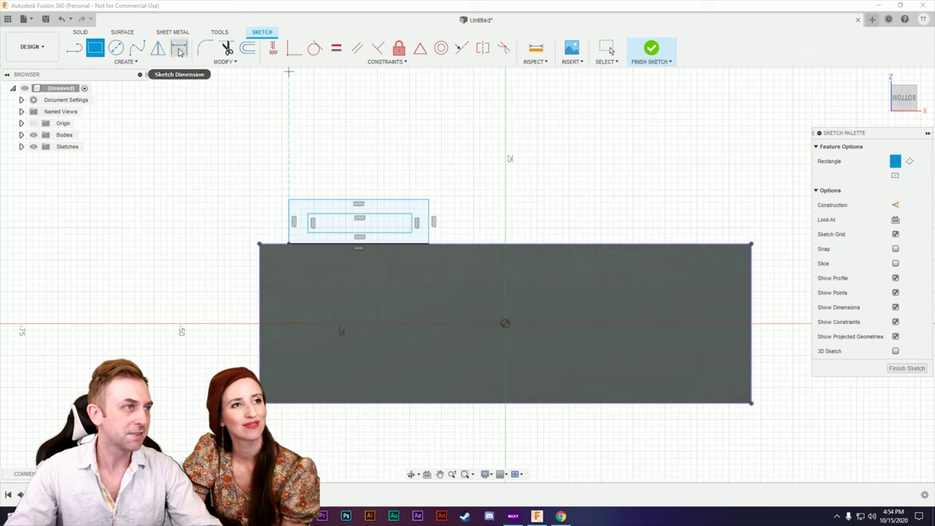
{"action": "left_click", "coordinate": [369, 219]}
{"action": "left_click", "coordinate": [372, 121]}
{"action": "type", "text": "16"}
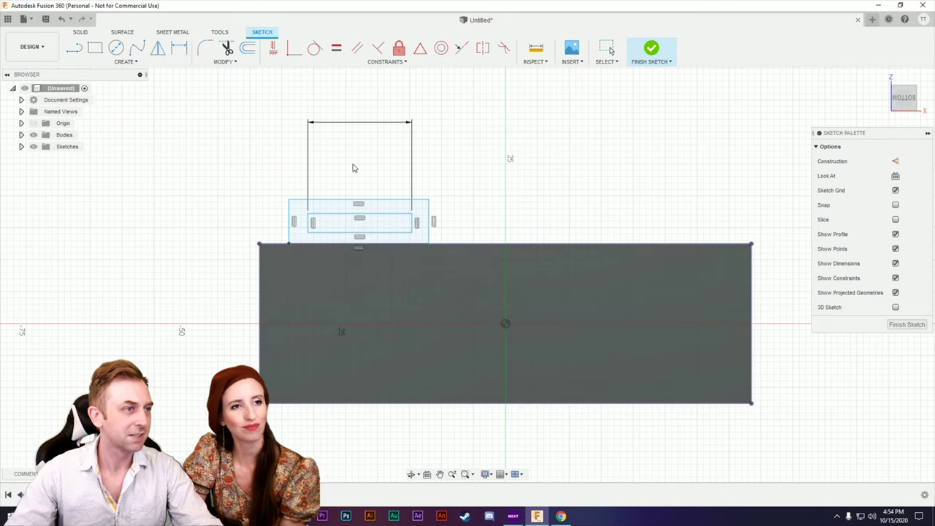
{"action": "type", "text": "20"}
{"action": "key", "text": "Return"}
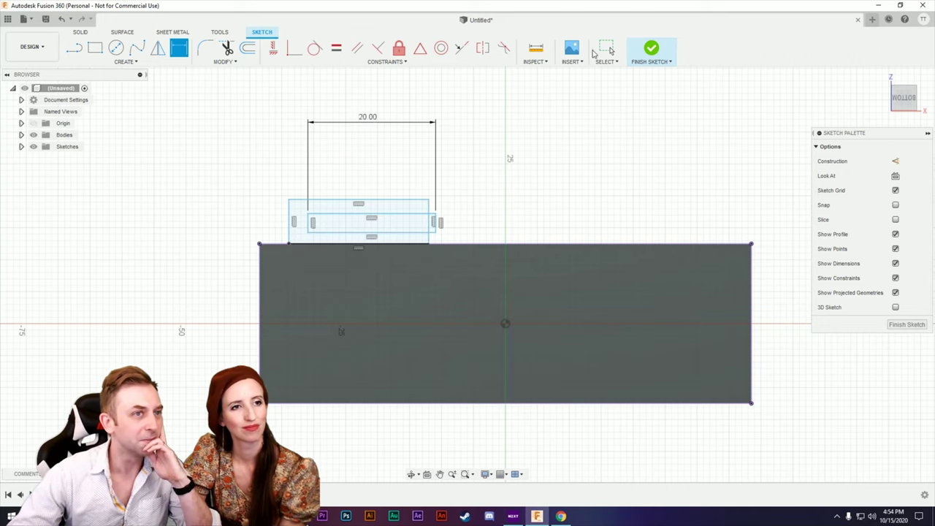
{"action": "left_click", "coordinate": [607, 48]}
{"action": "left_click_drag", "start_coordinate": [430, 212], "coordinate": [469, 209]}
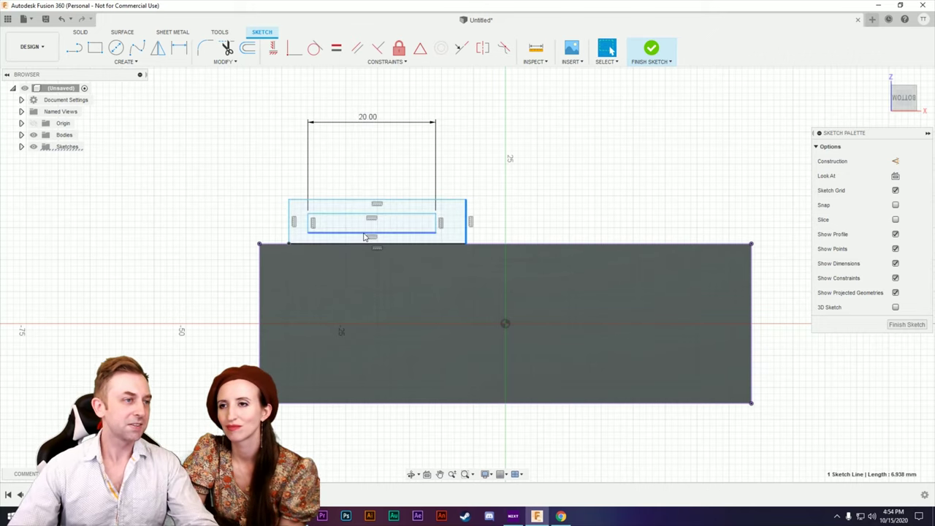
{"action": "scroll", "coordinate": [365, 236], "scroll_direction": "up", "scroll_amount": 3}
{"action": "scroll", "coordinate": [376, 243], "scroll_direction": "down", "scroll_amount": 2}
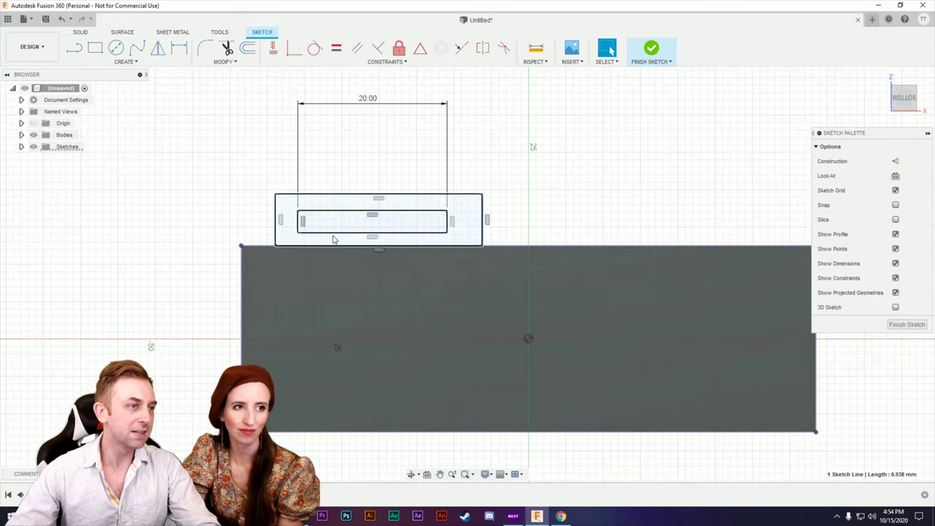
{"action": "key", "text": "d"}
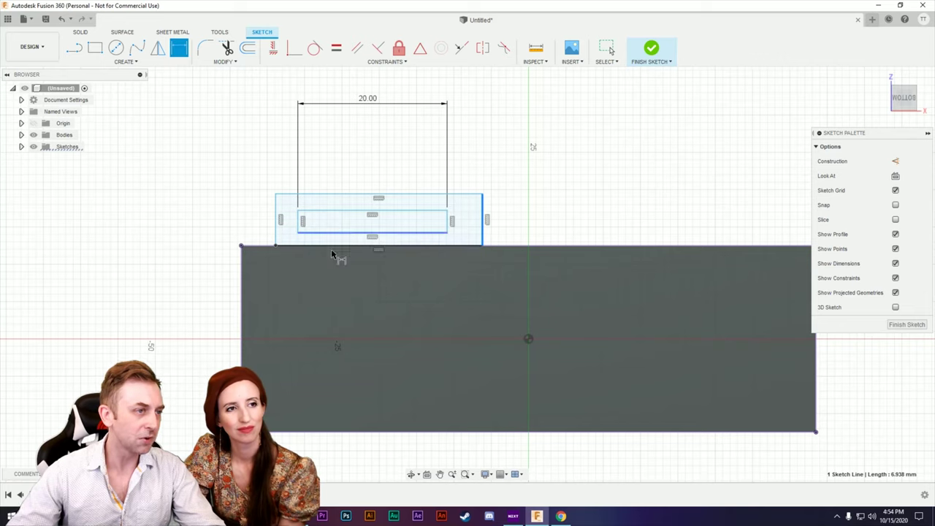
{"action": "left_click", "coordinate": [339, 242]}
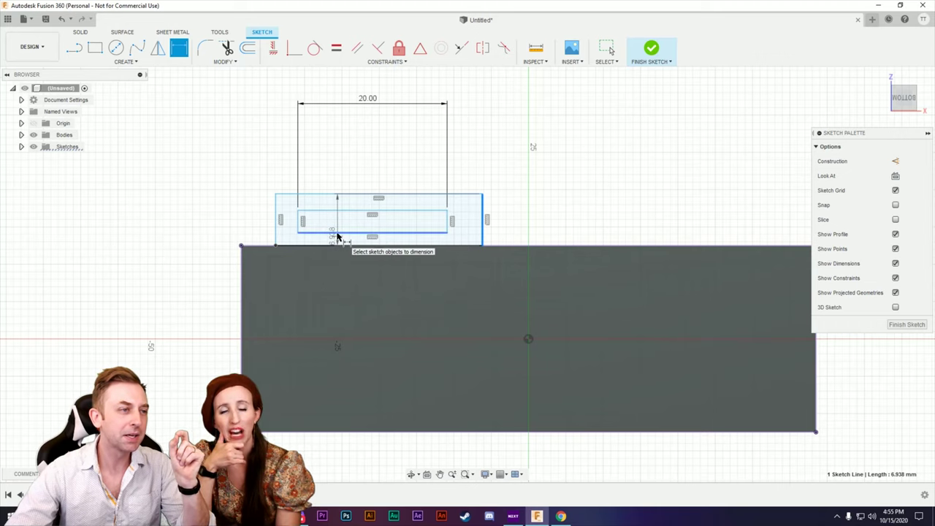
{"action": "left_click", "coordinate": [335, 232]}
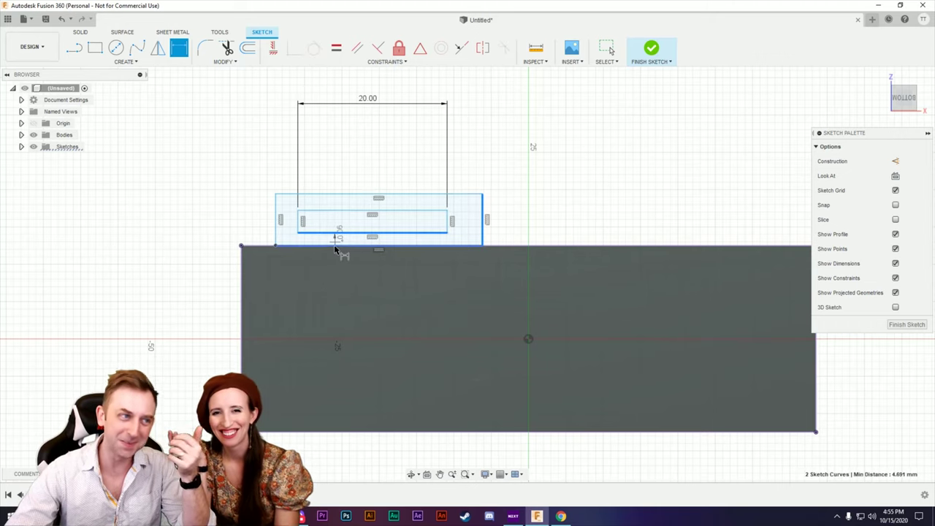
{"action": "left_click", "coordinate": [335, 245]}
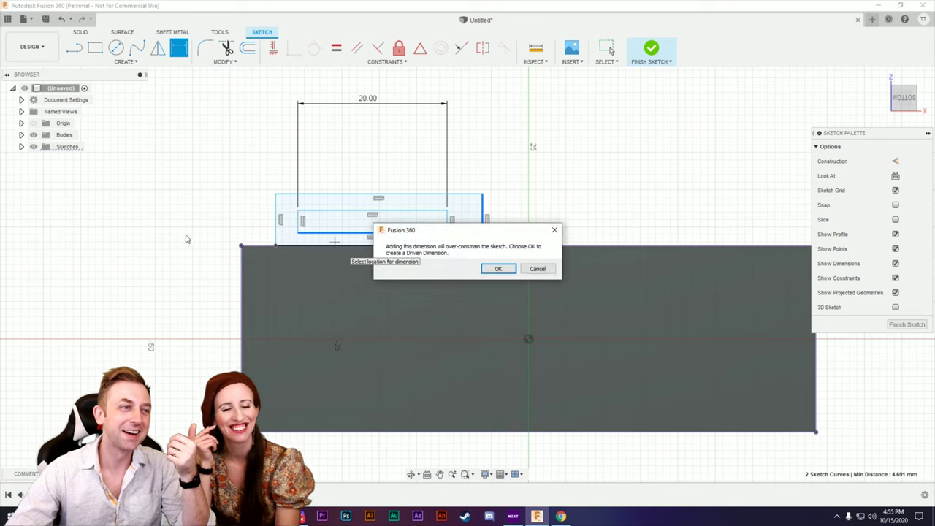
{"action": "left_click", "coordinate": [537, 269]}
Dimension the gap between the inner rectangle's lower side and the block's upper edge to 3 mm.
{"action": "left_click", "coordinate": [332, 233]}
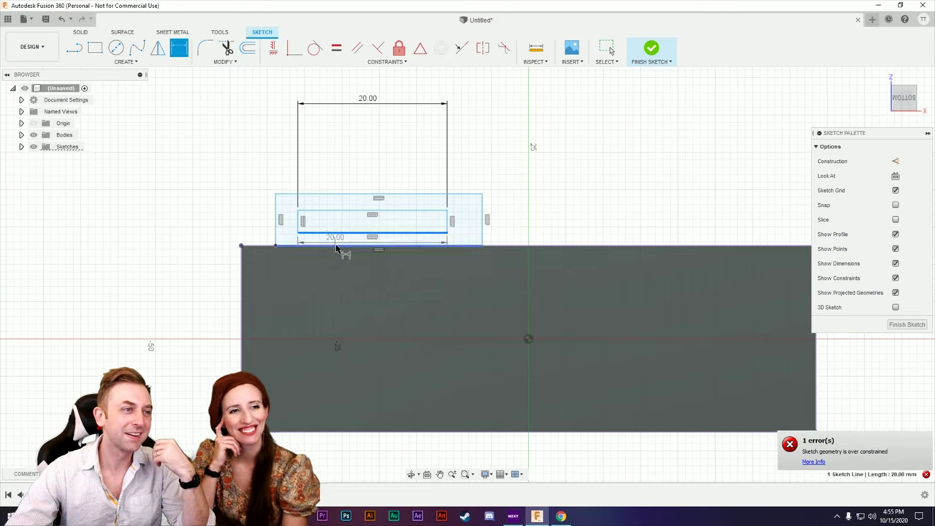
{"action": "left_click", "coordinate": [343, 247]}
{"action": "left_click", "coordinate": [162, 237]}
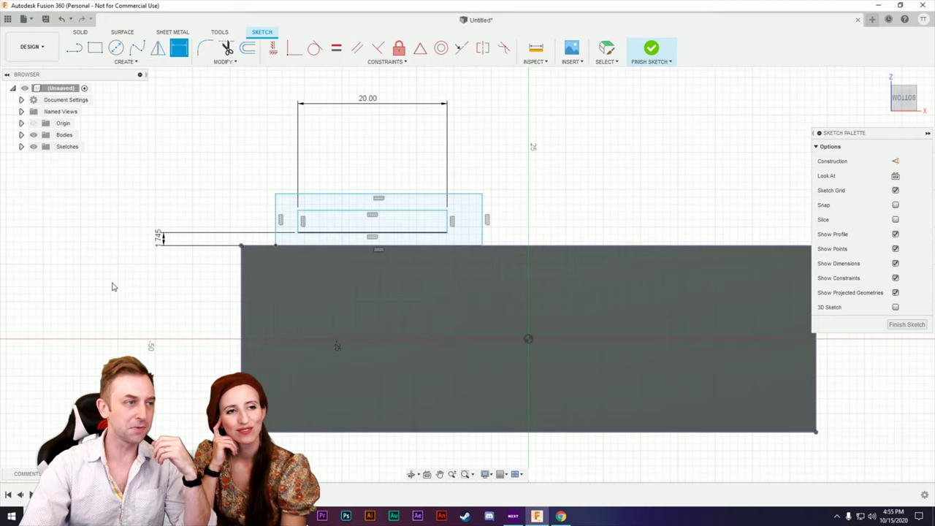
{"action": "double_click", "coordinate": [160, 238]}
{"action": "type", "text": "3"}
{"action": "key", "text": "Return"}
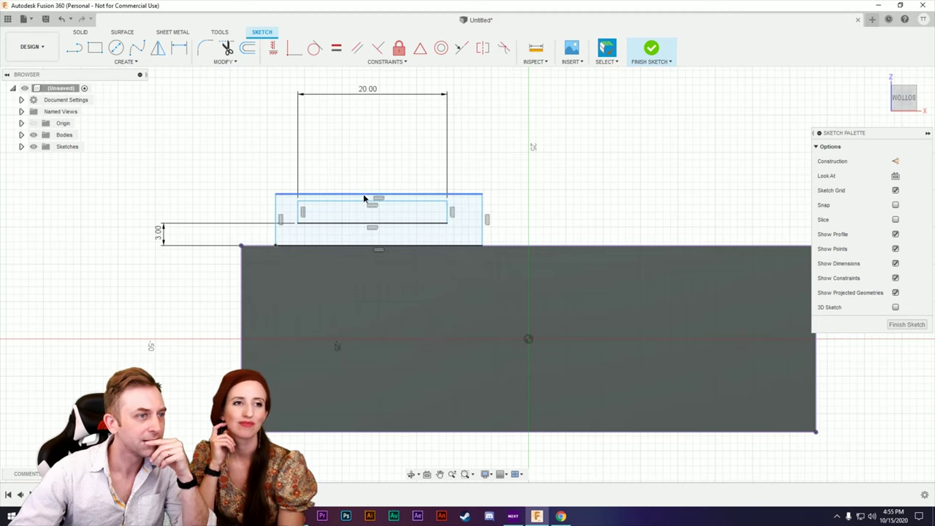
Enlarge the outer rectangle upward and to both sides, and shift the inner rectangle slightly to the right within it.
{"action": "left_click_drag", "start_coordinate": [365, 195], "coordinate": [368, 169]}
{"action": "mouse_move", "coordinate": [274, 210]}
{"action": "left_mouse_down"}
{"action": "mouse_move", "coordinate": [255, 209]}
{"action": "mouse_move", "coordinate": [280, 196]}
{"action": "mouse_move", "coordinate": [263, 203]}
{"action": "left_mouse_up"}
{"action": "mouse_move", "coordinate": [484, 209]}
{"action": "left_mouse_down"}
{"action": "mouse_move", "coordinate": [555, 202]}
{"action": "mouse_move", "coordinate": [455, 206]}
{"action": "mouse_move", "coordinate": [456, 171]}
{"action": "mouse_move", "coordinate": [505, 133]}
{"action": "mouse_move", "coordinate": [555, 144]}
{"action": "mouse_move", "coordinate": [499, 153]}
{"action": "left_mouse_up"}
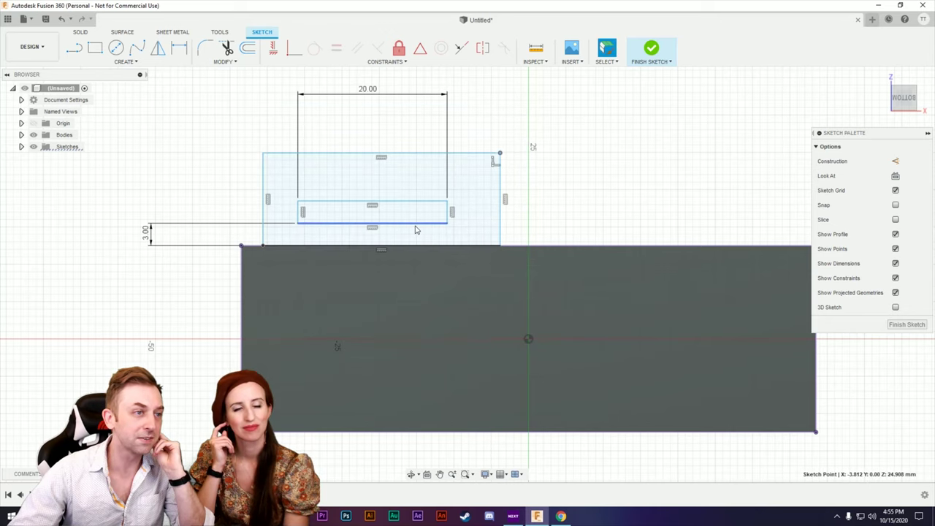
{"action": "left_click", "coordinate": [420, 228]}
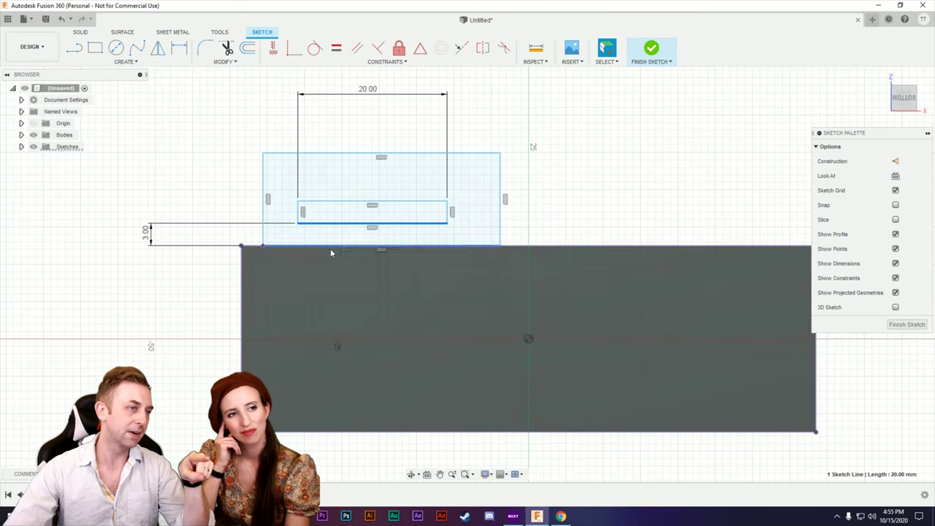
{"action": "mouse_move", "coordinate": [445, 211]}
{"action": "left_mouse_down"}
{"action": "mouse_move", "coordinate": [461, 212]}
{"action": "mouse_move", "coordinate": [436, 192]}
{"action": "mouse_move", "coordinate": [504, 194]}
{"action": "mouse_move", "coordinate": [426, 209]}
{"action": "mouse_move", "coordinate": [464, 195]}
{"action": "mouse_move", "coordinate": [455, 200]}
{"action": "mouse_move", "coordinate": [463, 110]}
{"action": "mouse_move", "coordinate": [470, 211]}
{"action": "mouse_move", "coordinate": [460, 212]}
{"action": "left_mouse_up"}
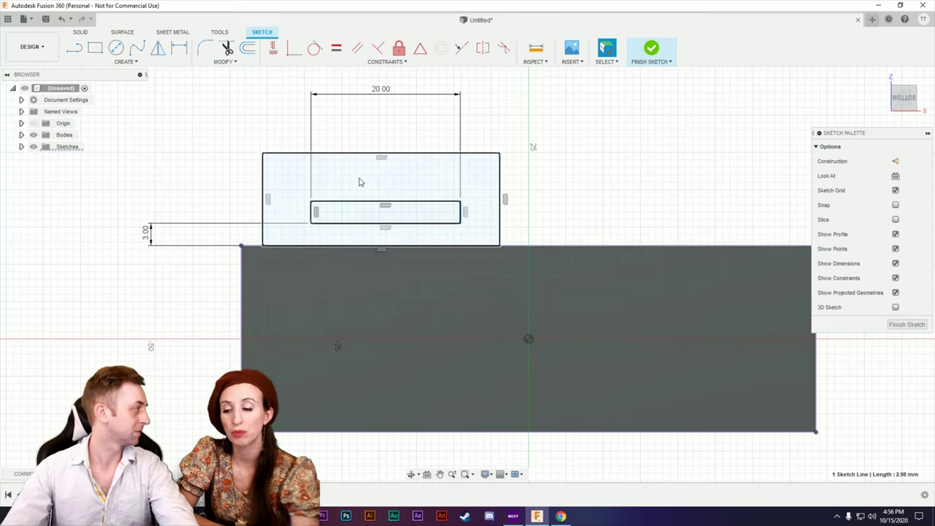
Dimension the gap between the upper sides of the inner and outer rectangles to 3 mm.
{"action": "key", "text": "d"}
{"action": "left_click", "coordinate": [354, 203]}
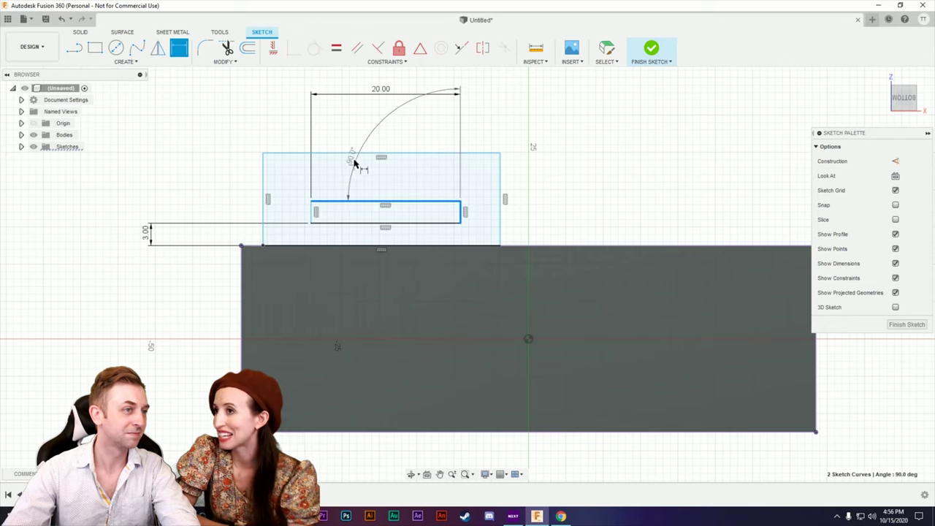
{"action": "left_click", "coordinate": [365, 154]}
{"action": "left_click", "coordinate": [164, 188]}
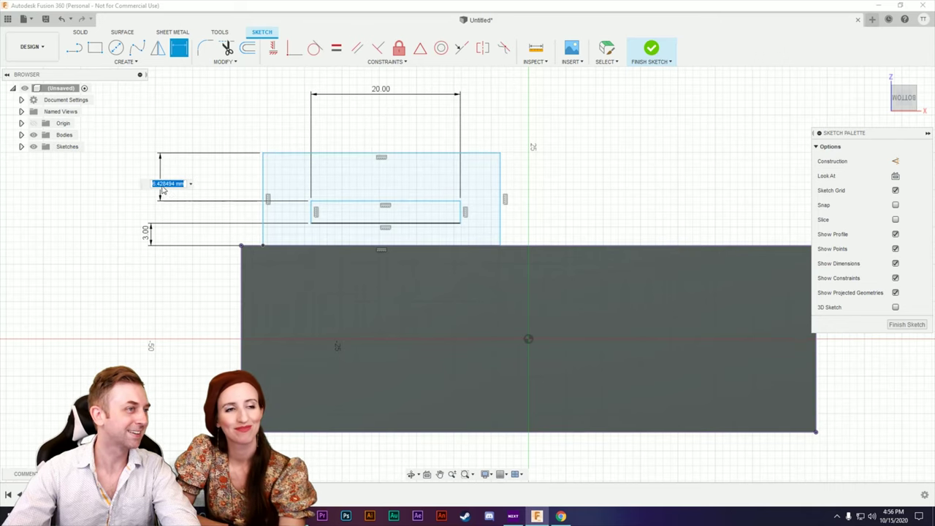
{"action": "key", "text": "Return"}
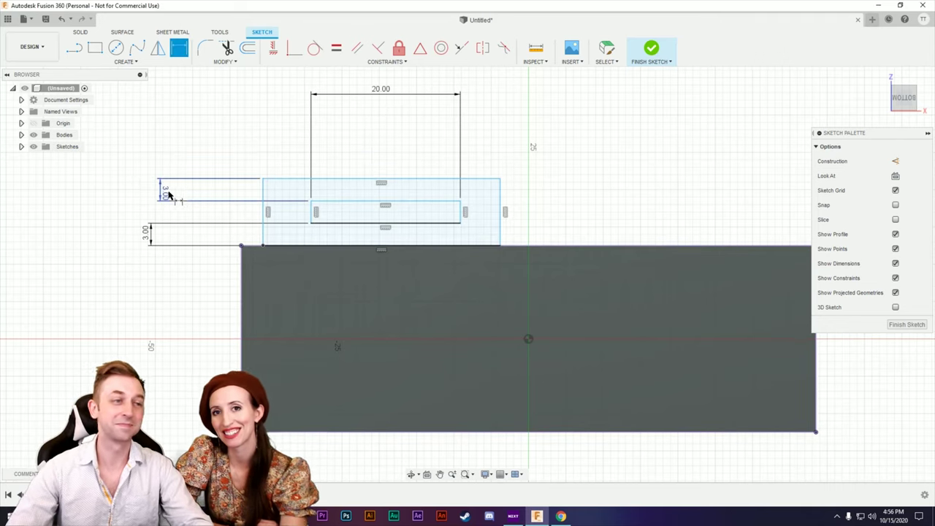
Dimension the gap between the left sides of the inner and outer rectangles to 3 mm.
{"action": "left_click", "coordinate": [265, 212]}
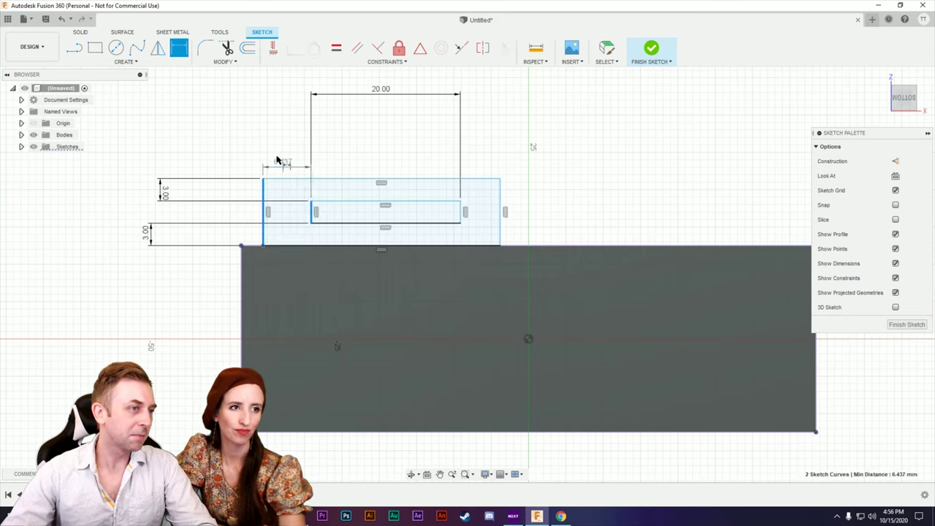
{"action": "left_click", "coordinate": [284, 152]}
{"action": "type", "text": "3"}
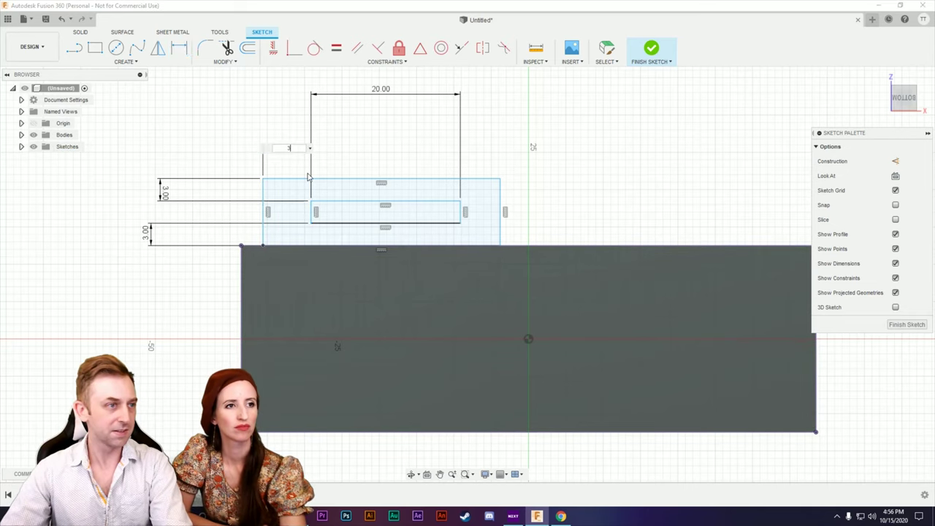
{"action": "key", "text": "Return"}
Dimension the gap between the right sides of the inner and outer rectangles to 3 mm.
{"action": "left_click", "coordinate": [434, 211]}
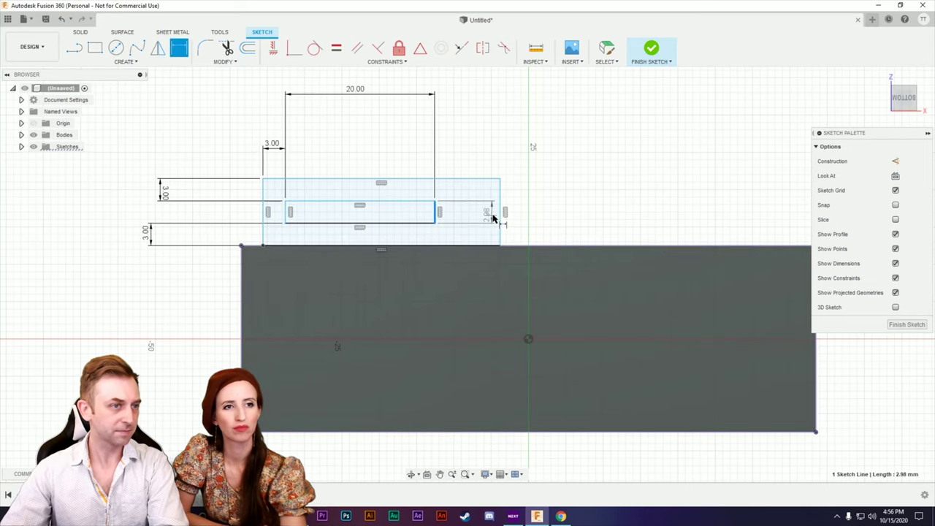
{"action": "left_click", "coordinate": [501, 213]}
{"action": "left_click", "coordinate": [469, 144]}
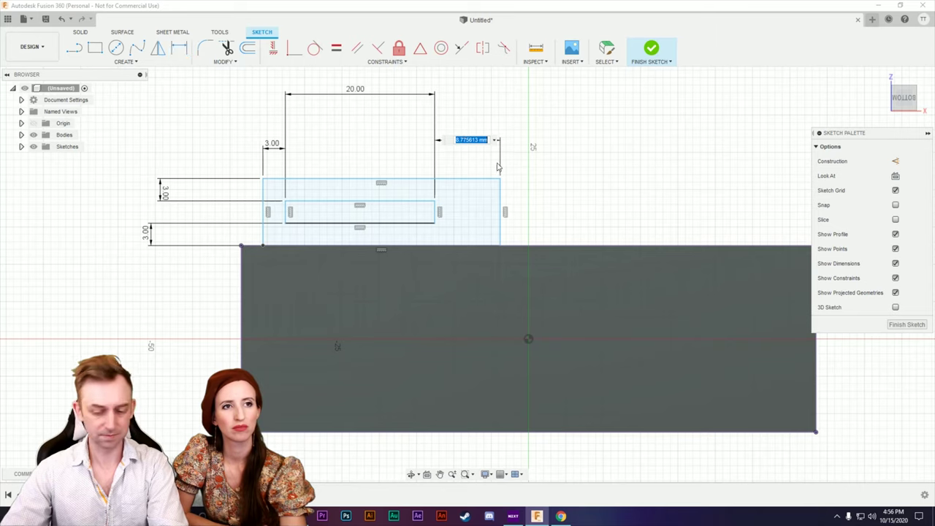
{"action": "type", "text": "3"}
{"action": "key", "text": "Return"}
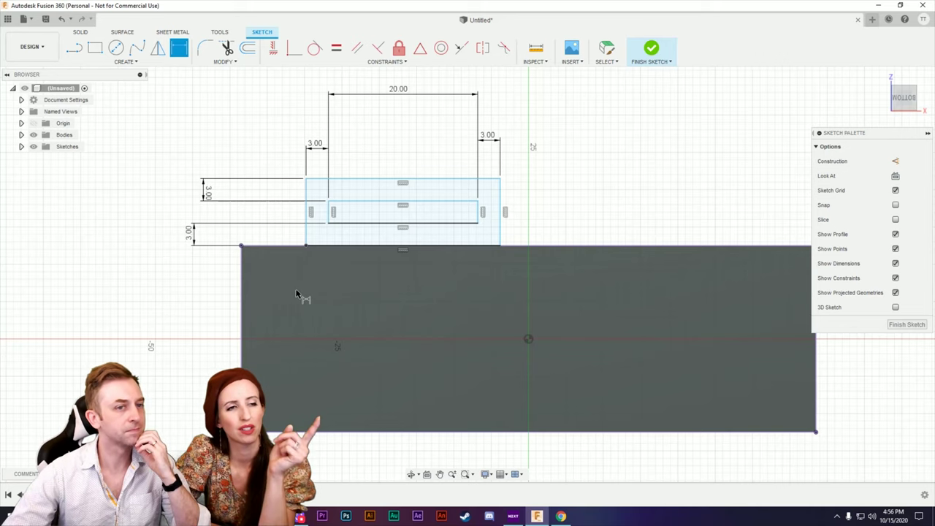
{"action": "scroll", "coordinate": [293, 303], "scroll_direction": "up", "scroll_amount": 2}
{"action": "scroll", "coordinate": [290, 309], "scroll_direction": "down", "scroll_amount": 4}
{"action": "scroll", "coordinate": [307, 314], "scroll_direction": "up", "scroll_amount": 1}
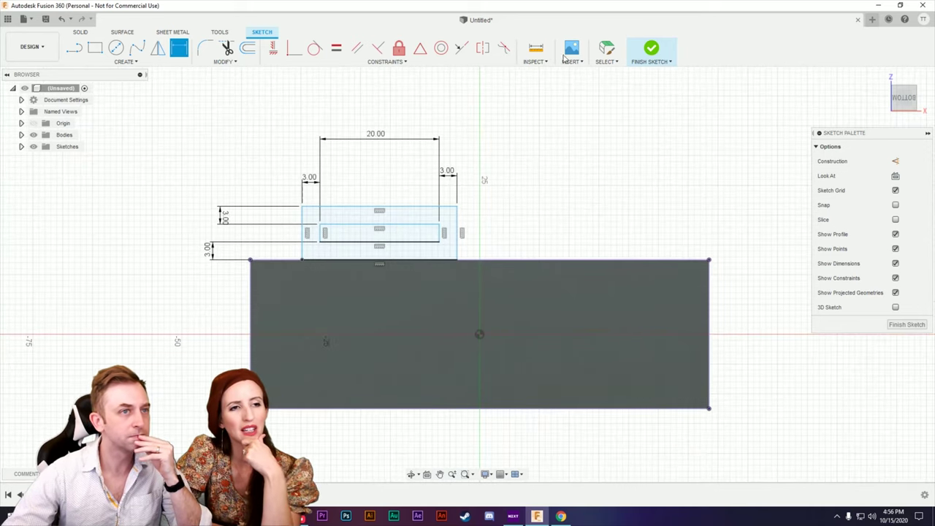
{"action": "key", "text": "Escape"}
Shift the whole double-rectangle loop left along the block's upper edge, close to the block's left corner.
{"action": "left_click", "coordinate": [409, 250]}
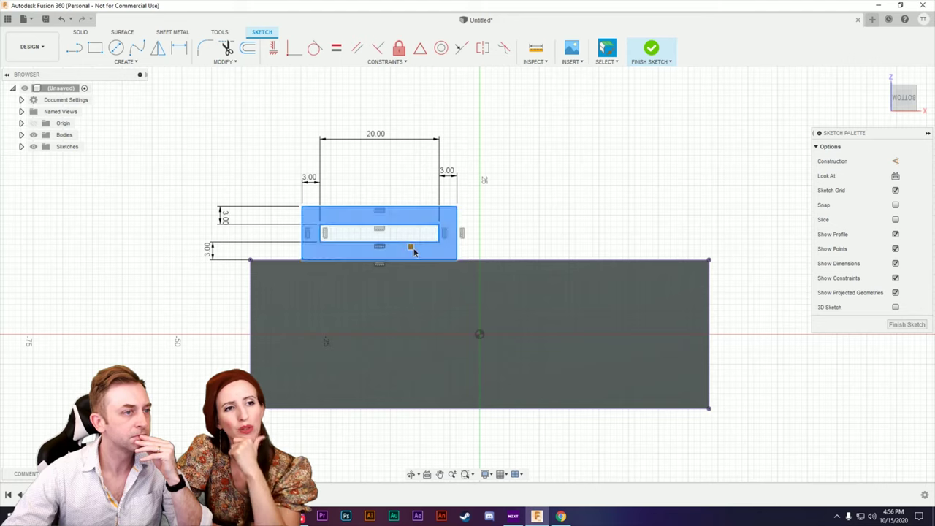
{"action": "left_click", "coordinate": [411, 262], "text": "shift"}
{"action": "left_click", "coordinate": [511, 219]}
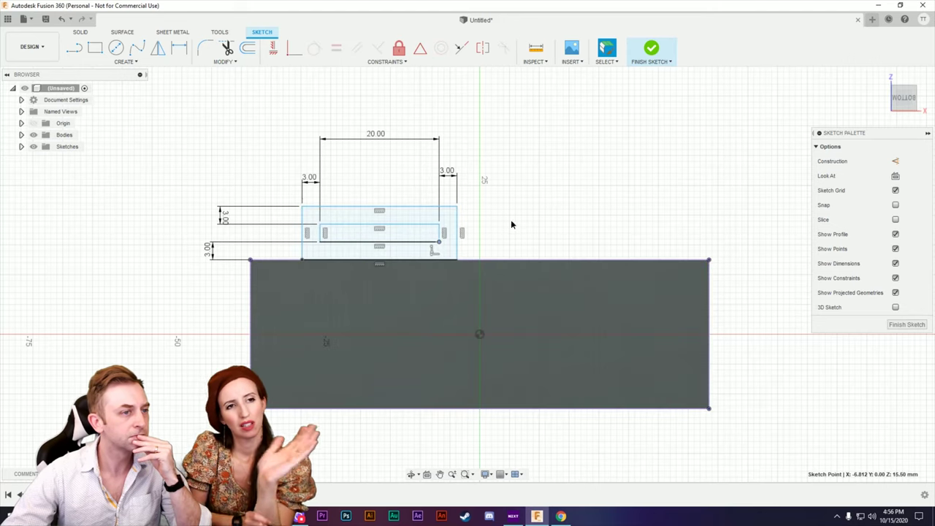
{"action": "left_click", "coordinate": [428, 210]}
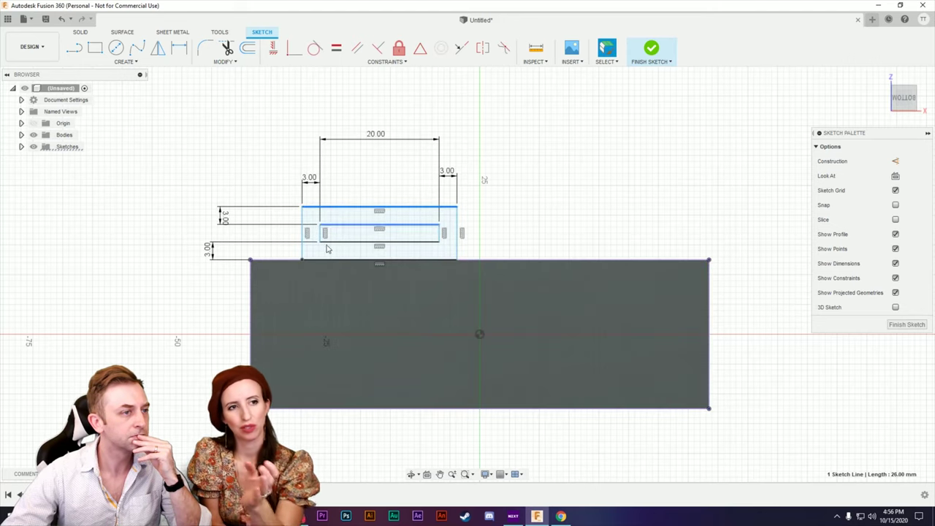
{"action": "mouse_move", "coordinate": [303, 242]}
{"action": "left_mouse_down"}
{"action": "mouse_move", "coordinate": [251, 244]}
{"action": "mouse_move", "coordinate": [277, 244]}
{"action": "left_mouse_up"}
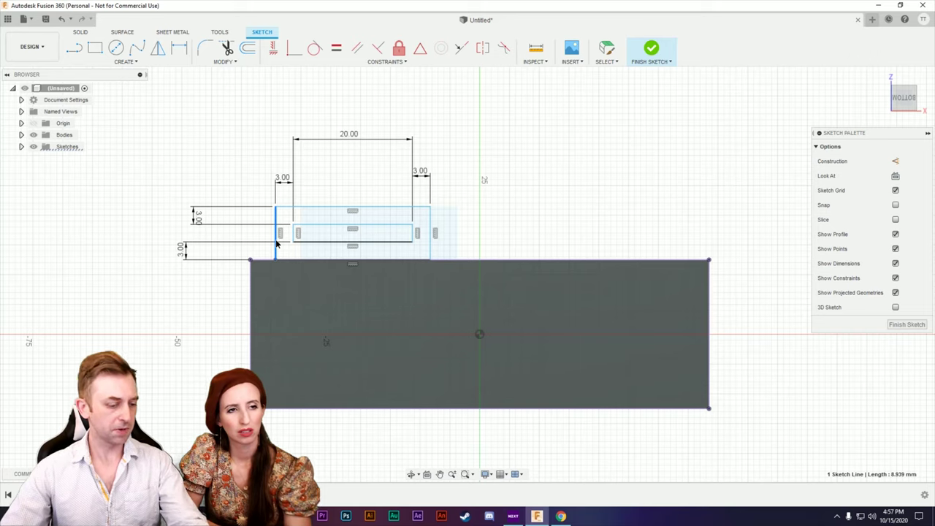
Dimension the distance from the block's left edge to the outer rectangle's left side to 3 mm.
{"action": "scroll", "coordinate": [230, 289], "scroll_direction": "up", "scroll_amount": 4}
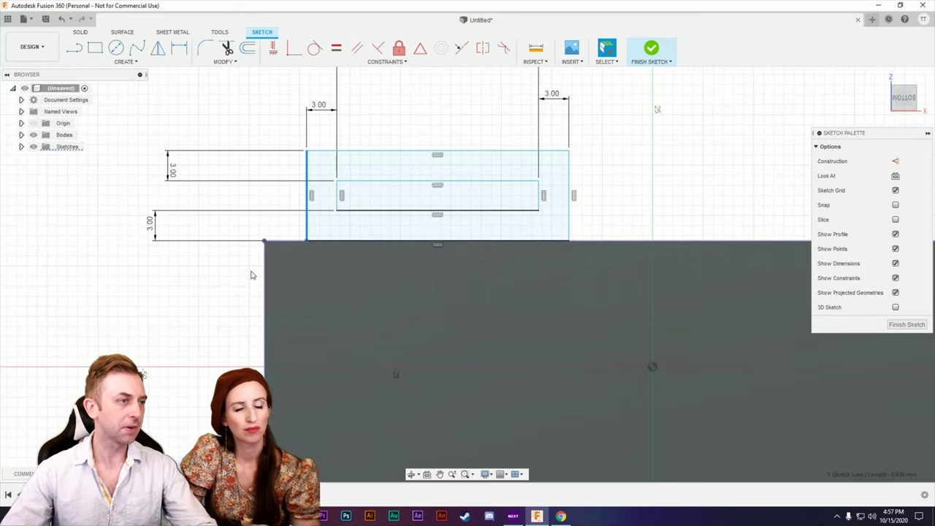
{"action": "left_click", "coordinate": [177, 300]}
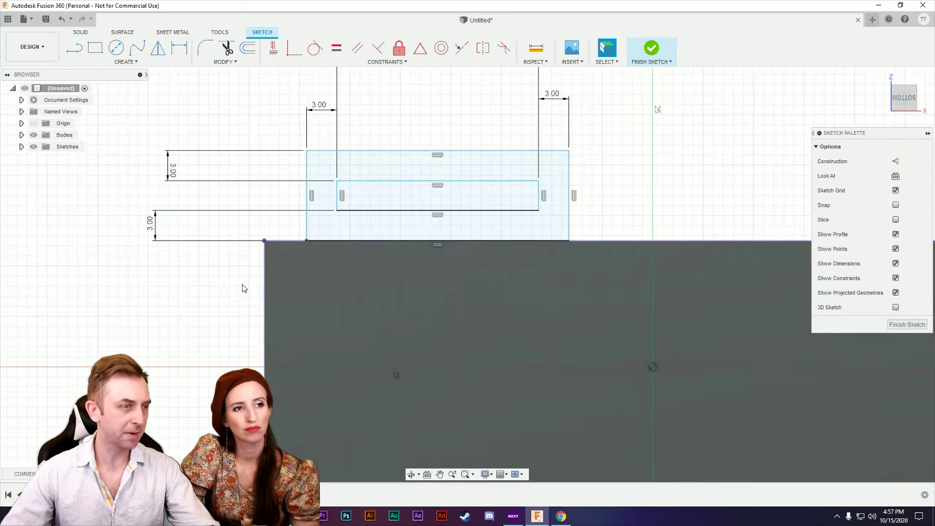
{"action": "key", "text": "d"}
{"action": "left_click", "coordinate": [264, 272]}
{"action": "left_click", "coordinate": [307, 194]}
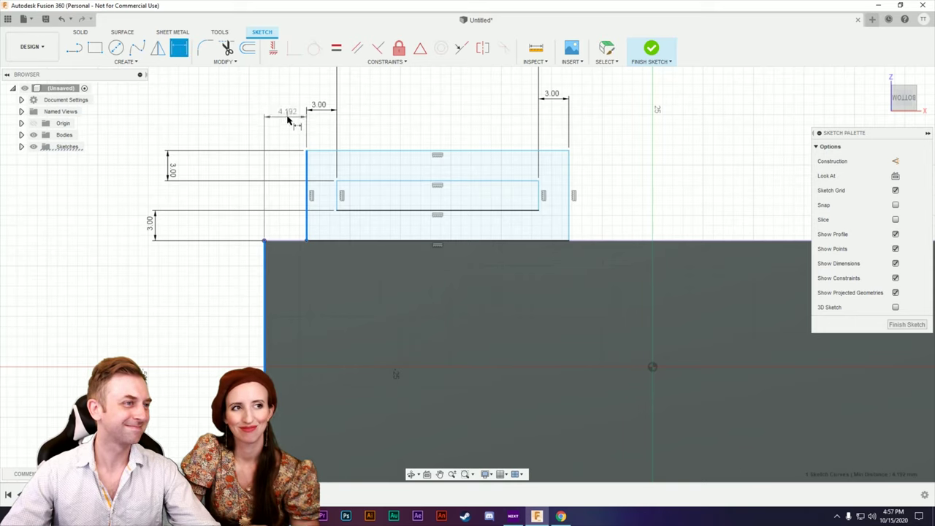
{"action": "left_click", "coordinate": [287, 119]}
{"action": "type", "text": "3"}
{"action": "key", "text": "Return"}
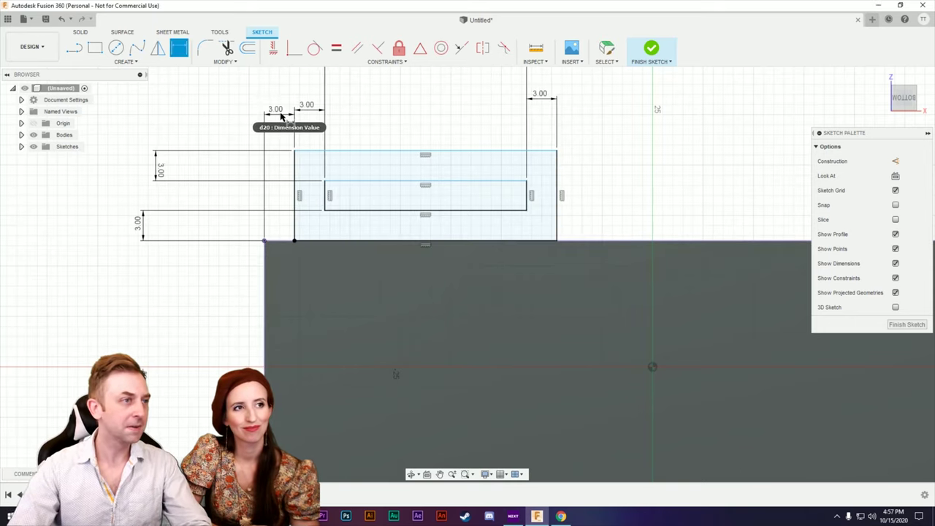
{"action": "scroll", "coordinate": [350, 266], "scroll_direction": "down", "scroll_amount": 2}
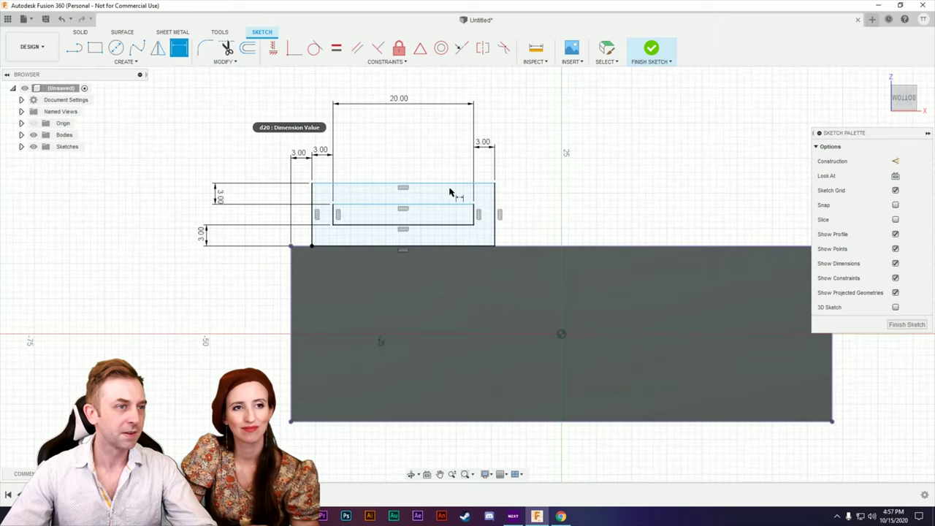
Stretch the inner rectangle upward until it is about 4.12 mm high.
{"action": "scroll", "coordinate": [435, 192], "scroll_direction": "up", "scroll_amount": 1}
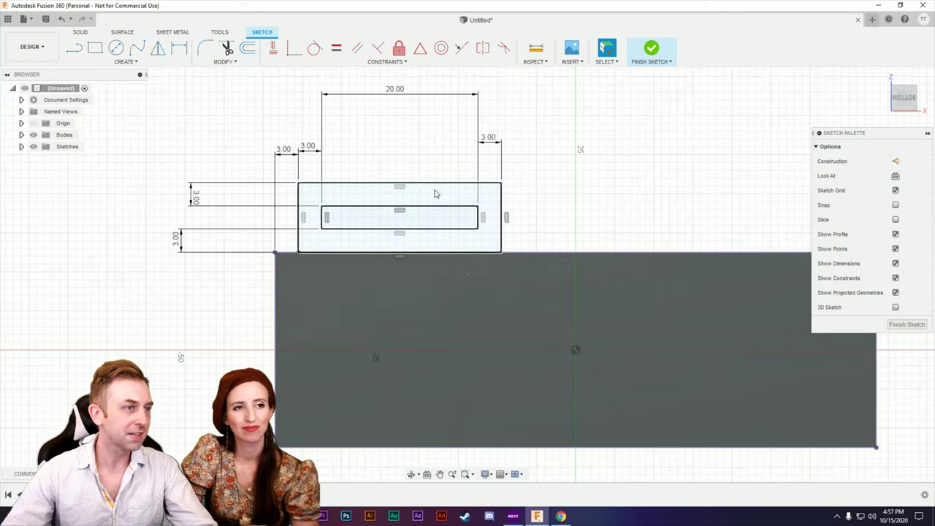
{"action": "mouse_move", "coordinate": [429, 206]}
{"action": "left_mouse_down"}
{"action": "mouse_move", "coordinate": [424, 161]}
{"action": "mouse_move", "coordinate": [413, 217]}
{"action": "mouse_move", "coordinate": [414, 201]}
{"action": "left_mouse_up"}
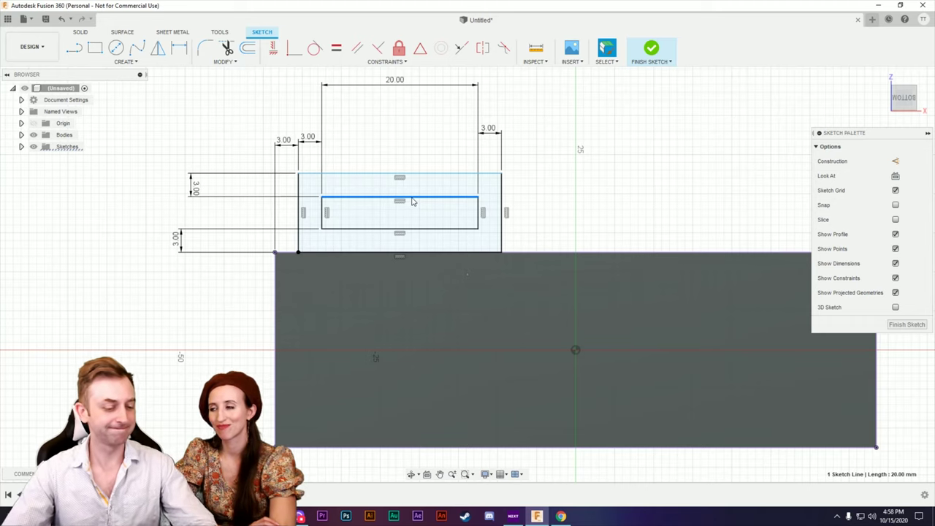
{"action": "key", "text": "d"}
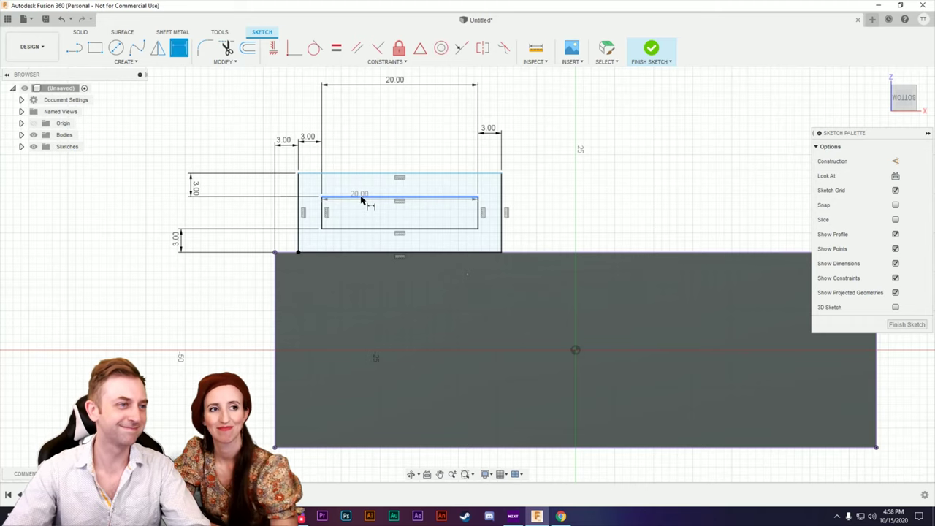
{"action": "left_click", "coordinate": [351, 229]}
{"action": "left_click", "coordinate": [124, 211]}
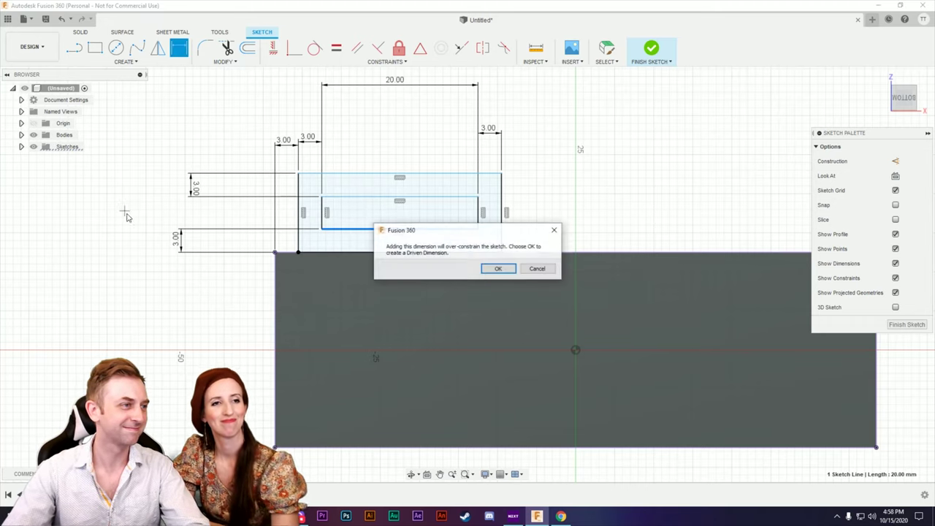
{"action": "left_click", "coordinate": [538, 269]}
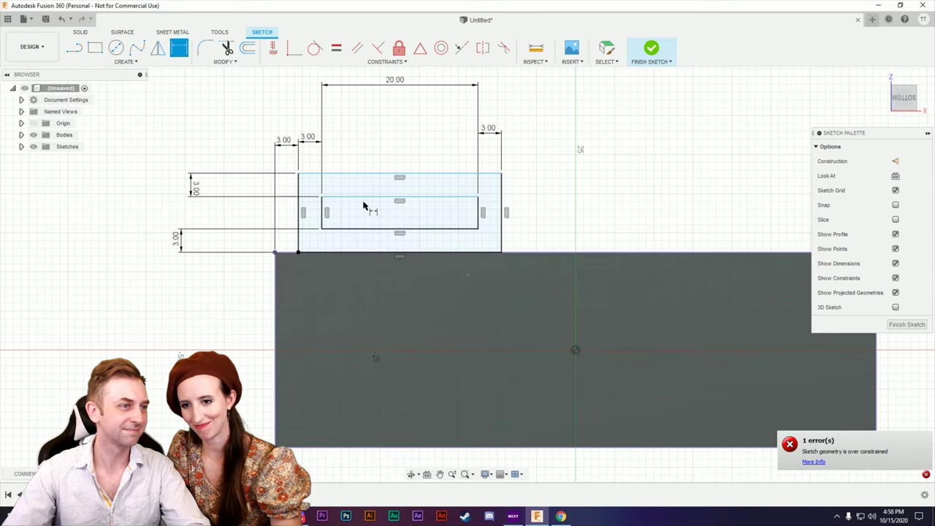
Dimension the inner rectangle's height between its upper and lower sides.
{"action": "left_click", "coordinate": [367, 197]}
{"action": "left_click", "coordinate": [357, 229]}
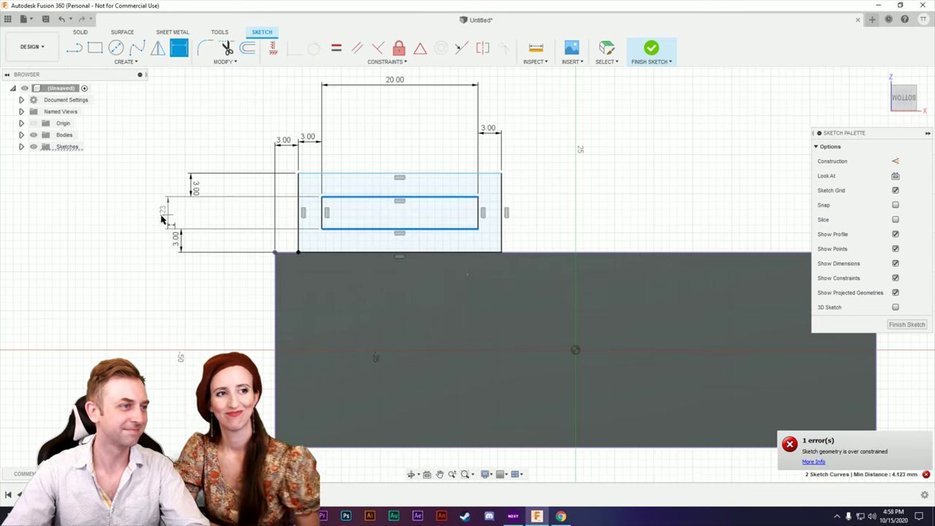
{"action": "left_click", "coordinate": [151, 211]}
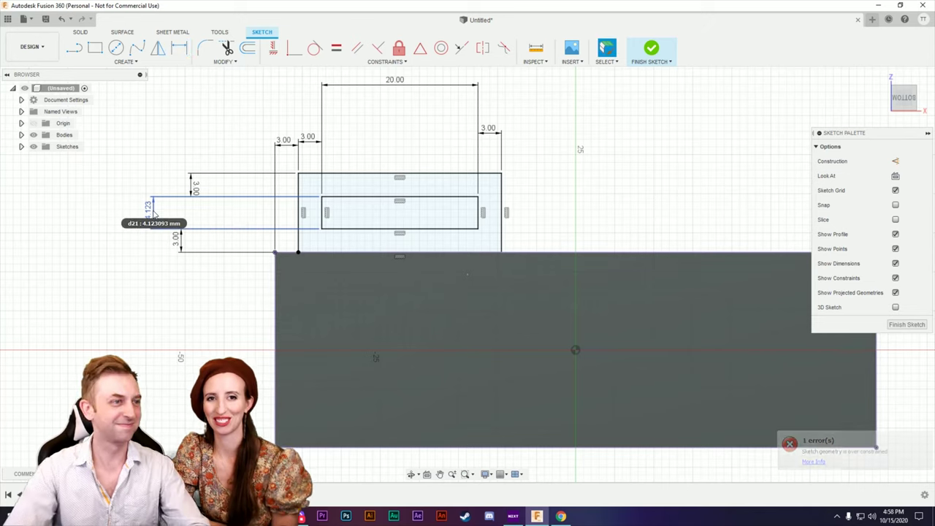
{"action": "key", "text": "Escape"}
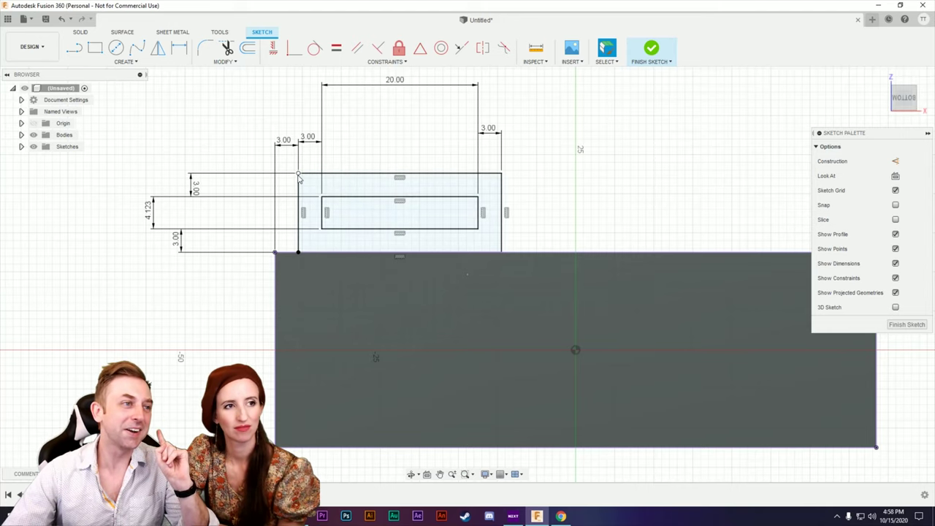
Fillet the outer rectangle's two upper corners with a 3 mm radius.
{"action": "left_click", "coordinate": [205, 49]}
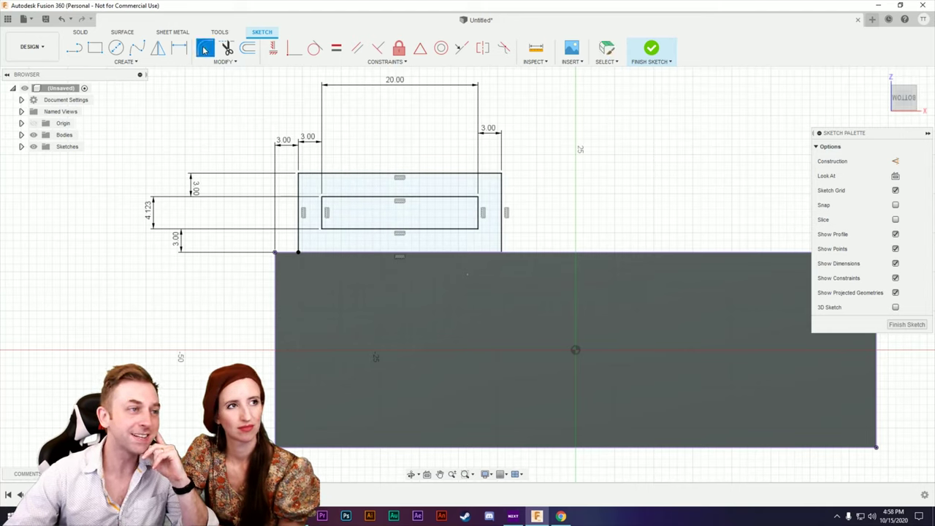
{"action": "left_click", "coordinate": [298, 176]}
{"action": "key", "text": "Return"}
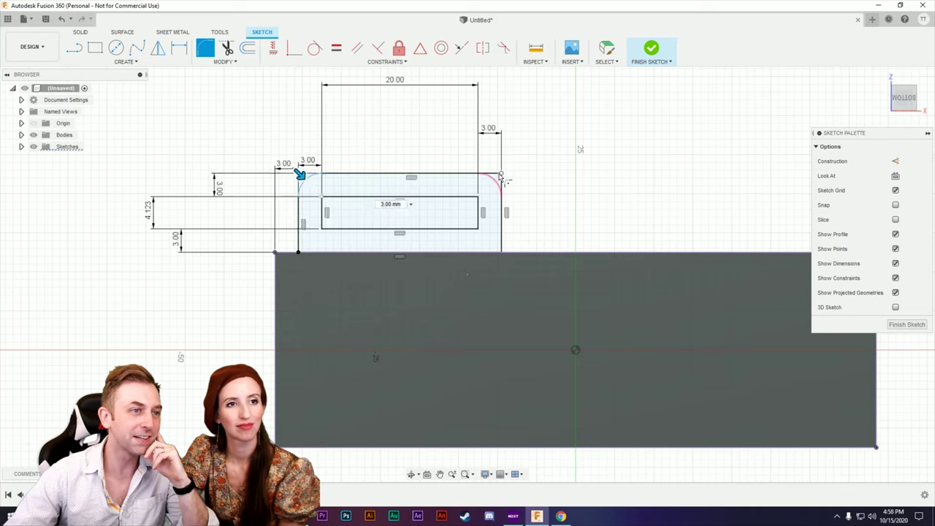
{"action": "left_click", "coordinate": [500, 175]}
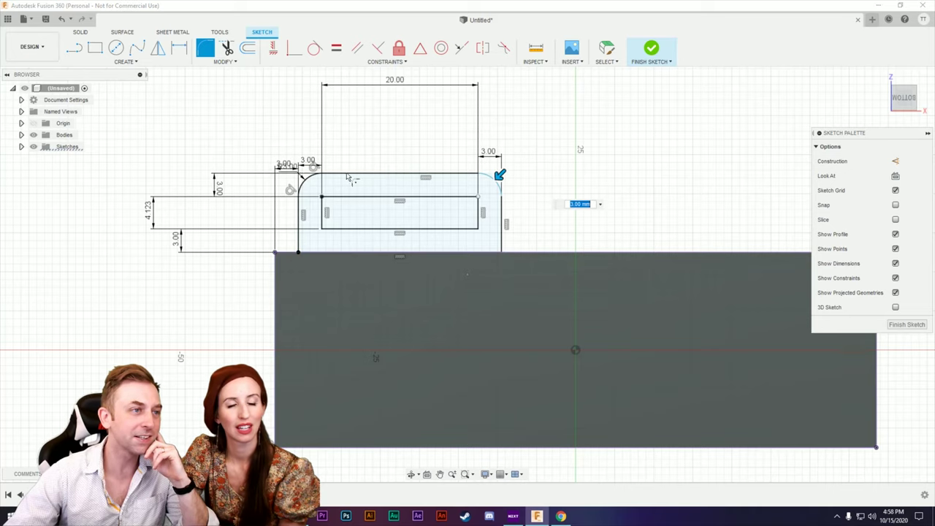
{"action": "left_click", "coordinate": [302, 179]}
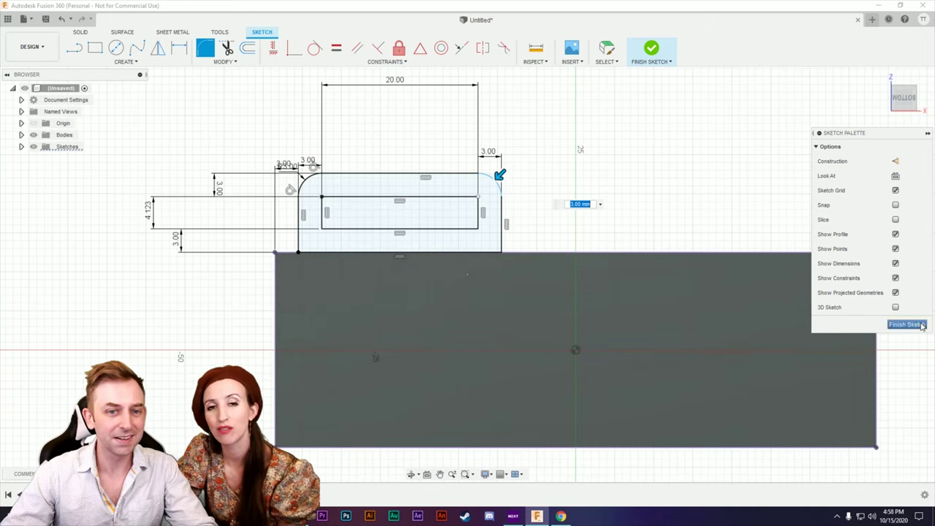
{"action": "left_click", "coordinate": [606, 49]}
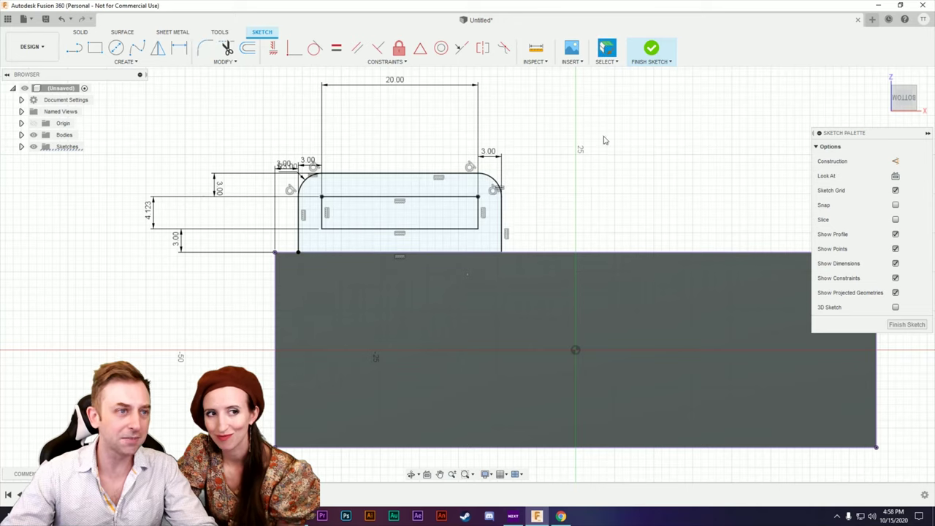
Fillet all four corners of the inner rectangle with a 1 mm radius and finish the sketch.
{"action": "scroll", "coordinate": [381, 244], "scroll_direction": "up", "scroll_amount": 3}
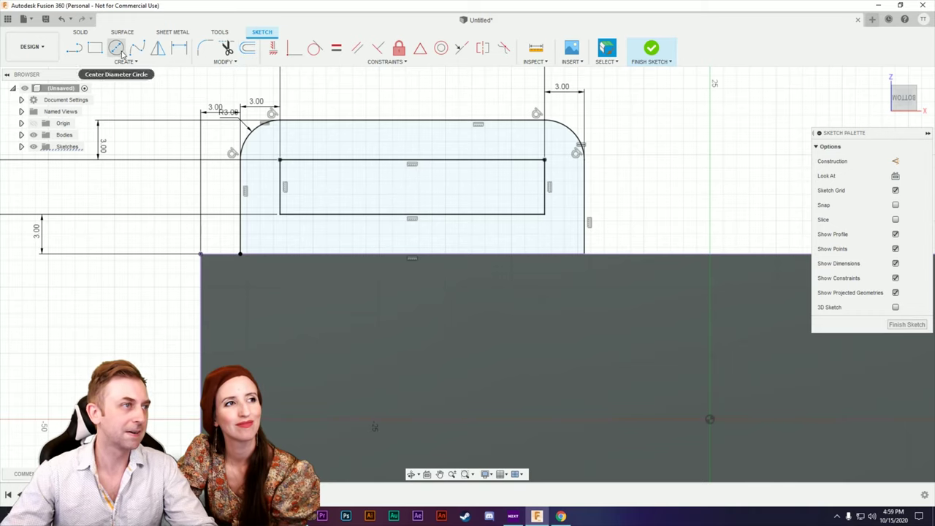
{"action": "left_click", "coordinate": [202, 48]}
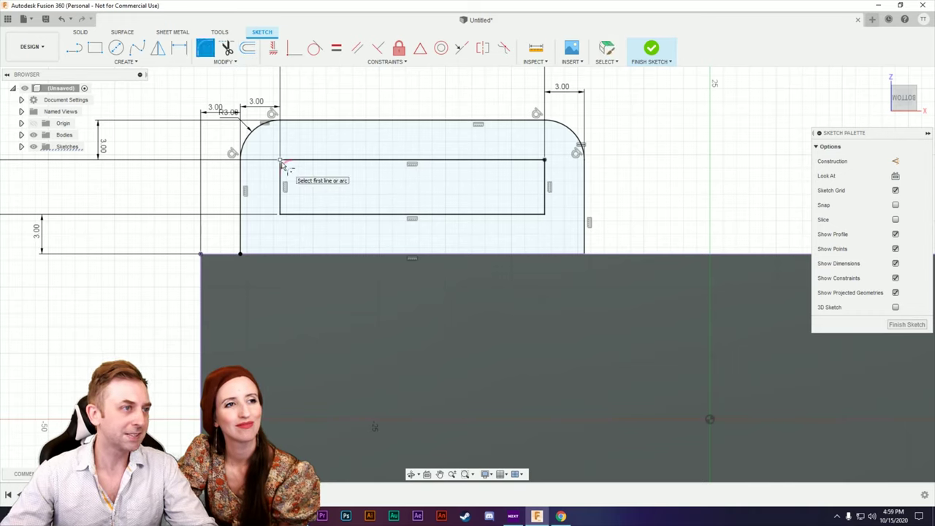
{"action": "left_click", "coordinate": [280, 159]}
{"action": "left_click", "coordinate": [281, 214]}
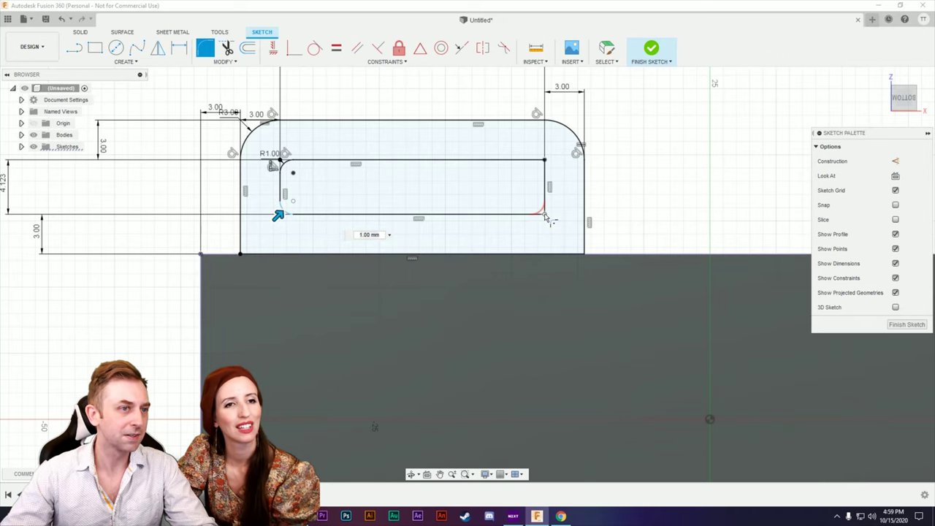
{"action": "left_click", "coordinate": [546, 215]}
{"action": "left_click", "coordinate": [545, 162]}
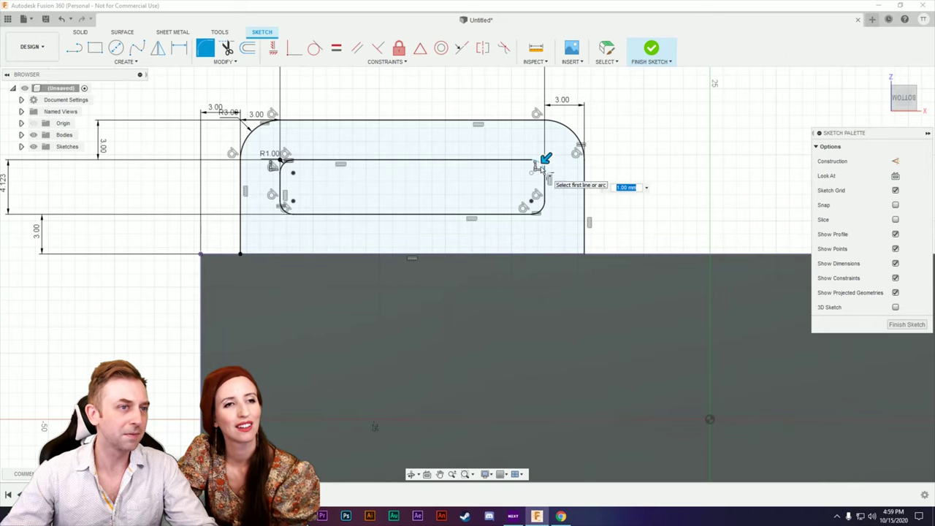
{"action": "mouse_move", "coordinate": [547, 158]}
{"action": "left_mouse_down"}
{"action": "mouse_move", "coordinate": [532, 171]}
{"action": "mouse_move", "coordinate": [545, 158]}
{"action": "left_mouse_up"}
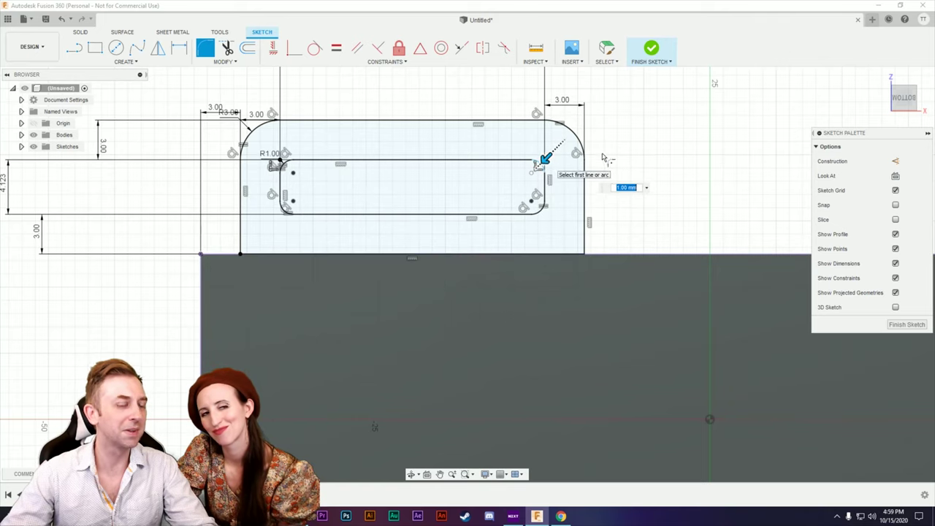
{"action": "left_click", "coordinate": [649, 62]}
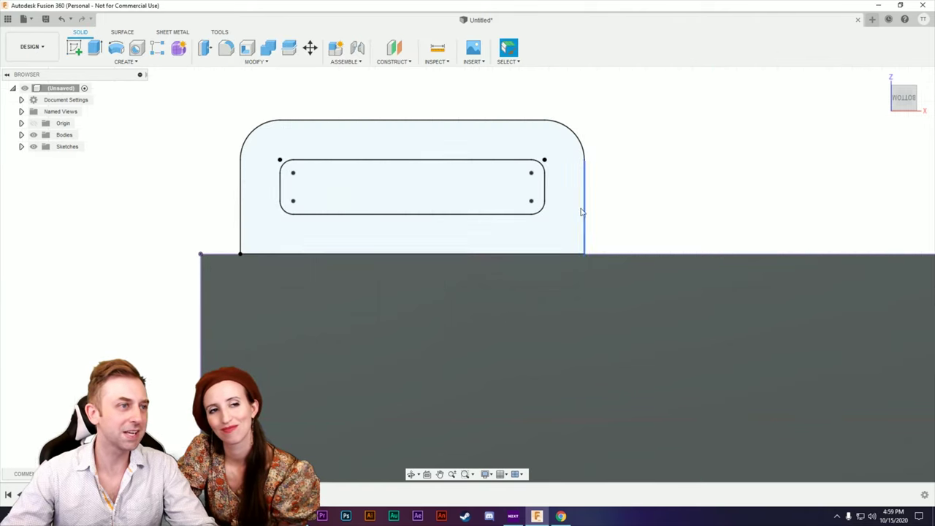
Reopen the slotted loop's sketch for editing.
{"action": "scroll", "coordinate": [555, 231], "scroll_direction": "up", "scroll_amount": 2}
{"action": "scroll", "coordinate": [555, 232], "scroll_direction": "down", "scroll_amount": 3}
{"action": "scroll", "coordinate": [531, 242], "scroll_direction": "up", "scroll_amount": 2}
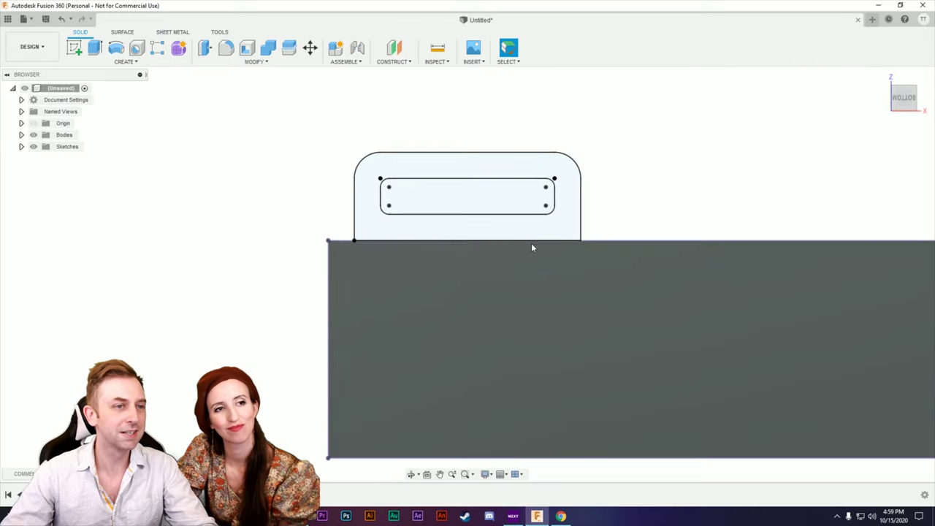
{"action": "scroll", "coordinate": [577, 232], "scroll_direction": "up", "scroll_amount": 1}
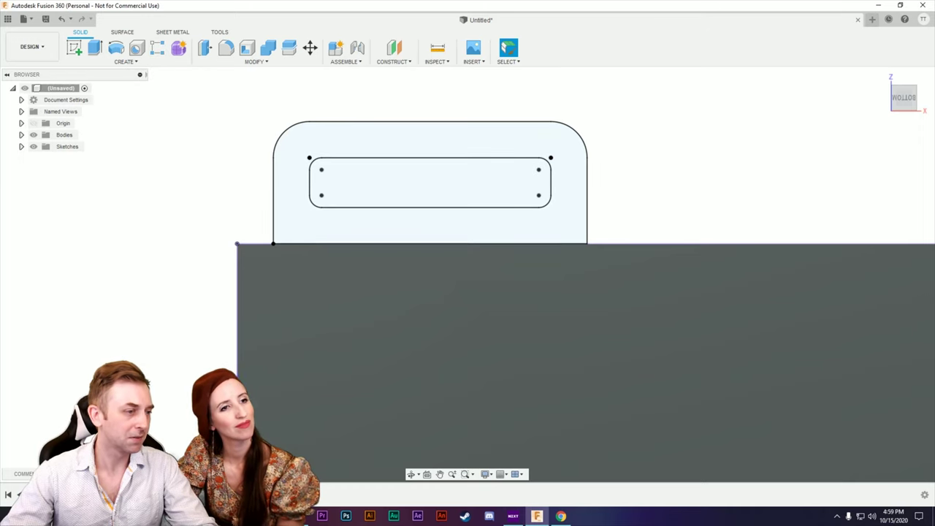
{"action": "right_click", "coordinate": [153, 495]}
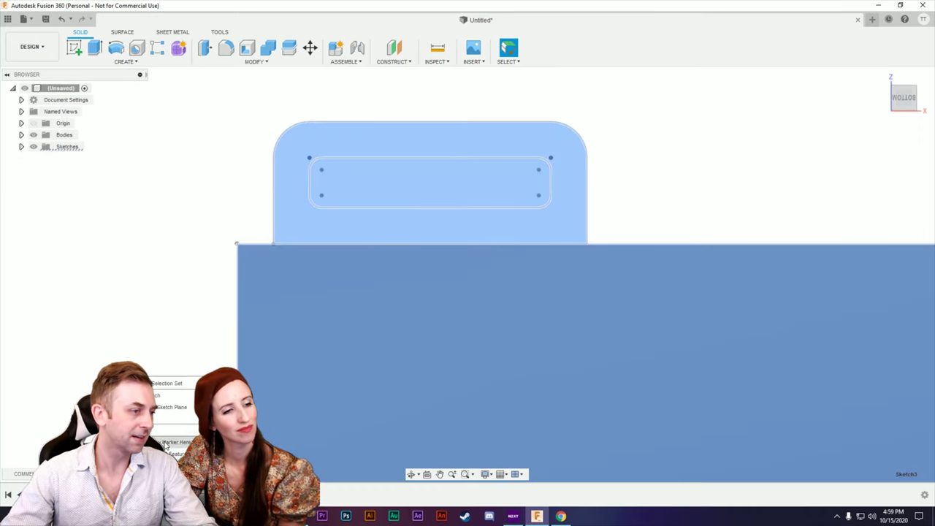
{"action": "left_click", "coordinate": [164, 395]}
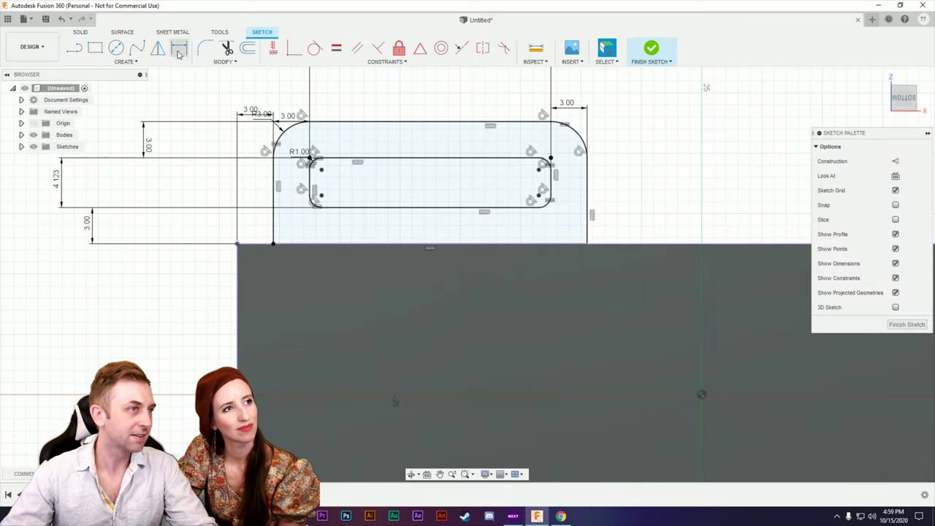
{"action": "left_click", "coordinate": [135, 65]}
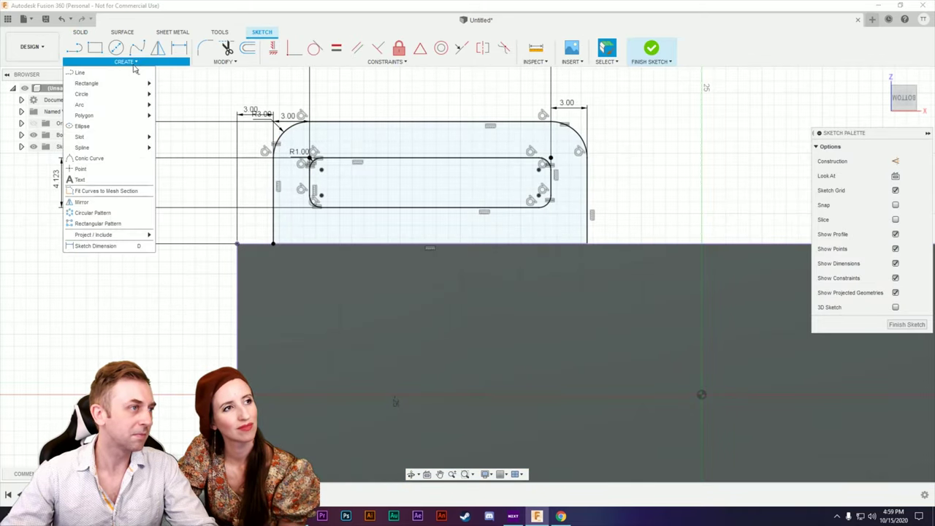
{"action": "left_click", "coordinate": [223, 61]}
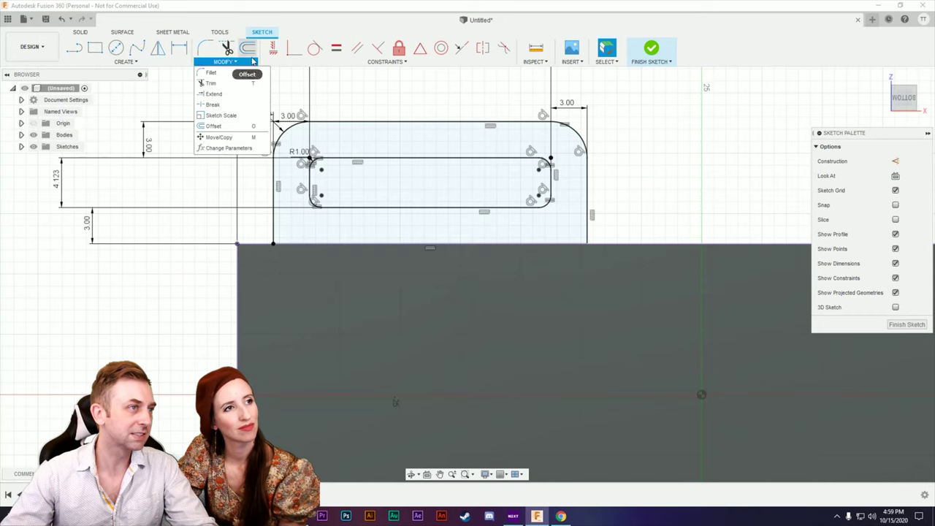
{"action": "left_click", "coordinate": [219, 73]}
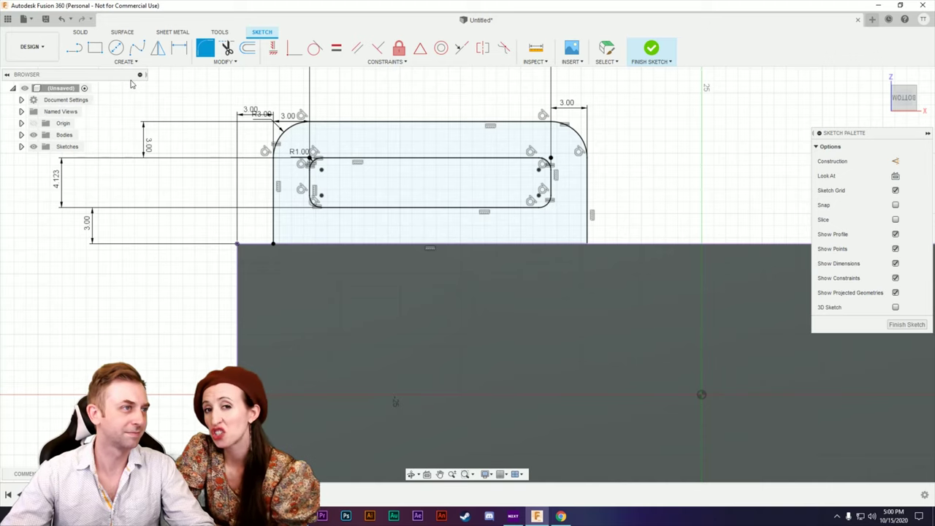
Draw a rectangle about 3 mm wide and 3.56 mm high against each outer side of the loop, resting on the block's edge.
{"action": "left_click", "coordinate": [94, 48]}
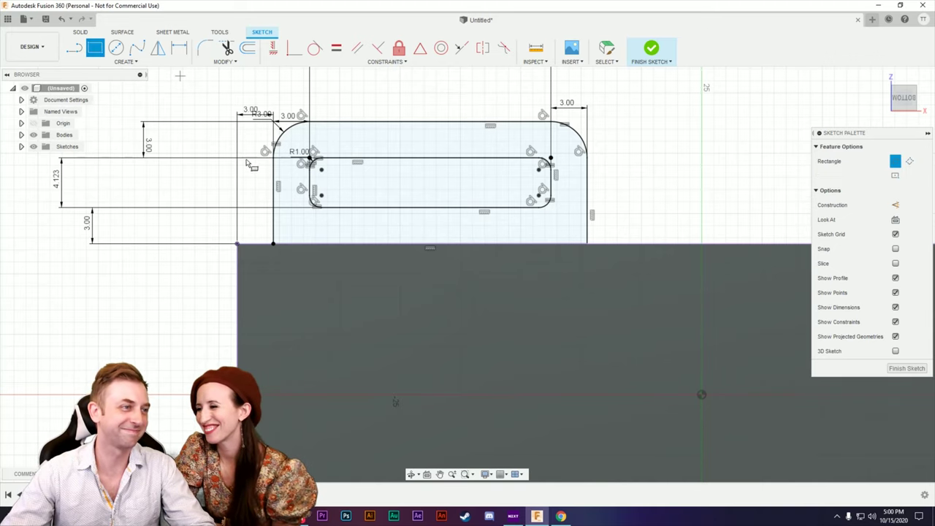
{"action": "left_click", "coordinate": [237, 244]}
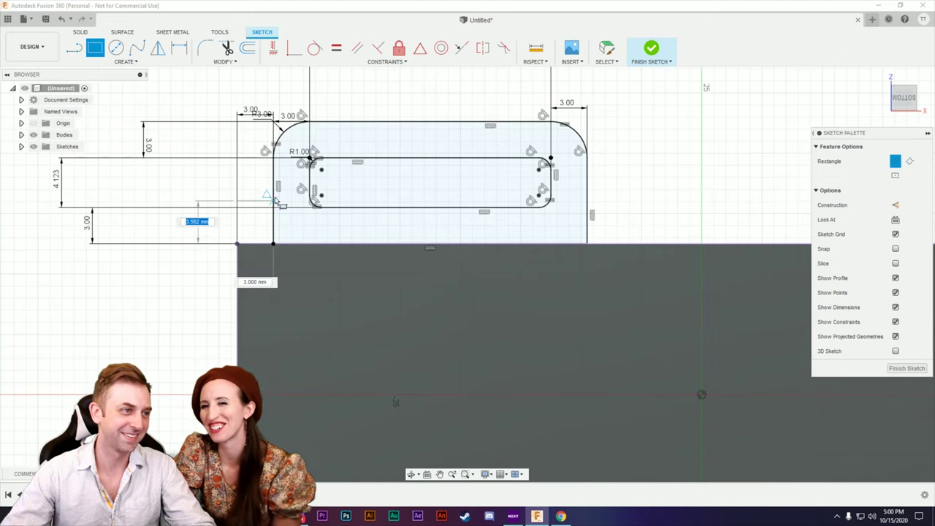
{"action": "left_click", "coordinate": [273, 202]}
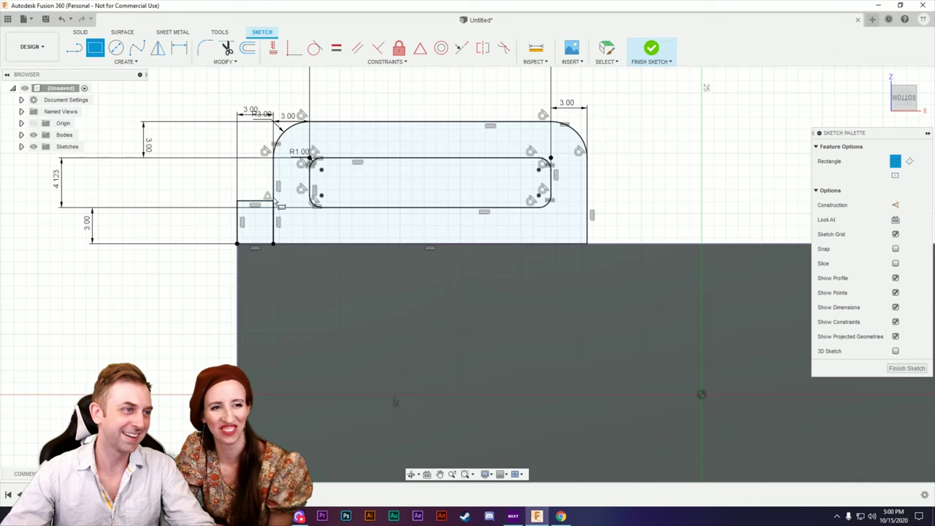
{"action": "left_click", "coordinate": [588, 246]}
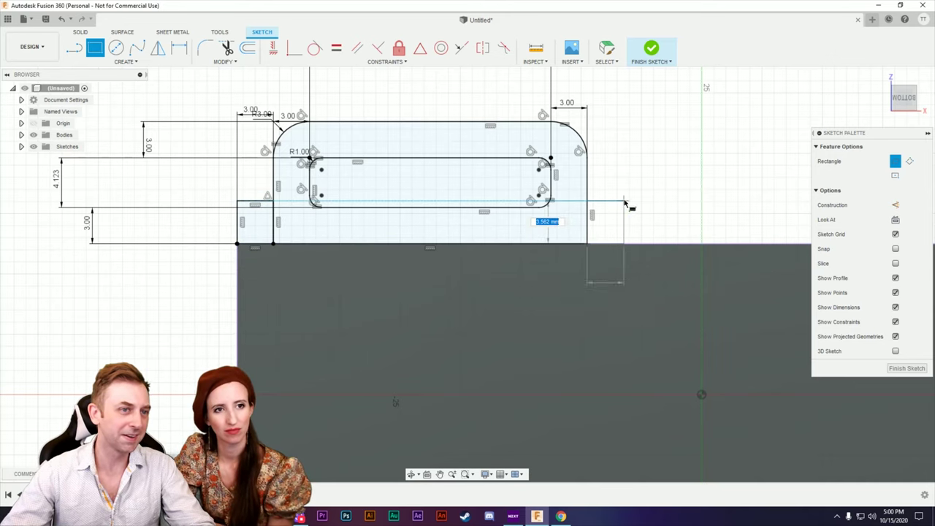
{"action": "left_click", "coordinate": [624, 202]}
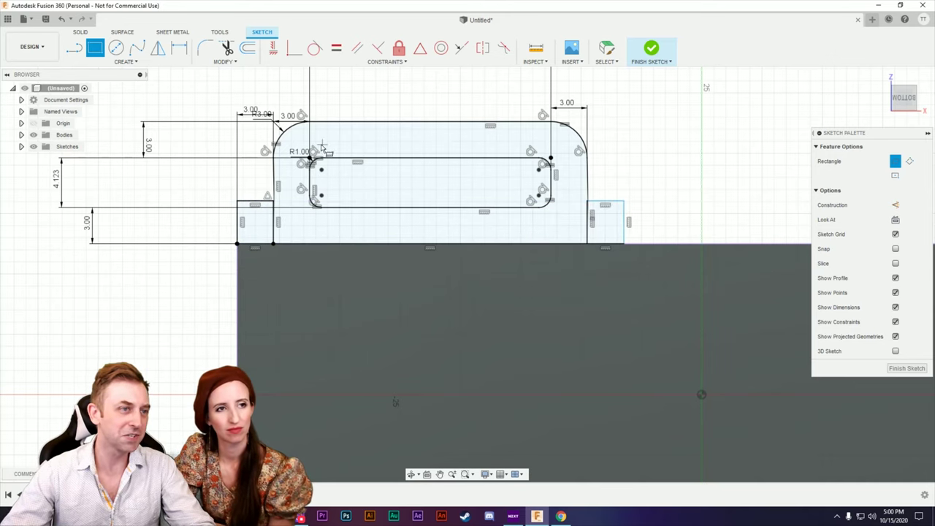
Fillet each small rectangle's corner where the loop meets the block's edge with a 1.5 mm radius and finish the sketch.
{"action": "left_click", "coordinate": [205, 51]}
{"action": "left_click", "coordinate": [272, 244]}
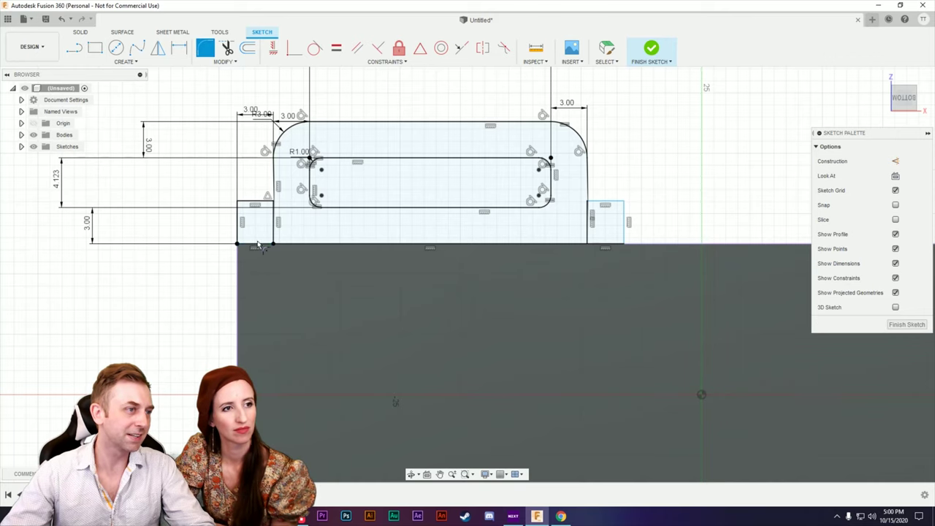
{"action": "left_click", "coordinate": [274, 233]}
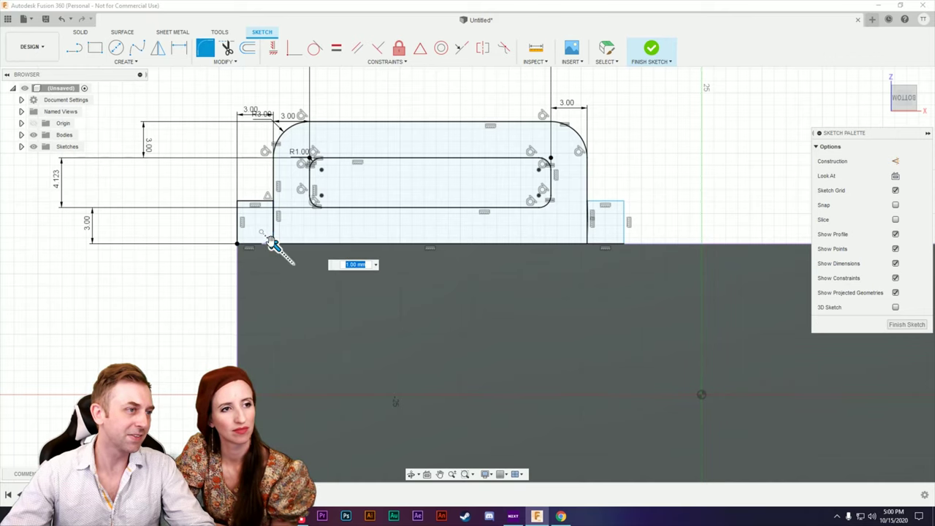
{"action": "left_click_drag", "start_coordinate": [265, 237], "coordinate": [272, 244]}
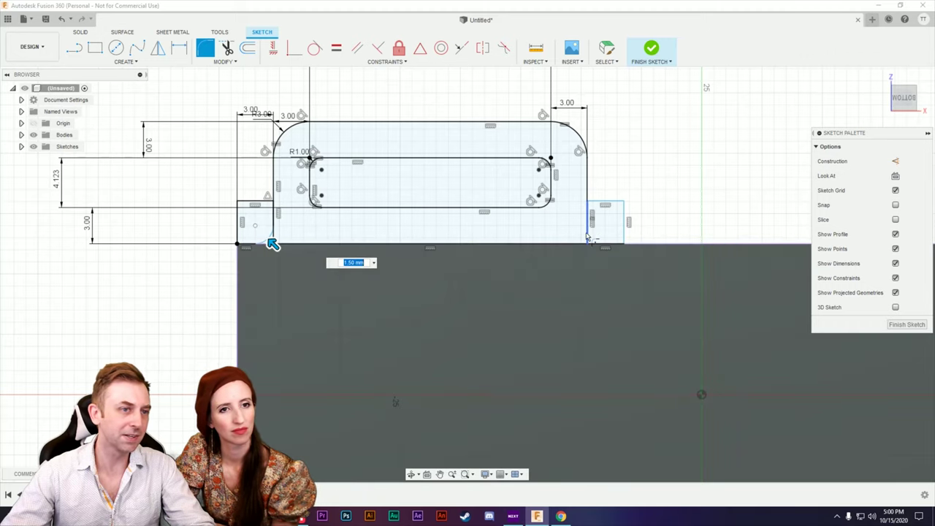
{"action": "key", "text": "Return"}
{"action": "left_click", "coordinate": [586, 242]}
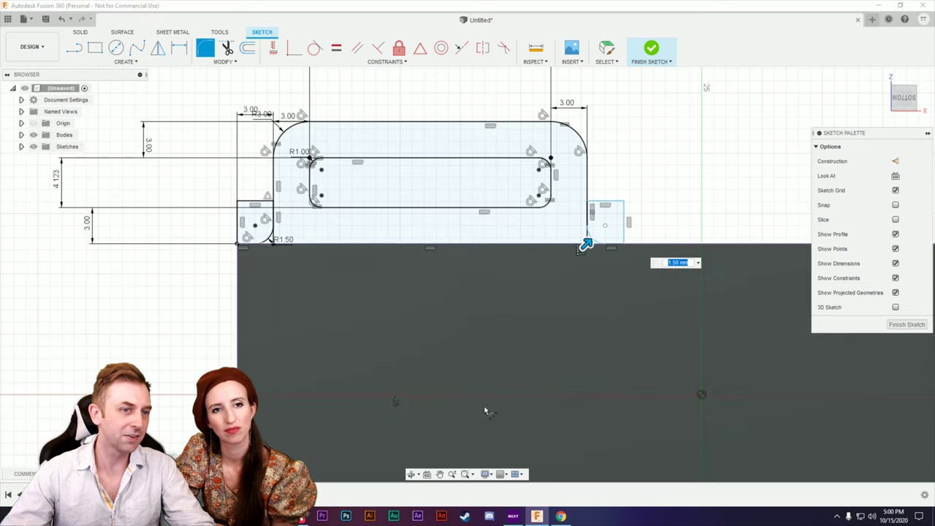
{"action": "key", "text": "Return"}
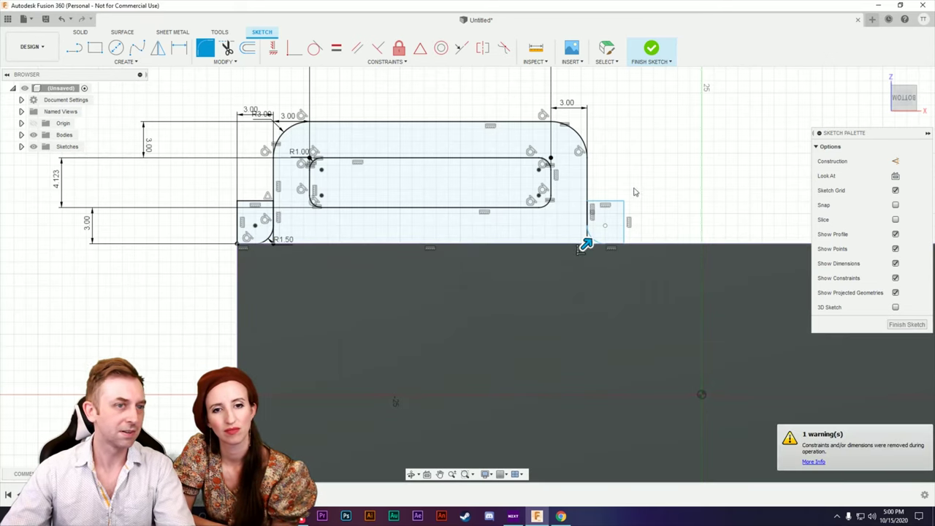
{"action": "key", "text": "Escape"}
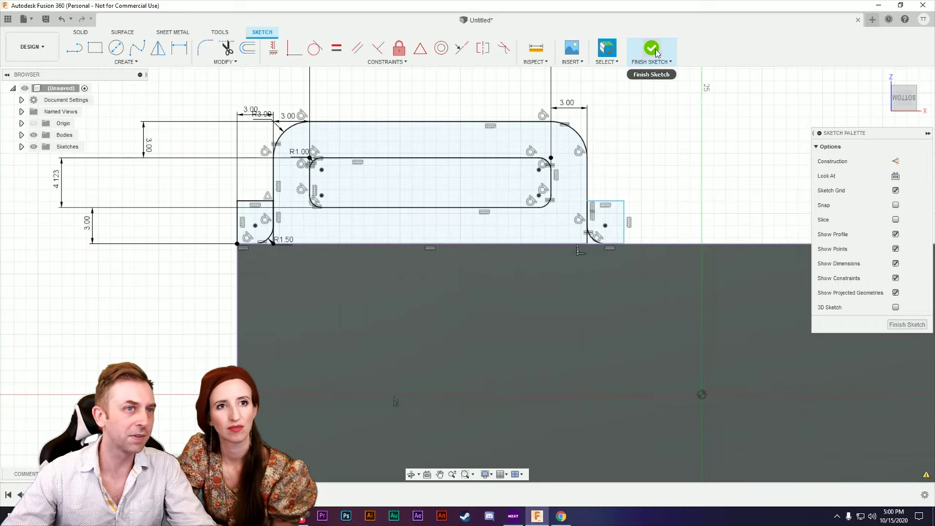
{"action": "left_click", "coordinate": [652, 50]}
Extrude the loop around its slot together with the two curved corner slivers by -4 mm, joining them to the block.
{"action": "scroll", "coordinate": [416, 271], "scroll_direction": "up", "scroll_amount": 2}
{"action": "scroll", "coordinate": [429, 274], "scroll_direction": "down", "scroll_amount": 6}
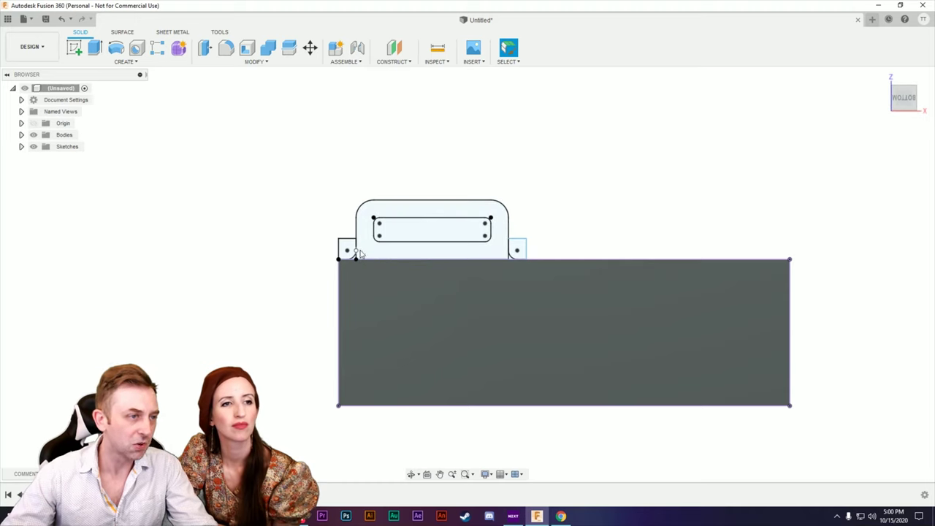
{"action": "scroll", "coordinate": [368, 252], "scroll_direction": "up", "scroll_amount": 3}
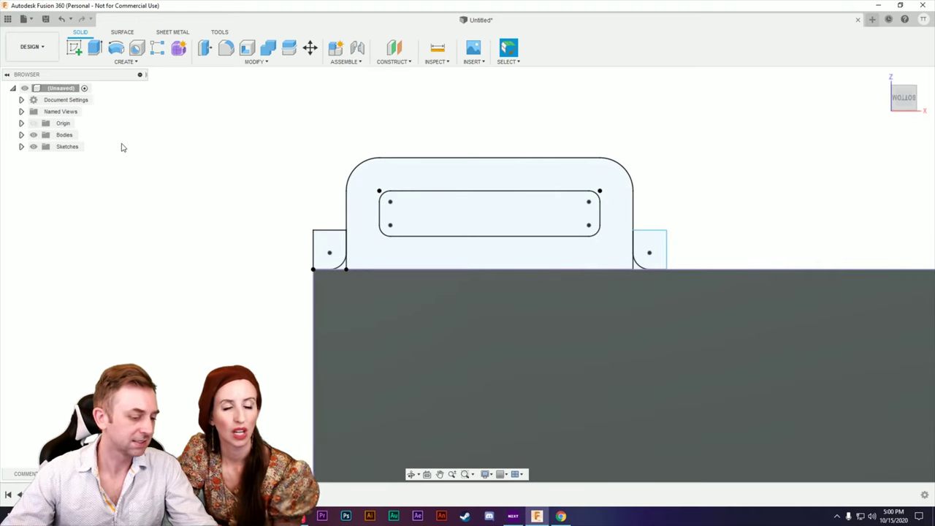
{"action": "scroll", "coordinate": [122, 146], "scroll_direction": "up", "scroll_amount": 2}
{"action": "scroll", "coordinate": [223, 213], "scroll_direction": "down", "scroll_amount": 3}
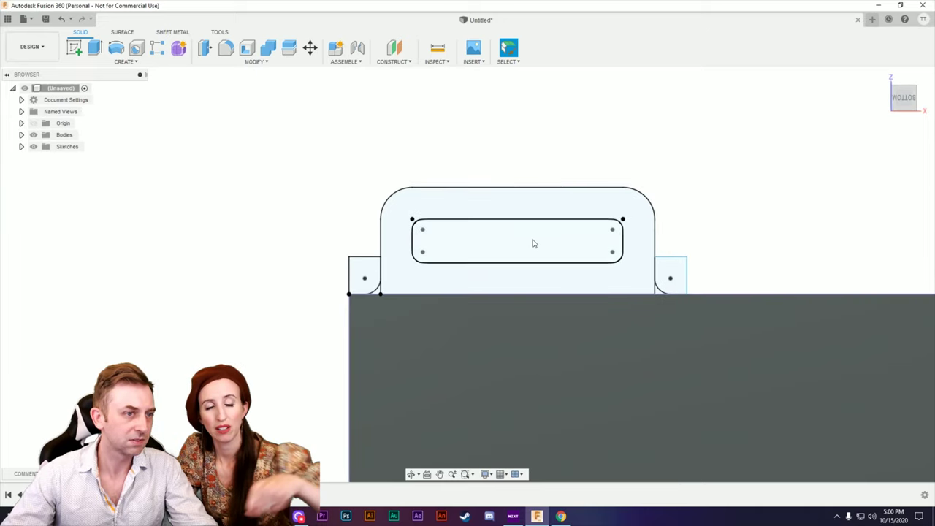
{"action": "scroll", "coordinate": [475, 292], "scroll_direction": "down", "scroll_amount": 1}
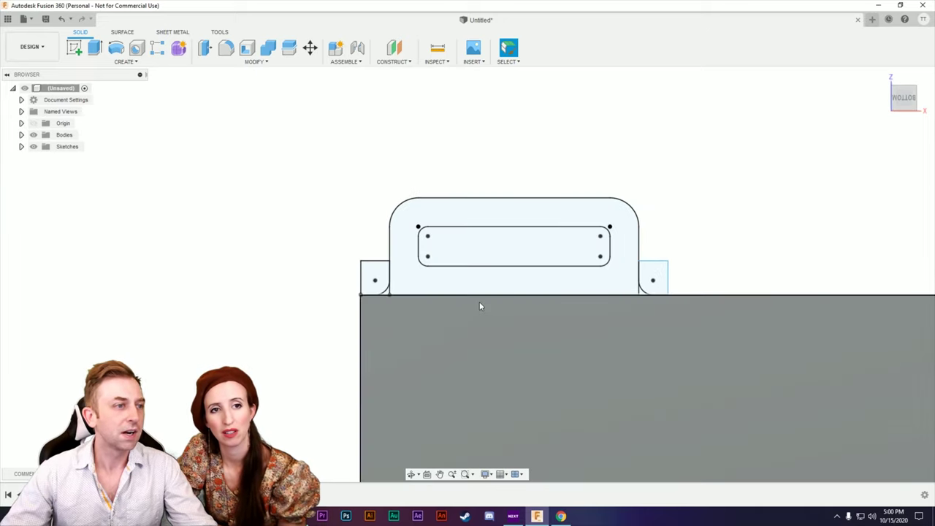
{"action": "scroll", "coordinate": [667, 276], "scroll_direction": "up", "scroll_amount": 1}
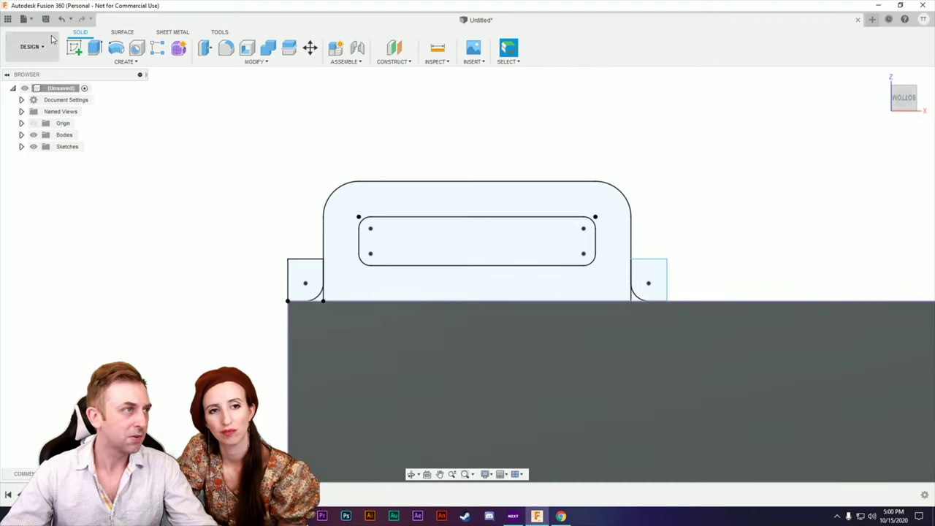
{"action": "left_click", "coordinate": [95, 49]}
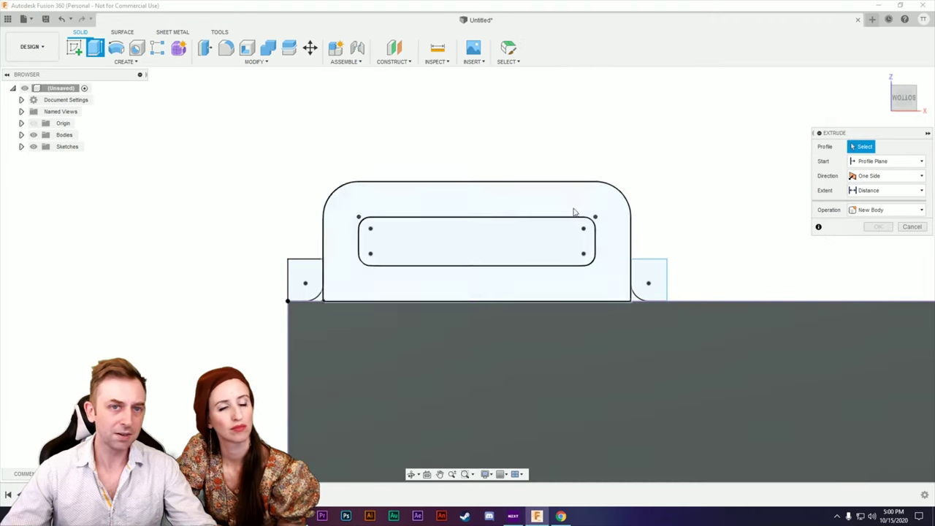
{"action": "left_click", "coordinate": [359, 287]}
{"action": "left_click", "coordinate": [317, 296]}
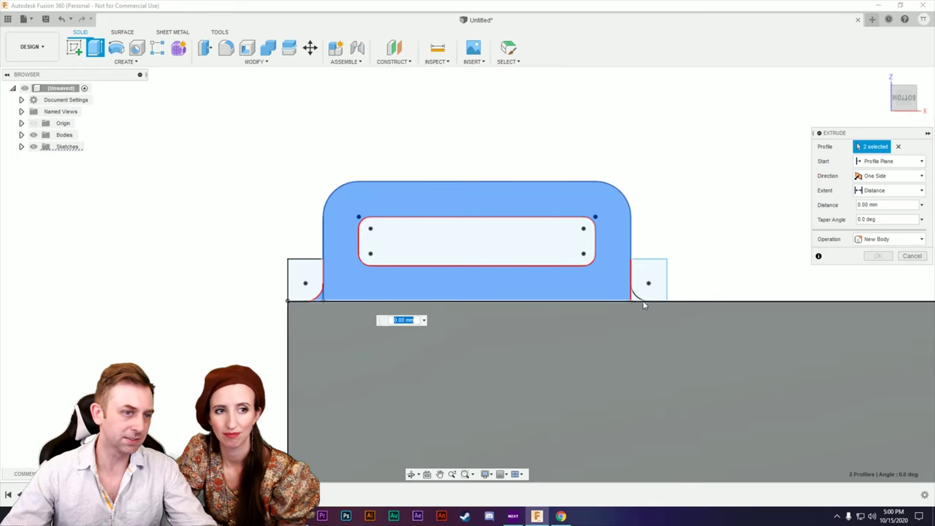
{"action": "left_click", "coordinate": [640, 296]}
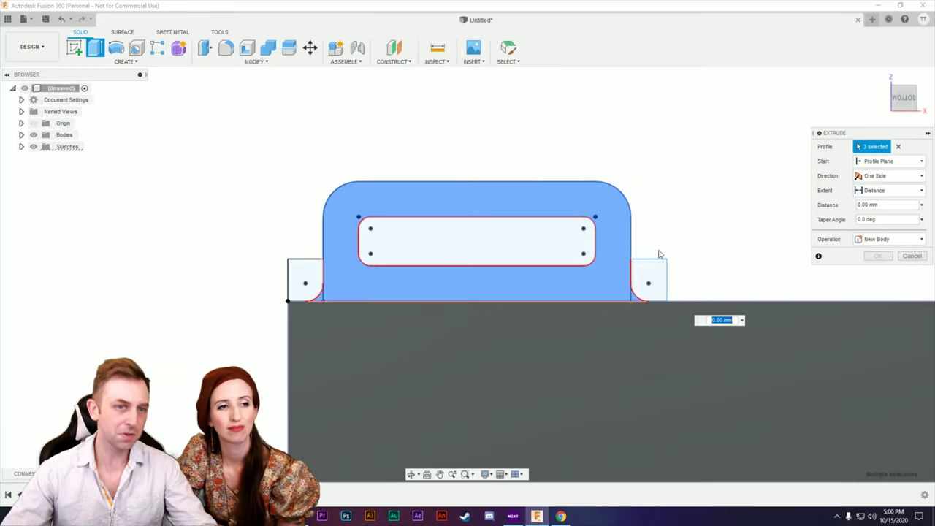
{"action": "middle_click_drag", "start_coordinate": [278, 255], "coordinate": [309, 319], "text": "shift"}
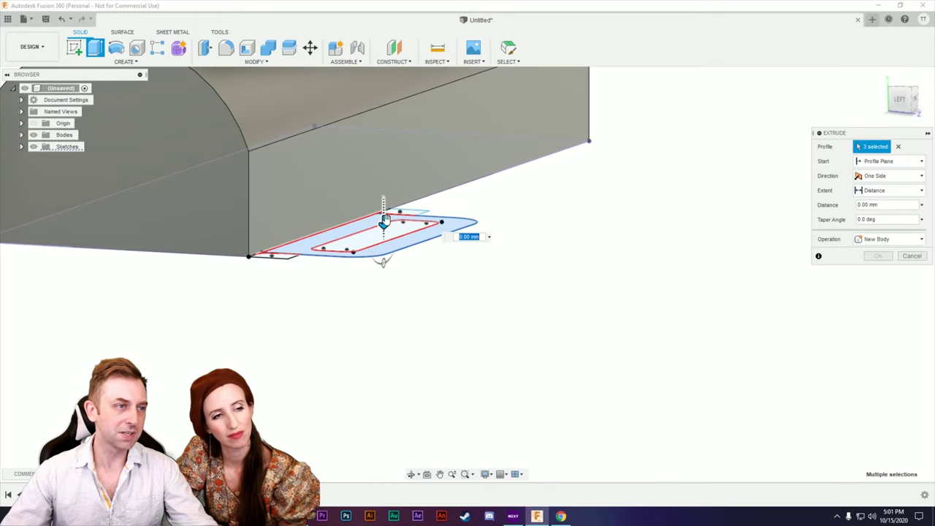
{"action": "left_click_drag", "start_coordinate": [384, 222], "coordinate": [382, 184]}
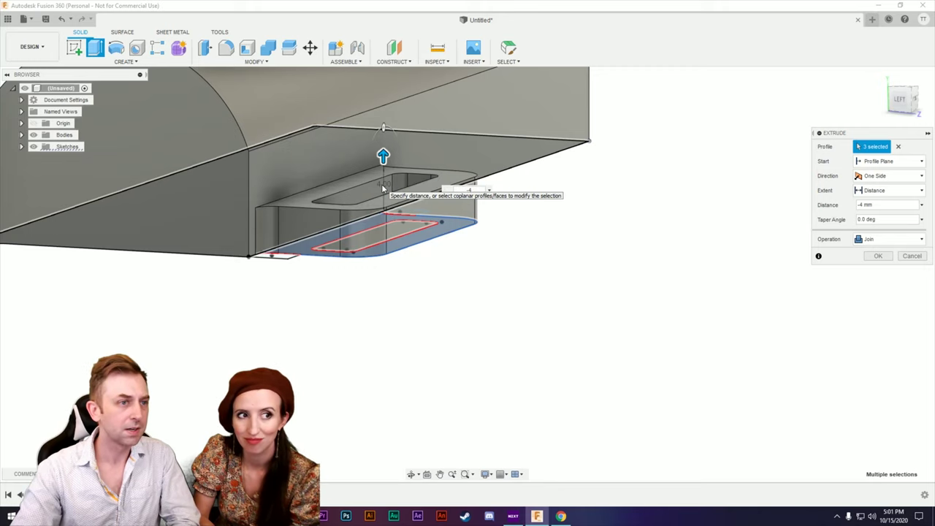
{"action": "key", "text": "Return"}
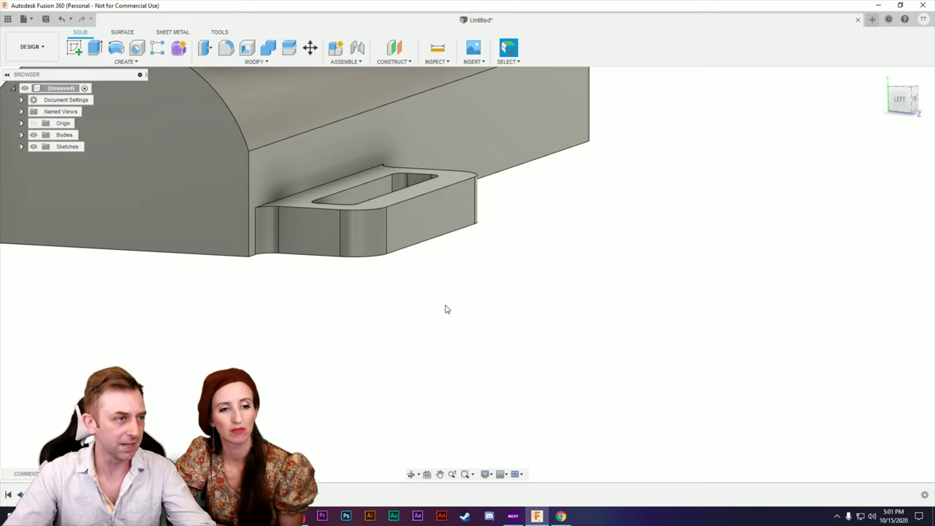
Fillet the long edge where the loop's top face meets the block's side wall with a 1.5 mm radius.
{"action": "scroll", "coordinate": [446, 309], "scroll_direction": "down", "scroll_amount": 2}
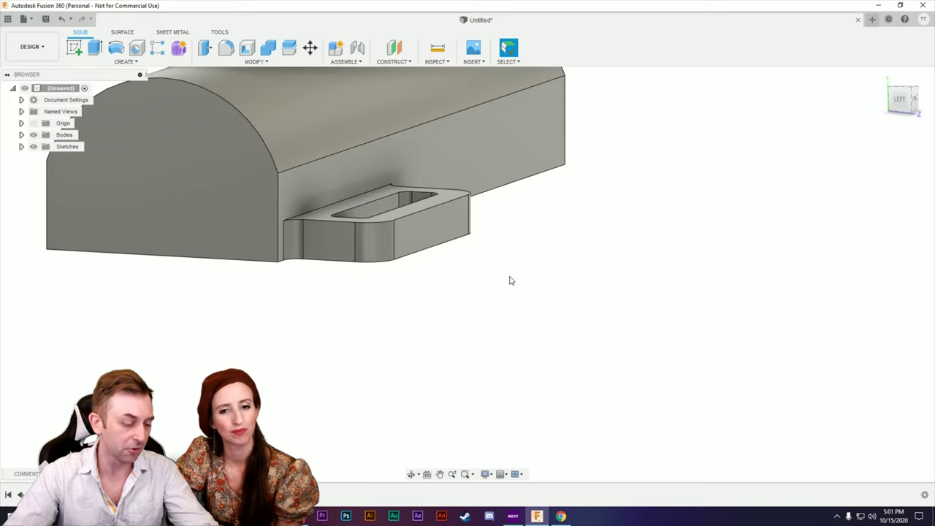
{"action": "middle_click_drag", "start_coordinate": [510, 280], "coordinate": [616, 313]}
{"action": "scroll", "coordinate": [333, 376], "scroll_direction": "up", "scroll_amount": 5}
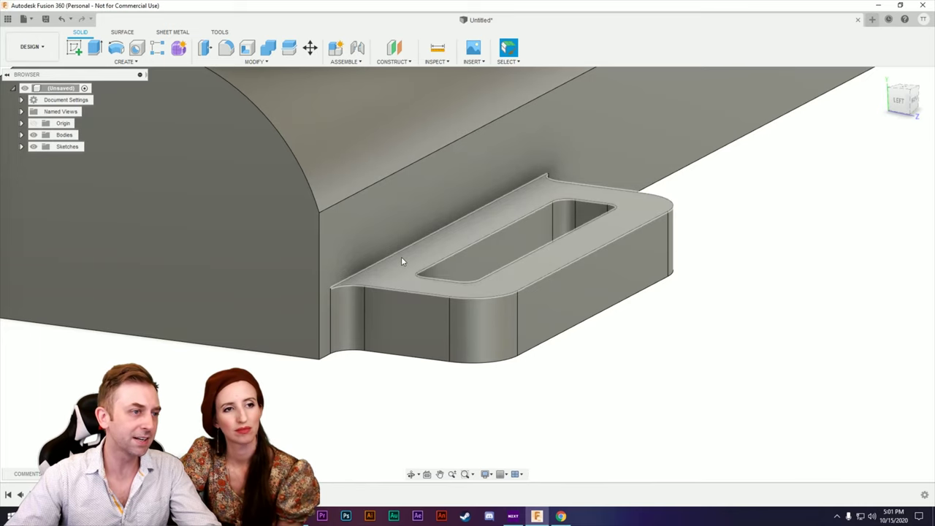
{"action": "left_click", "coordinate": [400, 250]}
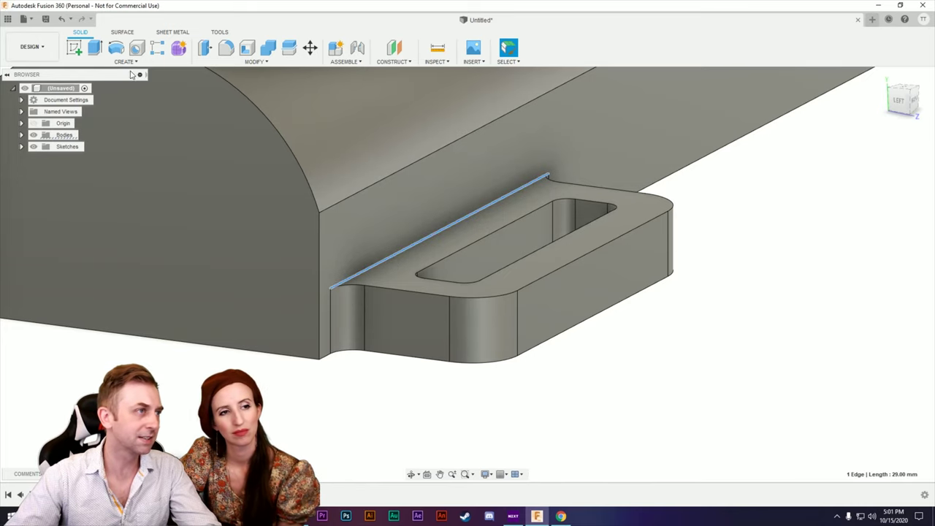
{"action": "left_click", "coordinate": [226, 48]}
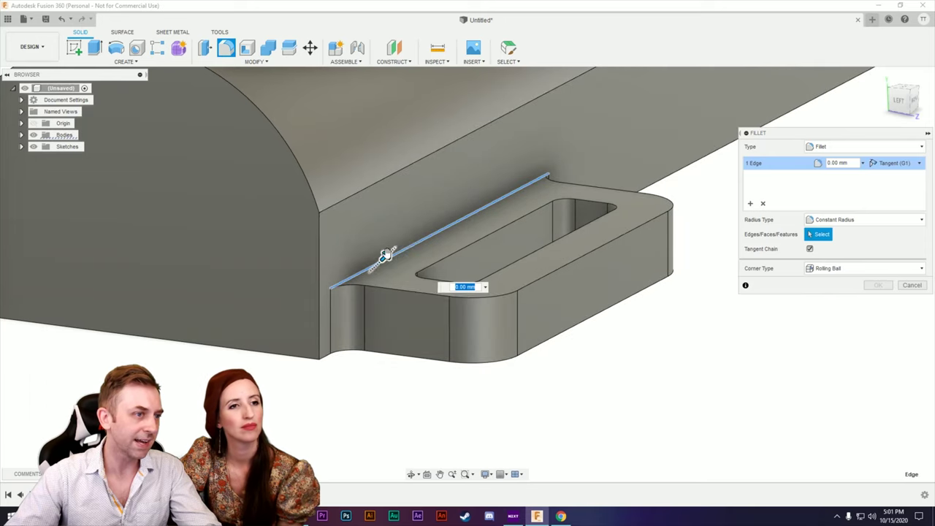
{"action": "left_click_drag", "start_coordinate": [388, 251], "coordinate": [388, 248]}
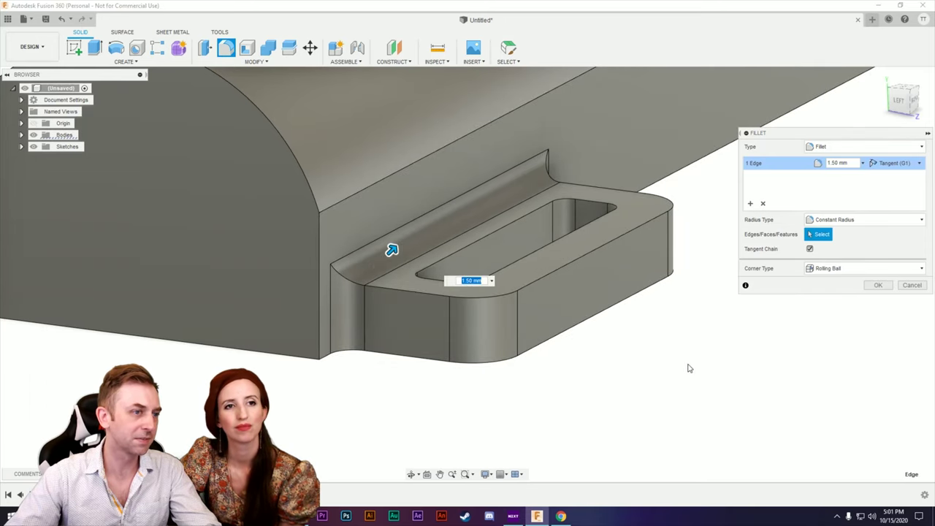
{"action": "middle_click_drag", "start_coordinate": [688, 367], "coordinate": [559, 355], "text": "shift"}
{"action": "middle_click_drag", "start_coordinate": [714, 407], "coordinate": [620, 317], "text": "shift"}
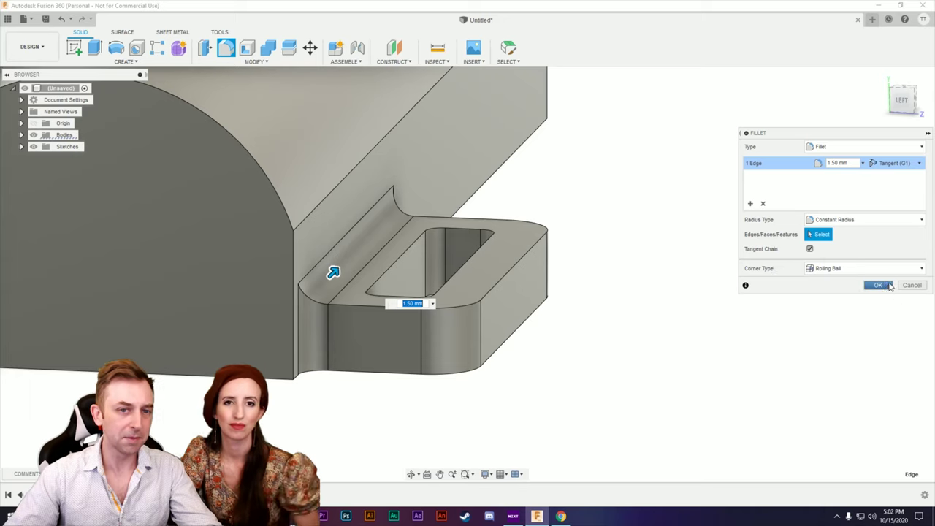
{"action": "left_click", "coordinate": [879, 285]}
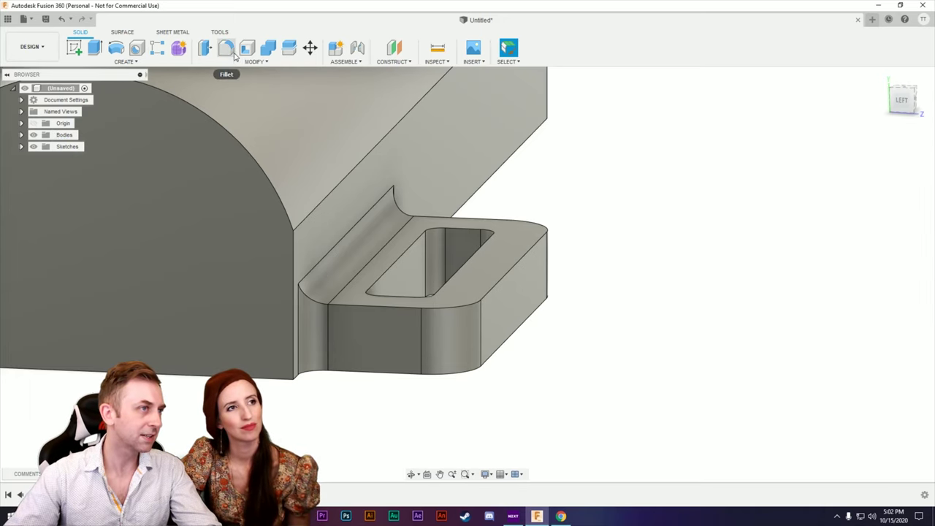
Chamfer the loop's outer upper edge chain with an equal distance of 1 mm.
{"action": "left_click", "coordinate": [254, 61]}
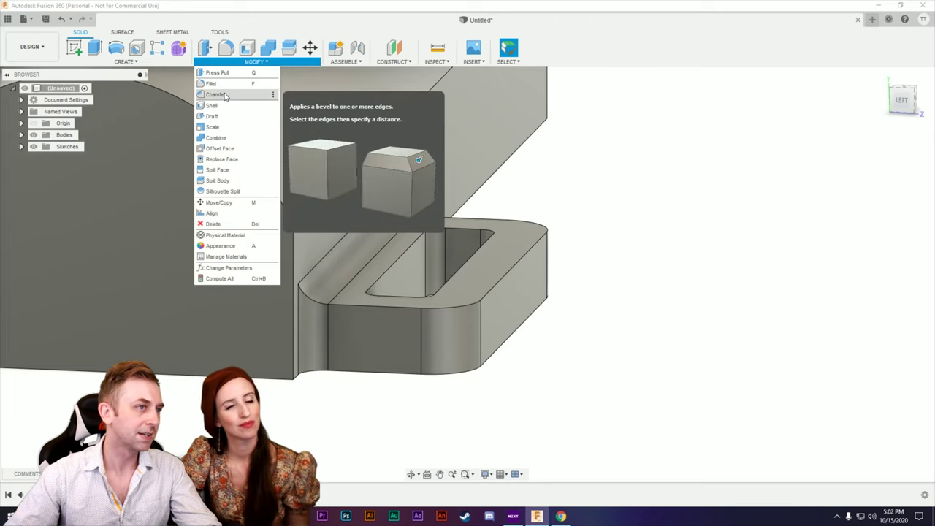
{"action": "left_click", "coordinate": [225, 96]}
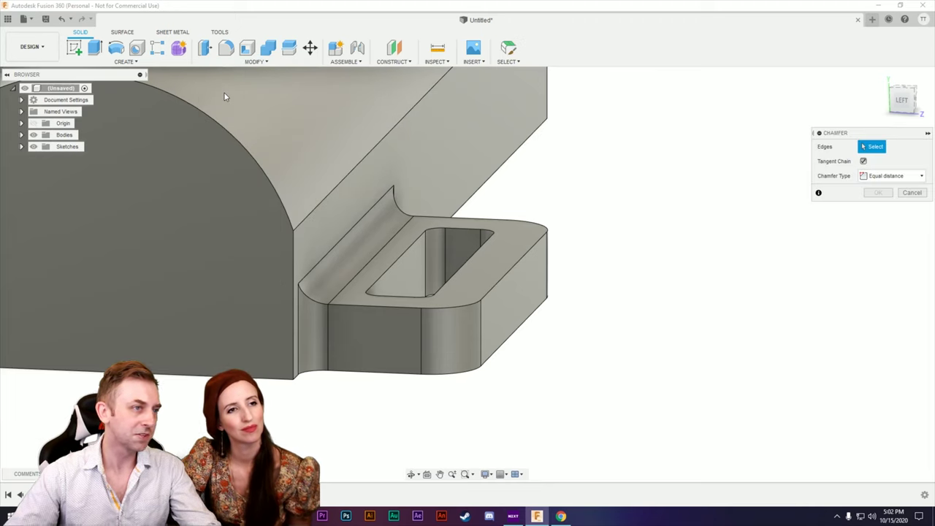
{"action": "left_click", "coordinate": [505, 282]}
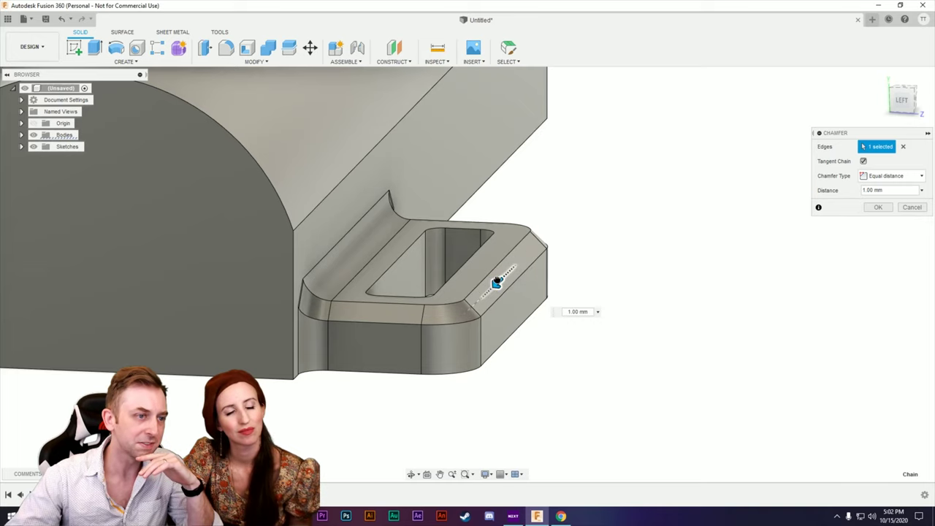
{"action": "left_click_drag", "start_coordinate": [501, 279], "coordinate": [497, 282]}
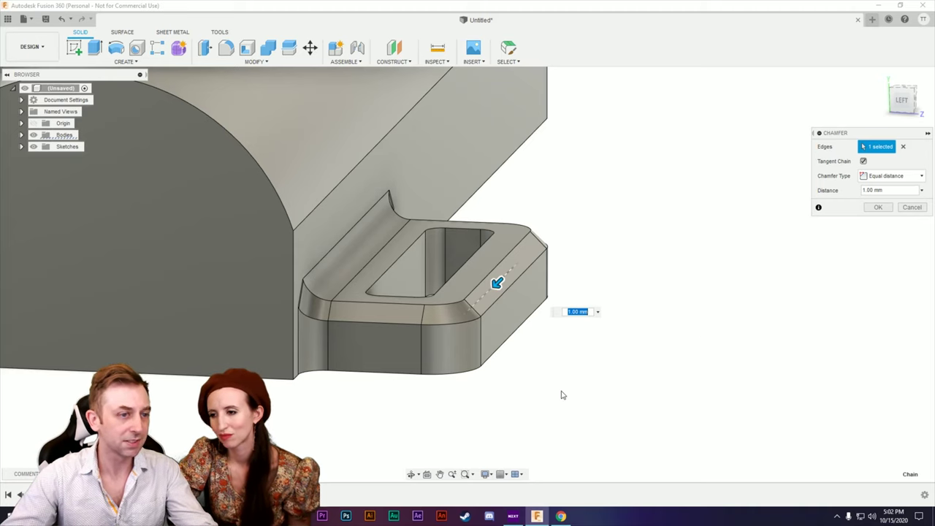
{"action": "middle_click_drag", "start_coordinate": [562, 395], "coordinate": [541, 380], "text": "shift"}
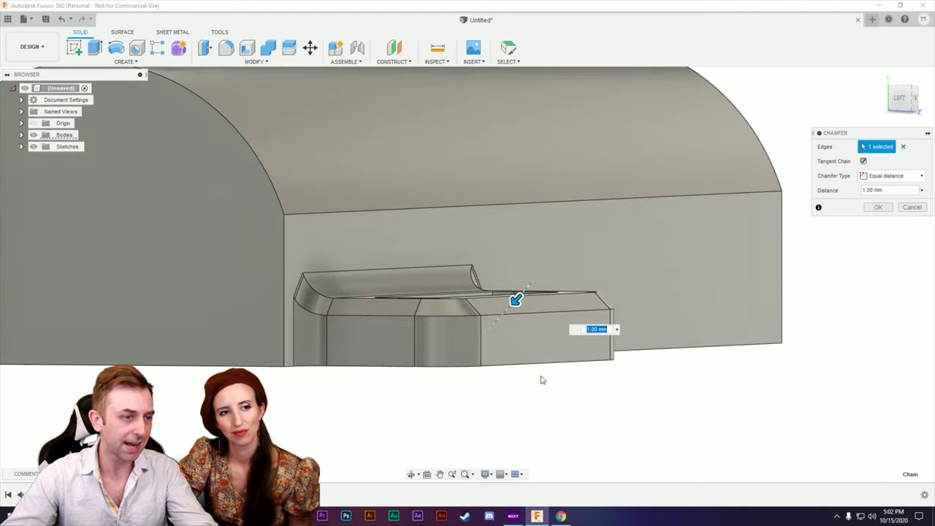
{"action": "middle_click_drag", "start_coordinate": [614, 400], "coordinate": [762, 338], "text": "shift"}
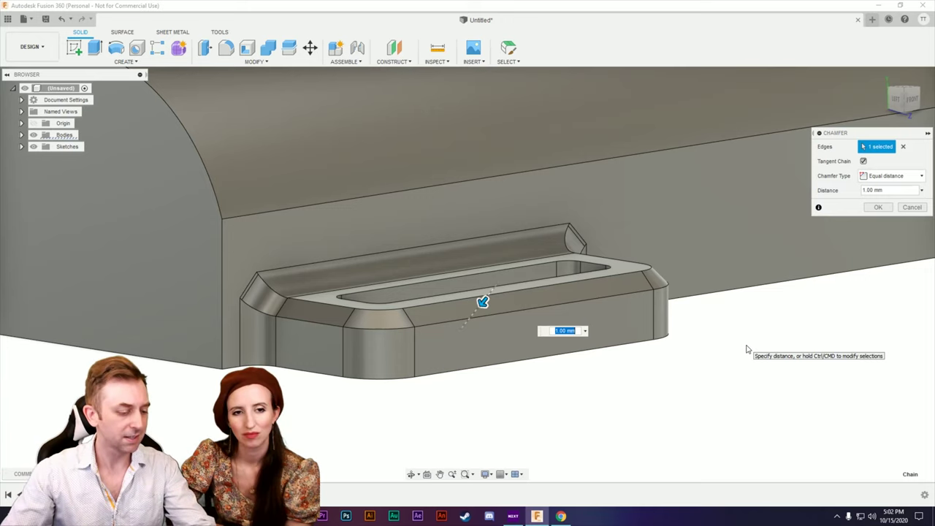
{"action": "left_click", "coordinate": [876, 208]}
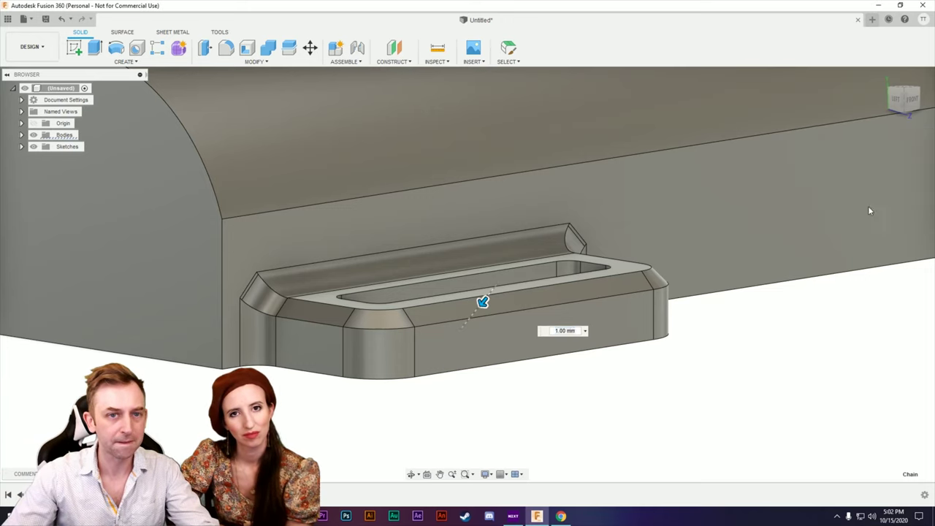
Set up a mirror of features with the strap loop's joint fillet, extrusion and edge chamfer as the objects.
{"action": "middle_click_drag", "start_coordinate": [593, 392], "coordinate": [582, 369], "text": "shift"}
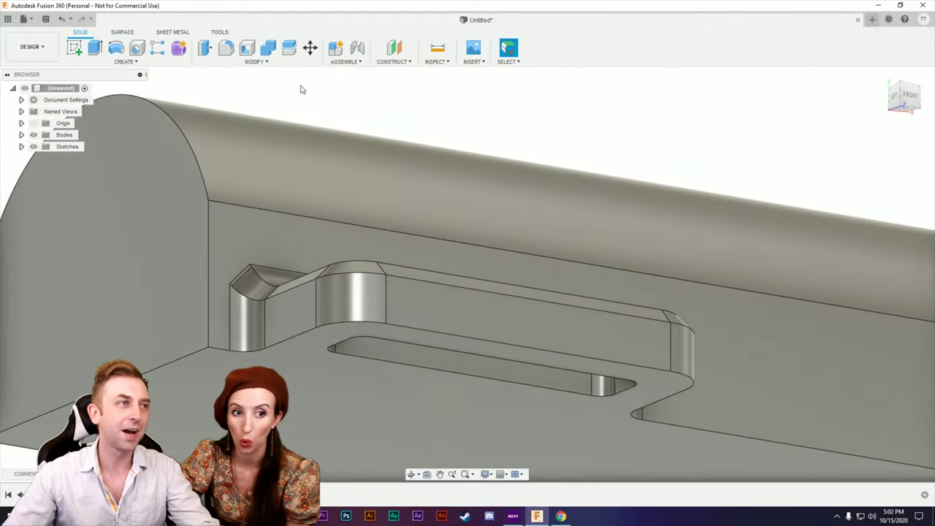
{"action": "scroll", "coordinate": [400, 286], "scroll_direction": "up", "scroll_amount": 1}
{"action": "scroll", "coordinate": [437, 280], "scroll_direction": "up", "scroll_amount": 2}
{"action": "scroll", "coordinate": [436, 280], "scroll_direction": "down", "scroll_amount": 5}
{"action": "middle_click_drag", "start_coordinate": [405, 285], "coordinate": [676, 352], "text": "shift"}
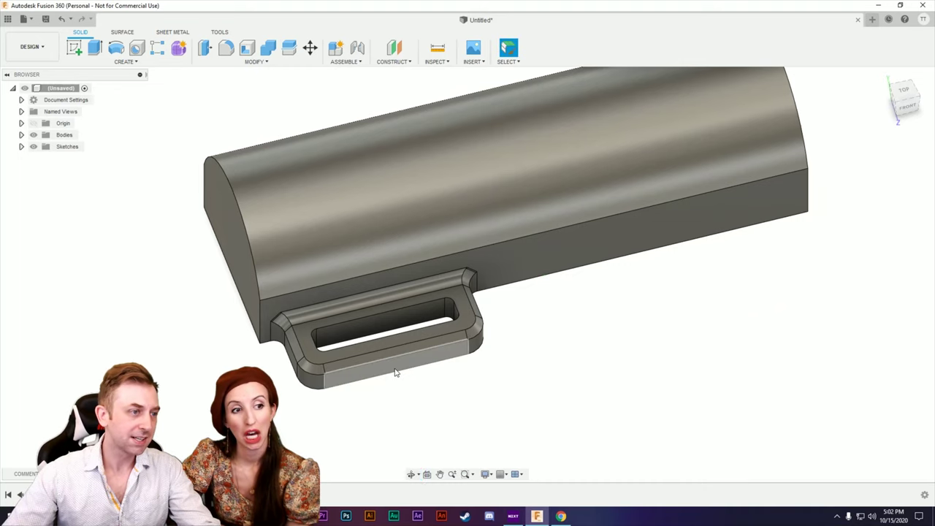
{"action": "left_click", "coordinate": [107, 64]}
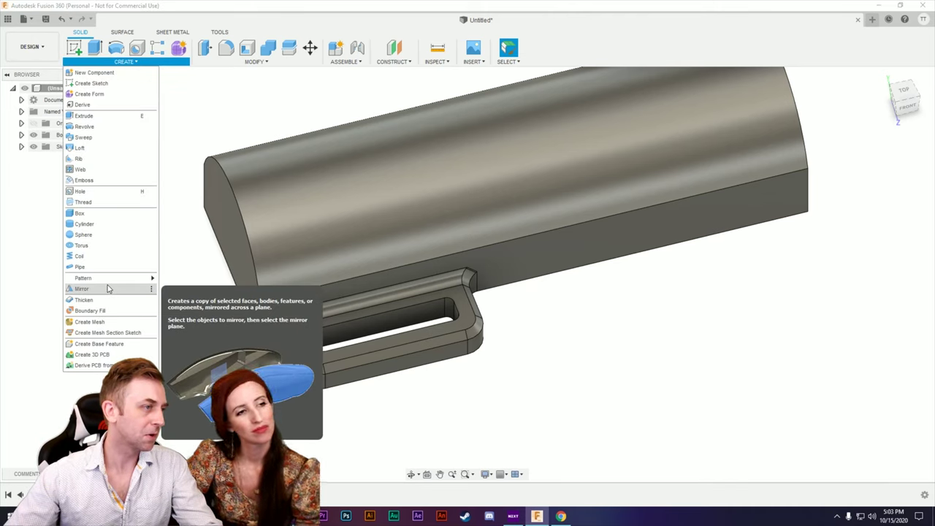
{"action": "mouse_move", "coordinate": [110, 281]}
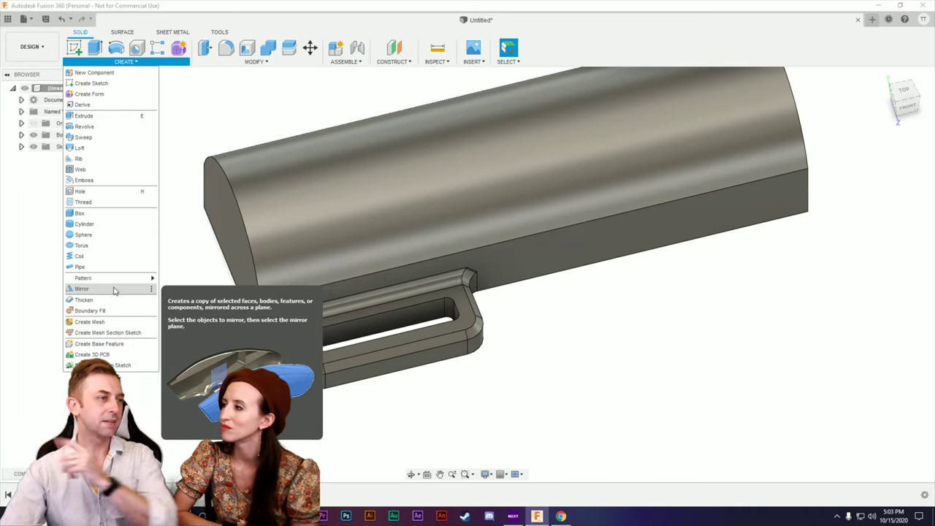
{"action": "left_click", "coordinate": [109, 291]}
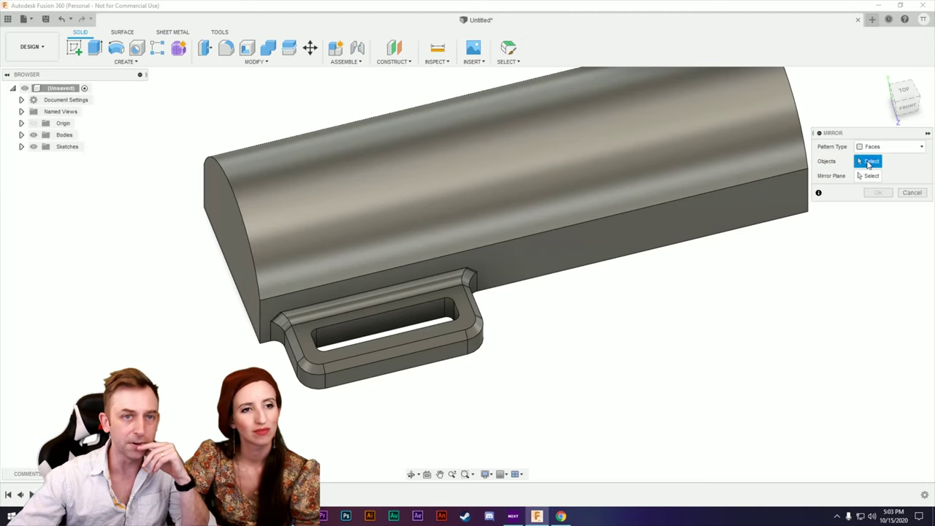
{"action": "left_click", "coordinate": [898, 148]}
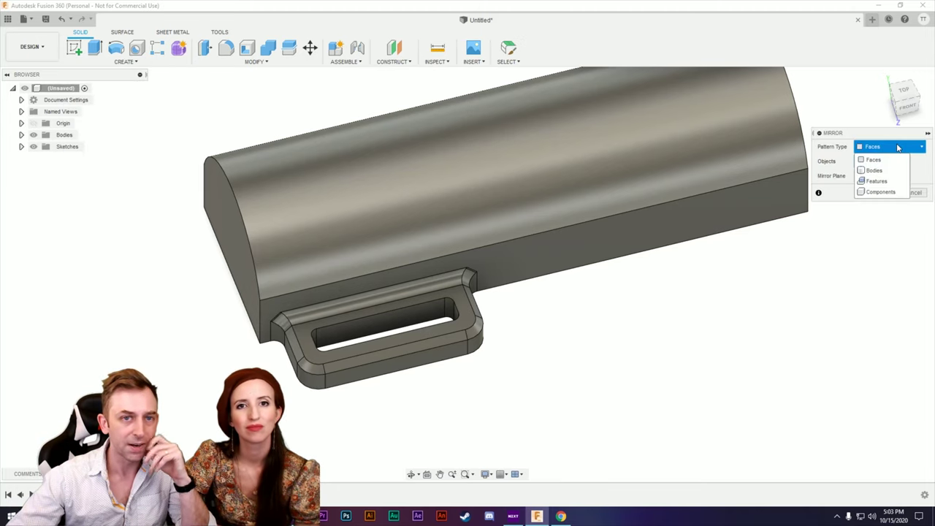
{"action": "left_click", "coordinate": [879, 181]}
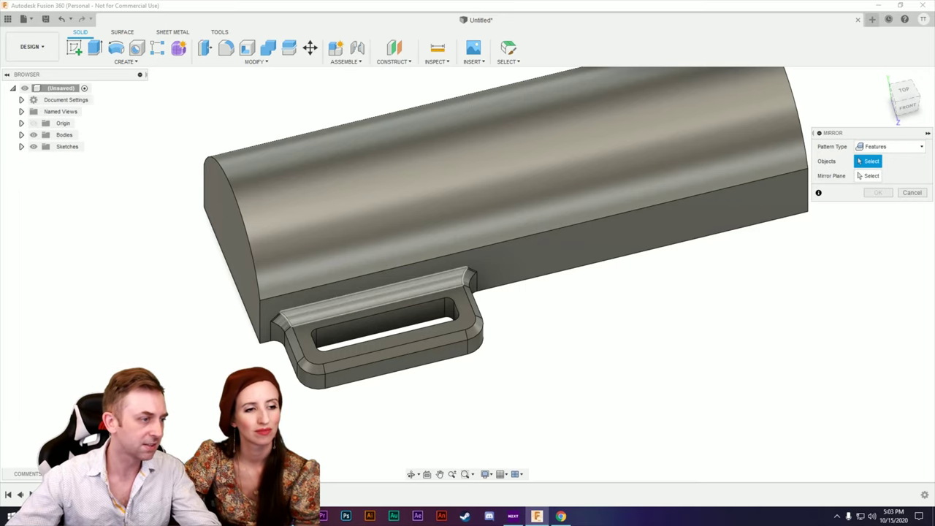
{"action": "left_click", "coordinate": [373, 291]}
{"action": "left_click", "coordinate": [314, 358]}
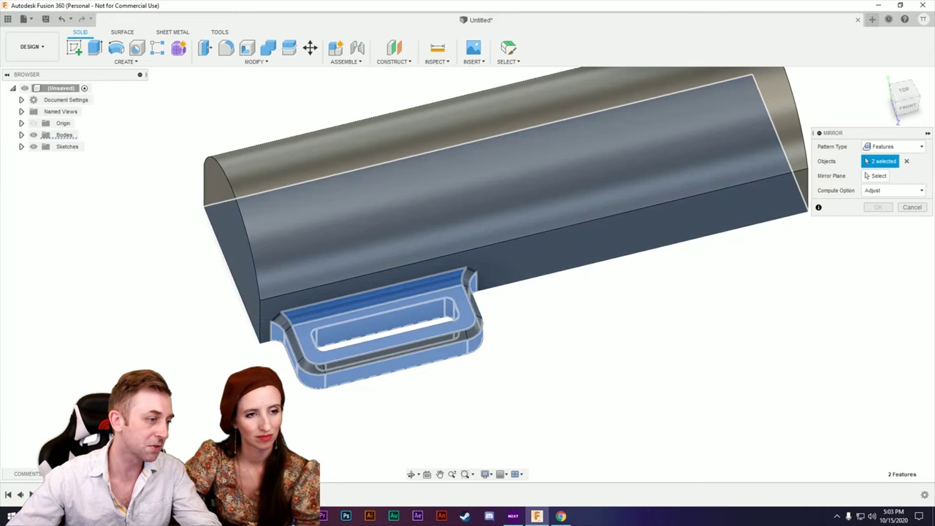
{"action": "left_click", "coordinate": [379, 350]}
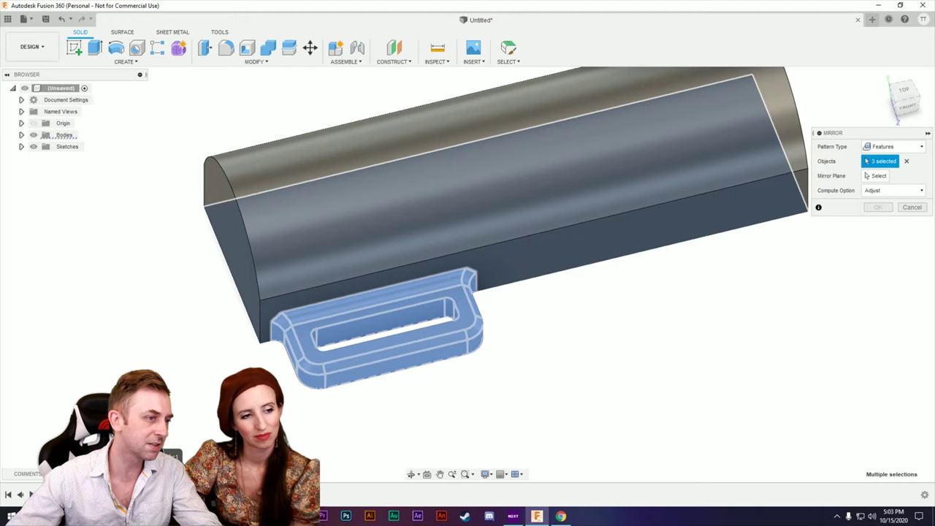
Show the origin planes and mirror the loop features across the vertical plane at the middle of the block's length.
{"action": "middle_click_drag", "start_coordinate": [173, 372], "coordinate": [208, 320], "text": "shift"}
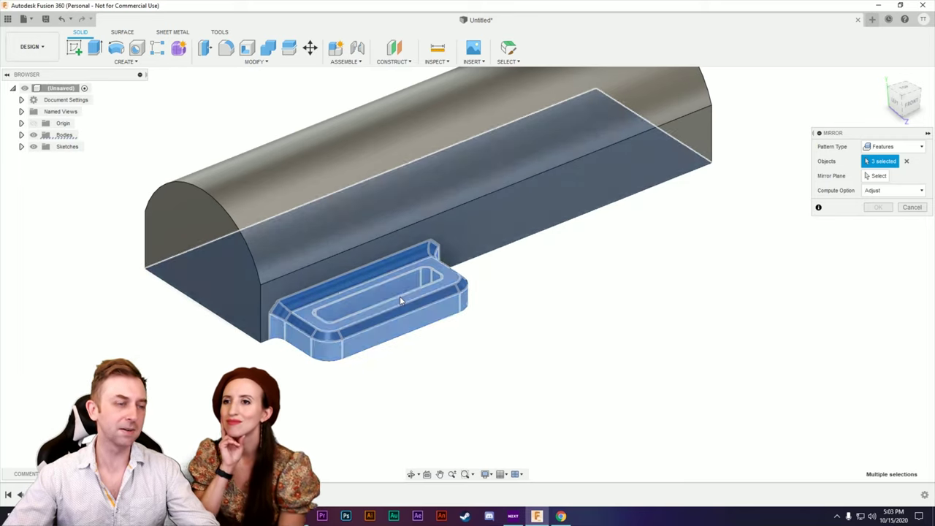
{"action": "middle_click_drag", "start_coordinate": [738, 276], "coordinate": [720, 347], "text": "shift"}
{"action": "left_click", "coordinate": [33, 123]}
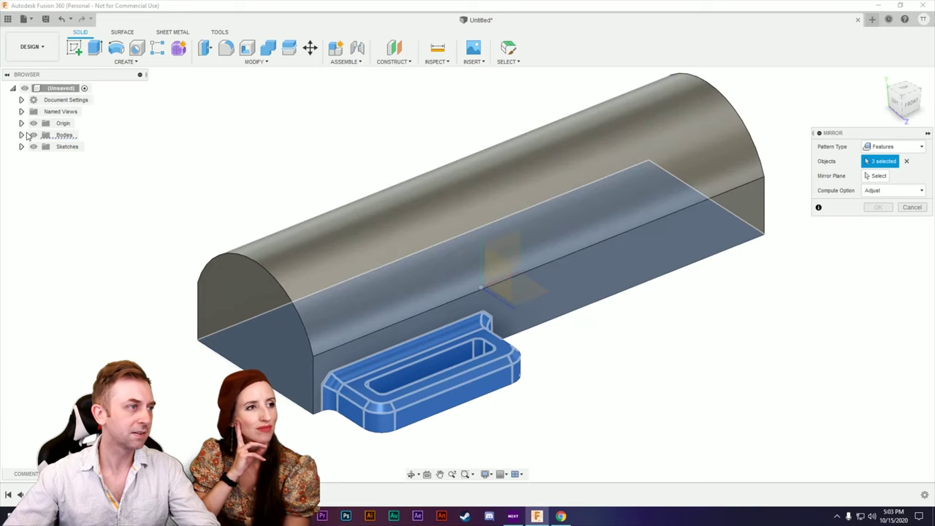
{"action": "left_click", "coordinate": [878, 176]}
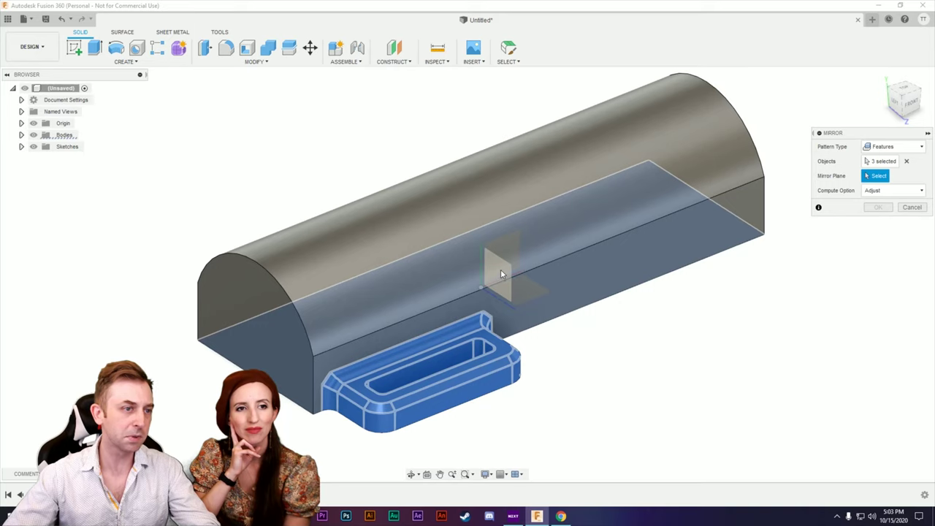
{"action": "mouse_move", "coordinate": [500, 268]}
{"action": "middle_mouse_down", "text": "shift"}
{"action": "mouse_move", "coordinate": [545, 312]}
{"action": "mouse_move", "coordinate": [511, 275]}
{"action": "middle_mouse_up", "text": "shift"}
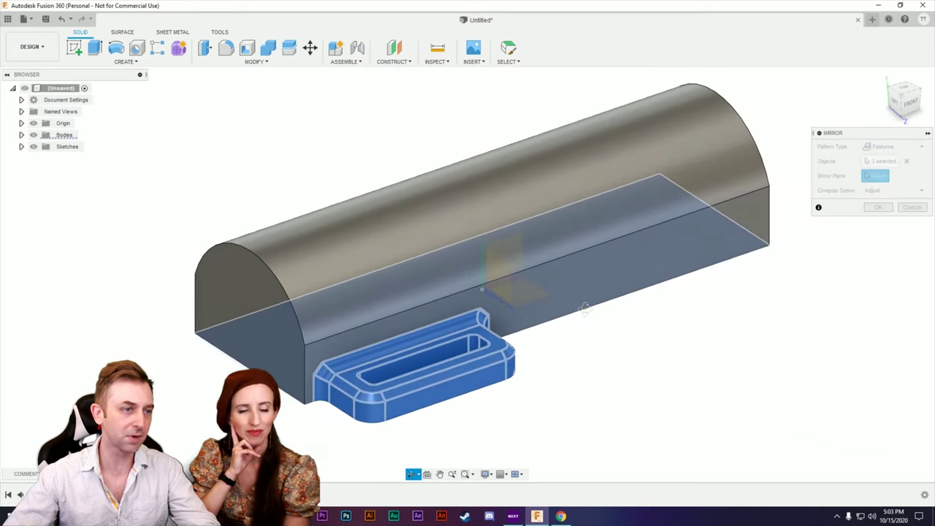
{"action": "left_click", "coordinate": [497, 264]}
{"action": "middle_click_drag", "start_coordinate": [828, 355], "coordinate": [835, 260], "text": "shift"}
{"action": "left_click", "coordinate": [878, 207]}
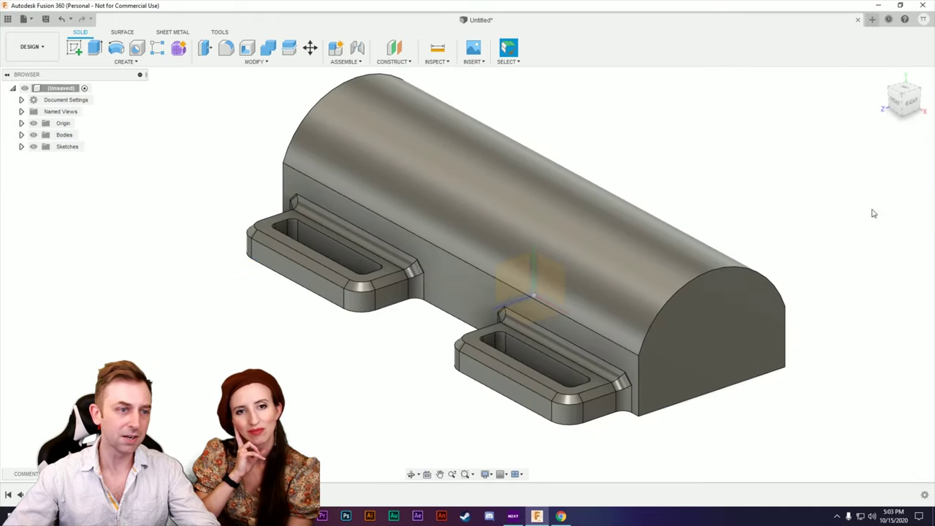
Try to mirror the far strap loop's fillet, extrusion and chamfer features across the vertical origin plane running along the block's length.
{"action": "mouse_move", "coordinate": [287, 336]}
{"action": "middle_mouse_down", "text": "shift"}
{"action": "mouse_move", "coordinate": [296, 366]}
{"action": "mouse_move", "coordinate": [271, 328]}
{"action": "middle_mouse_up", "text": "shift"}
{"action": "middle_click_drag", "start_coordinate": [411, 382], "coordinate": [370, 328]}
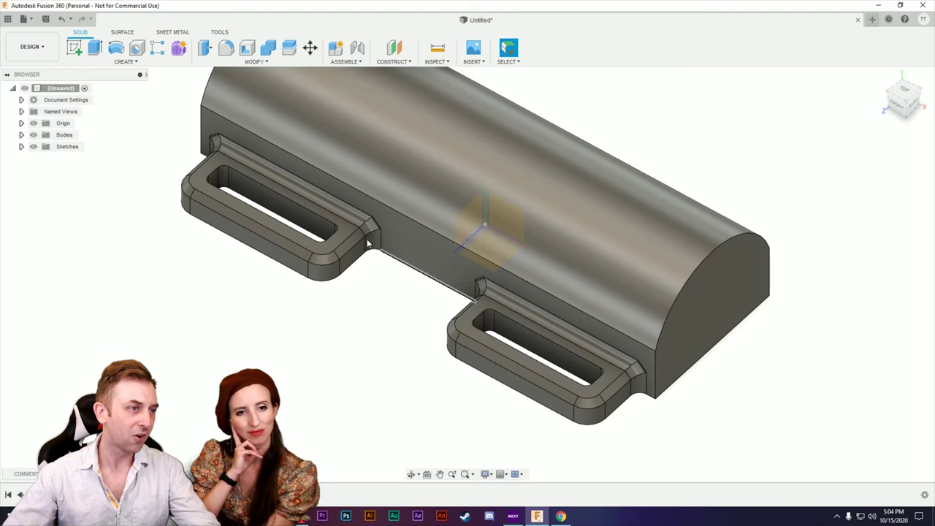
{"action": "middle_click_drag", "start_coordinate": [716, 352], "coordinate": [270, 362], "text": "shift"}
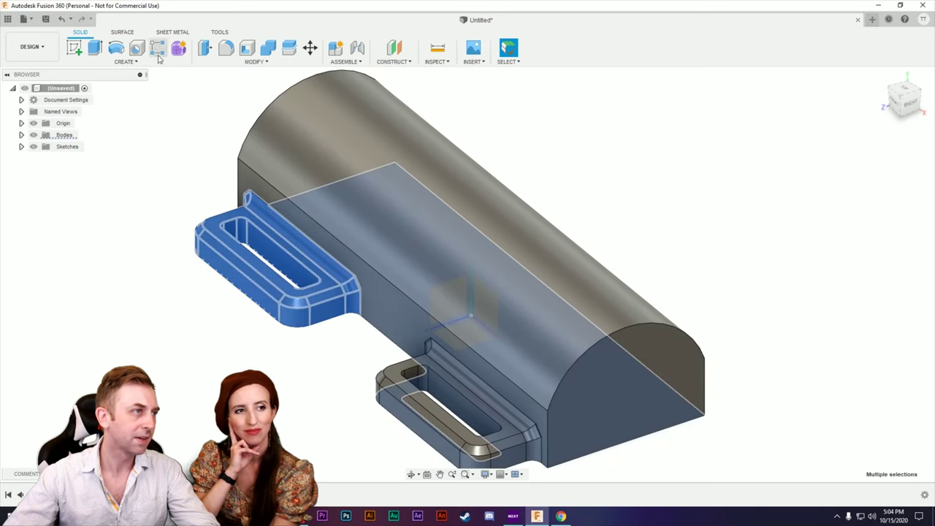
{"action": "left_click", "coordinate": [124, 62]}
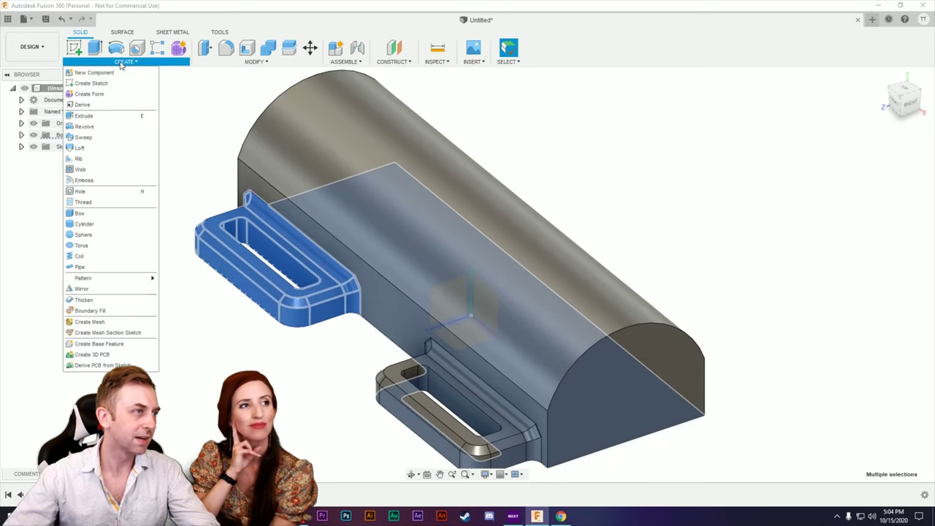
{"action": "left_click", "coordinate": [109, 290]}
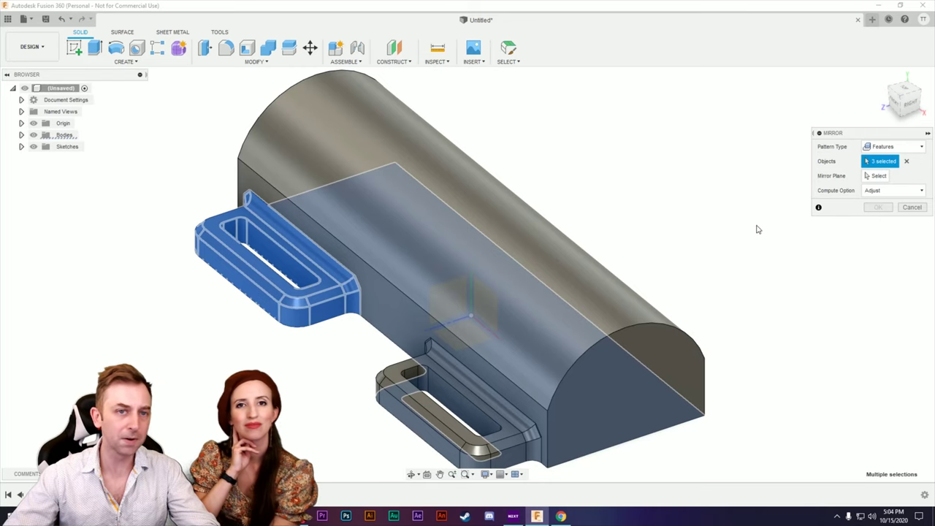
{"action": "left_click", "coordinate": [875, 176]}
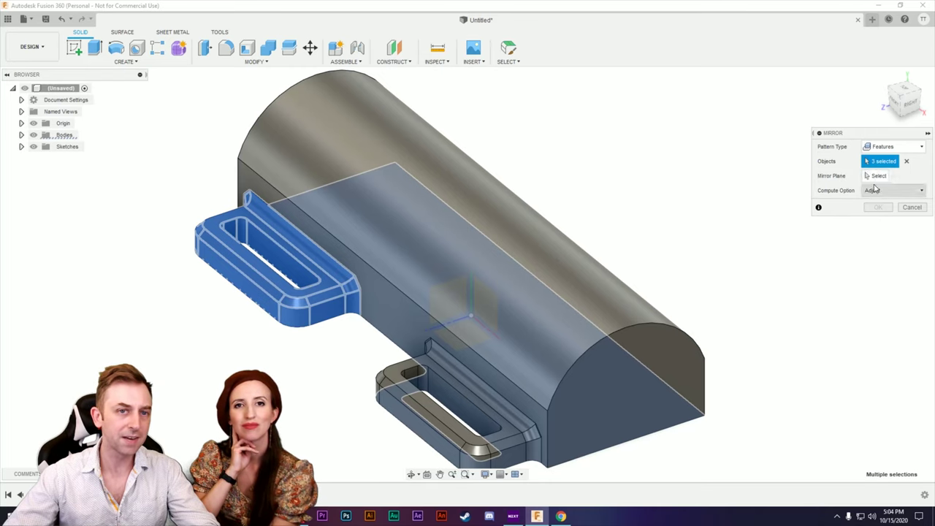
{"action": "middle_click_drag", "start_coordinate": [650, 290], "coordinate": [600, 284], "text": "shift"}
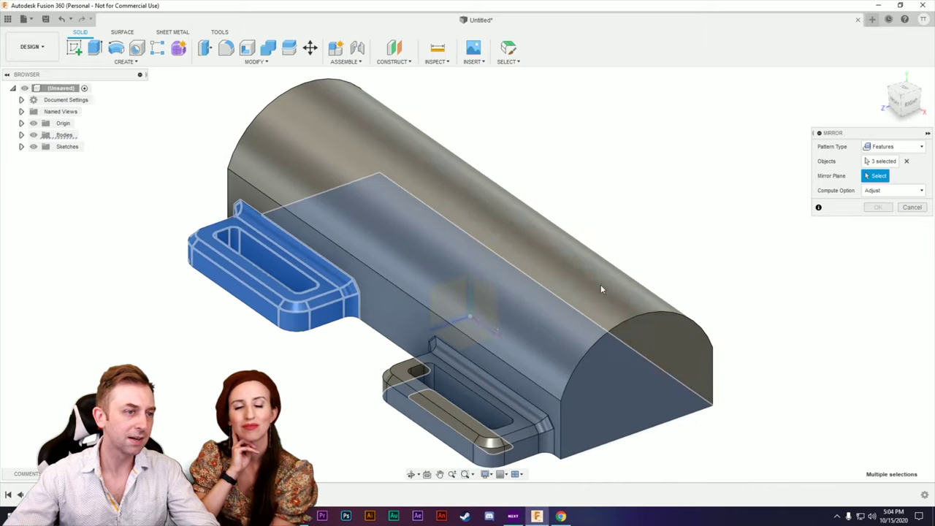
{"action": "left_click", "coordinate": [486, 303]}
{"action": "middle_click_drag", "start_coordinate": [737, 242], "coordinate": [797, 226], "text": "shift"}
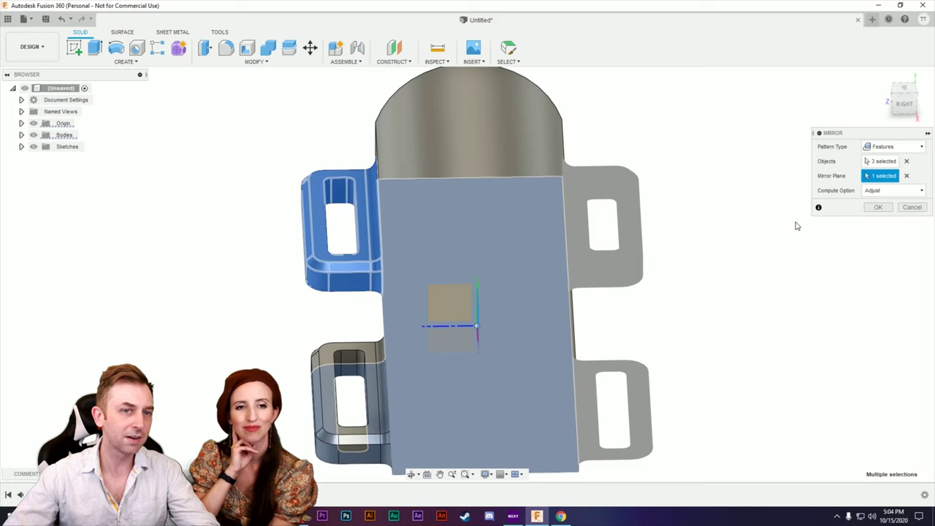
{"action": "left_click", "coordinate": [880, 209]}
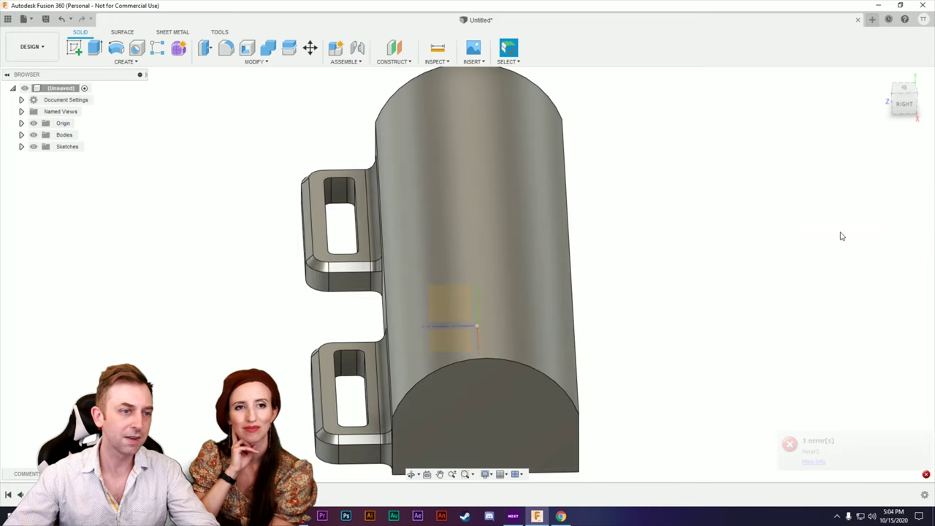
Open the error details for the failed mirror feature and close them after reading.
{"action": "left_click", "coordinate": [815, 455]}
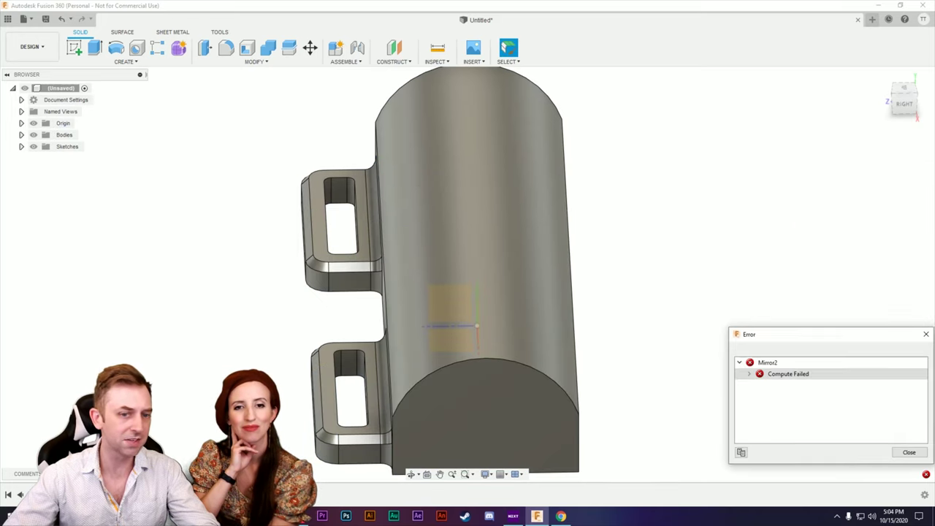
{"action": "left_click", "coordinate": [907, 452]}
{"action": "middle_click_drag", "start_coordinate": [620, 361], "coordinate": [645, 373], "text": "shift"}
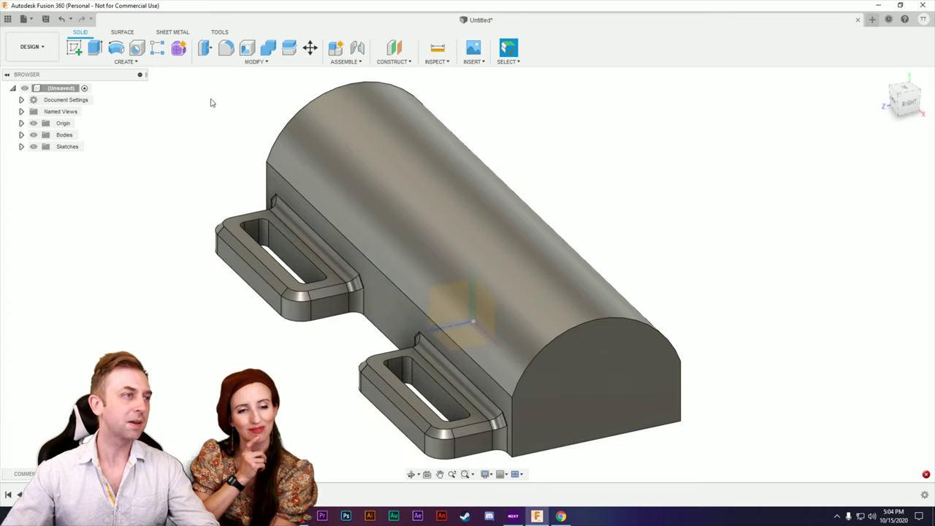
Set up a feature mirror with the far loop's chamfer, fillet and extrusion plus the near loop's existing mirror feature as objects.
{"action": "left_click", "coordinate": [125, 62]}
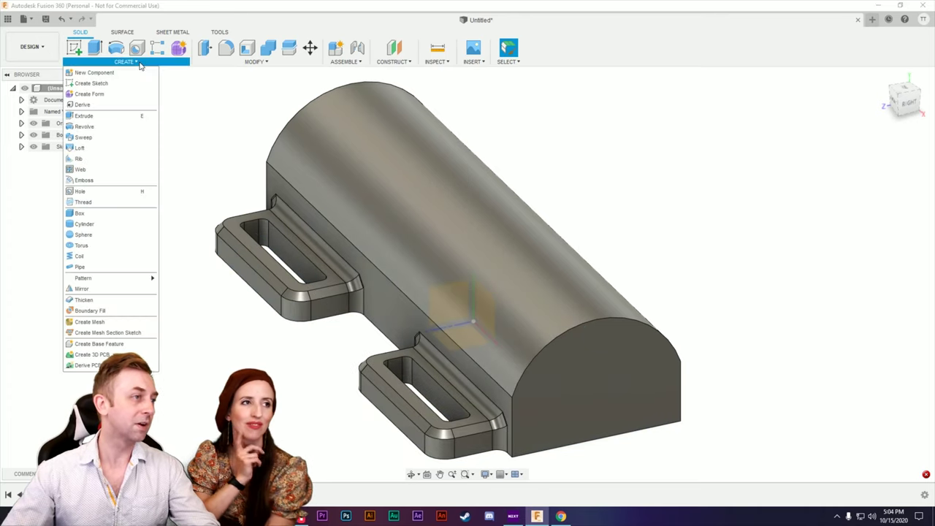
{"action": "left_click", "coordinate": [106, 289]}
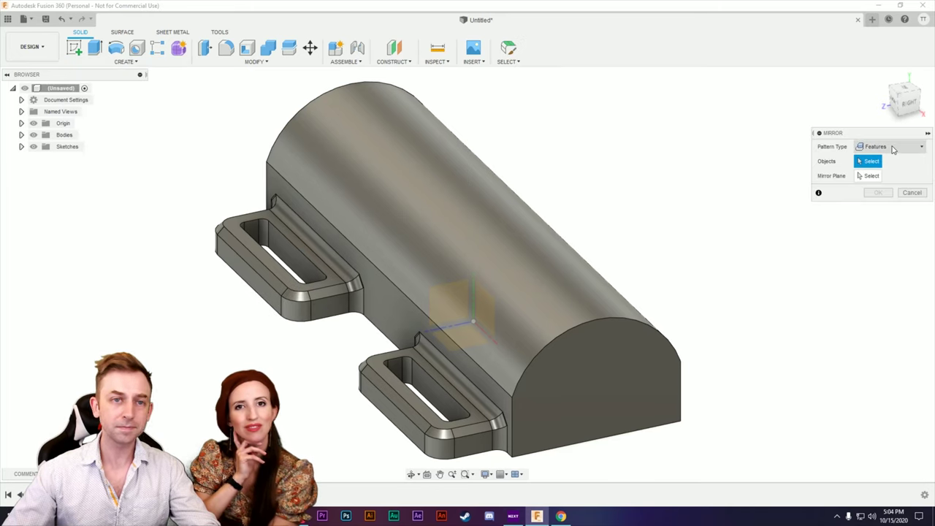
{"action": "left_click", "coordinate": [467, 443]}
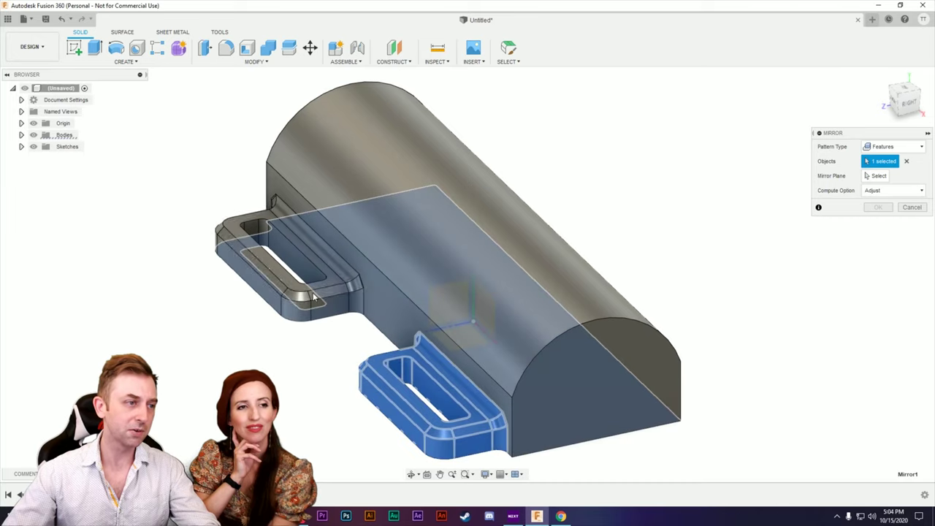
{"action": "left_click", "coordinate": [324, 312]}
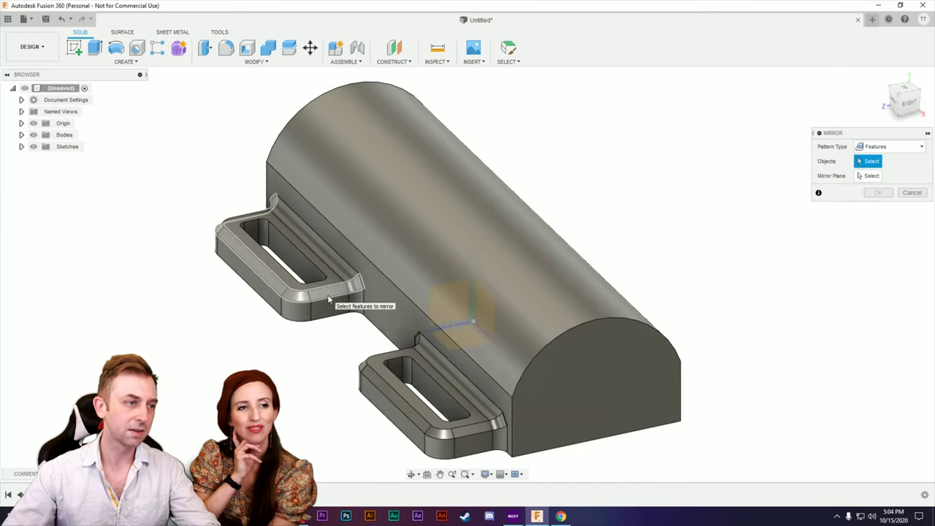
{"action": "left_click", "coordinate": [327, 295]}
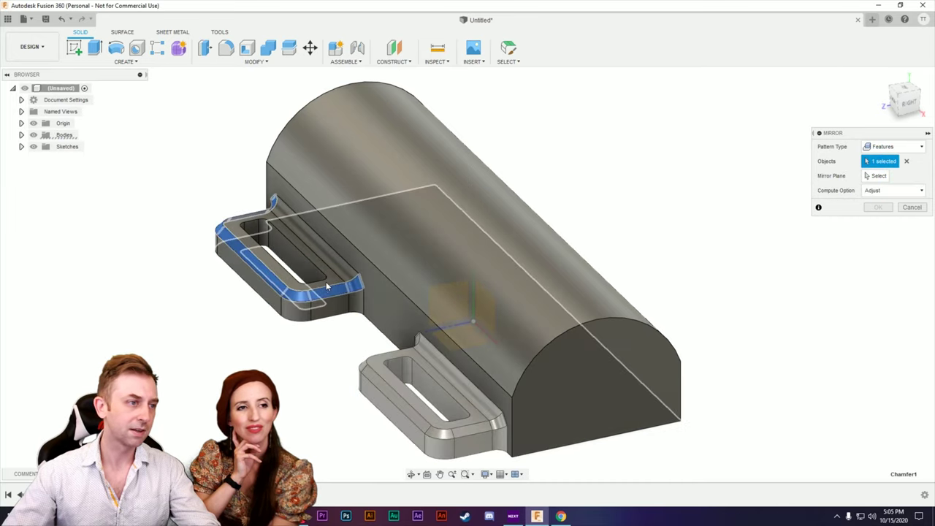
{"action": "left_click", "coordinate": [336, 272]}
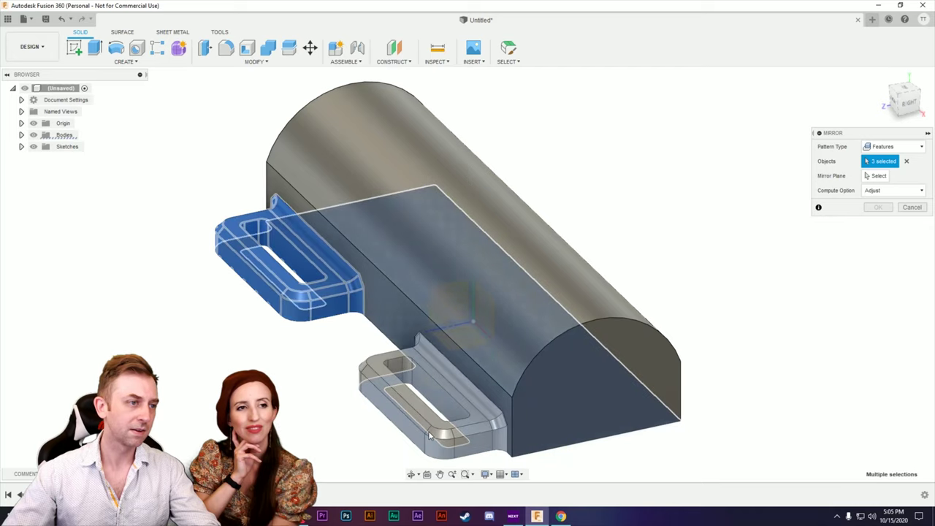
{"action": "left_click", "coordinate": [414, 419]}
{"action": "mouse_move", "coordinate": [307, 400]}
{"action": "middle_mouse_down", "text": "shift"}
{"action": "mouse_move", "coordinate": [300, 357]}
{"action": "mouse_move", "coordinate": [309, 392]}
{"action": "mouse_move", "coordinate": [360, 418]}
{"action": "mouse_move", "coordinate": [299, 403]}
{"action": "middle_mouse_up", "text": "shift"}
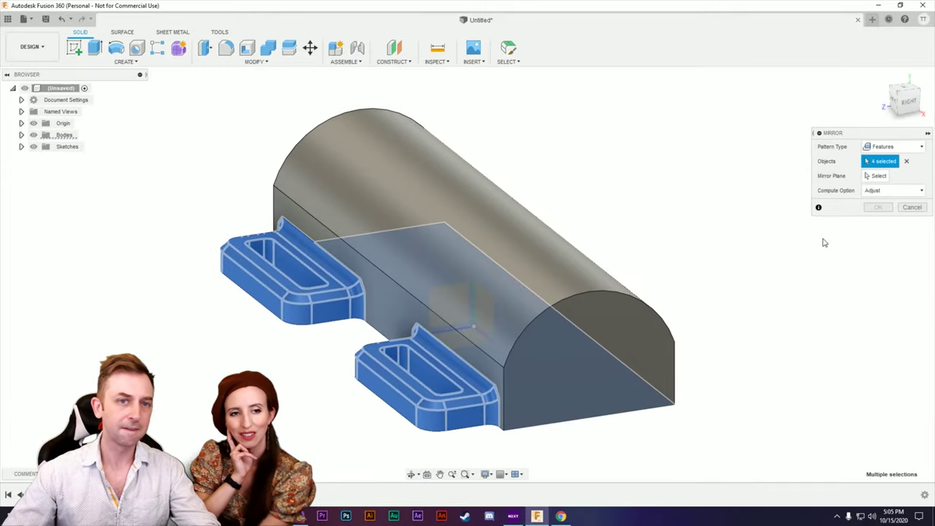
Try to mirror the four selected features across the vertical origin plane running along the block's length.
{"action": "left_click", "coordinate": [877, 176]}
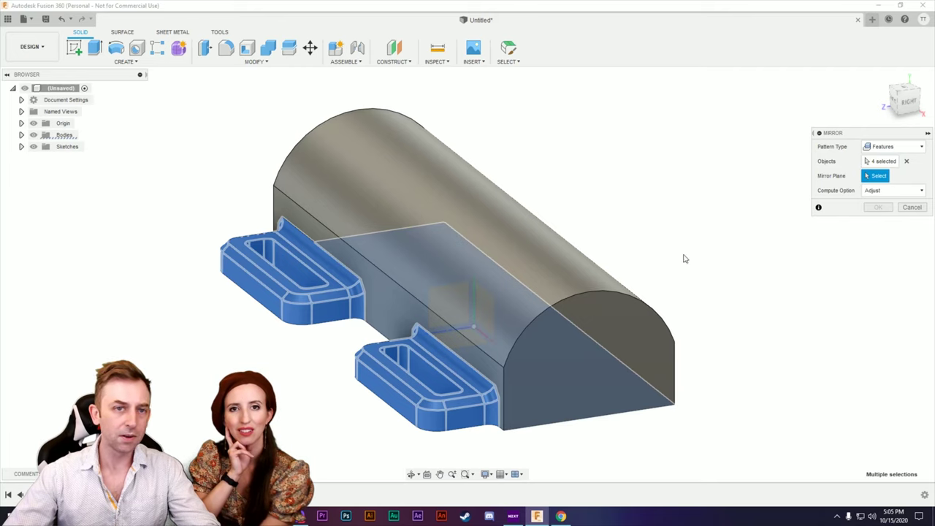
{"action": "left_click", "coordinate": [482, 317]}
{"action": "middle_click_drag", "start_coordinate": [667, 328], "coordinate": [842, 298], "text": "shift"}
{"action": "left_click", "coordinate": [880, 207]}
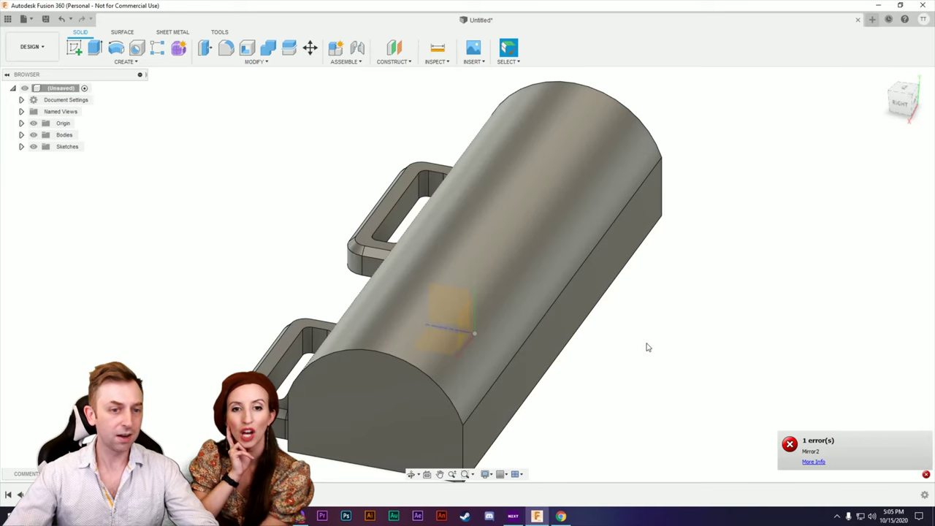
Retry the lengthwise-plane mirror with only the far loop's three original features as objects, using the Adjust compute option.
{"action": "middle_click_drag", "start_coordinate": [618, 329], "coordinate": [634, 249]}
{"action": "middle_click_drag", "start_coordinate": [631, 283], "coordinate": [427, 285], "text": "shift"}
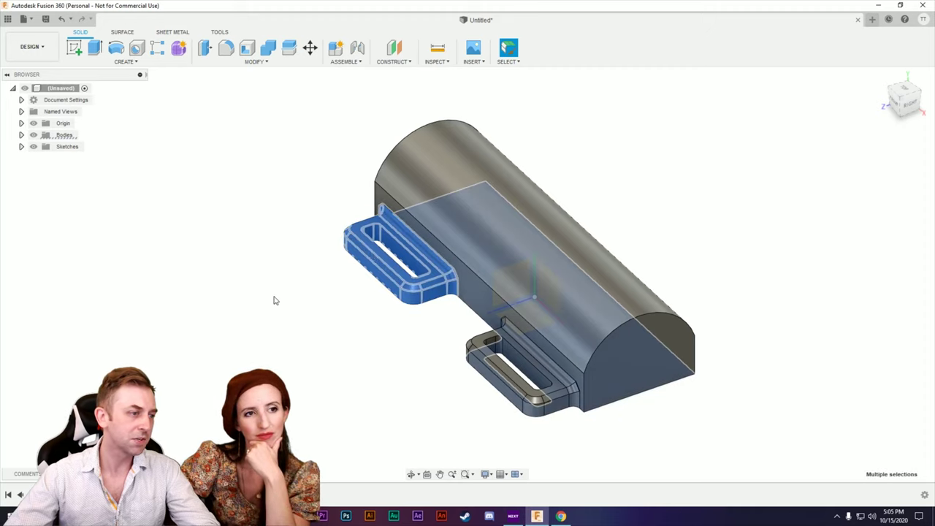
{"action": "left_click", "coordinate": [126, 61]}
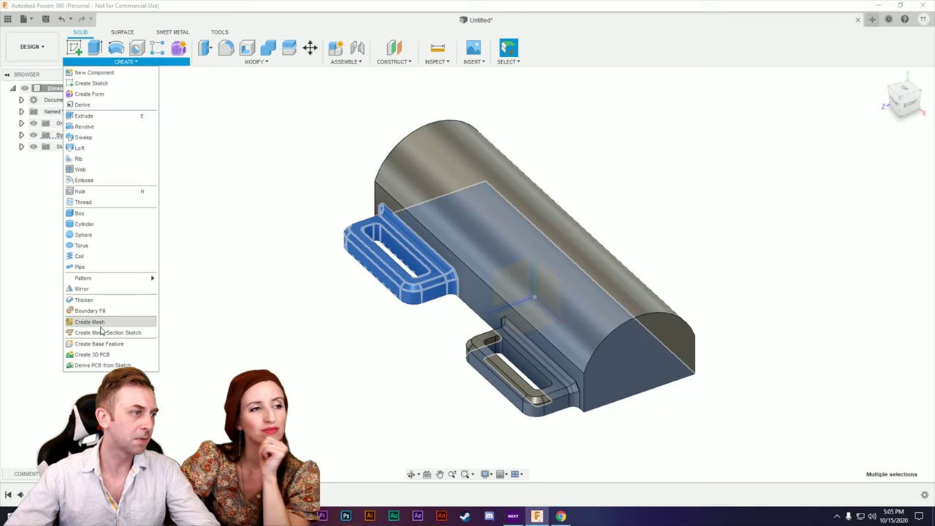
{"action": "left_click", "coordinate": [98, 289]}
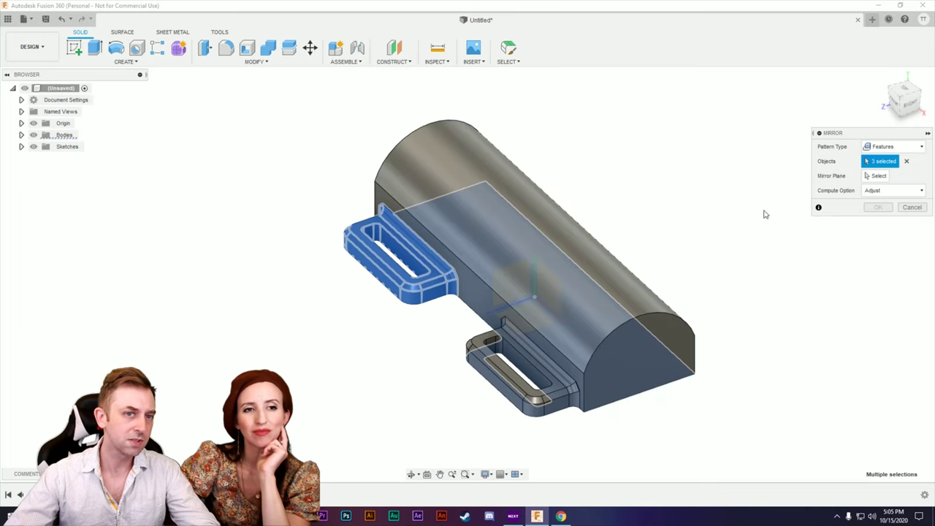
{"action": "left_click", "coordinate": [880, 177]}
{"action": "left_click", "coordinate": [552, 296]}
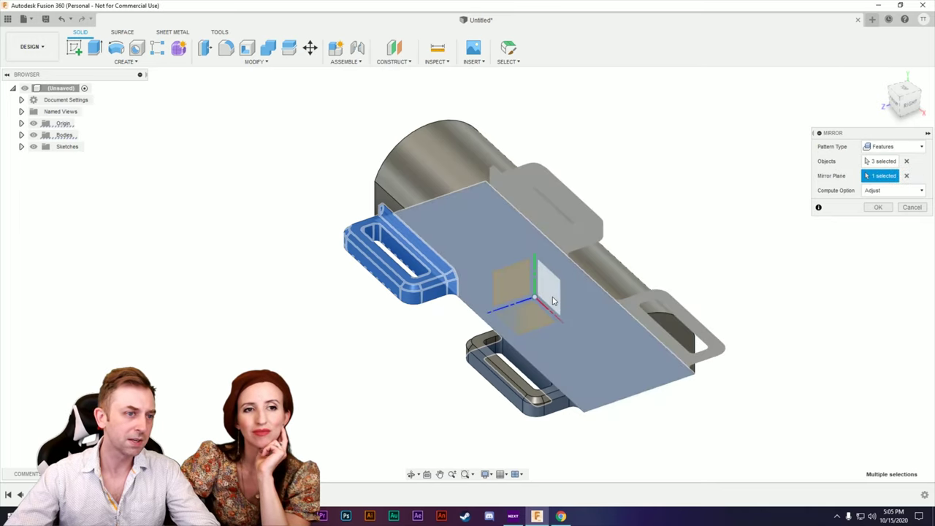
{"action": "left_click", "coordinate": [878, 209]}
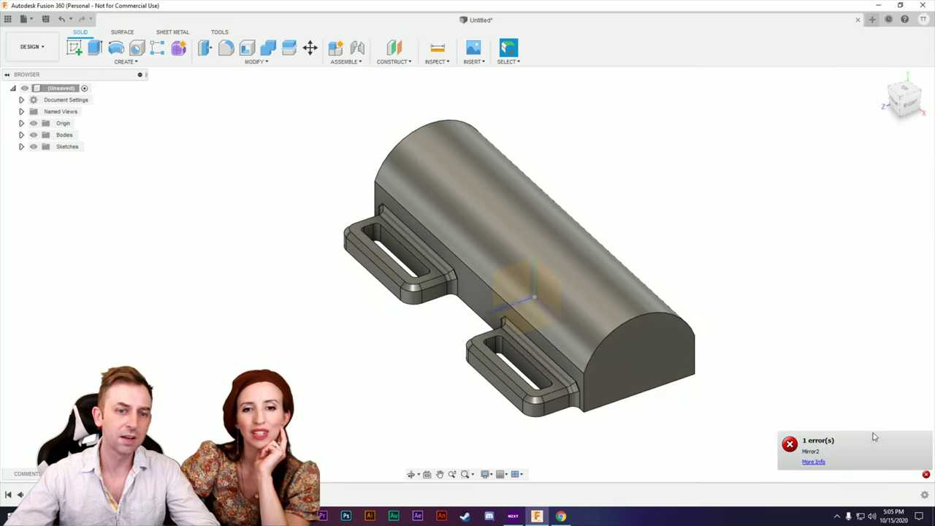
{"action": "mouse_move", "coordinate": [801, 357]}
{"action": "middle_mouse_down", "text": "shift"}
{"action": "mouse_move", "coordinate": [787, 356]}
{"action": "mouse_move", "coordinate": [802, 361]}
{"action": "middle_mouse_up", "text": "shift"}
{"action": "middle_click_drag", "start_coordinate": [674, 408], "coordinate": [650, 395], "text": "shift"}
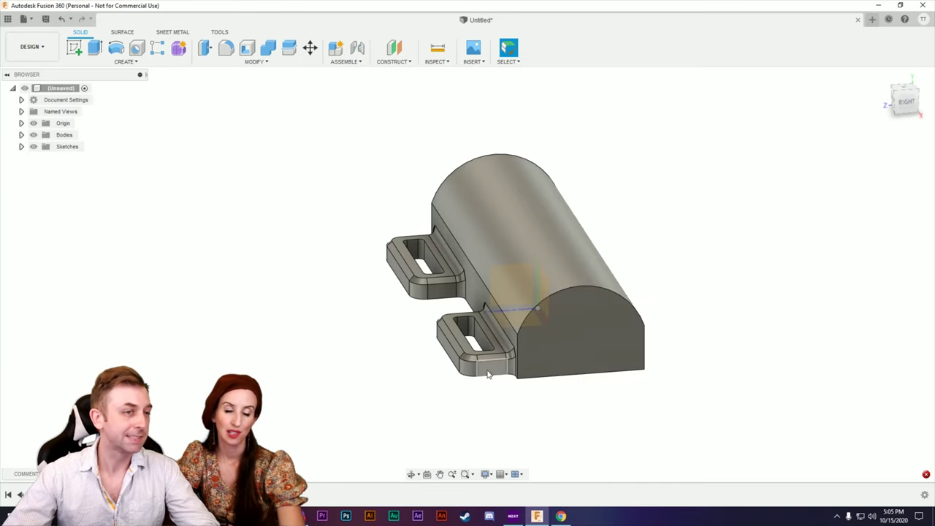
{"action": "left_click", "coordinate": [131, 63]}
{"action": "left_click", "coordinate": [250, 300]}
{"action": "mouse_move", "coordinate": [399, 386]}
{"action": "middle_mouse_down", "text": "shift"}
{"action": "mouse_move", "coordinate": [397, 359]}
{"action": "mouse_move", "coordinate": [397, 371]}
{"action": "middle_mouse_up", "text": "shift"}
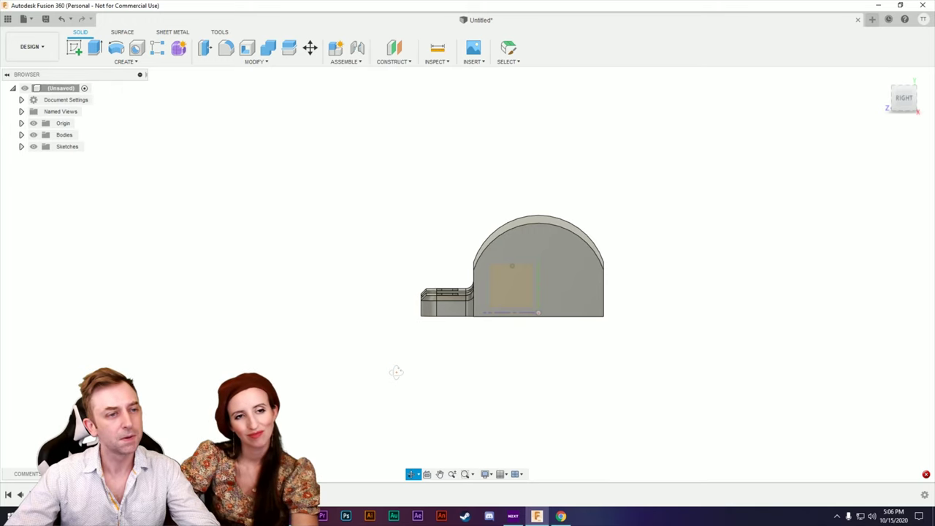
{"action": "left_click_drag", "start_coordinate": [373, 364], "coordinate": [356, 379]}
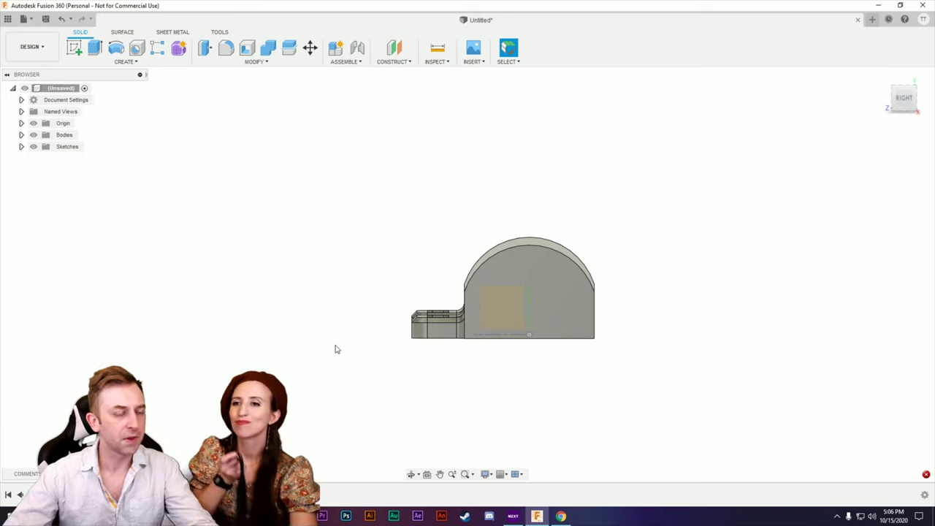
{"action": "middle_click_drag", "start_coordinate": [324, 344], "coordinate": [336, 347], "text": "shift"}
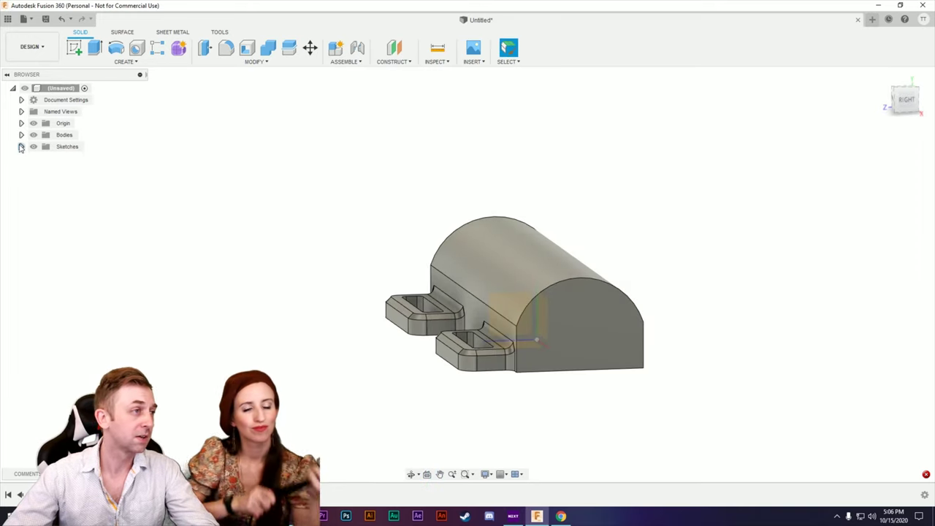
List the model's bodies and set up a mirror with the whole Body1 as the object.
{"action": "left_click", "coordinate": [21, 136]}
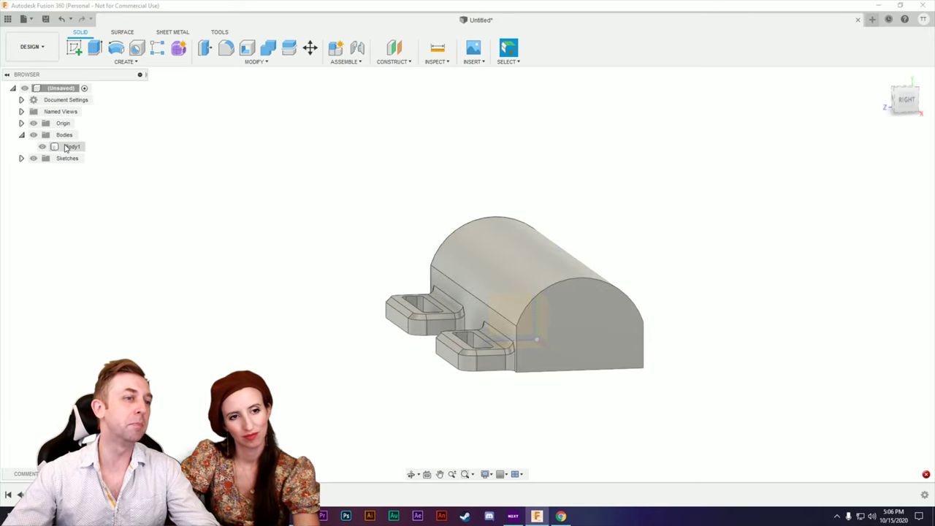
{"action": "left_click", "coordinate": [70, 147]}
{"action": "left_click", "coordinate": [125, 62]}
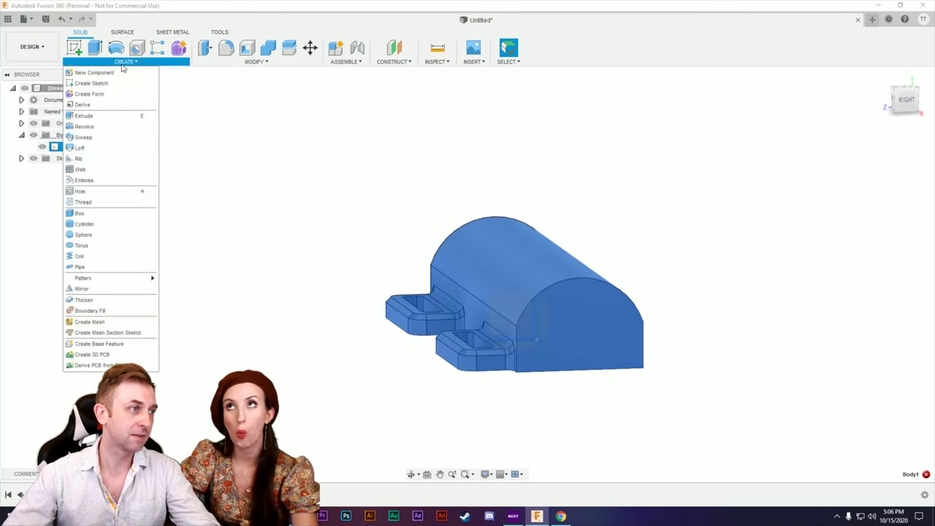
{"action": "left_click", "coordinate": [82, 289]}
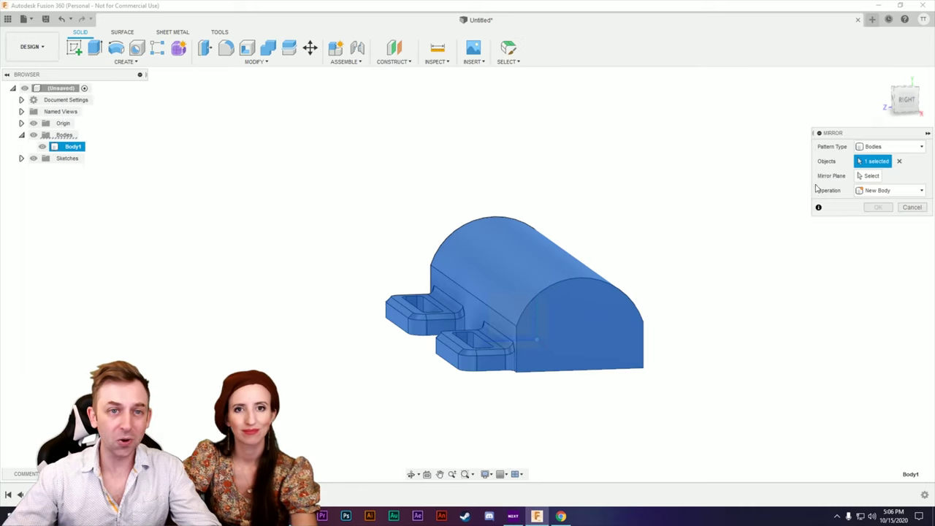
Mirror the body across the vertical origin plane running along the block's length, using the Join operation.
{"action": "left_click", "coordinate": [870, 175]}
{"action": "middle_click_drag", "start_coordinate": [680, 267], "coordinate": [604, 231], "text": "shift"}
{"action": "scroll", "coordinate": [600, 259], "scroll_direction": "up", "scroll_amount": 2}
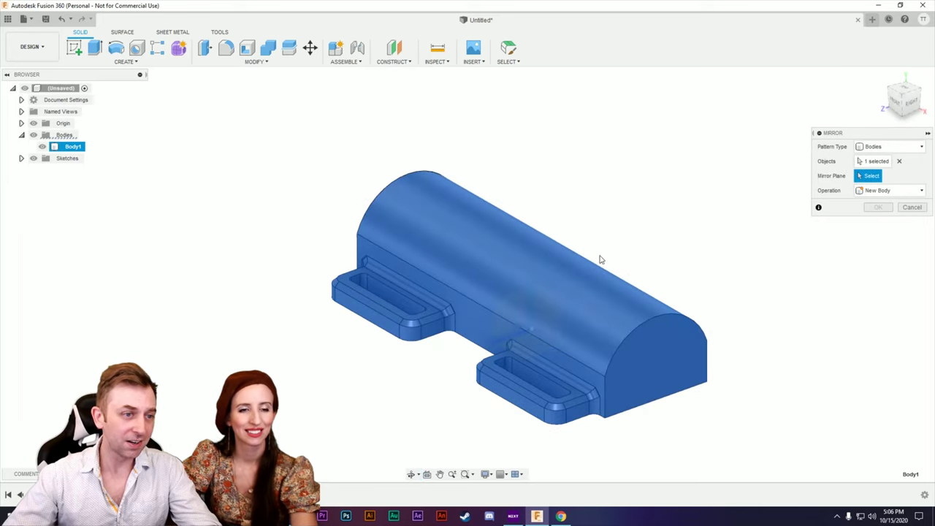
{"action": "left_click", "coordinate": [551, 311]}
{"action": "middle_click_drag", "start_coordinate": [637, 354], "coordinate": [700, 398], "text": "shift"}
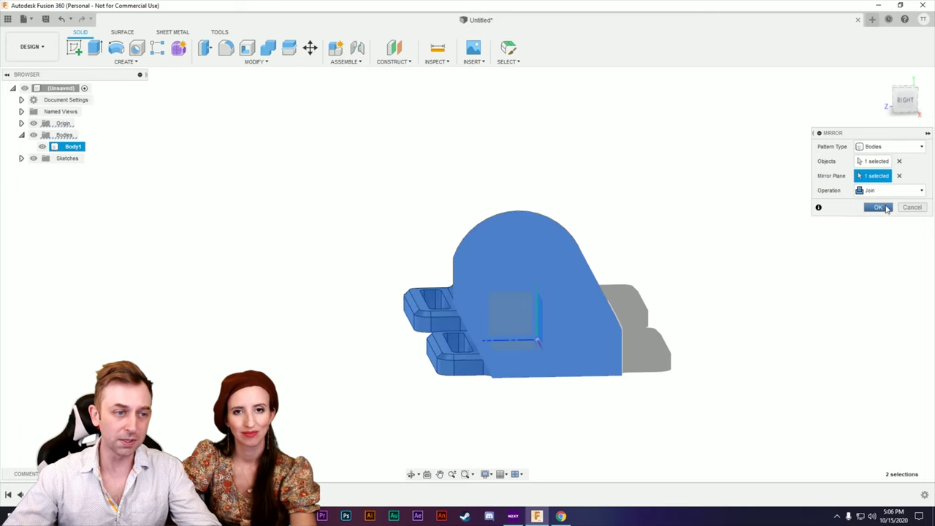
{"action": "left_click", "coordinate": [879, 208]}
{"action": "middle_click_drag", "start_coordinate": [885, 209], "coordinate": [533, 301], "text": "shift"}
{"action": "left_click", "coordinate": [533, 301]}
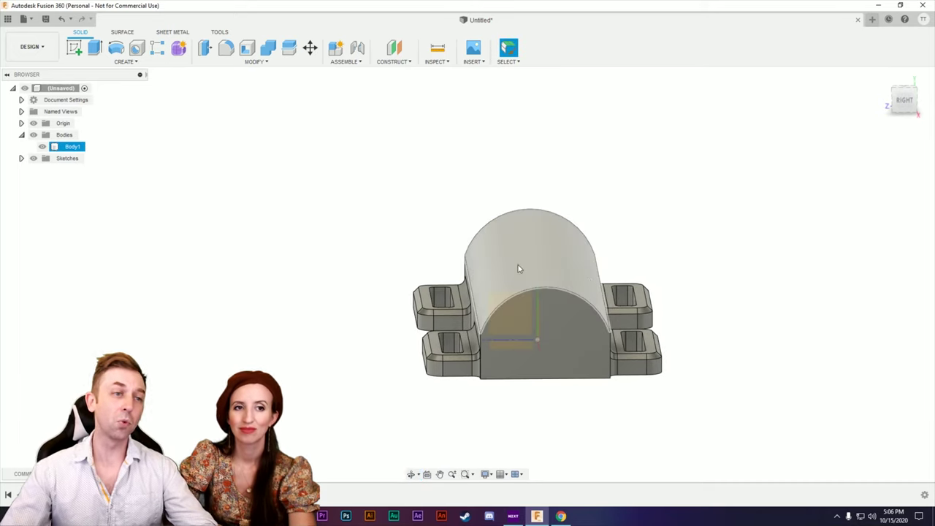
{"action": "left_click", "coordinate": [523, 443]}
{"action": "scroll", "coordinate": [516, 436], "scroll_direction": "down", "scroll_amount": 2}
{"action": "scroll", "coordinate": [518, 434], "scroll_direction": "up", "scroll_amount": 5}
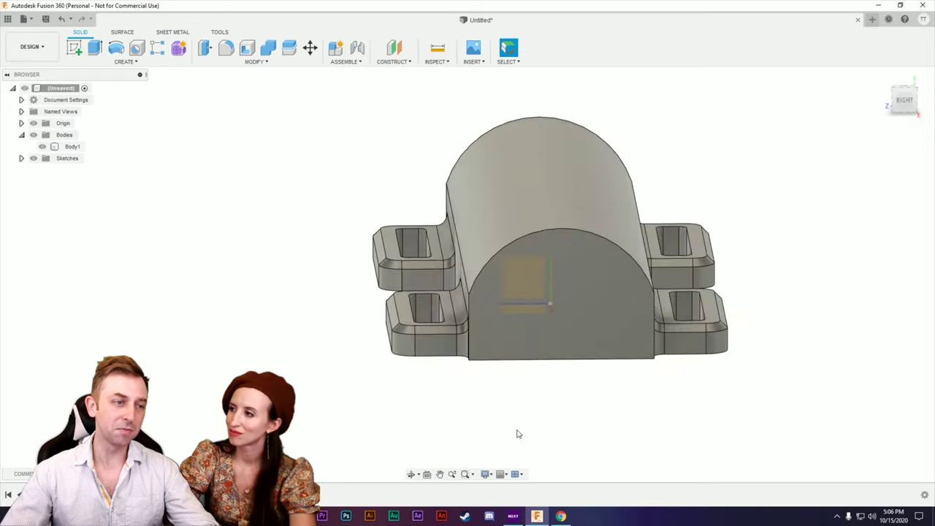
Start an equal-distance Chamfer and select the complete bottom perimeter of the body, including the outlines of all four loops.
{"action": "middle_click_drag", "start_coordinate": [554, 399], "coordinate": [591, 354], "text": "shift"}
{"action": "scroll", "coordinate": [541, 412], "scroll_direction": "down", "scroll_amount": 2}
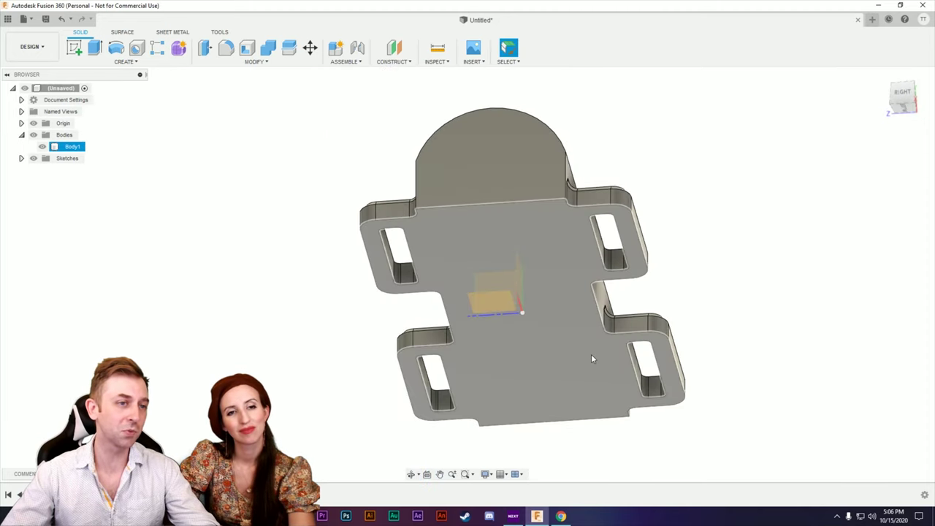
{"action": "scroll", "coordinate": [591, 354], "scroll_direction": "up", "scroll_amount": 3}
{"action": "middle_click_drag", "start_coordinate": [760, 237], "coordinate": [748, 246], "text": "shift"}
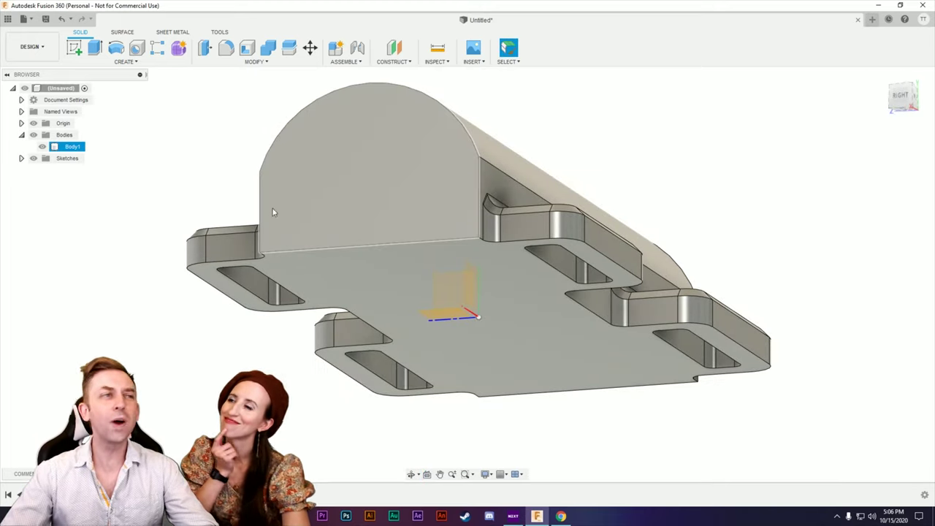
{"action": "left_click", "coordinate": [222, 62]}
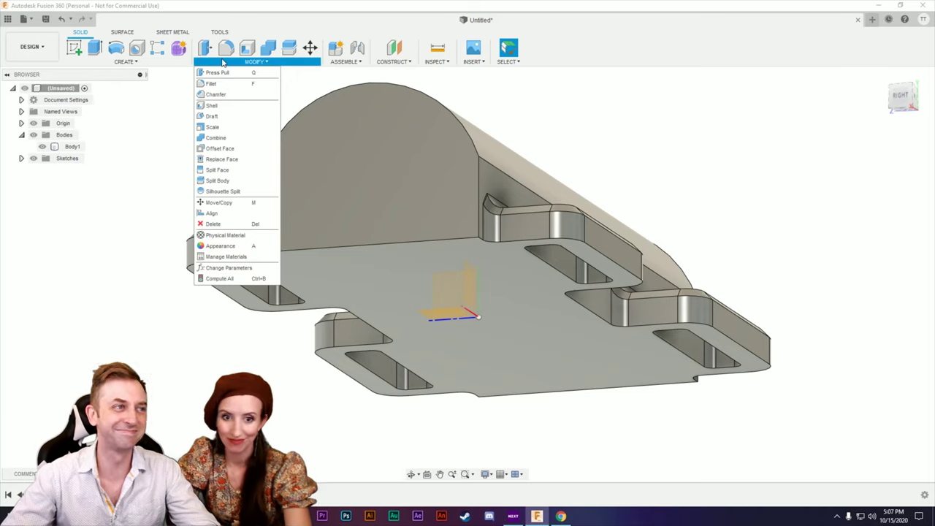
{"action": "left_click", "coordinate": [223, 98]}
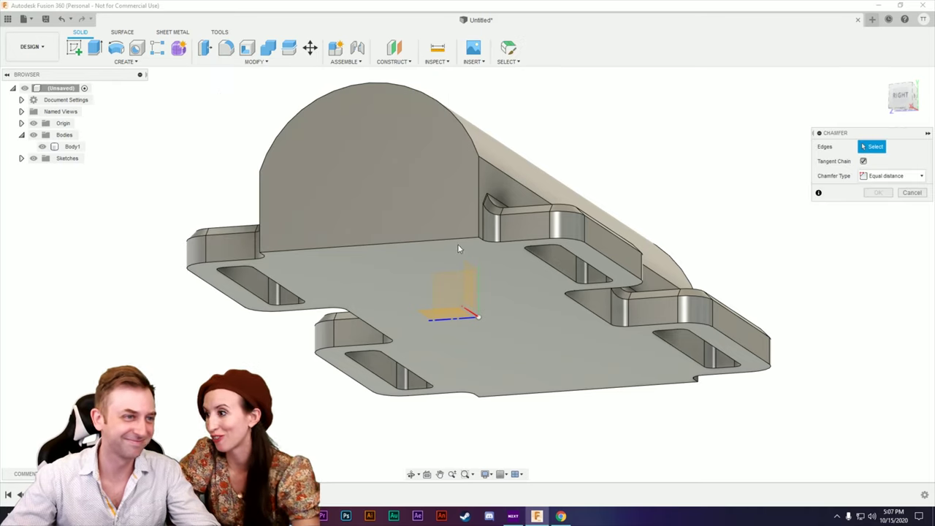
{"action": "left_click", "coordinate": [414, 246]}
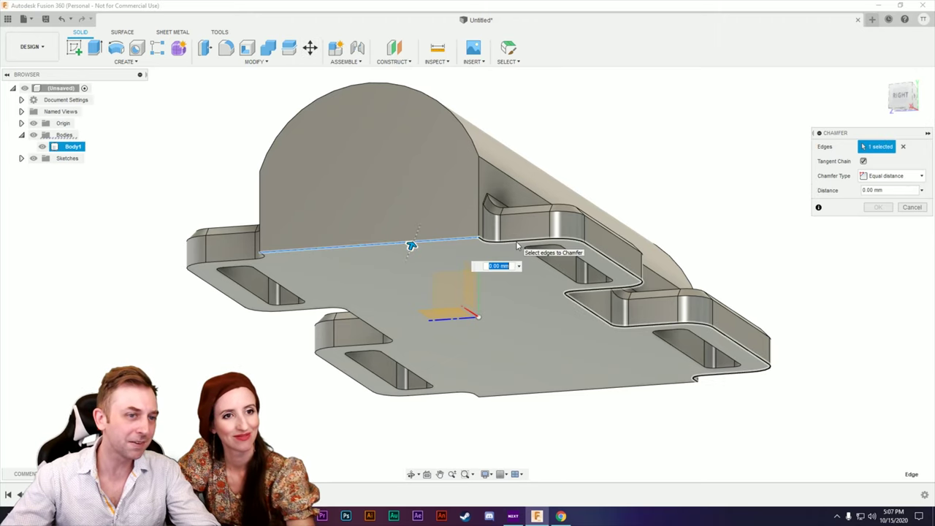
{"action": "left_click", "coordinate": [515, 242]}
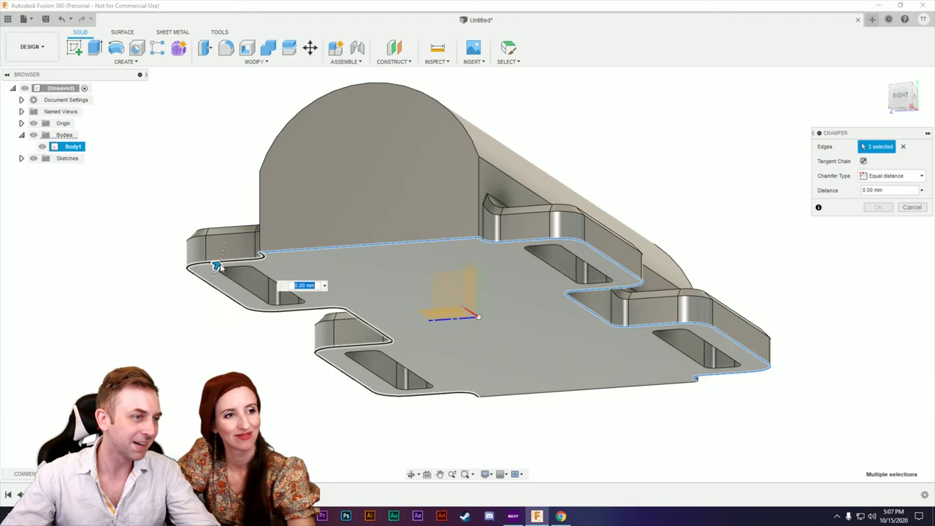
{"action": "middle_click_drag", "start_coordinate": [683, 427], "coordinate": [575, 427], "text": "shift"}
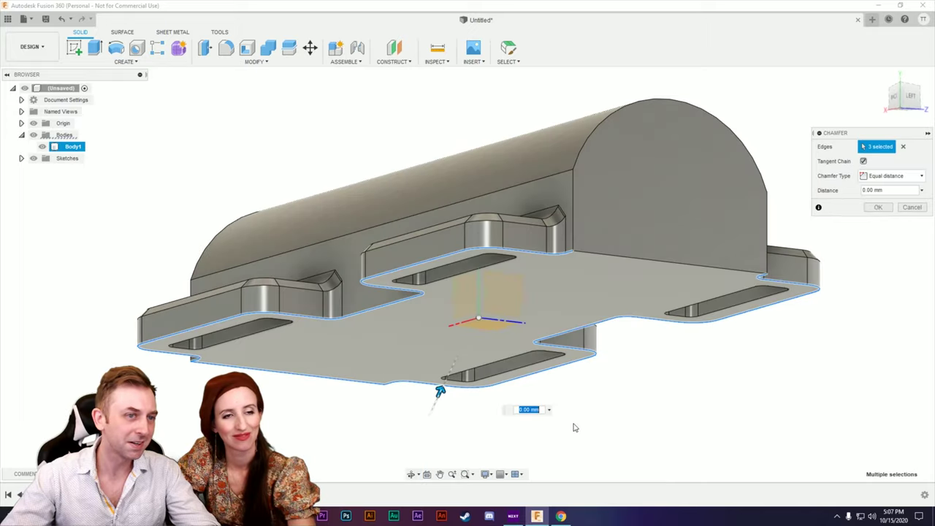
{"action": "left_click", "coordinate": [647, 264]}
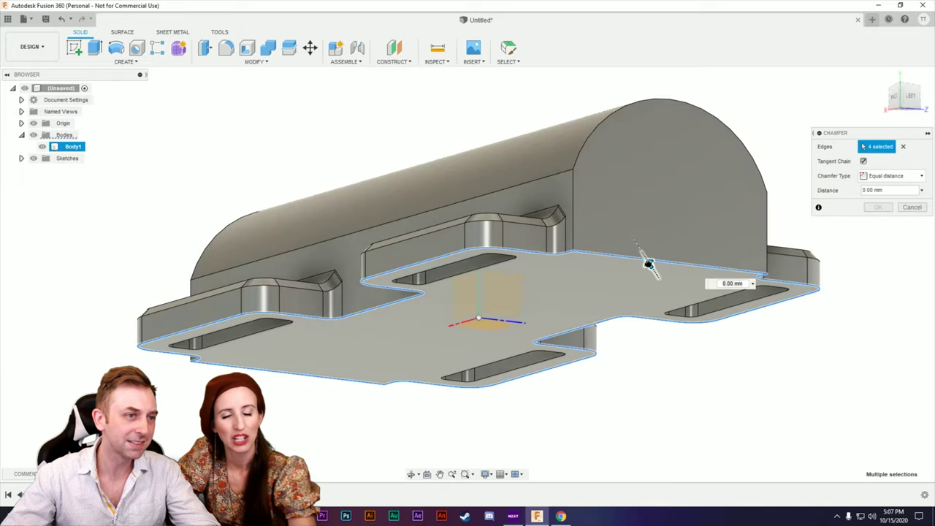
Try a 1 mm distance on the bottom perimeter chamfer, inspect the loop undersides, and reset the distance to 0 mm.
{"action": "type", "text": "1"}
{"action": "middle_click_drag", "start_coordinate": [667, 333], "coordinate": [661, 368], "text": "shift"}
{"action": "scroll", "coordinate": [676, 340], "scroll_direction": "up", "scroll_amount": 5}
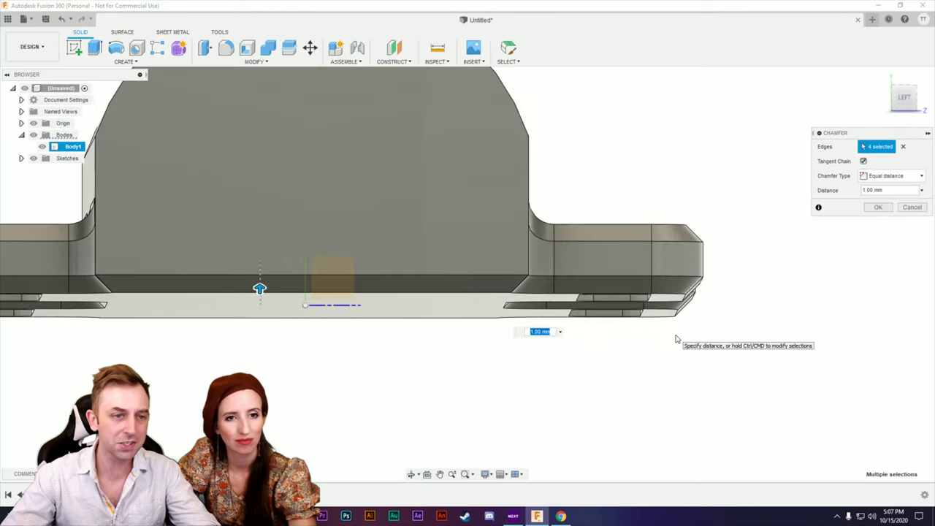
{"action": "middle_click_drag", "start_coordinate": [704, 315], "coordinate": [701, 317], "text": "shift"}
{"action": "scroll", "coordinate": [549, 370], "scroll_direction": "up", "scroll_amount": 2}
{"action": "scroll", "coordinate": [563, 368], "scroll_direction": "down", "scroll_amount": 1}
{"action": "scroll", "coordinate": [563, 368], "scroll_direction": "down", "scroll_amount": 2}
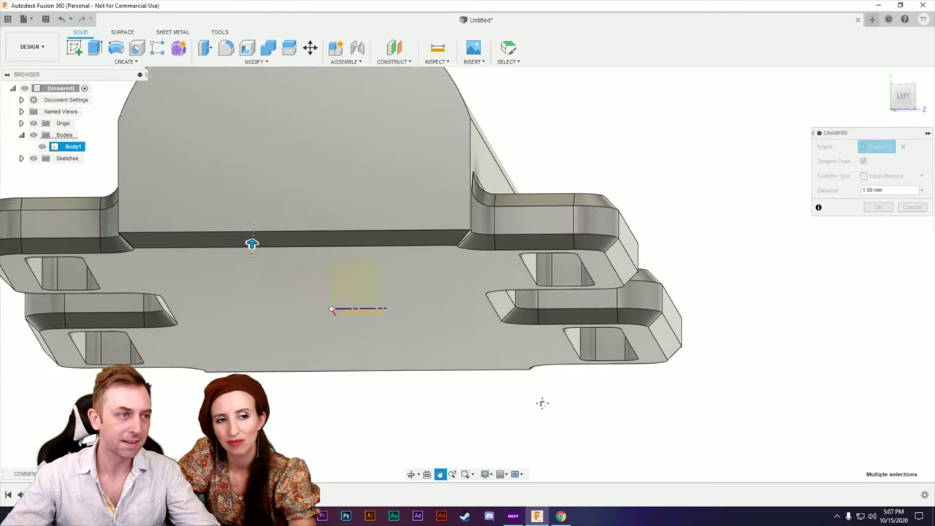
{"action": "middle_click_drag", "start_coordinate": [534, 401], "coordinate": [641, 407]}
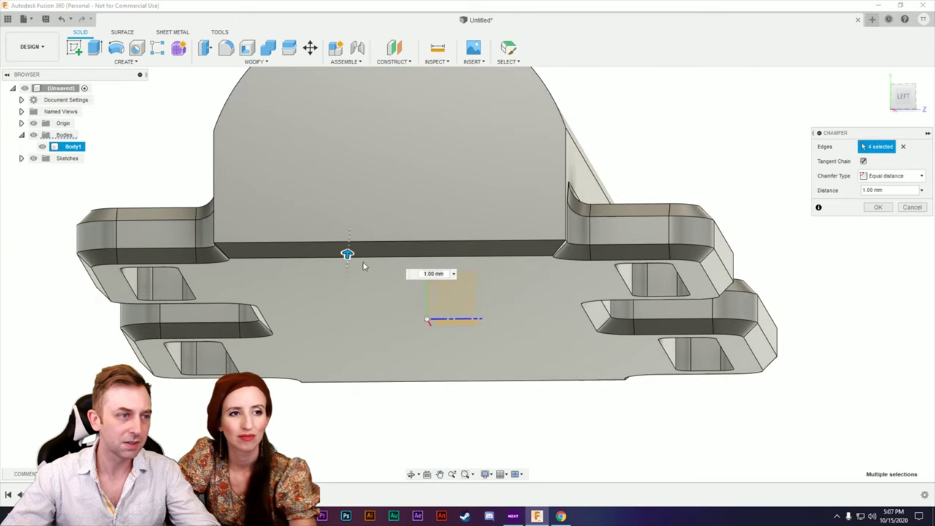
{"action": "left_click_drag", "start_coordinate": [347, 254], "coordinate": [347, 263]}
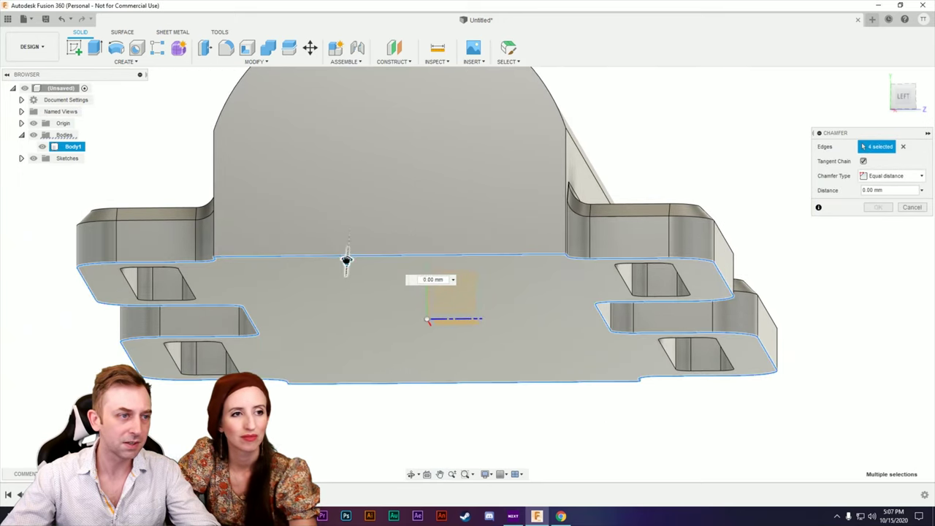
Add the underside slot edges of all four strap loops to the chamfer selection.
{"action": "left_click", "coordinate": [627, 288]}
{"action": "left_click", "coordinate": [665, 364]}
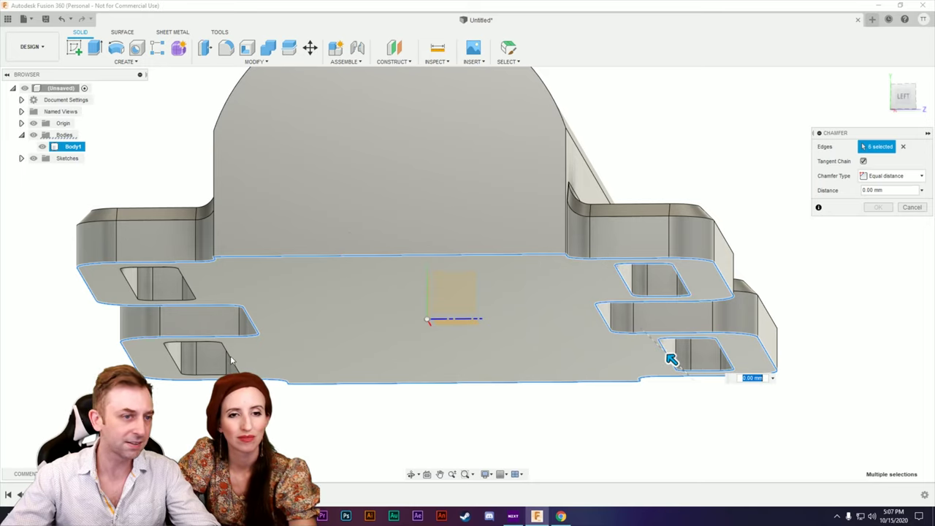
{"action": "left_click", "coordinate": [174, 361]}
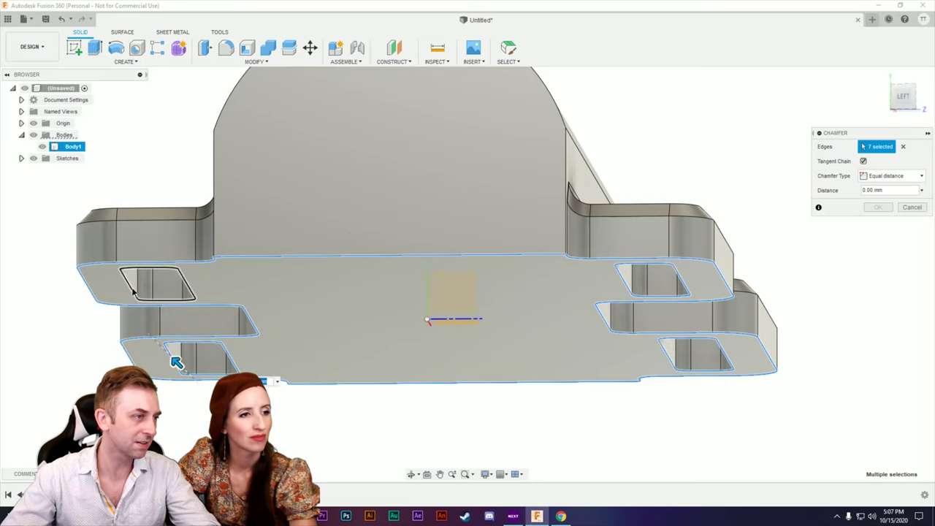
{"action": "left_click", "coordinate": [136, 291]}
Add the upper slot edges of all four strap loops to the chamfer selection.
{"action": "middle_click_drag", "start_coordinate": [136, 275], "coordinate": [183, 349], "text": "shift"}
{"action": "left_click", "coordinate": [176, 349]}
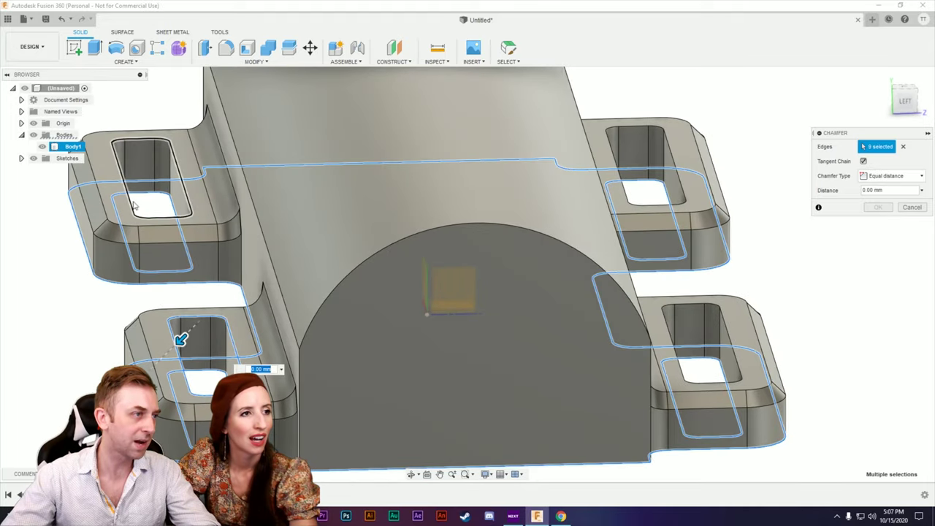
{"action": "left_click", "coordinate": [135, 195]}
{"action": "left_click", "coordinate": [663, 144]}
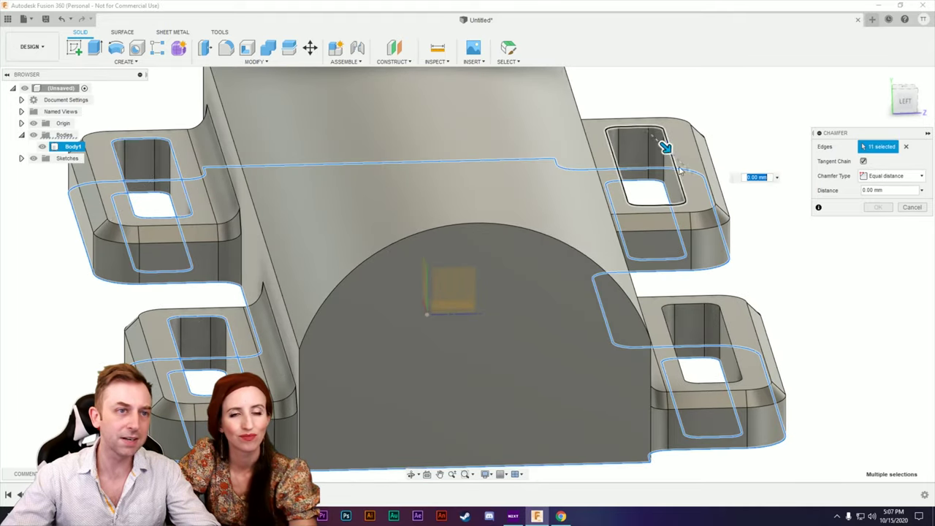
{"action": "left_click", "coordinate": [729, 336]}
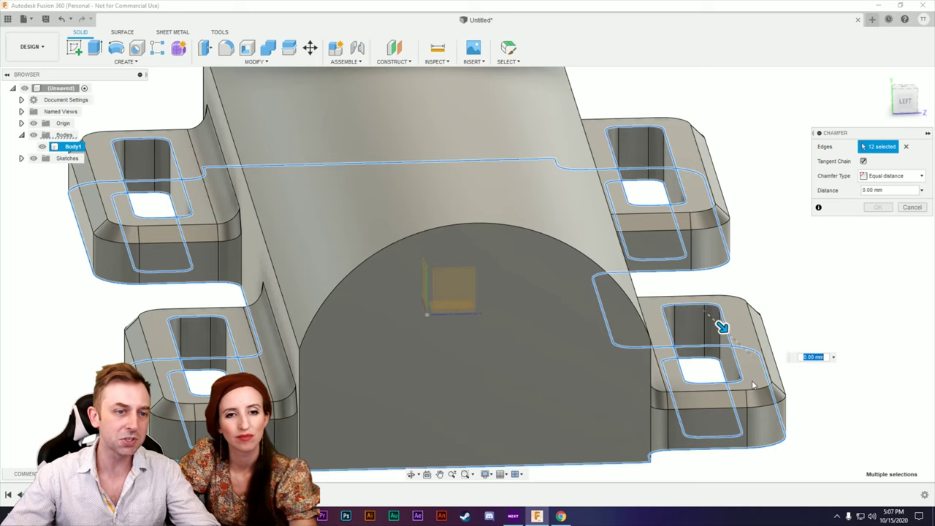
Set the chamfer distance to 1 mm for all the selected perimeter and slot edges and apply it.
{"action": "mouse_move", "coordinate": [519, 397]}
{"action": "middle_mouse_down", "text": "shift"}
{"action": "mouse_move", "coordinate": [507, 358]}
{"action": "mouse_move", "coordinate": [513, 379]}
{"action": "middle_mouse_up", "text": "shift"}
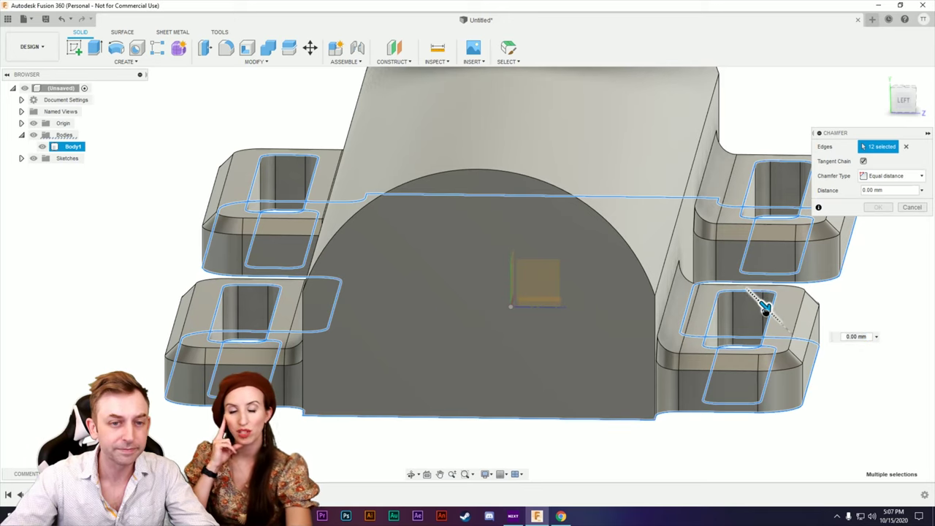
{"action": "left_click_drag", "start_coordinate": [765, 307], "coordinate": [772, 314]}
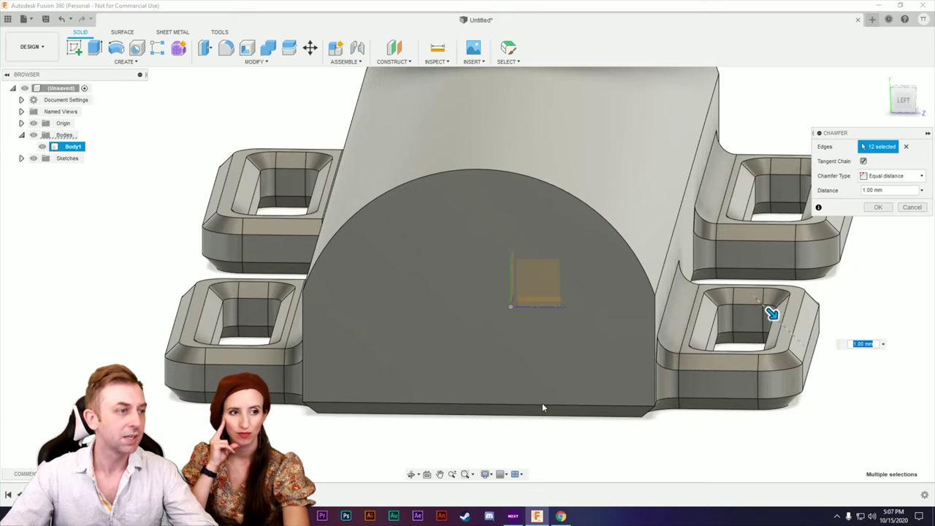
{"action": "middle_click_drag", "start_coordinate": [636, 429], "coordinate": [564, 401], "text": "shift"}
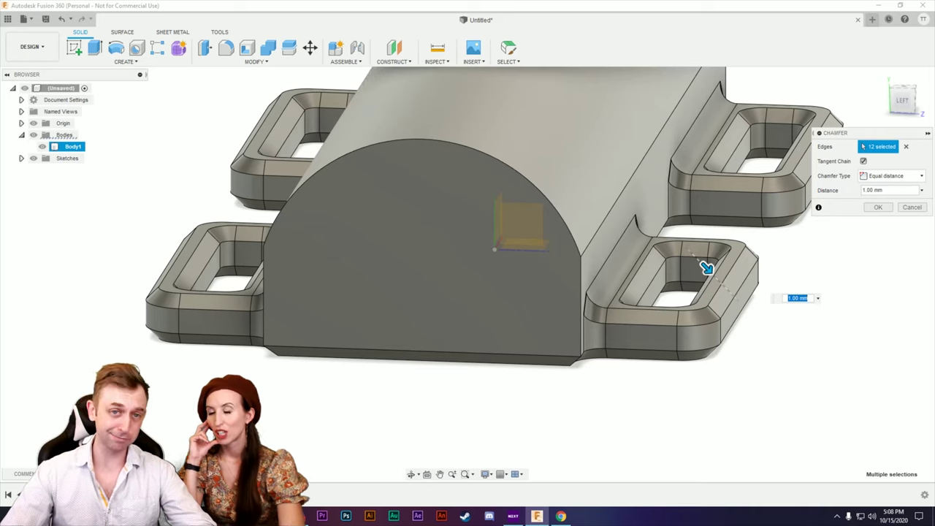
{"action": "left_click", "coordinate": [878, 207]}
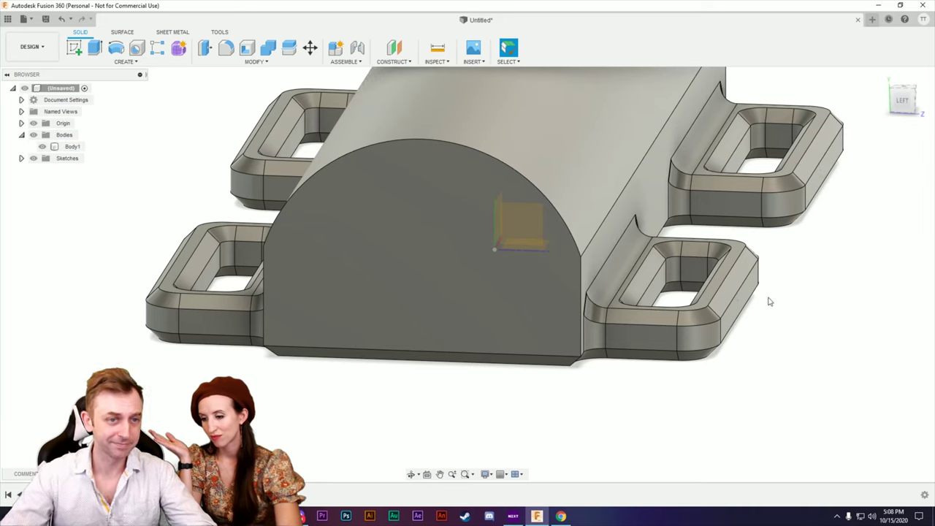
Start a Fillet and select the block's four vertical corner edges and the arched edges of both end faces.
{"action": "scroll", "coordinate": [725, 343], "scroll_direction": "up", "scroll_amount": 2}
{"action": "scroll", "coordinate": [705, 366], "scroll_direction": "down", "scroll_amount": 5}
{"action": "middle_click_drag", "start_coordinate": [705, 365], "coordinate": [565, 440], "text": "shift"}
{"action": "middle_click_drag", "start_coordinate": [766, 367], "coordinate": [733, 368], "text": "shift"}
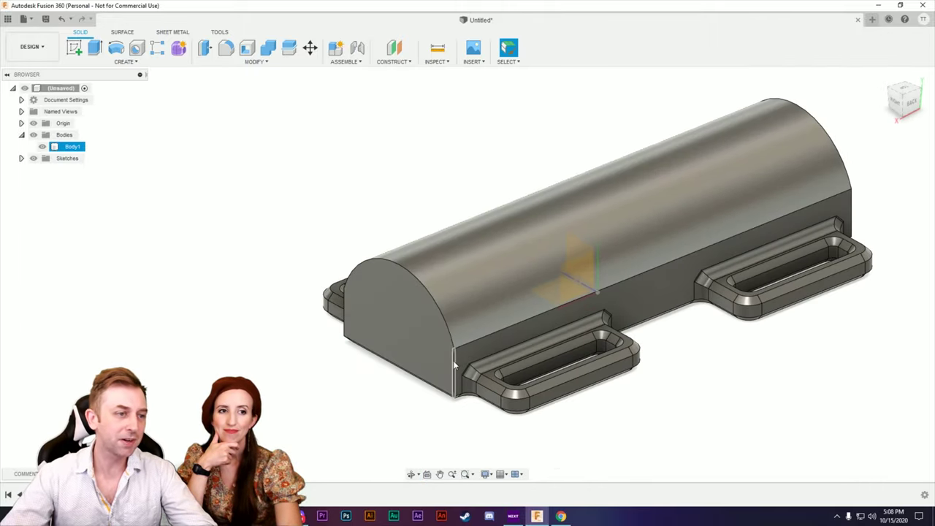
{"action": "left_click", "coordinate": [227, 53]}
{"action": "left_click", "coordinate": [346, 316]}
{"action": "middle_click_drag", "start_coordinate": [302, 161], "coordinate": [468, 232], "text": "shift"}
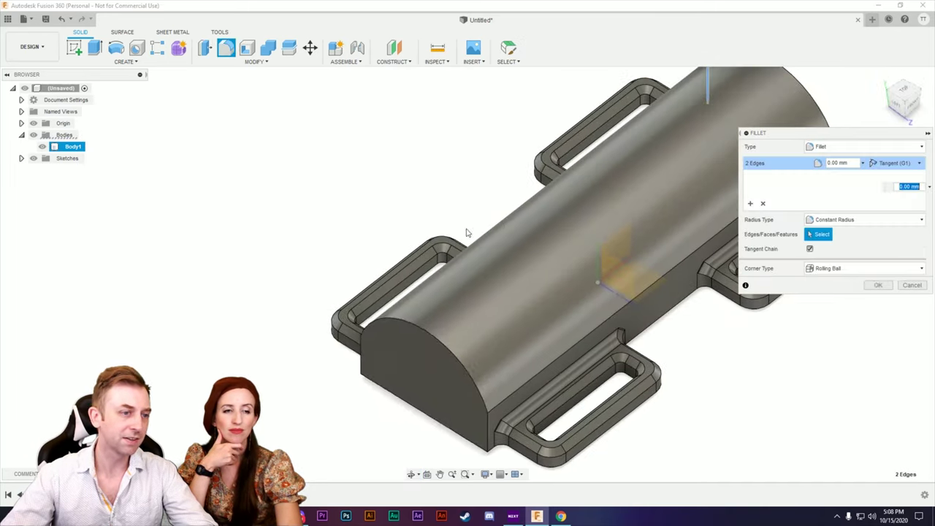
{"action": "left_click", "coordinate": [488, 430]}
{"action": "left_click", "coordinate": [360, 359]}
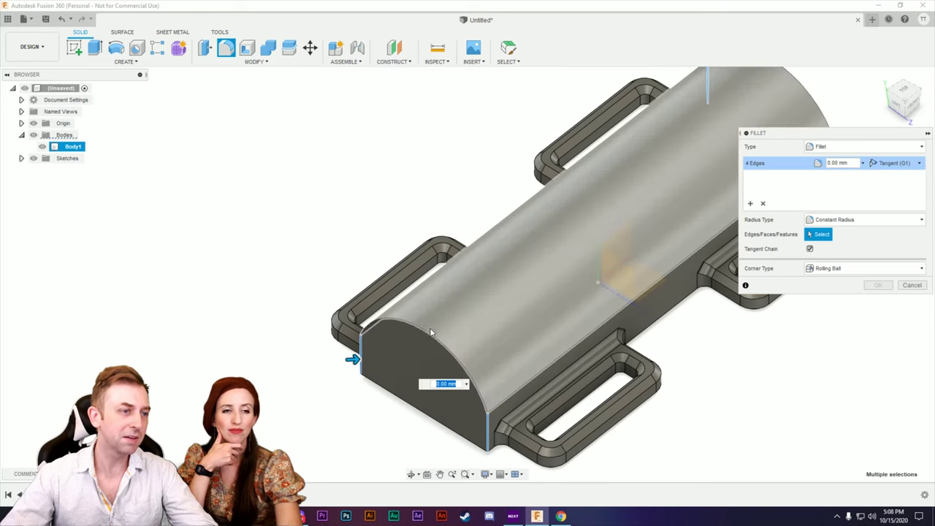
{"action": "left_click", "coordinate": [427, 330]}
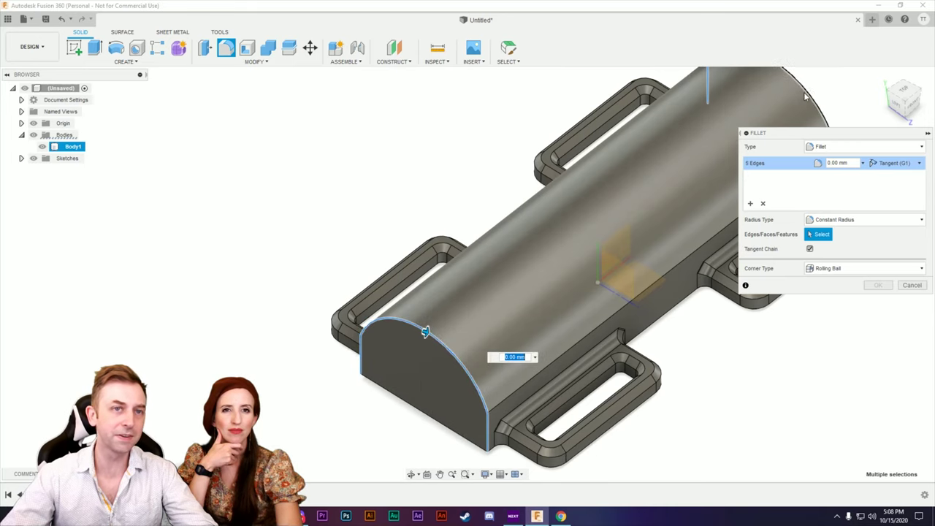
{"action": "left_click", "coordinate": [811, 88]}
Set the fillet on the block's end edges to a constant 4 mm radius and apply it.
{"action": "left_click_drag", "start_coordinate": [811, 89], "coordinate": [803, 93]}
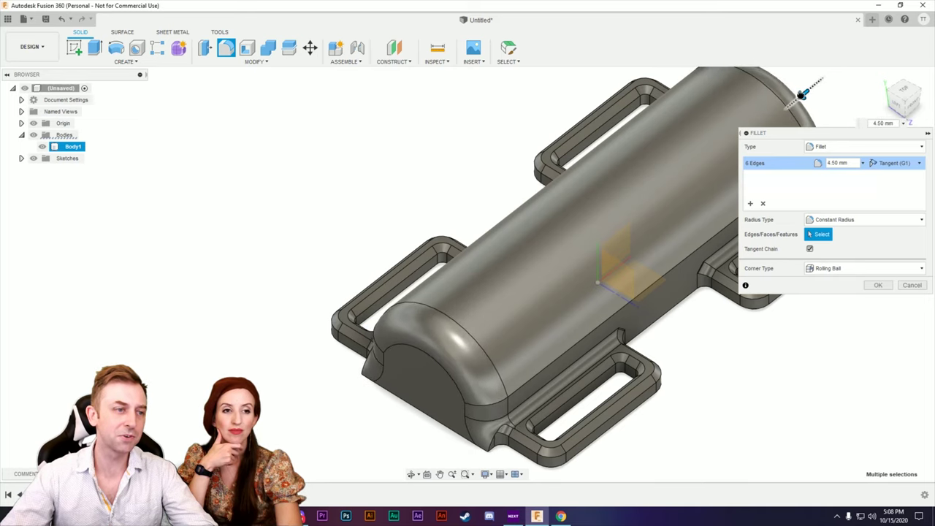
{"action": "middle_click_drag", "start_coordinate": [621, 347], "coordinate": [588, 409], "text": "shift"}
{"action": "mouse_move", "coordinate": [626, 211]}
{"action": "left_mouse_down"}
{"action": "mouse_move", "coordinate": [607, 231]}
{"action": "mouse_move", "coordinate": [622, 213]}
{"action": "left_mouse_up"}
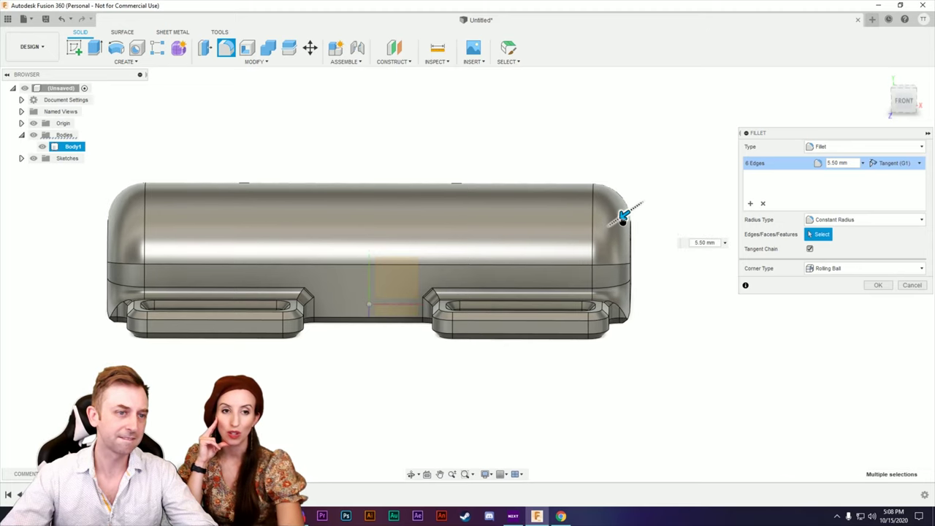
{"action": "middle_click_drag", "start_coordinate": [643, 328], "coordinate": [633, 358], "text": "shift"}
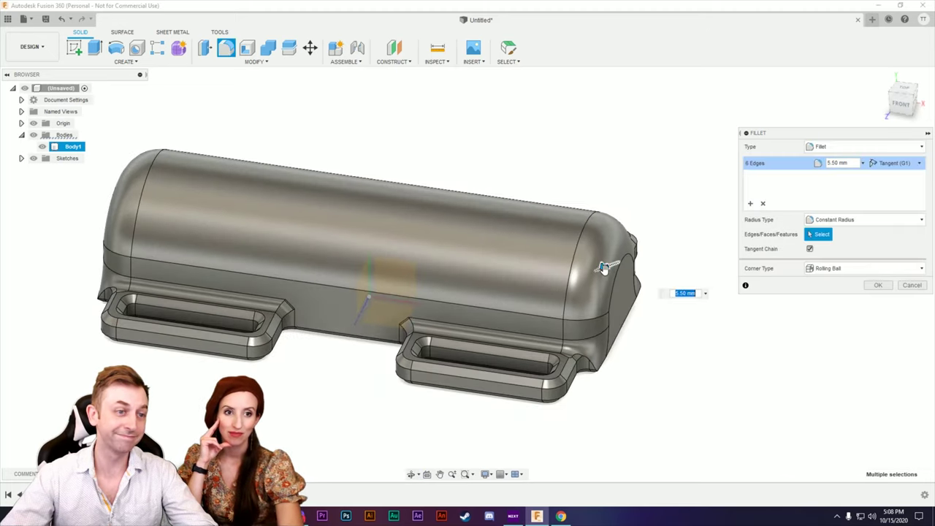
{"action": "mouse_move", "coordinate": [609, 267]}
{"action": "left_mouse_down"}
{"action": "mouse_move", "coordinate": [599, 268]}
{"action": "mouse_move", "coordinate": [607, 264]}
{"action": "left_mouse_up"}
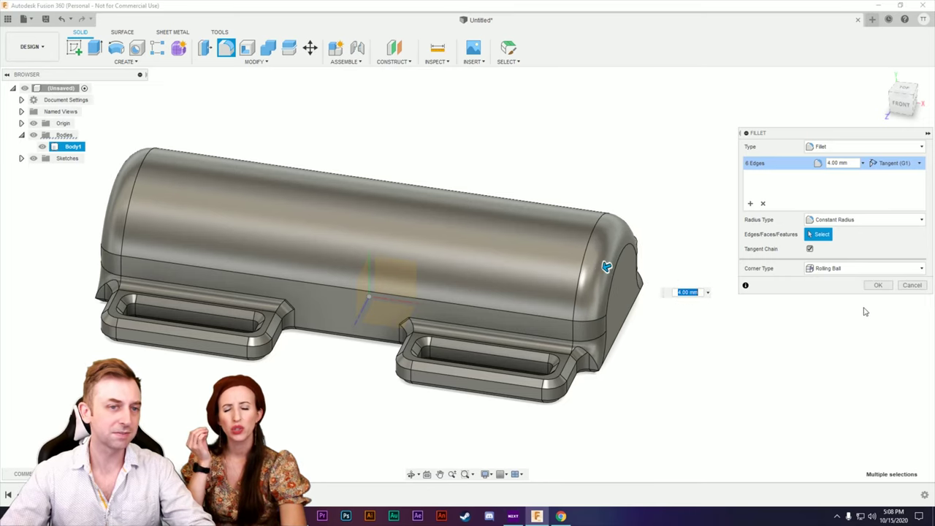
{"action": "left_click", "coordinate": [879, 285]}
{"action": "middle_click_drag", "start_coordinate": [380, 443], "coordinate": [496, 434], "text": "shift"}
{"action": "middle_click_drag", "start_coordinate": [335, 395], "coordinate": [420, 395]}
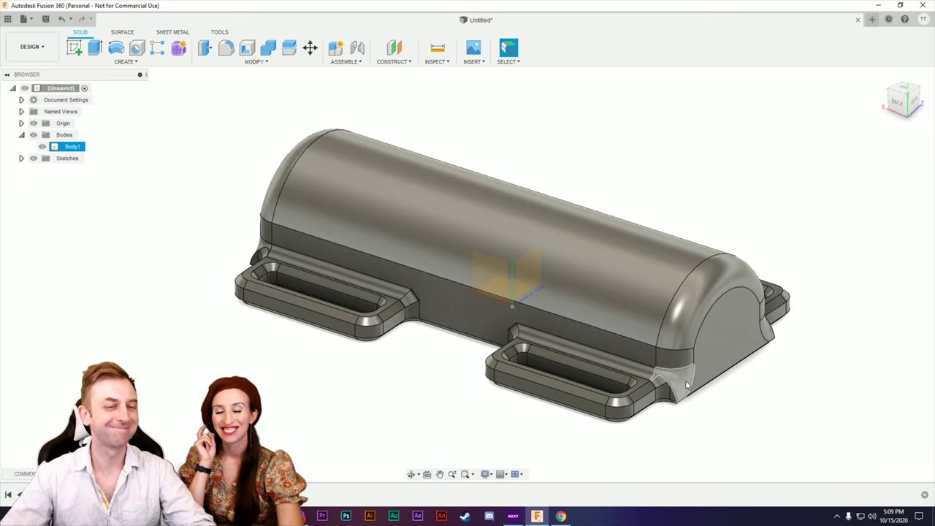
{"action": "middle_click_drag", "start_coordinate": [762, 397], "coordinate": [636, 398], "text": "shift"}
{"action": "scroll", "coordinate": [647, 396], "scroll_direction": "down", "scroll_amount": 3}
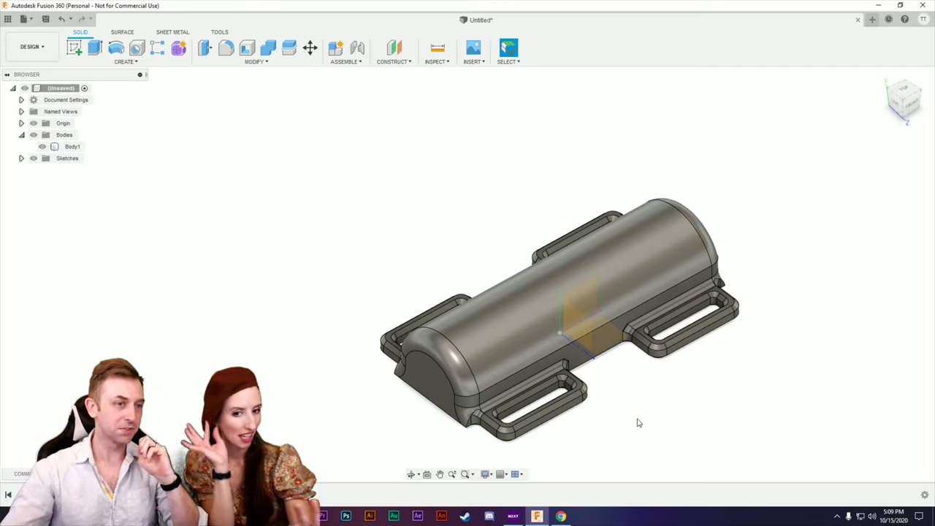
{"action": "middle_click_drag", "start_coordinate": [621, 426], "coordinate": [590, 387], "text": "shift"}
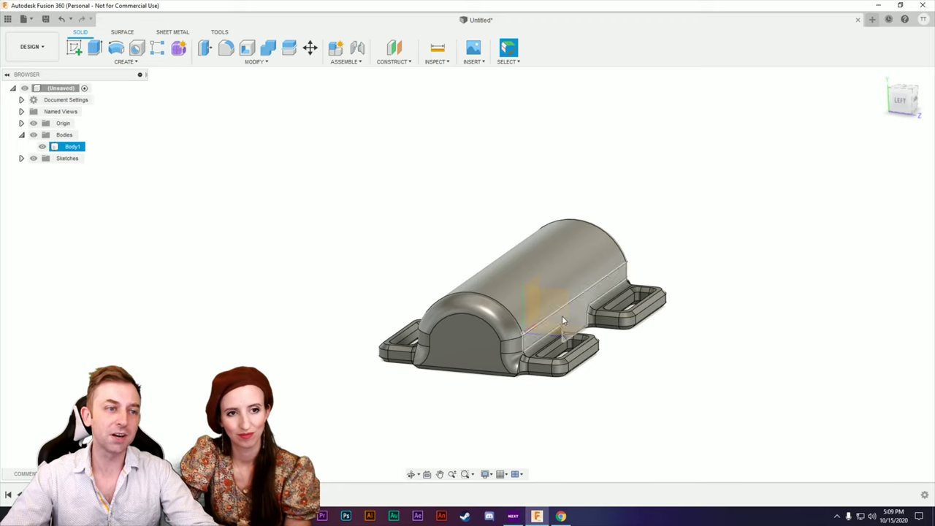
Start a new sketch on the vertical front origin plane running lengthwise through the middle of the body.
{"action": "middle_click_drag", "start_coordinate": [665, 381], "coordinate": [492, 380]}
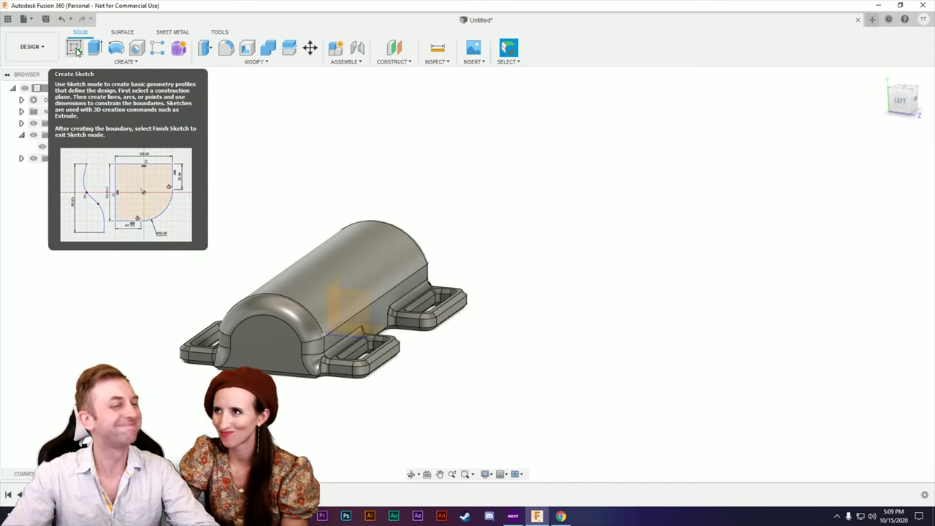
{"action": "left_click", "coordinate": [76, 49]}
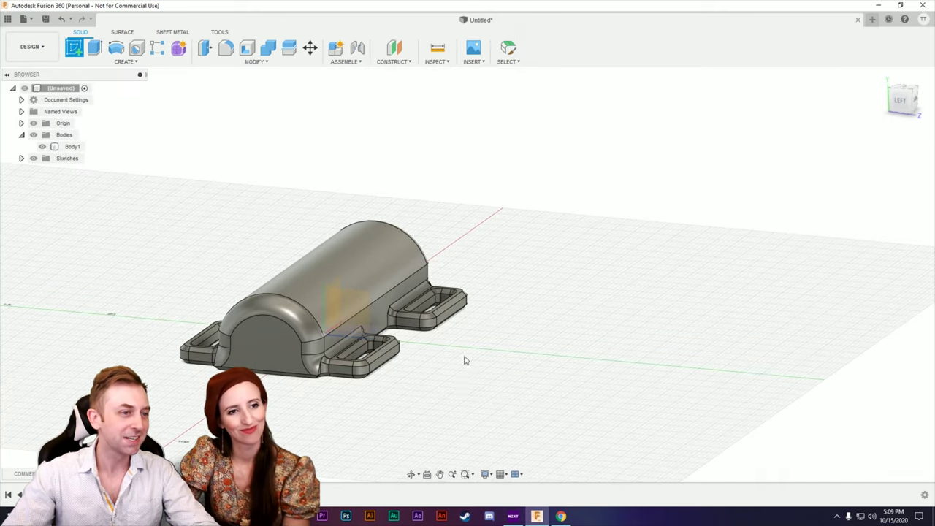
{"action": "left_click", "coordinate": [454, 329]}
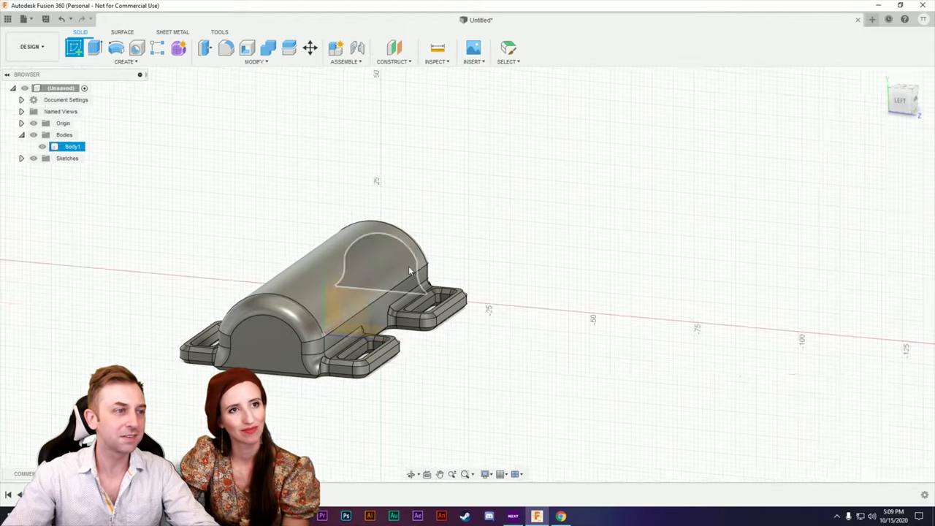
{"action": "left_click", "coordinate": [338, 286]}
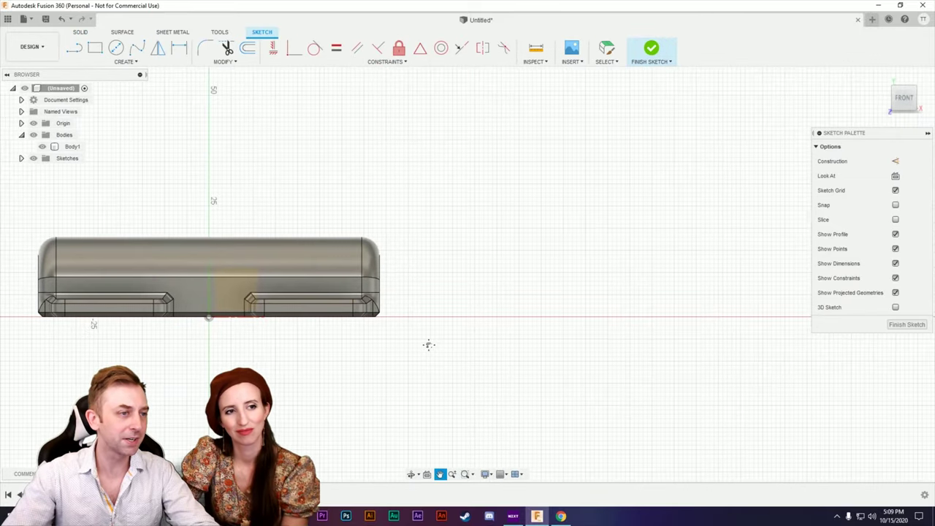
Sketch a two-point rectangle 30 mm high and 20 mm wide beyond the body's end, with its base on the horizontal axis.
{"action": "scroll", "coordinate": [375, 302], "scroll_direction": "up", "scroll_amount": 5}
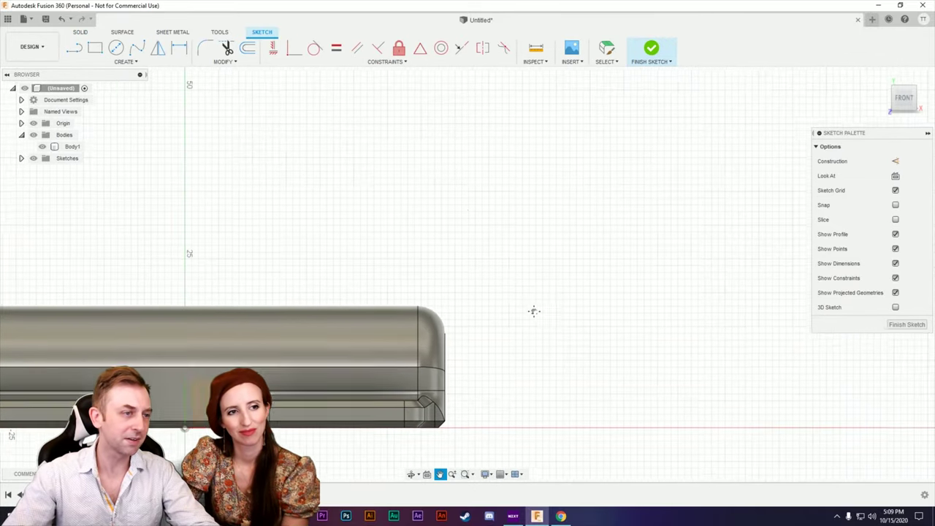
{"action": "scroll", "coordinate": [534, 314], "scroll_direction": "up", "scroll_amount": 2}
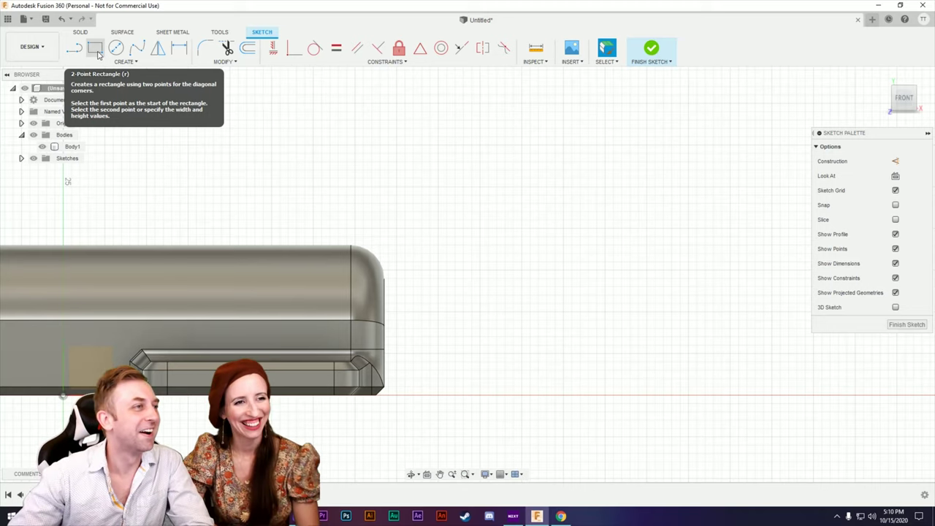
{"action": "left_click", "coordinate": [95, 50]}
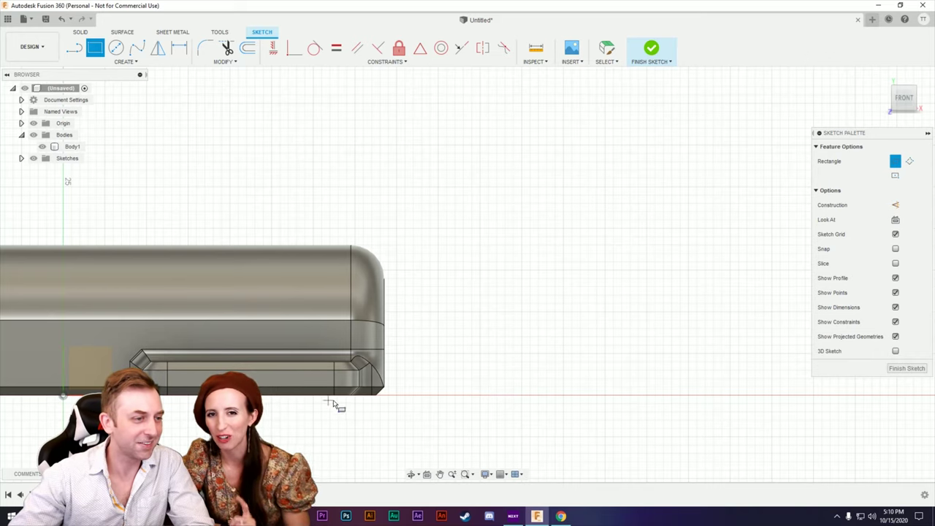
{"action": "left_click", "coordinate": [479, 395]}
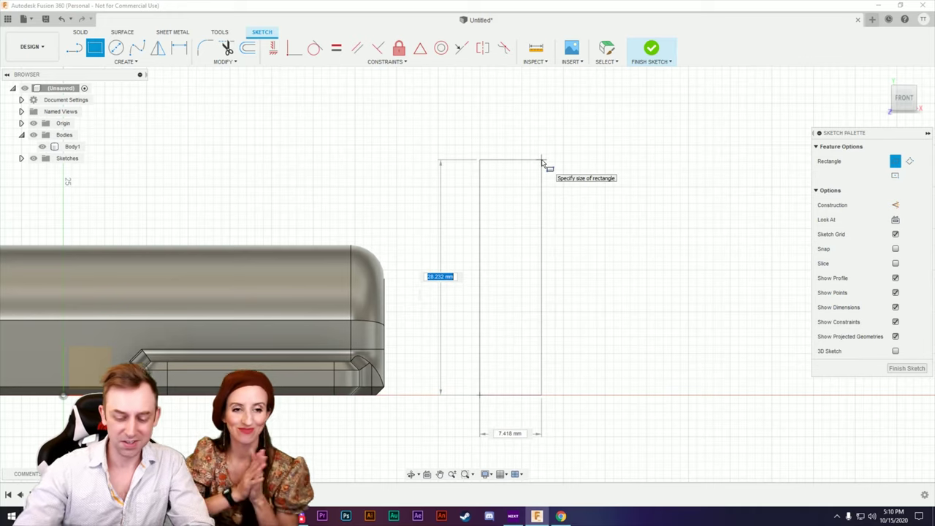
{"action": "type", "text": "30"}
{"action": "key", "text": "Tab"}
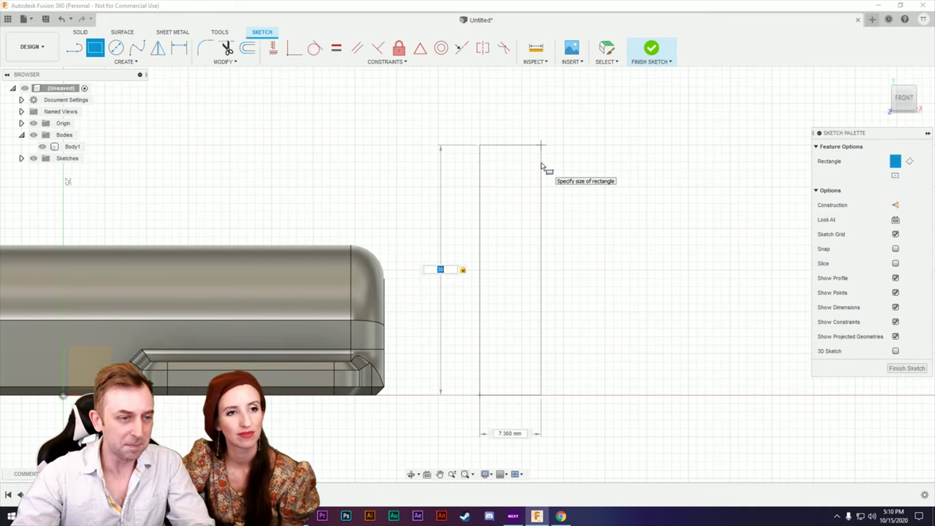
{"action": "key", "text": "Tab"}
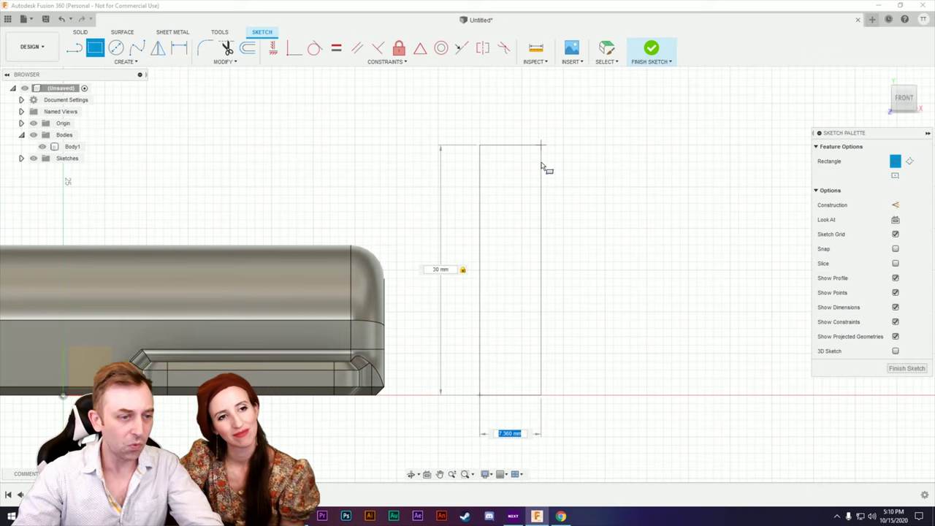
{"action": "key", "text": "Return"}
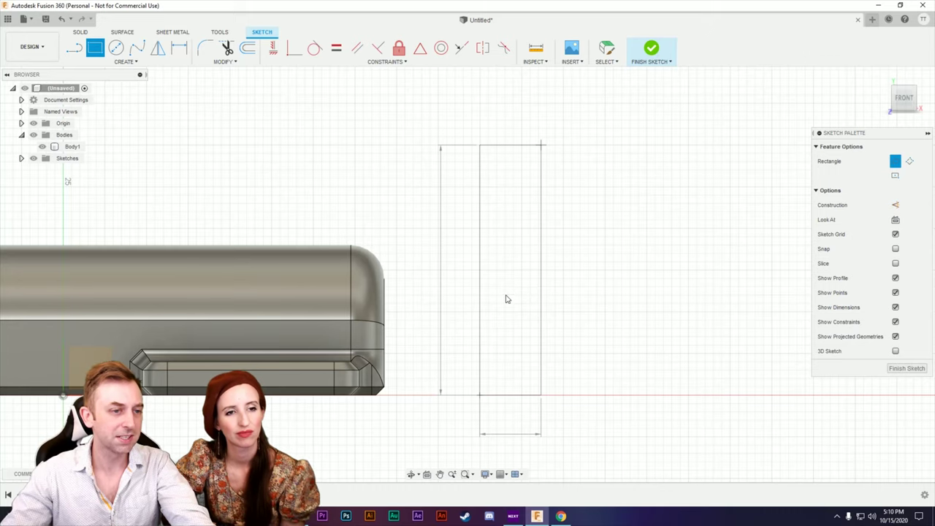
{"action": "key", "text": "Escape"}
{"action": "scroll", "coordinate": [482, 325], "scroll_direction": "down", "scroll_amount": 2}
{"action": "scroll", "coordinate": [626, 348], "scroll_direction": "up", "scroll_amount": 3}
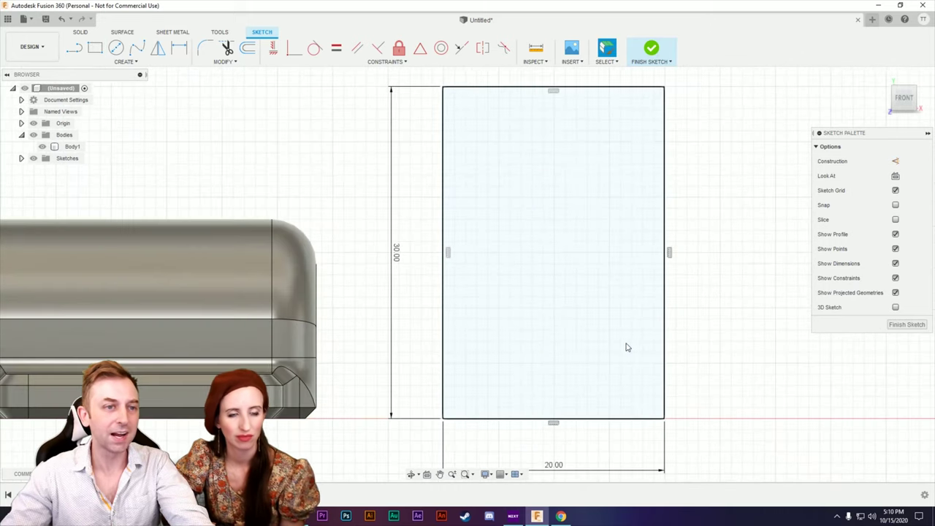
{"action": "scroll", "coordinate": [626, 348], "scroll_direction": "down", "scroll_amount": 2}
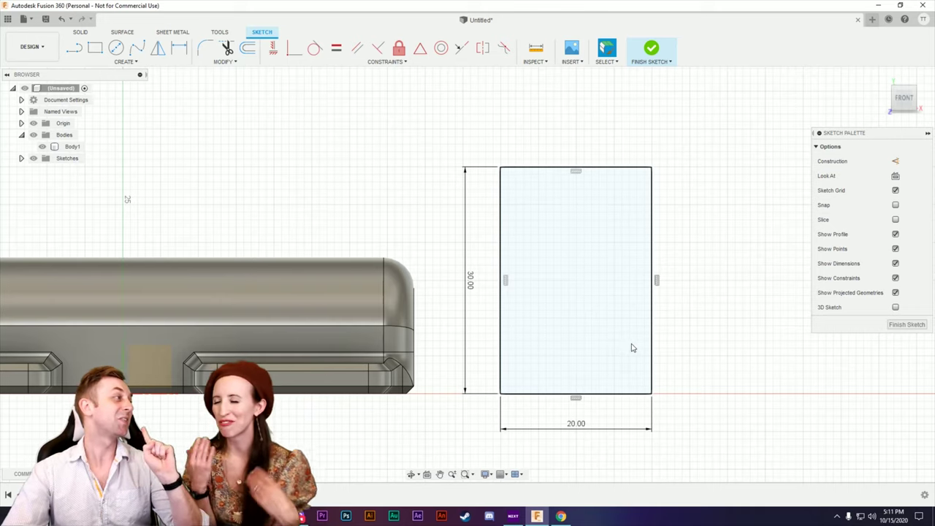
Examine the rectangle's position beside the body and how the sketch plane cuts through the arched body.
{"action": "left_click", "coordinate": [589, 336]}
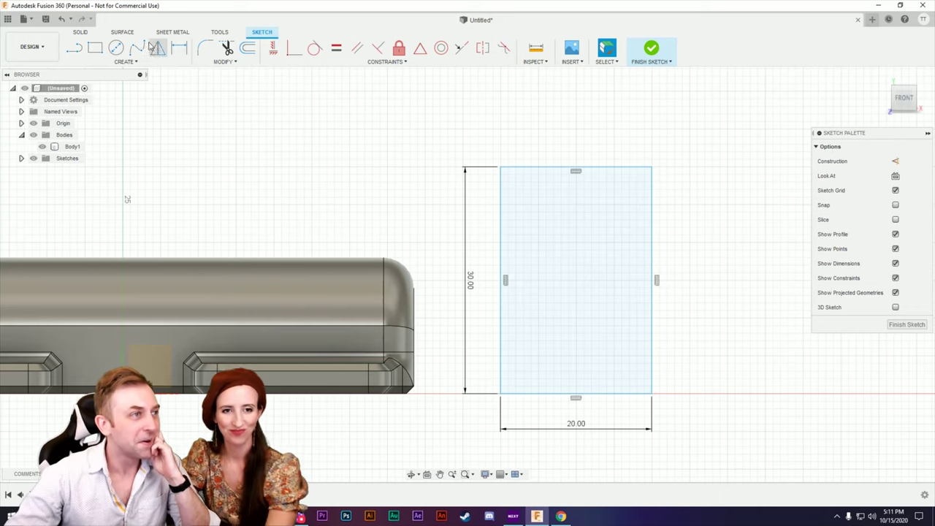
{"action": "left_click", "coordinate": [74, 48]}
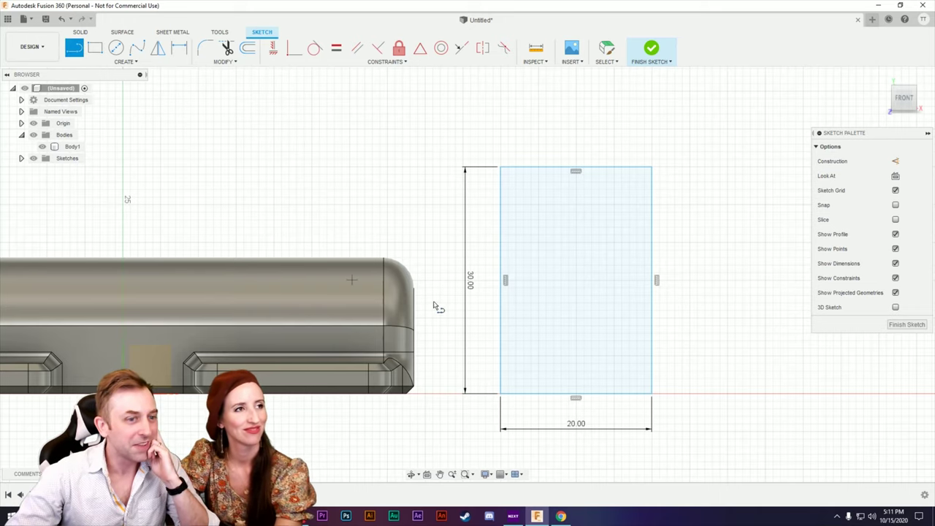
{"action": "scroll", "coordinate": [606, 365], "scroll_direction": "up", "scroll_amount": 2}
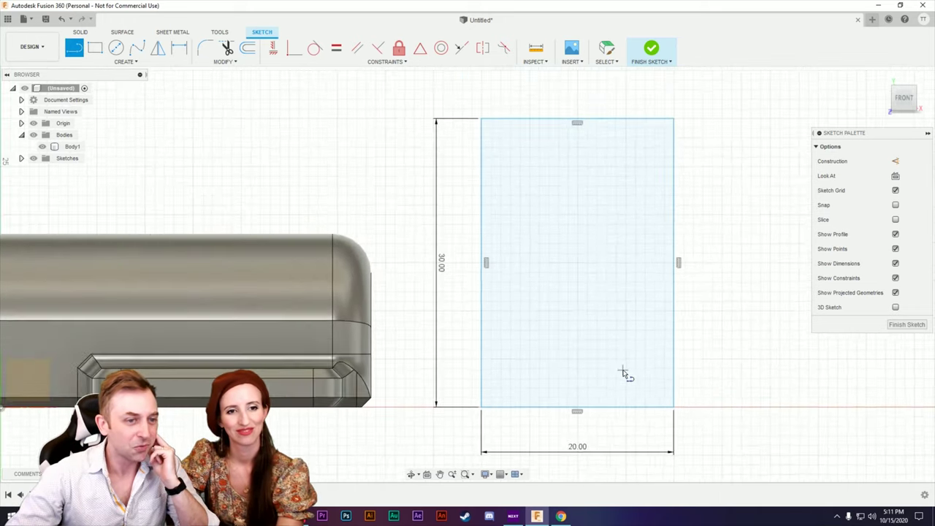
{"action": "middle_click_drag", "start_coordinate": [697, 340], "coordinate": [607, 335]}
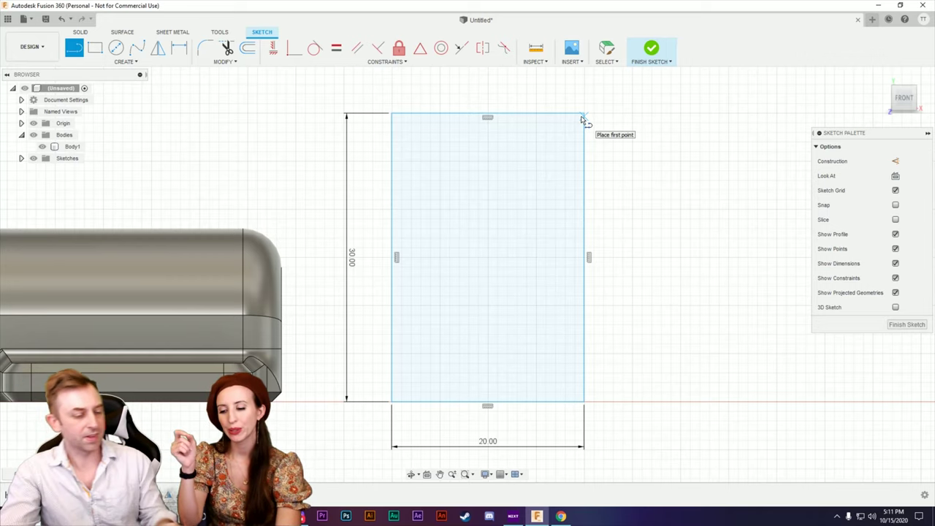
{"action": "scroll", "coordinate": [303, 204], "scroll_direction": "up", "scroll_amount": 2}
{"action": "scroll", "coordinate": [278, 241], "scroll_direction": "down", "scroll_amount": 4}
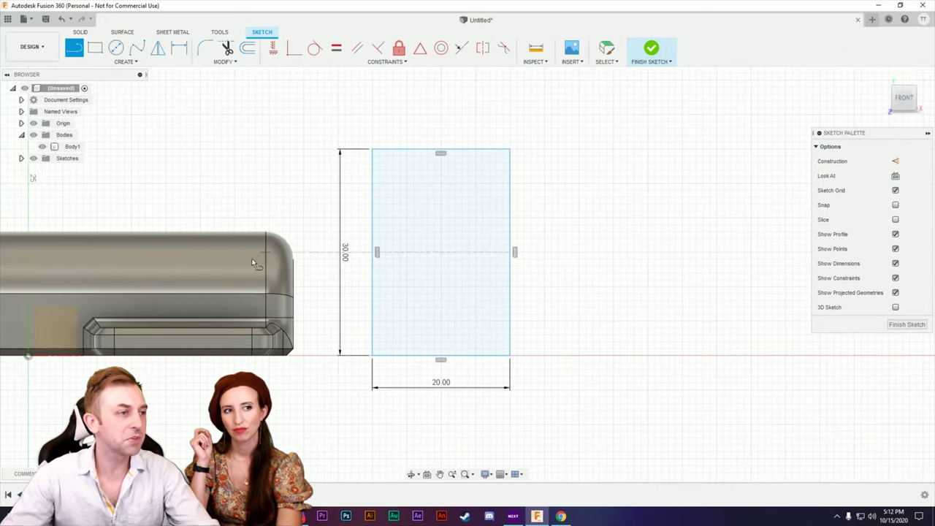
{"action": "mouse_move", "coordinate": [252, 263]}
{"action": "middle_mouse_down"}
{"action": "mouse_move", "coordinate": [431, 224]}
{"action": "mouse_move", "coordinate": [357, 215]}
{"action": "mouse_move", "coordinate": [435, 229]}
{"action": "mouse_move", "coordinate": [470, 306]}
{"action": "middle_mouse_up"}
{"action": "scroll", "coordinate": [591, 256], "scroll_direction": "down", "scroll_amount": 2}
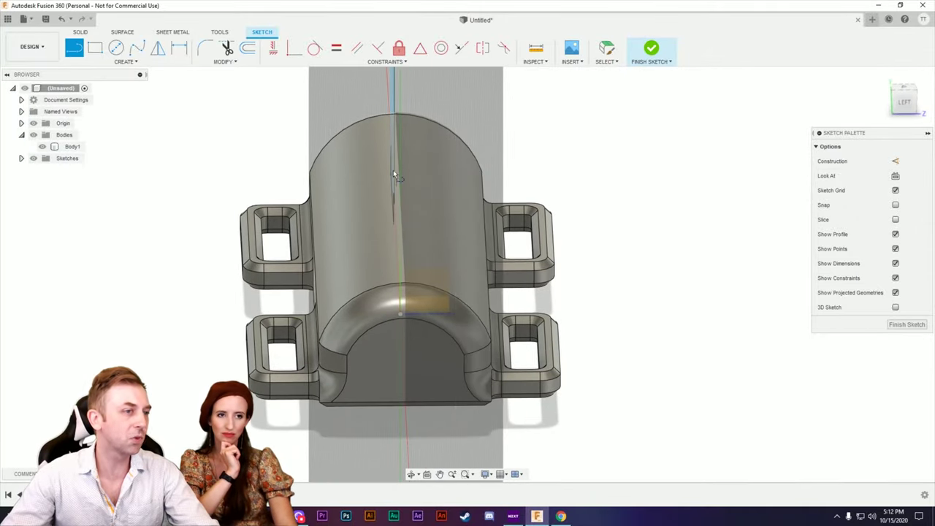
{"action": "middle_click_drag", "start_coordinate": [637, 283], "coordinate": [598, 282], "text": "shift"}
Draw a stepped line from the rectangle's base to its top edge, with three vertical segments and two short horizontal steps towards the outer side.
{"action": "key", "text": "l"}
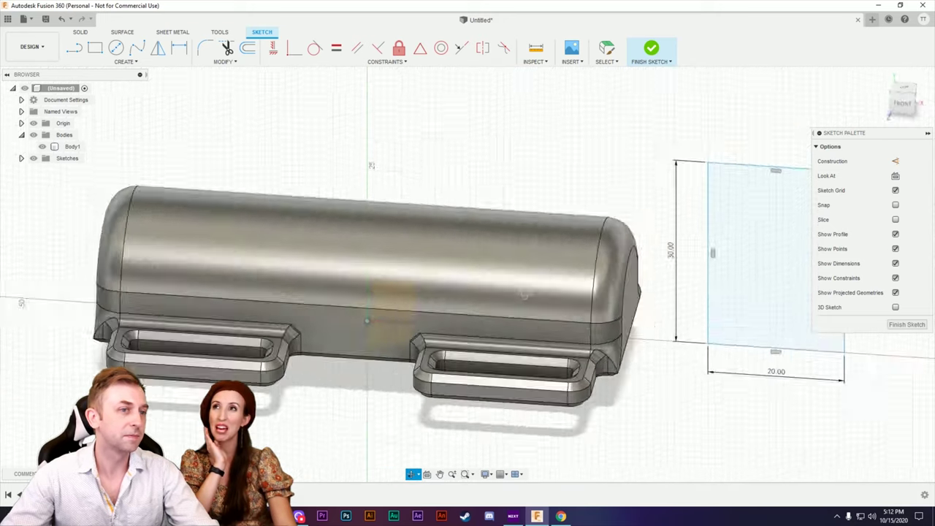
{"action": "middle_click_drag", "start_coordinate": [676, 356], "coordinate": [474, 372]}
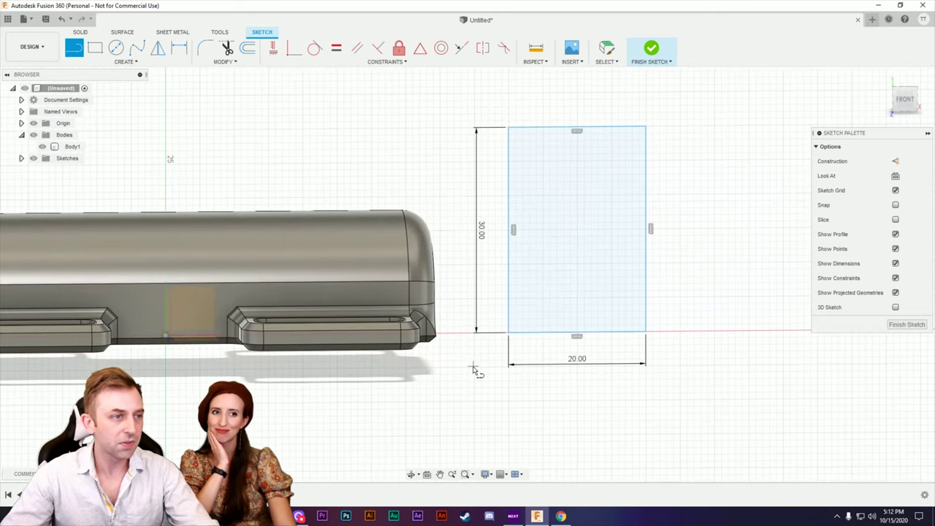
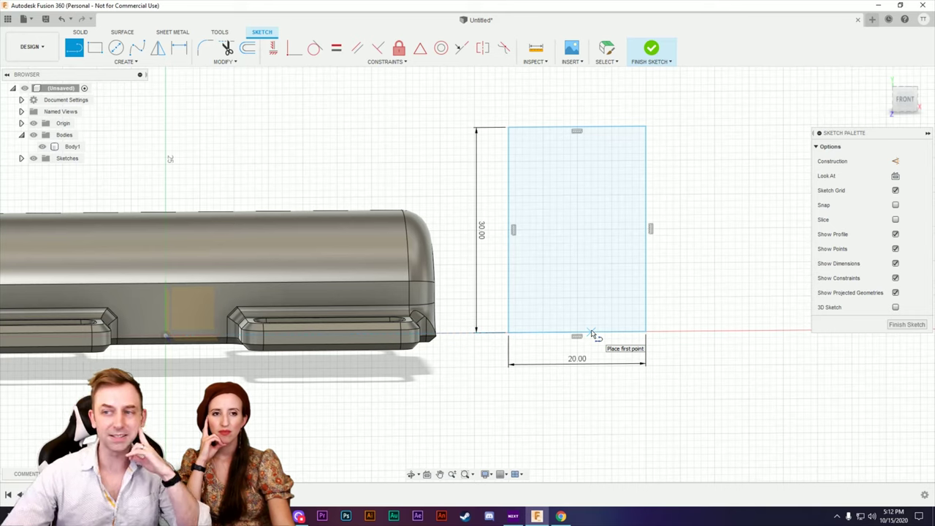
{"action": "left_click", "coordinate": [593, 333]}
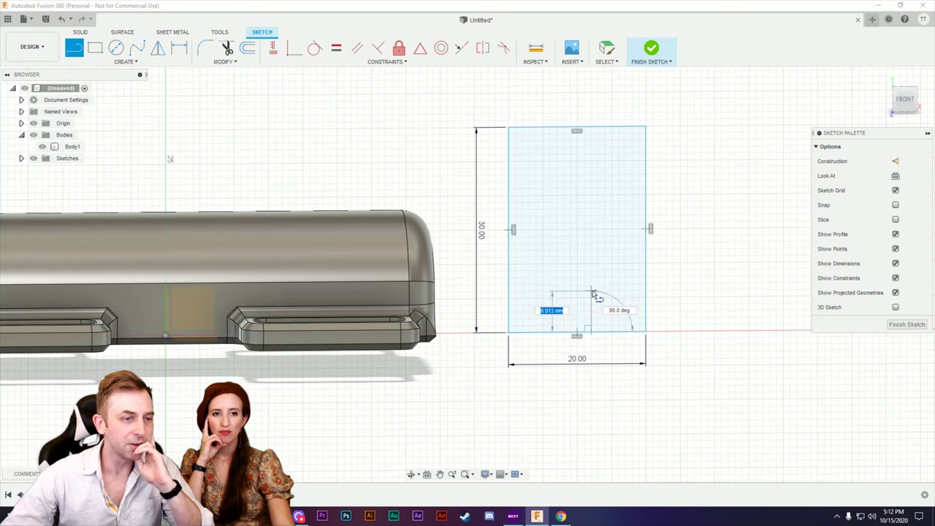
{"action": "left_click", "coordinate": [592, 293]}
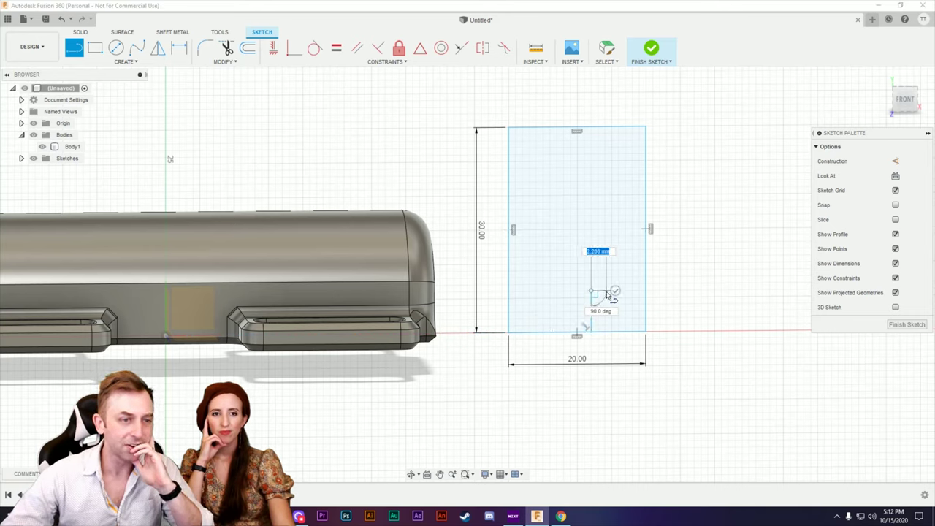
{"action": "left_click", "coordinate": [606, 293]}
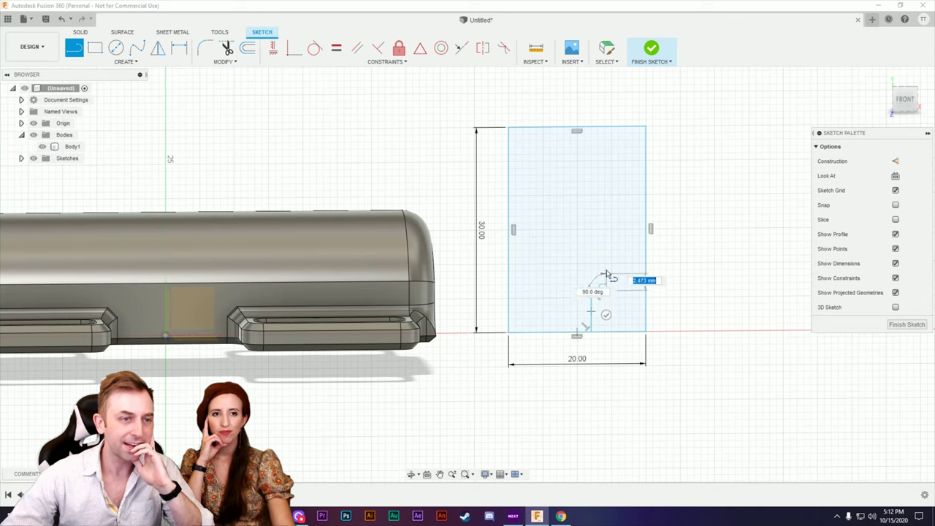
{"action": "left_click", "coordinate": [608, 211]}
{"action": "left_click", "coordinate": [619, 210]}
{"action": "left_click", "coordinate": [618, 130]}
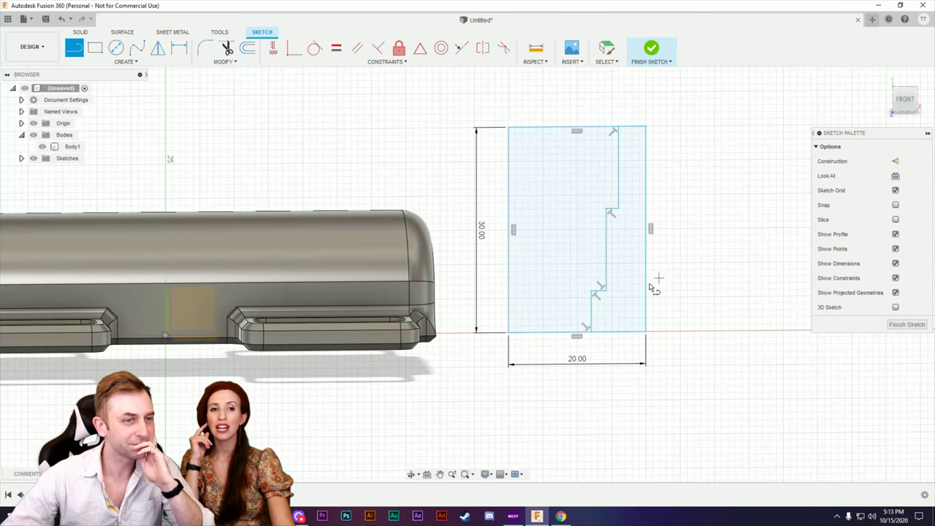
Dimension the lowest vertical segment of the stepped line 5 mm from the rectangle's outer vertical edge.
{"action": "scroll", "coordinate": [596, 313], "scroll_direction": "up", "scroll_amount": 3}
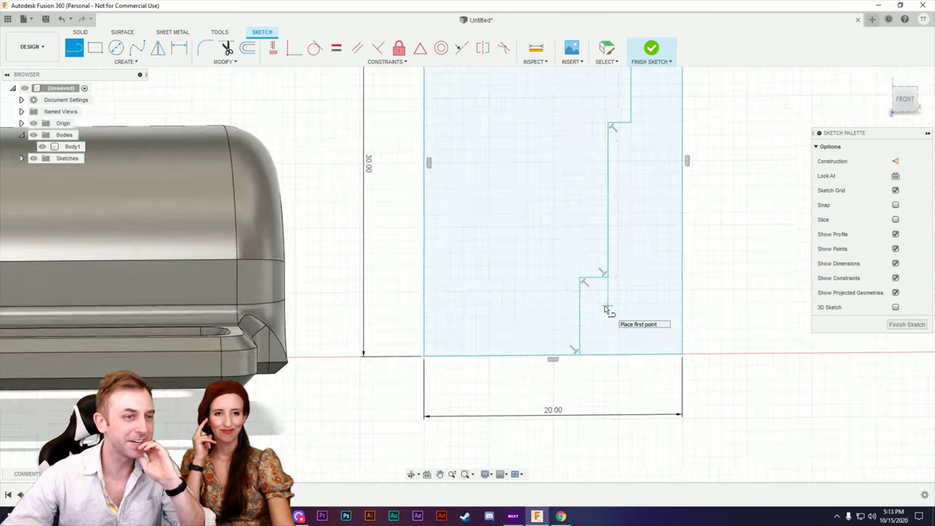
{"action": "middle_click_drag", "start_coordinate": [720, 208], "coordinate": [688, 256]}
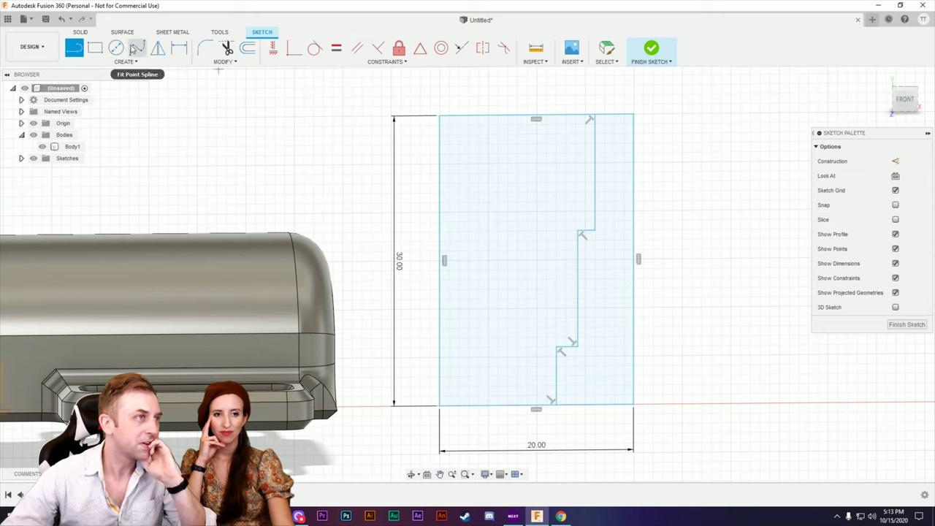
{"action": "key", "text": "d"}
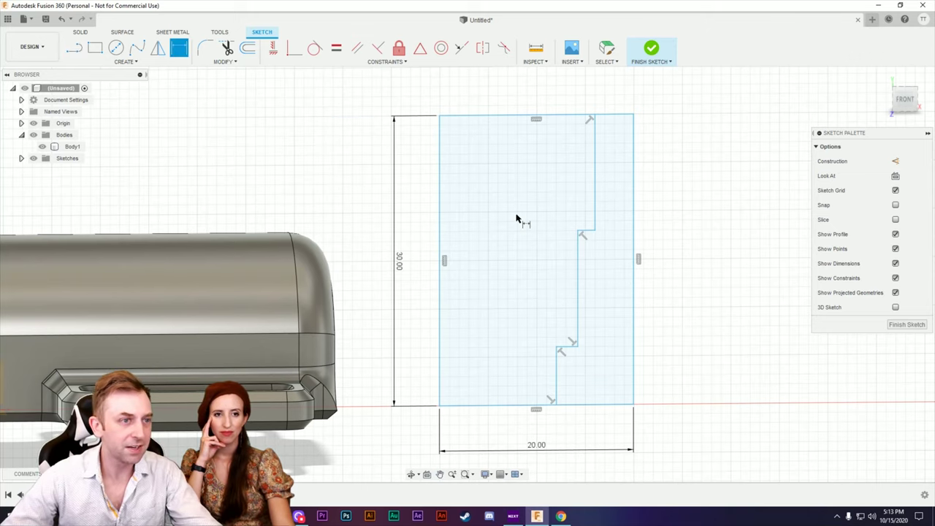
{"action": "left_click", "coordinate": [557, 380]}
{"action": "left_click", "coordinate": [633, 375]}
{"action": "scroll", "coordinate": [590, 424], "scroll_direction": "up", "scroll_amount": 2}
{"action": "scroll", "coordinate": [588, 428], "scroll_direction": "down", "scroll_amount": 3}
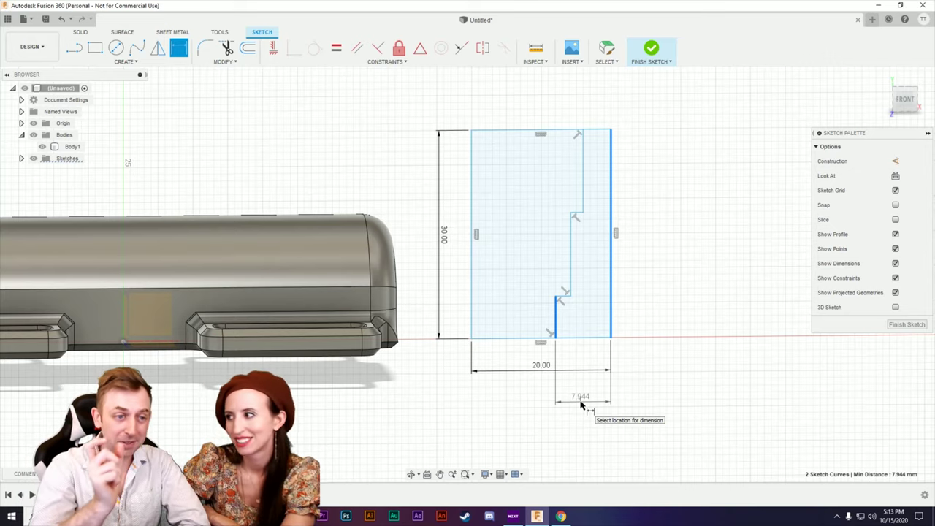
{"action": "left_click", "coordinate": [583, 404]}
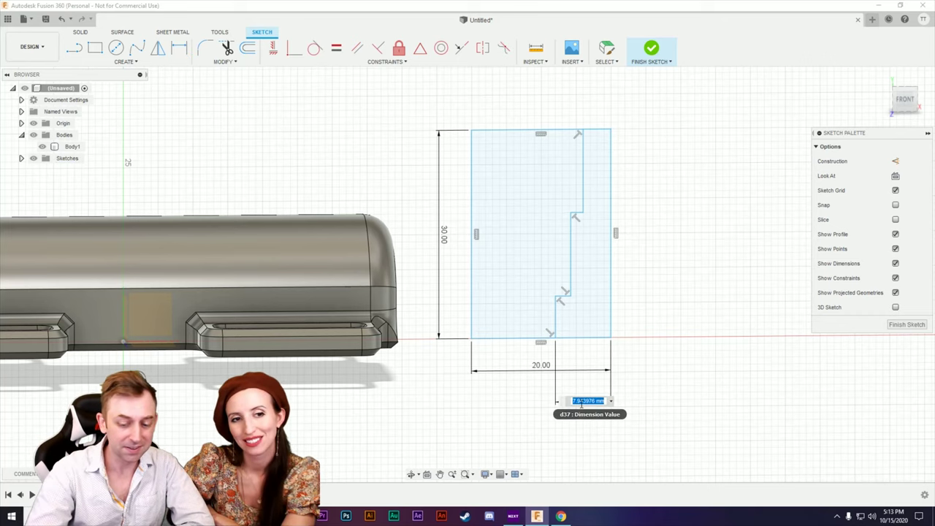
{"action": "type", "text": "5"}
{"action": "key", "text": "Return"}
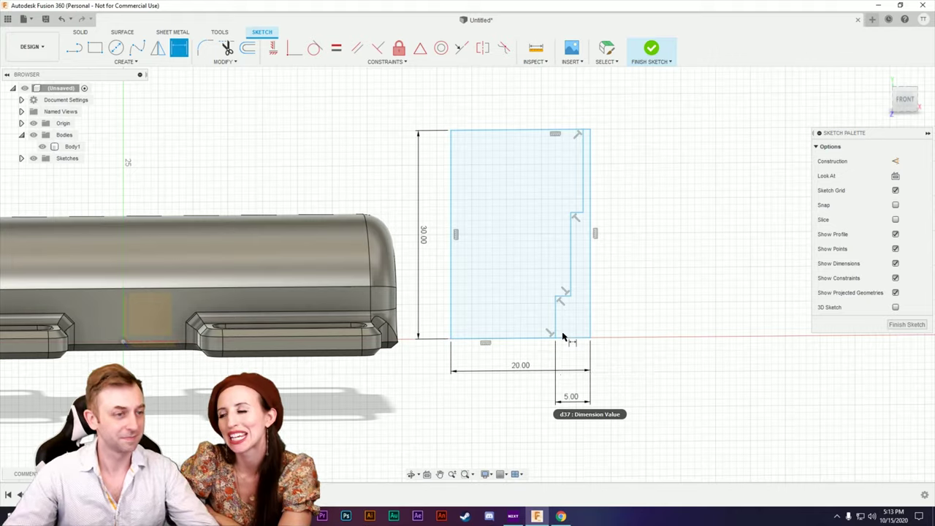
Try a 15 mm offset between the stepped line's lowest vertical segment and the rectangle's outer vertical edge.
{"action": "scroll", "coordinate": [563, 335], "scroll_direction": "up", "scroll_amount": 5}
{"action": "mouse_move", "coordinate": [663, 292]}
{"action": "middle_mouse_down"}
{"action": "mouse_move", "coordinate": [674, 290]}
{"action": "mouse_move", "coordinate": [645, 270]}
{"action": "mouse_move", "coordinate": [631, 235]}
{"action": "middle_mouse_up"}
{"action": "double_click", "coordinate": [535, 428]}
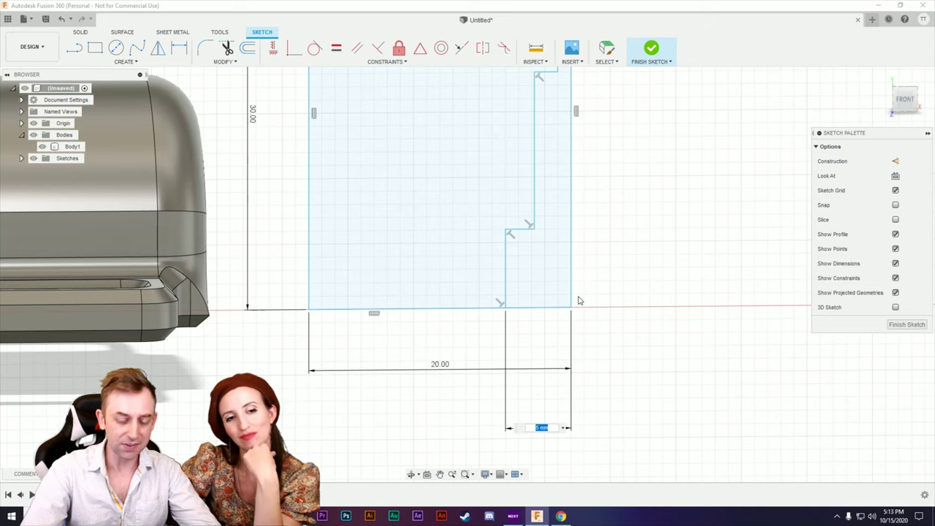
{"action": "type", "text": "15"}
{"action": "key", "text": "Return"}
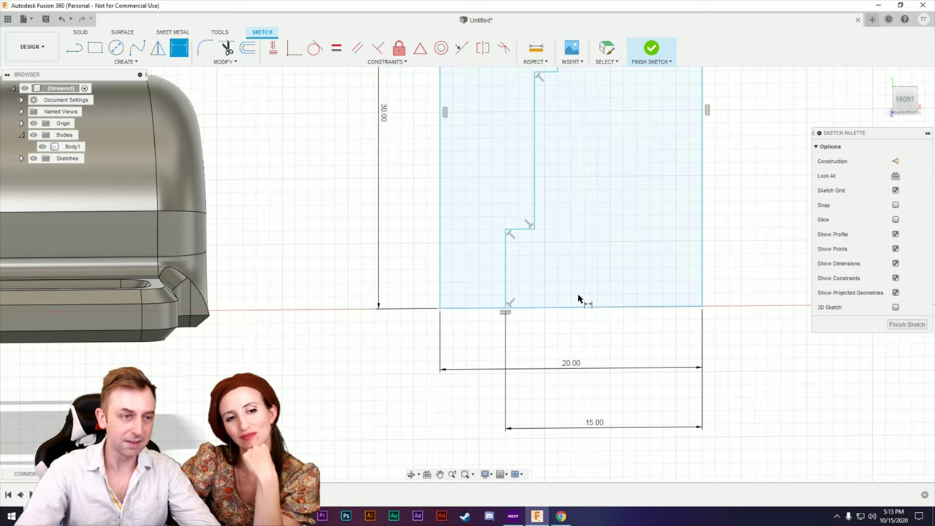
Set the offset dimension of the stepped line's lowest vertical segment to 10/2 mm.
{"action": "double_click", "coordinate": [599, 427]}
{"action": "type", "text": "10/2"}
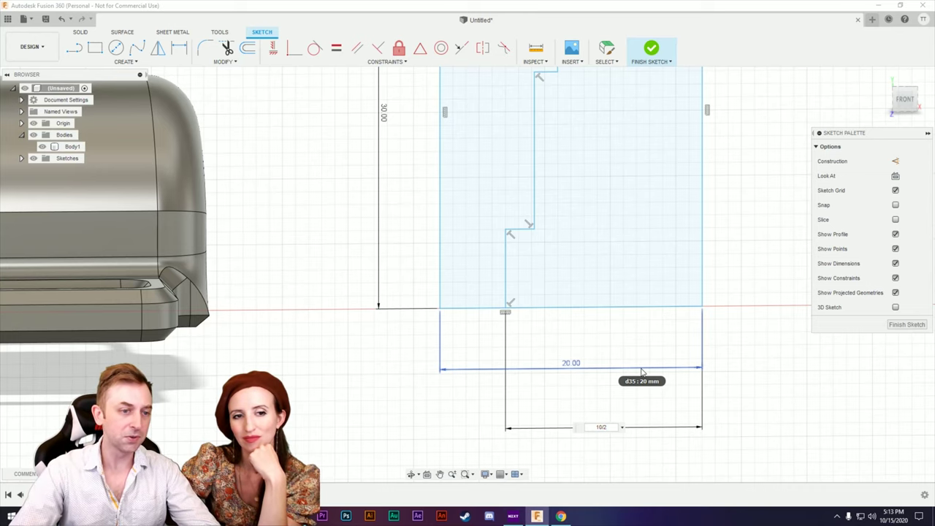
{"action": "key", "text": "Return"}
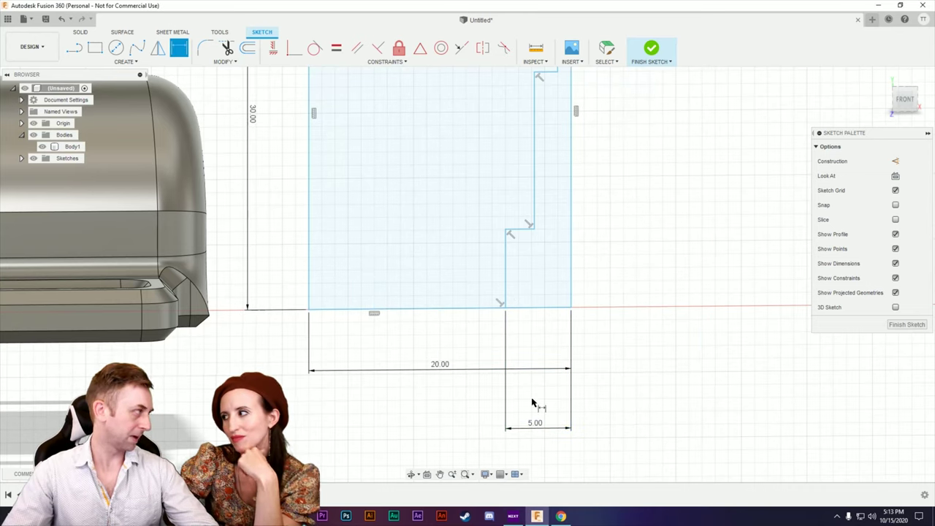
Dimension the middle vertical segment of the stepped line 7/2 mm from the rectangle's outer vertical edge.
{"action": "scroll", "coordinate": [544, 271], "scroll_direction": "down", "scroll_amount": 3}
{"action": "scroll", "coordinate": [547, 271], "scroll_direction": "up", "scroll_amount": 3}
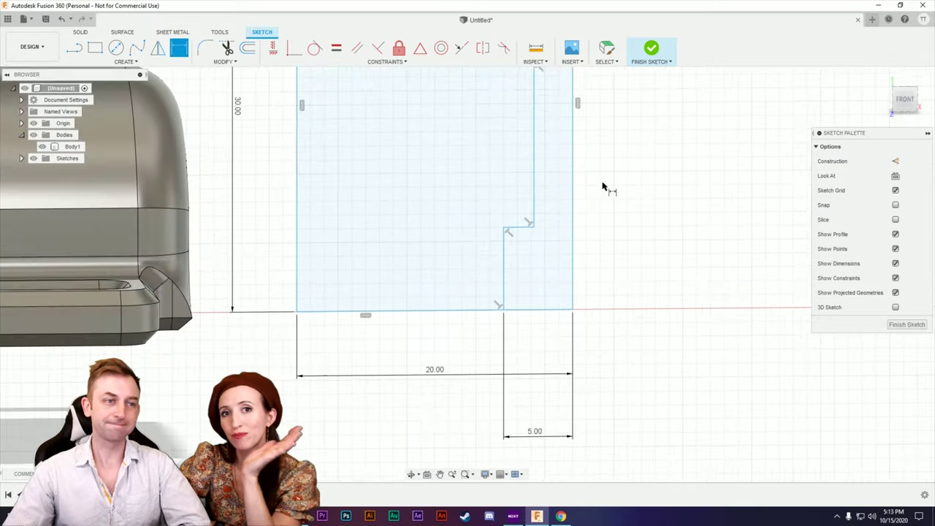
{"action": "mouse_move", "coordinate": [603, 188]}
{"action": "middle_mouse_down"}
{"action": "mouse_move", "coordinate": [606, 273]}
{"action": "mouse_move", "coordinate": [586, 282]}
{"action": "mouse_move", "coordinate": [620, 237]}
{"action": "mouse_move", "coordinate": [624, 209]}
{"action": "mouse_move", "coordinate": [605, 207]}
{"action": "mouse_move", "coordinate": [584, 225]}
{"action": "middle_mouse_up"}
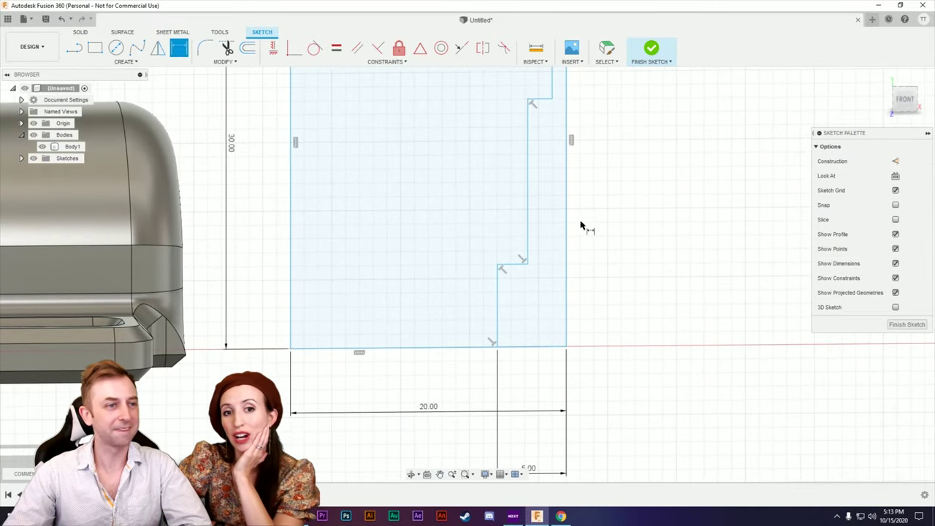
{"action": "left_click", "coordinate": [527, 218]}
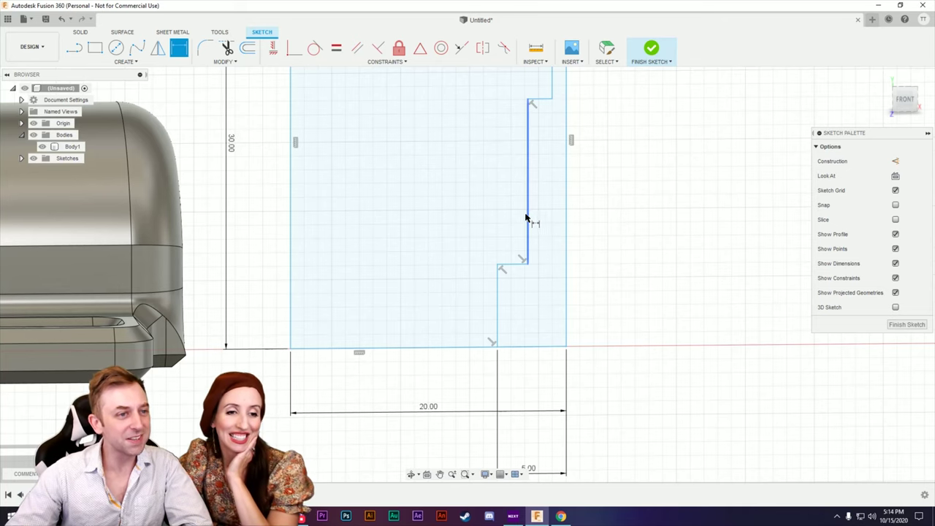
{"action": "left_click", "coordinate": [567, 228]}
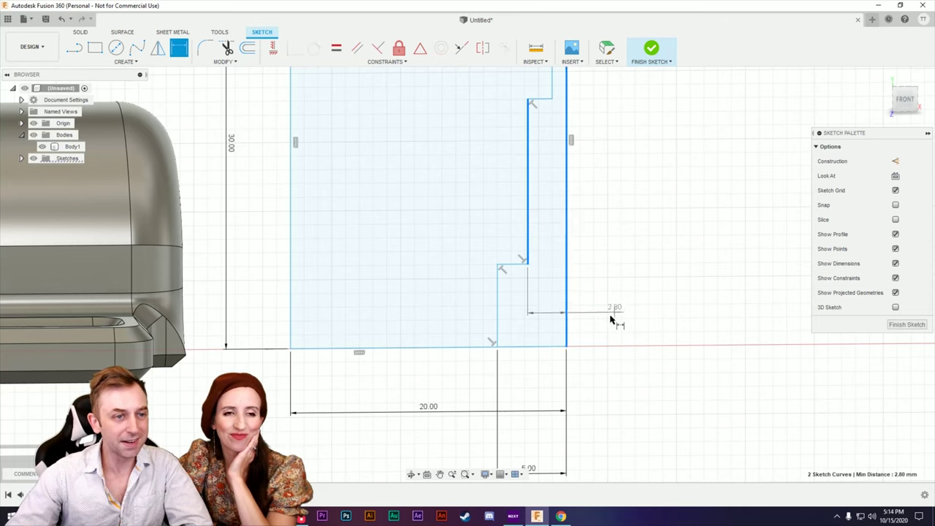
{"action": "left_click", "coordinate": [548, 384]}
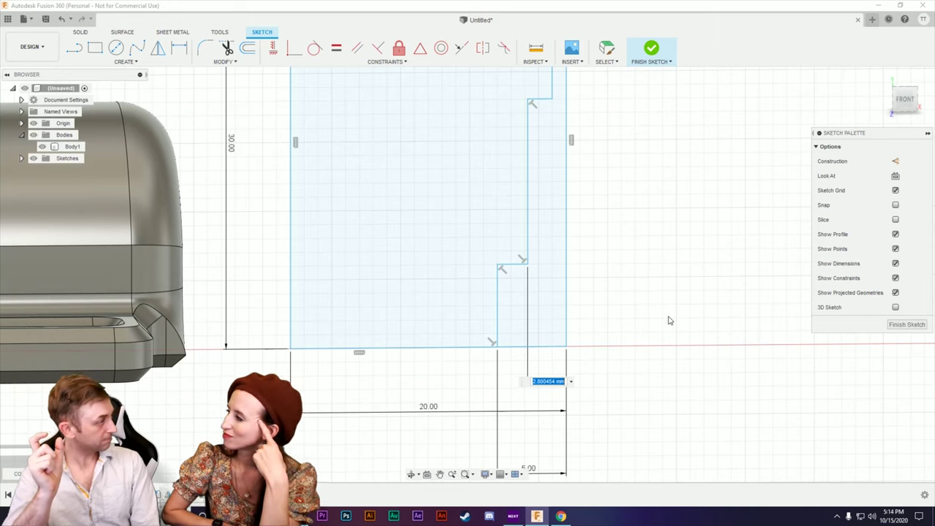
{"action": "type", "text": "7/2"}
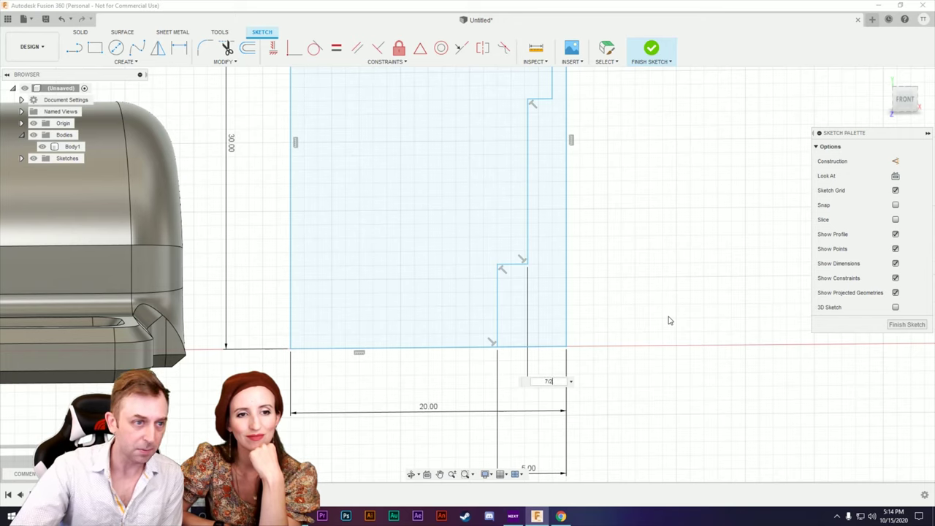
{"action": "key", "text": "Return"}
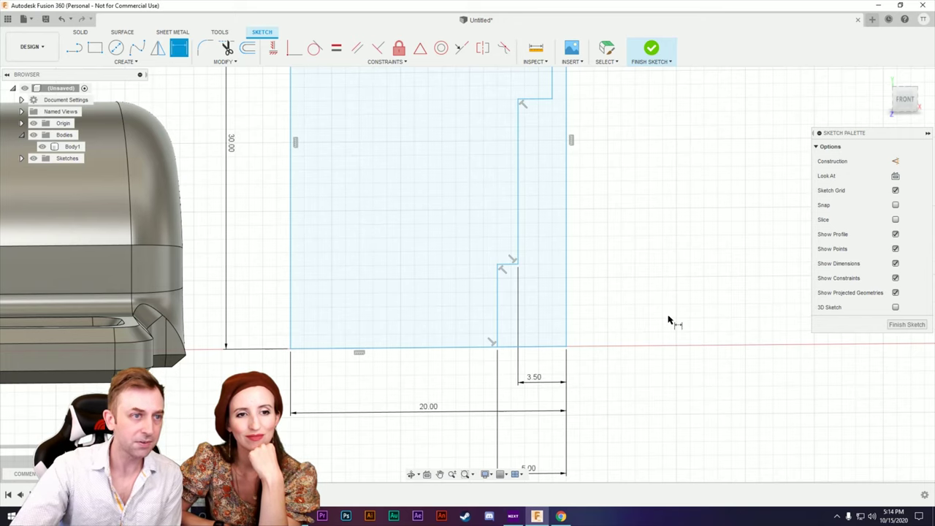
Dimension the uppermost vertical segment of the stepped line.
{"action": "mouse_move", "coordinate": [631, 234]}
{"action": "middle_mouse_down"}
{"action": "mouse_move", "coordinate": [603, 378]}
{"action": "mouse_move", "coordinate": [611, 388]}
{"action": "middle_mouse_up"}
{"action": "key", "text": "d"}
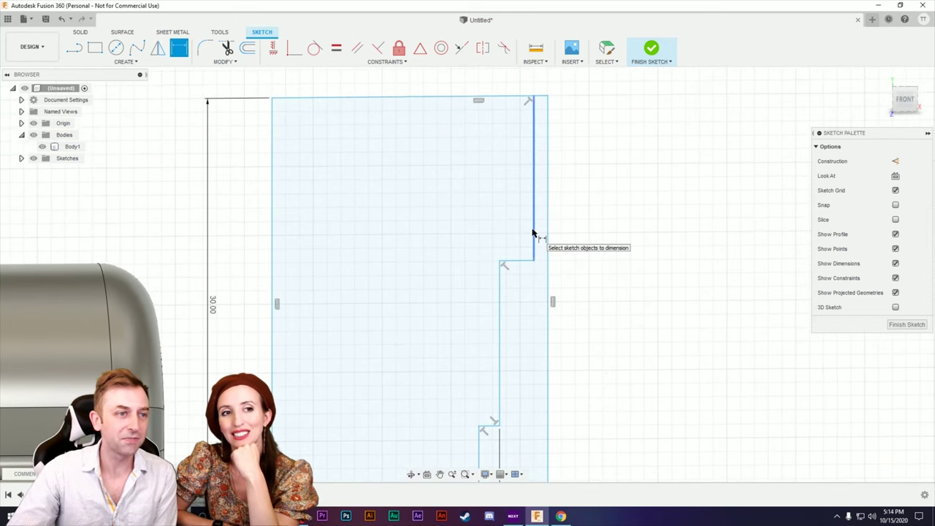
{"action": "left_click", "coordinate": [534, 234]}
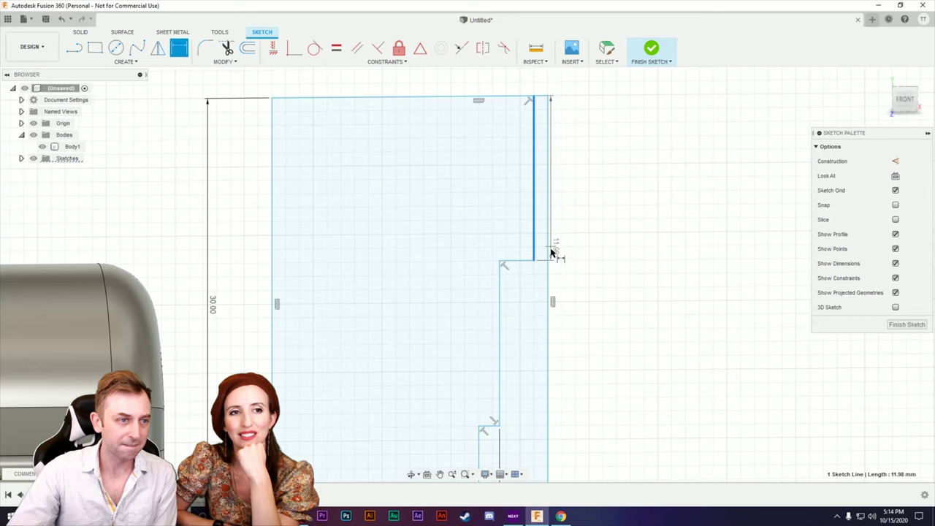
{"action": "scroll", "coordinate": [560, 302], "scroll_direction": "up", "scroll_amount": 2}
{"action": "scroll", "coordinate": [636, 355], "scroll_direction": "down", "scroll_amount": 4}
{"action": "mouse_move", "coordinate": [637, 355]}
{"action": "middle_mouse_down"}
{"action": "mouse_move", "coordinate": [644, 193]}
{"action": "mouse_move", "coordinate": [616, 319]}
{"action": "middle_mouse_up"}
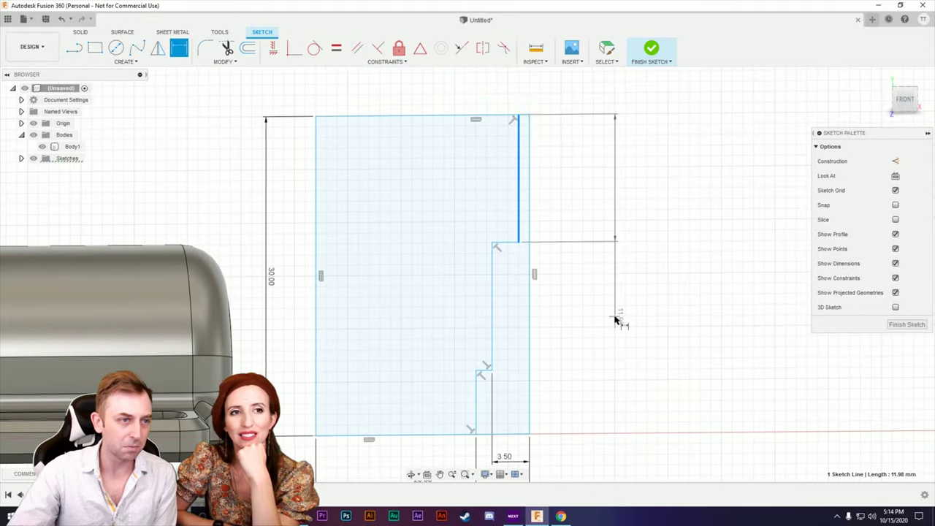
Dimension the uppermost vertical step line 5/2 (2.5 mm) from the rectangle's right edge and finish the sketch.
{"action": "left_click", "coordinate": [530, 215]}
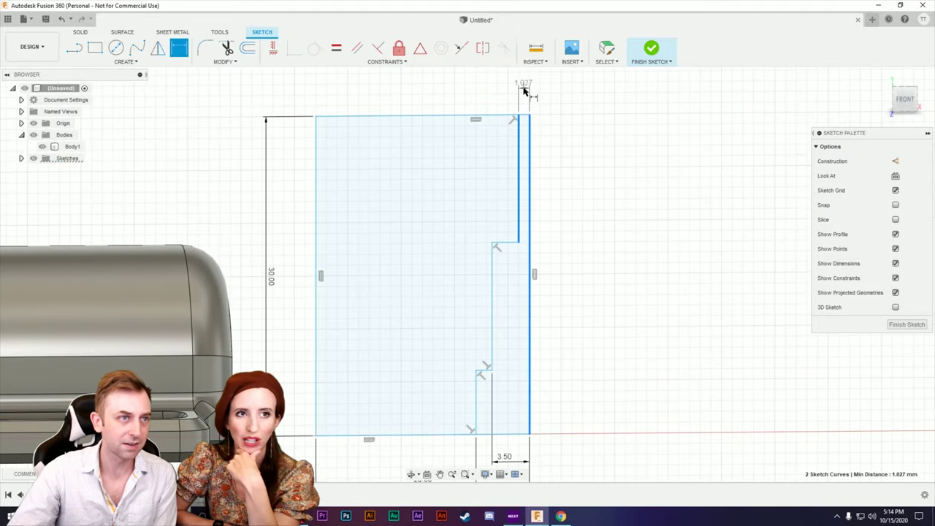
{"action": "left_click", "coordinate": [526, 89]}
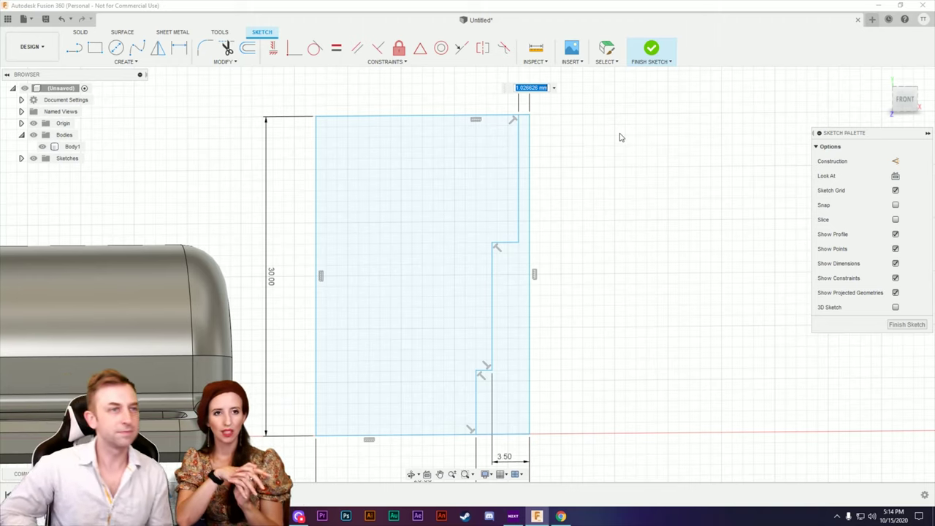
{"action": "type", "text": "5"}
{"action": "key", "text": "Return"}
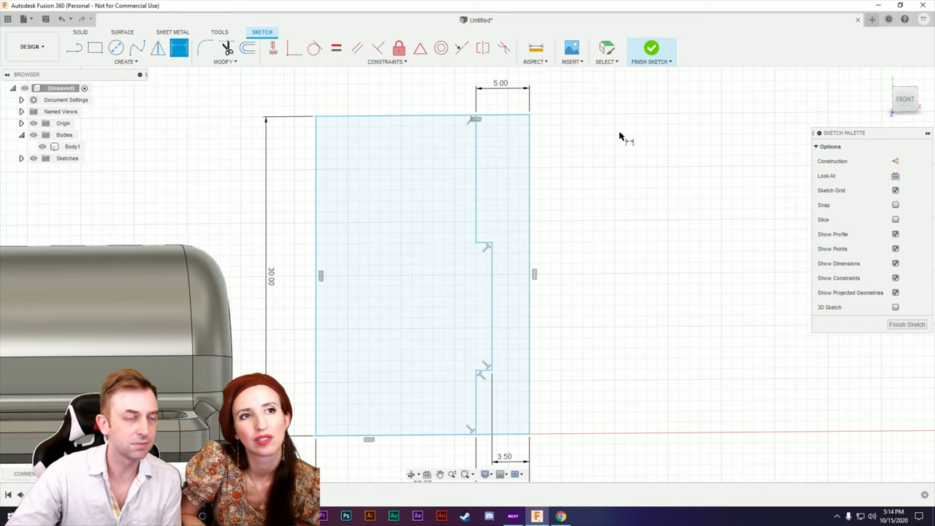
{"action": "double_click", "coordinate": [501, 87]}
{"action": "type", "text": "5"}
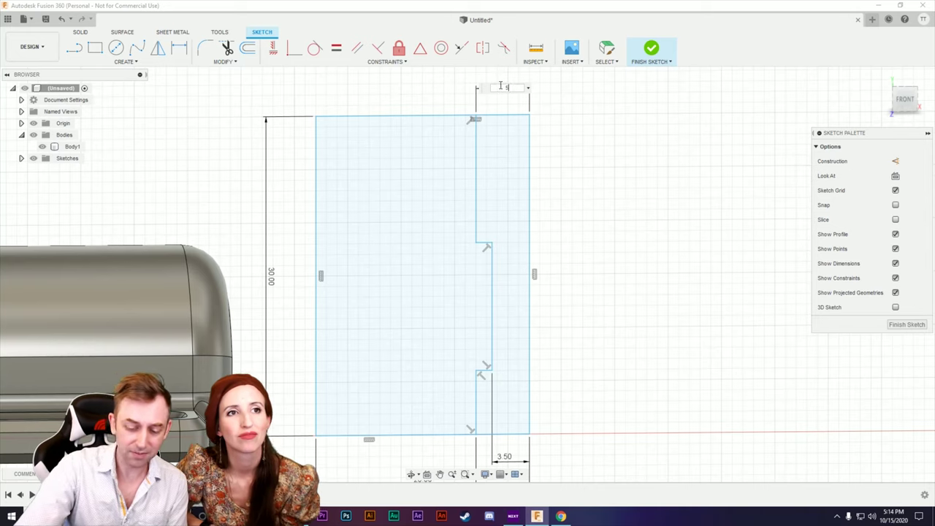
{"action": "type", "text": "/2"}
{"action": "key", "text": "Return"}
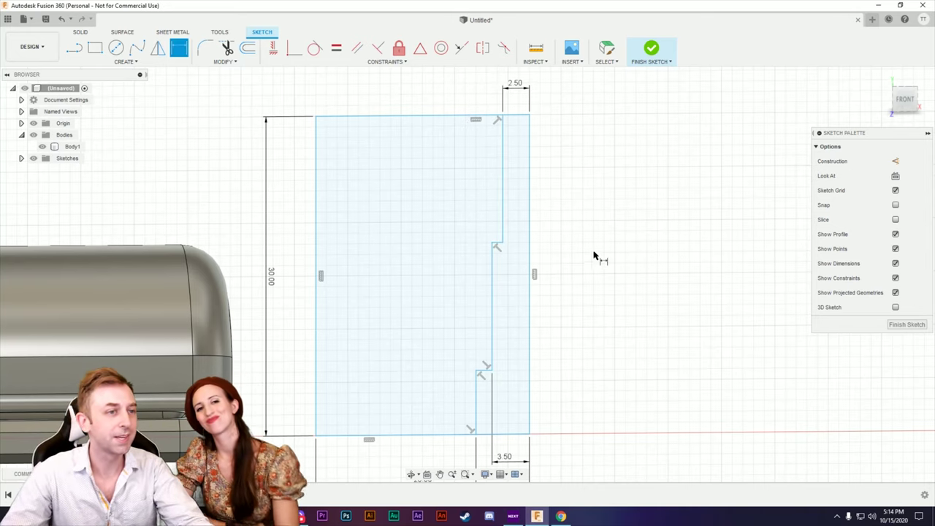
{"action": "scroll", "coordinate": [580, 259], "scroll_direction": "down", "scroll_amount": 3}
{"action": "middle_click_drag", "start_coordinate": [578, 351], "coordinate": [601, 329]}
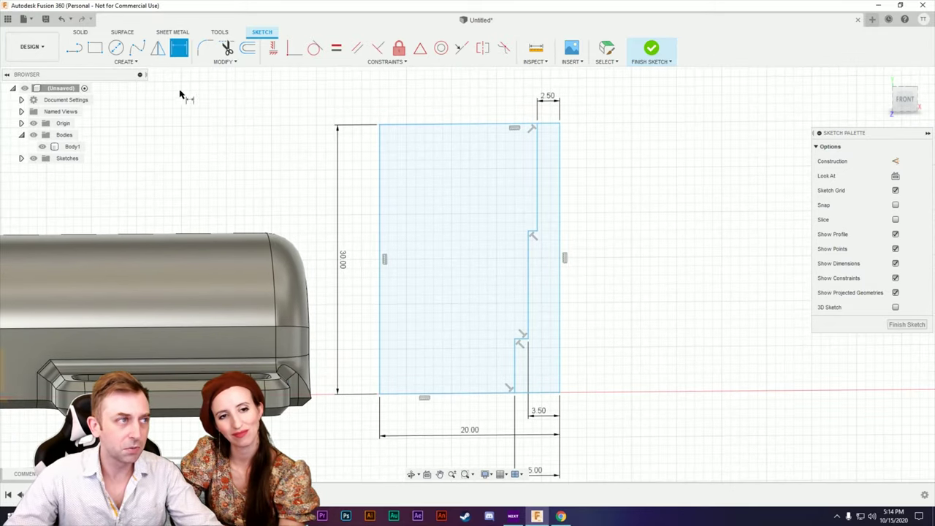
{"action": "left_click", "coordinate": [646, 50]}
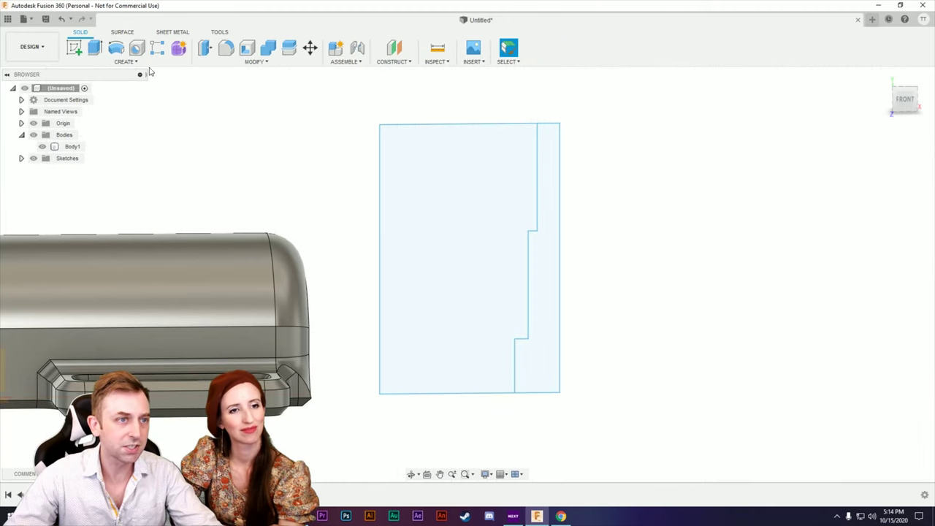
Revolve the narrow stepped profile 360 degrees about the rectangle's right edge as a new body.
{"action": "left_click", "coordinate": [117, 50]}
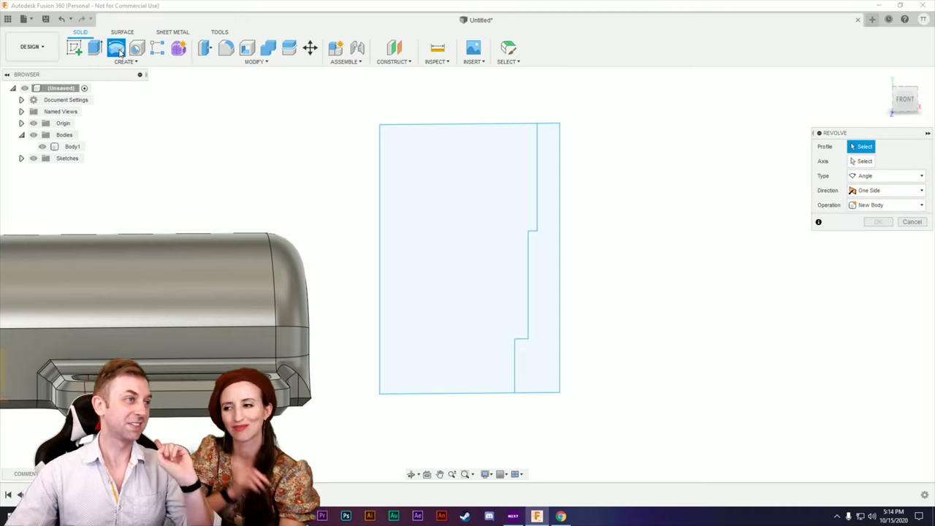
{"action": "left_click", "coordinate": [542, 287]}
{"action": "left_click", "coordinate": [863, 162]}
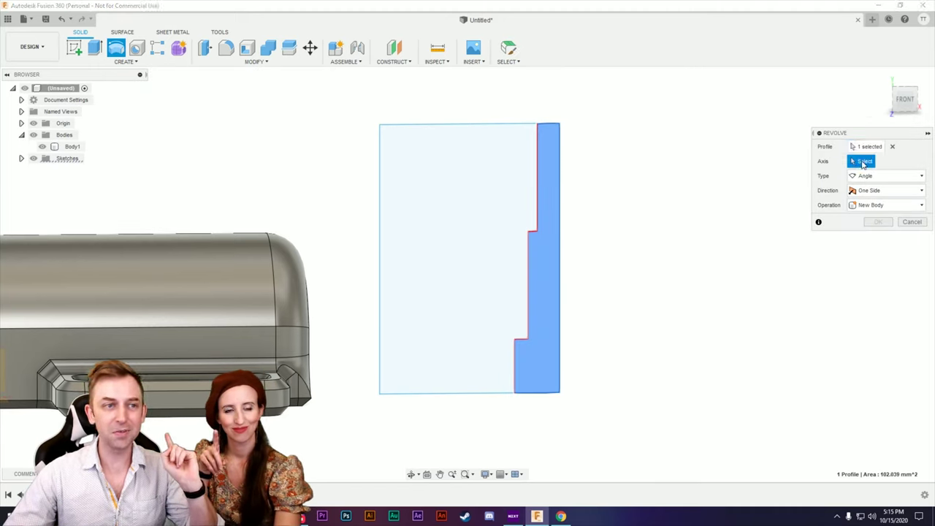
{"action": "left_click", "coordinate": [560, 268]}
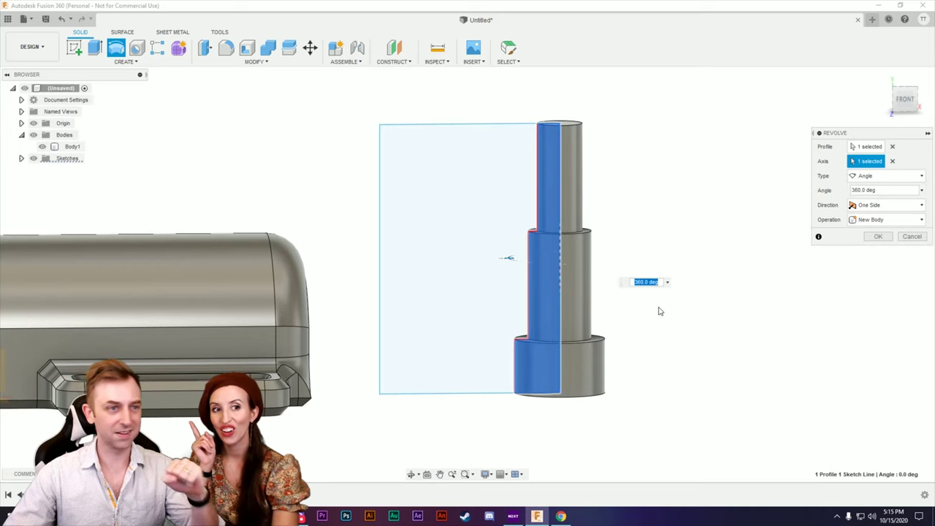
{"action": "middle_click_drag", "start_coordinate": [664, 324], "coordinate": [623, 311], "text": "shift"}
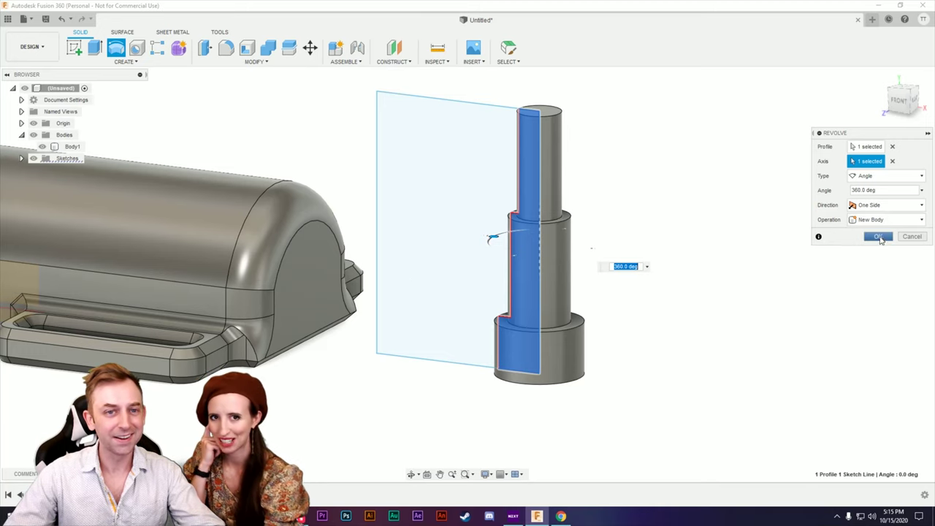
{"action": "left_click", "coordinate": [879, 236]}
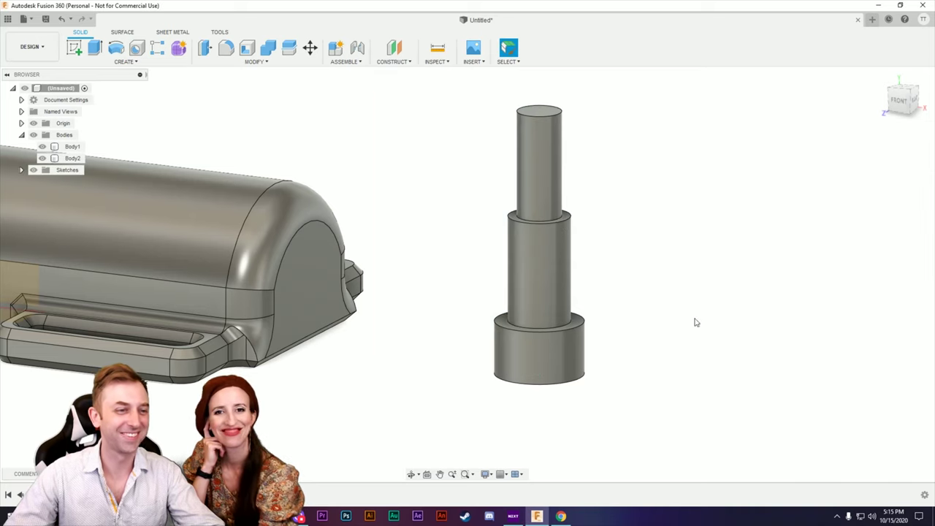
{"action": "mouse_move", "coordinate": [689, 318]}
{"action": "middle_mouse_down", "text": "shift"}
{"action": "mouse_move", "coordinate": [658, 334]}
{"action": "mouse_move", "coordinate": [625, 310]}
{"action": "mouse_move", "coordinate": [676, 316]}
{"action": "middle_mouse_up", "text": "shift"}
{"action": "key", "text": "Escape"}
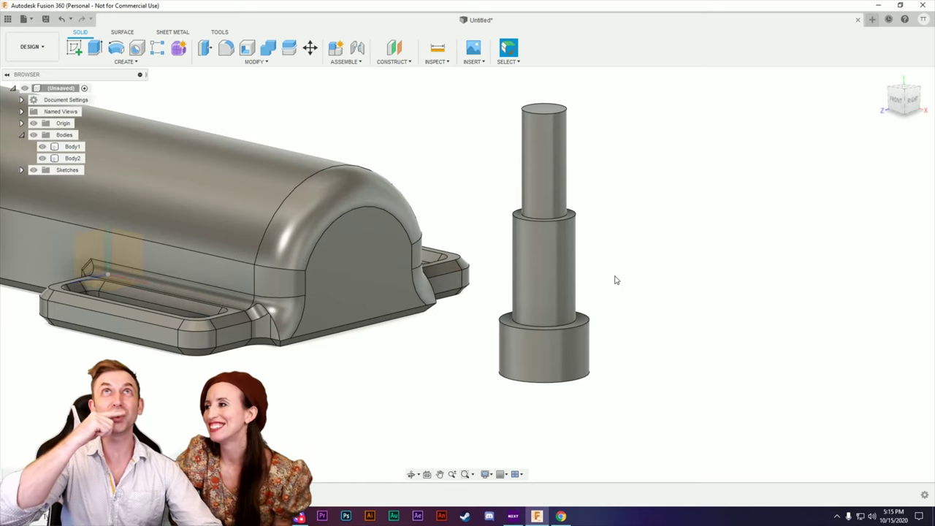
{"action": "middle_click_drag", "start_coordinate": [645, 246], "coordinate": [697, 285], "text": "shift"}
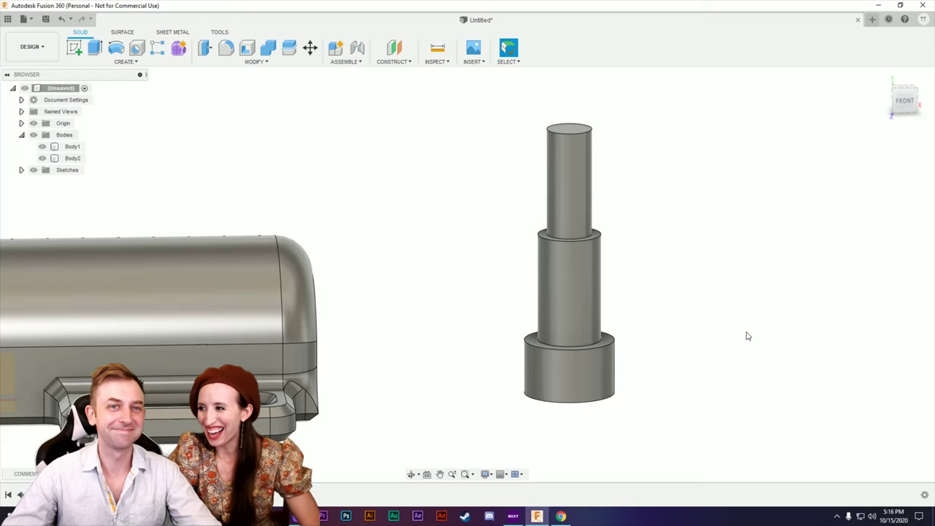
{"action": "middle_click_drag", "start_coordinate": [707, 331], "coordinate": [540, 355], "text": "shift"}
Try to tilt the stepped cylinder body 30 degrees about the X axis, pivoting at its base face.
{"action": "left_click", "coordinate": [452, 356]}
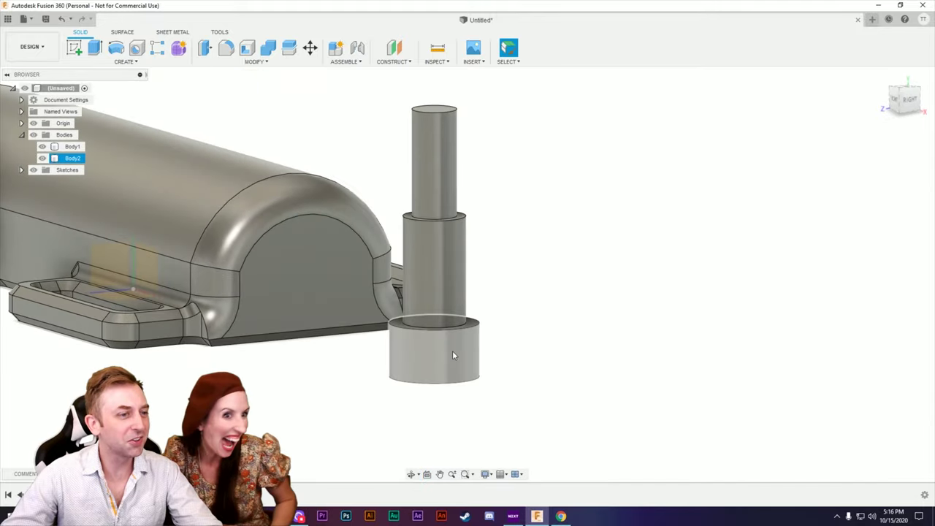
{"action": "key", "text": "m"}
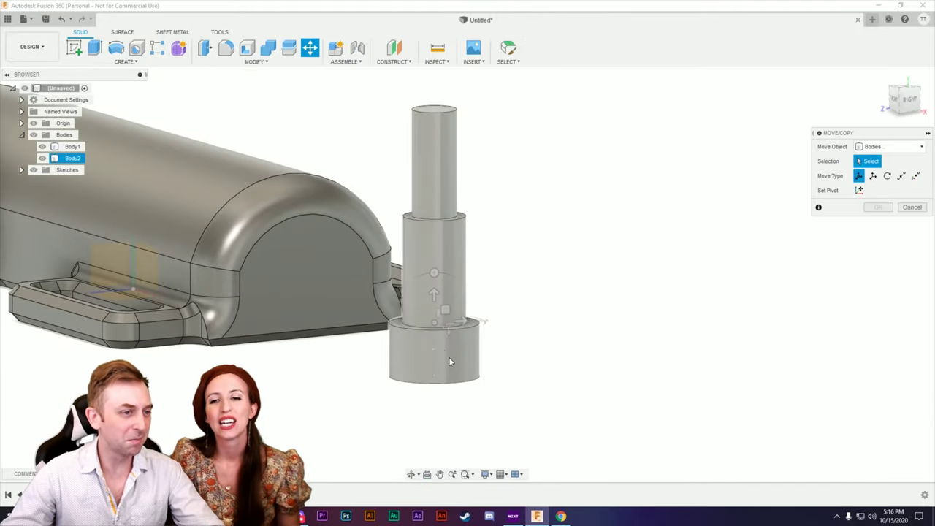
{"action": "left_click", "coordinate": [469, 396]}
{"action": "middle_click_drag", "start_coordinate": [470, 397], "coordinate": [476, 380], "text": "shift"}
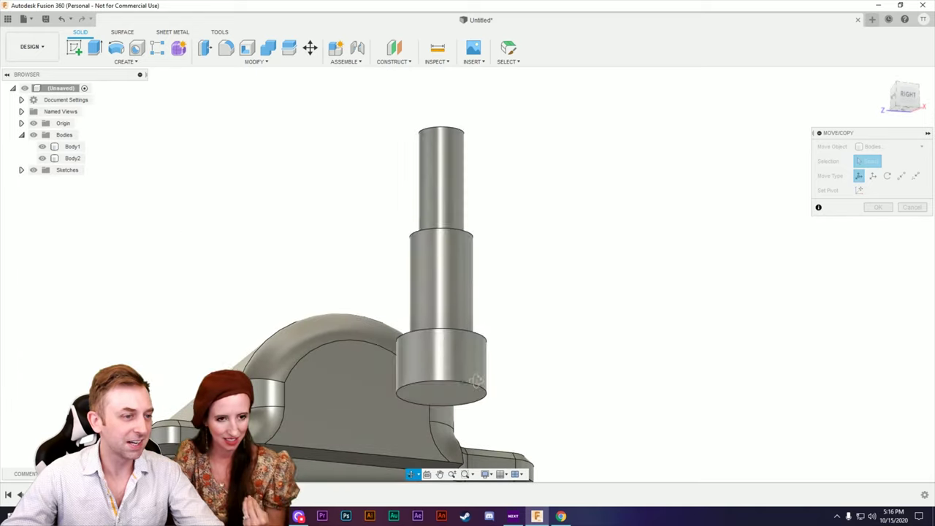
{"action": "middle_click_drag", "start_coordinate": [482, 424], "coordinate": [555, 382]}
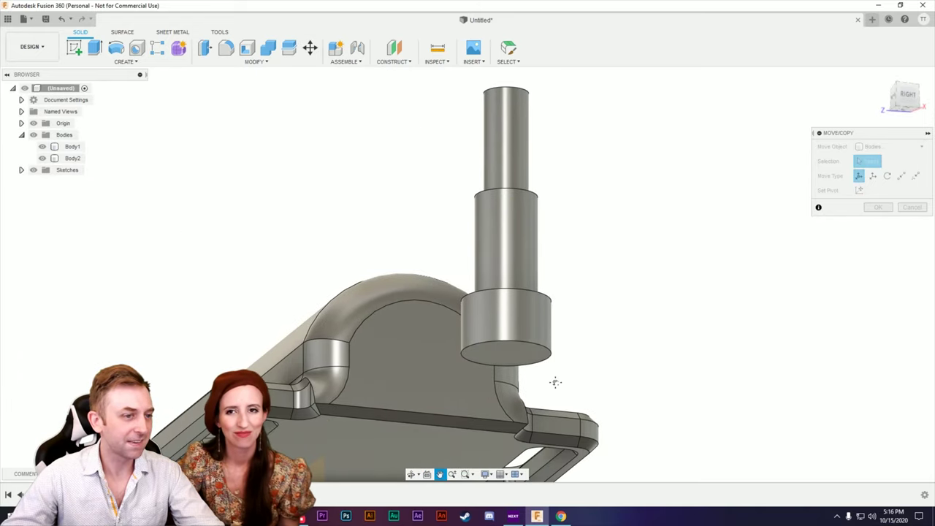
{"action": "left_click", "coordinate": [509, 358]}
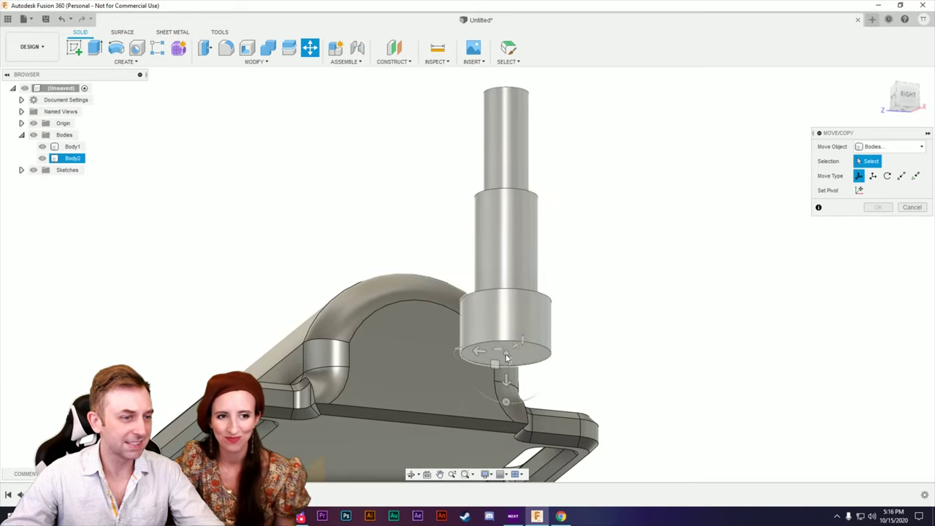
{"action": "left_click", "coordinate": [506, 403]}
{"action": "left_click_drag", "start_coordinate": [505, 403], "coordinate": [530, 397]}
Try to move the tilted stepped body onto the rounded housing with offsets of -20 mm in Z, -48 mm in X and 5 mm in Z.
{"action": "middle_click_drag", "start_coordinate": [609, 266], "coordinate": [602, 280], "text": "shift"}
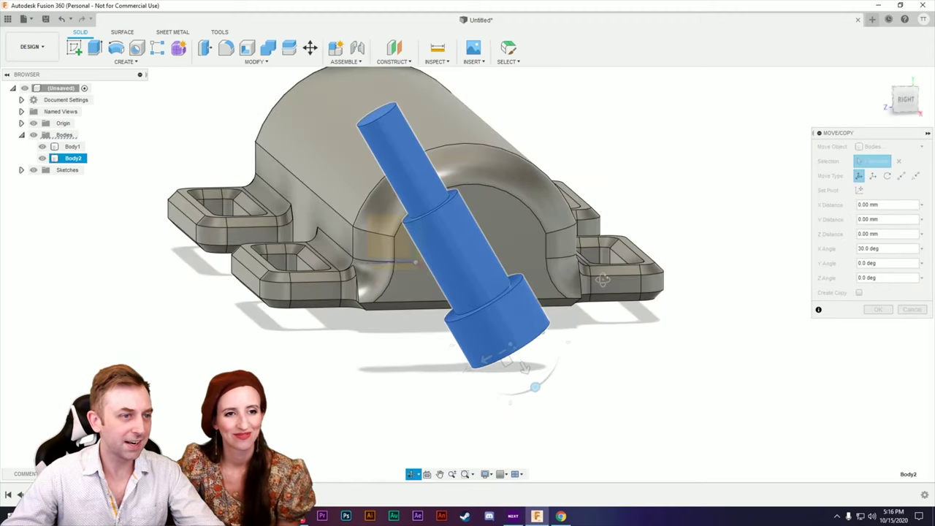
{"action": "left_click_drag", "start_coordinate": [525, 365], "coordinate": [434, 215]}
{"action": "middle_click_drag", "start_coordinate": [434, 215], "coordinate": [774, 256], "text": "shift"}
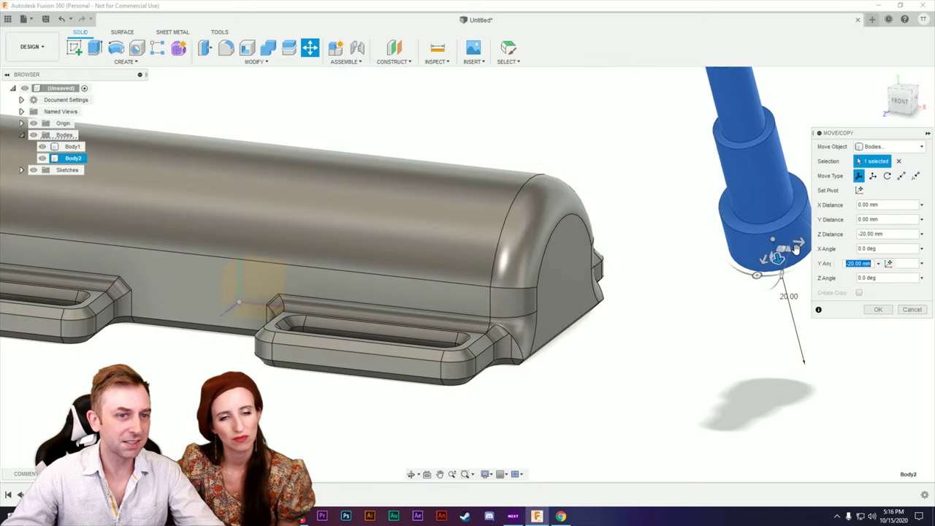
{"action": "left_click_drag", "start_coordinate": [786, 248], "coordinate": [394, 195]}
{"action": "middle_click_drag", "start_coordinate": [394, 196], "coordinate": [474, 357], "text": "shift"}
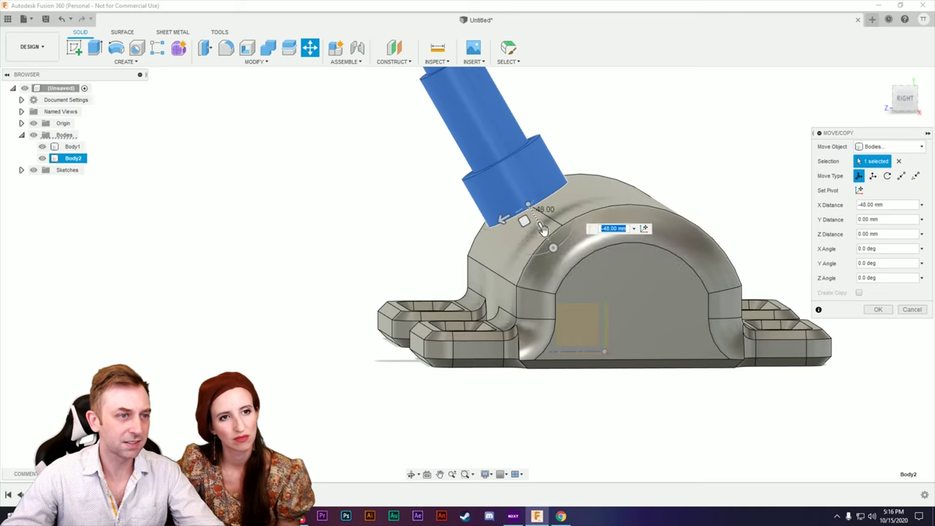
{"action": "left_click_drag", "start_coordinate": [543, 228], "coordinate": [564, 268]}
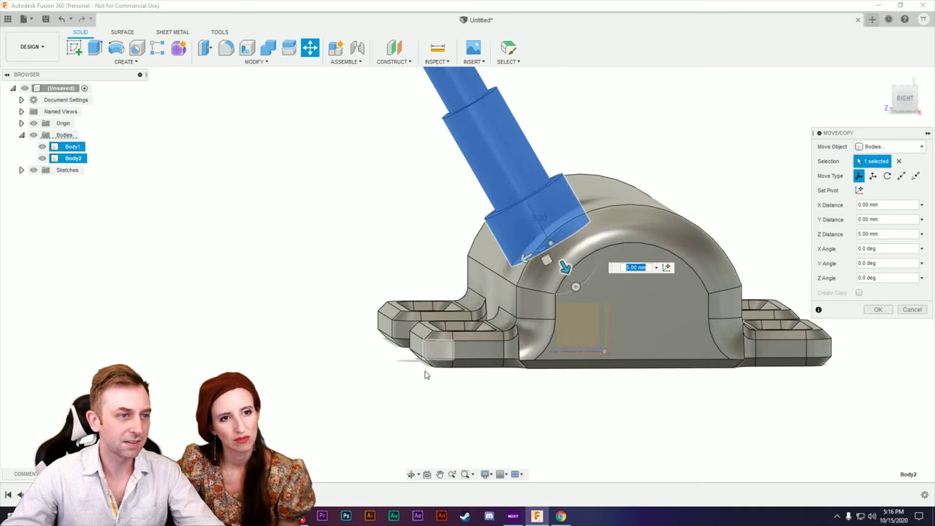
Examine how the base of the tilted stepped body meets the curved side of the housing.
{"action": "middle_click_drag", "start_coordinate": [484, 375], "coordinate": [487, 401], "text": "shift"}
{"action": "scroll", "coordinate": [497, 370], "scroll_direction": "down", "scroll_amount": 4}
{"action": "middle_click_drag", "start_coordinate": [507, 367], "coordinate": [537, 412], "text": "shift"}
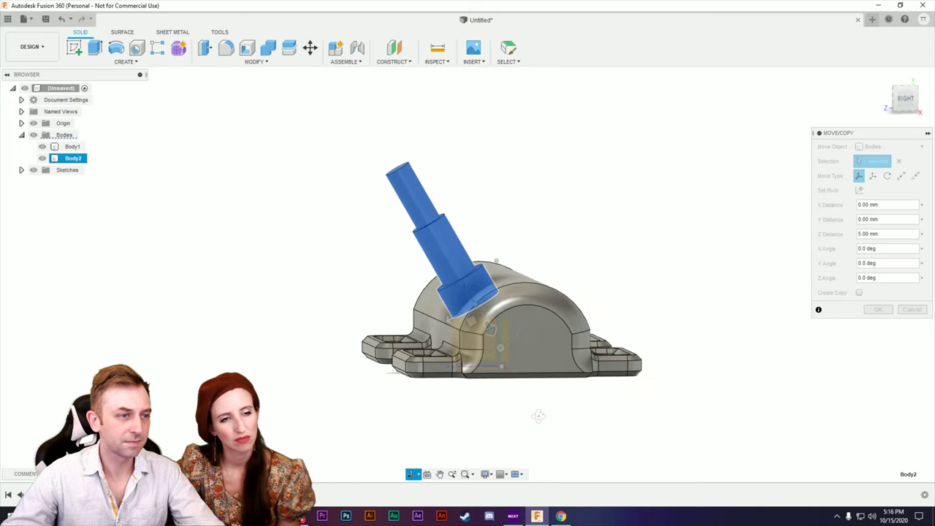
{"action": "scroll", "coordinate": [520, 409], "scroll_direction": "up", "scroll_amount": 2}
{"action": "scroll", "coordinate": [520, 409], "scroll_direction": "up", "scroll_amount": 1}
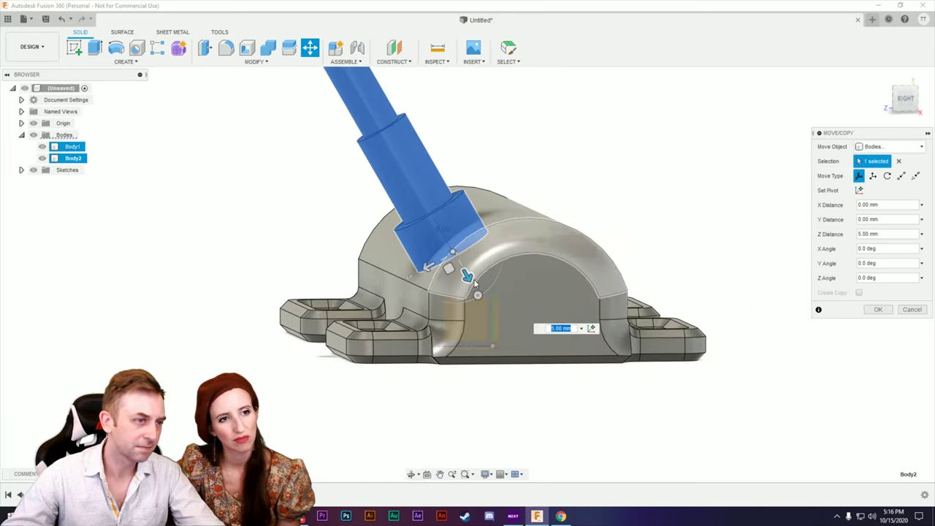
{"action": "middle_click_drag", "start_coordinate": [520, 409], "coordinate": [573, 383], "text": "shift"}
{"action": "scroll", "coordinate": [573, 384], "scroll_direction": "down", "scroll_amount": 2}
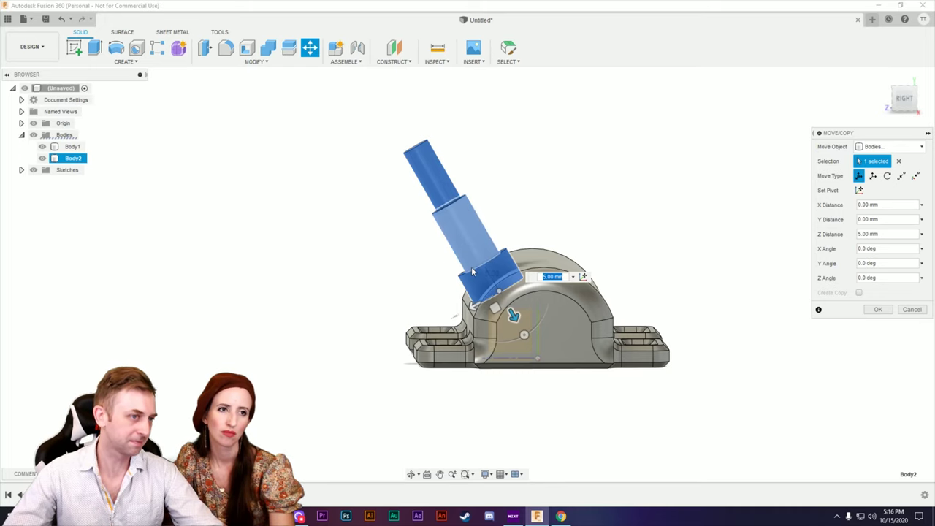
{"action": "middle_click_drag", "start_coordinate": [399, 394], "coordinate": [355, 385], "text": "shift"}
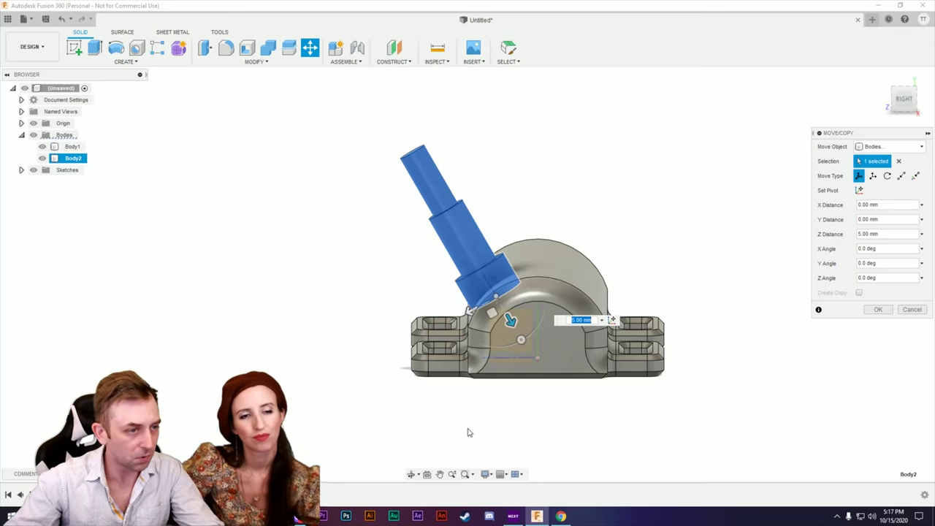
Keep the stepped body's tilt and accept its trial placement on the housing.
{"action": "middle_click_drag", "start_coordinate": [495, 438], "coordinate": [507, 440], "text": "shift"}
{"action": "mouse_move", "coordinate": [545, 348]}
{"action": "left_mouse_down"}
{"action": "mouse_move", "coordinate": [536, 352]}
{"action": "mouse_move", "coordinate": [547, 344]}
{"action": "left_mouse_up"}
{"action": "middle_click_drag", "start_coordinate": [548, 345], "coordinate": [569, 390], "text": "shift"}
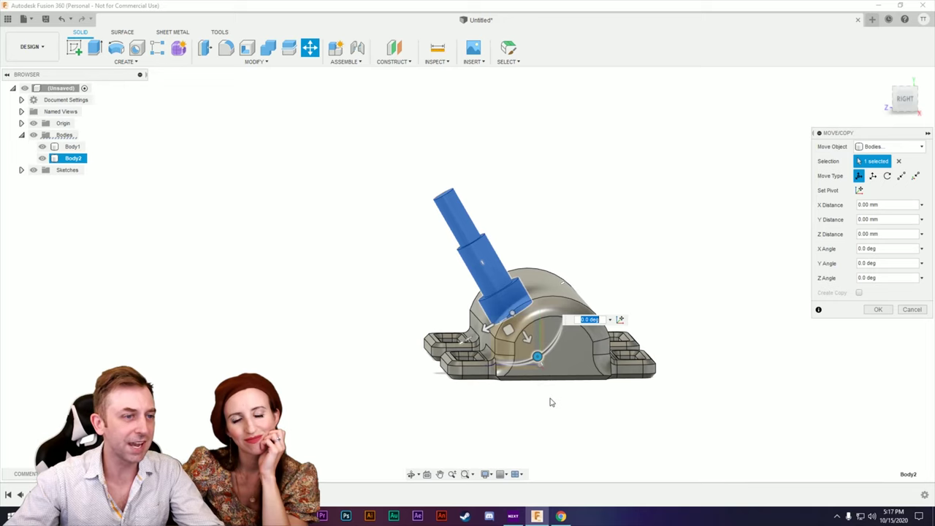
{"action": "scroll", "coordinate": [551, 400], "scroll_direction": "up", "scroll_amount": 4}
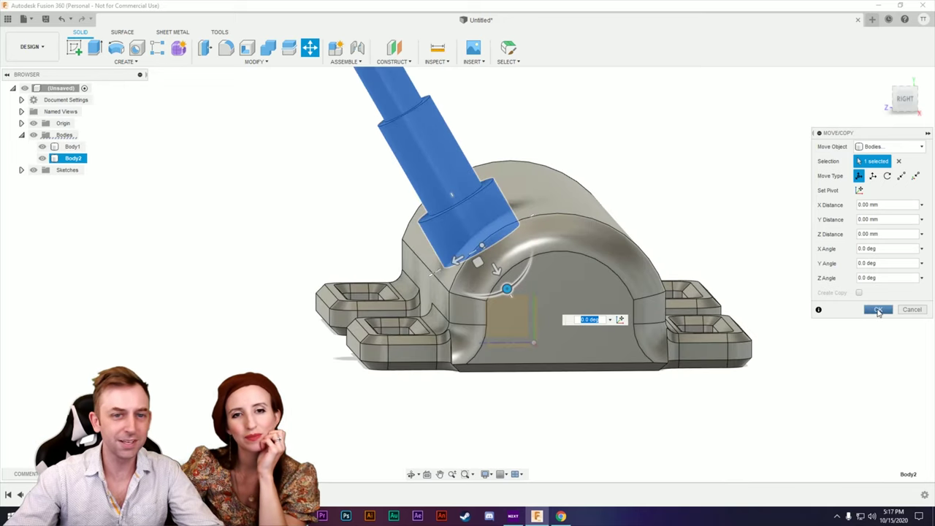
{"action": "left_click", "coordinate": [879, 310]}
Inspect the stepped body in place on the housing and undo its move.
{"action": "middle_click_drag", "start_coordinate": [580, 419], "coordinate": [555, 435], "text": "shift"}
{"action": "scroll", "coordinate": [574, 426], "scroll_direction": "up", "scroll_amount": 2}
{"action": "scroll", "coordinate": [557, 432], "scroll_direction": "down", "scroll_amount": 5}
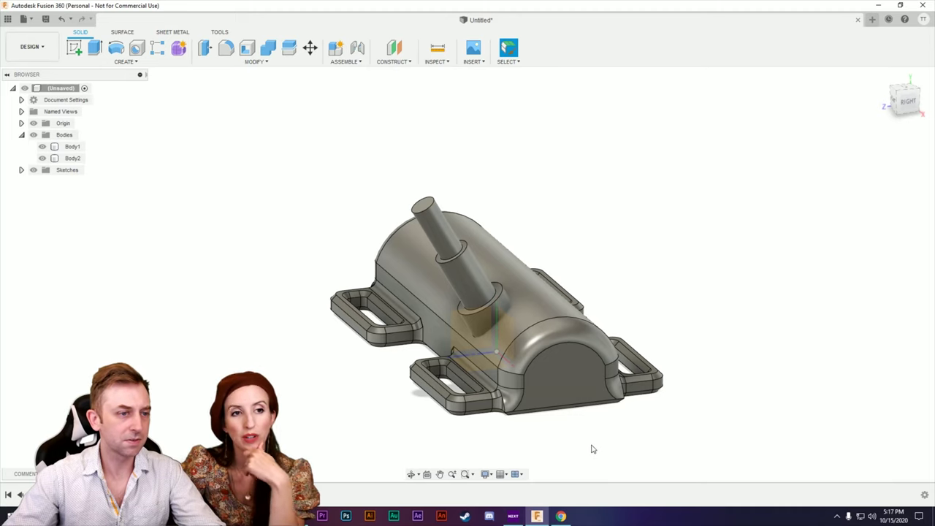
{"action": "key", "text": "ctrl+z"}
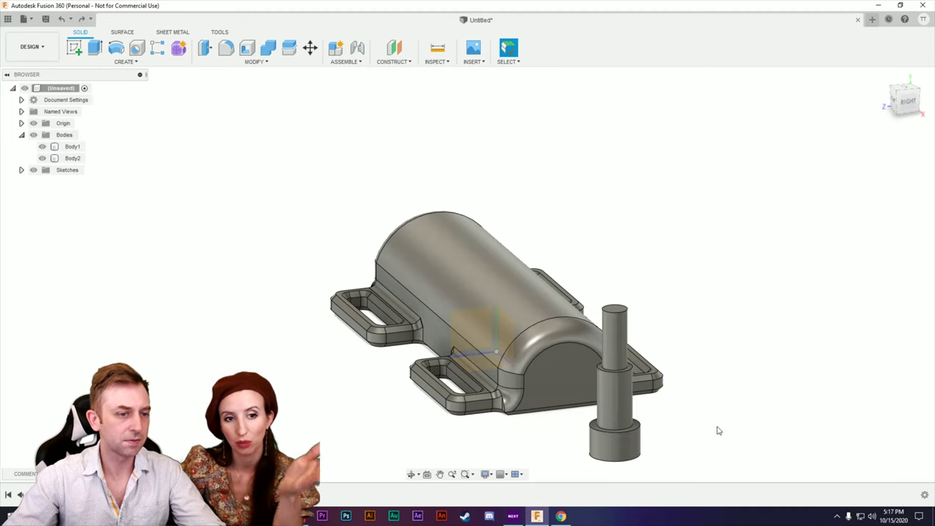
Examine the upright stepped cylinder up close and its size relative to the housing.
{"action": "middle_click_drag", "start_coordinate": [714, 429], "coordinate": [659, 348], "text": "shift"}
{"action": "scroll", "coordinate": [658, 348], "scroll_direction": "up", "scroll_amount": 5}
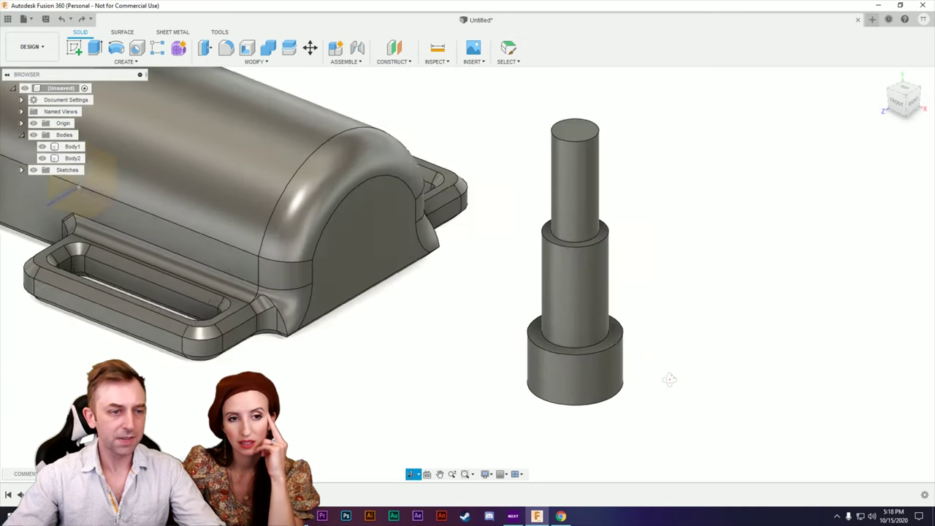
{"action": "scroll", "coordinate": [646, 380], "scroll_direction": "up", "scroll_amount": 3}
{"action": "scroll", "coordinate": [658, 347], "scroll_direction": "down", "scroll_amount": 2}
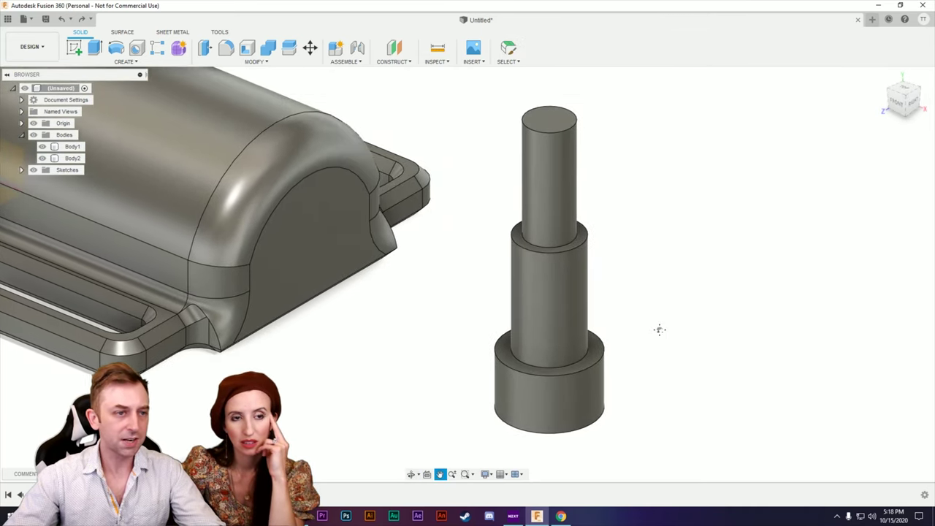
{"action": "left_click", "coordinate": [572, 379]}
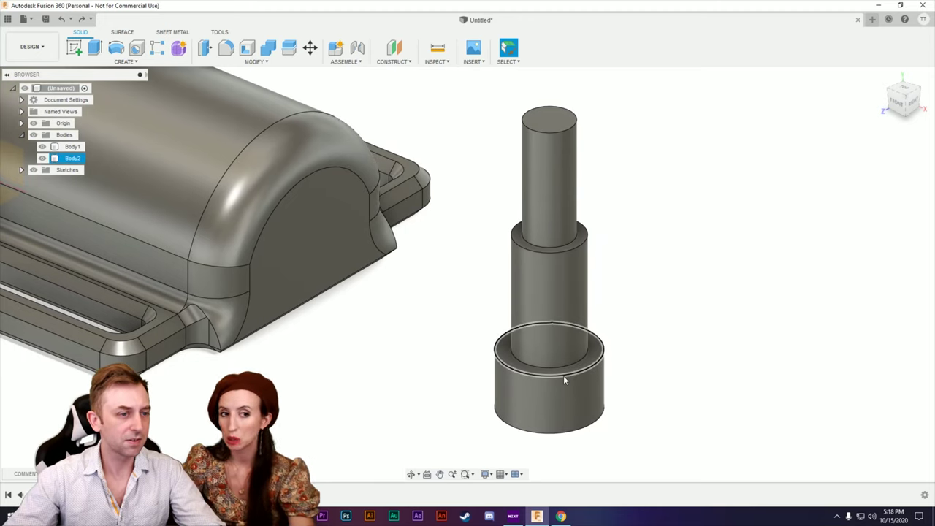
{"action": "left_click", "coordinate": [682, 378]}
{"action": "middle_click_drag", "start_coordinate": [682, 378], "coordinate": [654, 366], "text": "shift"}
{"action": "scroll", "coordinate": [655, 371], "scroll_direction": "up", "scroll_amount": 3}
{"action": "scroll", "coordinate": [657, 373], "scroll_direction": "down", "scroll_amount": 6}
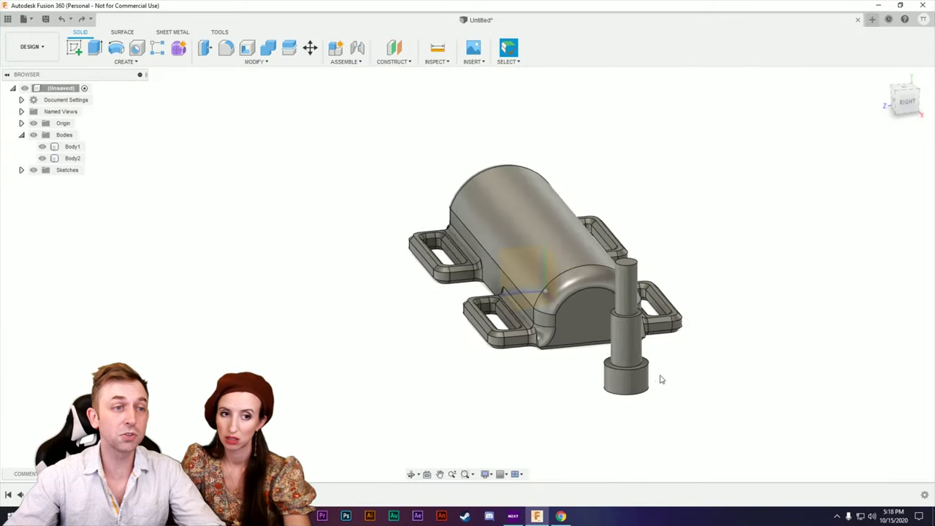
Examine the wide base section of the stepped cylinder and its lowest shoulder from several distances and angles.
{"action": "left_click", "coordinate": [654, 384]}
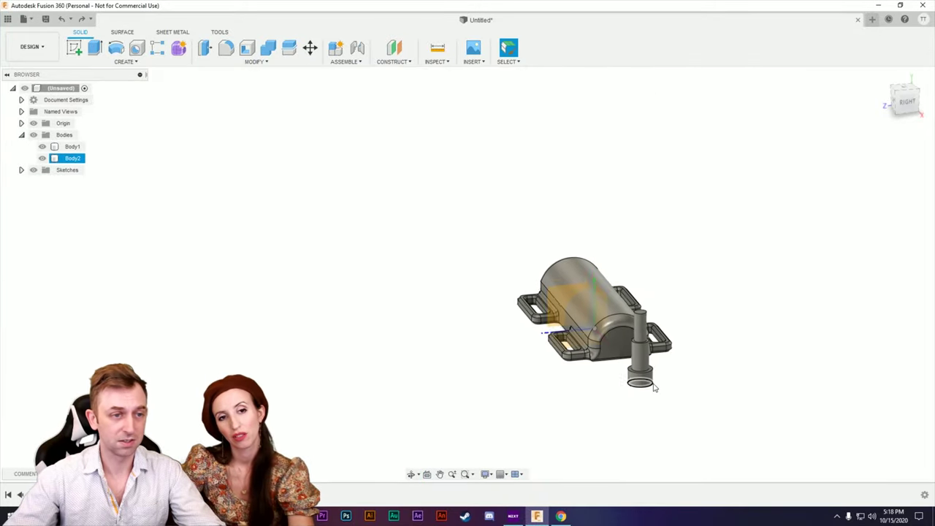
{"action": "left_click", "coordinate": [653, 384]}
{"action": "middle_click_drag", "start_coordinate": [653, 384], "coordinate": [681, 395], "text": "shift"}
{"action": "scroll", "coordinate": [709, 392], "scroll_direction": "up", "scroll_amount": 3}
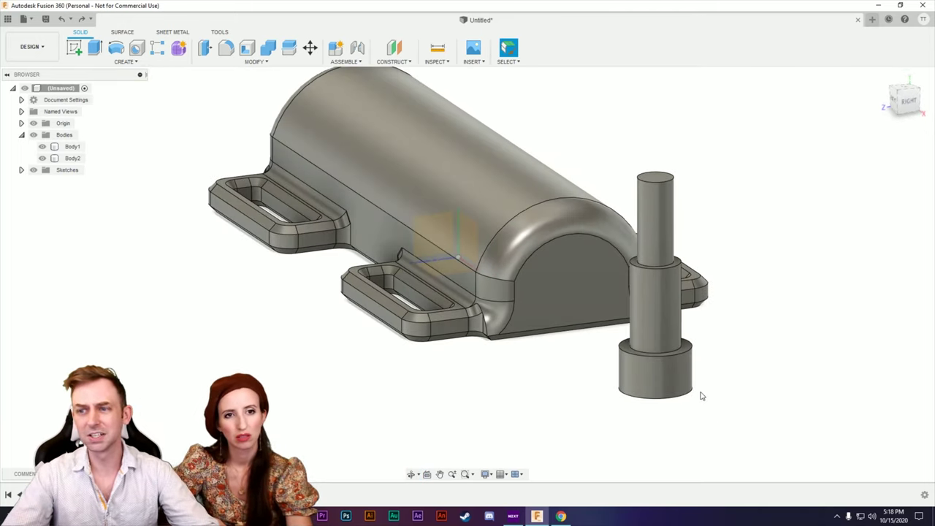
{"action": "middle_click_drag", "start_coordinate": [732, 346], "coordinate": [637, 365]}
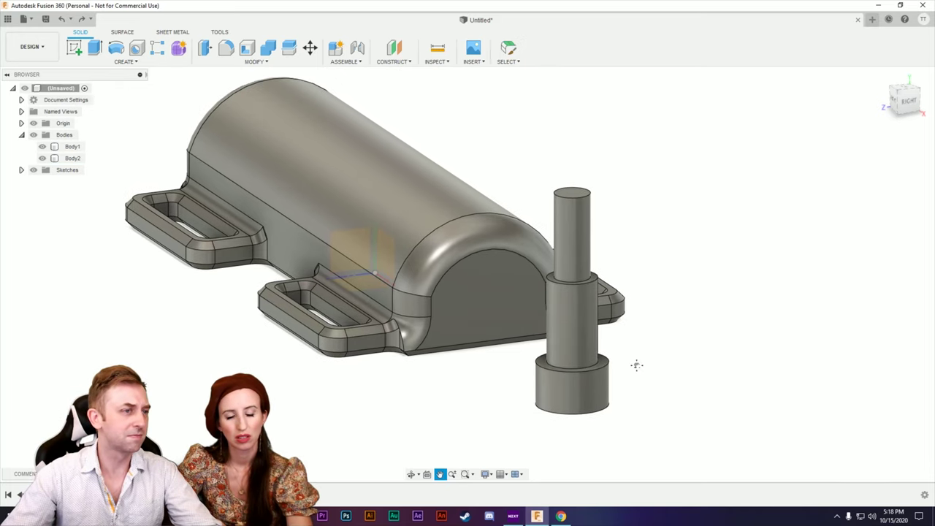
{"action": "left_click", "coordinate": [600, 400]}
{"action": "scroll", "coordinate": [596, 411], "scroll_direction": "up", "scroll_amount": 4}
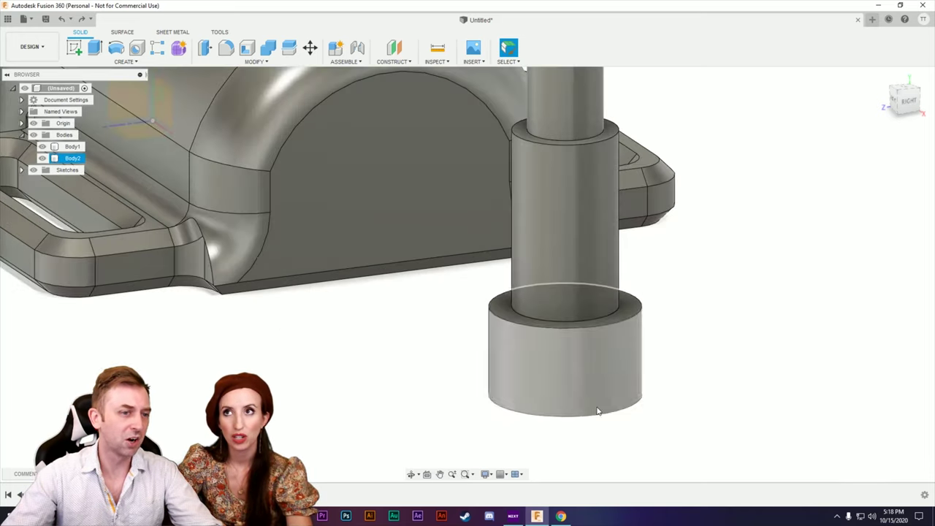
{"action": "scroll", "coordinate": [597, 412], "scroll_direction": "up", "scroll_amount": 3}
{"action": "middle_click_drag", "start_coordinate": [597, 411], "coordinate": [669, 412], "text": "shift"}
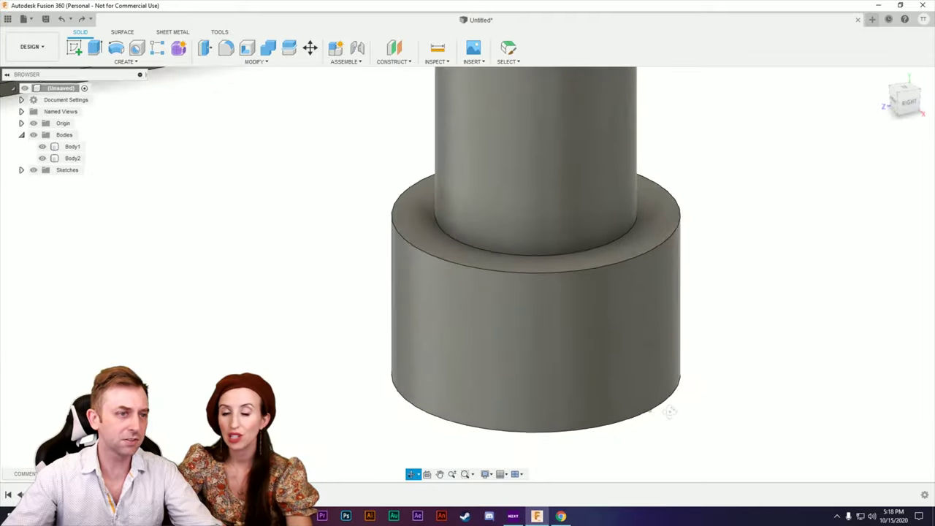
{"action": "scroll", "coordinate": [672, 414], "scroll_direction": "down", "scroll_amount": 2}
{"action": "scroll", "coordinate": [659, 396], "scroll_direction": "up", "scroll_amount": 3}
{"action": "scroll", "coordinate": [657, 397], "scroll_direction": "down", "scroll_amount": 8}
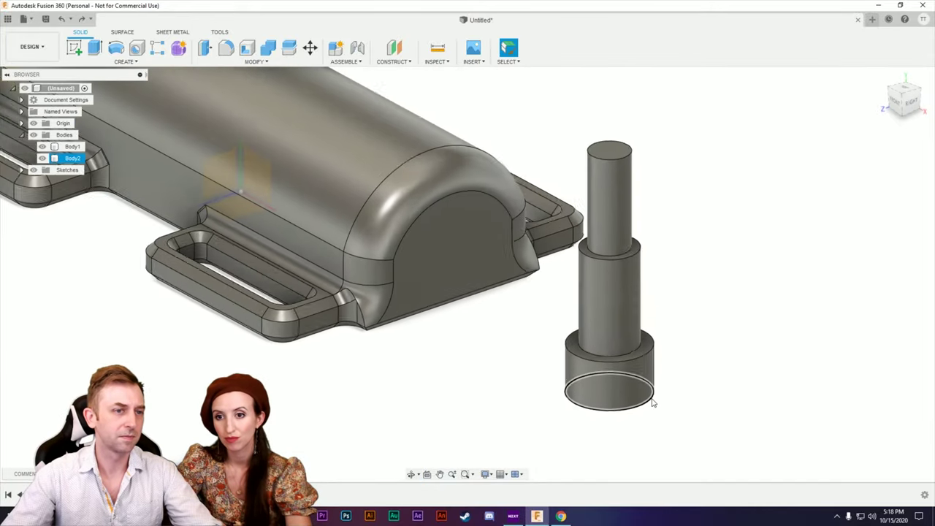
{"action": "scroll", "coordinate": [672, 387], "scroll_direction": "down", "scroll_amount": 2}
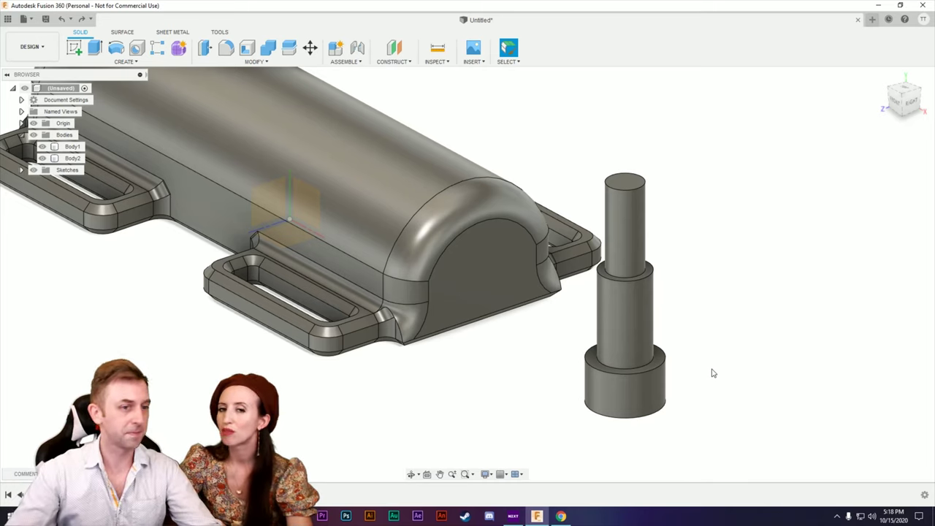
Fillet the upper outer edges of all three sections of the stepped cylinder with a 1 mm radius.
{"action": "scroll", "coordinate": [704, 367], "scroll_direction": "up", "scroll_amount": 3}
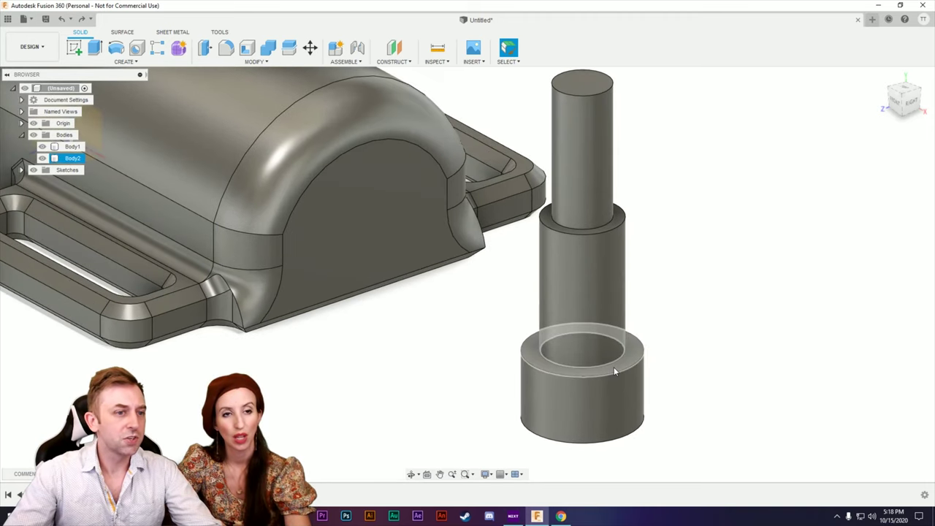
{"action": "left_click", "coordinate": [625, 371]}
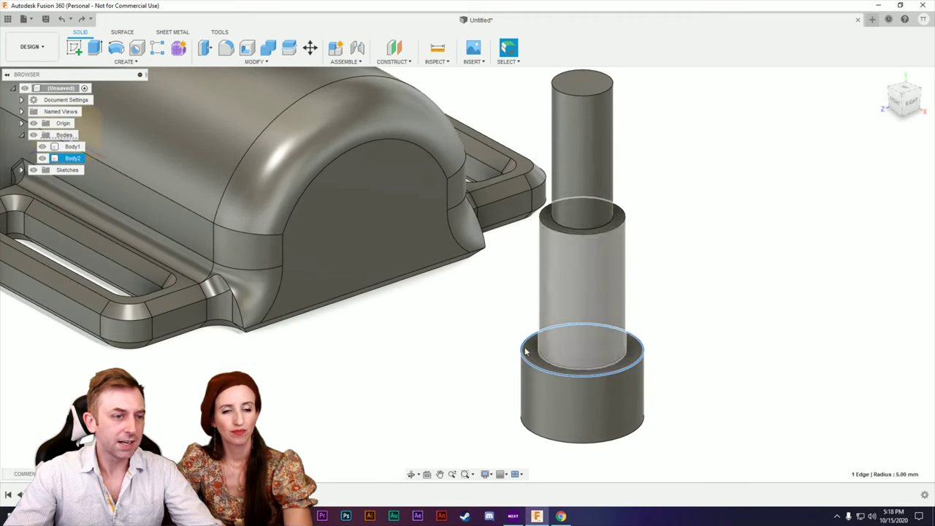
{"action": "left_click", "coordinate": [227, 50]}
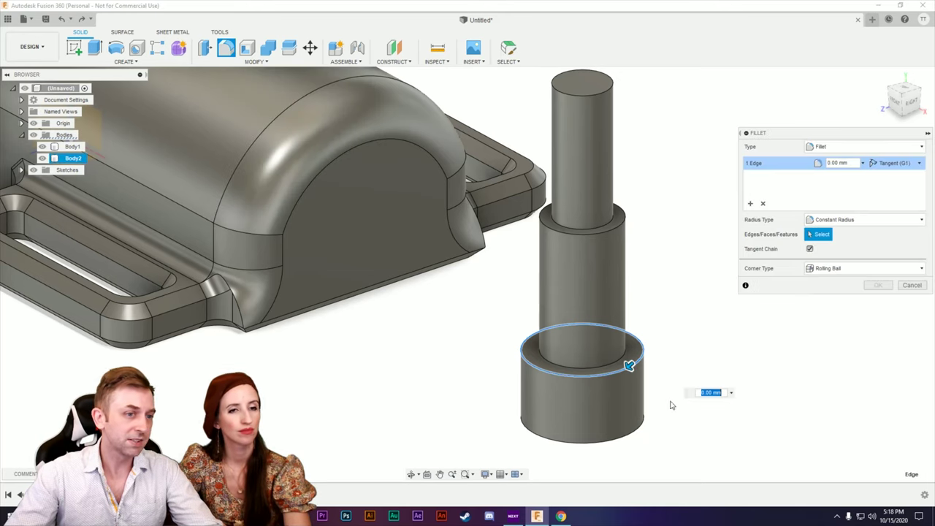
{"action": "left_click", "coordinate": [618, 230]}
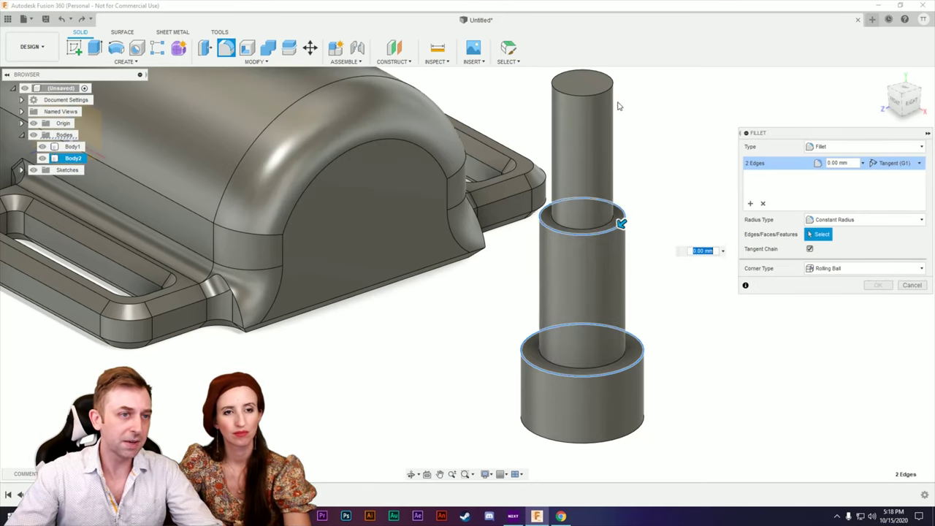
{"action": "left_click", "coordinate": [610, 90]}
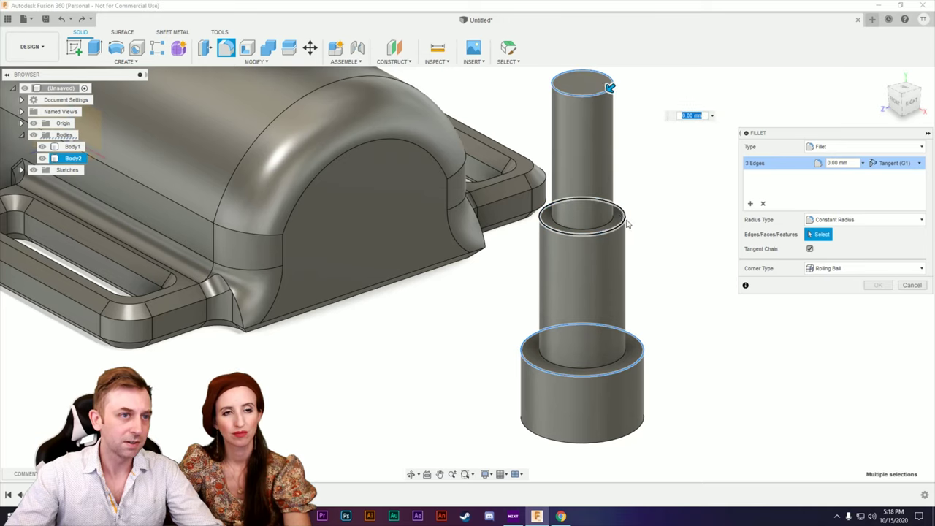
{"action": "type", "text": "0.5"}
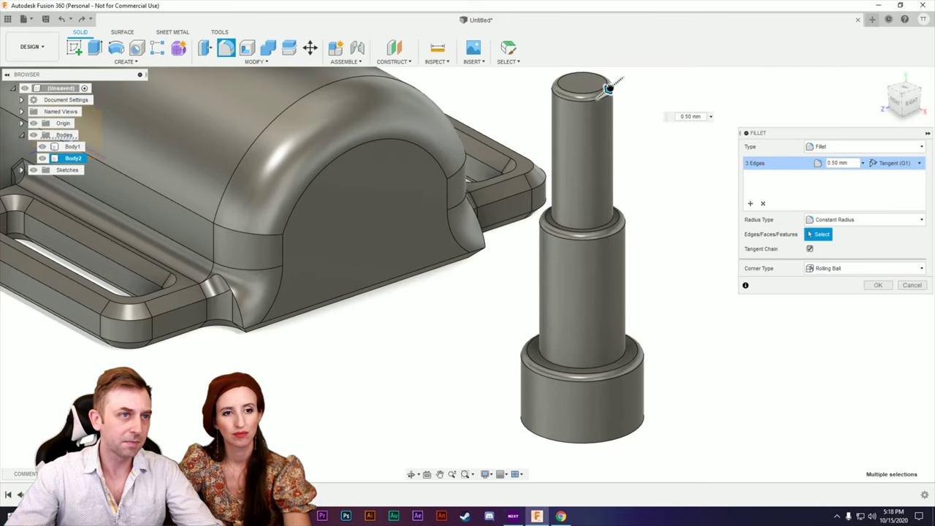
{"action": "type", "text": "1."}
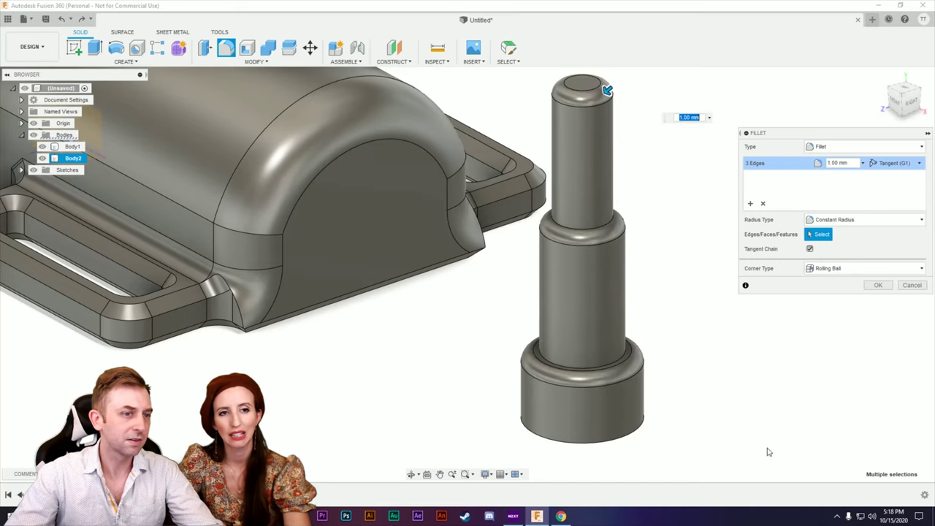
{"action": "middle_click_drag", "start_coordinate": [766, 448], "coordinate": [710, 390], "text": "shift"}
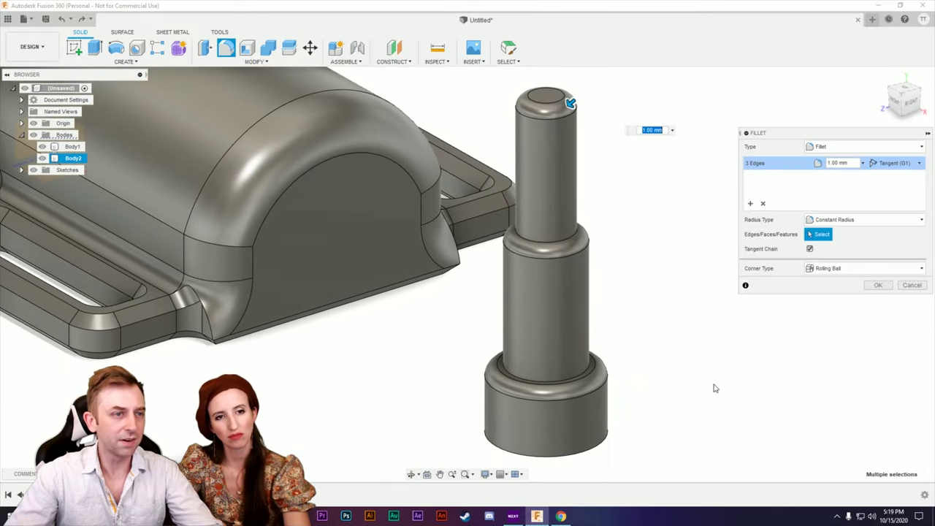
{"action": "left_click", "coordinate": [878, 285]}
Examine the rounded shoulders and tip of the stepped cylinder up close and beside the housing.
{"action": "middle_click_drag", "start_coordinate": [682, 408], "coordinate": [658, 400], "text": "shift"}
{"action": "scroll", "coordinate": [653, 318], "scroll_direction": "up", "scroll_amount": 3}
{"action": "middle_click_drag", "start_coordinate": [736, 372], "coordinate": [767, 363], "text": "shift"}
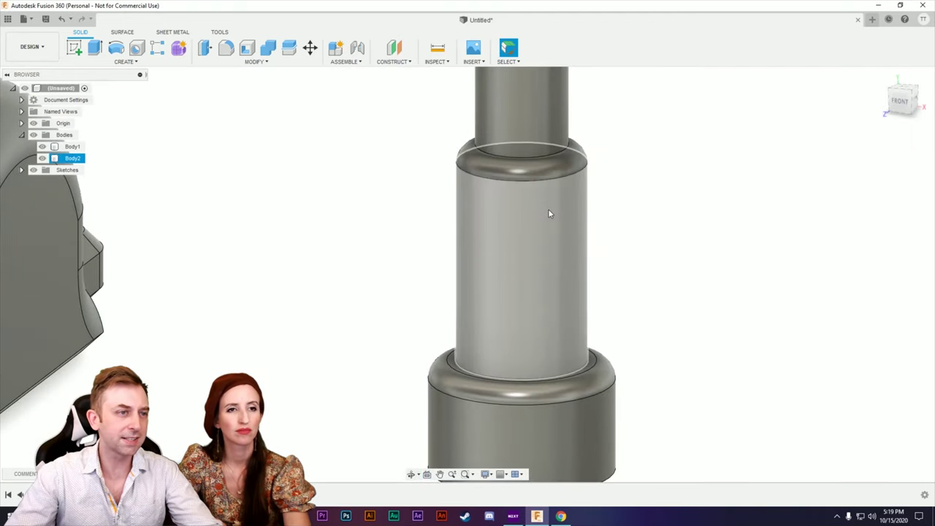
{"action": "middle_click_drag", "start_coordinate": [685, 315], "coordinate": [700, 332], "text": "shift"}
{"action": "scroll", "coordinate": [697, 313], "scroll_direction": "down", "scroll_amount": 2}
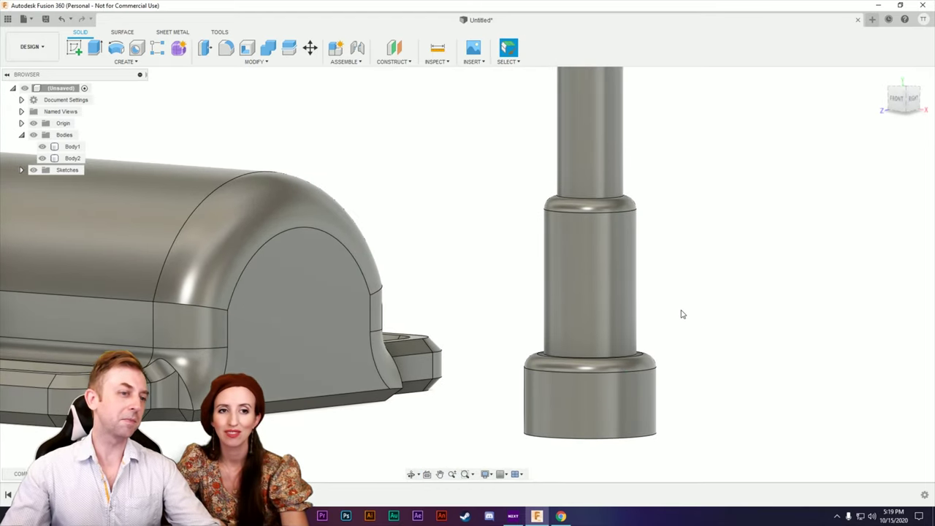
{"action": "middle_click_drag", "start_coordinate": [553, 353], "coordinate": [582, 294], "text": "shift"}
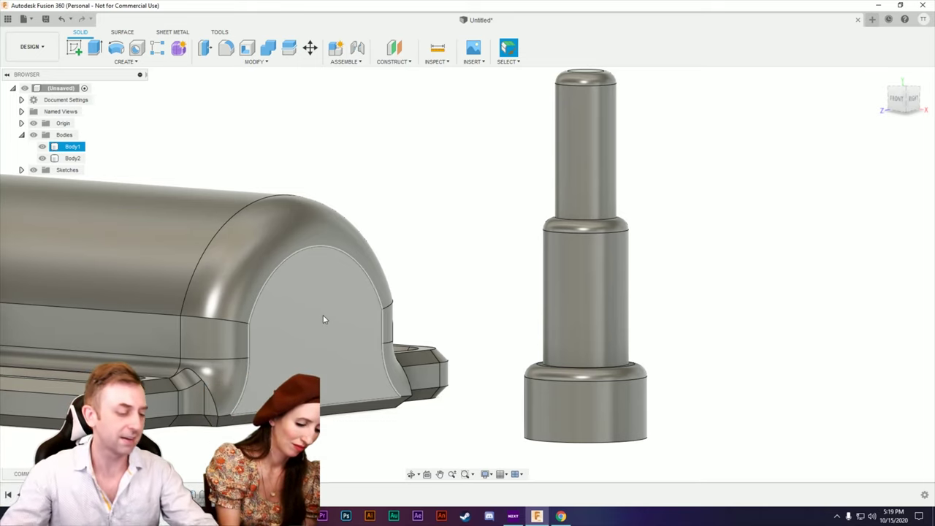
{"action": "scroll", "coordinate": [496, 309], "scroll_direction": "up", "scroll_amount": 3}
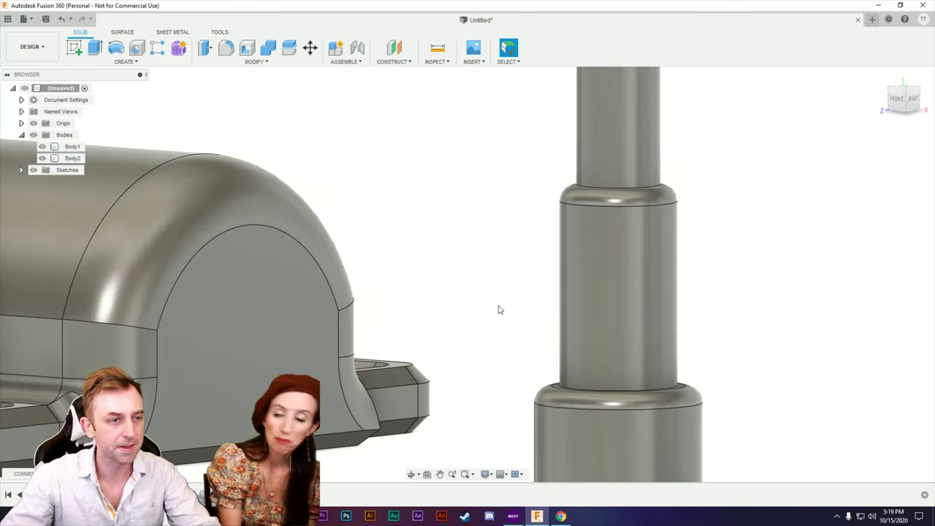
{"action": "scroll", "coordinate": [511, 311], "scroll_direction": "down", "scroll_amount": 4}
{"action": "middle_click_drag", "start_coordinate": [489, 319], "coordinate": [540, 256], "text": "shift"}
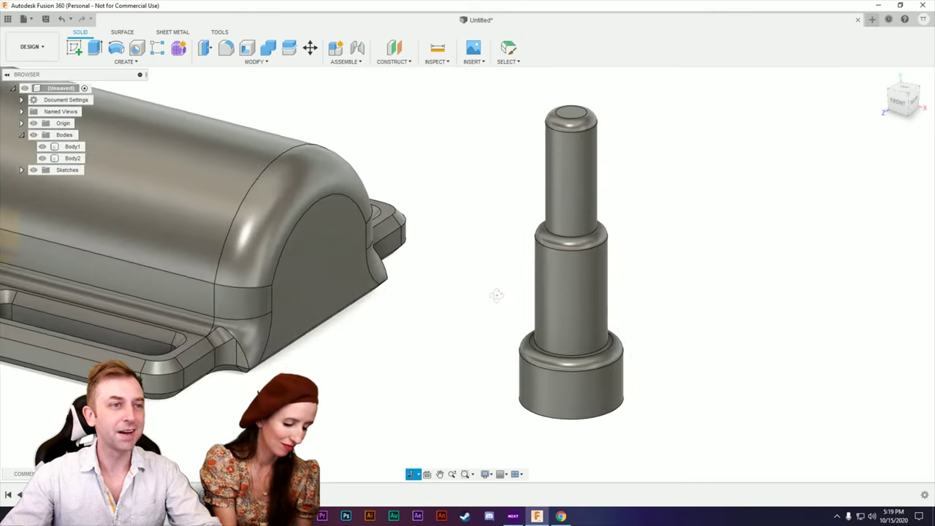
{"action": "scroll", "coordinate": [541, 254], "scroll_direction": "up", "scroll_amount": 3}
{"action": "scroll", "coordinate": [548, 257], "scroll_direction": "down", "scroll_amount": 3}
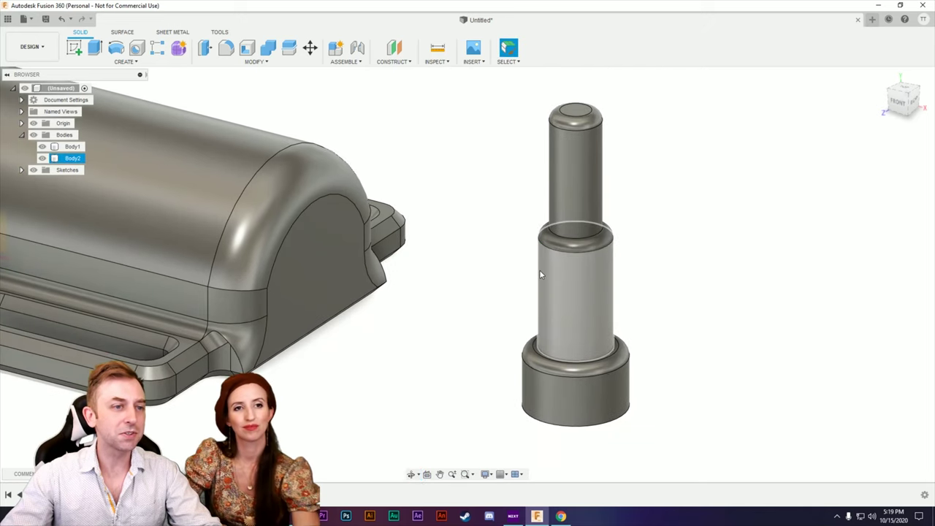
{"action": "scroll", "coordinate": [539, 269], "scroll_direction": "up", "scroll_amount": 3}
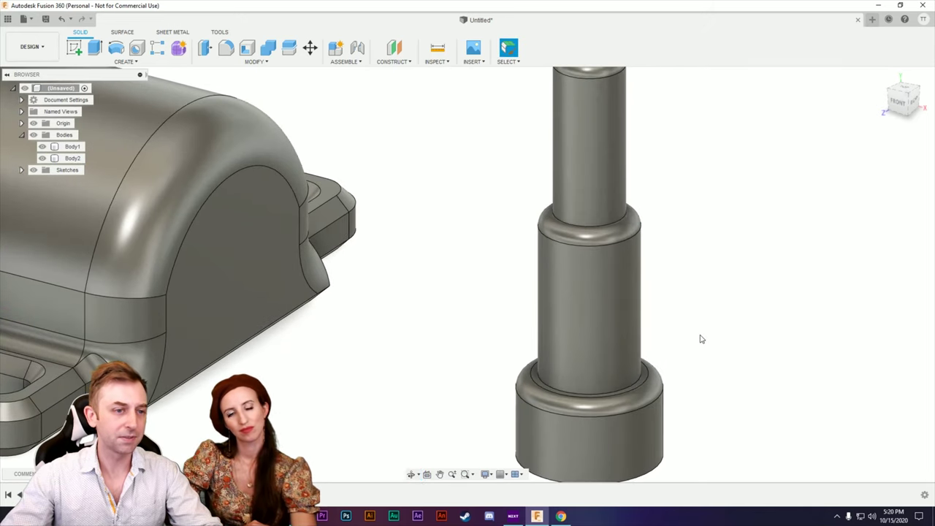
{"action": "scroll", "coordinate": [700, 339], "scroll_direction": "down", "scroll_amount": 4}
Try to set up a rotation of the stepped cylinder using the Rotate move type.
{"action": "middle_click_drag", "start_coordinate": [692, 344], "coordinate": [650, 380], "text": "shift"}
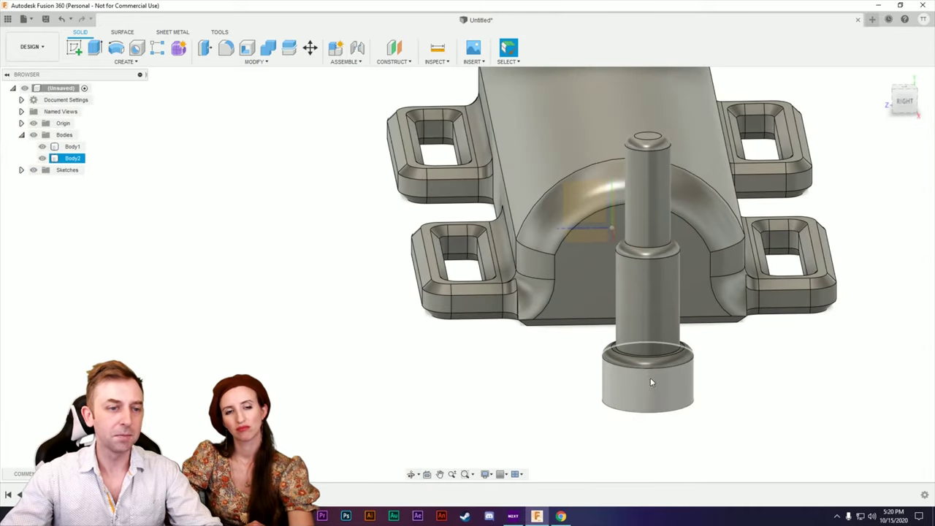
{"action": "key", "text": "m"}
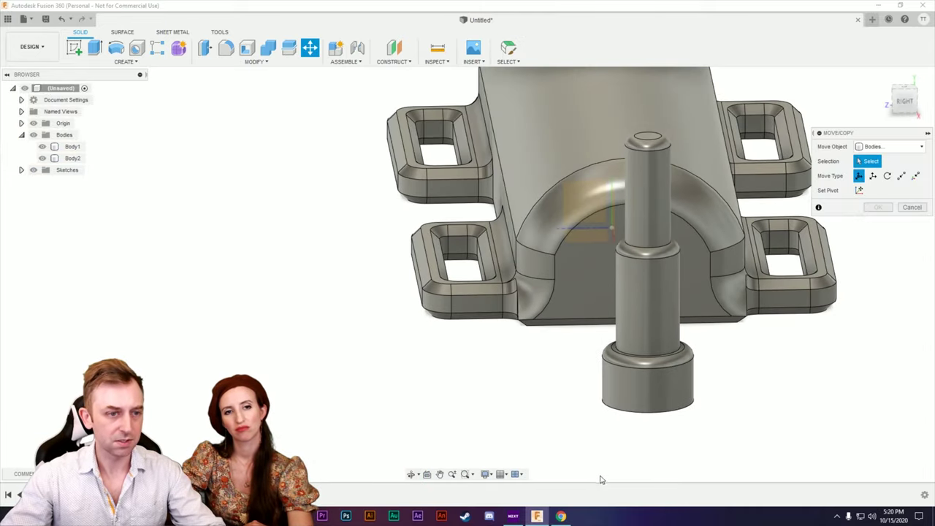
{"action": "left_click", "coordinate": [649, 402]}
{"action": "left_click", "coordinate": [657, 407]}
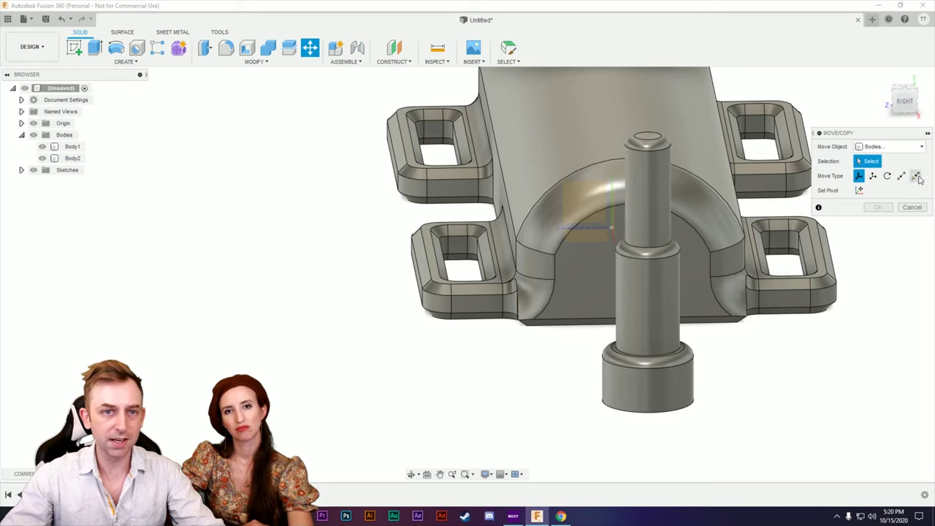
{"action": "left_click", "coordinate": [887, 176]}
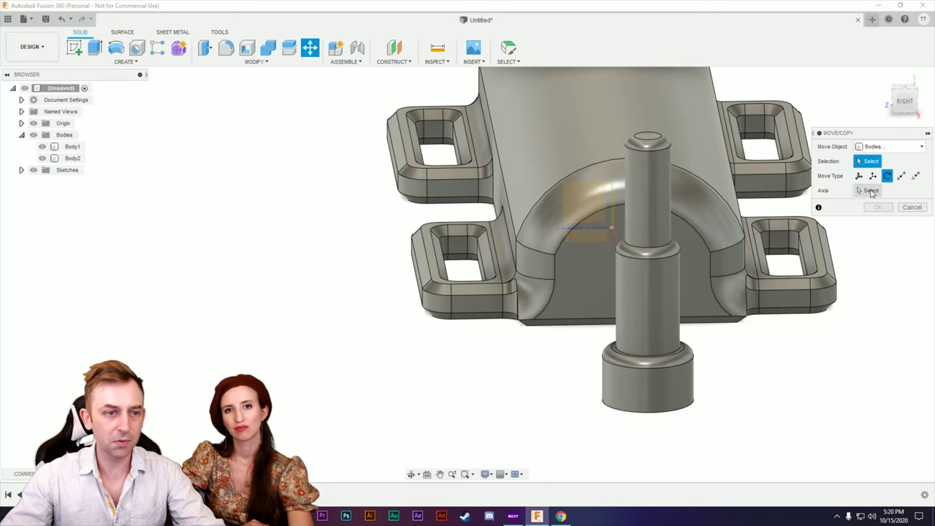
{"action": "left_click", "coordinate": [650, 394]}
{"action": "middle_click_drag", "start_coordinate": [674, 432], "coordinate": [702, 404], "text": "shift"}
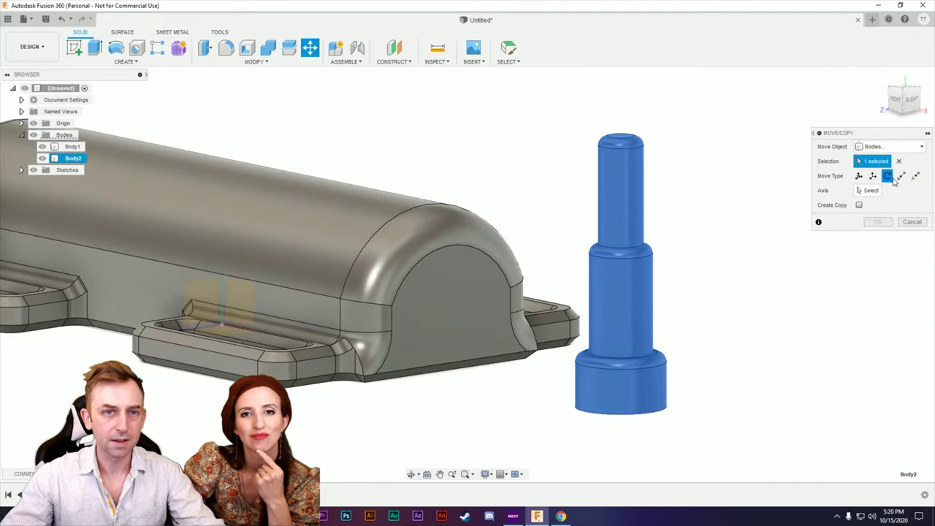
{"action": "left_click", "coordinate": [607, 326]}
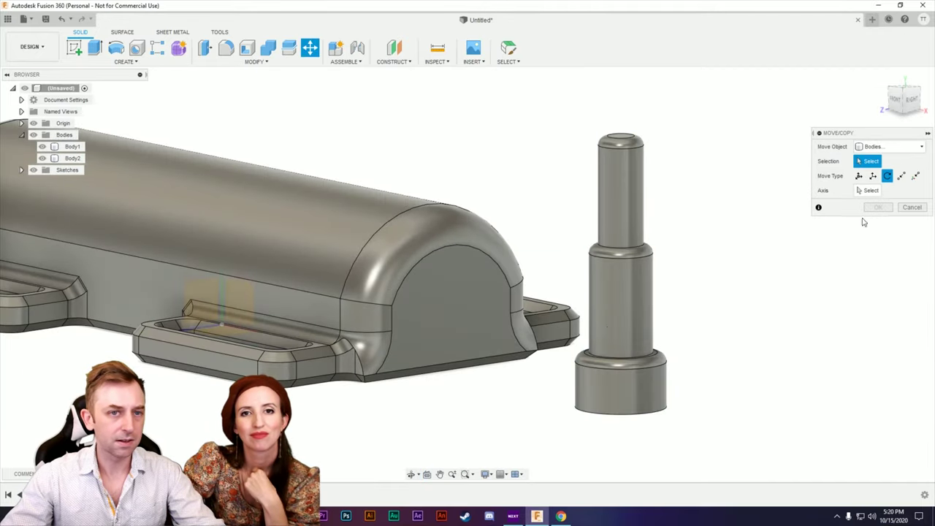
Rotate the stepped cylinder 45 degrees about its own axis with Free Move, using its flat base face as the pivot.
{"action": "left_click", "coordinate": [859, 175]}
{"action": "left_click", "coordinate": [637, 327]}
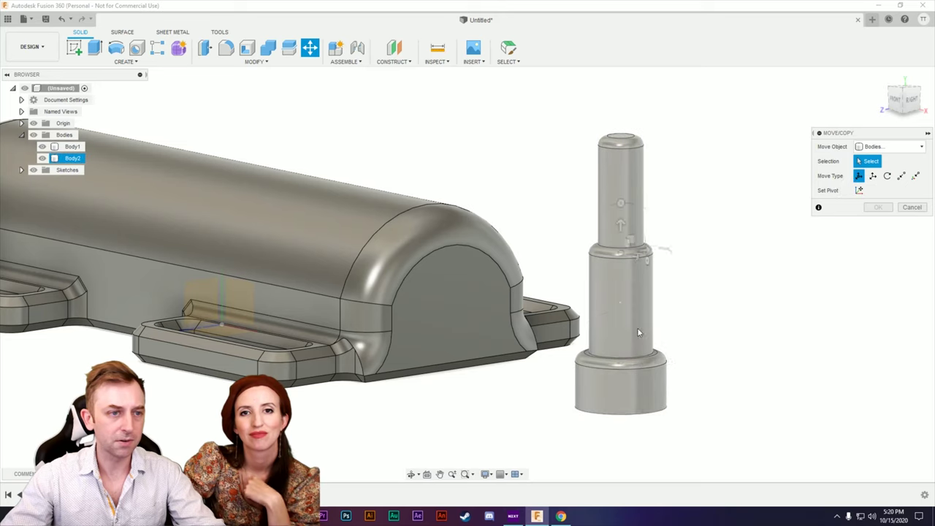
{"action": "middle_click_drag", "start_coordinate": [635, 421], "coordinate": [630, 446], "text": "shift"}
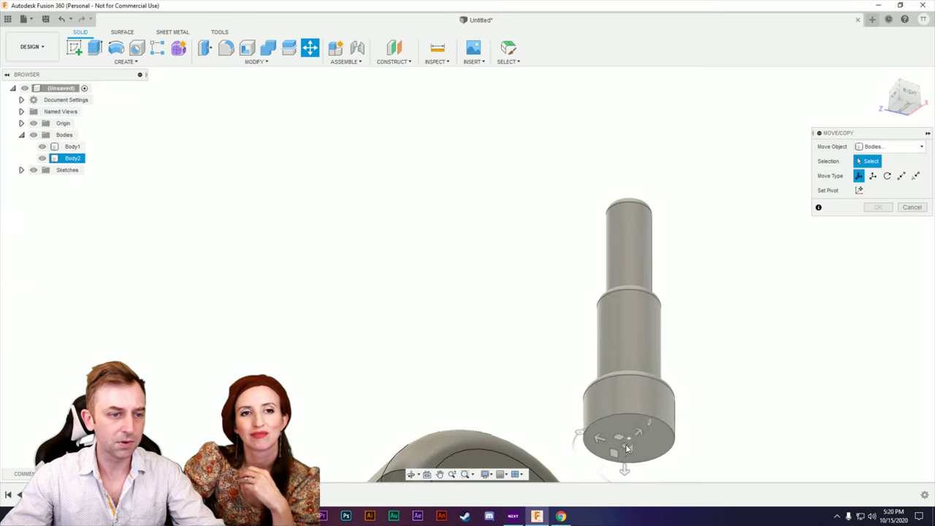
{"action": "left_click", "coordinate": [631, 445]}
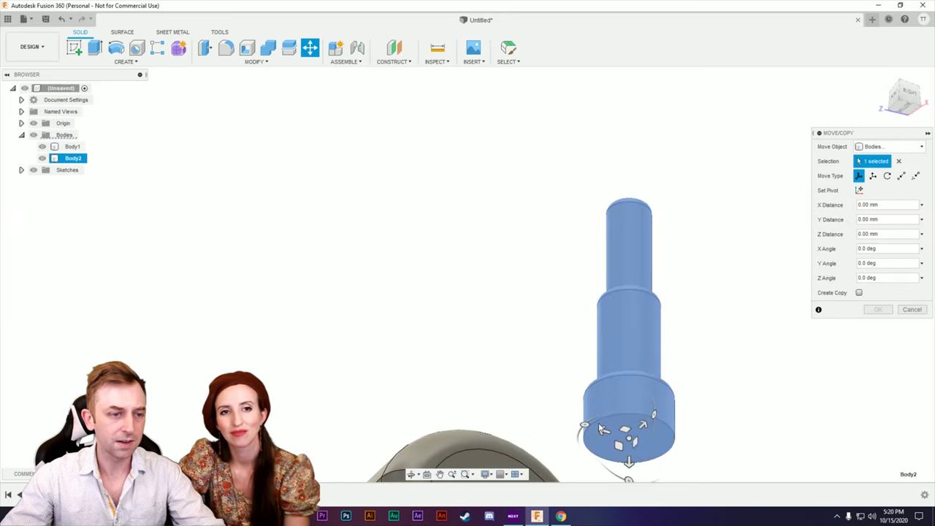
{"action": "left_click_drag", "start_coordinate": [585, 424], "coordinate": [579, 431]}
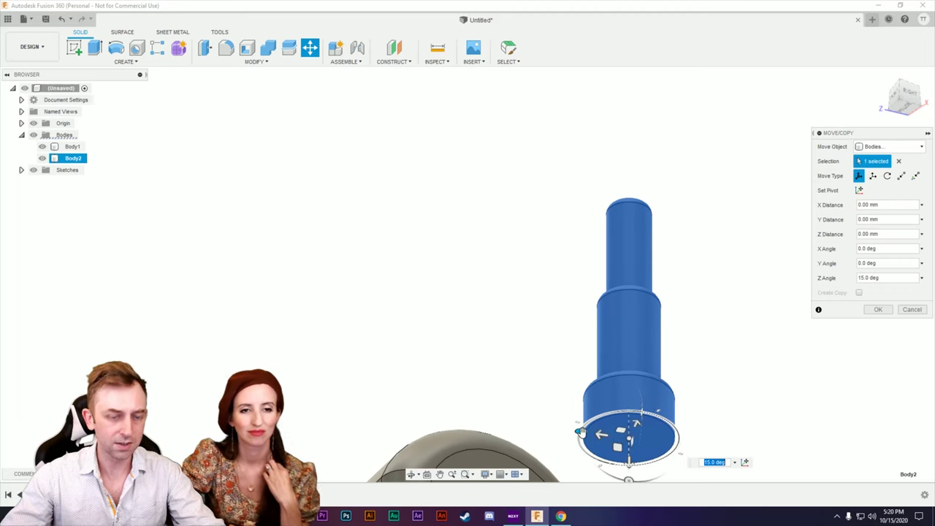
{"action": "type", "text": "45"}
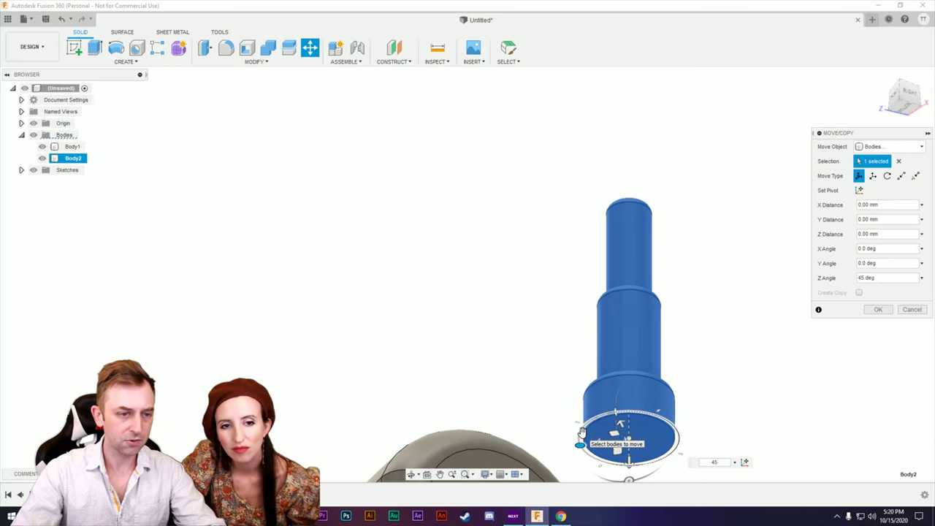
{"action": "key", "text": "Return"}
{"action": "scroll", "coordinate": [700, 394], "scroll_direction": "down", "scroll_amount": 3}
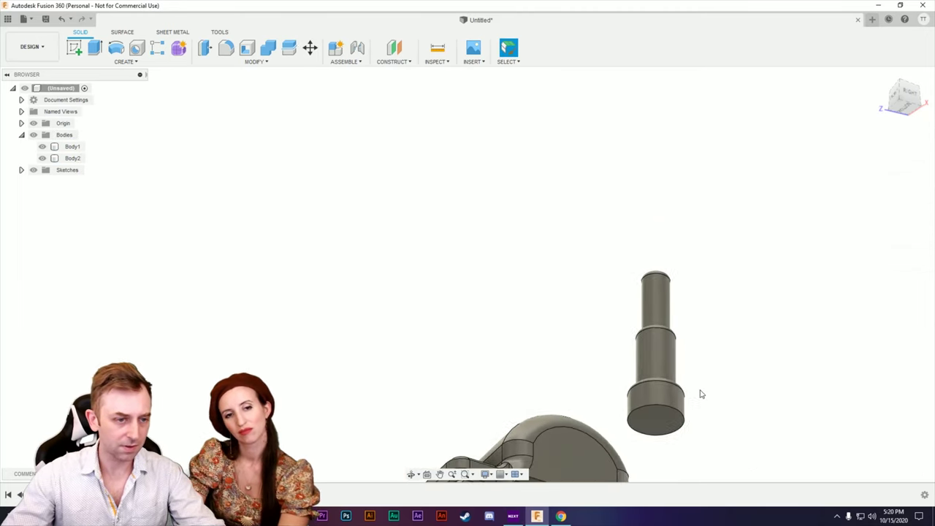
{"action": "middle_click_drag", "start_coordinate": [716, 380], "coordinate": [693, 392], "text": "shift"}
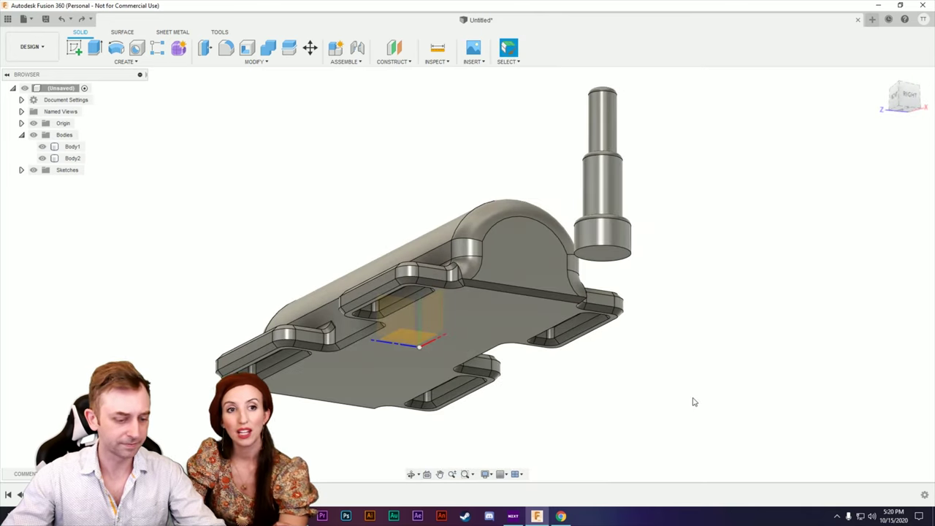
Tilt the stepped cylinder 45 degrees about the X axis with a Free Move rotation.
{"action": "key", "text": "m"}
{"action": "left_click", "coordinate": [595, 255]}
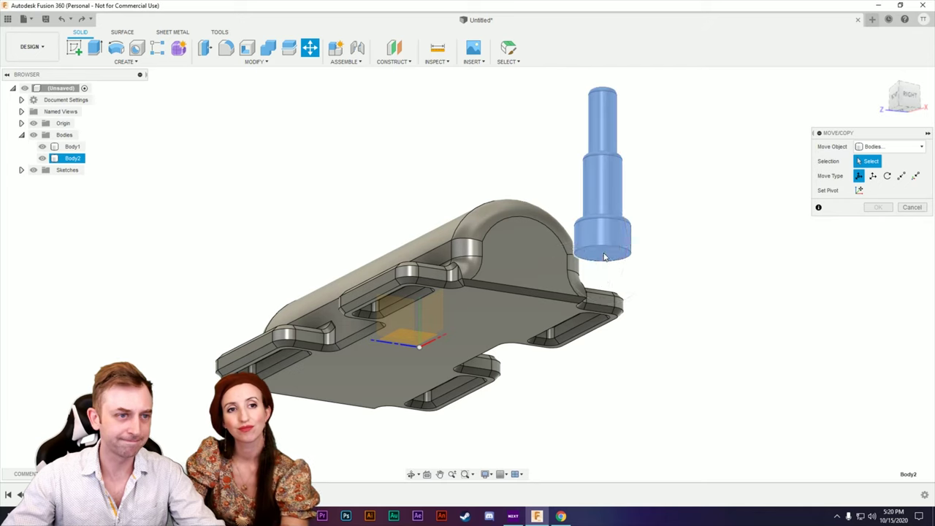
{"action": "middle_click_drag", "start_coordinate": [716, 280], "coordinate": [657, 366], "text": "shift"}
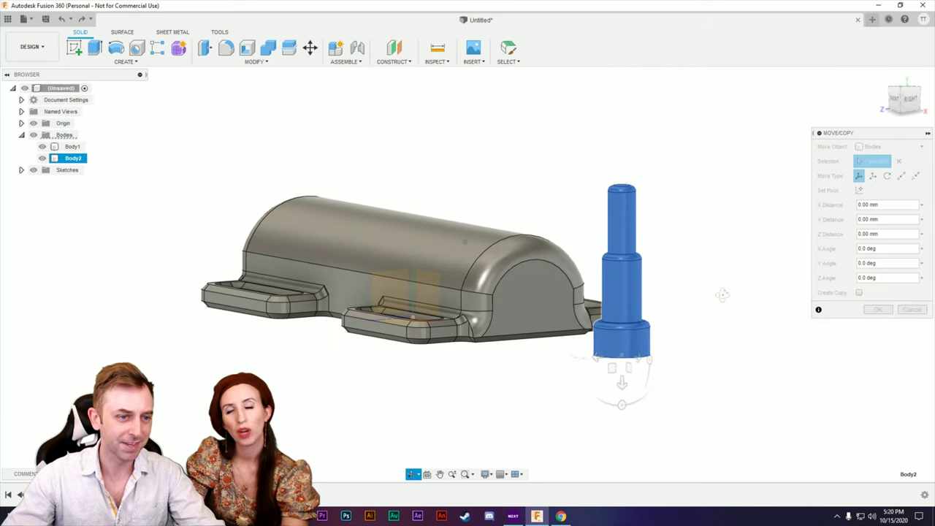
{"action": "left_click_drag", "start_coordinate": [622, 406], "coordinate": [659, 402]}
{"action": "middle_click_drag", "start_coordinate": [659, 402], "coordinate": [660, 418], "text": "shift"}
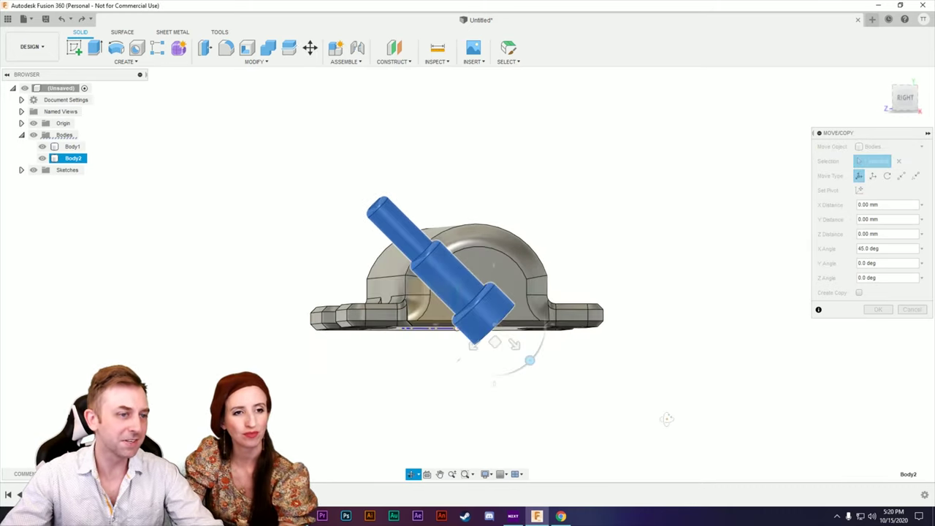
{"action": "scroll", "coordinate": [442, 347], "scroll_direction": "up", "scroll_amount": 5}
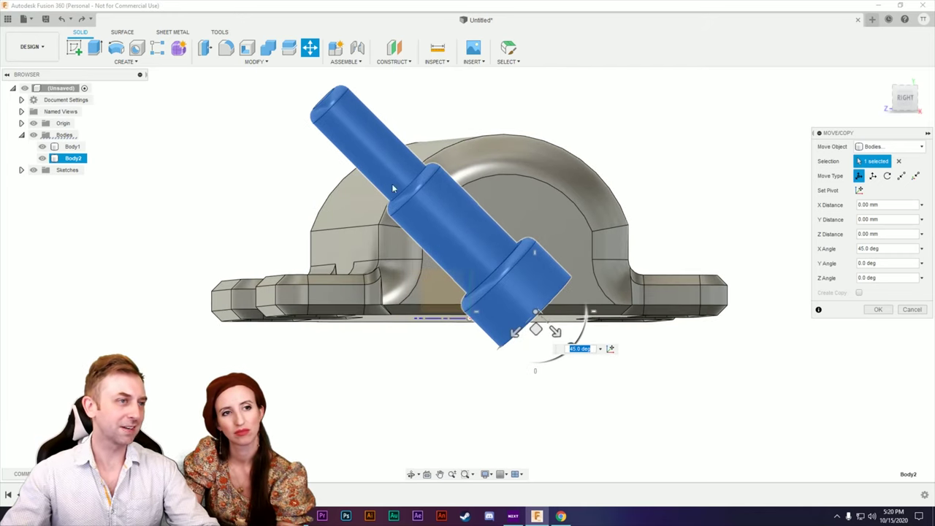
{"action": "middle_click_drag", "start_coordinate": [603, 330], "coordinate": [675, 374], "text": "shift"}
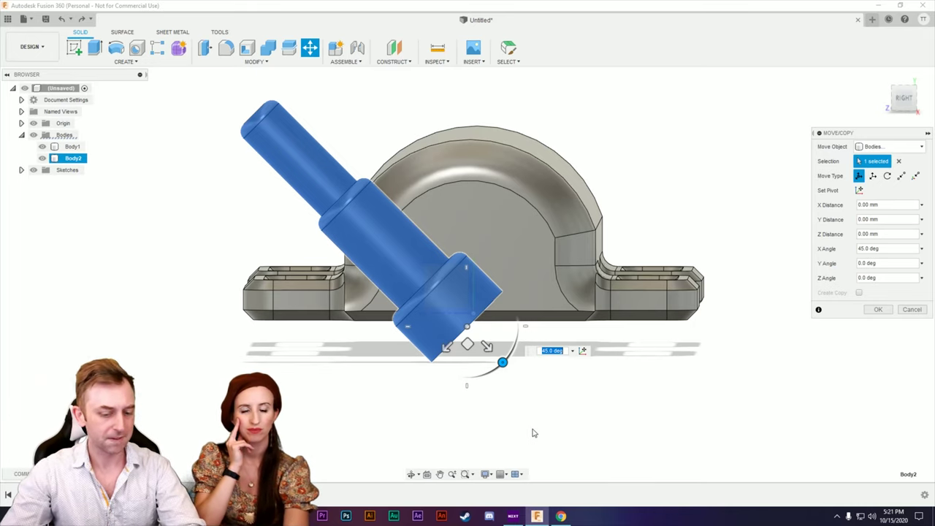
{"action": "key", "text": "Return"}
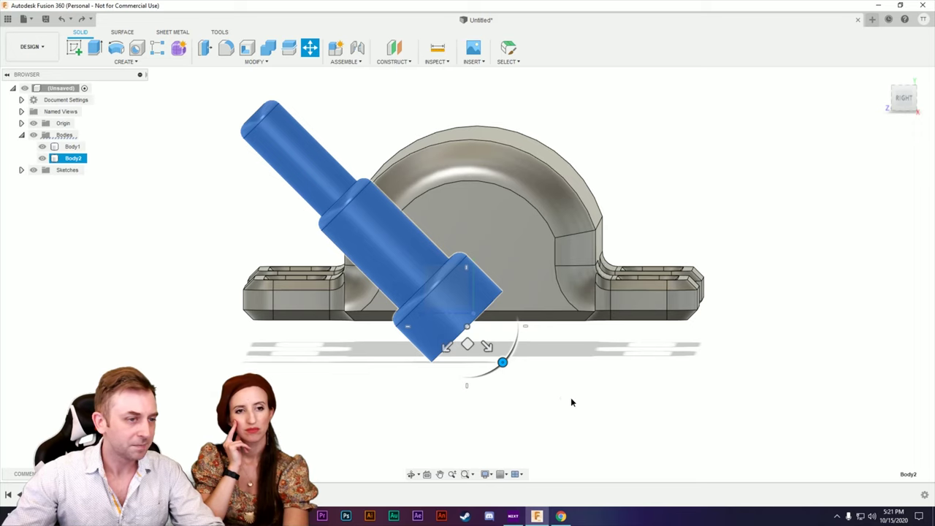
{"action": "key", "text": "Escape"}
Translate the tilted stepped cylinder 9 mm along Y and 8 mm along Z.
{"action": "middle_click_drag", "start_coordinate": [572, 401], "coordinate": [566, 403], "text": "shift"}
{"action": "middle_click_drag", "start_coordinate": [755, 410], "coordinate": [679, 368], "text": "shift"}
{"action": "key", "text": "m"}
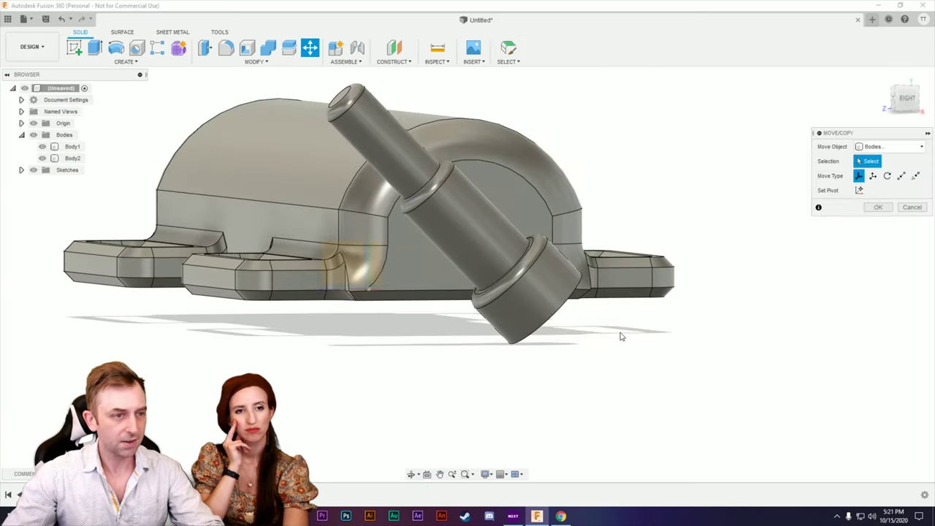
{"action": "left_click", "coordinate": [520, 303]}
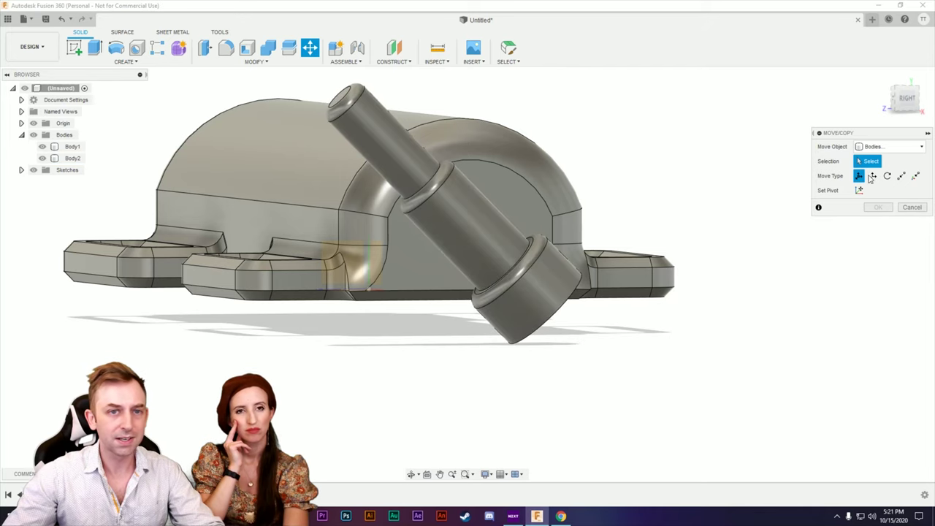
{"action": "left_click", "coordinate": [872, 175]}
{"action": "left_click", "coordinate": [531, 311]}
{"action": "left_click_drag", "start_coordinate": [452, 185], "coordinate": [450, 82]}
{"action": "middle_click_drag", "start_coordinate": [451, 82], "coordinate": [655, 252], "text": "shift"}
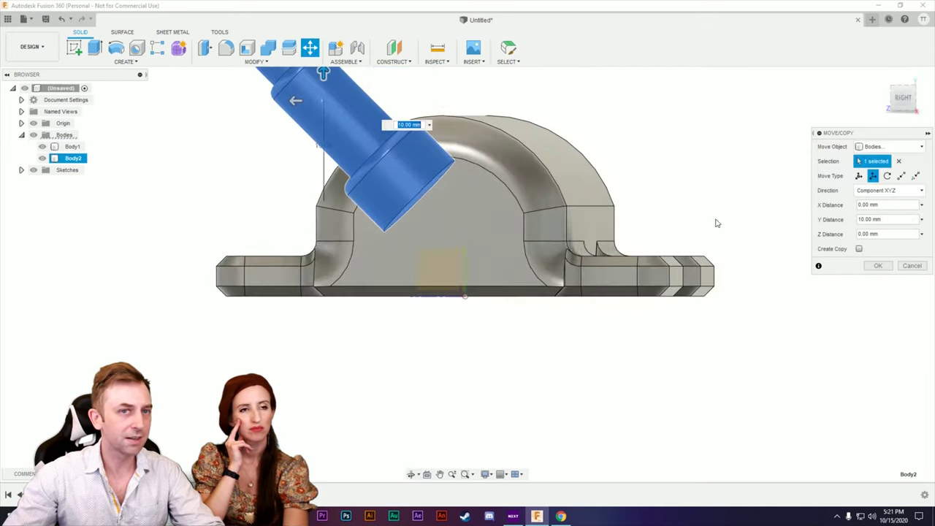
{"action": "middle_click_drag", "start_coordinate": [676, 198], "coordinate": [519, 431], "text": "shift"}
{"action": "mouse_move", "coordinate": [422, 186]}
{"action": "left_mouse_down"}
{"action": "mouse_move", "coordinate": [424, 129]}
{"action": "mouse_move", "coordinate": [436, 130]}
{"action": "mouse_move", "coordinate": [436, 189]}
{"action": "mouse_move", "coordinate": [436, 181]}
{"action": "left_mouse_up"}
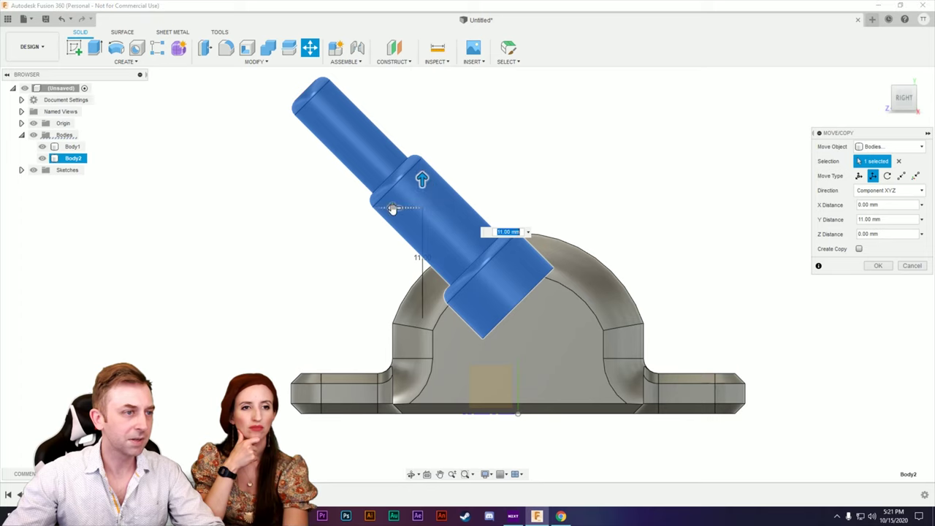
{"action": "left_click_drag", "start_coordinate": [393, 208], "coordinate": [311, 228]}
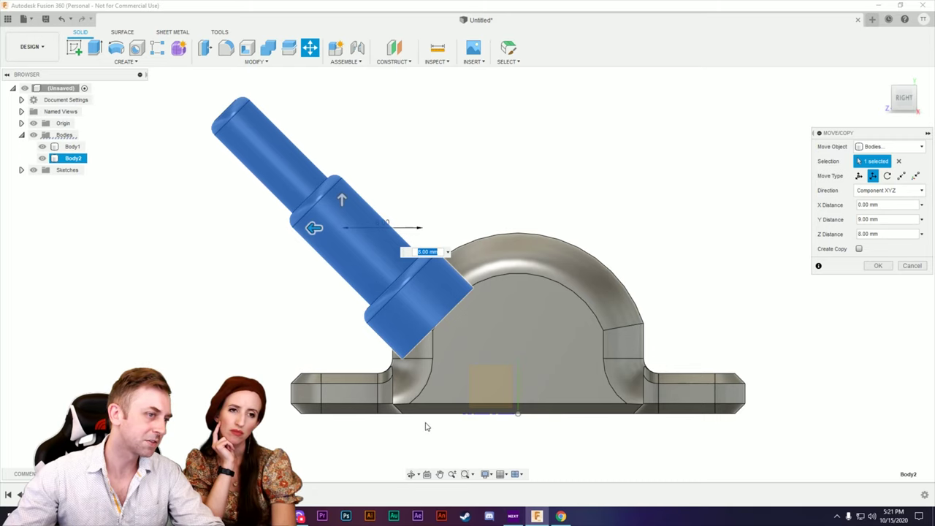
Shift the stepped cylinder -37 mm along X onto the side of the rounded housing.
{"action": "middle_click_drag", "start_coordinate": [291, 424], "coordinate": [757, 282], "text": "shift"}
{"action": "left_click_drag", "start_coordinate": [619, 275], "coordinate": [478, 280]}
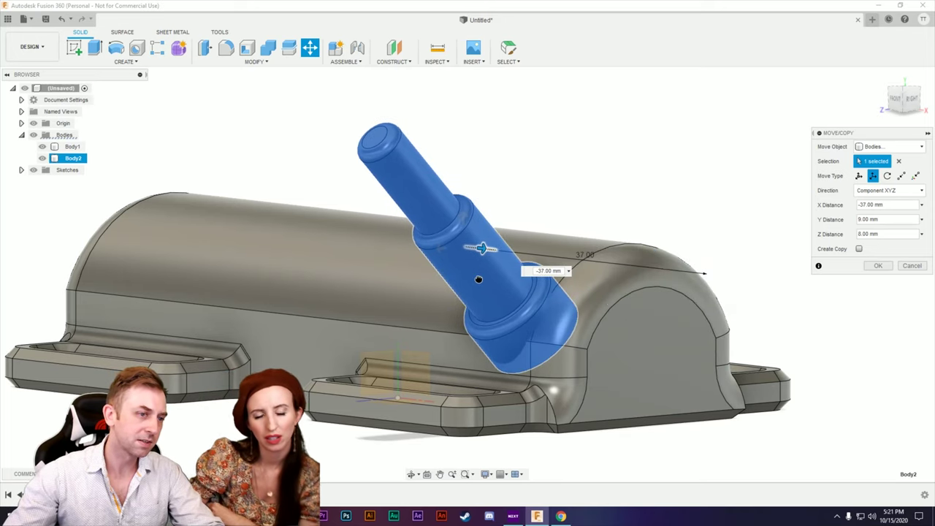
{"action": "middle_click_drag", "start_coordinate": [646, 399], "coordinate": [684, 433], "text": "shift"}
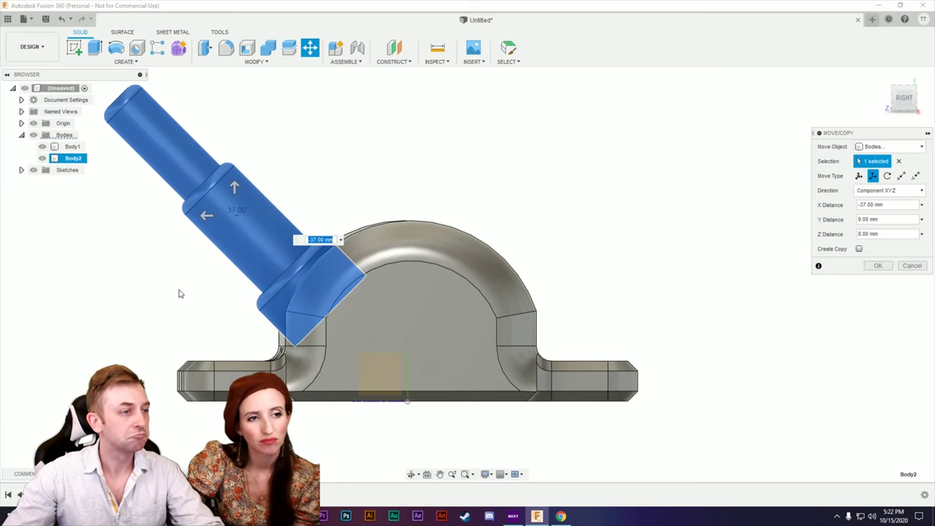
{"action": "mouse_move", "coordinate": [141, 294]}
{"action": "middle_mouse_down", "text": "shift"}
{"action": "mouse_move", "coordinate": [305, 293]}
{"action": "mouse_move", "coordinate": [215, 307]}
{"action": "mouse_move", "coordinate": [137, 290]}
{"action": "mouse_move", "coordinate": [144, 295]}
{"action": "middle_mouse_up", "text": "shift"}
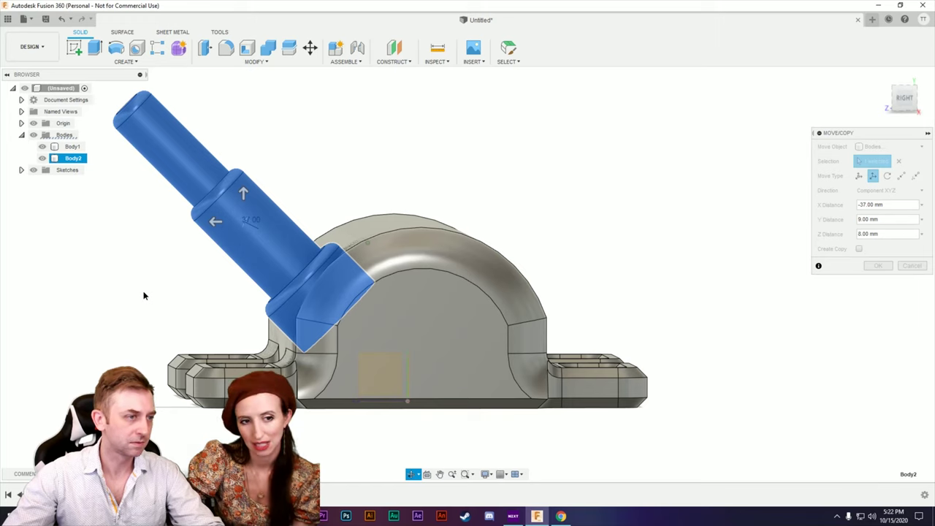
{"action": "middle_click_drag", "start_coordinate": [167, 294], "coordinate": [225, 297], "text": "shift"}
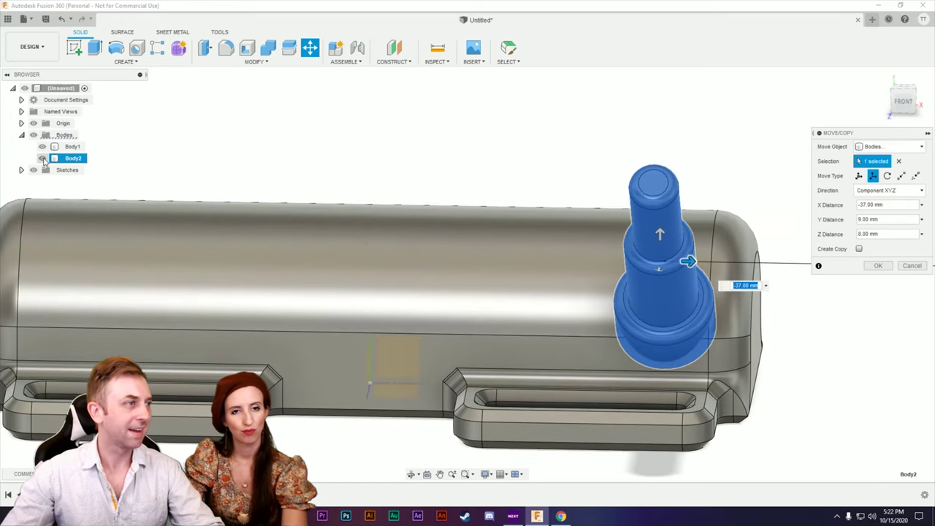
Adjust the stepped cylinder's X distance to -40 mm, farther in from the housing's end.
{"action": "left_click_drag", "start_coordinate": [688, 261], "coordinate": [680, 263]}
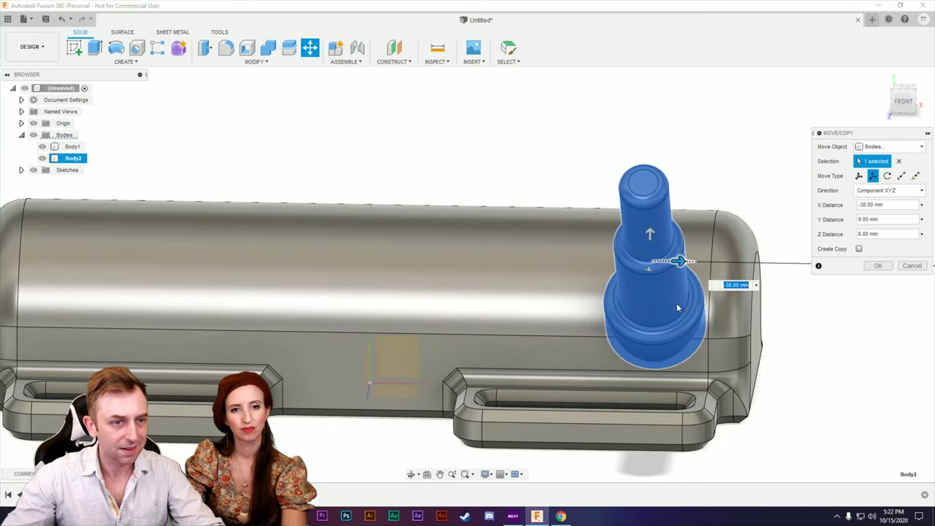
{"action": "scroll", "coordinate": [590, 358], "scroll_direction": "down", "scroll_amount": 3}
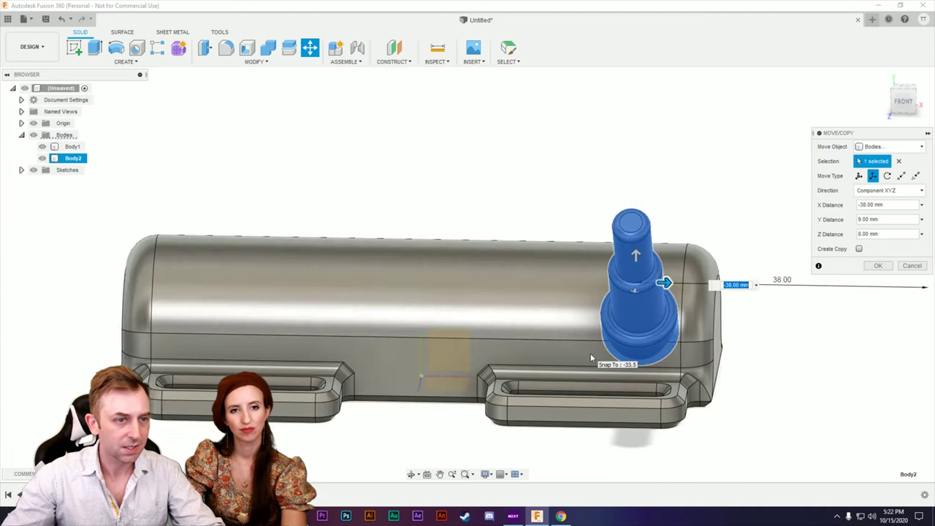
{"action": "mouse_move", "coordinate": [724, 381]}
{"action": "middle_mouse_down", "text": "shift"}
{"action": "mouse_move", "coordinate": [701, 409]}
{"action": "mouse_move", "coordinate": [731, 394]}
{"action": "mouse_move", "coordinate": [716, 378]}
{"action": "mouse_move", "coordinate": [726, 380]}
{"action": "middle_mouse_up", "text": "shift"}
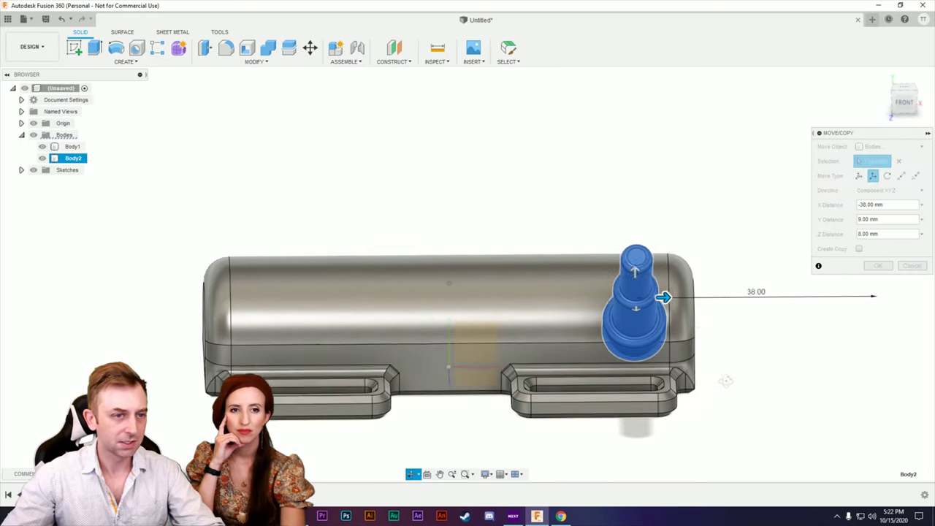
{"action": "left_click_drag", "start_coordinate": [663, 294], "coordinate": [656, 296]}
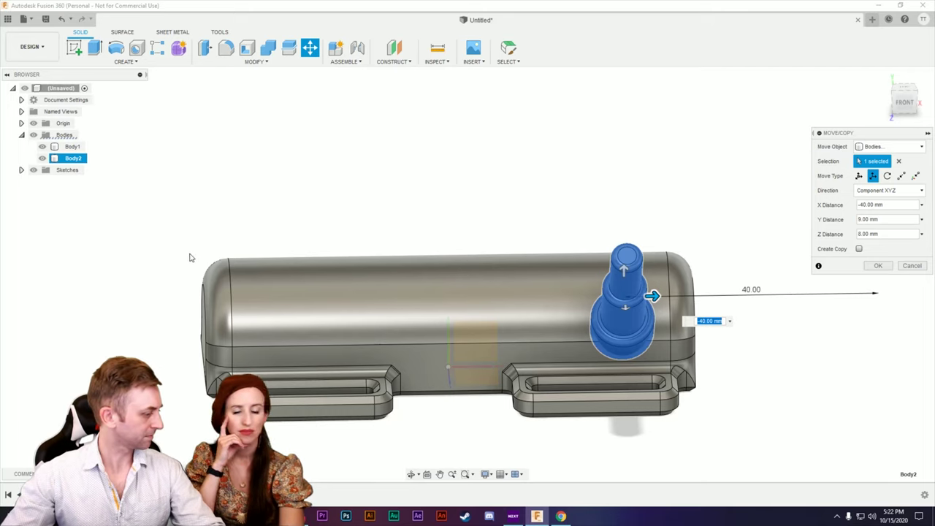
{"action": "middle_click_drag", "start_coordinate": [386, 273], "coordinate": [687, 361], "text": "shift"}
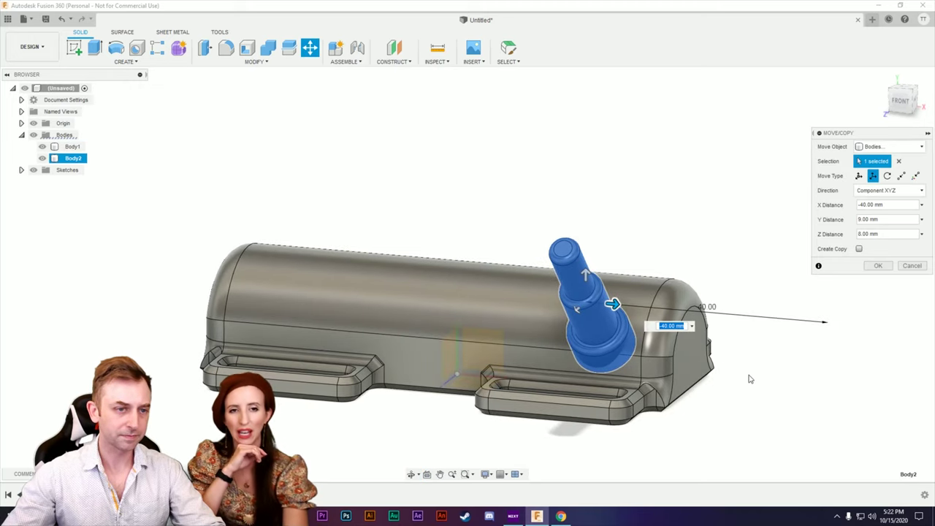
{"action": "middle_click_drag", "start_coordinate": [737, 382], "coordinate": [752, 377], "text": "shift"}
Bring the stepped cylinder flush with the housing's end by setting its X distance to -33.5 mm.
{"action": "left_click_drag", "start_coordinate": [651, 288], "coordinate": [702, 301]}
{"action": "scroll", "coordinate": [714, 334], "scroll_direction": "down", "scroll_amount": 3}
{"action": "scroll", "coordinate": [712, 332], "scroll_direction": "up", "scroll_amount": 5}
{"action": "middle_click_drag", "start_coordinate": [709, 330], "coordinate": [615, 234], "text": "shift"}
{"action": "left_click_drag", "start_coordinate": [601, 211], "coordinate": [609, 211]}
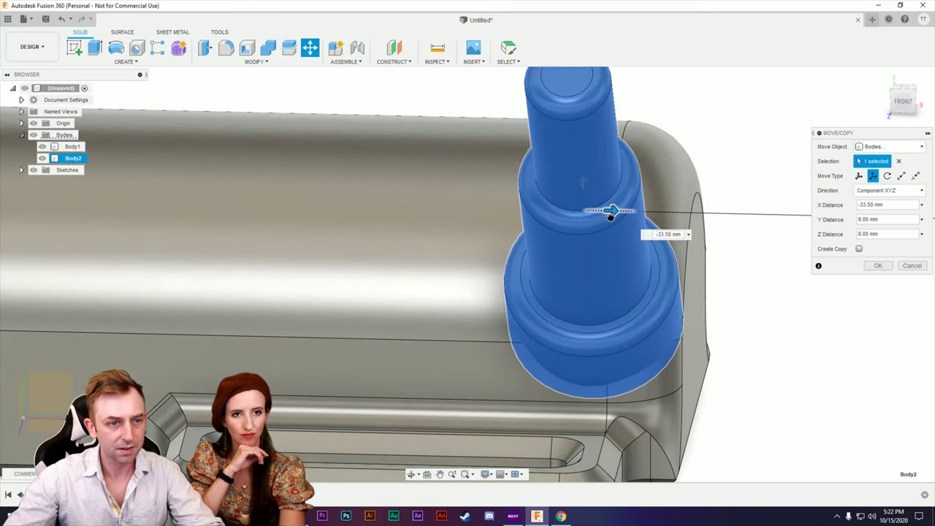
{"action": "middle_click_drag", "start_coordinate": [609, 211], "coordinate": [710, 343], "text": "shift"}
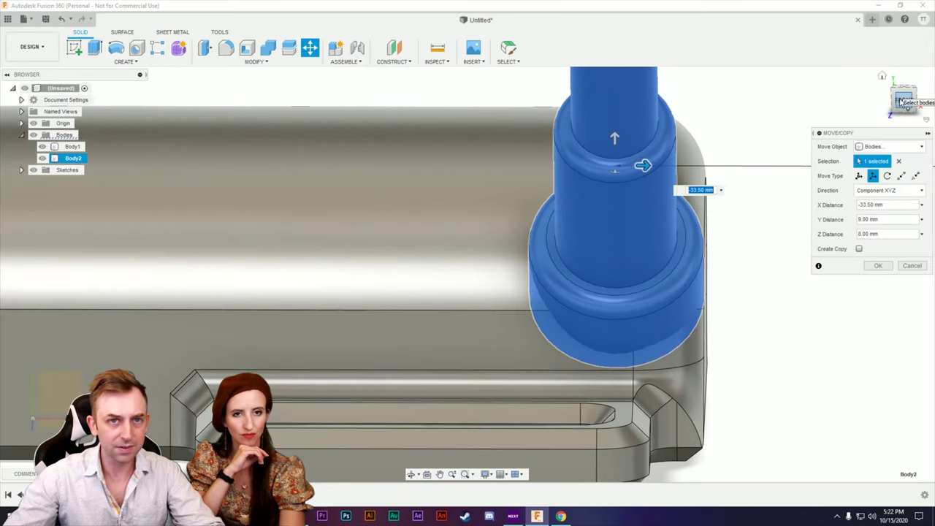
{"action": "left_click", "coordinate": [903, 100]}
{"action": "middle_click_drag", "start_coordinate": [775, 357], "coordinate": [719, 357], "text": "shift"}
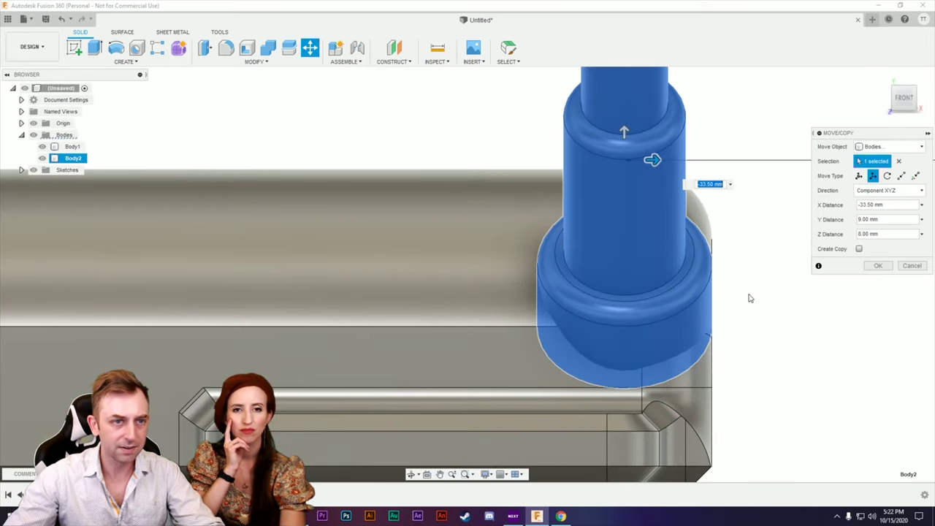
{"action": "left_click", "coordinate": [879, 266]}
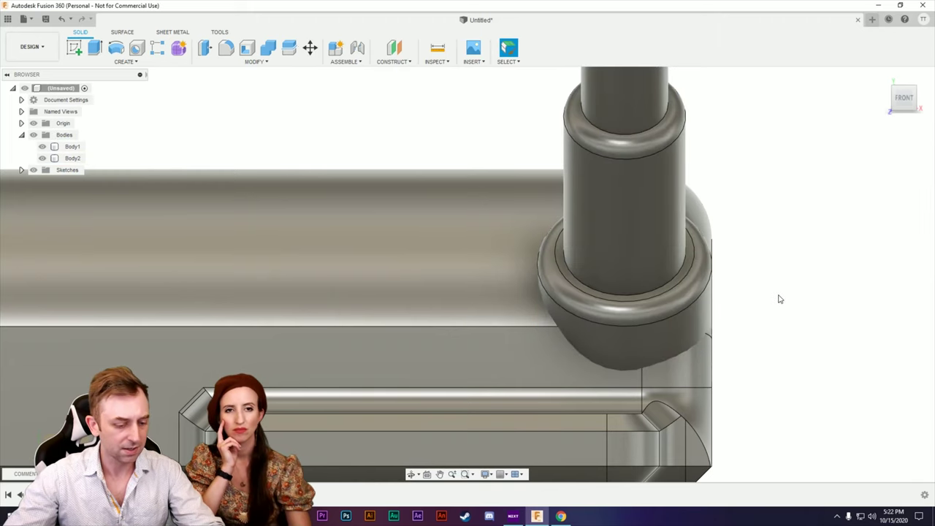
Move the stepped cylinder -10 mm along X, inward from the housing's end.
{"action": "key", "text": "m"}
{"action": "left_click", "coordinate": [607, 186]}
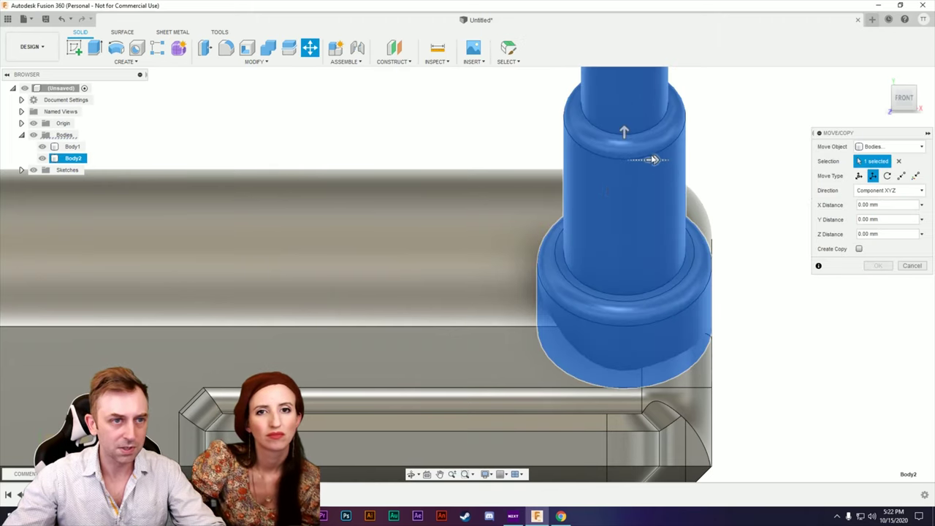
{"action": "left_click_drag", "start_coordinate": [653, 159], "coordinate": [479, 158]}
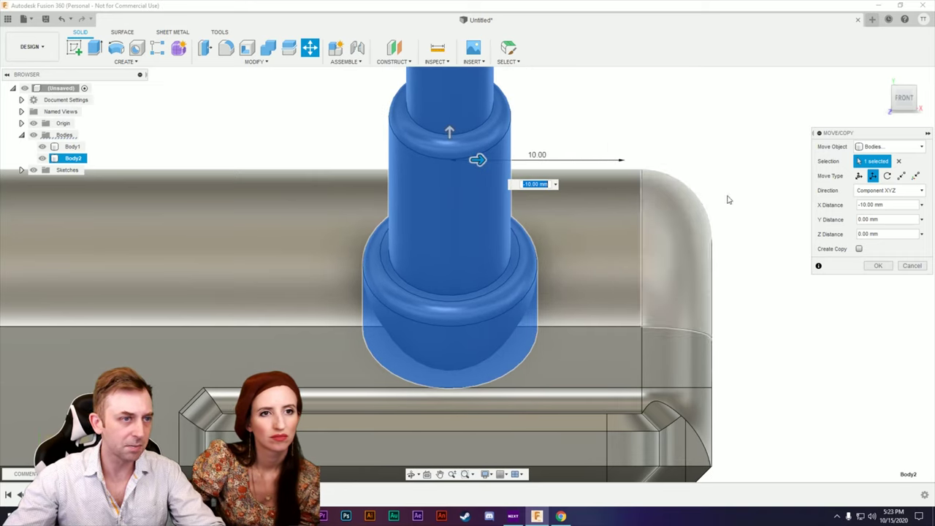
{"action": "left_click", "coordinate": [875, 268]}
Dimension the spacing between the right corner and its neighbouring point on the inner dashed rectangle's upper edge in the base sketch.
{"action": "scroll", "coordinate": [831, 323], "scroll_direction": "down", "scroll_amount": 5}
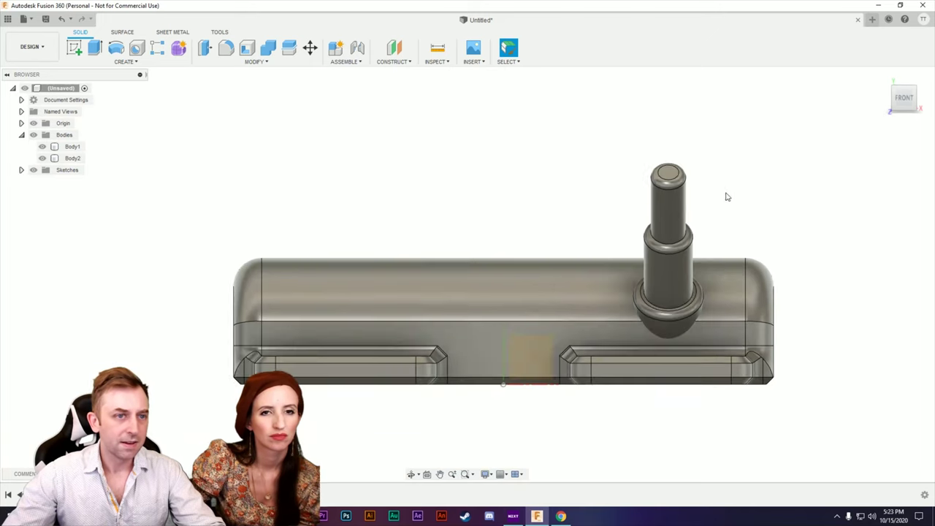
{"action": "middle_click_drag", "start_coordinate": [727, 196], "coordinate": [235, 403], "text": "shift"}
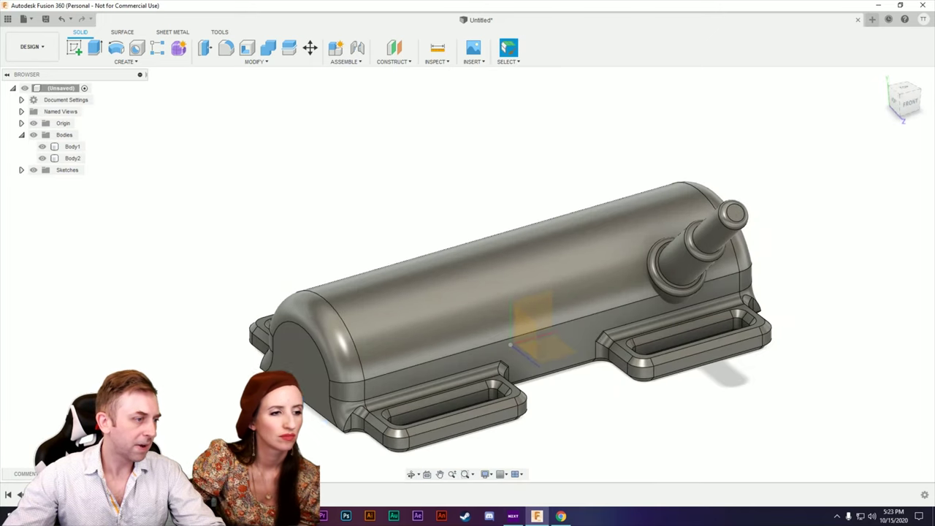
{"action": "double_click", "coordinate": [518, 286]}
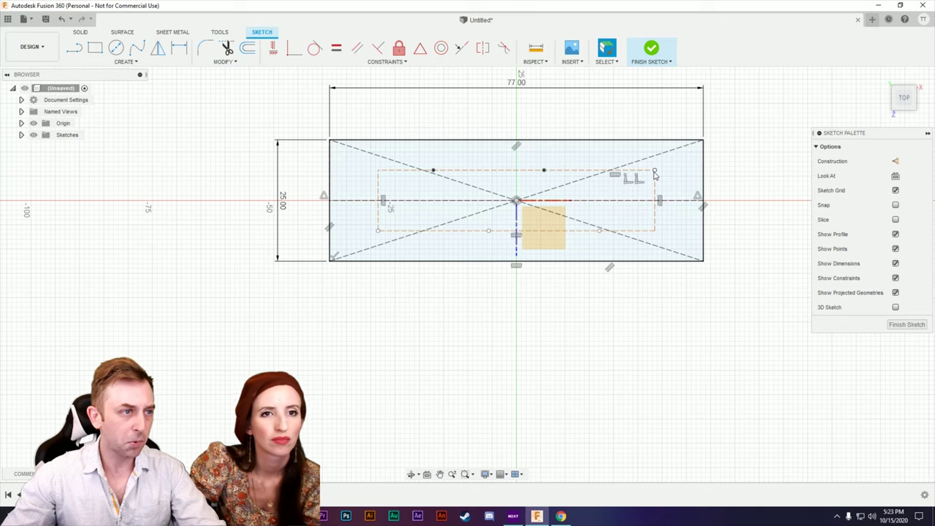
{"action": "key", "text": "d"}
{"action": "left_click", "coordinate": [654, 171]}
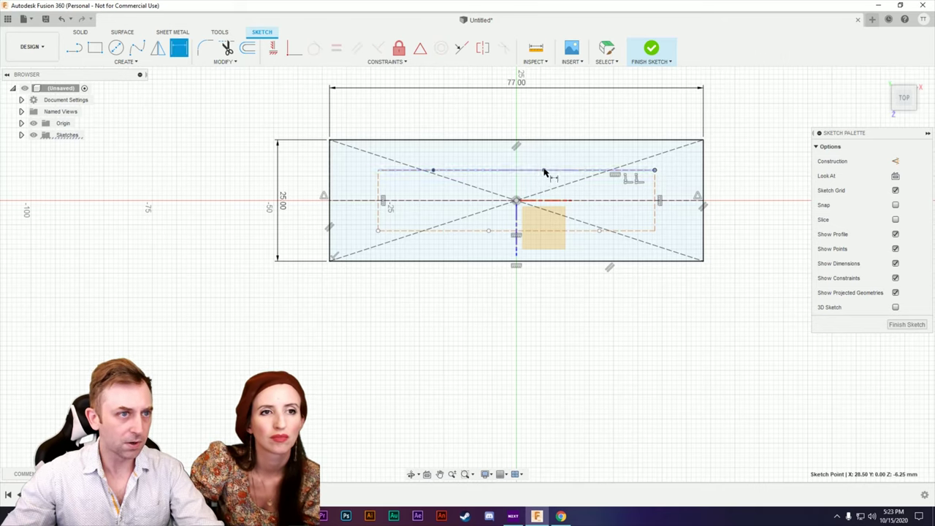
{"action": "left_click", "coordinate": [543, 170]}
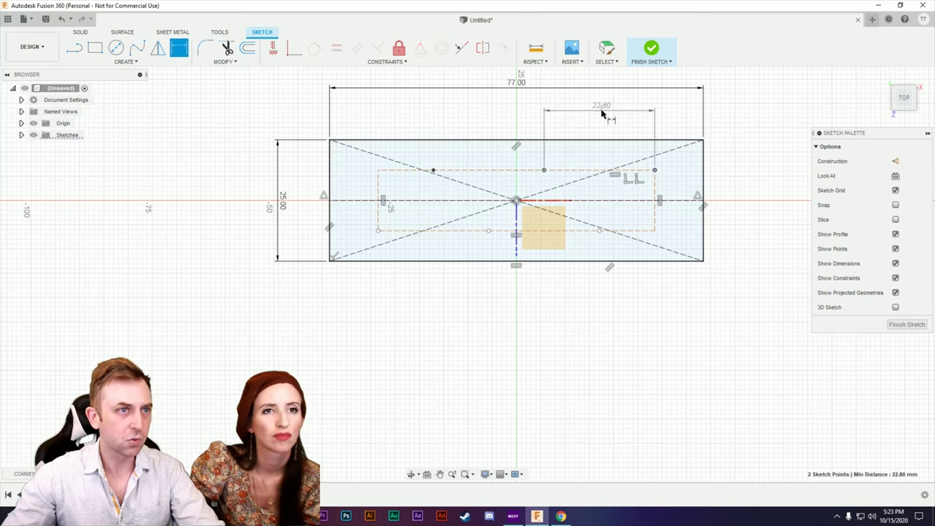
{"action": "left_click", "coordinate": [602, 114]}
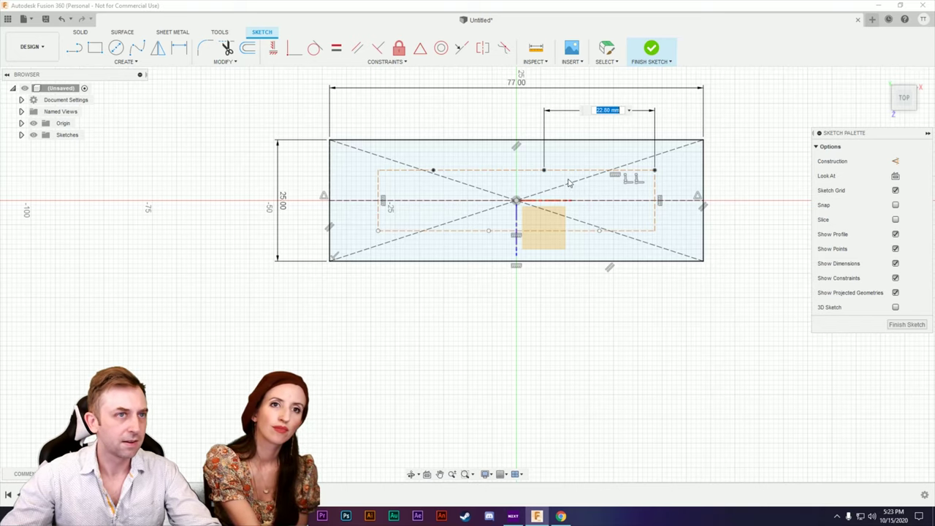
{"action": "left_click", "coordinate": [657, 42]}
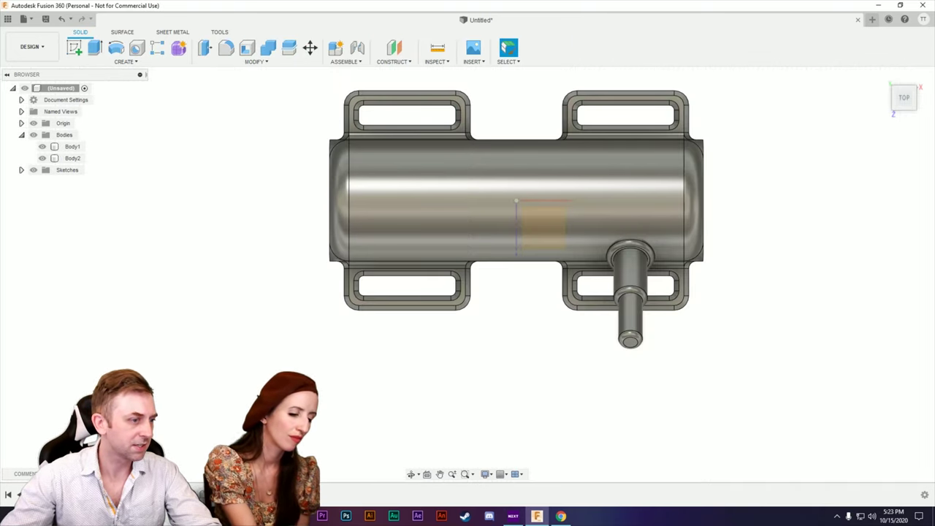
{"action": "middle_click_drag", "start_coordinate": [627, 409], "coordinate": [605, 363], "text": "shift"}
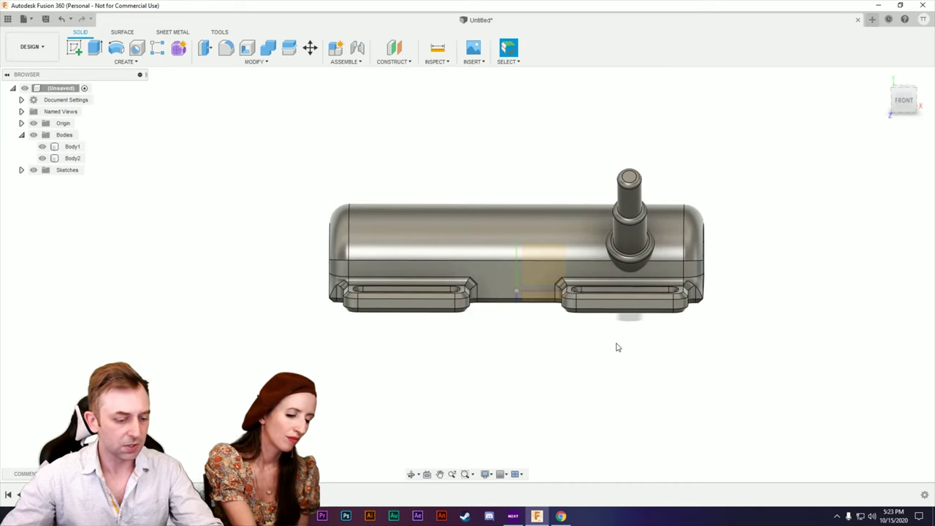
{"action": "key", "text": "m"}
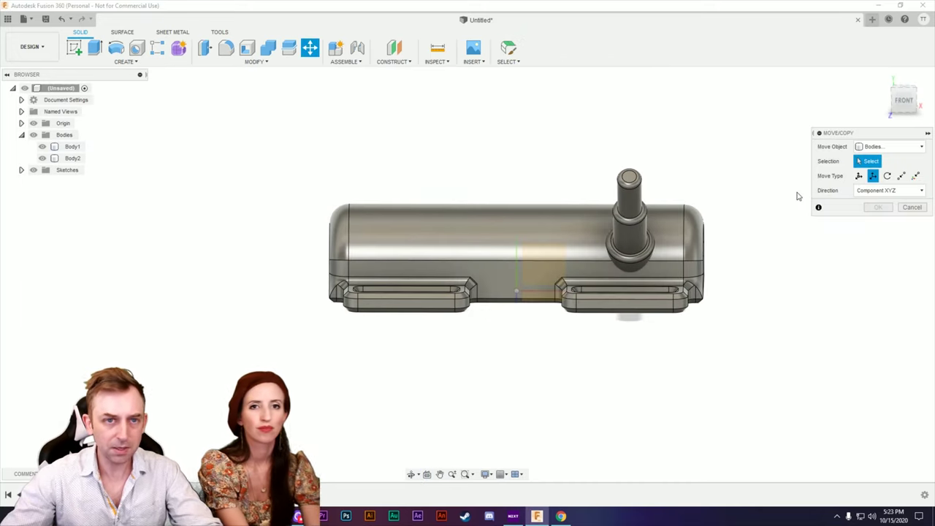
{"action": "scroll", "coordinate": [662, 291], "scroll_direction": "up", "scroll_amount": 4}
{"action": "left_click", "coordinate": [646, 209]}
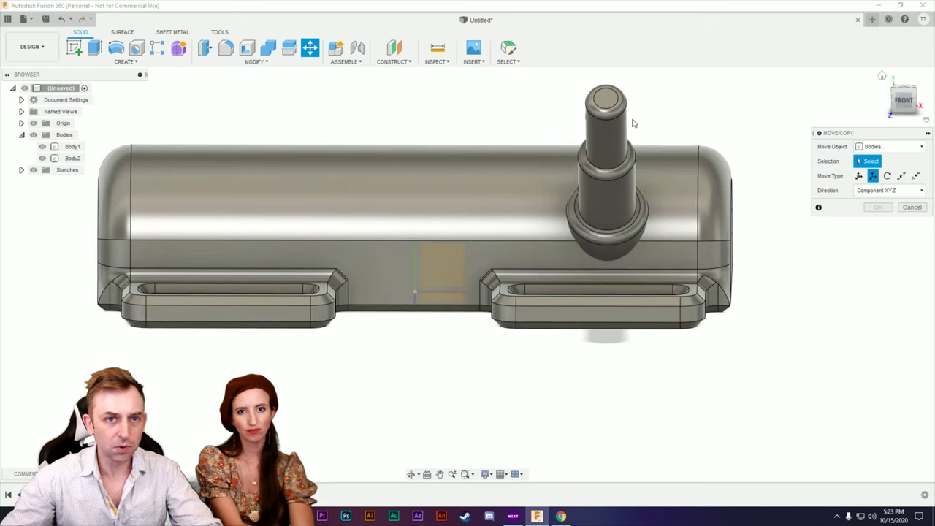
{"action": "left_click", "coordinate": [608, 135]}
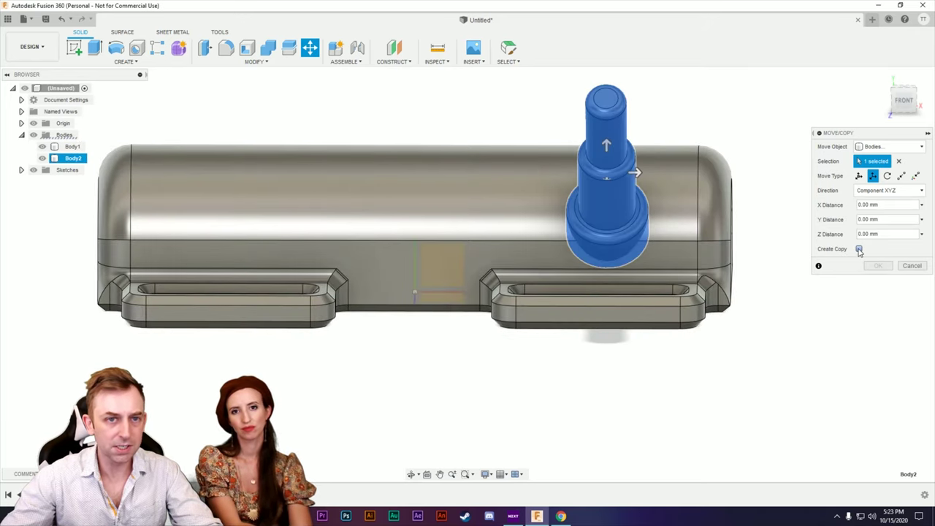
{"action": "left_click", "coordinate": [911, 266]}
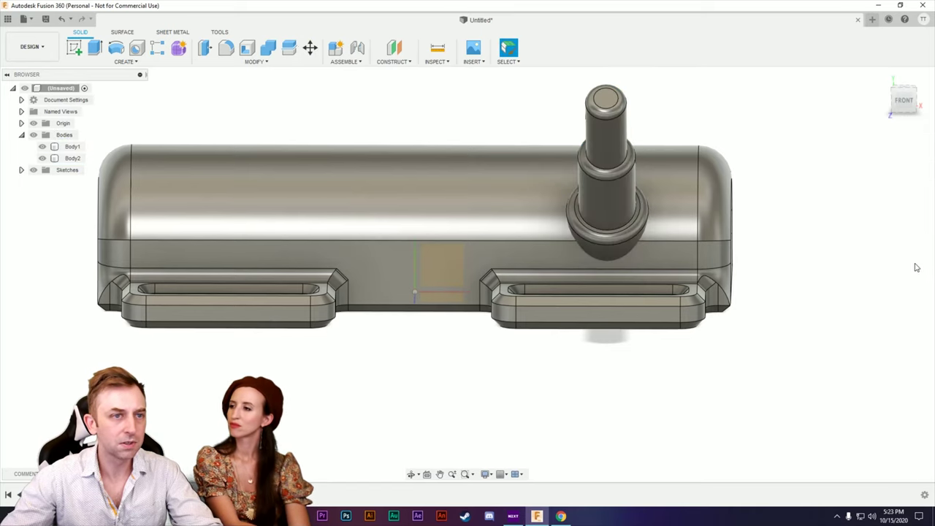
Try a rectangular pattern of the stepped cylinder body along the X axis.
{"action": "left_click", "coordinate": [123, 62]}
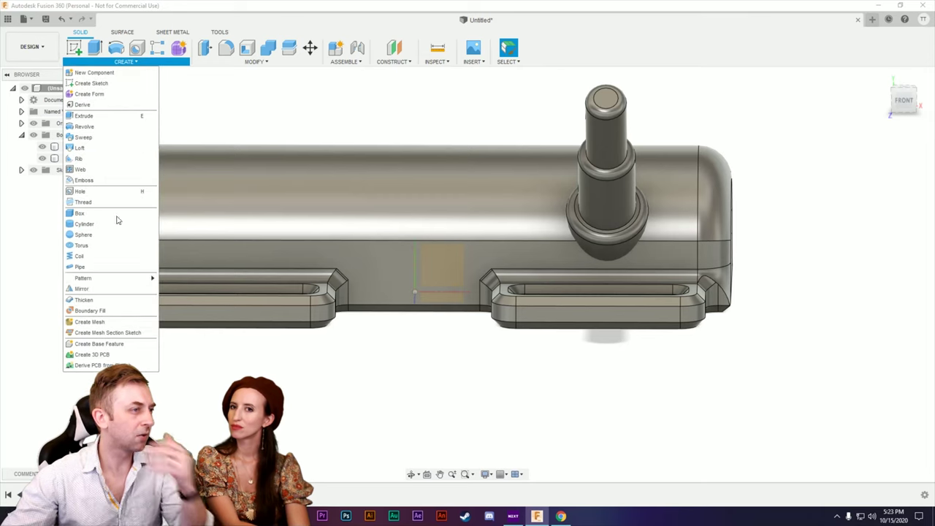
{"action": "mouse_move", "coordinate": [120, 279]}
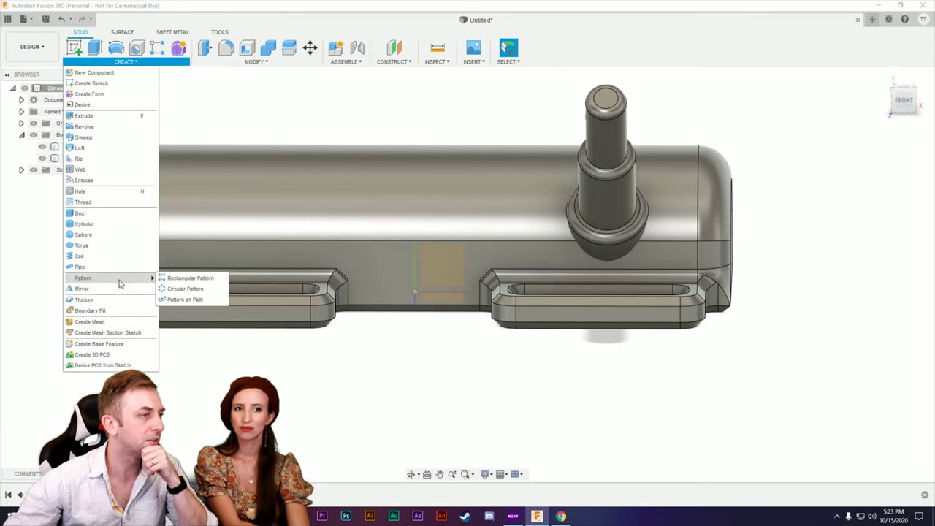
{"action": "left_click", "coordinate": [191, 279]}
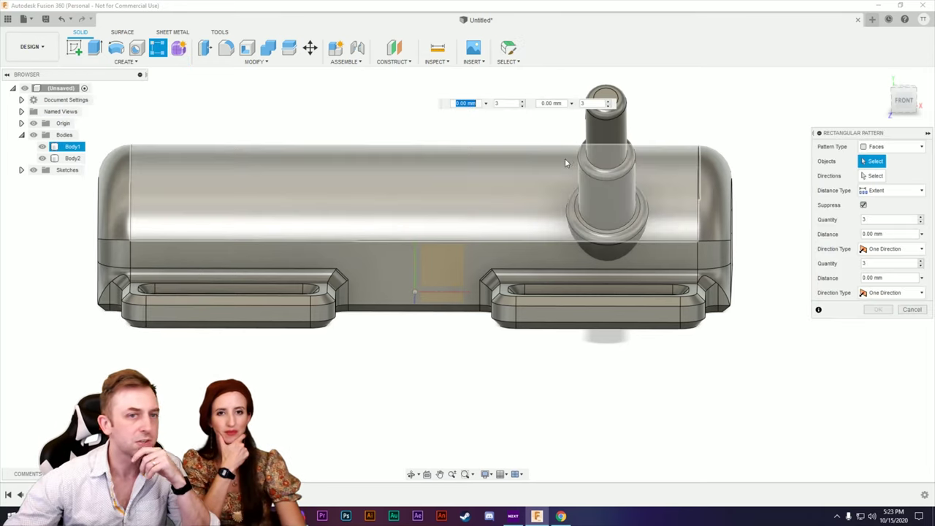
{"action": "left_click", "coordinate": [894, 147]}
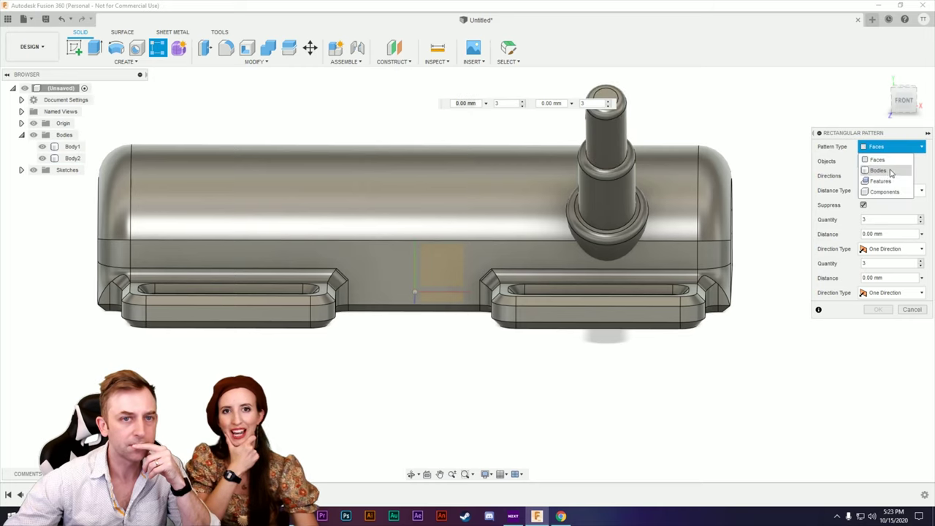
{"action": "left_click", "coordinate": [891, 170]}
{"action": "left_click", "coordinate": [593, 139]}
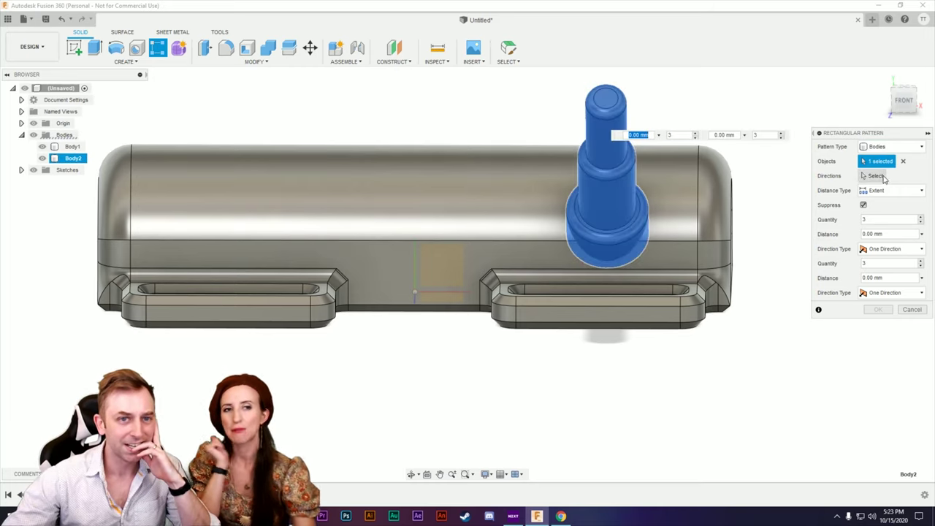
{"action": "left_click", "coordinate": [874, 176]}
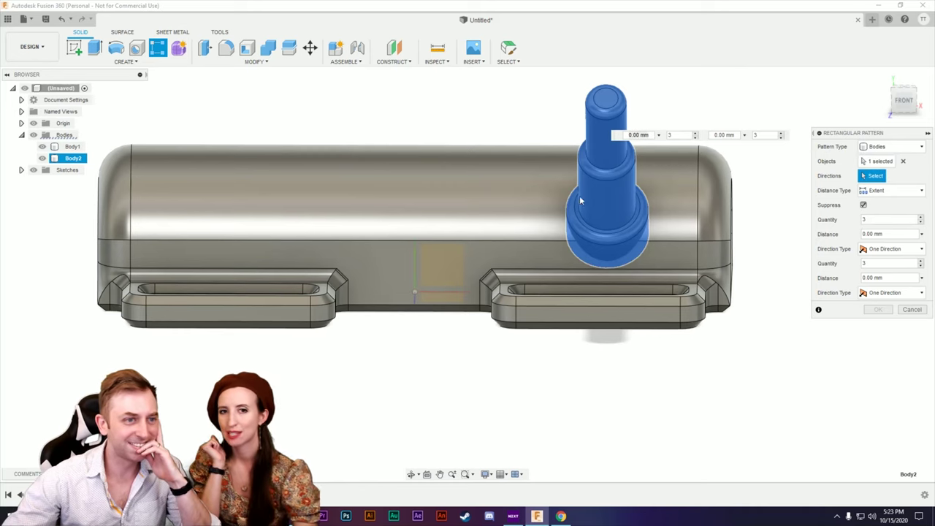
{"action": "left_click", "coordinate": [431, 293]}
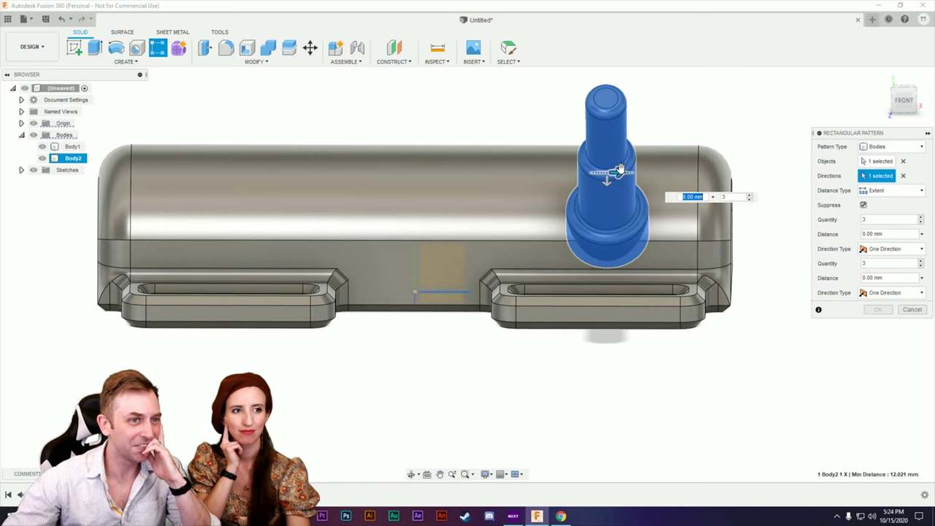
Try spreading the patterned cylinders along the housing over an extent of -22.8*2 mm, and cancel the pattern.
{"action": "left_click_drag", "start_coordinate": [619, 170], "coordinate": [250, 155]}
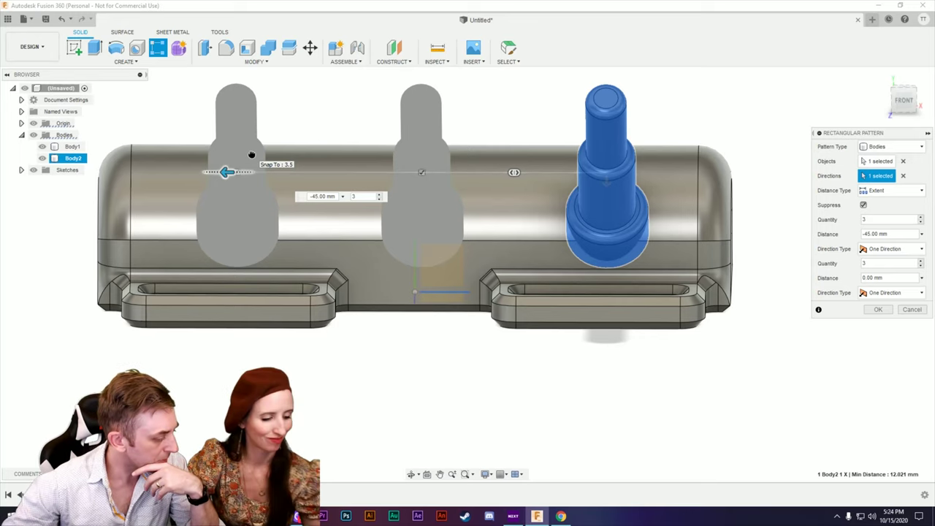
{"action": "left_click_drag", "start_coordinate": [251, 155], "coordinate": [255, 156]}
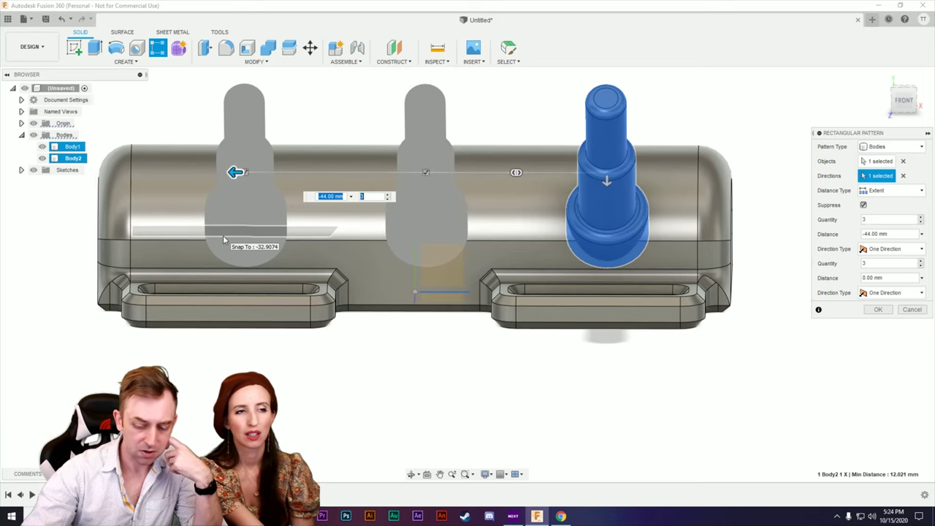
{"action": "type", "text": "22.8 "}
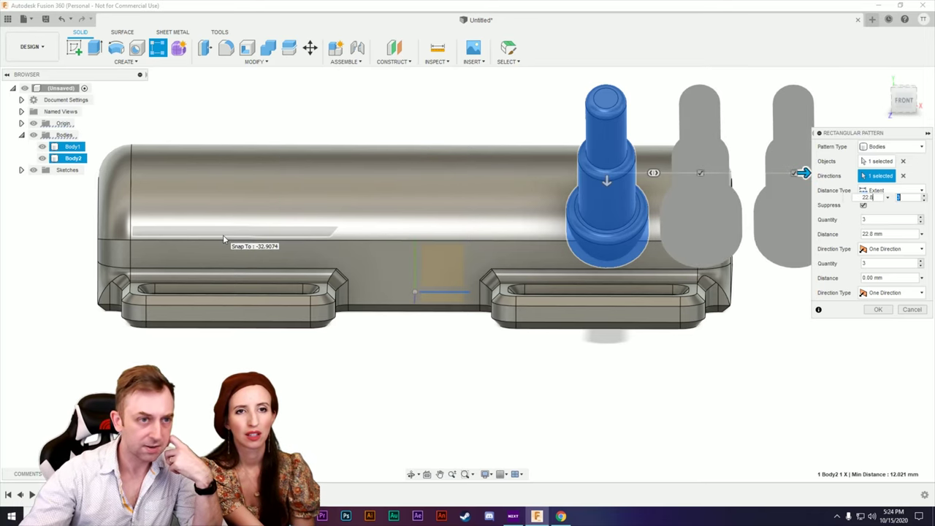
{"action": "type", "text": "* 2 ) * 1"}
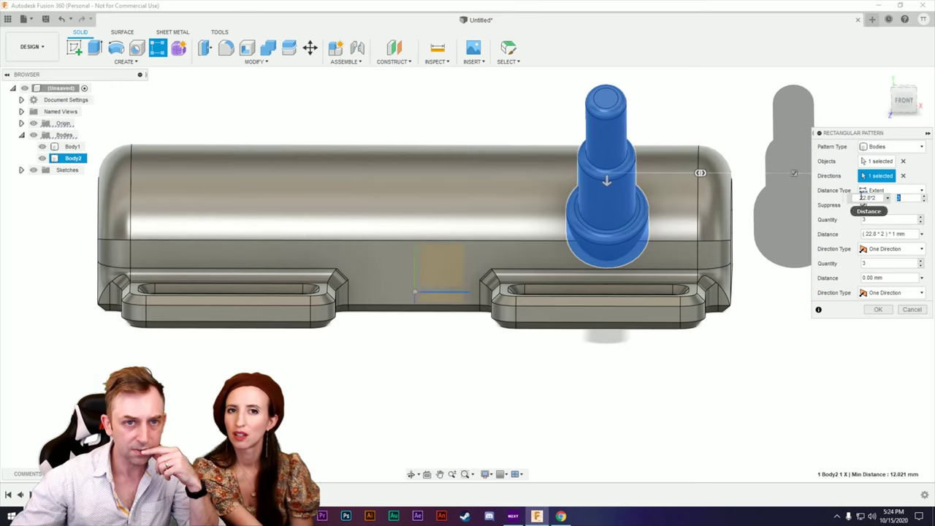
{"action": "left_click", "coordinate": [863, 195]}
{"action": "type", "text": "-"}
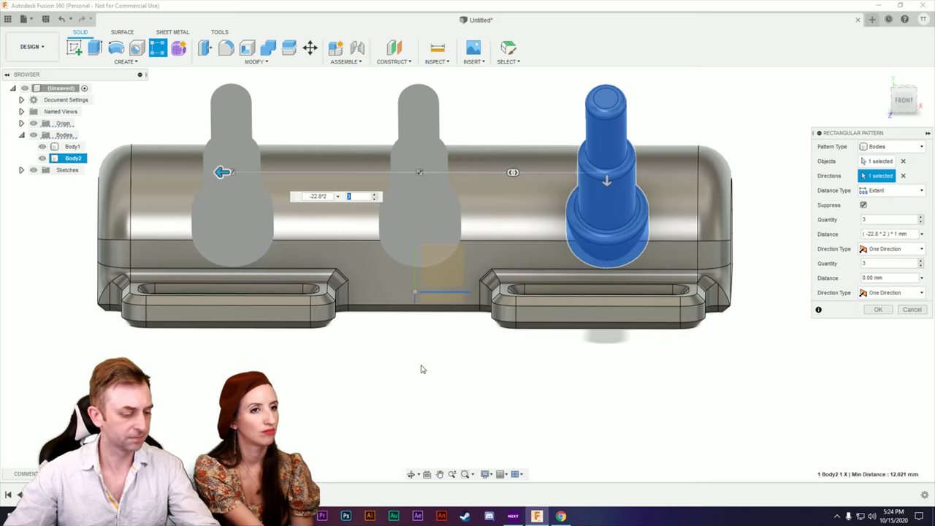
{"action": "middle_click_drag", "start_coordinate": [400, 369], "coordinate": [381, 349], "text": "shift"}
{"action": "left_click", "coordinate": [344, 184]}
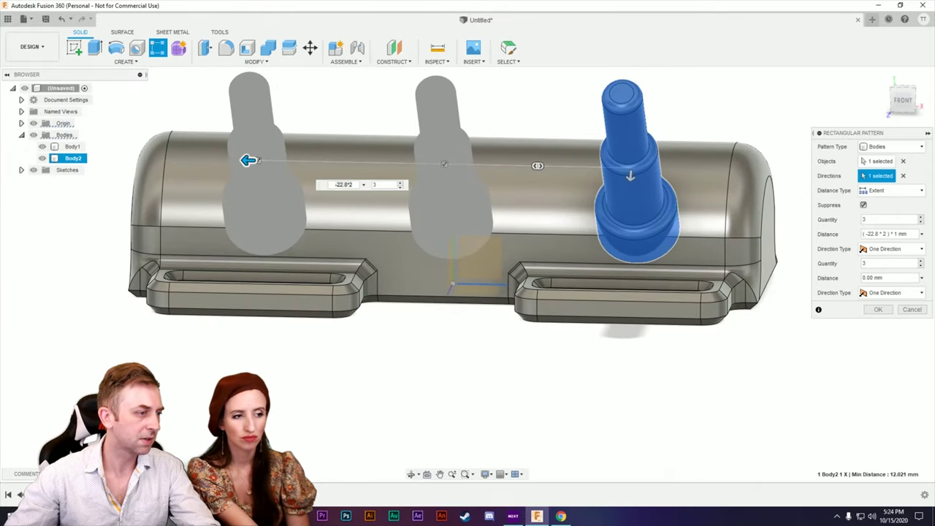
{"action": "left_click", "coordinate": [912, 309]}
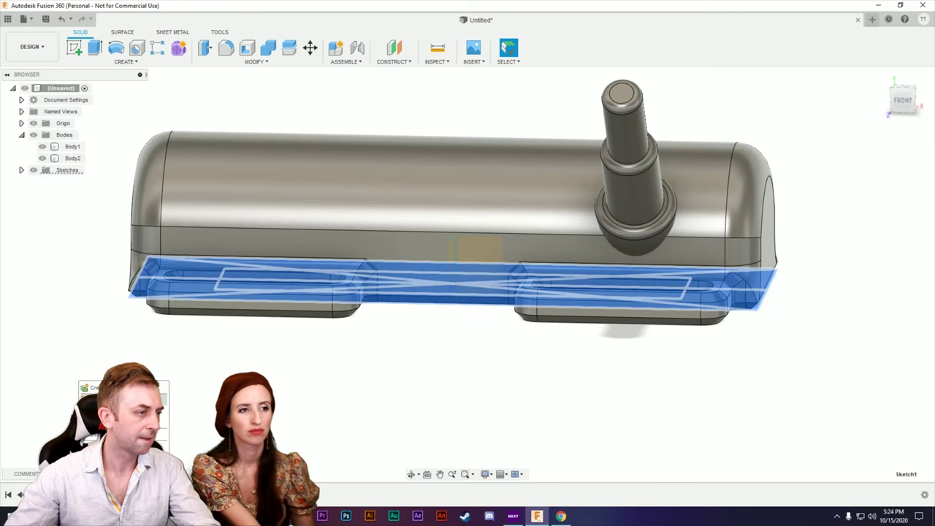
Check the points and their spacing dimension along the inner dashed rectangle's upper edge in the base sketch.
{"action": "double_click", "coordinate": [453, 281]}
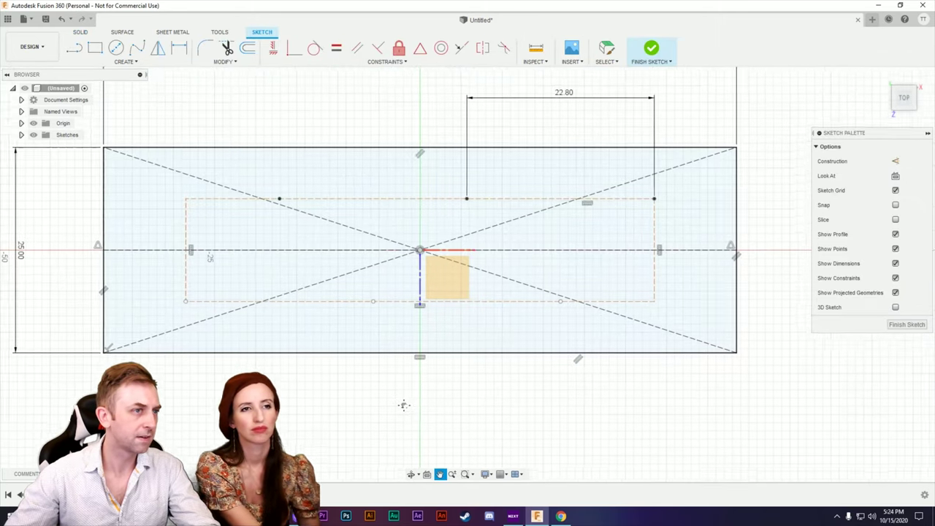
{"action": "scroll", "coordinate": [429, 389], "scroll_direction": "up", "scroll_amount": 1}
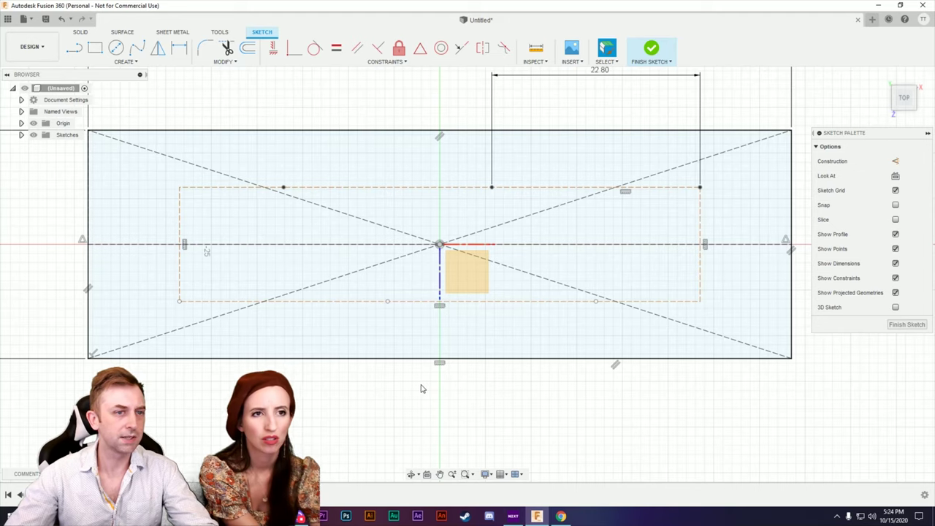
{"action": "scroll", "coordinate": [421, 389], "scroll_direction": "down", "scroll_amount": 1}
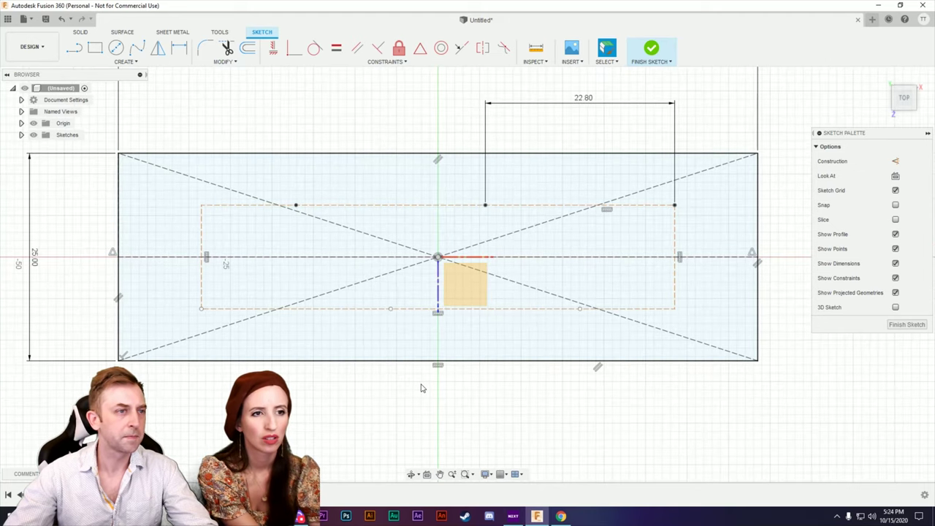
{"action": "left_click", "coordinate": [484, 206]}
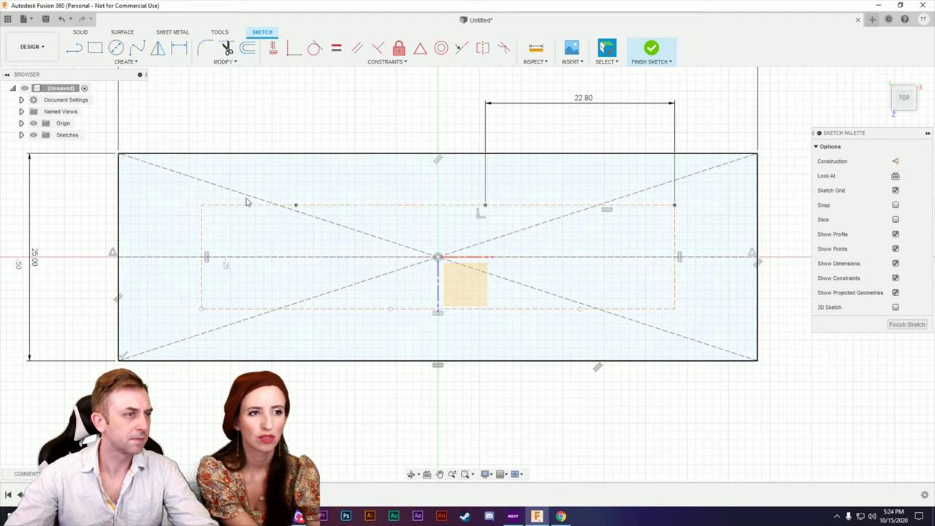
{"action": "left_click", "coordinate": [295, 206]}
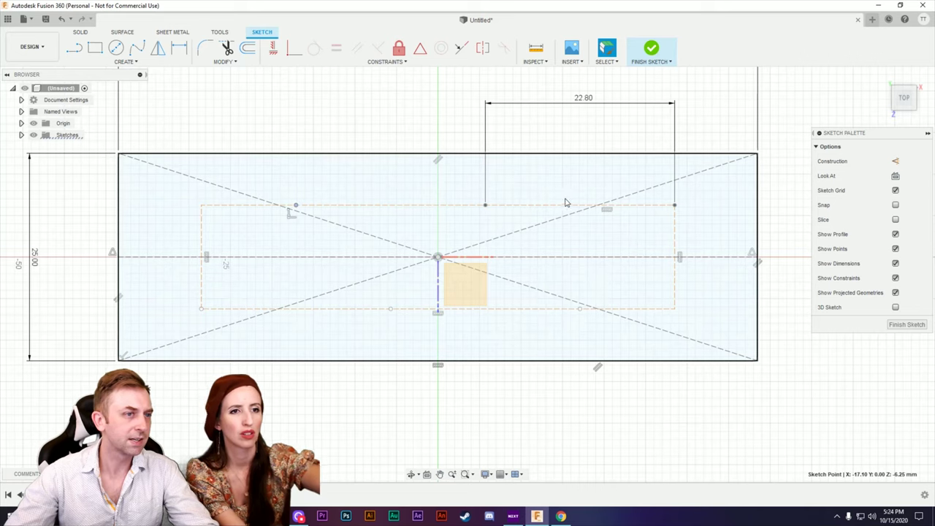
{"action": "left_click", "coordinate": [588, 103]}
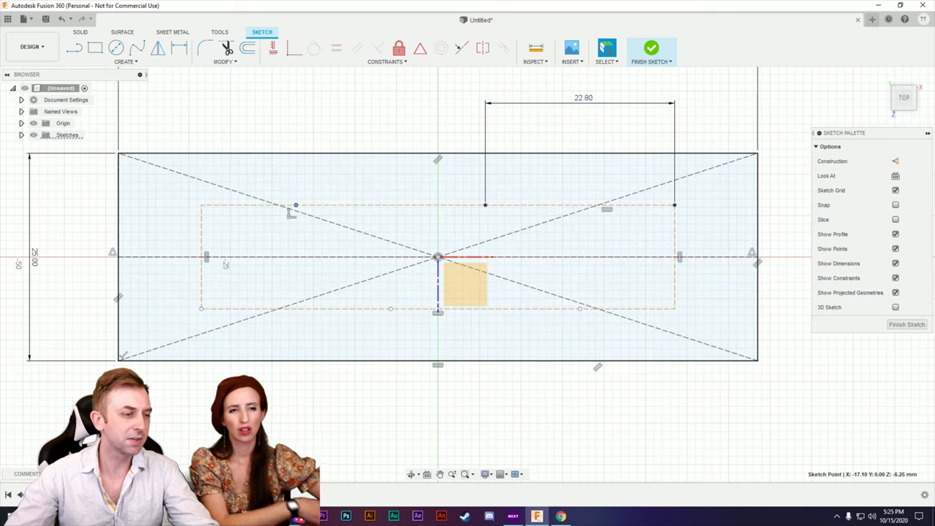
{"action": "left_click", "coordinate": [651, 50]}
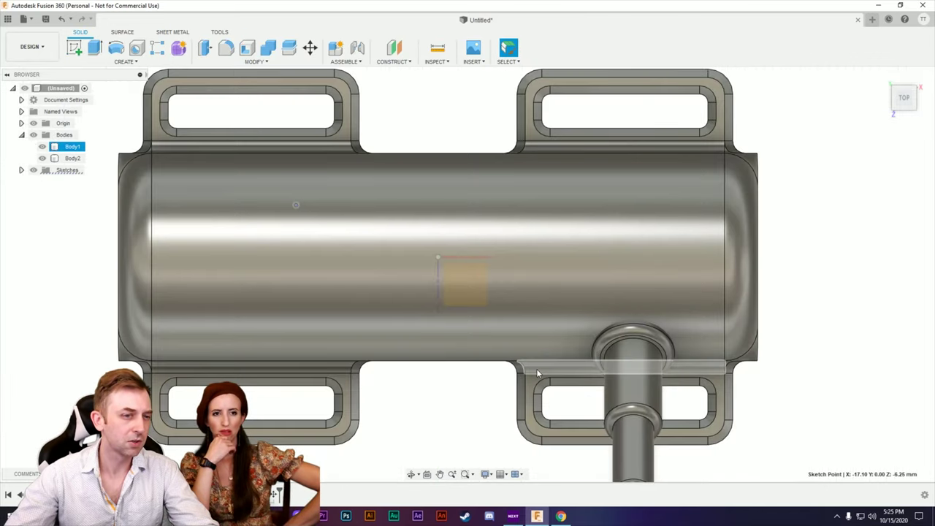
Set up a Move/Copy of the stepped cylinder as a body, with copy creation enabled.
{"action": "scroll", "coordinate": [541, 365], "scroll_direction": "up", "scroll_amount": 3}
{"action": "scroll", "coordinate": [545, 356], "scroll_direction": "down", "scroll_amount": 5}
{"action": "middle_click_drag", "start_coordinate": [516, 386], "coordinate": [501, 325], "text": "shift"}
{"action": "left_click", "coordinate": [501, 325]}
{"action": "left_click", "coordinate": [602, 351]}
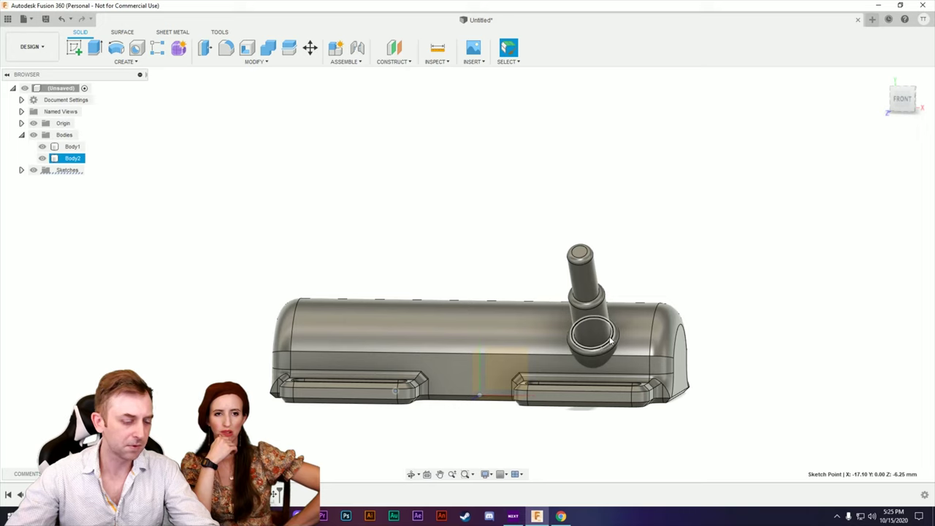
{"action": "key", "text": "m"}
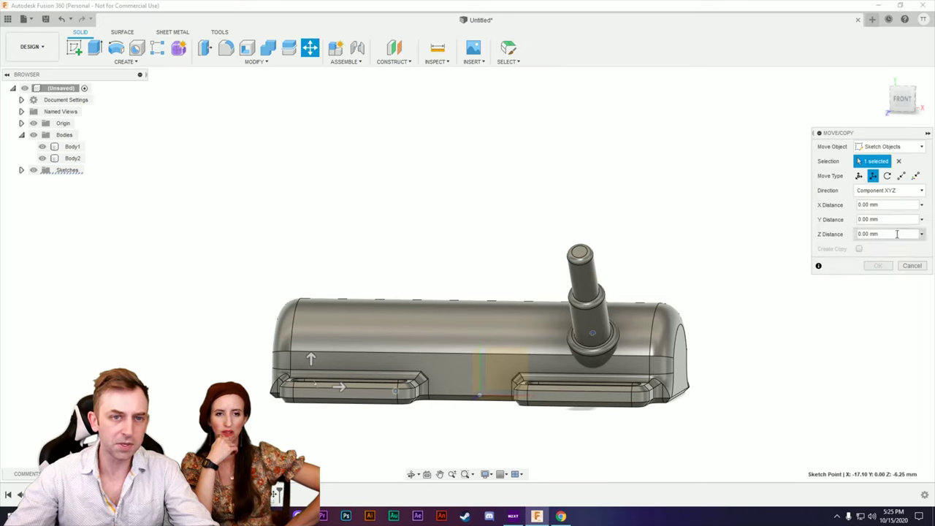
{"action": "left_click", "coordinate": [878, 148]}
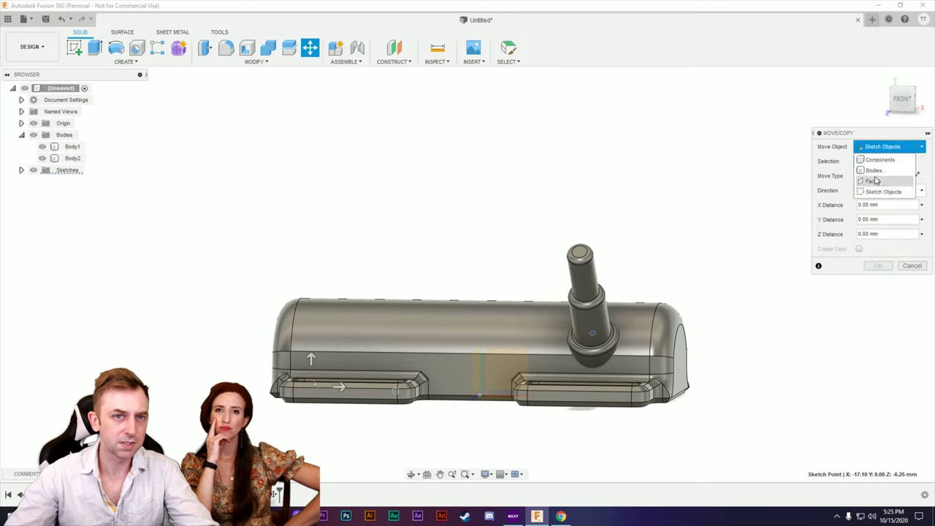
{"action": "left_click", "coordinate": [872, 170]}
{"action": "left_click", "coordinate": [593, 314]}
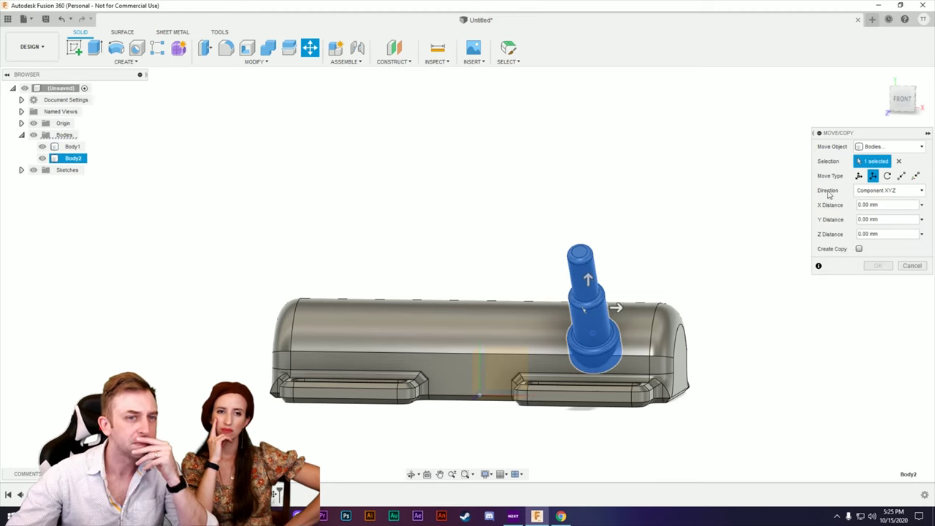
{"action": "left_click", "coordinate": [859, 249]}
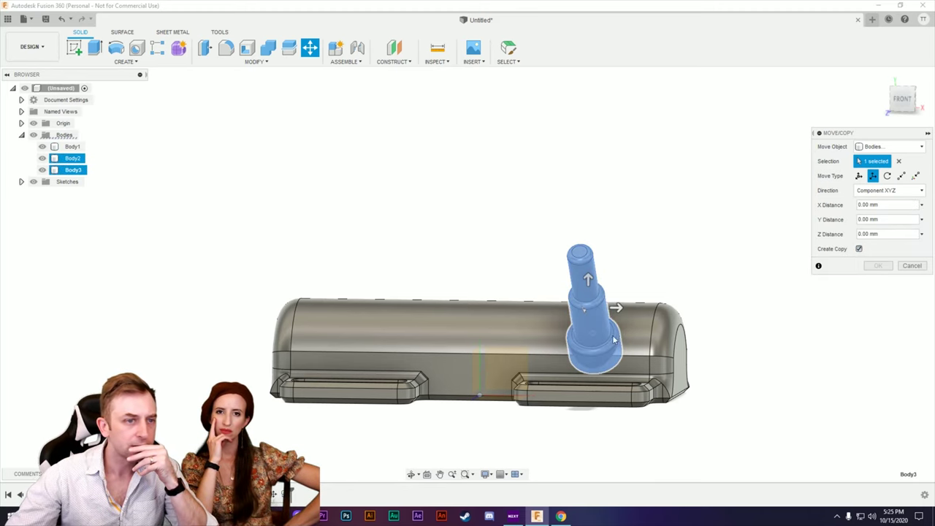
Copy the stepped cylinder -22.8 mm along the X axis.
{"action": "left_click_drag", "start_coordinate": [617, 307], "coordinate": [539, 304]}
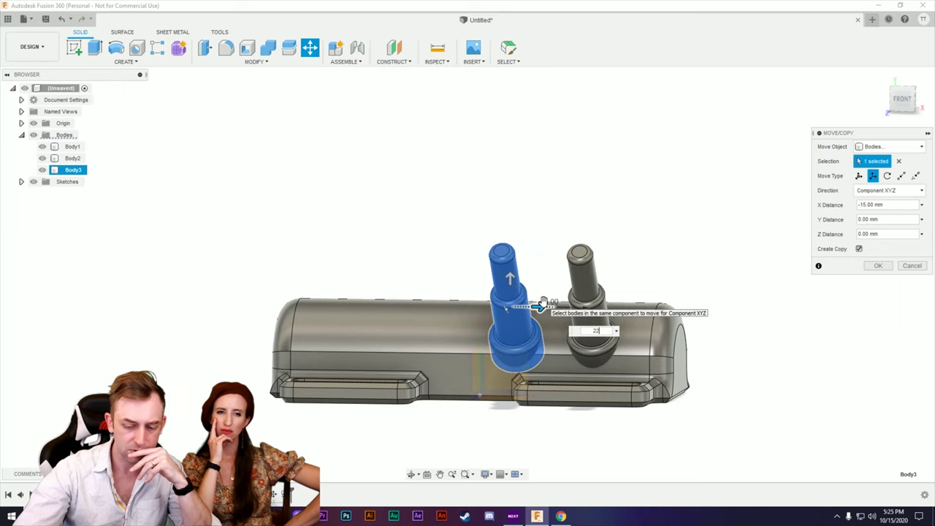
{"action": "type", "text": "22.8"}
{"action": "key", "text": "Return"}
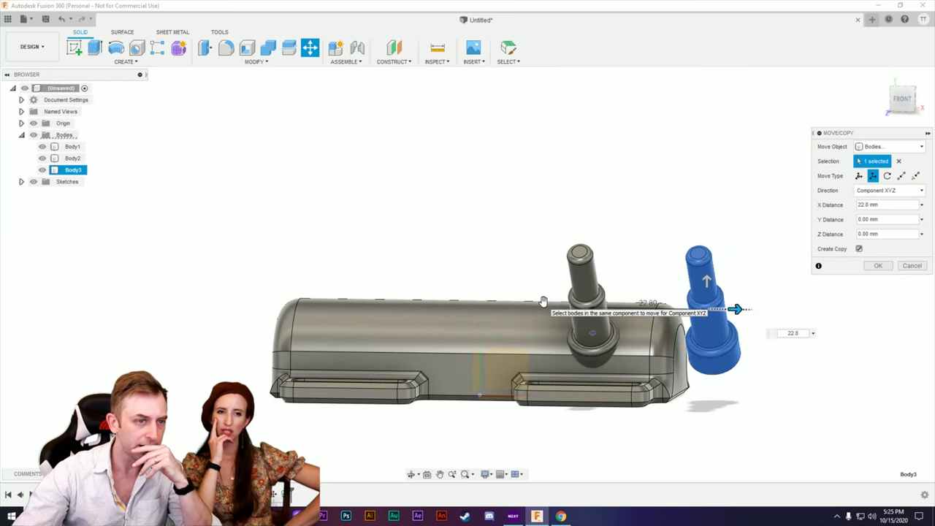
{"action": "left_click", "coordinate": [784, 333]}
{"action": "type", "text": "-"}
{"action": "key", "text": "Return"}
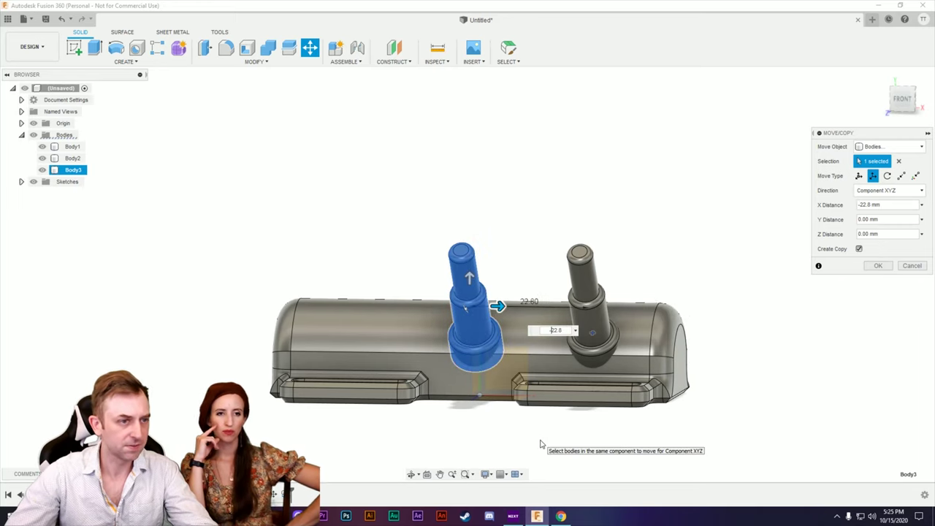
{"action": "mouse_move", "coordinate": [538, 443]}
{"action": "middle_mouse_down", "text": "shift"}
{"action": "mouse_move", "coordinate": [568, 461]}
{"action": "mouse_move", "coordinate": [553, 465]}
{"action": "mouse_move", "coordinate": [542, 436]}
{"action": "mouse_move", "coordinate": [553, 432]}
{"action": "mouse_move", "coordinate": [550, 443]}
{"action": "middle_mouse_up", "text": "shift"}
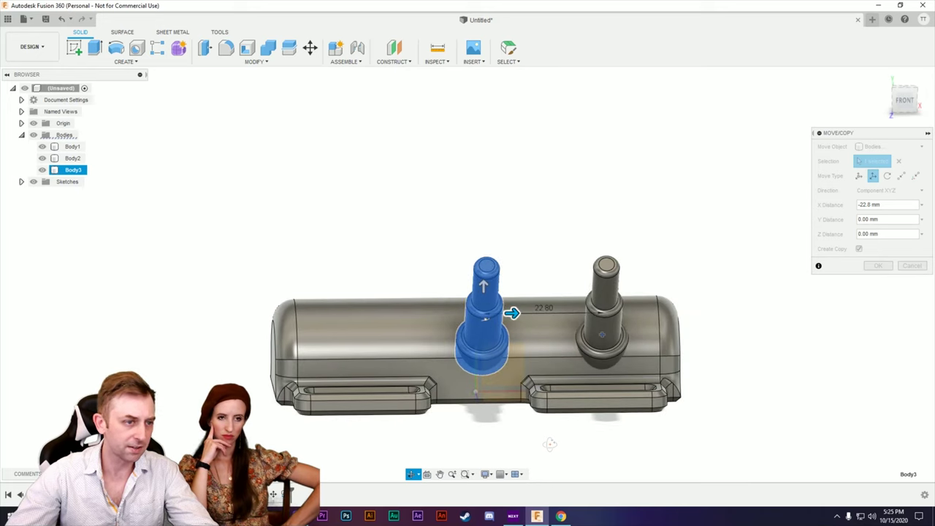
{"action": "scroll", "coordinate": [504, 443], "scroll_direction": "up", "scroll_amount": 2}
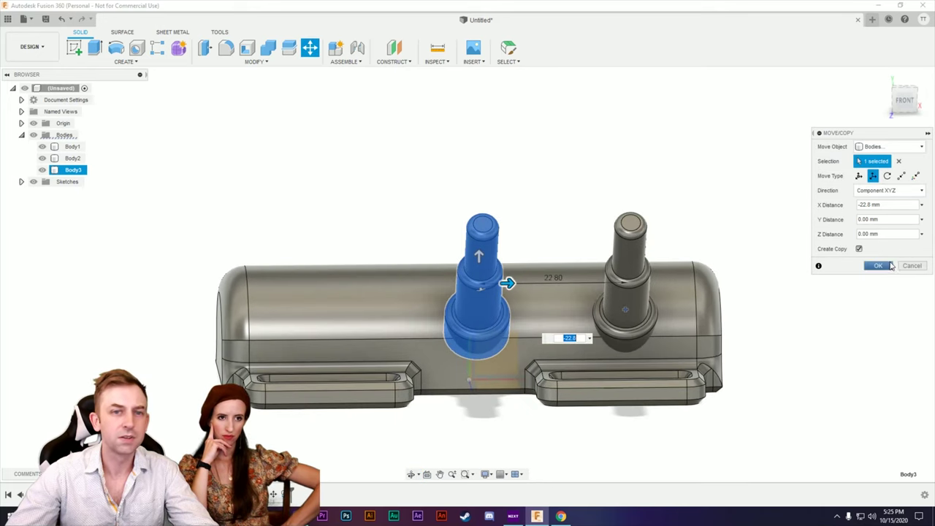
{"action": "left_click", "coordinate": [878, 266]}
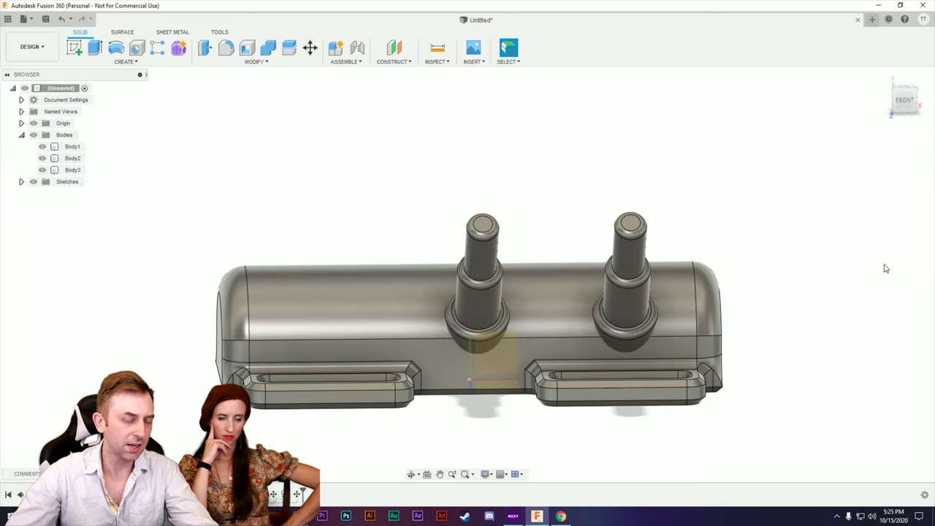
Copy the middle stepped cylinder another -22.8 mm along the X axis, with copy creation enabled.
{"action": "key", "text": "m"}
{"action": "left_click", "coordinate": [483, 300]}
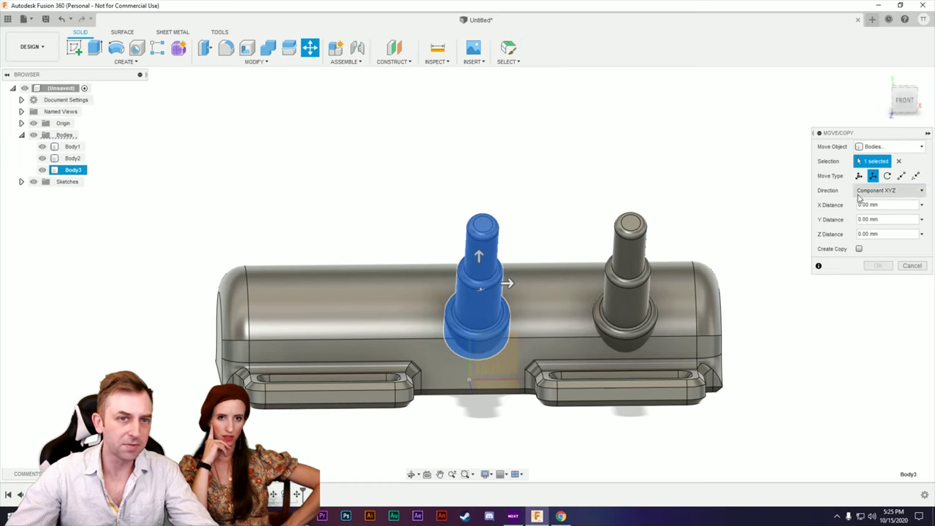
{"action": "left_click_drag", "start_coordinate": [508, 283], "coordinate": [358, 284]}
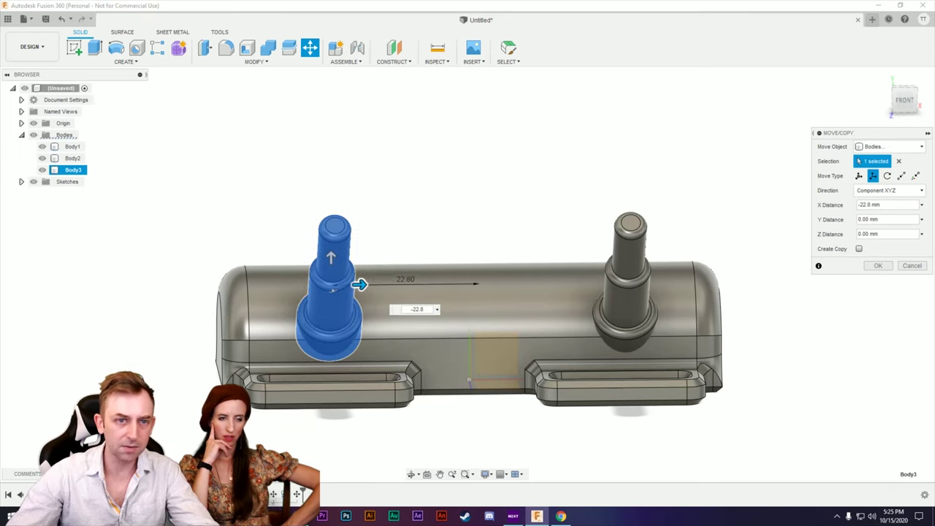
{"action": "left_click", "coordinate": [859, 250]}
{"action": "left_click", "coordinate": [879, 267]}
Set up a Mirror of bodies with the three stepped cylinders, Body2 to Body4, as the objects.
{"action": "mouse_move", "coordinate": [458, 167]}
{"action": "middle_mouse_down", "text": "shift"}
{"action": "mouse_move", "coordinate": [596, 191]}
{"action": "mouse_move", "coordinate": [598, 199]}
{"action": "mouse_move", "coordinate": [476, 183]}
{"action": "mouse_move", "coordinate": [439, 154]}
{"action": "mouse_move", "coordinate": [439, 175]}
{"action": "mouse_move", "coordinate": [451, 182]}
{"action": "mouse_move", "coordinate": [436, 180]}
{"action": "mouse_move", "coordinate": [439, 152]}
{"action": "mouse_move", "coordinate": [454, 159]}
{"action": "middle_mouse_up", "text": "shift"}
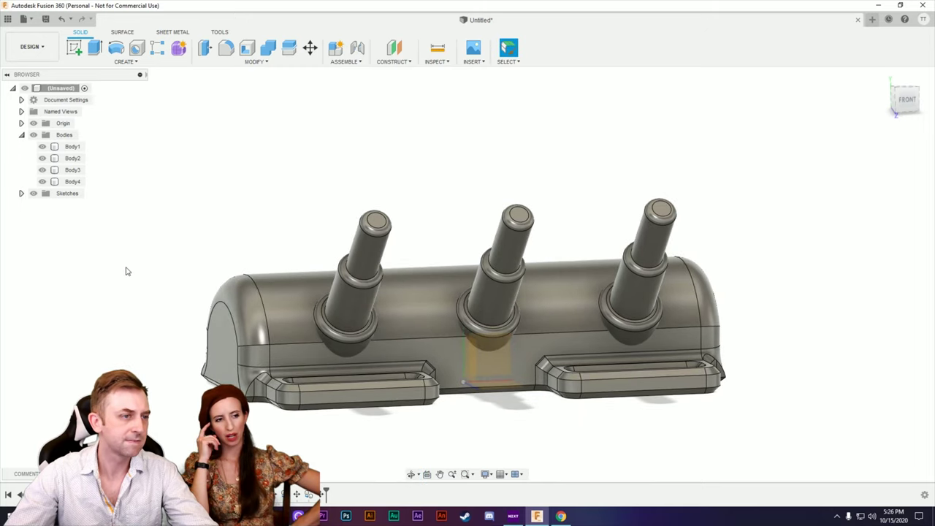
{"action": "middle_click_drag", "start_coordinate": [126, 271], "coordinate": [271, 332], "text": "shift"}
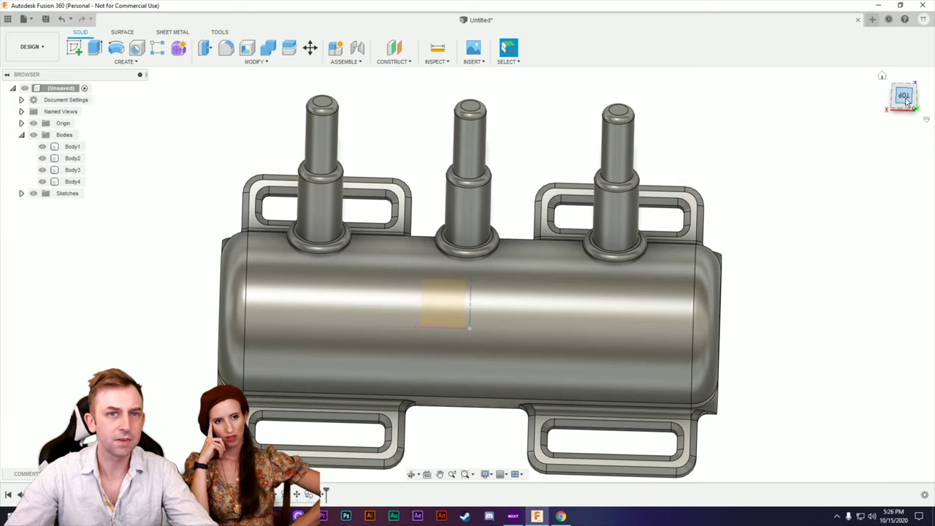
{"action": "left_click", "coordinate": [906, 98]}
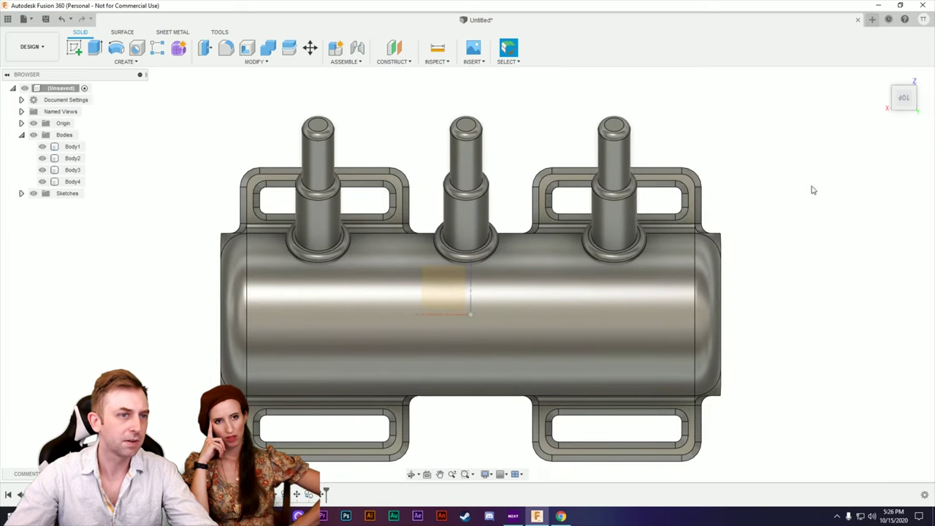
{"action": "middle_click_drag", "start_coordinate": [769, 358], "coordinate": [800, 350], "text": "shift"}
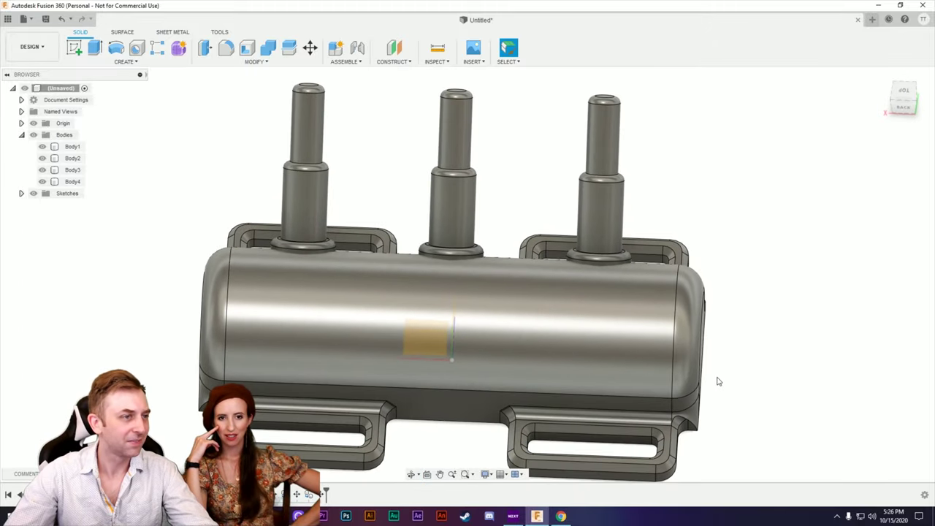
{"action": "left_click", "coordinate": [518, 383]}
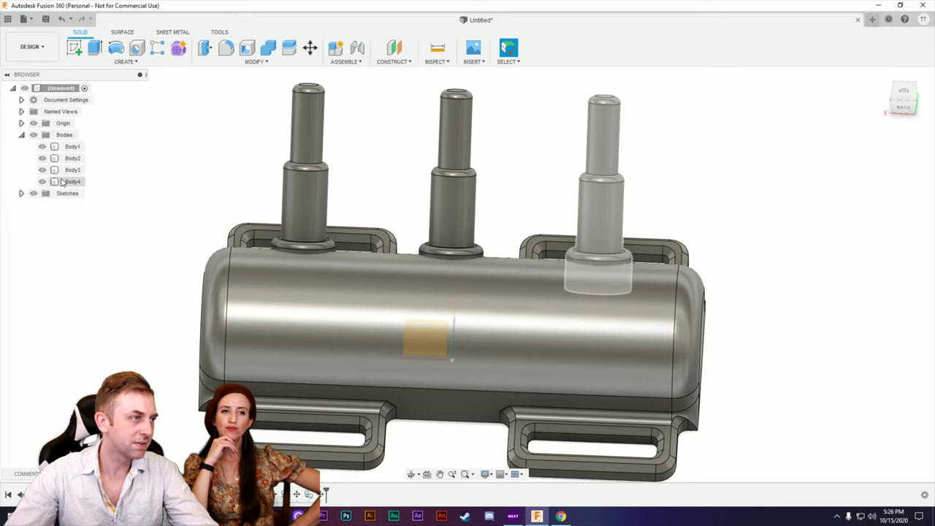
{"action": "left_click", "coordinate": [125, 61]}
{"action": "left_click", "coordinate": [106, 292]}
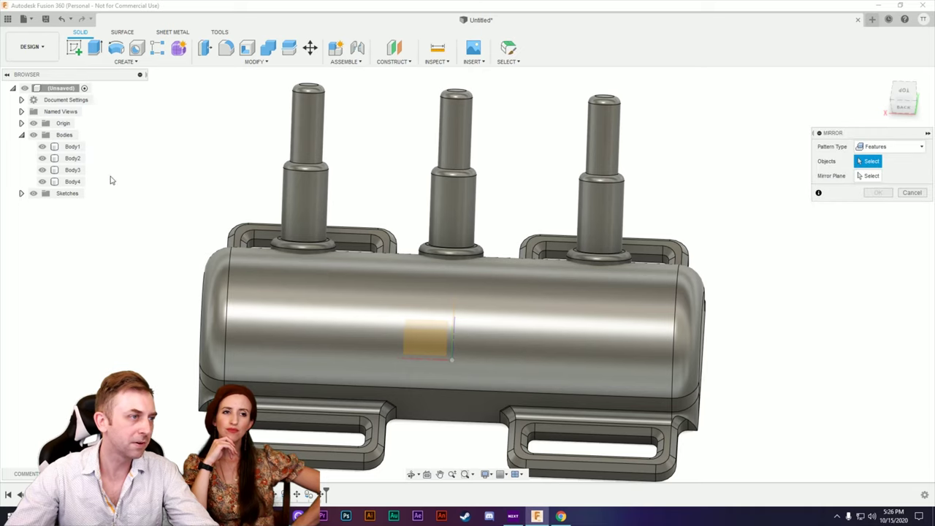
{"action": "left_click", "coordinate": [877, 147]}
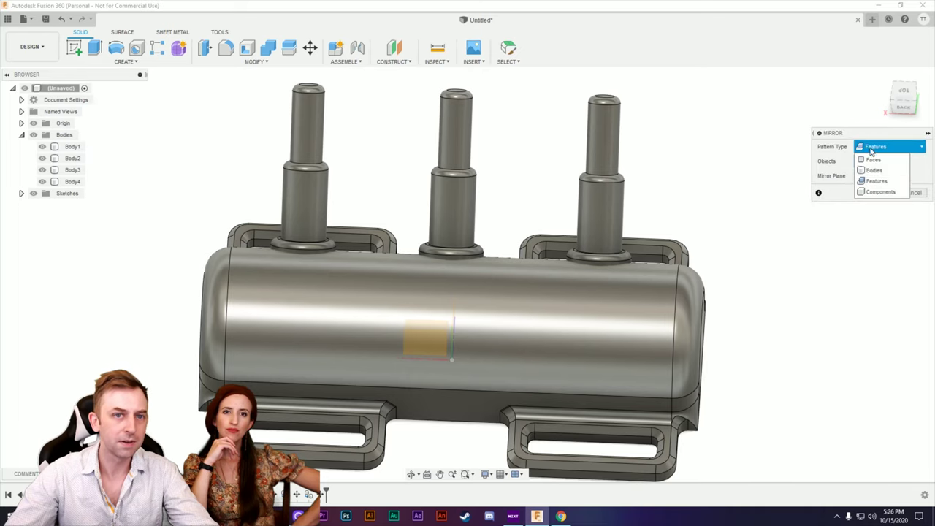
{"action": "left_click", "coordinate": [876, 176]}
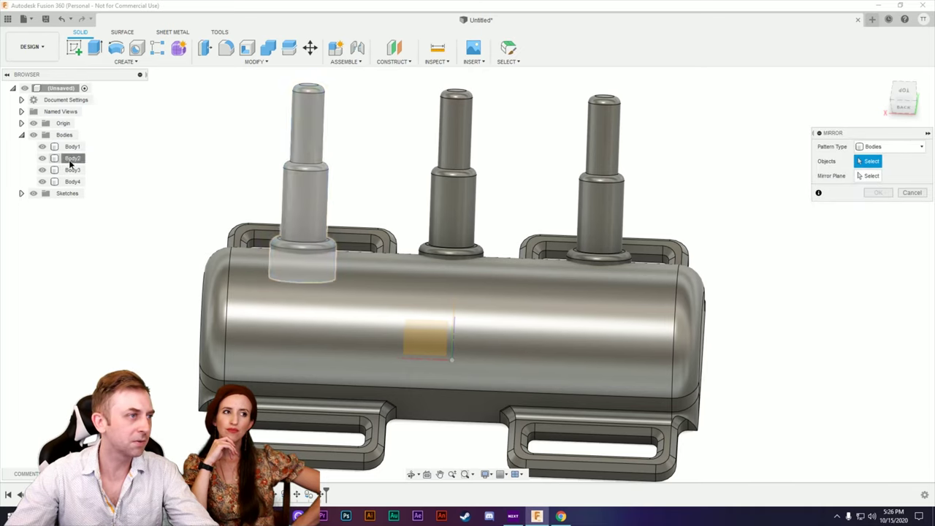
{"action": "left_click", "coordinate": [70, 158]}
{"action": "left_click", "coordinate": [71, 169]}
{"action": "left_click", "coordinate": [72, 181]}
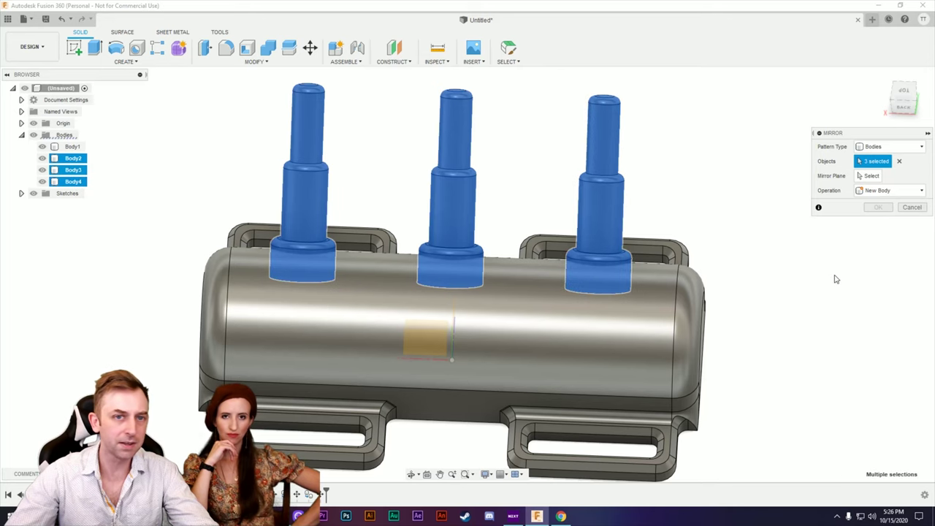
Mirror the three stepped cylinders across the XY origin plane to the housing's opposite side as new bodies.
{"action": "middle_click_drag", "start_coordinate": [769, 382], "coordinate": [719, 358], "text": "shift"}
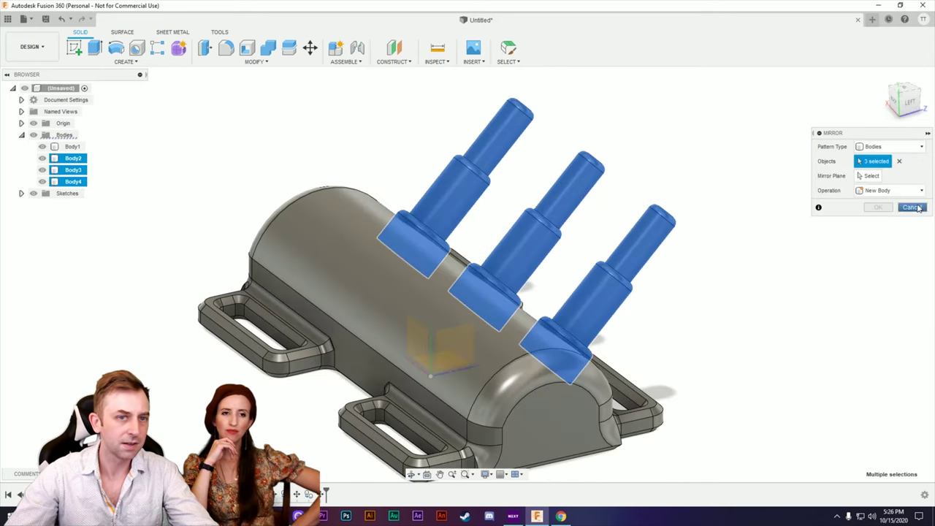
{"action": "left_click", "coordinate": [872, 176]}
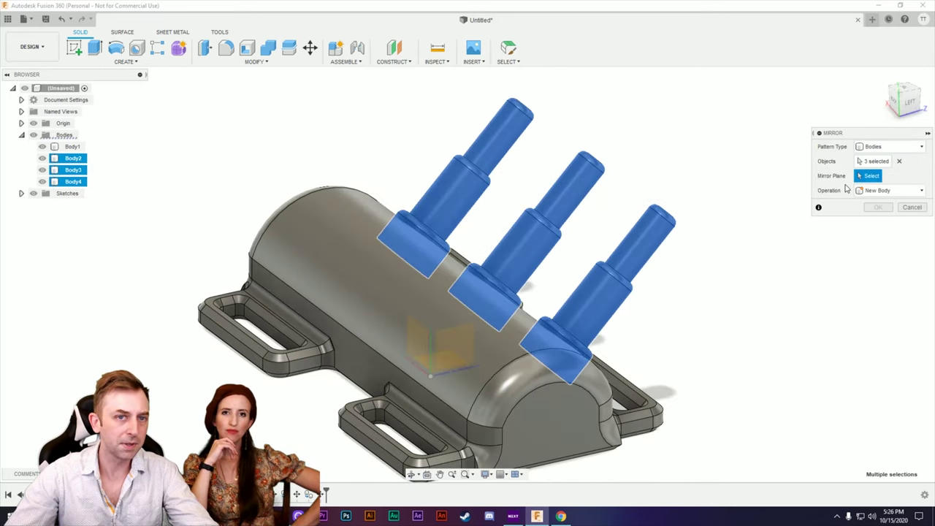
{"action": "left_click", "coordinate": [420, 341]}
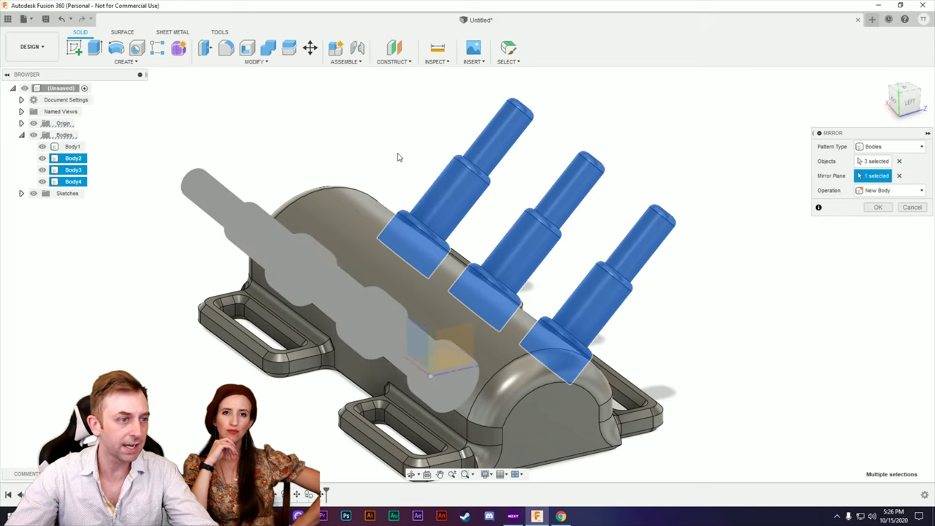
{"action": "middle_click_drag", "start_coordinate": [398, 157], "coordinate": [386, 182], "text": "shift"}
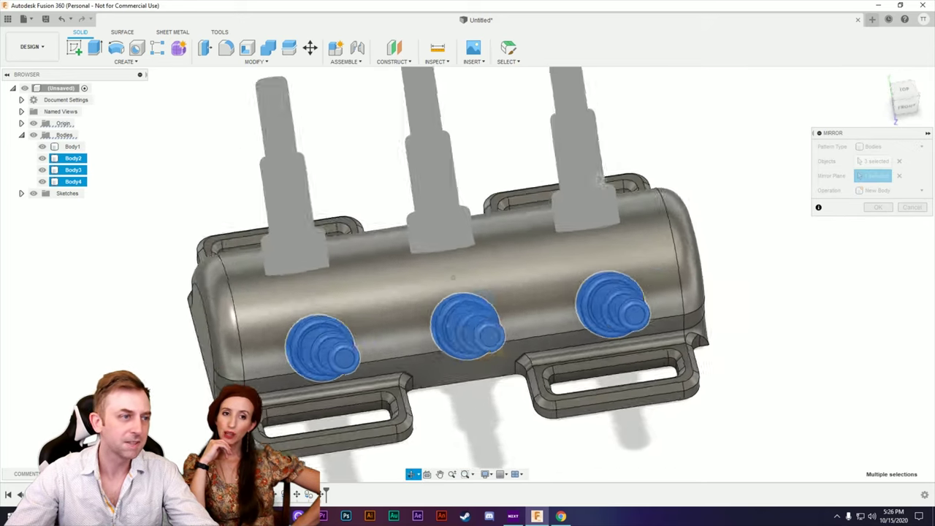
{"action": "middle_click_drag", "start_coordinate": [599, 179], "coordinate": [661, 185], "text": "shift"}
{"action": "left_click", "coordinate": [879, 207]}
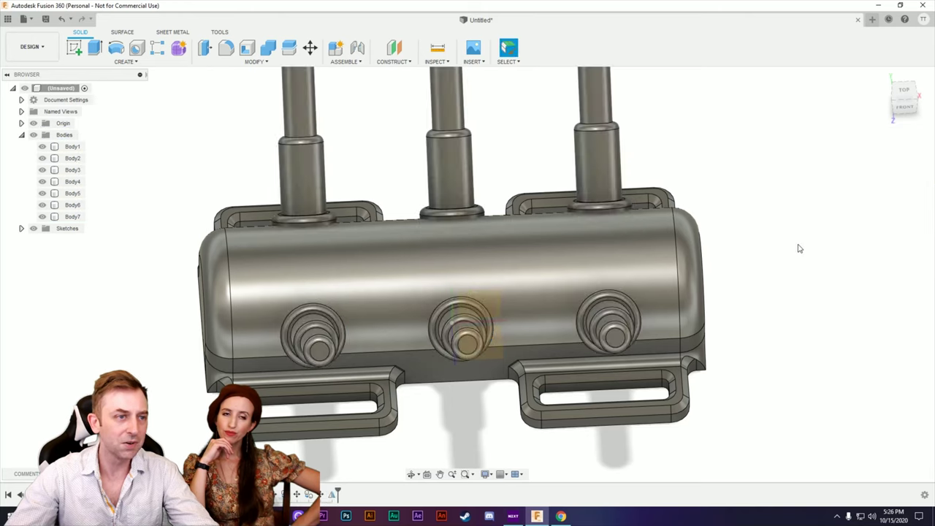
Move the three mirrored cylinders, Body5 to Body7, -5 mm along the X axis.
{"action": "middle_click_drag", "start_coordinate": [799, 249], "coordinate": [793, 286], "text": "shift"}
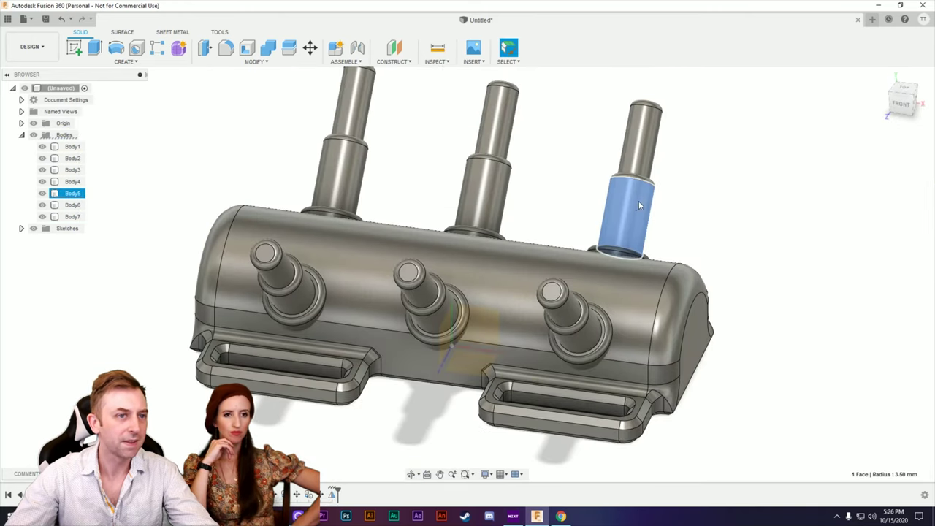
{"action": "left_click", "coordinate": [639, 201]}
{"action": "left_click", "coordinate": [73, 205], "text": "ctrl"}
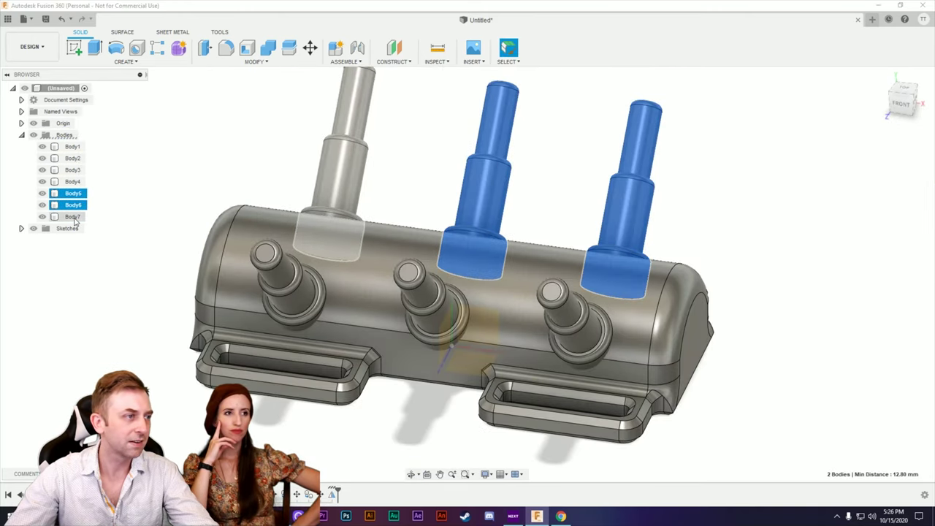
{"action": "left_click", "coordinate": [73, 217], "text": "ctrl"}
{"action": "middle_click_drag", "start_coordinate": [720, 299], "coordinate": [732, 322], "text": "shift"}
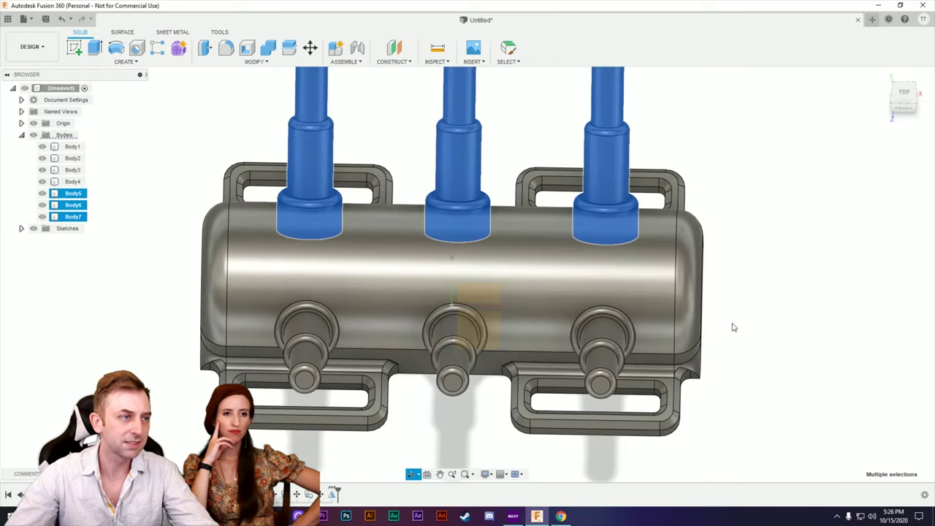
{"action": "key", "text": "m"}
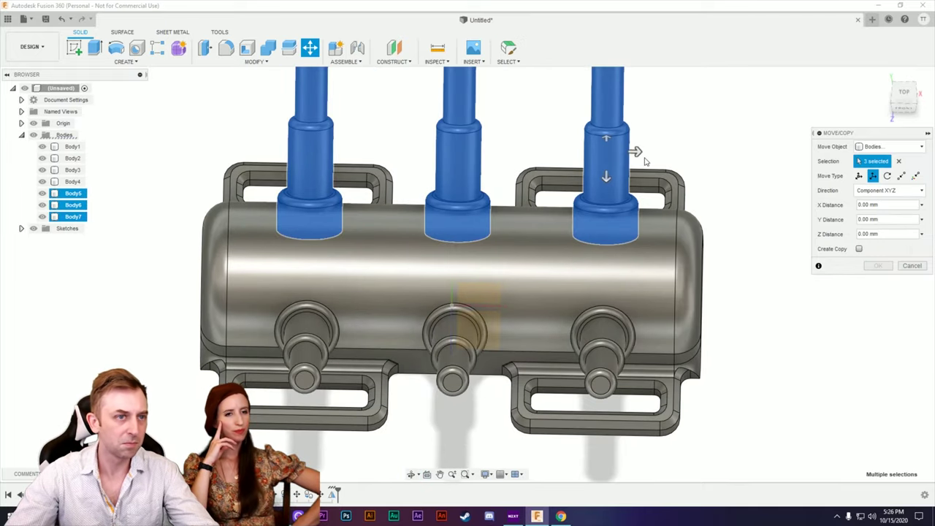
{"action": "left_click_drag", "start_coordinate": [633, 151], "coordinate": [561, 156]}
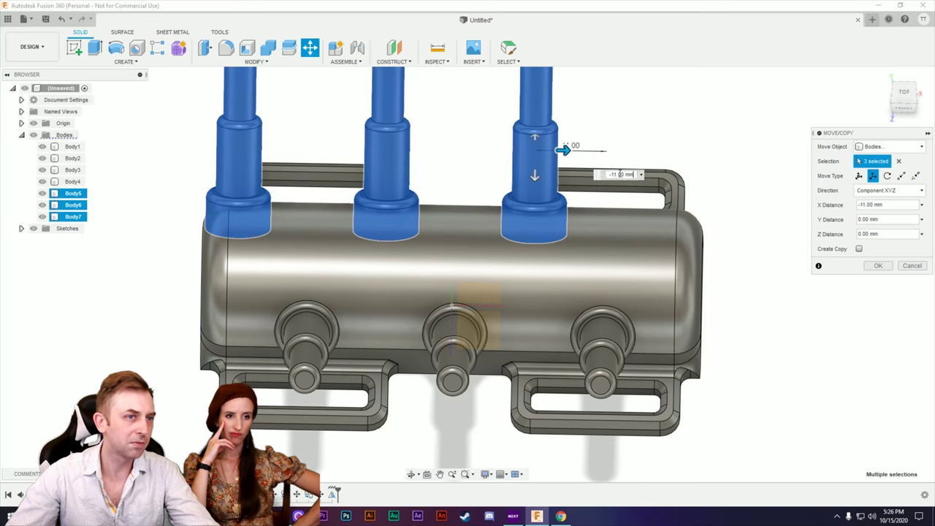
{"action": "left_click_drag", "start_coordinate": [567, 148], "coordinate": [606, 158]}
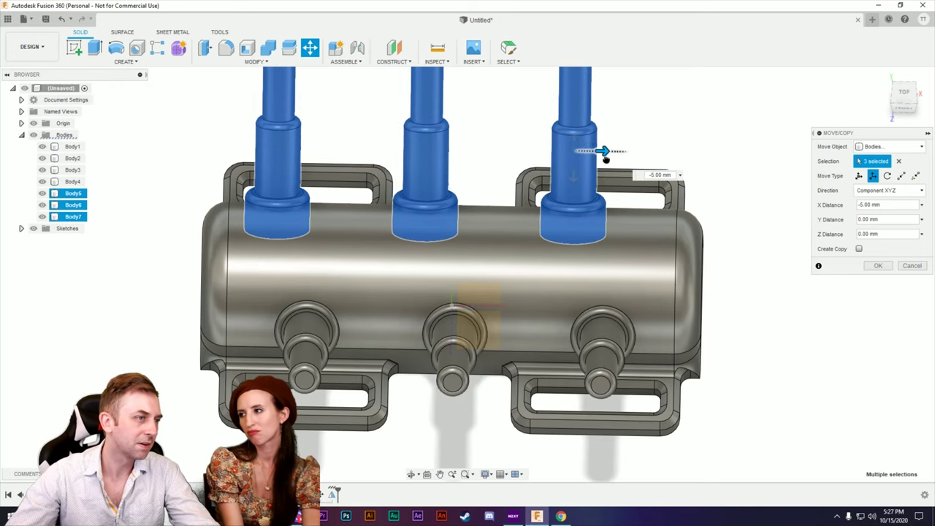
{"action": "left_click", "coordinate": [879, 266]}
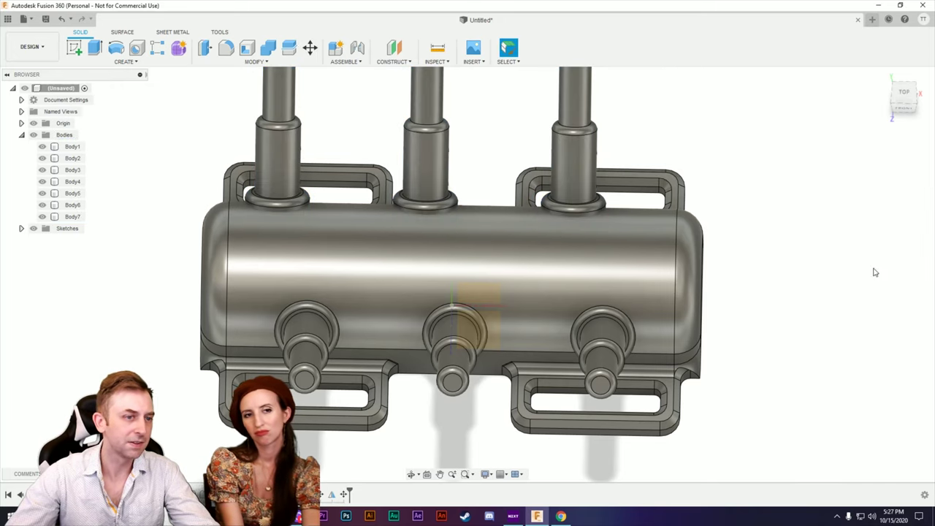
Try shifting the three front cylinders, Body2 to Body4, 4 mm along the X axis.
{"action": "mouse_move", "coordinate": [736, 399]}
{"action": "middle_mouse_down", "text": "shift"}
{"action": "mouse_move", "coordinate": [730, 387]}
{"action": "mouse_move", "coordinate": [738, 392]}
{"action": "middle_mouse_up", "text": "shift"}
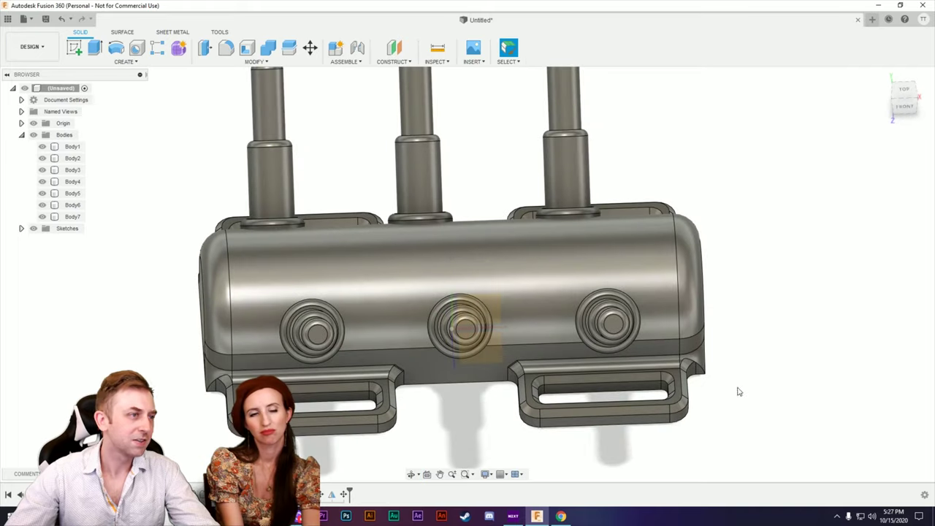
{"action": "left_click", "coordinate": [72, 147]}
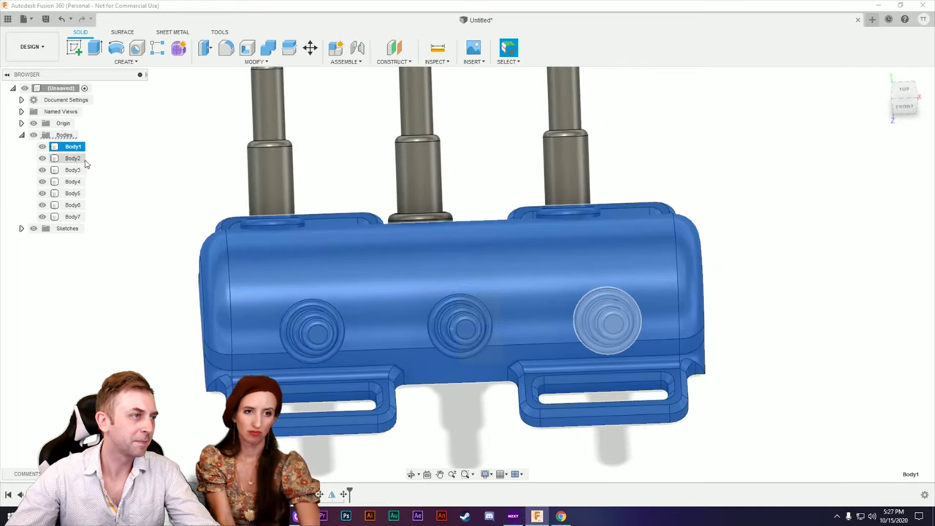
{"action": "left_click", "coordinate": [73, 158]}
{"action": "left_click", "coordinate": [73, 170], "text": "ctrl"}
{"action": "left_click", "coordinate": [72, 181], "text": "ctrl"}
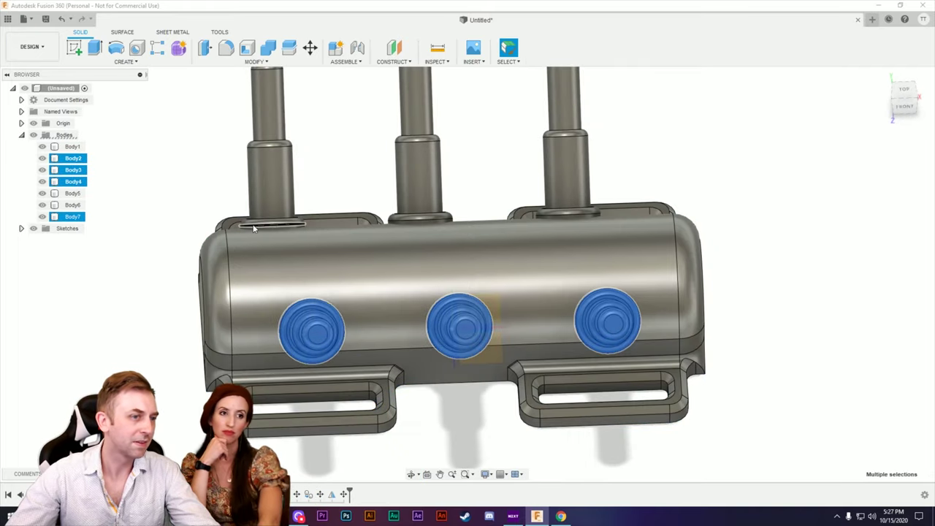
{"action": "left_click", "coordinate": [285, 259], "text": "ctrl"}
{"action": "left_click", "coordinate": [287, 262], "text": "ctrl"}
{"action": "key", "text": "m"}
{"action": "left_click_drag", "start_coordinate": [640, 320], "coordinate": [661, 319]}
{"action": "middle_click_drag", "start_coordinate": [661, 319], "coordinate": [638, 386], "text": "shift"}
{"action": "middle_click_drag", "start_coordinate": [702, 239], "coordinate": [709, 192], "text": "shift"}
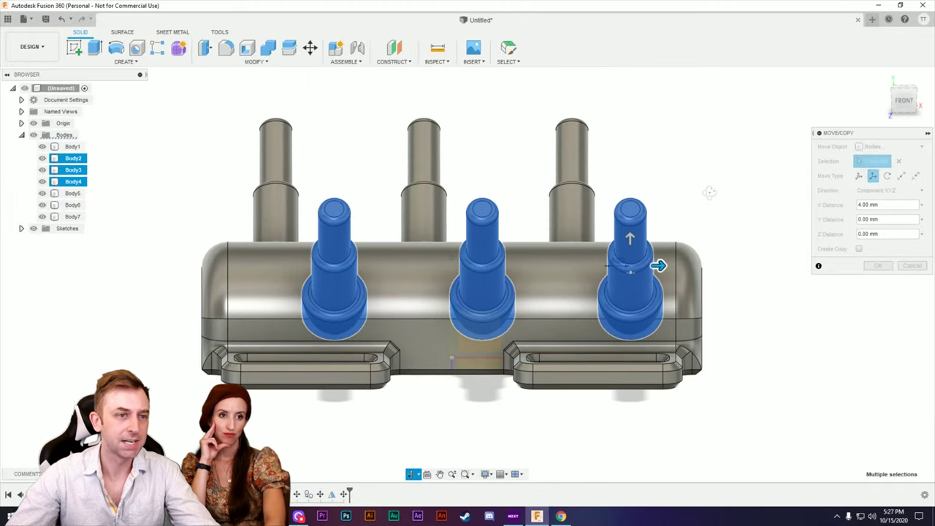
{"action": "middle_click_drag", "start_coordinate": [710, 192], "coordinate": [709, 192], "text": "shift"}
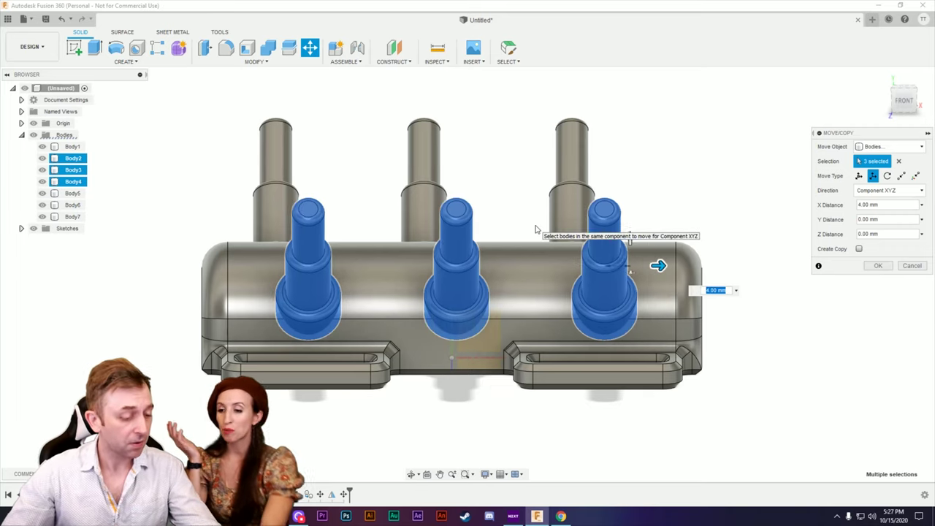
Undo the cylinder moves, the mirror and both copies, back to the single stepped cylinder on the housing.
{"action": "key", "text": "ctrl+z"}
{"action": "key", "text": "ctrl+z"}
{"action": "key", "text": "ctrl+z"}
{"action": "key", "text": "ctrl+z"}
{"action": "key", "text": "ctrl+z"}
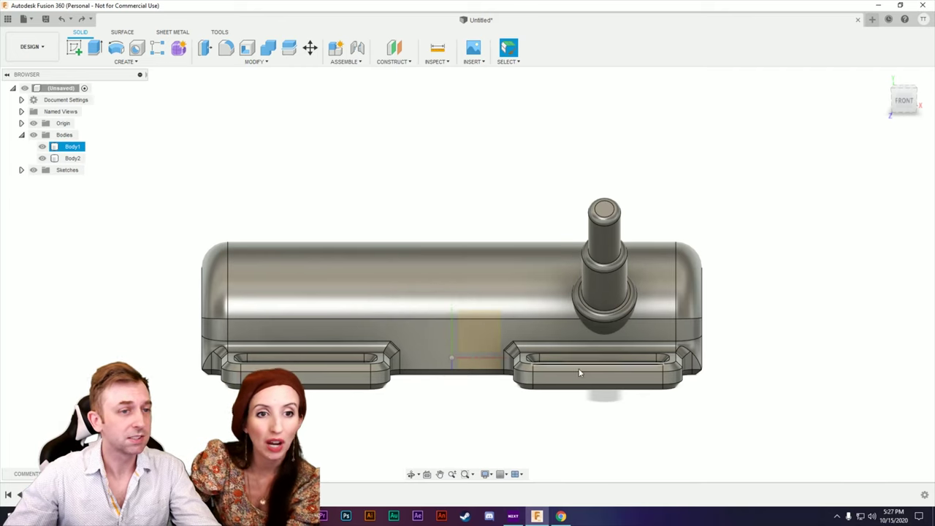
{"action": "middle_click_drag", "start_coordinate": [398, 156], "coordinate": [434, 163]}
{"action": "key", "text": "m"}
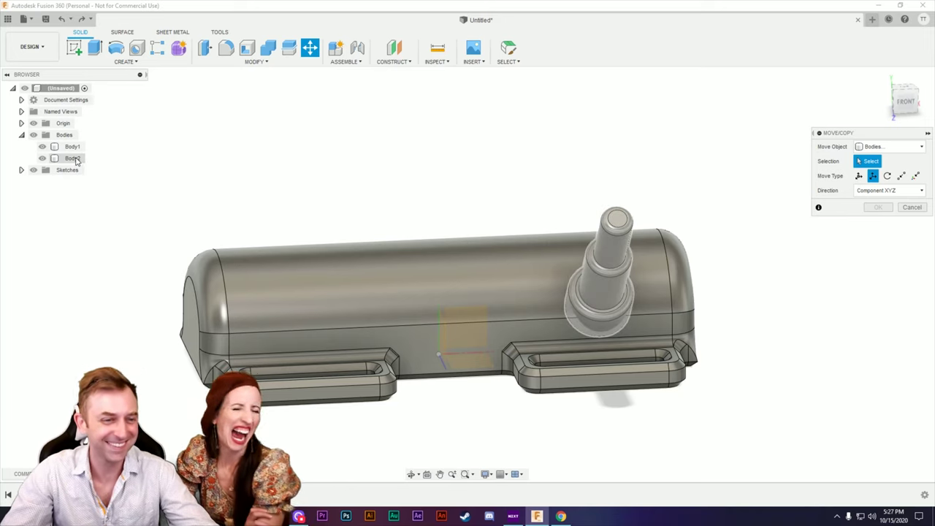
{"action": "middle_click_drag", "start_coordinate": [761, 331], "coordinate": [714, 315]}
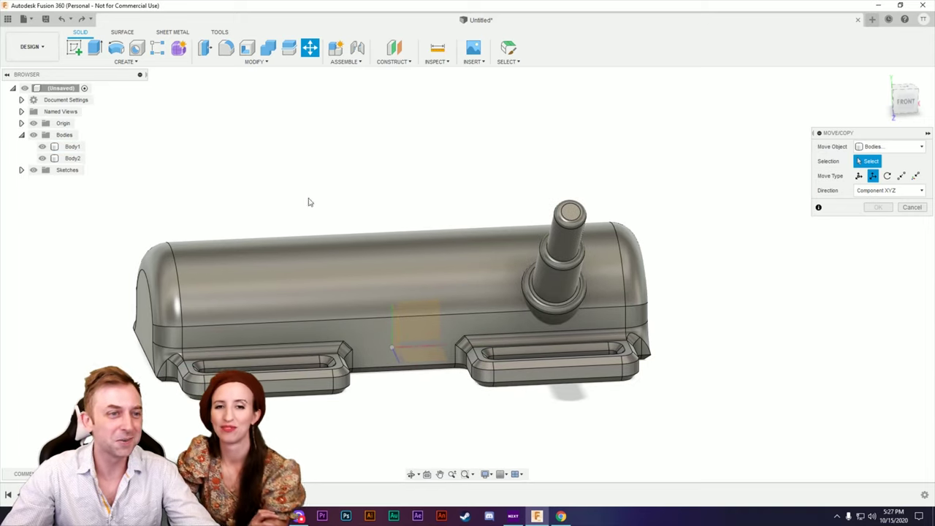
{"action": "left_click", "coordinate": [74, 159]}
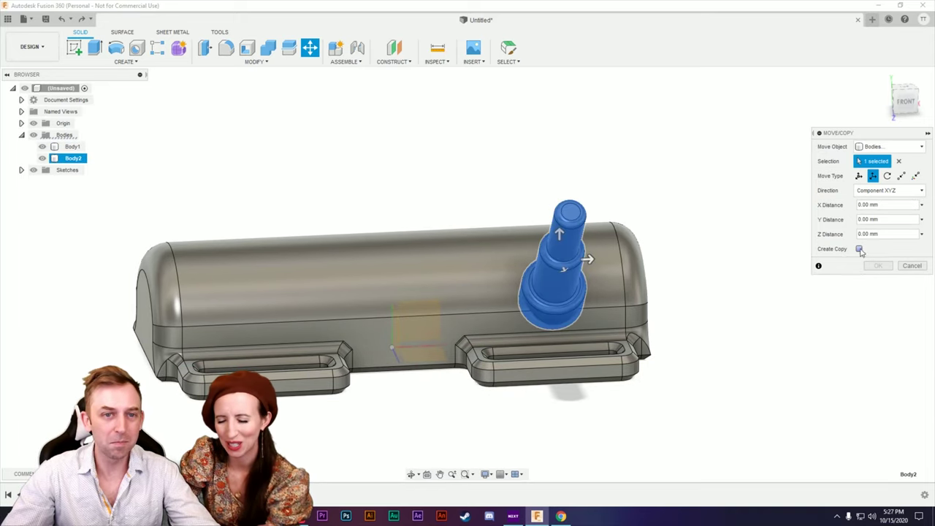
{"action": "left_click", "coordinate": [913, 267]}
Set up a rectangular pattern of bodies with the stepped cylinder Body2 as the object and the X axis as direction.
{"action": "left_click", "coordinate": [89, 63]}
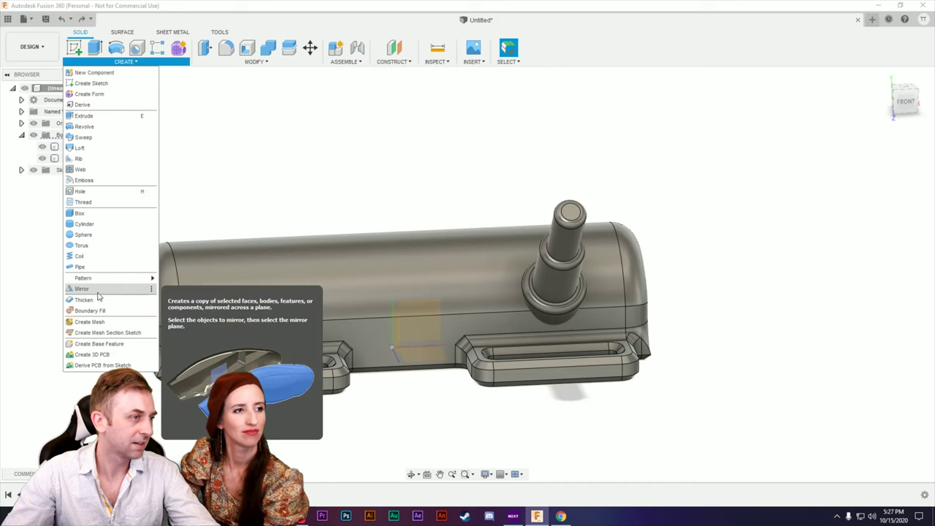
{"action": "mouse_move", "coordinate": [104, 277]}
{"action": "left_click", "coordinate": [187, 278]}
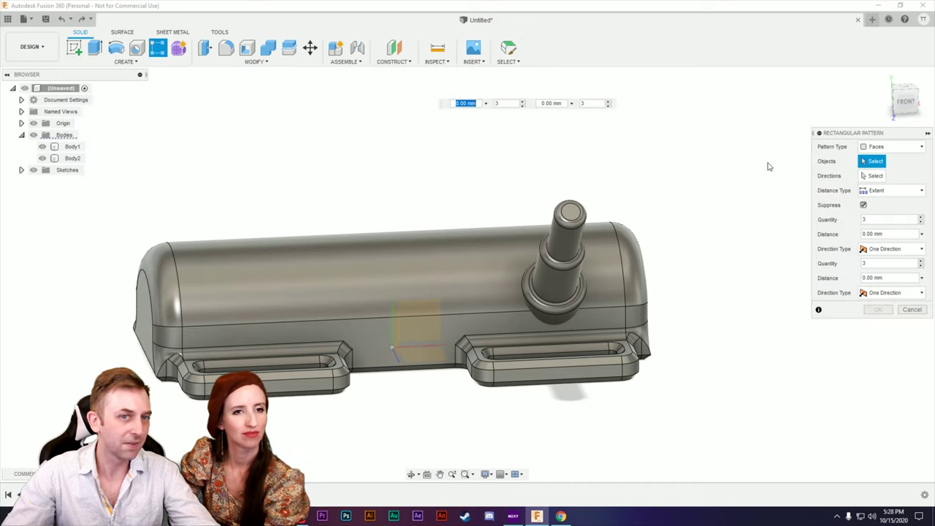
{"action": "left_click", "coordinate": [872, 148]}
{"action": "left_click", "coordinate": [880, 171]}
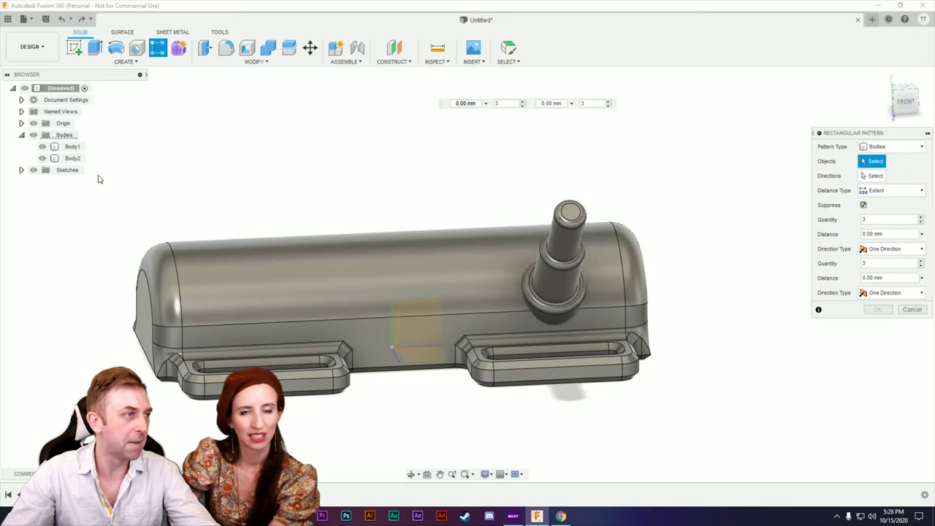
{"action": "left_click", "coordinate": [73, 157]}
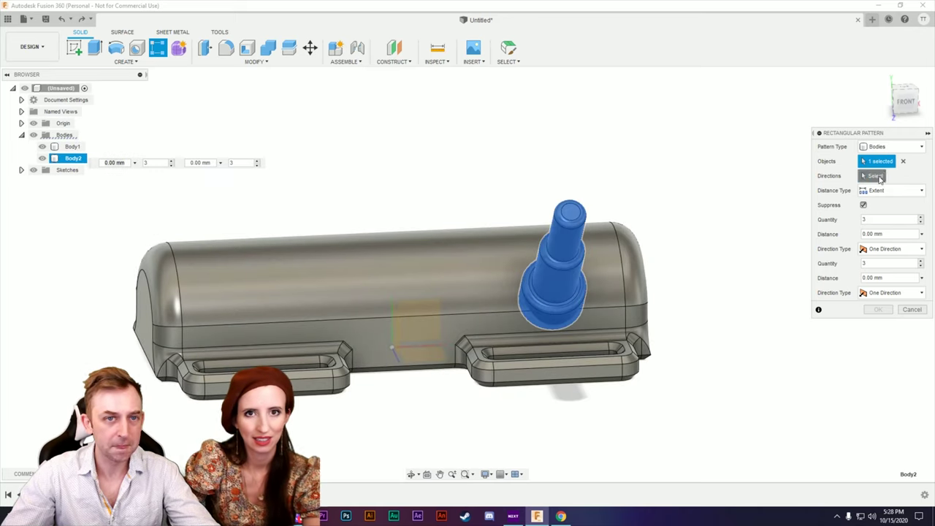
{"action": "left_click", "coordinate": [419, 351]}
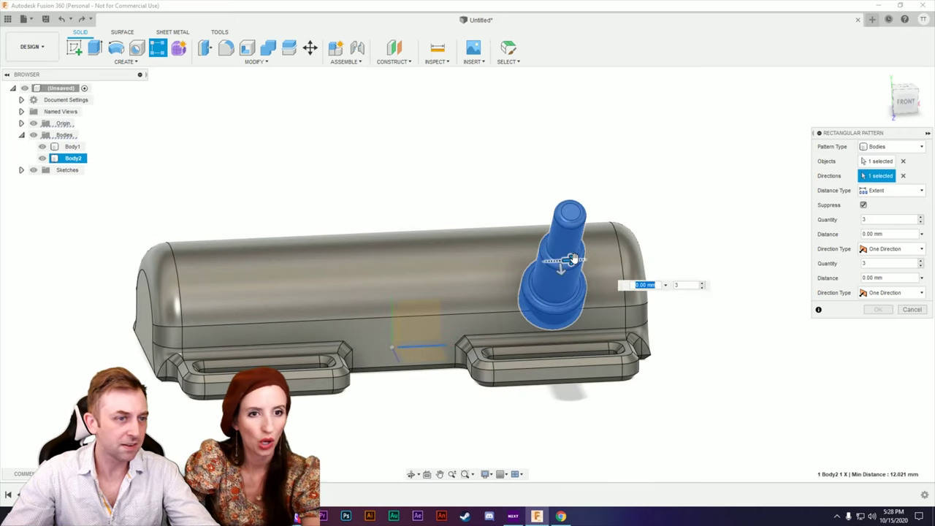
Create the pattern with six cylinders spread over an extent of -47 mm along the housing.
{"action": "left_click_drag", "start_coordinate": [563, 261], "coordinate": [307, 272]}
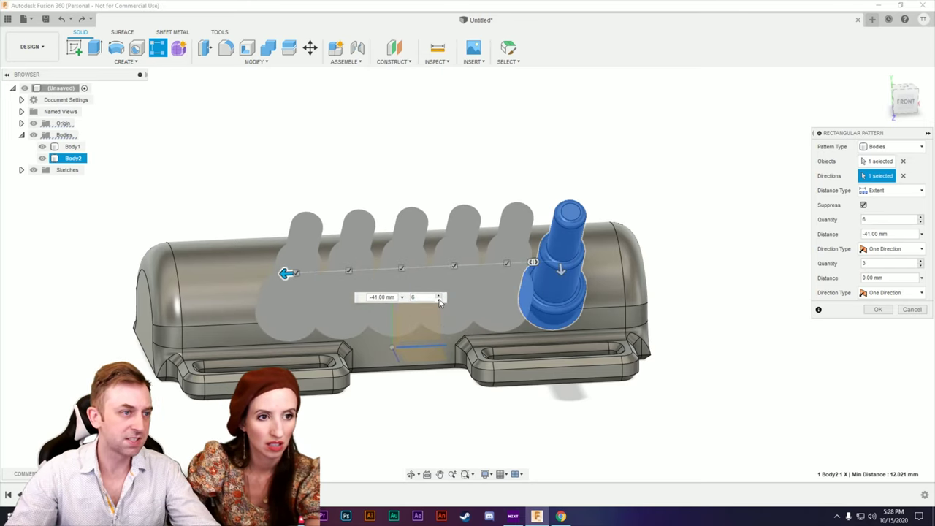
{"action": "left_click_drag", "start_coordinate": [284, 273], "coordinate": [215, 278]}
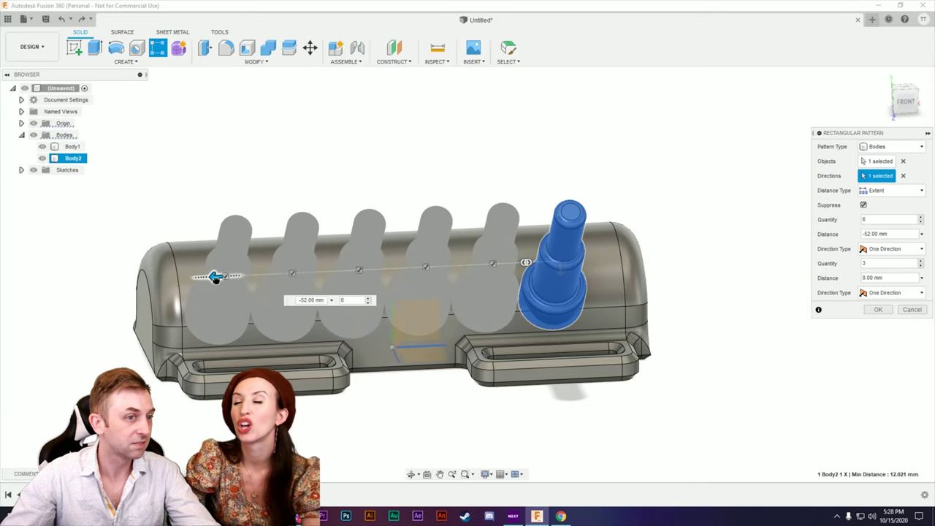
{"action": "middle_click_drag", "start_coordinate": [687, 319], "coordinate": [576, 354], "text": "shift"}
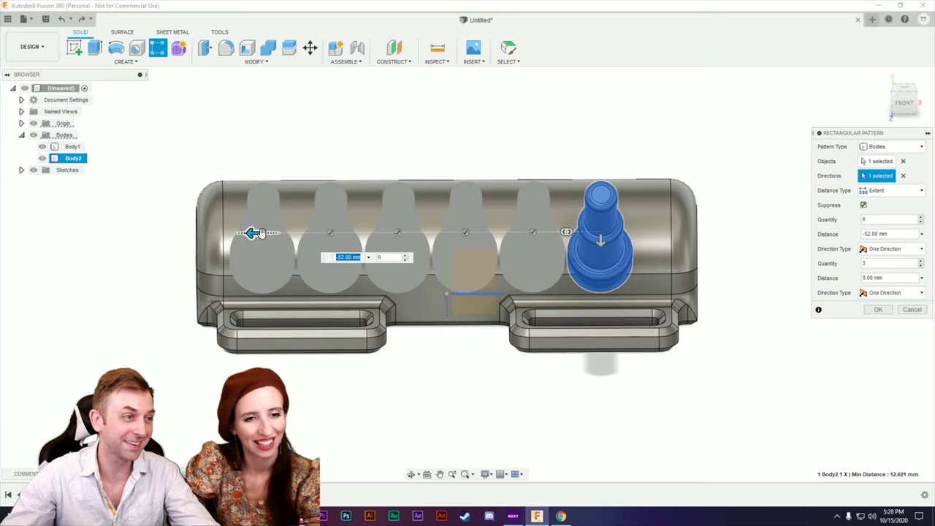
{"action": "left_click_drag", "start_coordinate": [251, 233], "coordinate": [282, 234]}
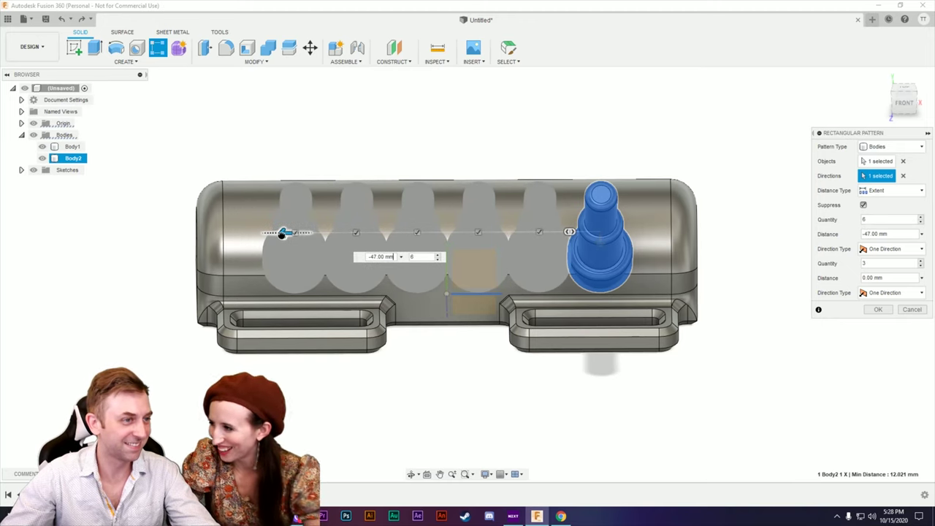
{"action": "key", "text": "Tab"}
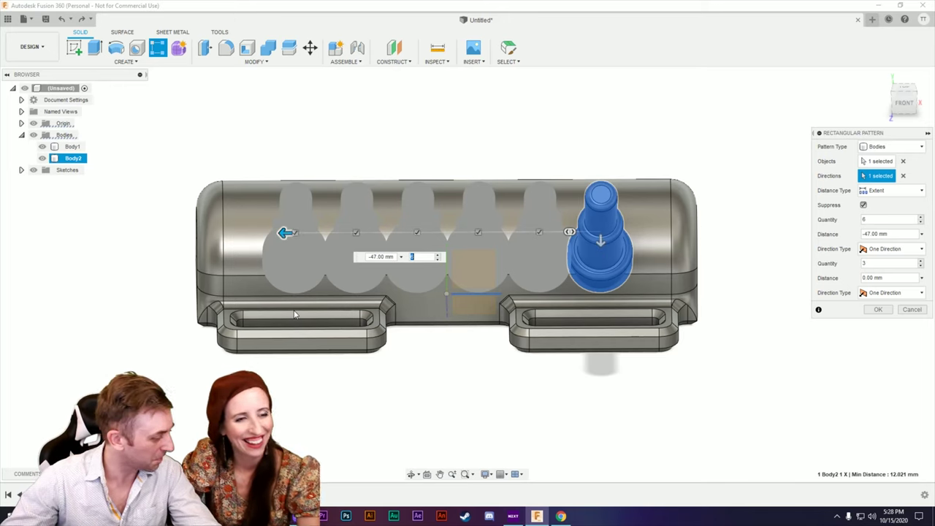
{"action": "middle_click_drag", "start_coordinate": [307, 328], "coordinate": [338, 298], "text": "shift"}
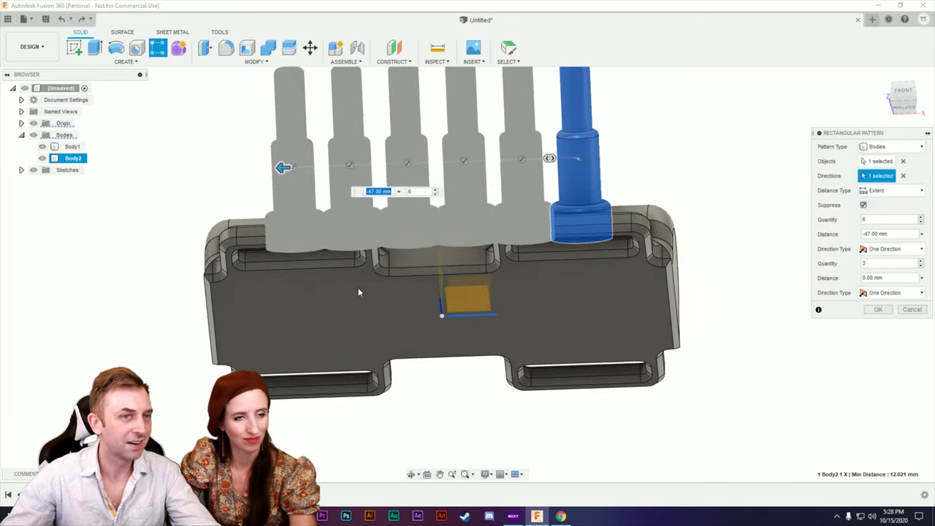
{"action": "left_click", "coordinate": [903, 91]}
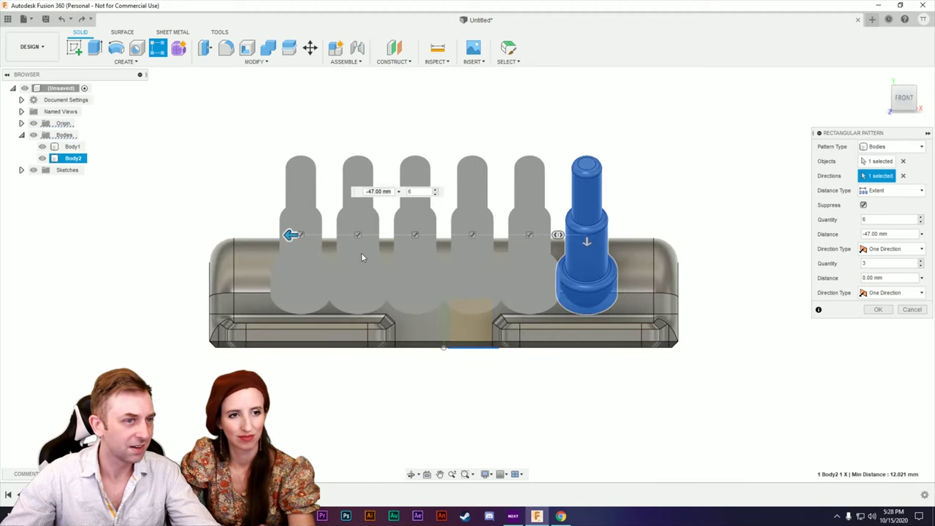
{"action": "mouse_move", "coordinate": [290, 235]}
{"action": "left_mouse_down"}
{"action": "mouse_move", "coordinate": [277, 234]}
{"action": "mouse_move", "coordinate": [291, 234]}
{"action": "left_mouse_up"}
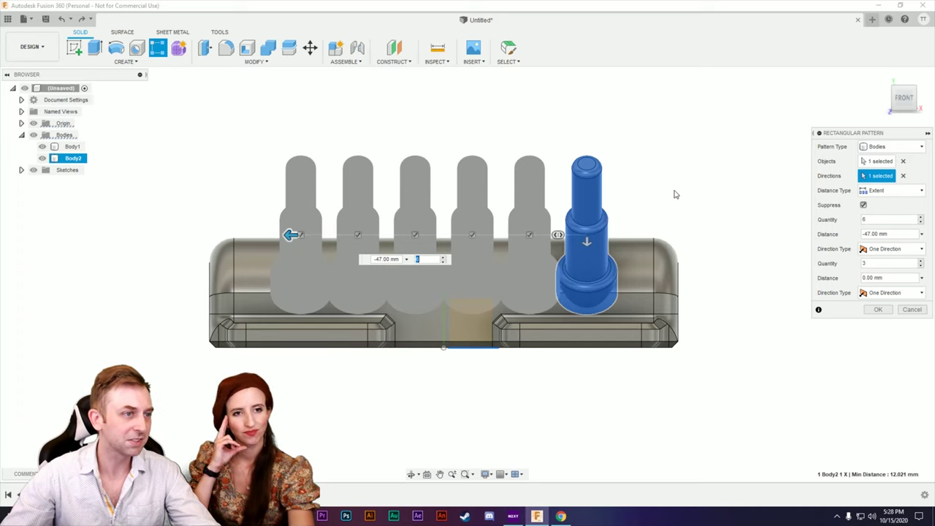
{"action": "mouse_move", "coordinate": [675, 192]}
{"action": "middle_mouse_down", "text": "shift"}
{"action": "mouse_move", "coordinate": [683, 192]}
{"action": "mouse_move", "coordinate": [680, 235]}
{"action": "mouse_move", "coordinate": [680, 171]}
{"action": "mouse_move", "coordinate": [669, 175]}
{"action": "middle_mouse_up", "text": "shift"}
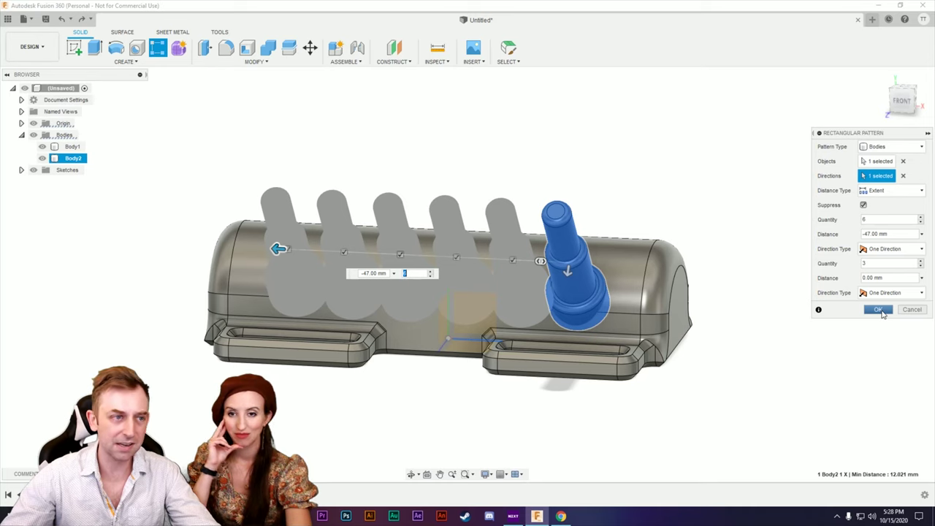
{"action": "left_click", "coordinate": [881, 310]}
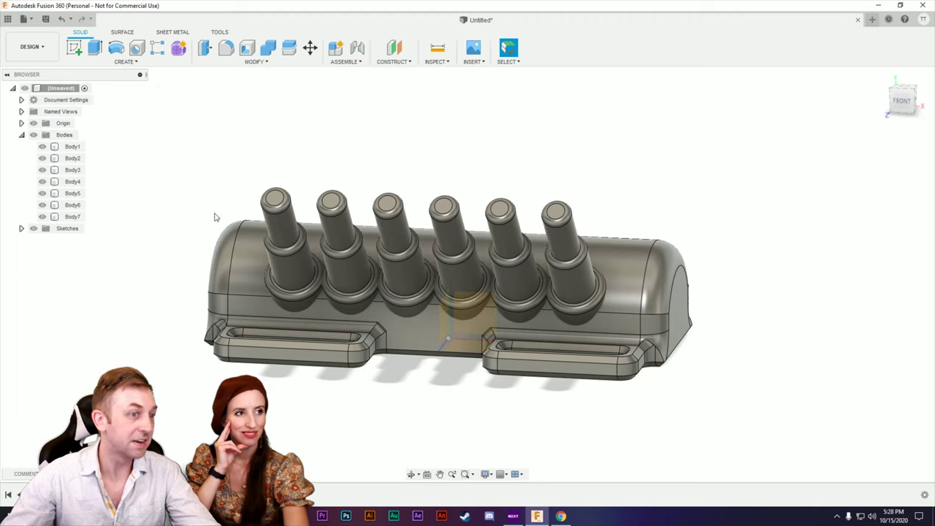
Mirror every other cylinder, Body2, Body4 and Body6, across the XY origin plane as new bodies, hiding the housing to reach the plane.
{"action": "left_click", "coordinate": [120, 62]}
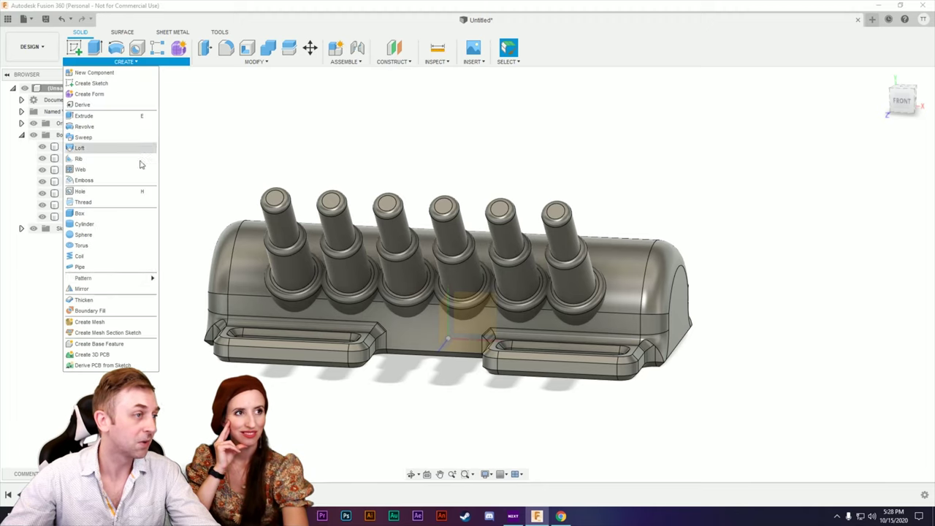
{"action": "left_click", "coordinate": [114, 287]}
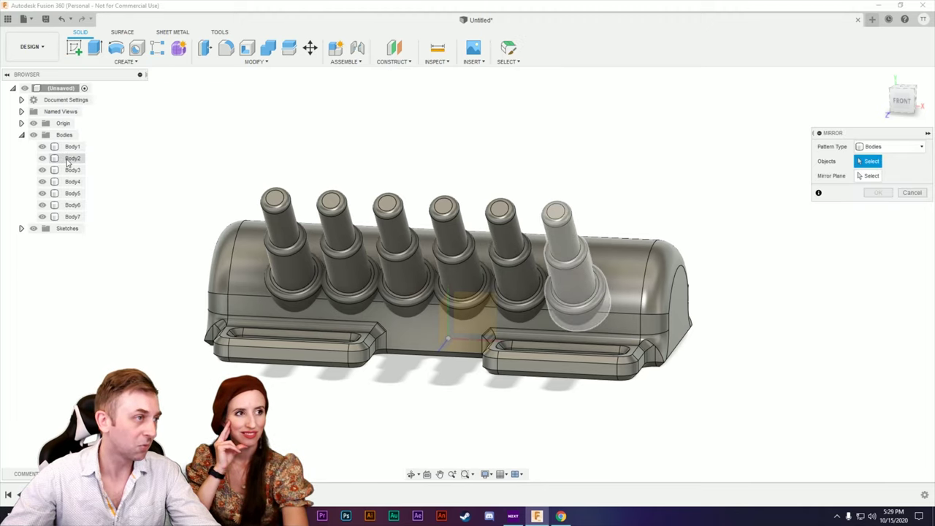
{"action": "left_click", "coordinate": [69, 159]}
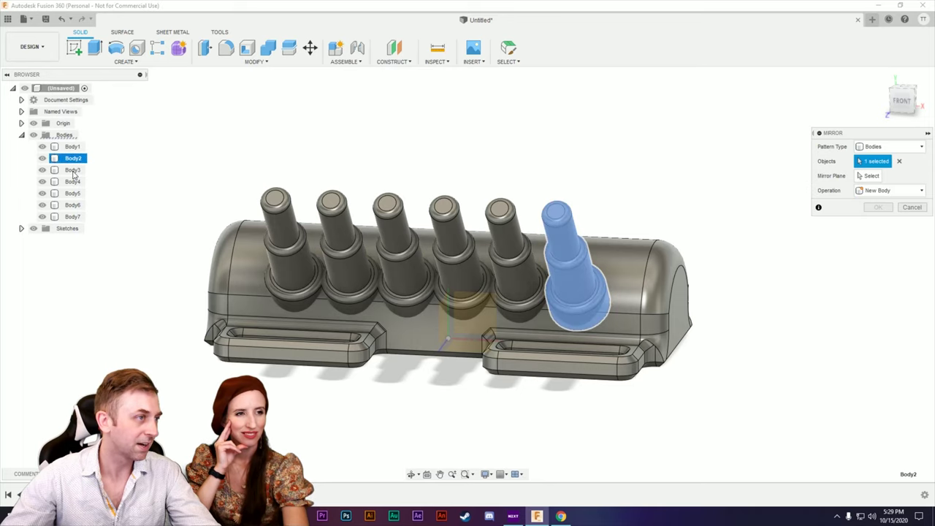
{"action": "left_click", "coordinate": [72, 182]}
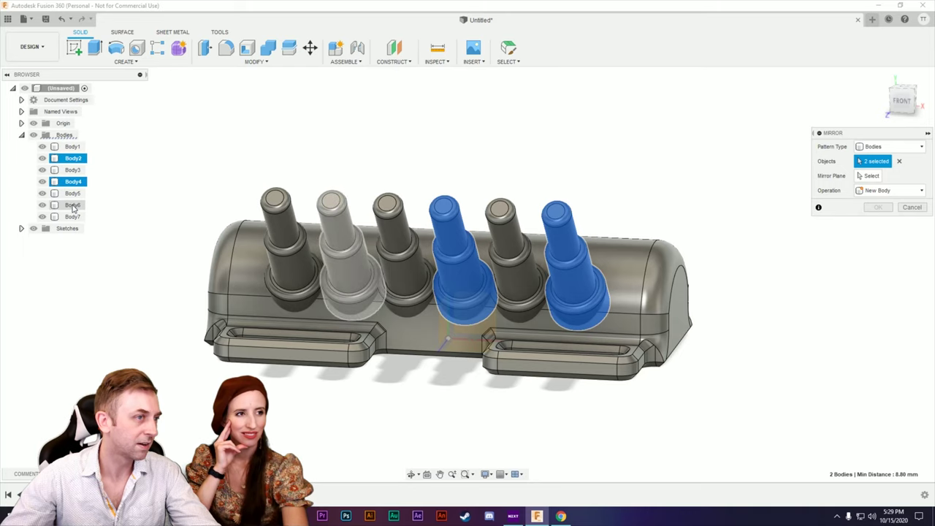
{"action": "left_click", "coordinate": [73, 205]}
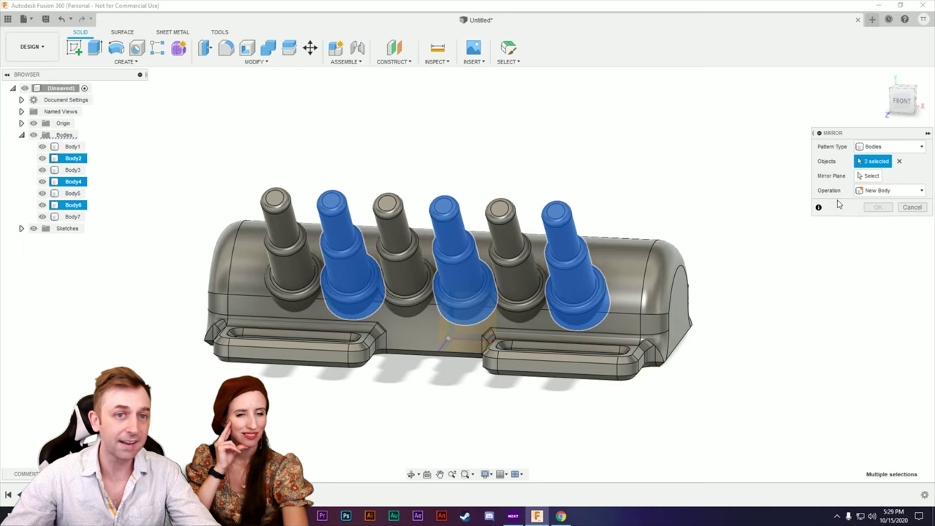
{"action": "left_click", "coordinate": [869, 176]}
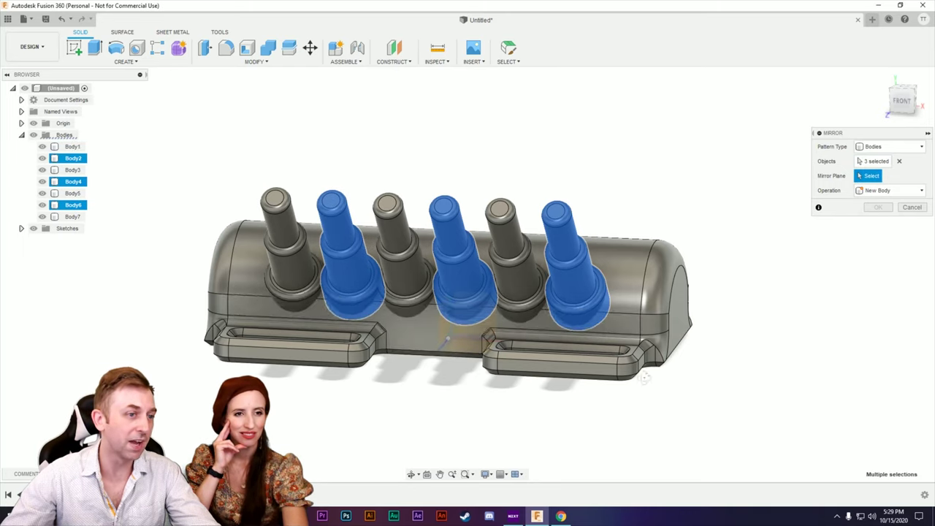
{"action": "middle_click_drag", "start_coordinate": [488, 330], "coordinate": [505, 348], "text": "shift"}
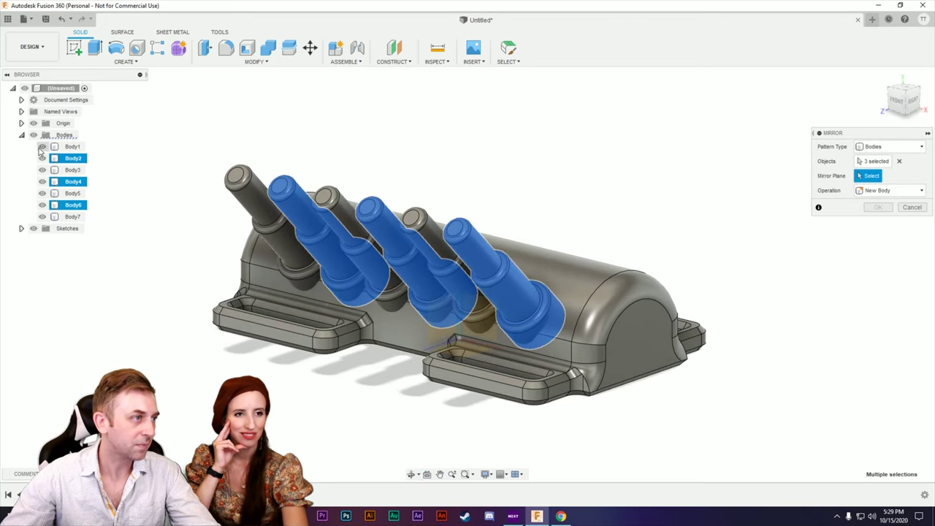
{"action": "left_click", "coordinate": [42, 147]}
{"action": "left_click", "coordinate": [465, 333]}
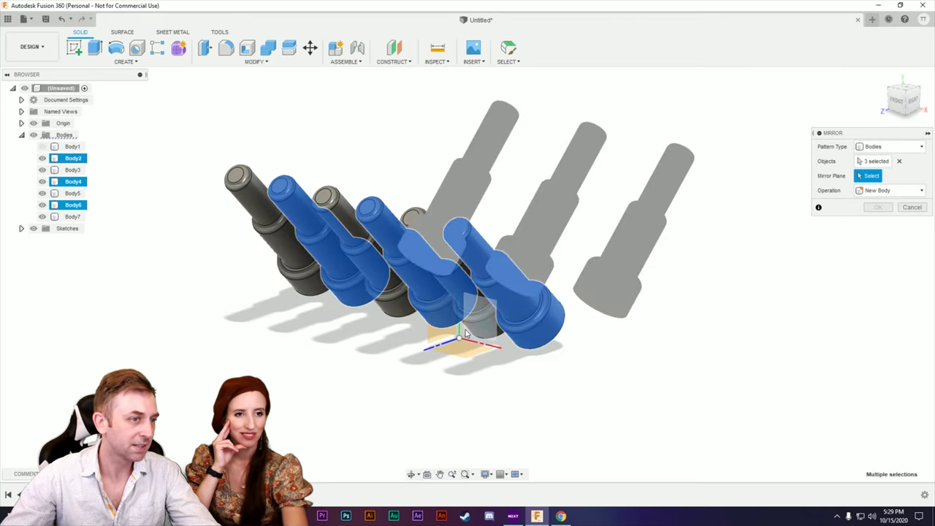
{"action": "middle_click_drag", "start_coordinate": [666, 328], "coordinate": [589, 366], "text": "shift"}
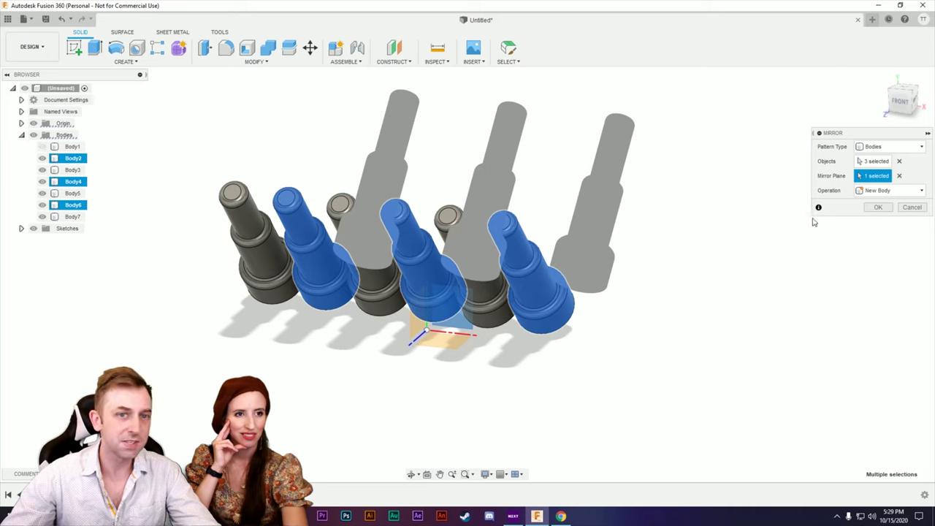
{"action": "left_click", "coordinate": [882, 208]}
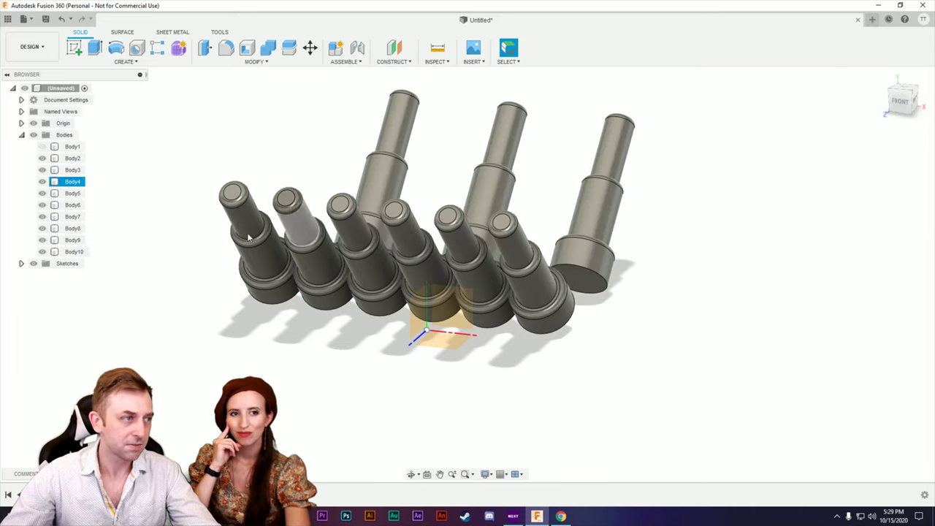
Show the housing Body1 again and hide the front cylinders Body2, Body4 and Body6.
{"action": "left_click", "coordinate": [43, 147]}
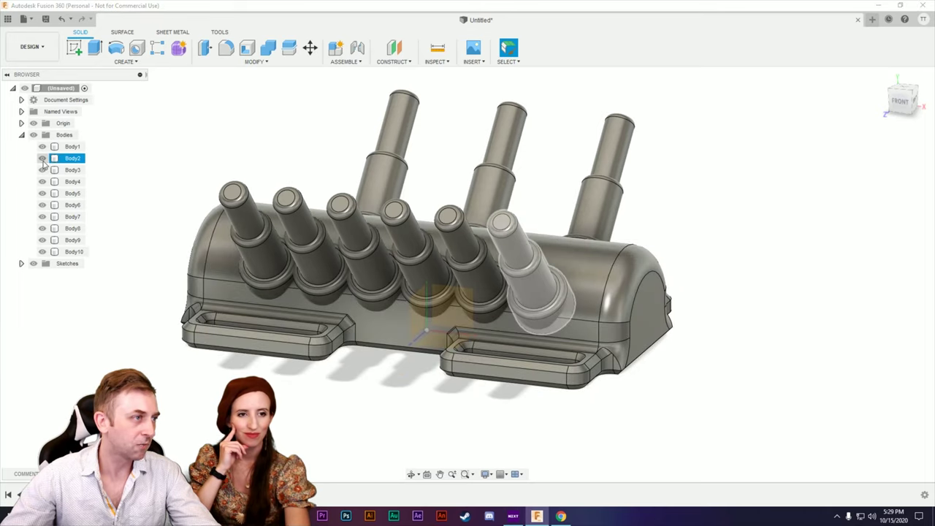
{"action": "left_click", "coordinate": [41, 158]}
{"action": "left_click", "coordinate": [42, 182]}
{"action": "left_click", "coordinate": [42, 205]}
Examine the staggered cylinder rows on both sides of the housing from its end, front and above.
{"action": "middle_click_drag", "start_coordinate": [380, 358], "coordinate": [438, 388], "text": "shift"}
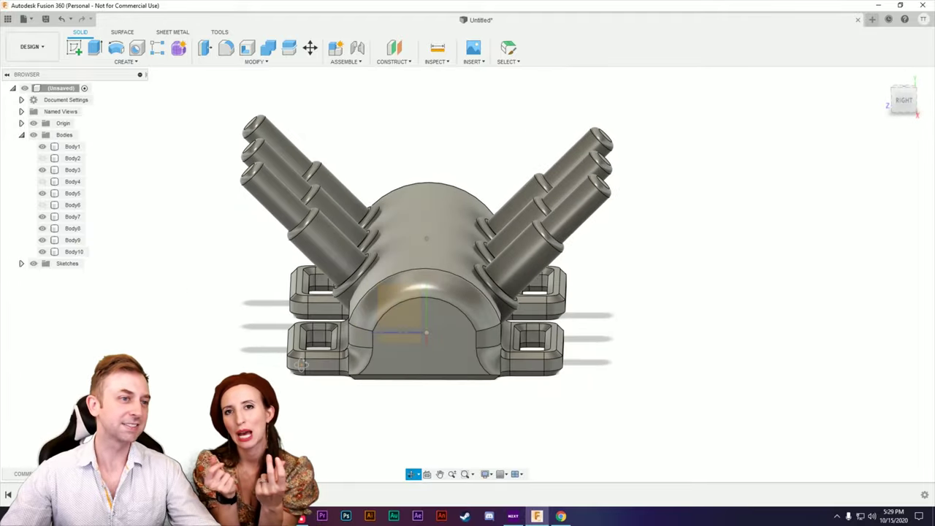
{"action": "left_click", "coordinate": [336, 348]}
{"action": "middle_click_drag", "start_coordinate": [336, 349], "coordinate": [365, 357], "text": "shift"}
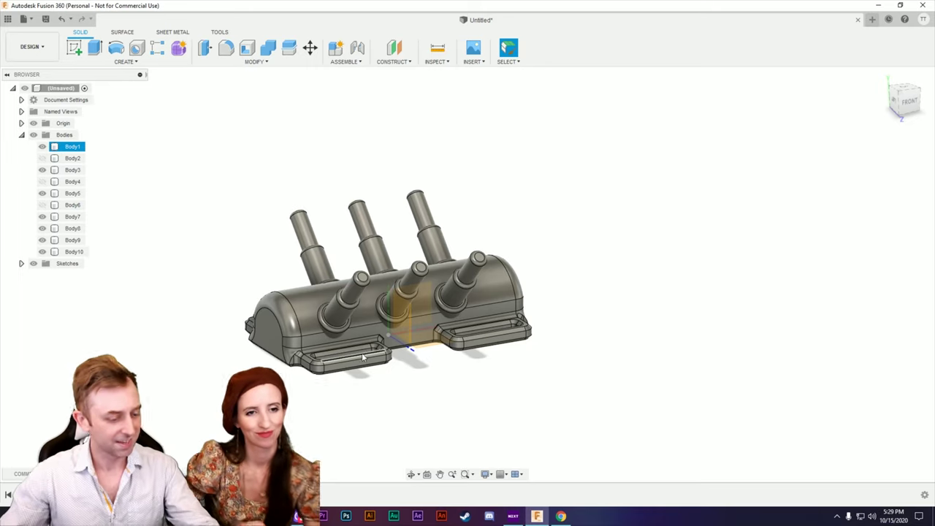
{"action": "scroll", "coordinate": [373, 357], "scroll_direction": "up", "scroll_amount": 2}
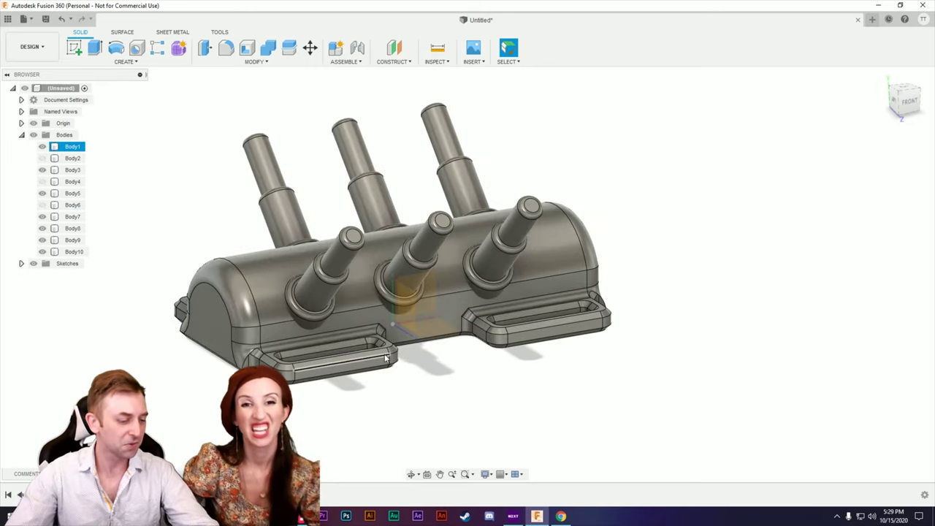
{"action": "middle_click_drag", "start_coordinate": [355, 399], "coordinate": [442, 417], "text": "shift"}
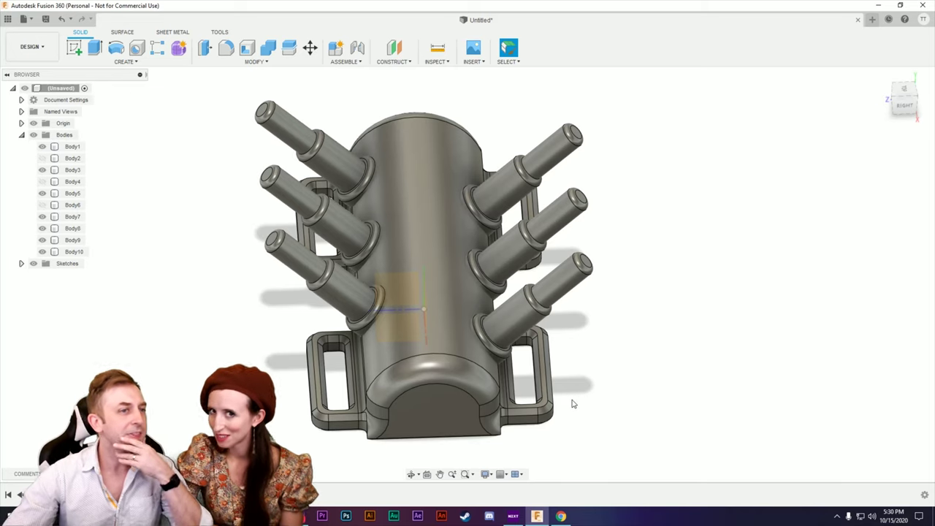
{"action": "left_click", "coordinate": [420, 195]}
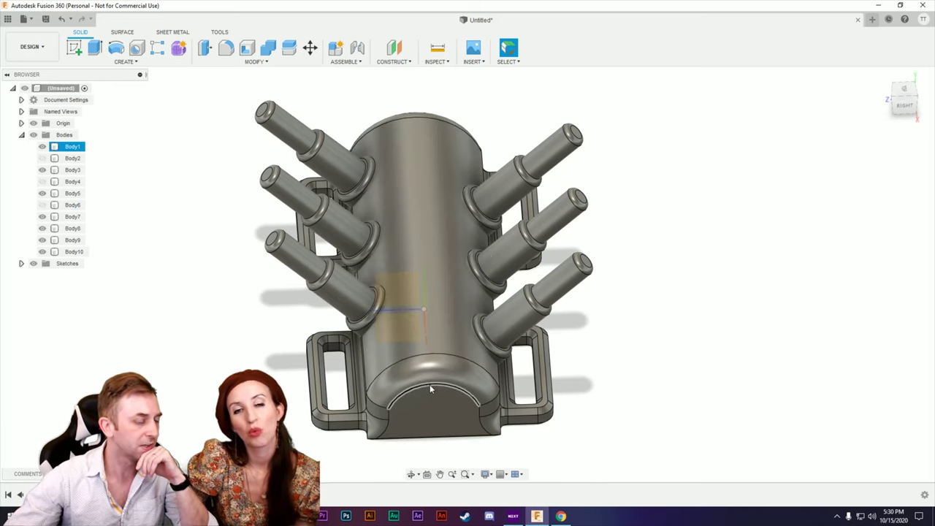
{"action": "key", "text": "Escape"}
{"action": "middle_click_drag", "start_coordinate": [632, 365], "coordinate": [654, 363], "text": "shift"}
{"action": "left_click", "coordinate": [509, 356]}
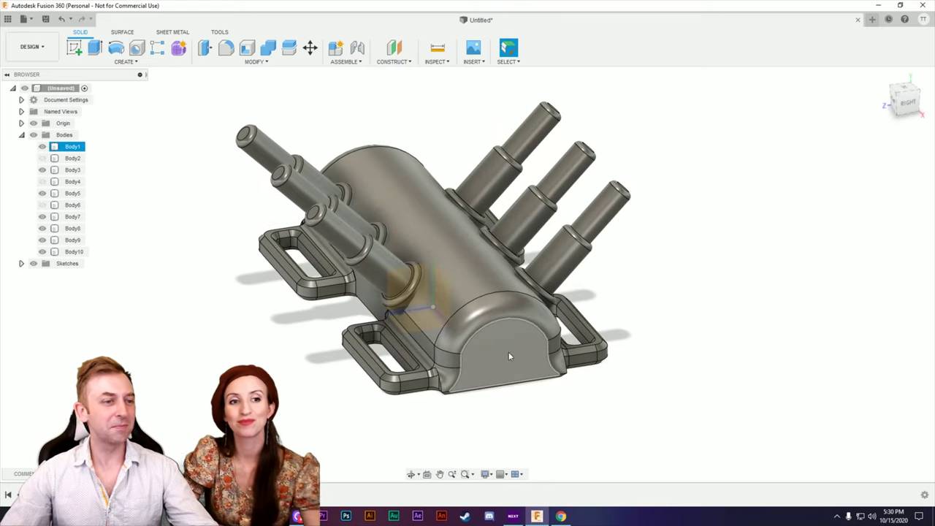
{"action": "left_click", "coordinate": [492, 407]}
{"action": "middle_click_drag", "start_coordinate": [492, 407], "coordinate": [468, 307], "text": "shift"}
{"action": "key", "text": "Escape"}
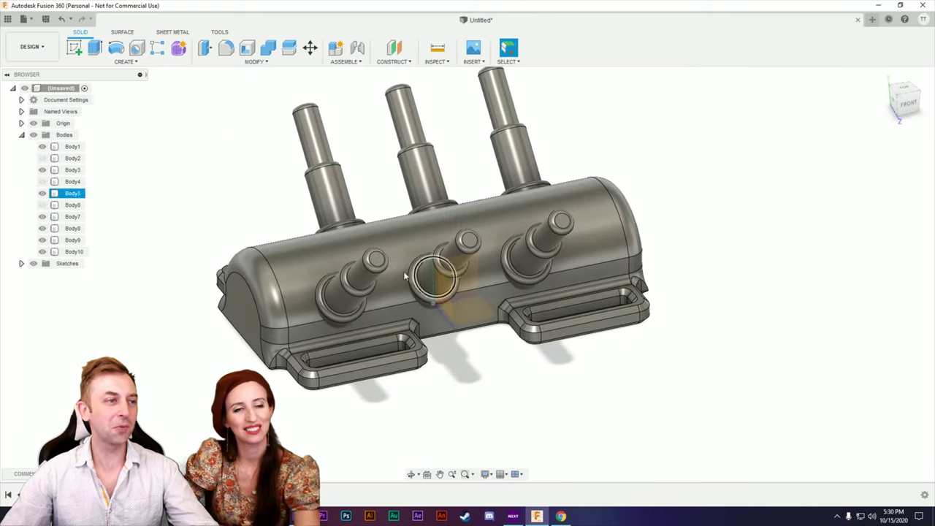
{"action": "left_click", "coordinate": [344, 183]}
{"action": "left_click", "coordinate": [353, 178]}
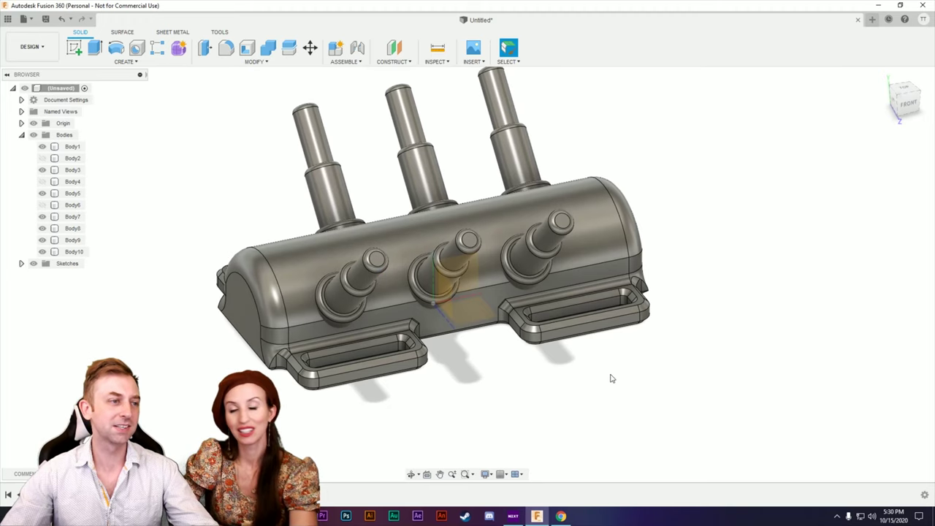
{"action": "middle_click_drag", "start_coordinate": [612, 378], "coordinate": [674, 357], "text": "shift"}
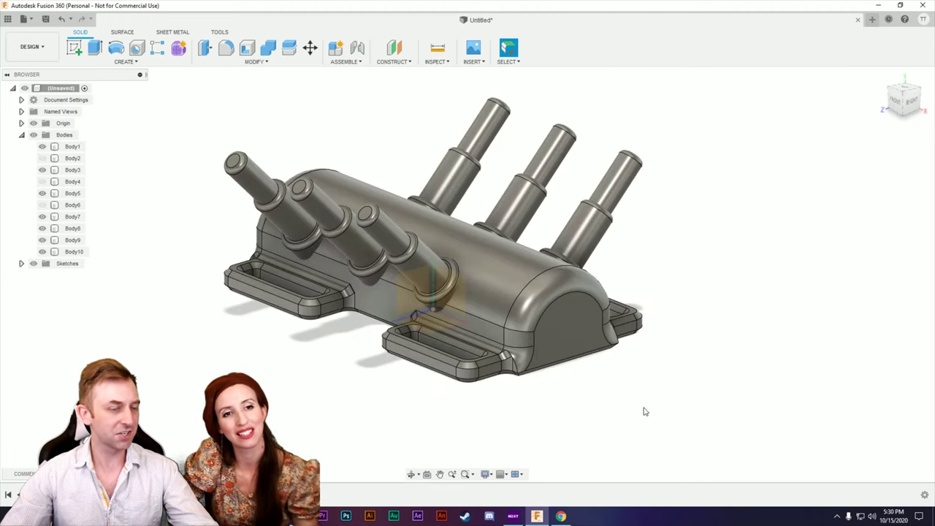
{"action": "mouse_move", "coordinate": [645, 411]}
{"action": "middle_mouse_down", "text": "shift"}
{"action": "mouse_move", "coordinate": [622, 390]}
{"action": "mouse_move", "coordinate": [638, 397]}
{"action": "middle_mouse_up", "text": "shift"}
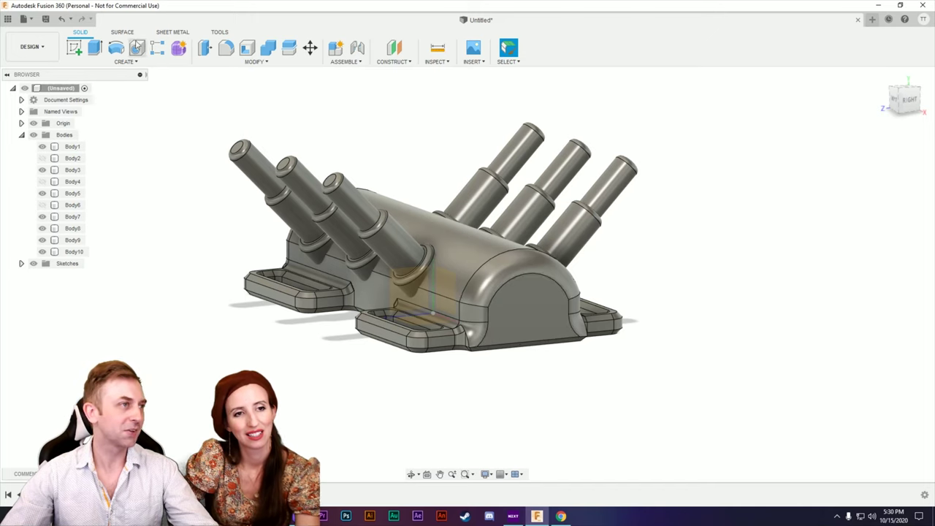
Start a sketch on the housing's flat end face and project the outline of that face into it.
{"action": "left_click", "coordinate": [74, 48]}
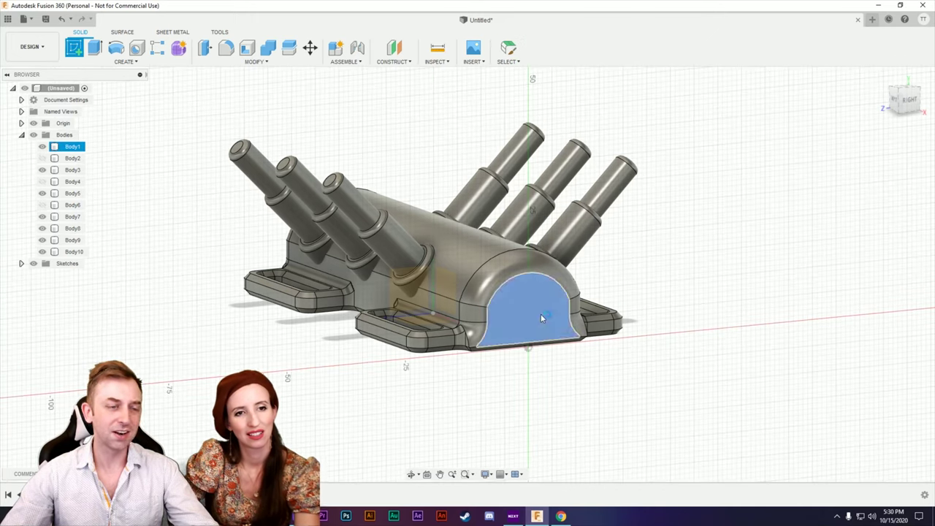
{"action": "left_click", "coordinate": [541, 317]}
{"action": "scroll", "coordinate": [458, 292], "scroll_direction": "up", "scroll_amount": 3}
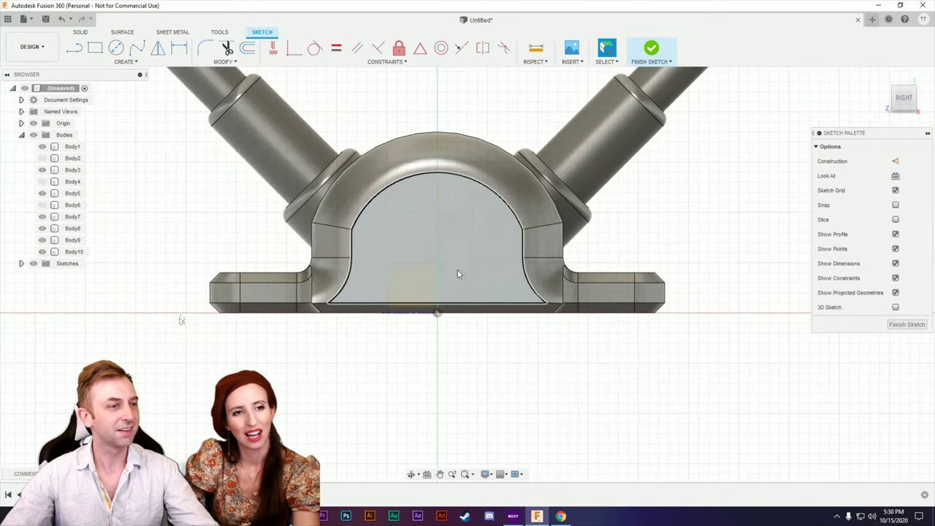
{"action": "scroll", "coordinate": [469, 446], "scroll_direction": "up", "scroll_amount": 2}
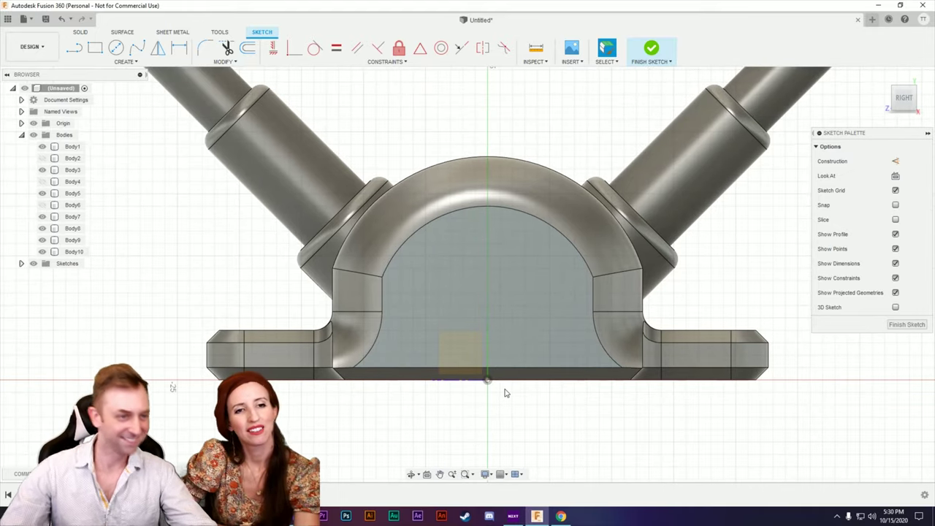
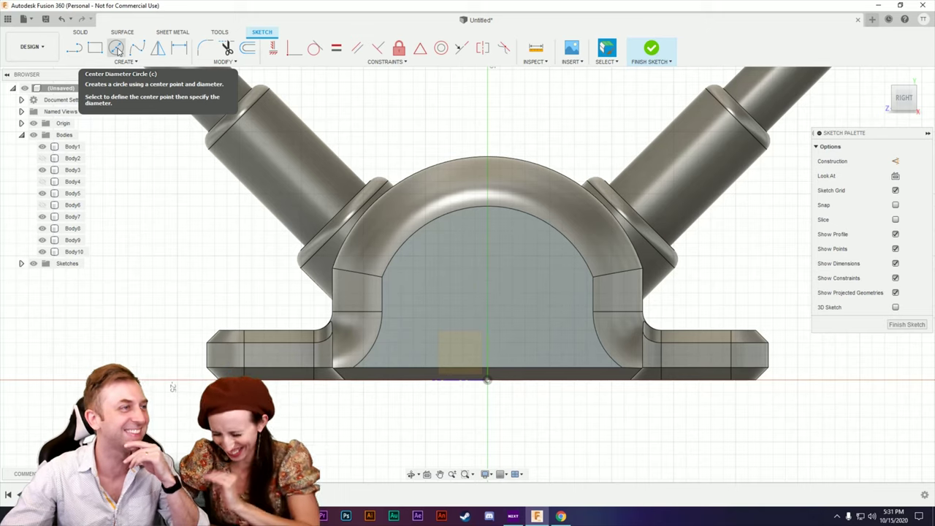
{"action": "left_click", "coordinate": [126, 63]}
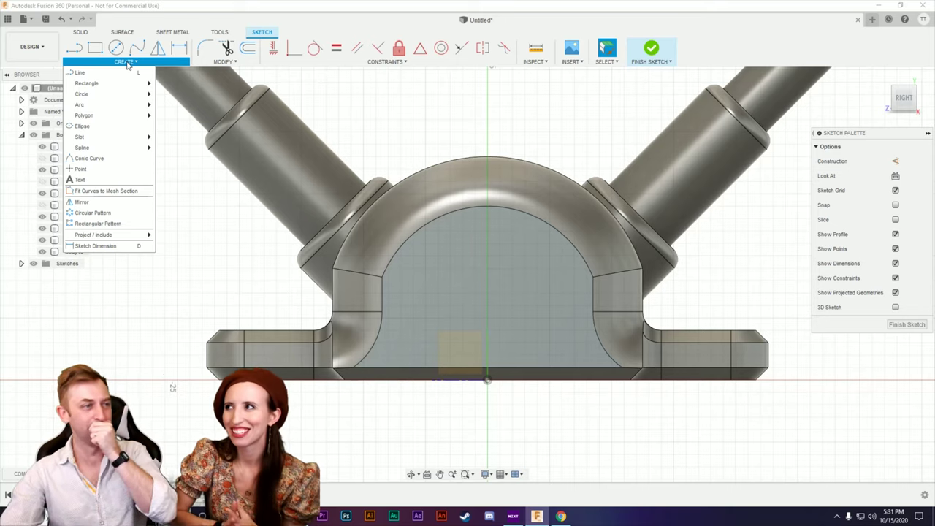
{"action": "mouse_move", "coordinate": [104, 96]}
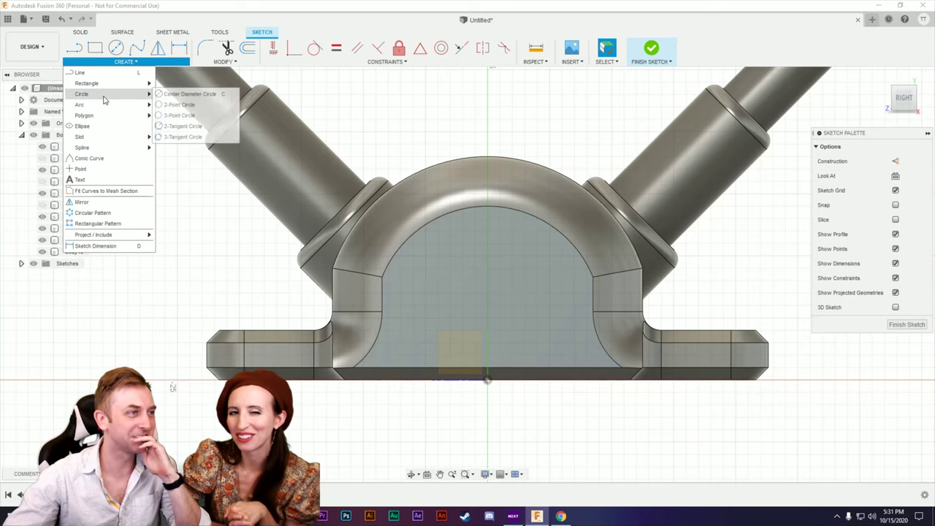
{"action": "left_click", "coordinate": [186, 95]}
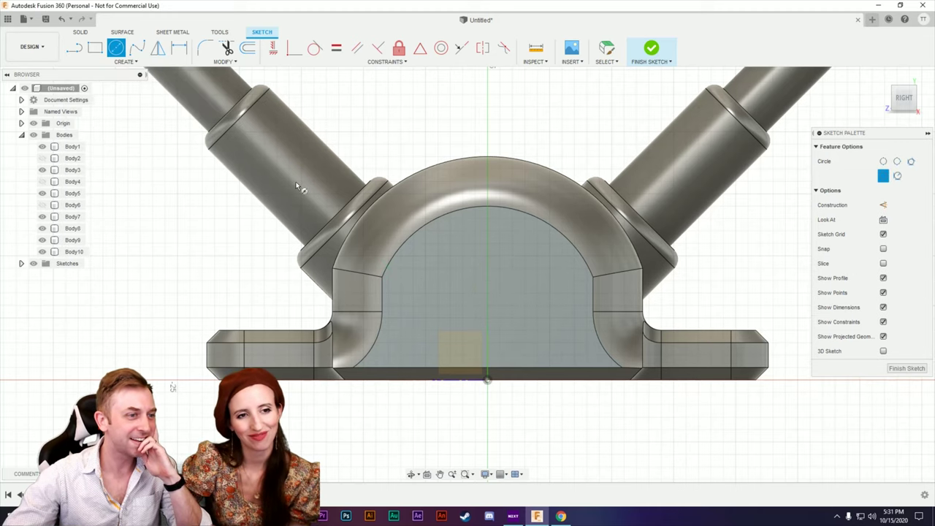
{"action": "key", "text": "p"}
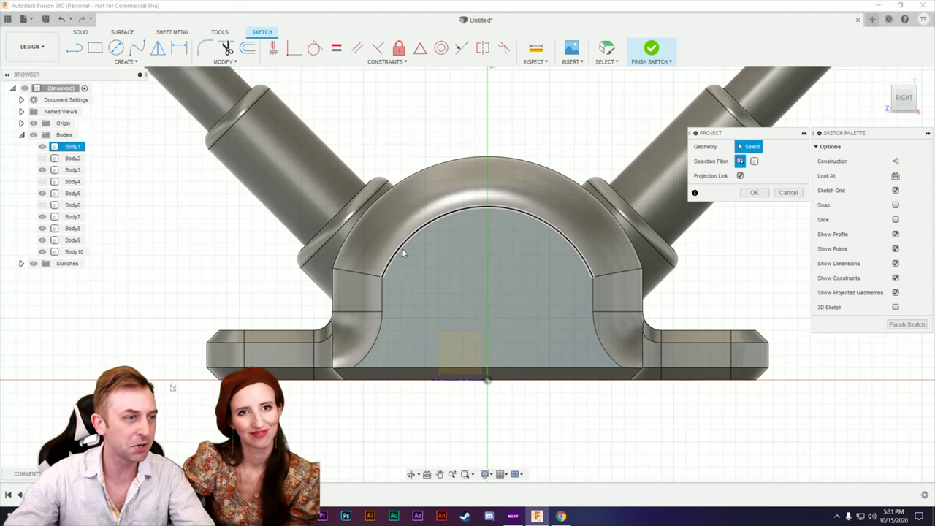
{"action": "left_click", "coordinate": [406, 365]}
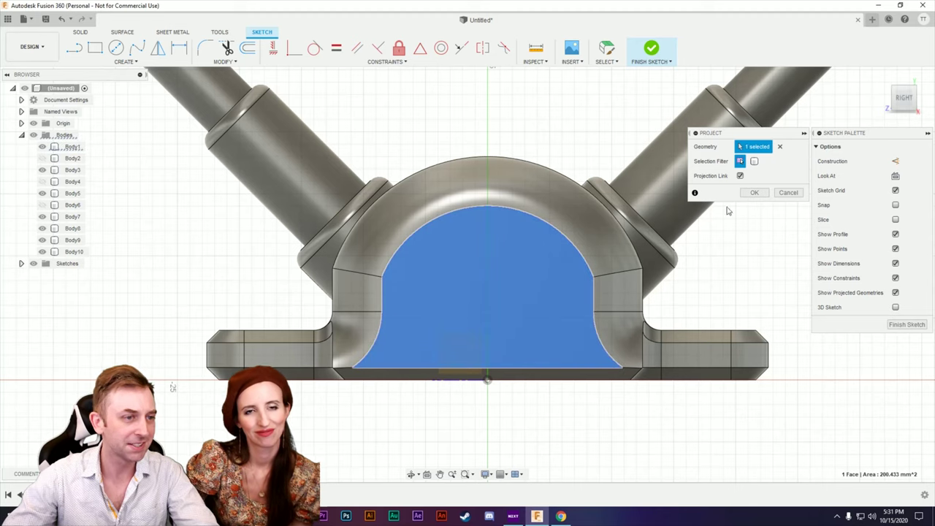
{"action": "left_click", "coordinate": [754, 192]}
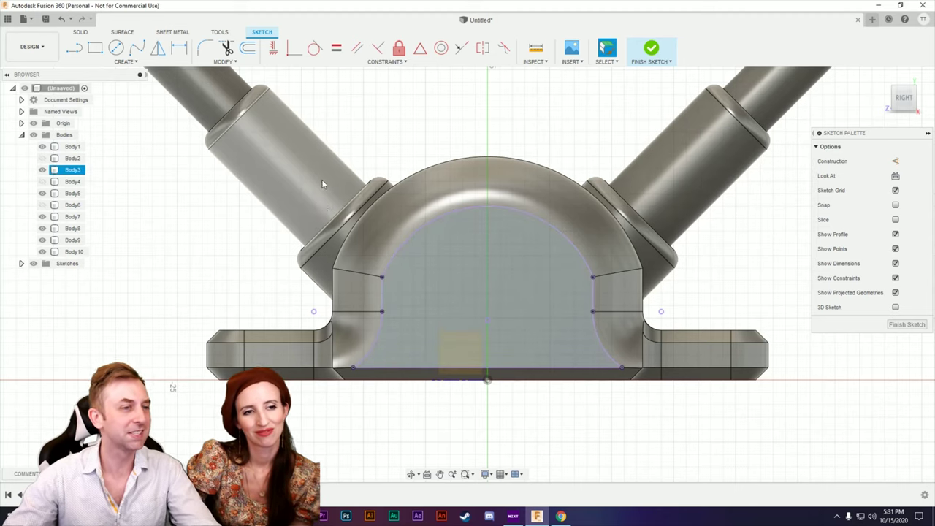
Draw a vertical construction line from the middle of the face's bottom edge to the arc's apex, and turn construction mode off.
{"action": "left_click", "coordinate": [74, 48]}
{"action": "left_click", "coordinate": [896, 160]}
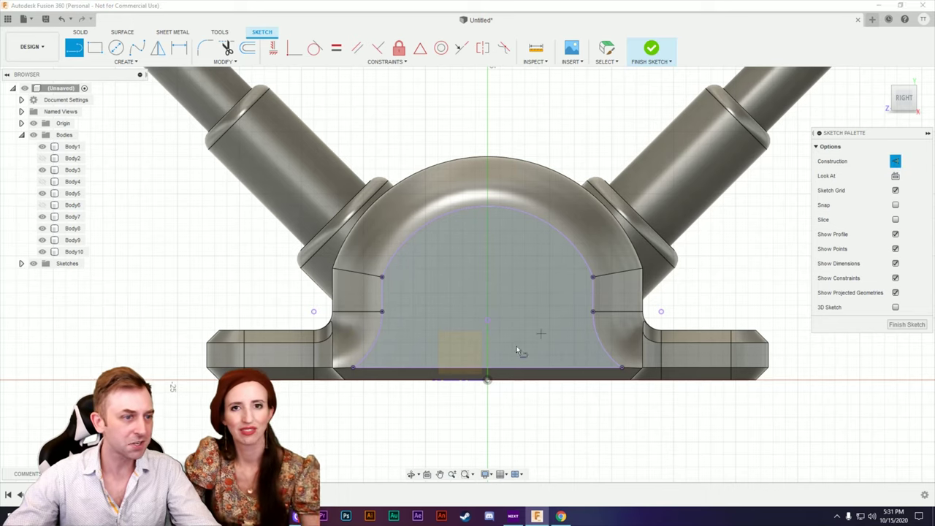
{"action": "left_click", "coordinate": [487, 374]}
{"action": "left_click", "coordinate": [486, 211]}
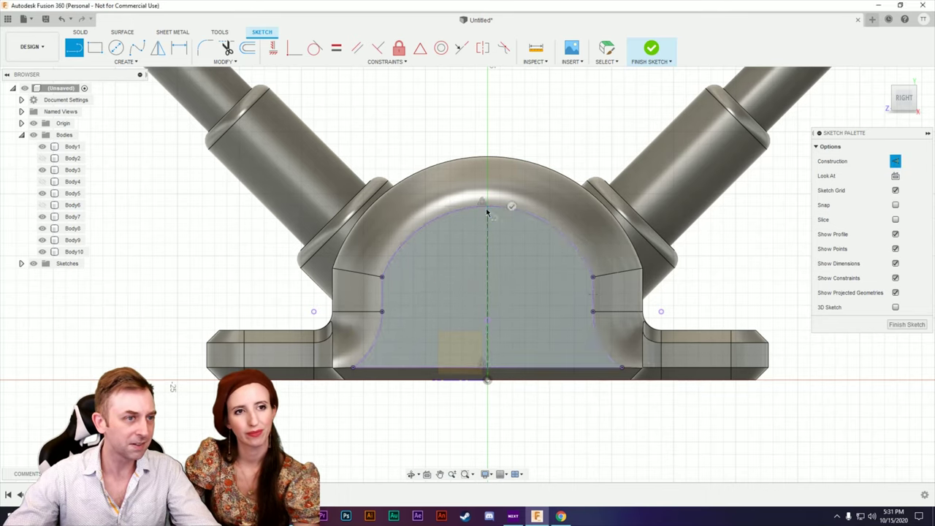
{"action": "left_click", "coordinate": [116, 48]}
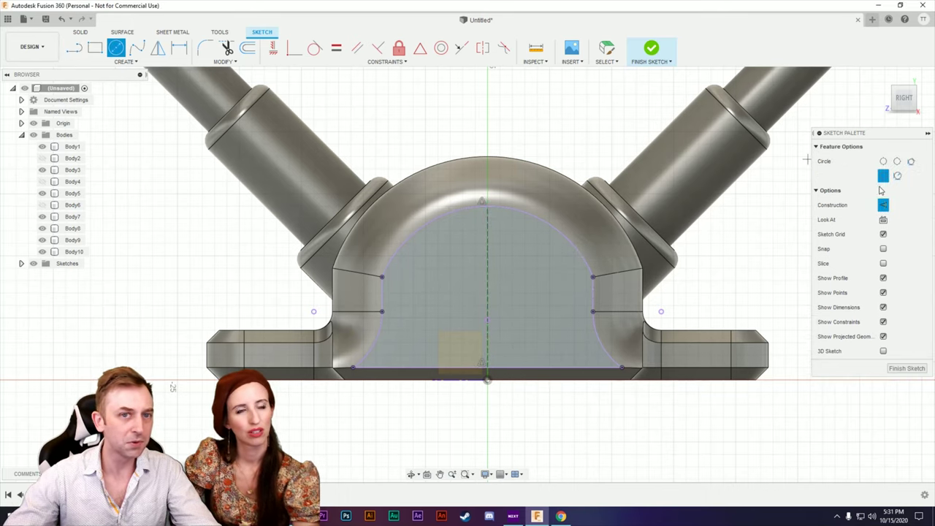
{"action": "left_click", "coordinate": [883, 205]}
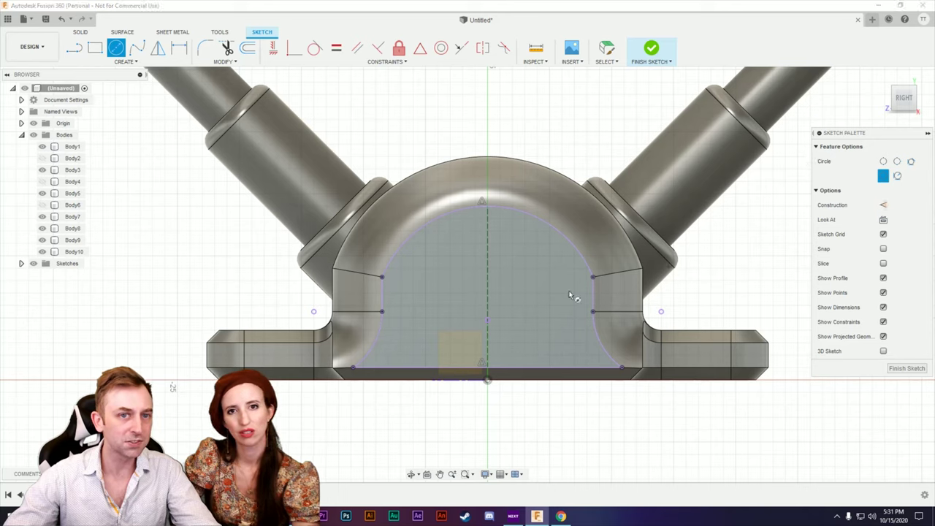
Try a 10 mm diameter circle centred on the vertical construction line and undo it.
{"action": "left_click", "coordinate": [488, 286]}
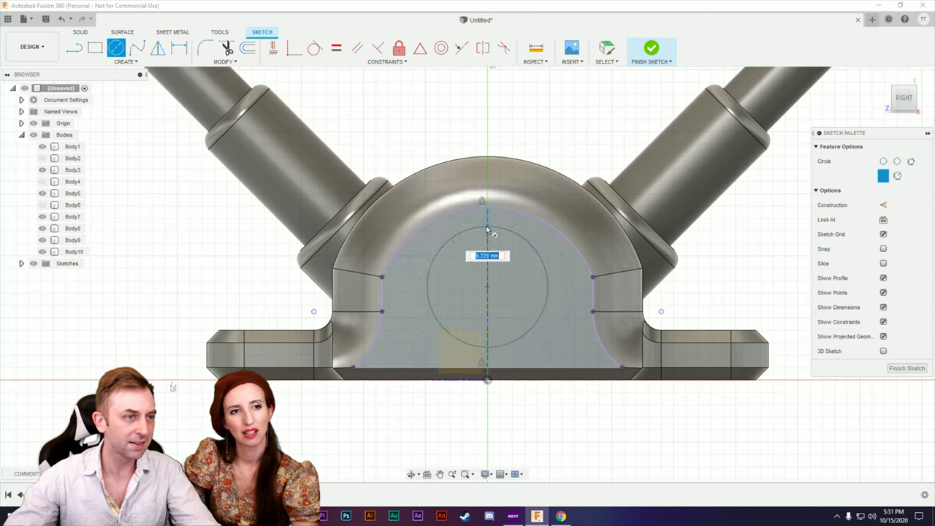
{"action": "type", "text": "10"}
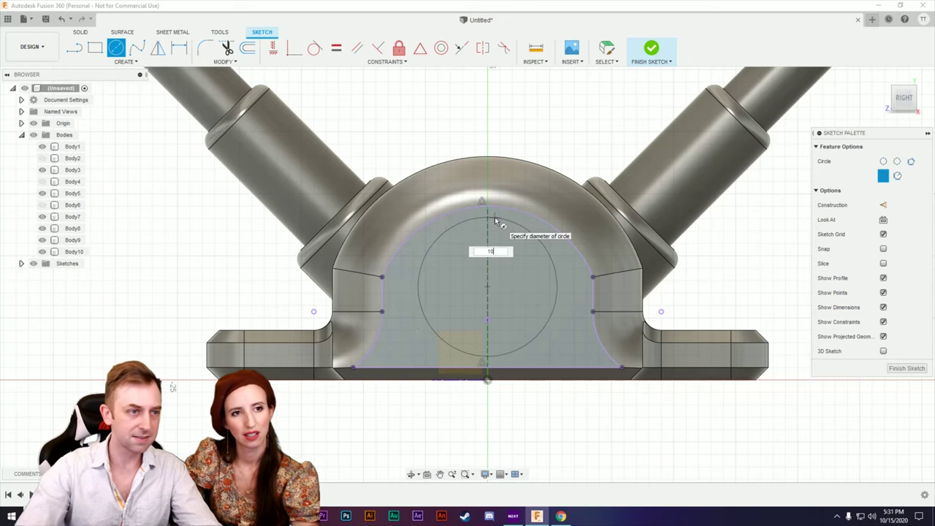
{"action": "key", "text": "Return"}
{"action": "key", "text": "Escape"}
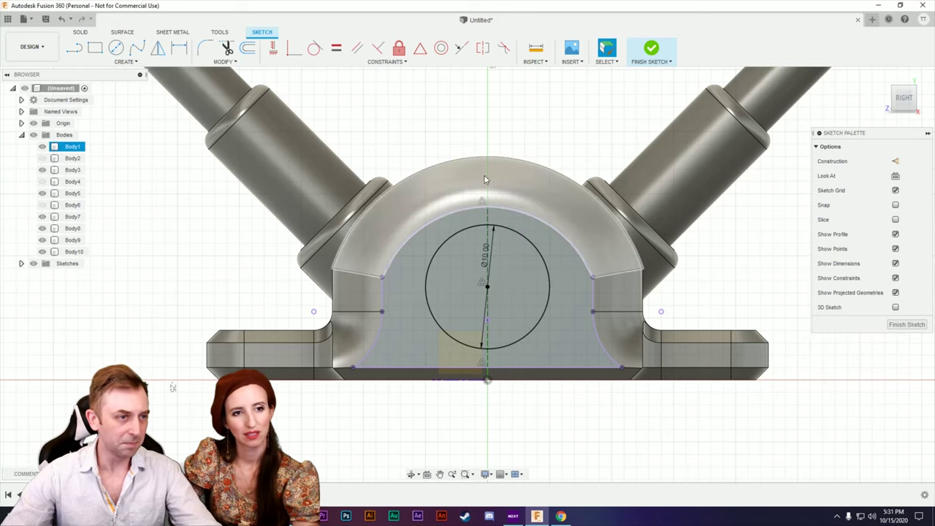
{"action": "scroll", "coordinate": [496, 287], "scroll_direction": "up", "scroll_amount": 1}
{"action": "scroll", "coordinate": [496, 286], "scroll_direction": "up", "scroll_amount": 2}
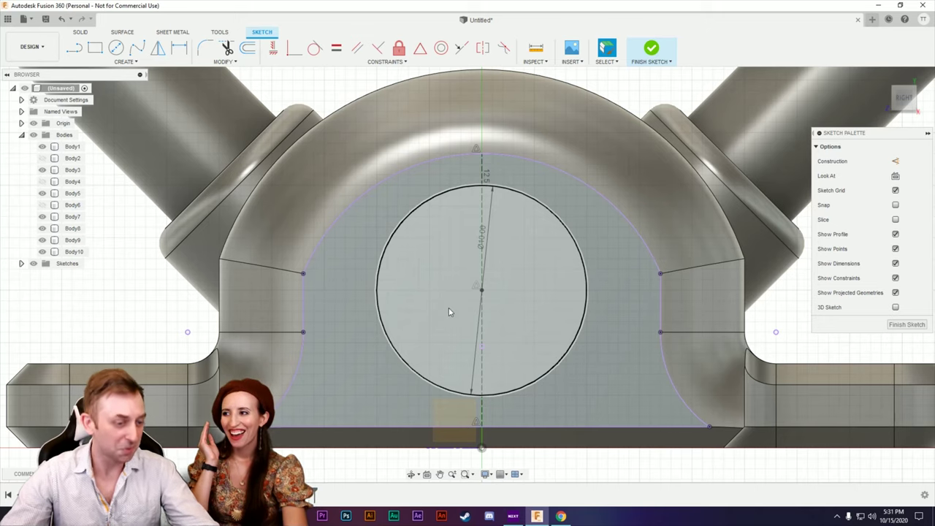
{"action": "key", "text": "ctrl+z"}
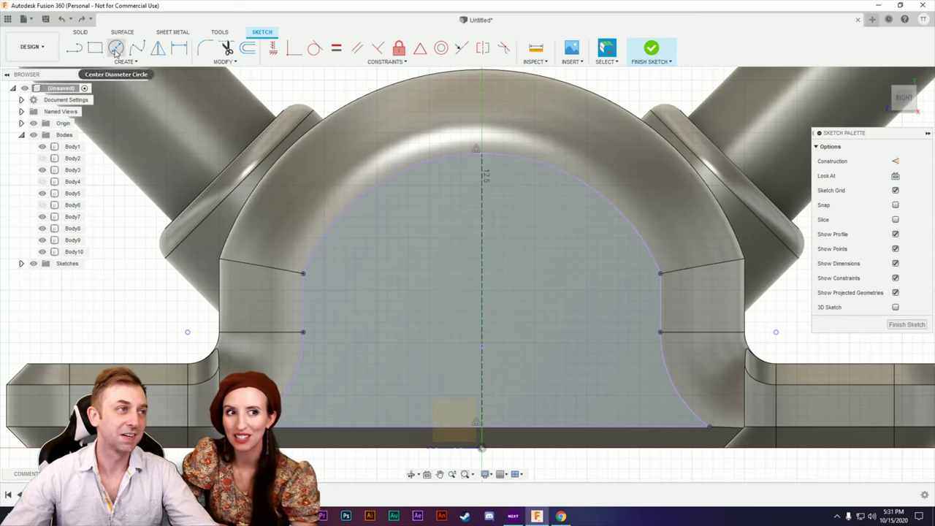
Sketch a center rectangle about 9.8 mm wide and 2.5 mm high, centred on the vertical construction line.
{"action": "left_click", "coordinate": [95, 49]}
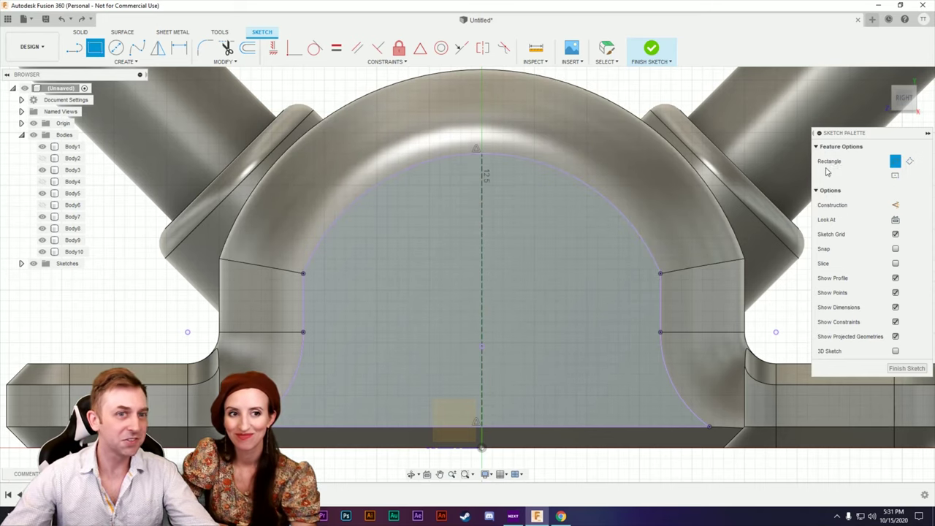
{"action": "left_click", "coordinate": [481, 290]}
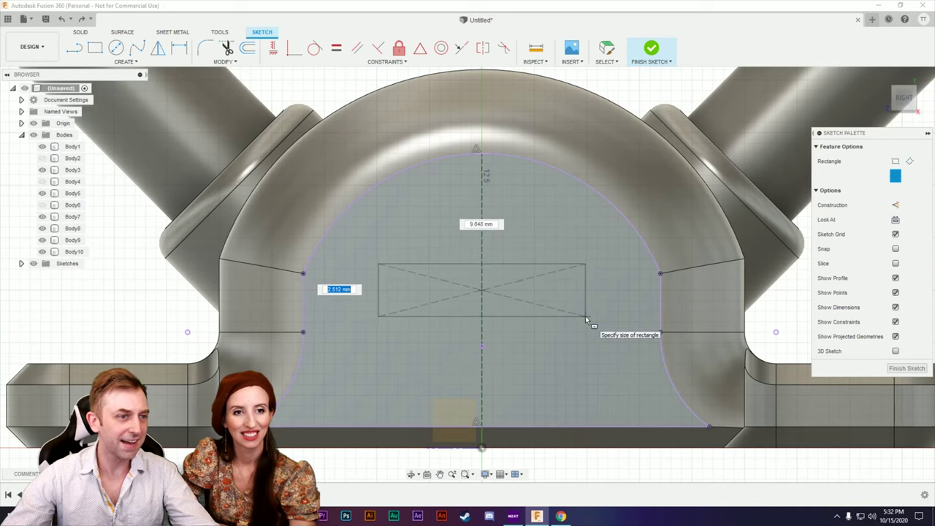
{"action": "left_click", "coordinate": [585, 317]}
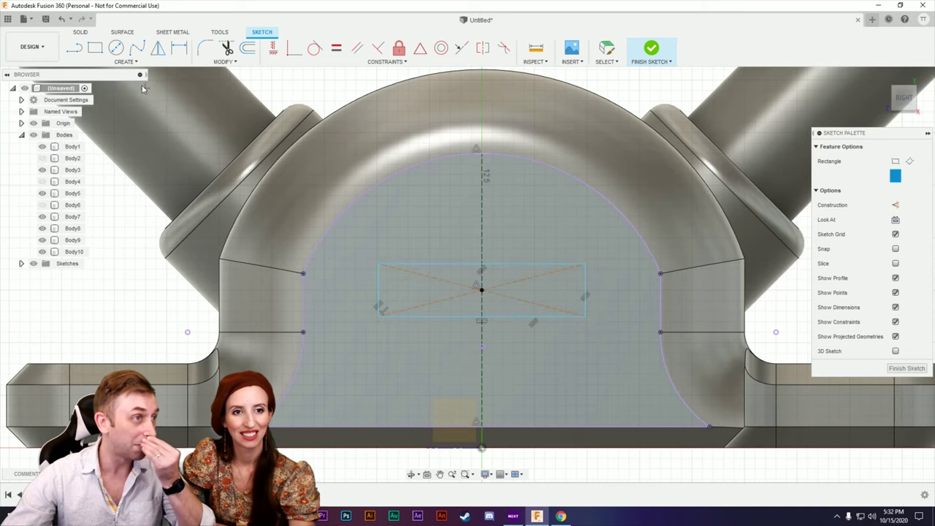
Draw two circles about 2.5 mm in diameter centred on the rectangle's two left corners, meeting at the midpoint of that side.
{"action": "left_click", "coordinate": [118, 50]}
{"action": "left_click", "coordinate": [378, 266]}
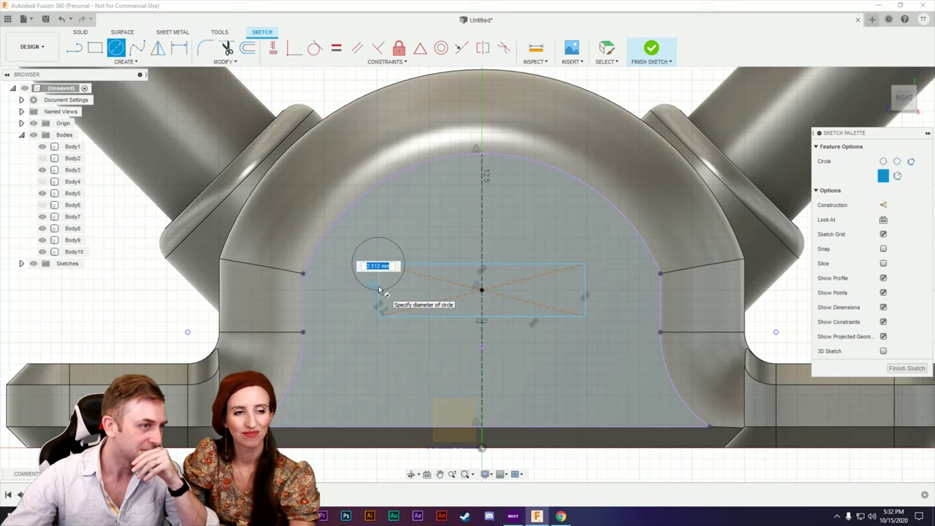
{"action": "key", "text": "Escape"}
{"action": "left_click", "coordinate": [377, 315]}
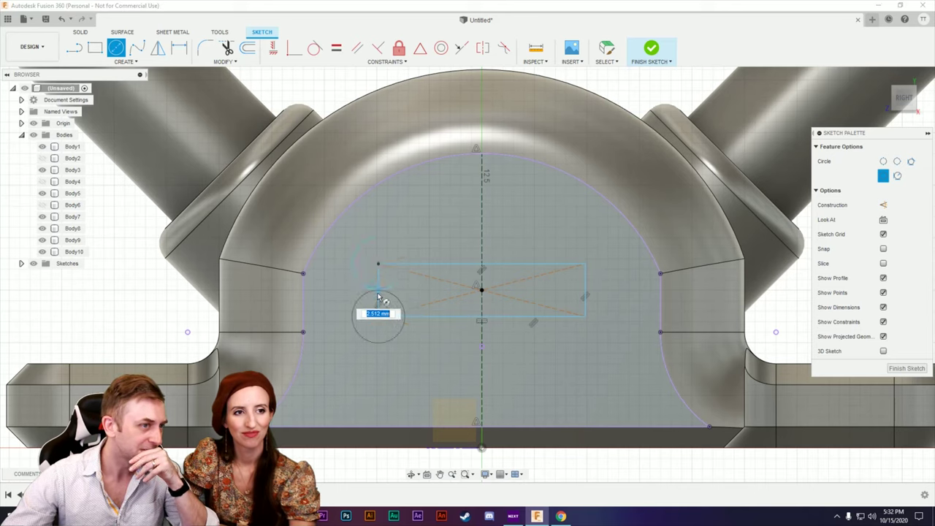
{"action": "key", "text": "Return"}
Mirror both corner circles across the vertical construction line to the opposite corners of the rectangle.
{"action": "left_click", "coordinate": [129, 62]}
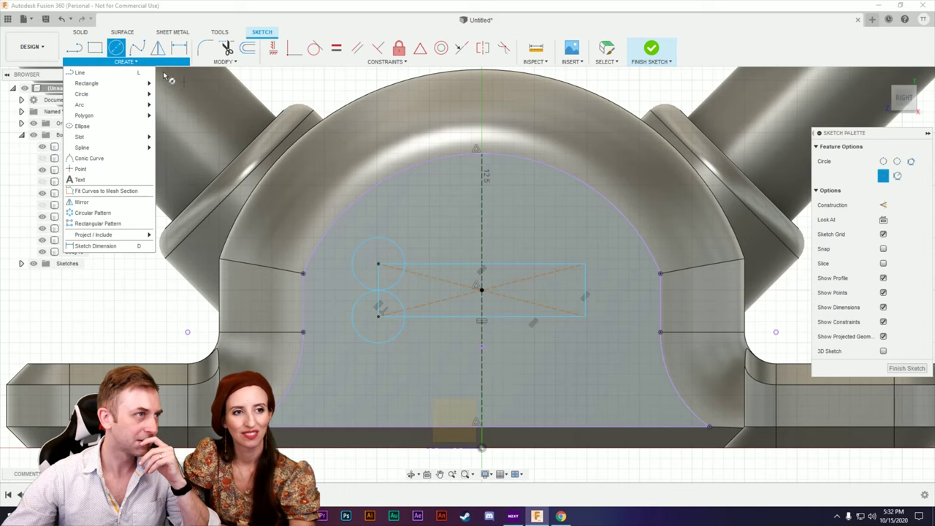
{"action": "left_click", "coordinate": [94, 203]}
{"action": "left_click", "coordinate": [392, 242]}
{"action": "left_click", "coordinate": [357, 306]}
{"action": "left_click", "coordinate": [732, 162]}
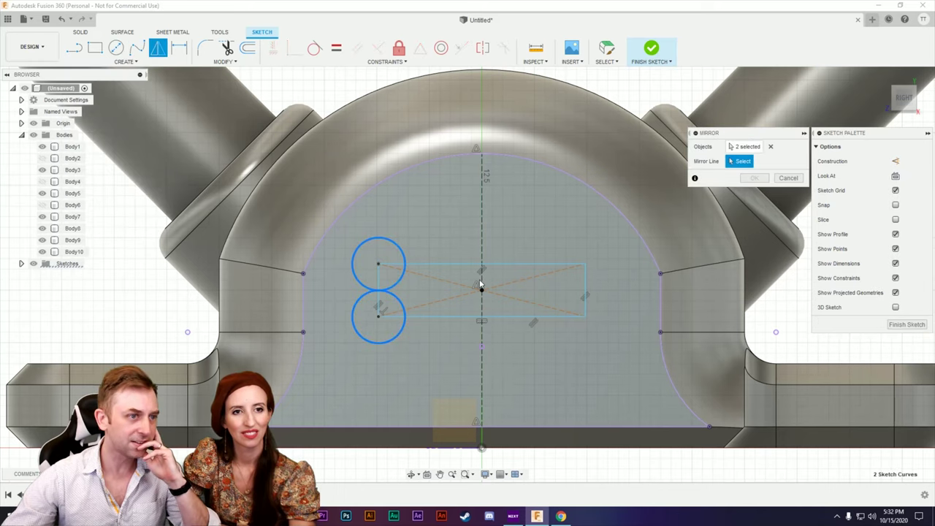
{"action": "left_click", "coordinate": [482, 246]}
{"action": "left_click", "coordinate": [753, 178]}
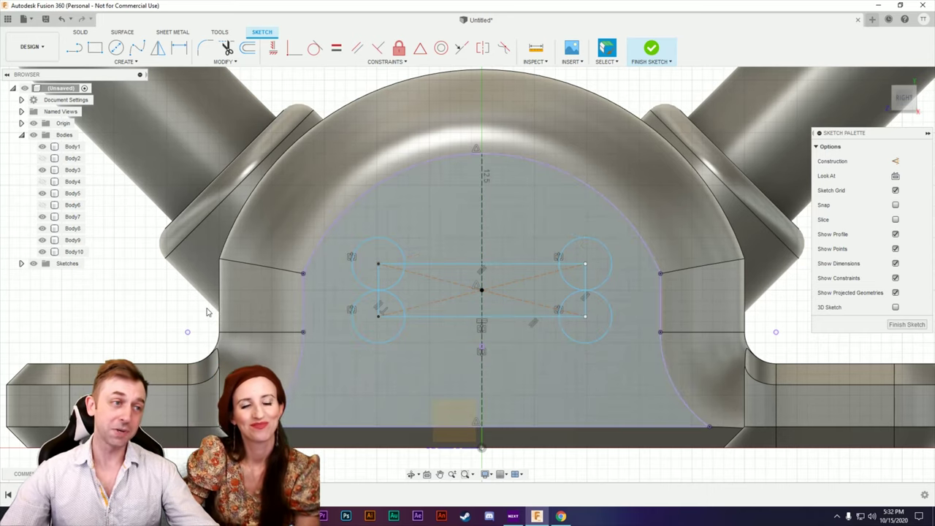
Extrude all nine regions of the bone-shaped profile -1.5 mm as a cut into the housing's flat end face.
{"action": "mouse_move", "coordinate": [194, 312]}
{"action": "middle_mouse_down", "text": "shift"}
{"action": "mouse_move", "coordinate": [227, 327]}
{"action": "mouse_move", "coordinate": [232, 353]}
{"action": "middle_mouse_up", "text": "shift"}
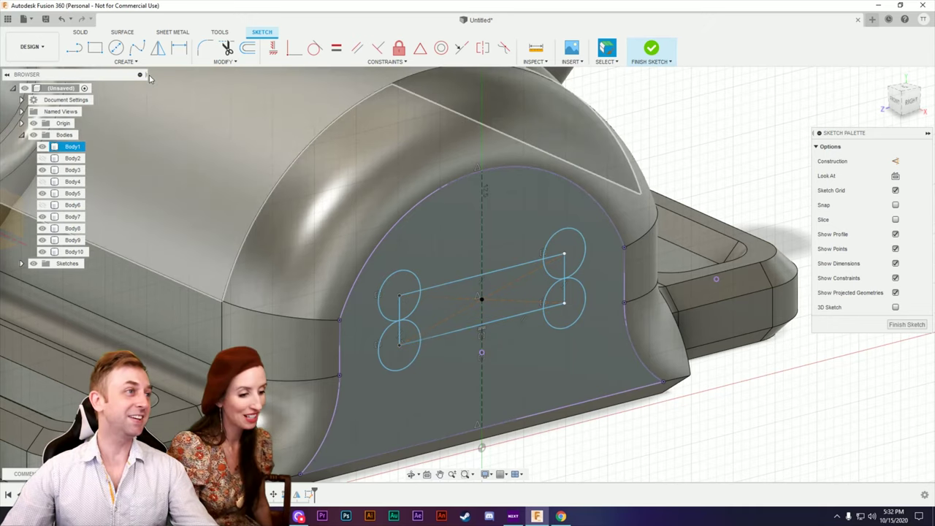
{"action": "left_click", "coordinate": [80, 32]}
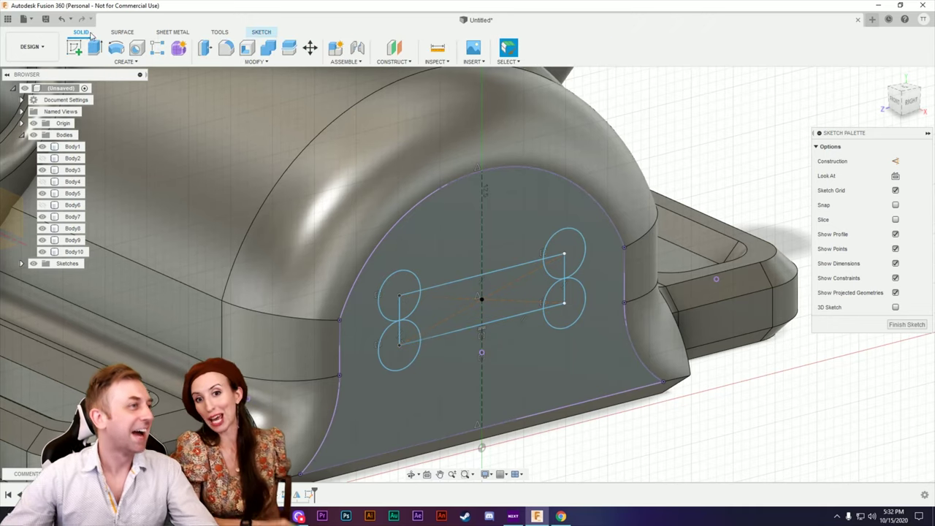
{"action": "left_click", "coordinate": [95, 48]}
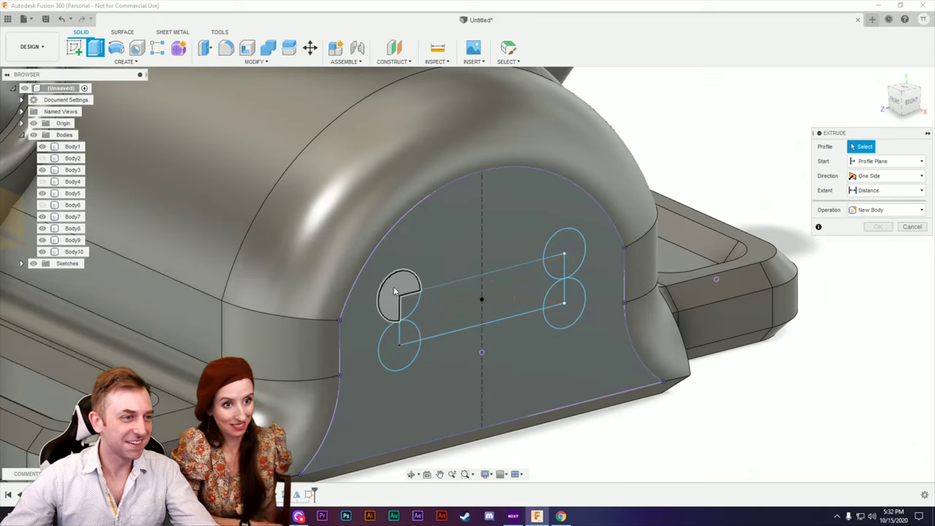
{"action": "left_click", "coordinate": [393, 292]}
{"action": "left_click", "coordinate": [395, 352]}
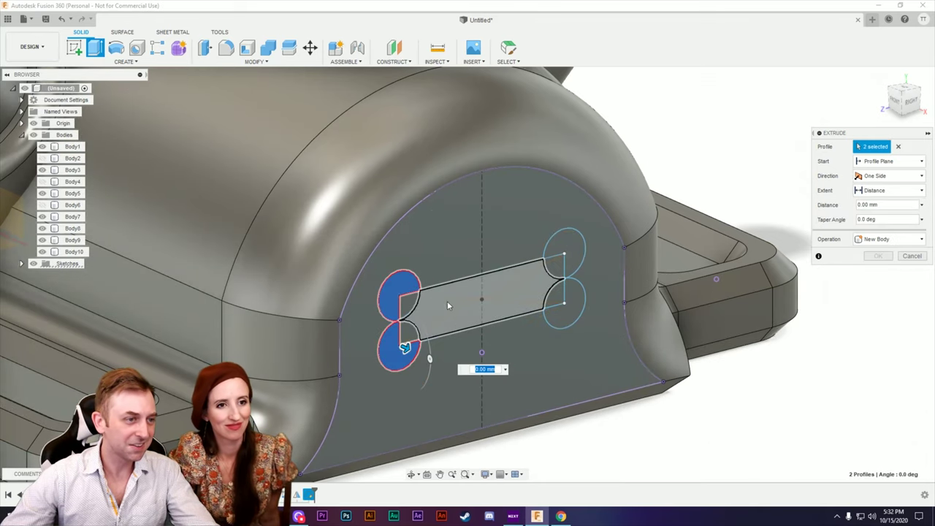
{"action": "left_click", "coordinate": [475, 301]}
{"action": "left_click", "coordinate": [409, 300]}
{"action": "left_click", "coordinate": [409, 332]}
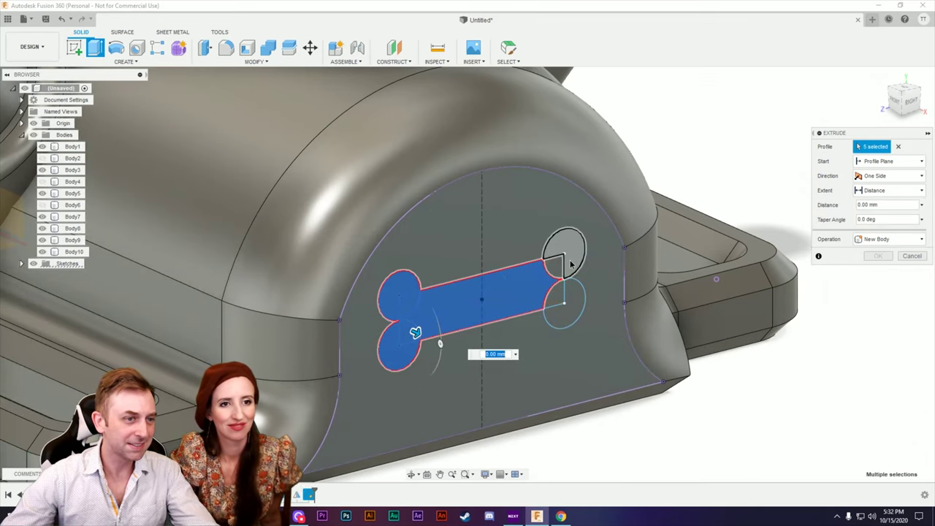
{"action": "left_click", "coordinate": [568, 252]}
{"action": "left_click", "coordinate": [563, 292]}
{"action": "left_click", "coordinate": [566, 311]}
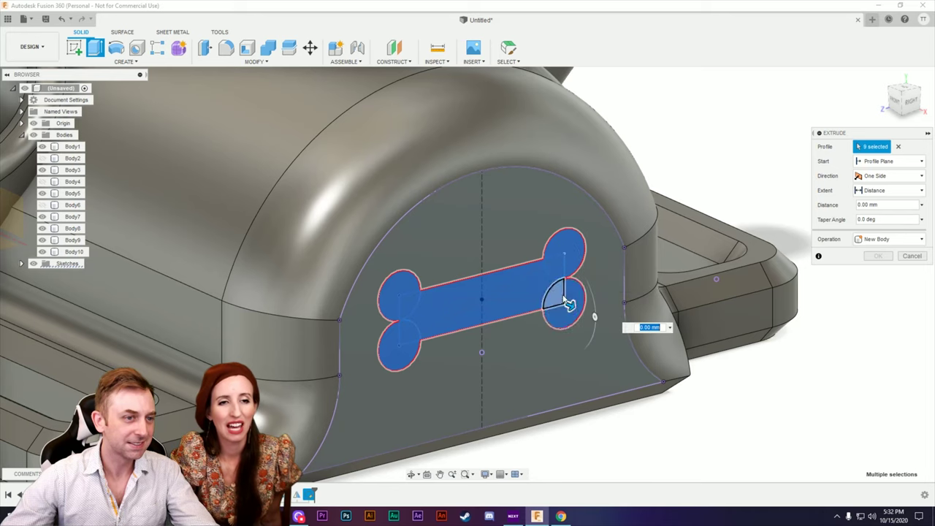
{"action": "left_click_drag", "start_coordinate": [560, 304], "coordinate": [561, 301]}
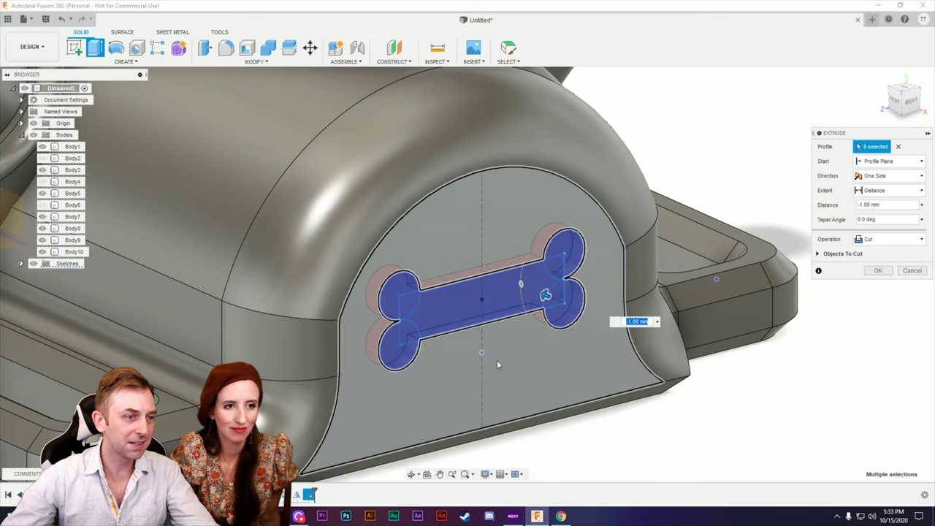
{"action": "type", "text": "-1.5"}
{"action": "key", "text": "Return"}
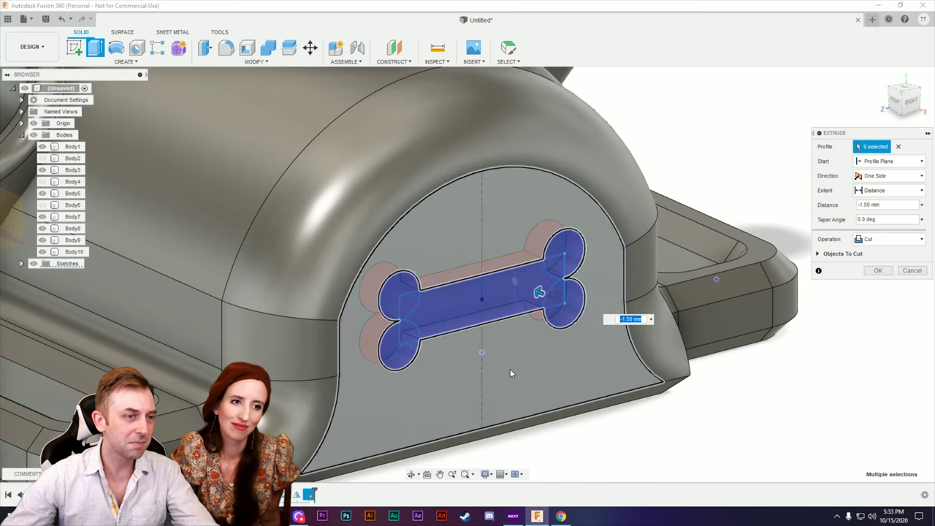
{"action": "middle_click_drag", "start_coordinate": [510, 367], "coordinate": [584, 394], "text": "shift"}
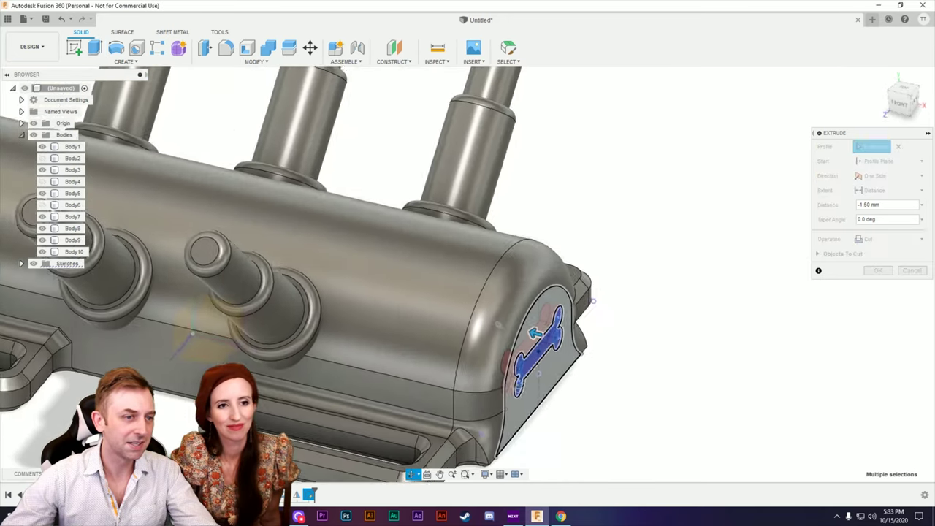
{"action": "middle_click_drag", "start_coordinate": [593, 300], "coordinate": [621, 307], "text": "shift"}
{"action": "left_click", "coordinate": [876, 271]}
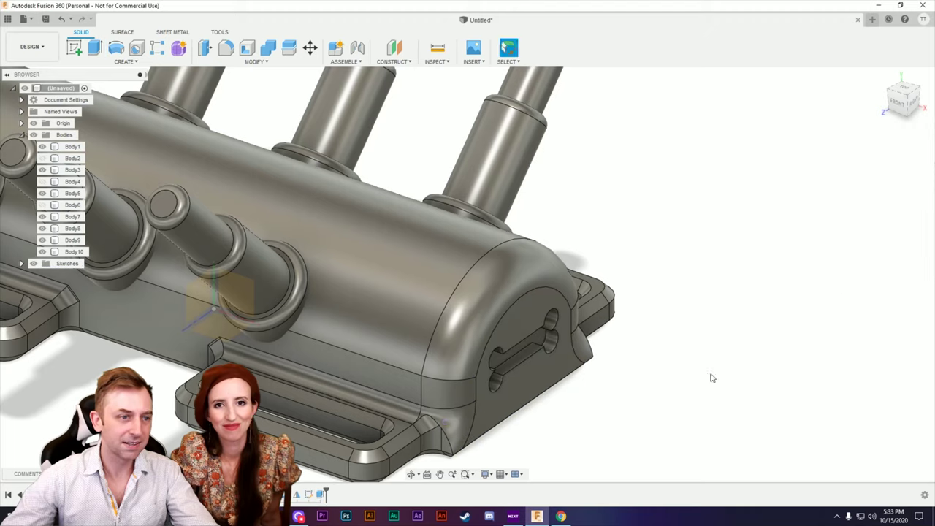
Inspect the bone-shaped recess on the end face and the surrounding housing from several angles.
{"action": "middle_click_drag", "start_coordinate": [710, 378], "coordinate": [615, 355], "text": "shift"}
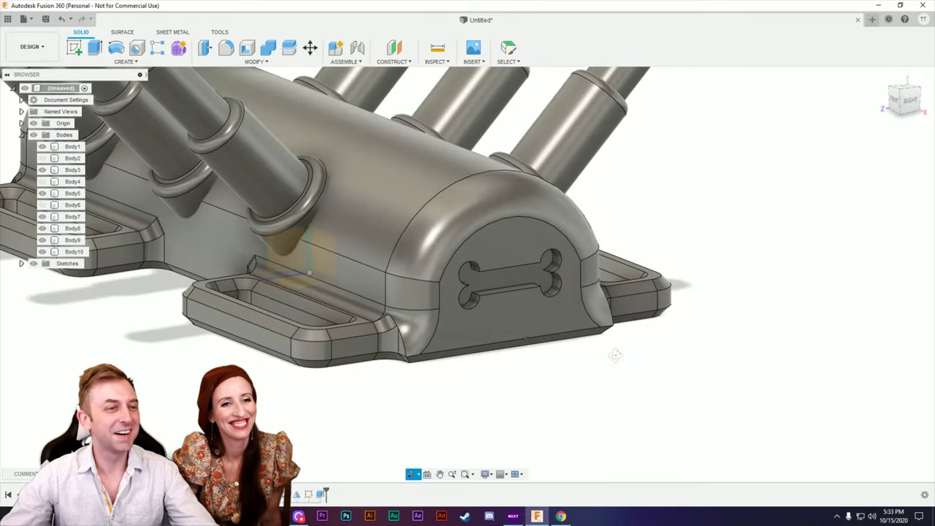
{"action": "scroll", "coordinate": [515, 369], "scroll_direction": "down", "scroll_amount": 5}
{"action": "middle_click_drag", "start_coordinate": [536, 358], "coordinate": [509, 367], "text": "shift"}
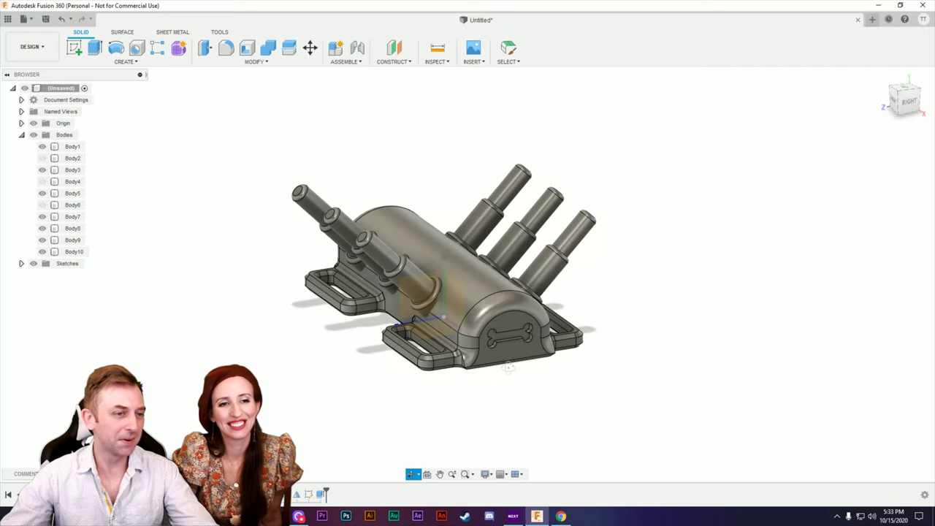
{"action": "scroll", "coordinate": [509, 369], "scroll_direction": "up", "scroll_amount": 6}
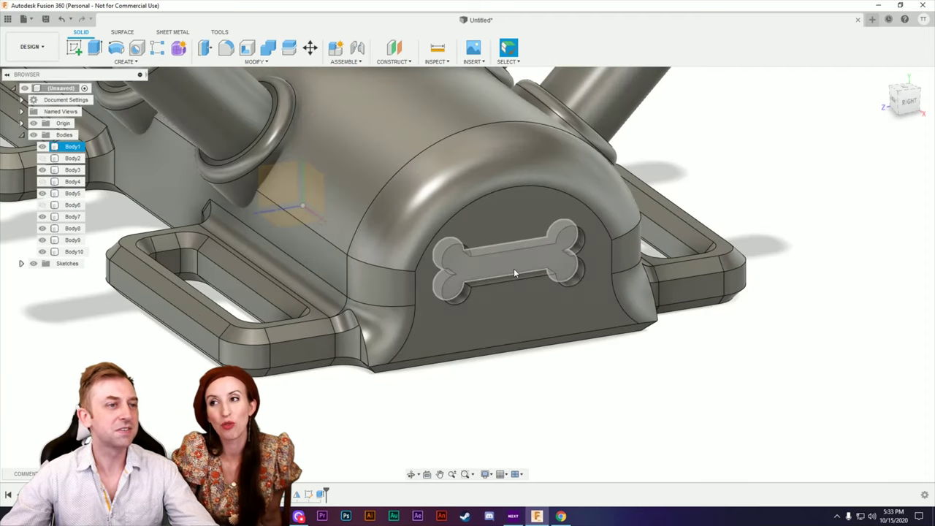
{"action": "left_click", "coordinate": [549, 382]}
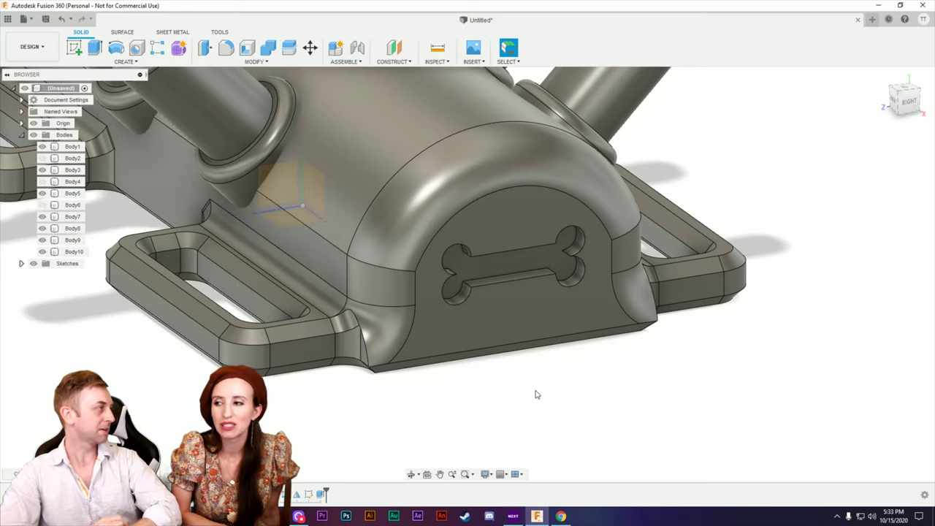
{"action": "left_click", "coordinate": [502, 330]}
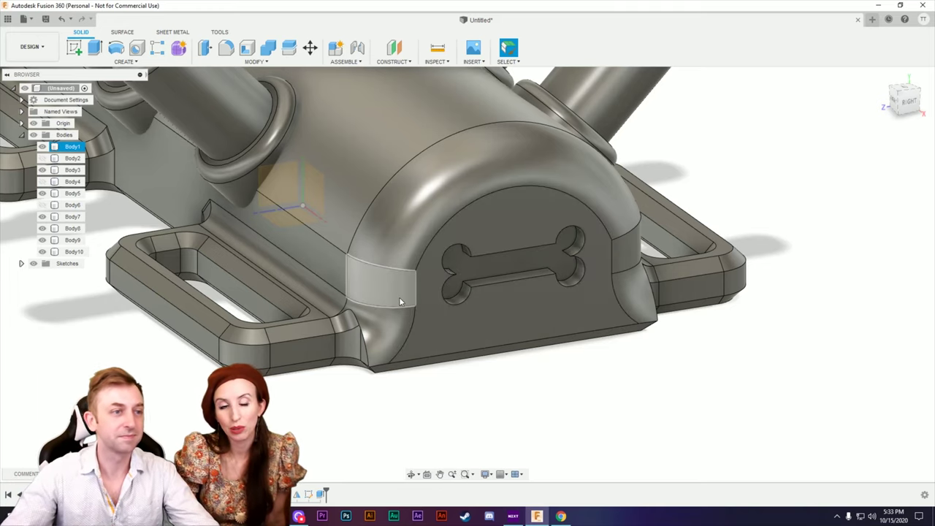
{"action": "scroll", "coordinate": [413, 366], "scroll_direction": "up", "scroll_amount": 1}
{"action": "scroll", "coordinate": [411, 363], "scroll_direction": "down", "scroll_amount": 5}
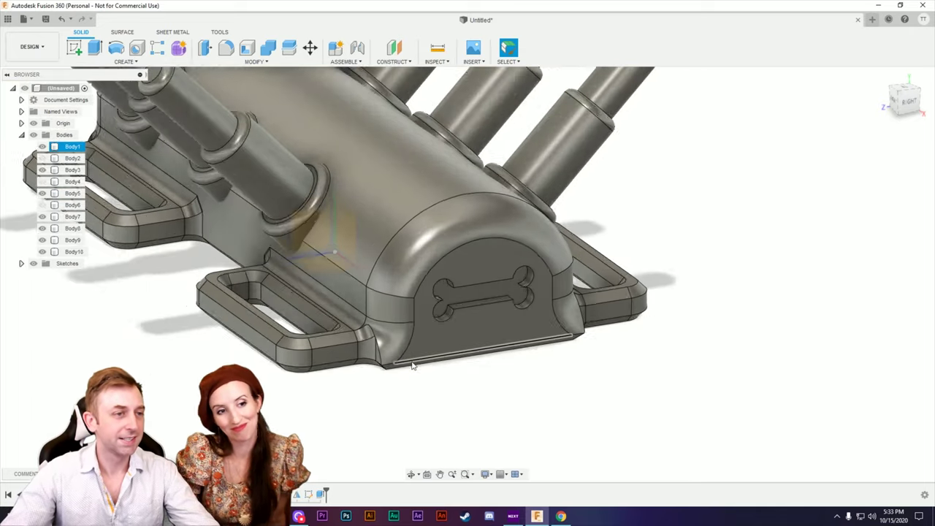
{"action": "middle_click_drag", "start_coordinate": [378, 415], "coordinate": [465, 407], "text": "shift"}
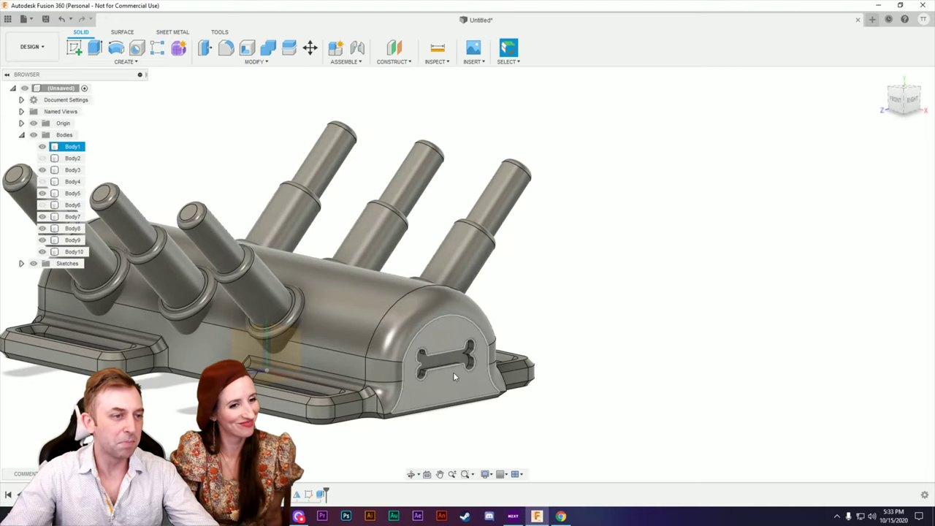
{"action": "mouse_move", "coordinate": [471, 415]}
{"action": "middle_mouse_down", "text": "shift"}
{"action": "mouse_move", "coordinate": [555, 418]}
{"action": "mouse_move", "coordinate": [476, 416]}
{"action": "middle_mouse_up", "text": "shift"}
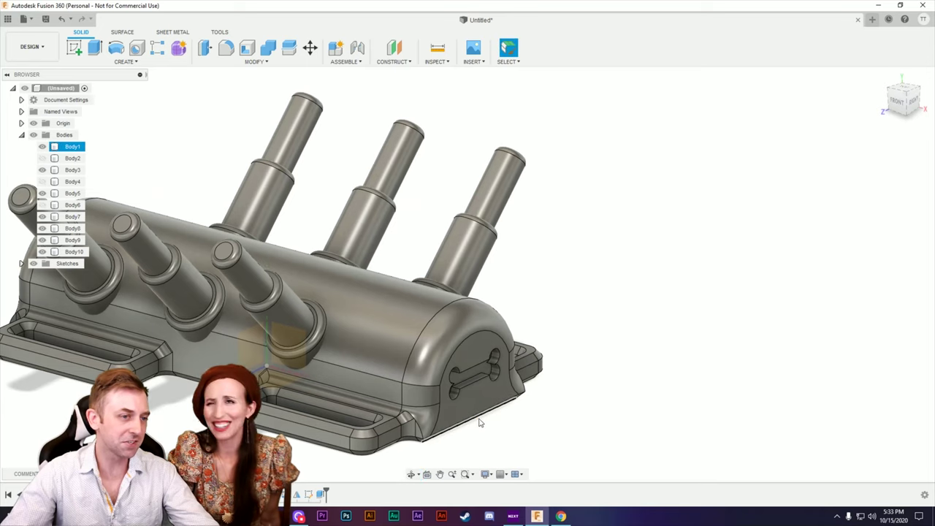
{"action": "scroll", "coordinate": [480, 417], "scroll_direction": "up", "scroll_amount": 3}
{"action": "scroll", "coordinate": [484, 418], "scroll_direction": "down", "scroll_amount": 5}
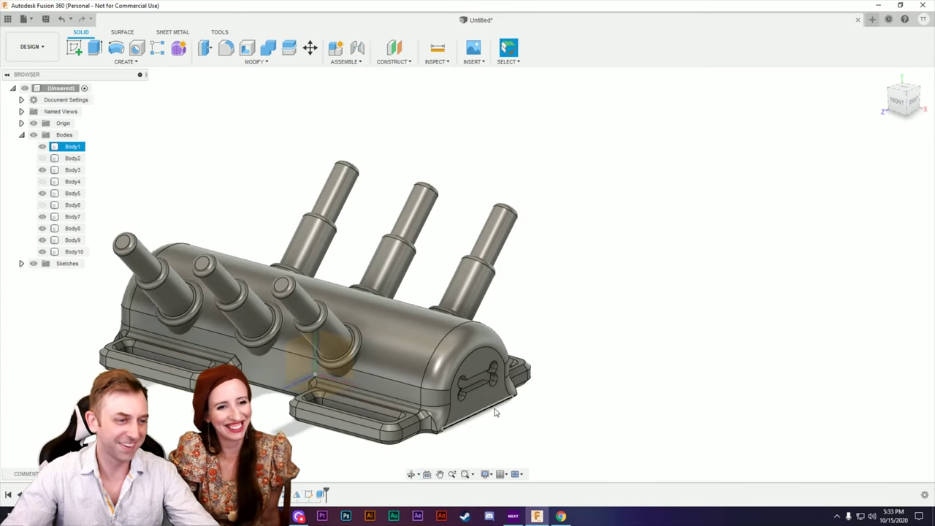
Mirror the bone-shaped cut feature across the origin YZ plane to the opposite end face, temporarily hiding the housing body to select the plane.
{"action": "scroll", "coordinate": [495, 413], "scroll_direction": "up", "scroll_amount": 3}
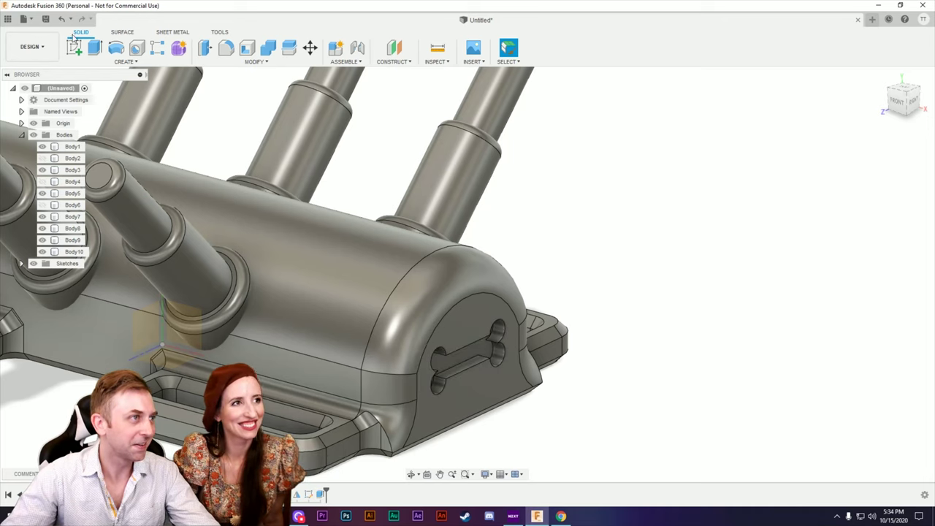
{"action": "left_click", "coordinate": [125, 62]}
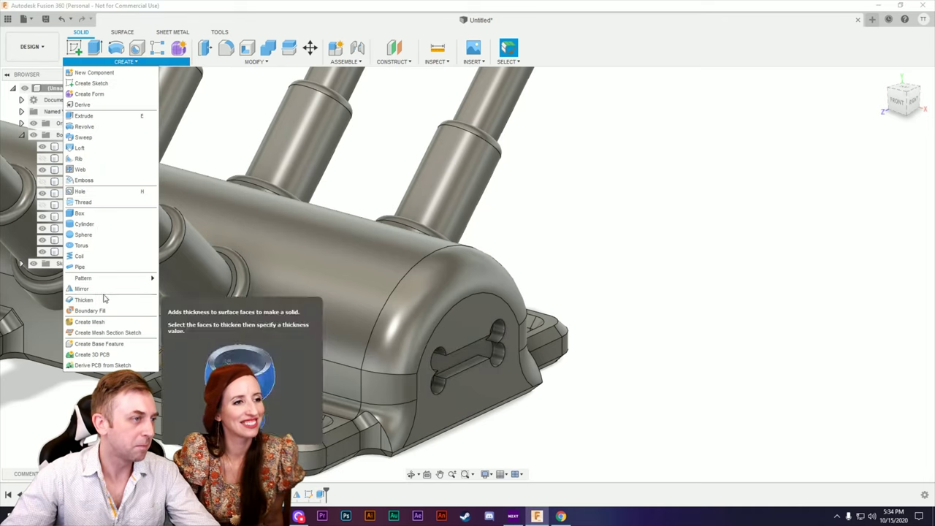
{"action": "key", "text": "Escape"}
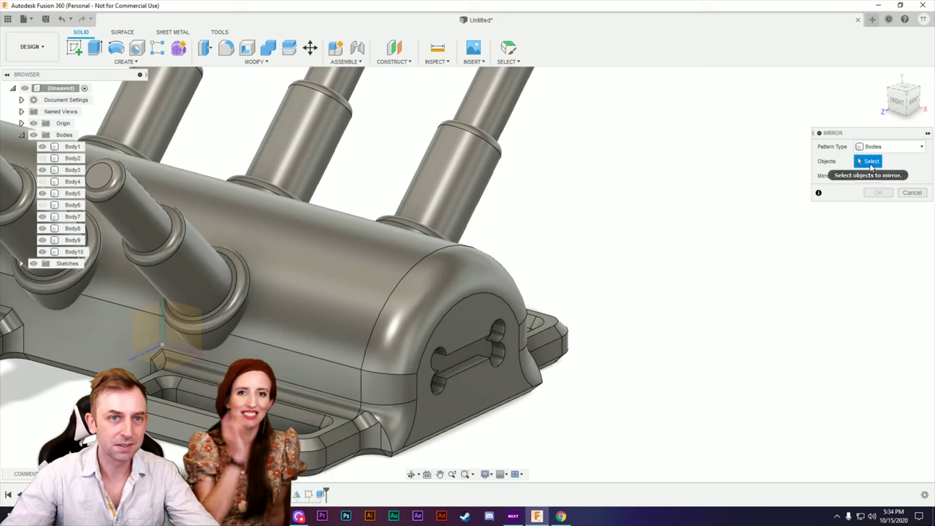
{"action": "left_click", "coordinate": [888, 147]}
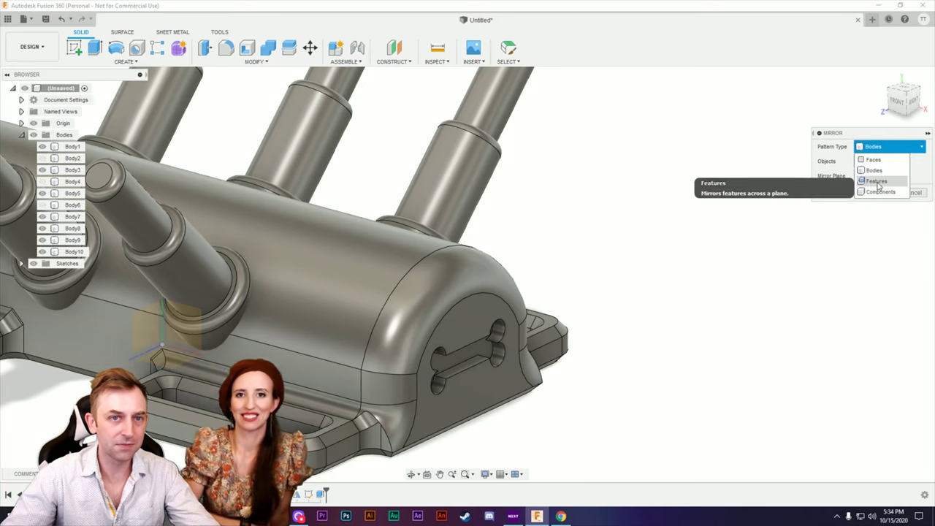
{"action": "left_click", "coordinate": [878, 182]}
{"action": "left_click", "coordinate": [321, 495]}
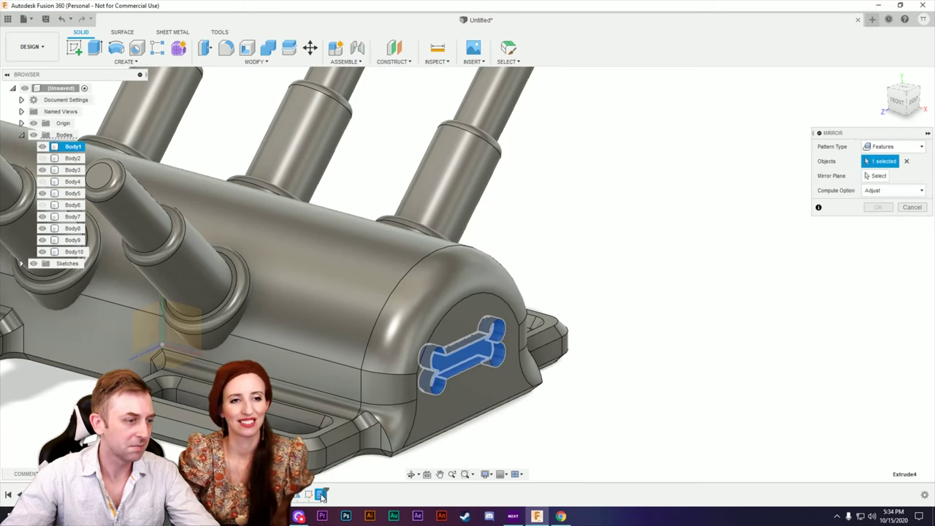
{"action": "left_click", "coordinate": [879, 176]}
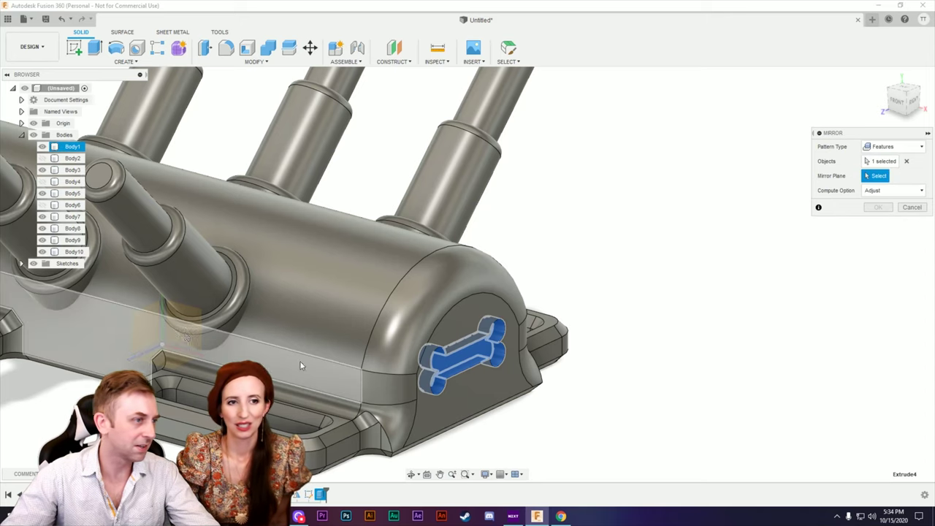
{"action": "left_click", "coordinate": [42, 146]}
{"action": "left_click", "coordinate": [143, 331]}
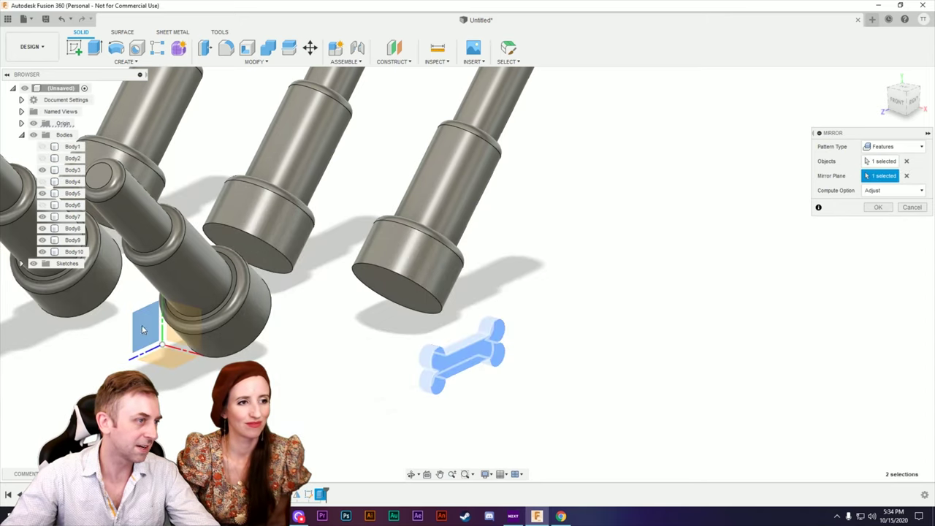
{"action": "left_click", "coordinate": [41, 147]}
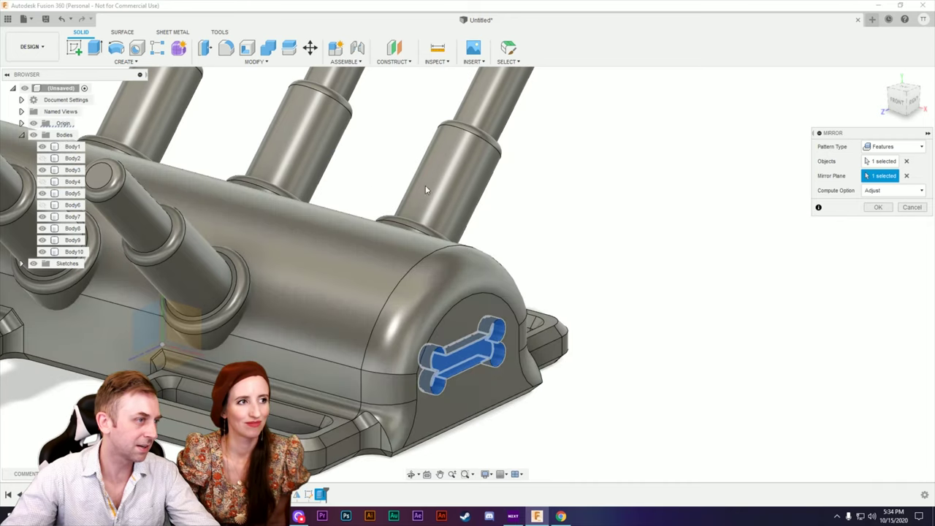
{"action": "left_click", "coordinate": [878, 208]}
Examine the mirrored bone recess on the opposite end face and the complete housing with its cylinders and strap loops from all sides.
{"action": "middle_click_drag", "start_coordinate": [587, 278], "coordinate": [529, 390], "text": "shift"}
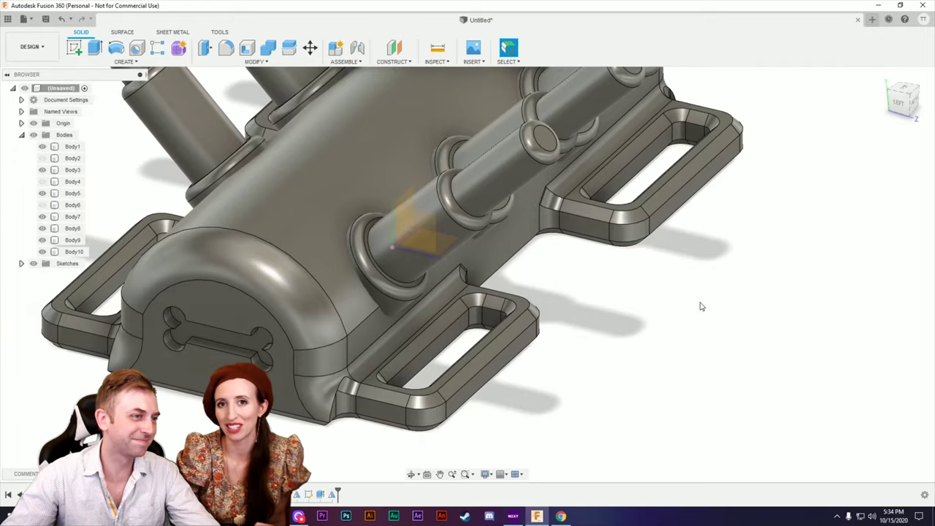
{"action": "mouse_move", "coordinate": [699, 307]}
{"action": "middle_mouse_down", "text": "shift"}
{"action": "mouse_move", "coordinate": [657, 290]}
{"action": "mouse_move", "coordinate": [691, 309]}
{"action": "middle_mouse_up", "text": "shift"}
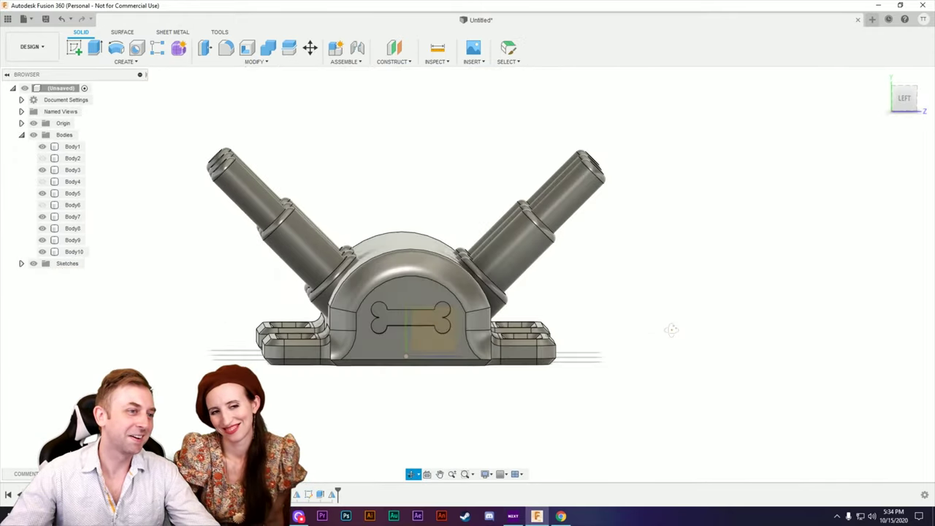
{"action": "middle_click_drag", "start_coordinate": [671, 329], "coordinate": [667, 346], "text": "shift"}
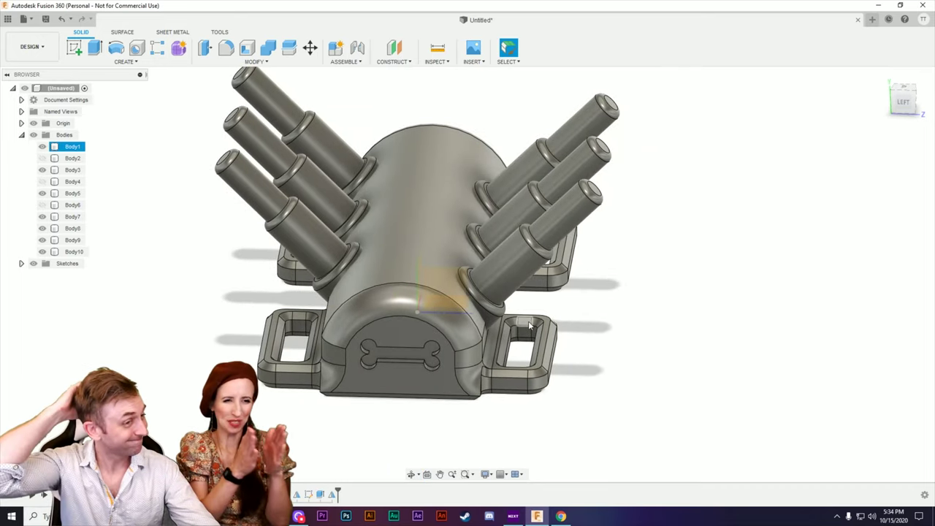
{"action": "left_click", "coordinate": [522, 423]}
{"action": "middle_click_drag", "start_coordinate": [521, 424], "coordinate": [528, 410], "text": "shift"}
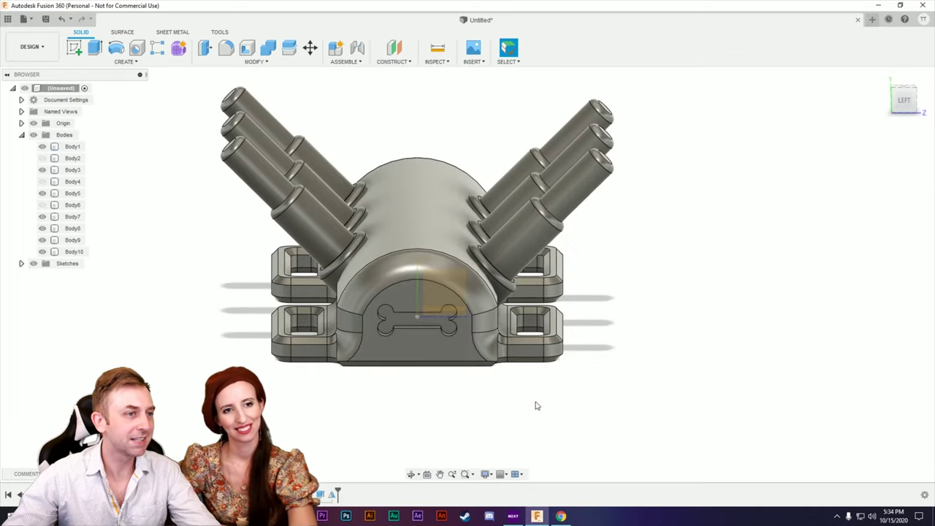
{"action": "middle_click_drag", "start_coordinate": [591, 304], "coordinate": [612, 290], "text": "shift"}
{"action": "left_click", "coordinate": [394, 254]}
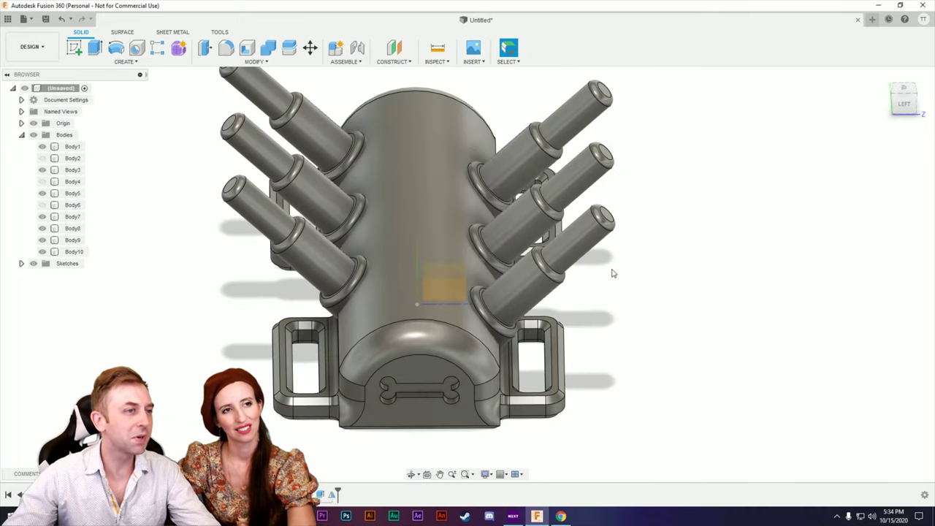
{"action": "middle_click_drag", "start_coordinate": [439, 288], "coordinate": [559, 302], "text": "shift"}
{"action": "middle_click_drag", "start_coordinate": [504, 307], "coordinate": [544, 310], "text": "shift"}
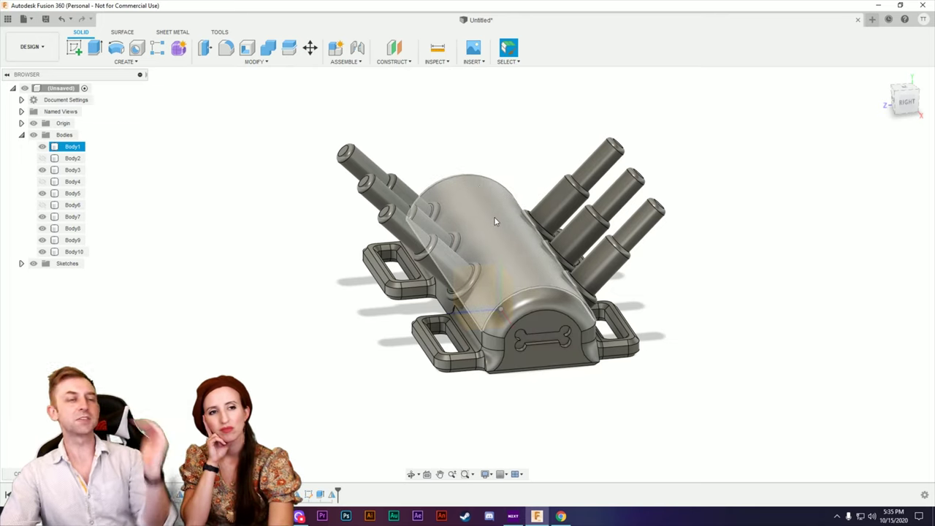
{"action": "left_click", "coordinate": [687, 269]}
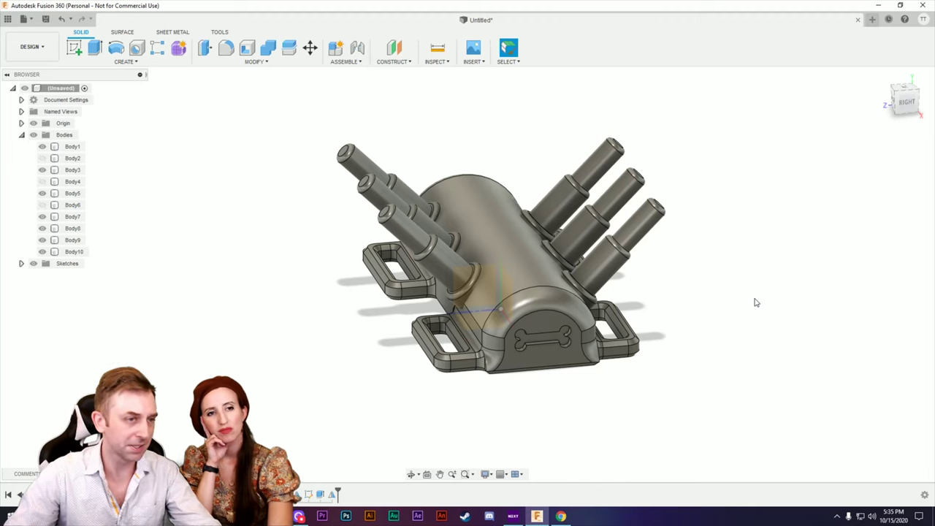
{"action": "middle_click_drag", "start_coordinate": [756, 302], "coordinate": [667, 429], "text": "shift"}
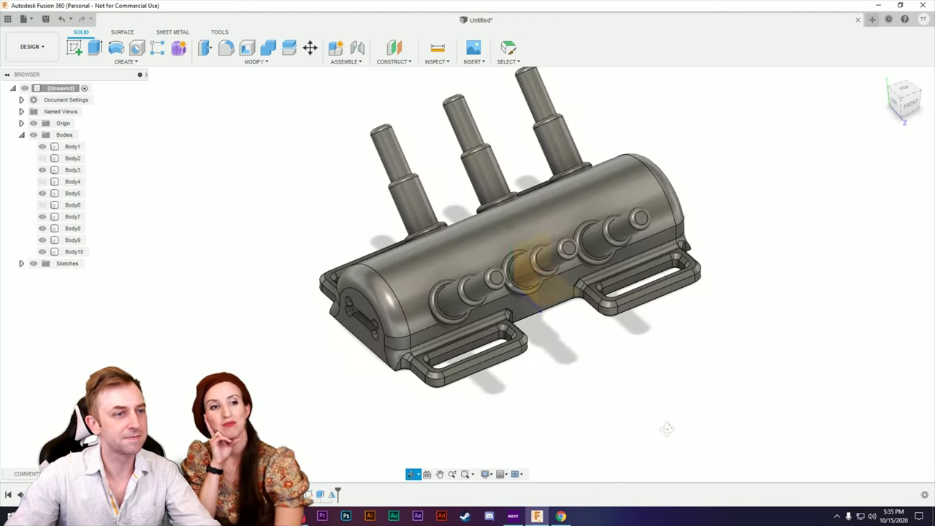
{"action": "middle_click_drag", "start_coordinate": [695, 401], "coordinate": [713, 388]}
{"action": "scroll", "coordinate": [431, 291], "scroll_direction": "up", "scroll_amount": 5}
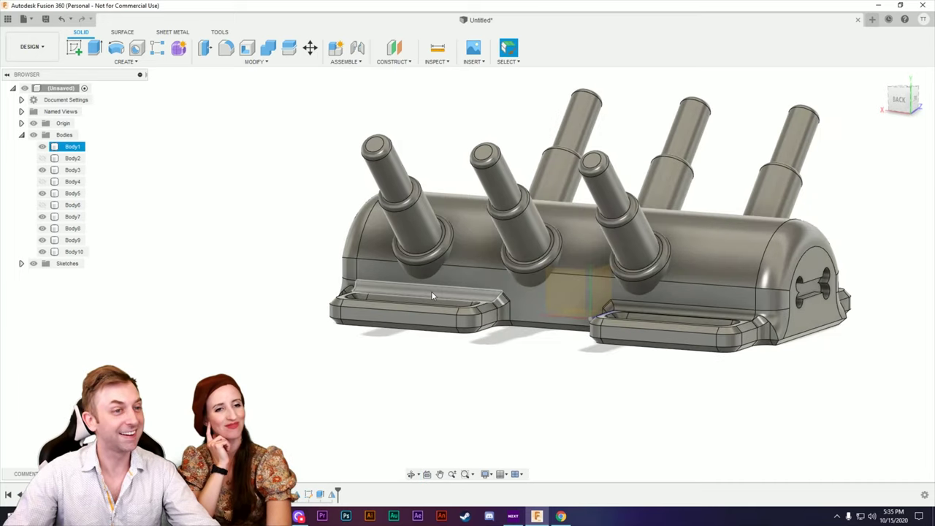
Examine the body from all sides, including the angled stepped pegs, the side strap loops and the bone-shaped end cutout.
{"action": "scroll", "coordinate": [268, 318], "scroll_direction": "down", "scroll_amount": 5}
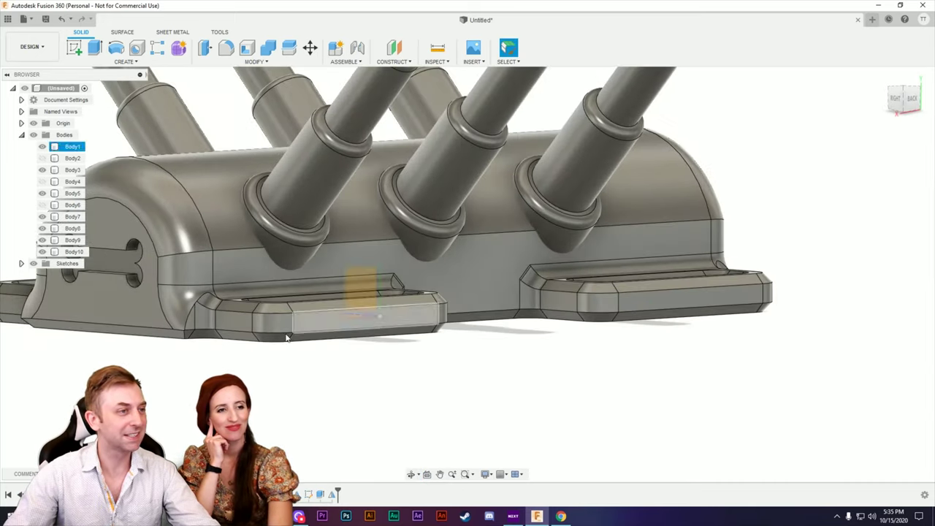
{"action": "middle_click_drag", "start_coordinate": [289, 422], "coordinate": [406, 334], "text": "shift"}
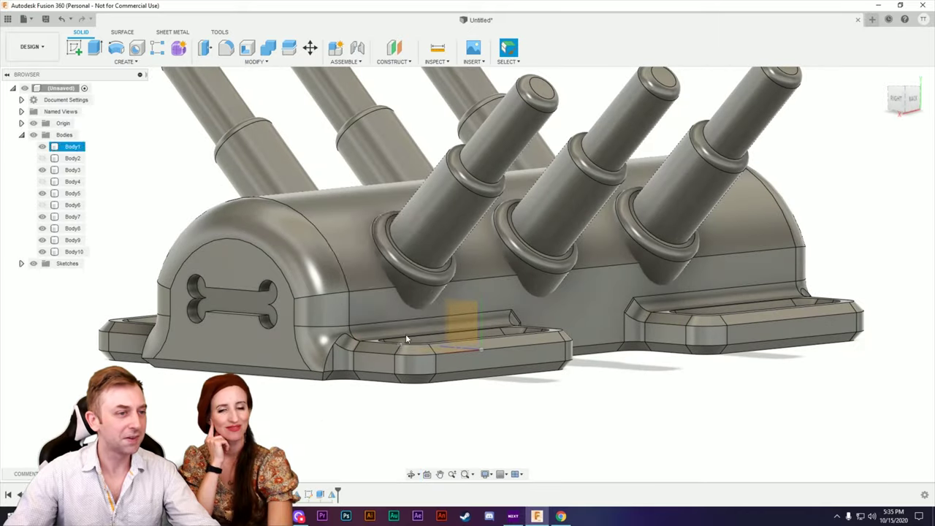
{"action": "scroll", "coordinate": [298, 398], "scroll_direction": "down", "scroll_amount": 5}
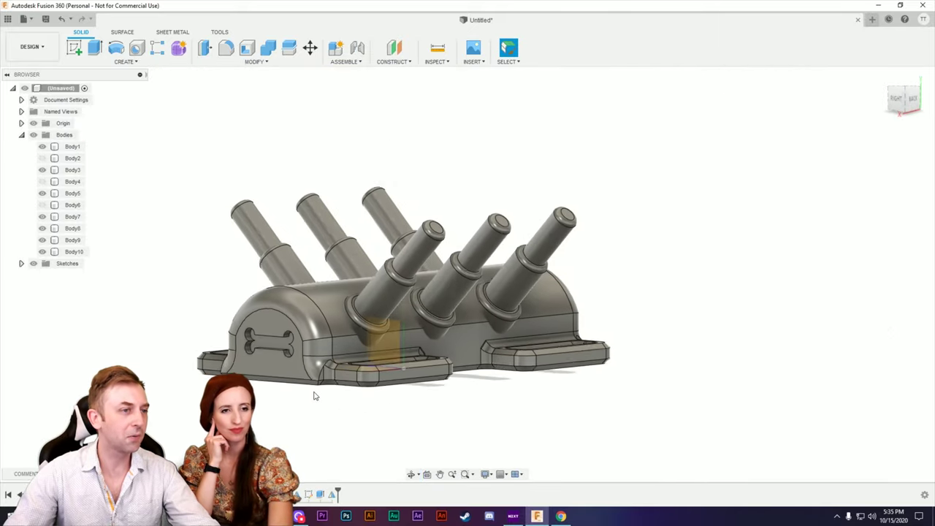
{"action": "middle_click_drag", "start_coordinate": [638, 351], "coordinate": [570, 376], "text": "shift"}
{"action": "left_click", "coordinate": [447, 399]}
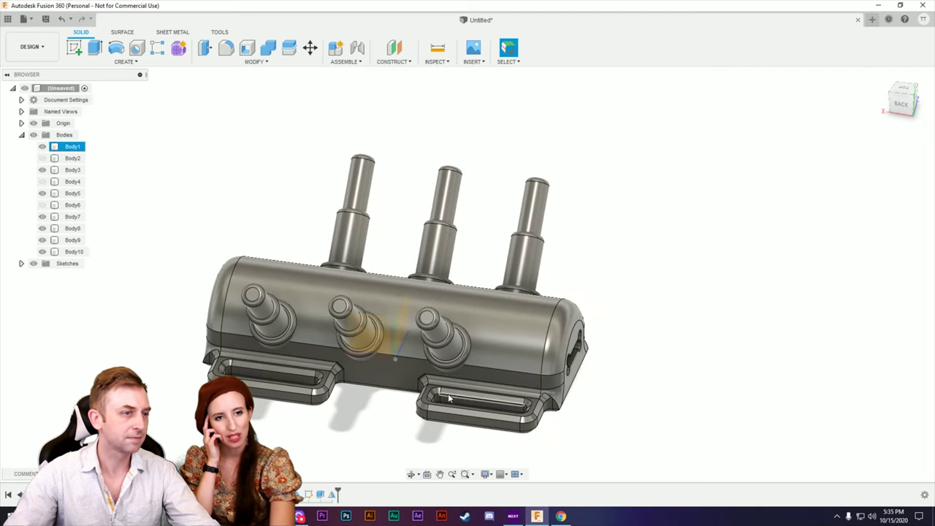
{"action": "scroll", "coordinate": [447, 399], "scroll_direction": "up", "scroll_amount": 3}
{"action": "middle_click_drag", "start_coordinate": [312, 432], "coordinate": [538, 426], "text": "shift"}
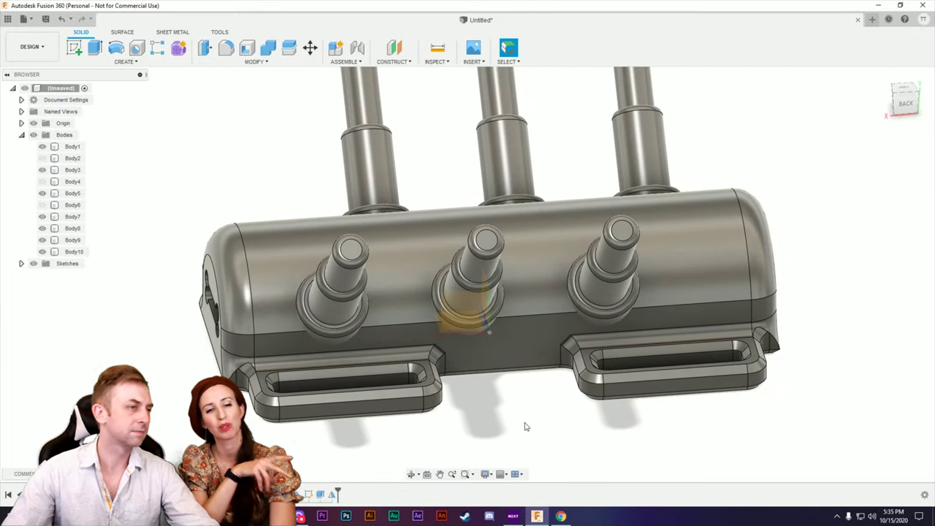
{"action": "scroll", "coordinate": [541, 450], "scroll_direction": "down", "scroll_amount": 1}
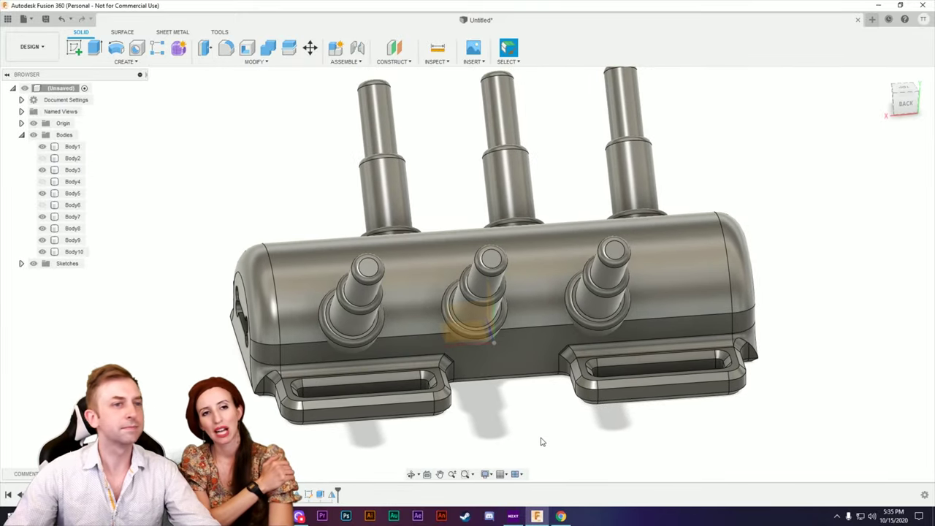
{"action": "middle_click_drag", "start_coordinate": [515, 420], "coordinate": [566, 301], "text": "shift"}
{"action": "scroll", "coordinate": [564, 303], "scroll_direction": "up", "scroll_amount": 2}
{"action": "scroll", "coordinate": [565, 303], "scroll_direction": "down", "scroll_amount": 3}
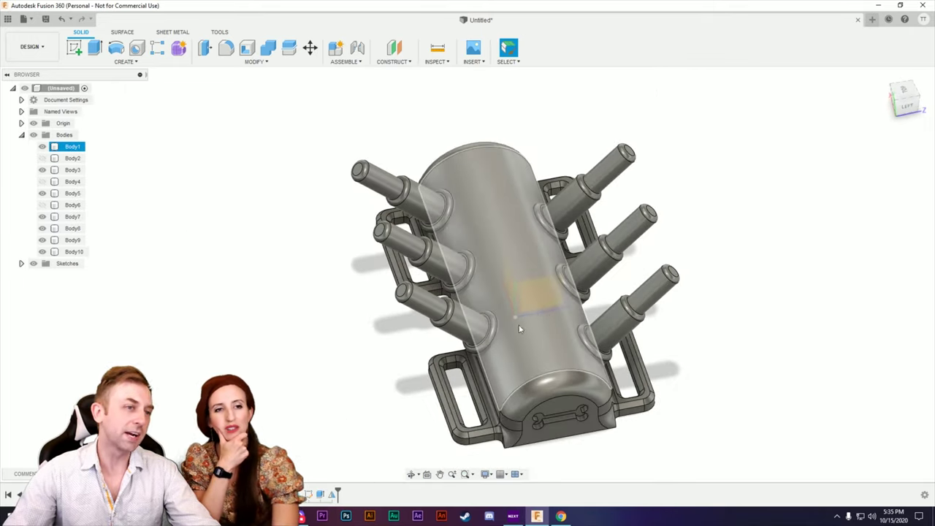
{"action": "left_click", "coordinate": [398, 377]}
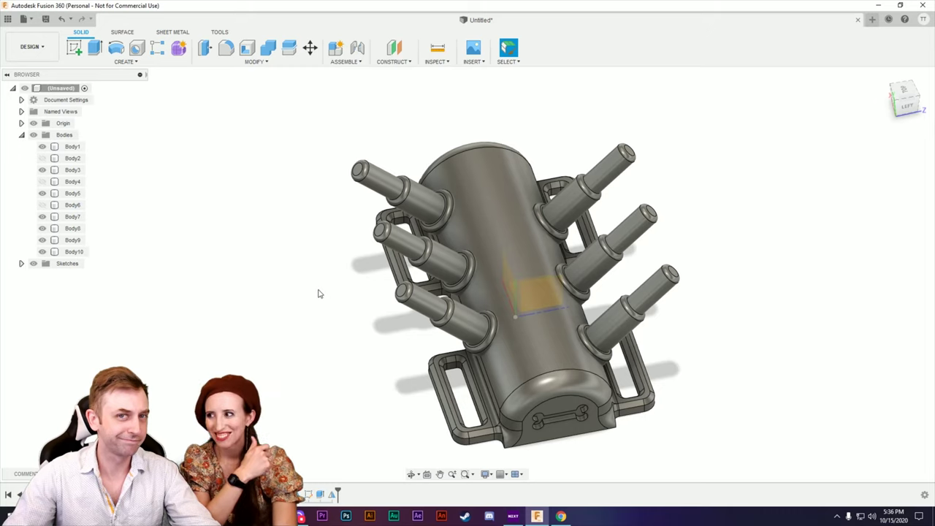
{"action": "middle_click_drag", "start_coordinate": [287, 337], "coordinate": [233, 295]}
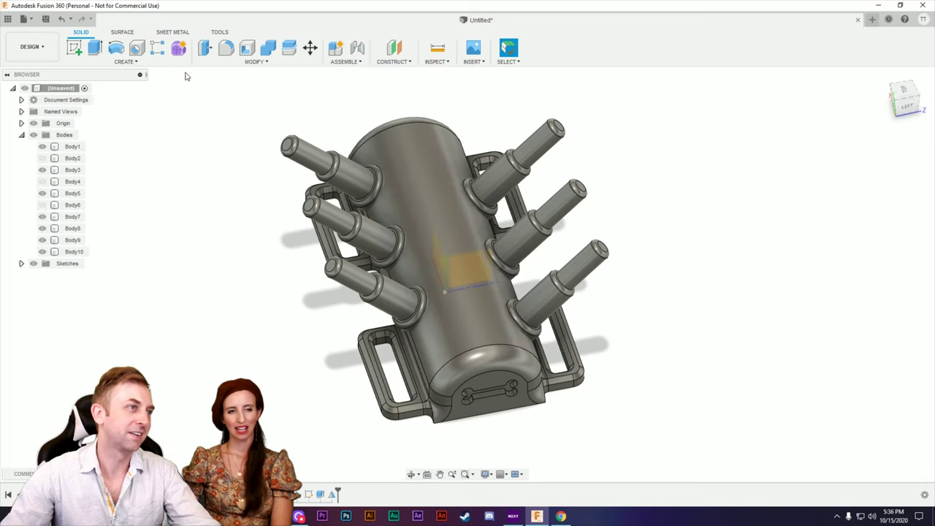
Start a new sketch on the horizontal origin plane, viewed from the top with the body's length running vertically.
{"action": "left_click", "coordinate": [82, 46]}
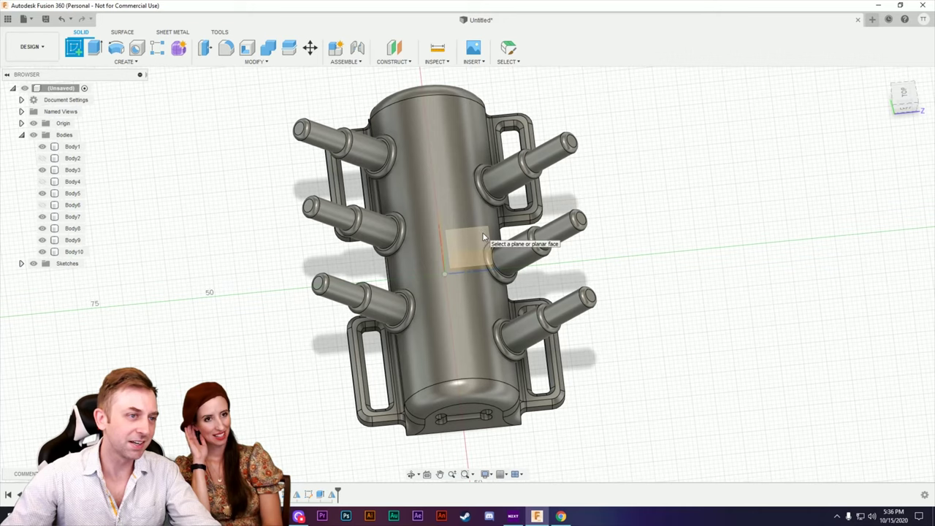
{"action": "left_click", "coordinate": [483, 235]}
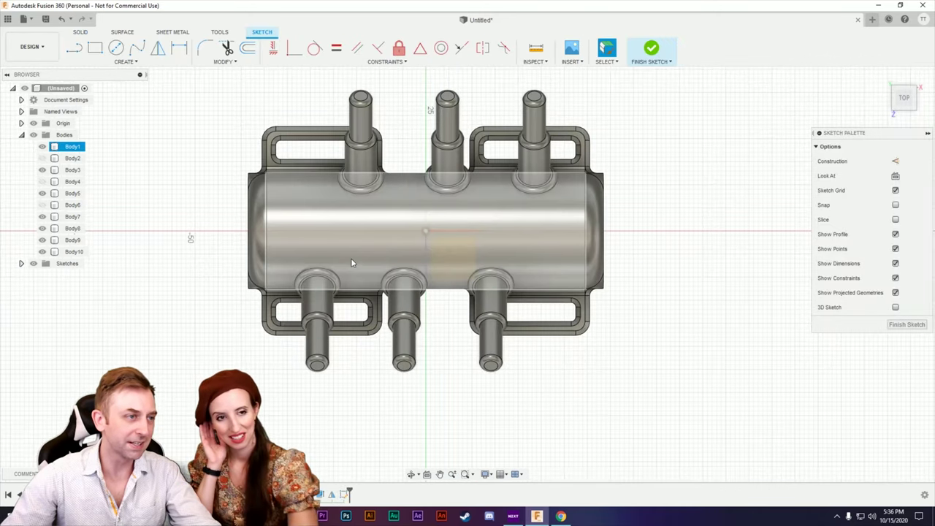
{"action": "scroll", "coordinate": [370, 251], "scroll_direction": "up", "scroll_amount": 3}
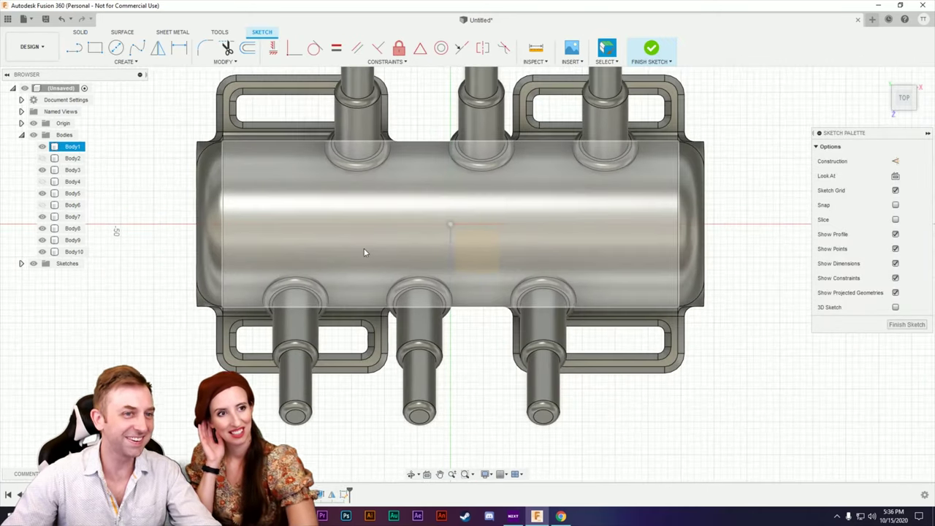
{"action": "middle_click_drag", "start_coordinate": [226, 245], "coordinate": [247, 213], "text": "shift"}
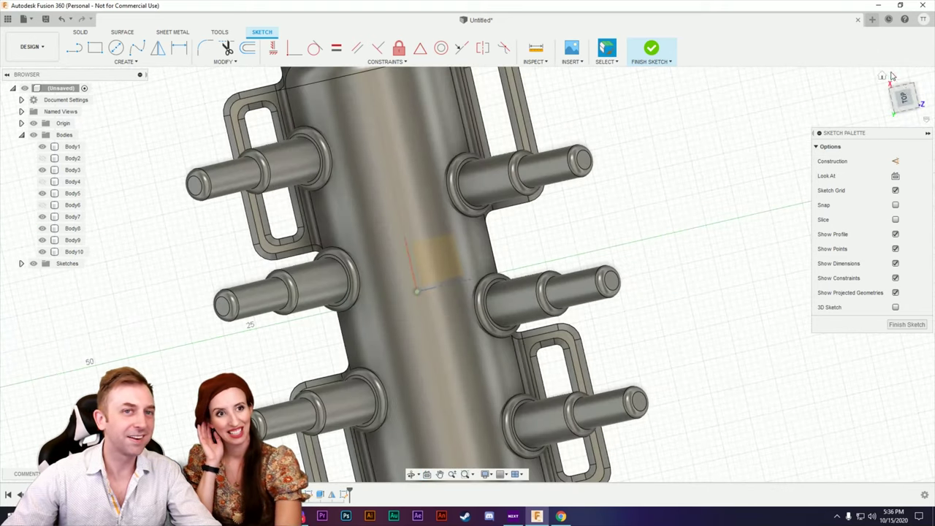
{"action": "left_click", "coordinate": [905, 98]}
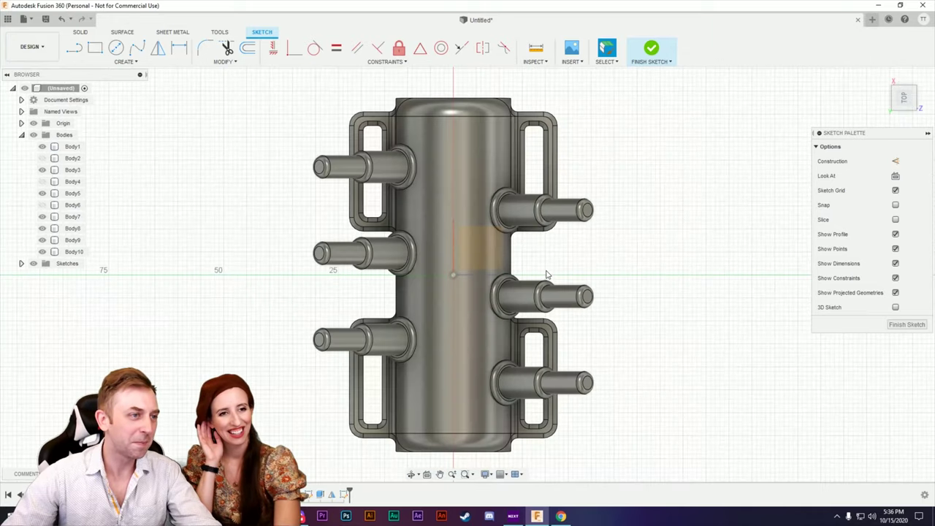
{"action": "scroll", "coordinate": [466, 340], "scroll_direction": "up", "scroll_amount": 5}
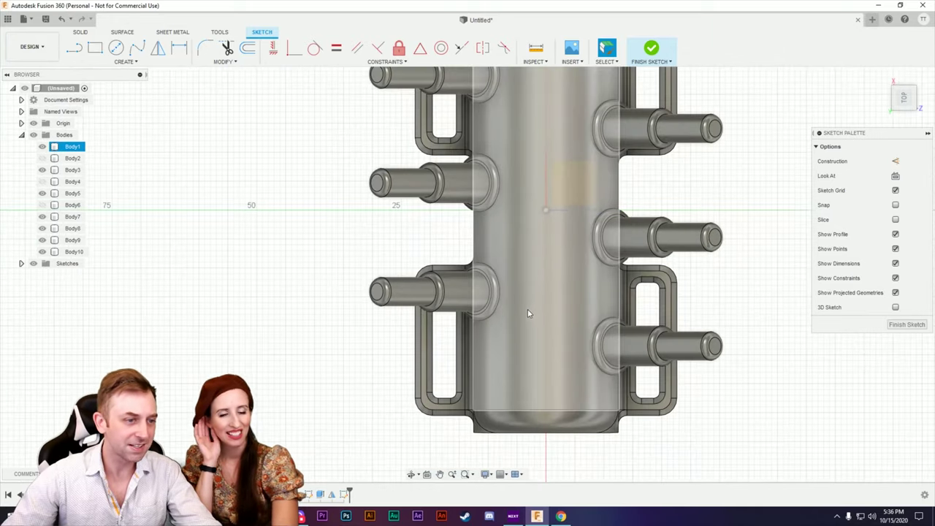
{"action": "middle_click_drag", "start_coordinate": [534, 452], "coordinate": [870, 82]}
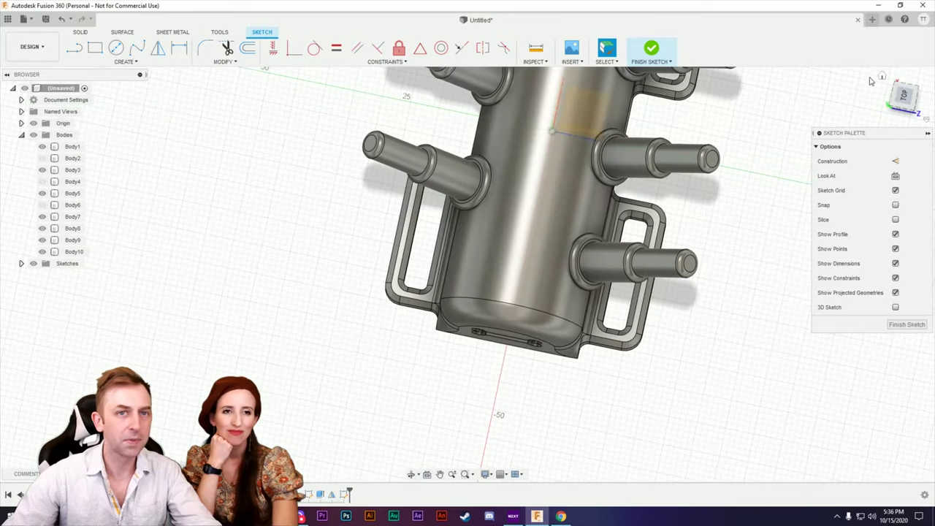
{"action": "left_click", "coordinate": [903, 96]}
{"action": "middle_click_drag", "start_coordinate": [552, 176], "coordinate": [559, 252]}
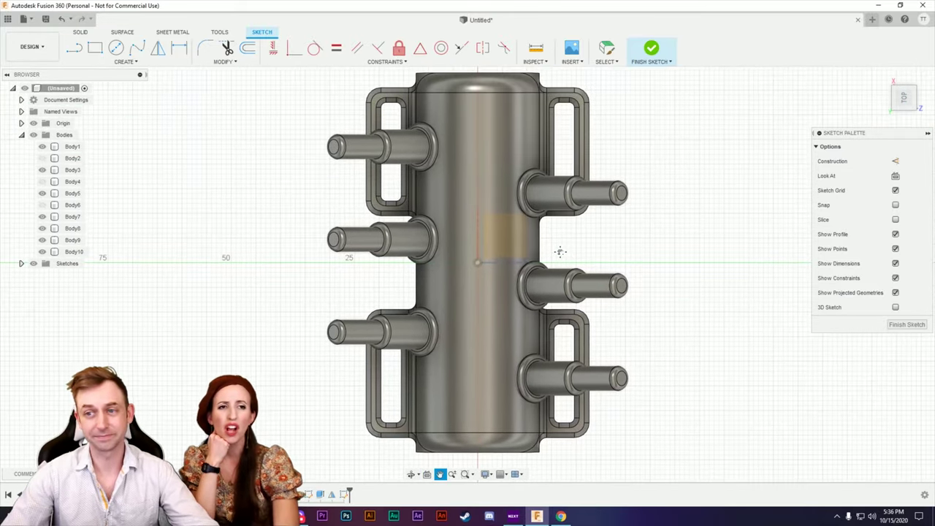
{"action": "scroll", "coordinate": [501, 203], "scroll_direction": "down", "scroll_amount": 2}
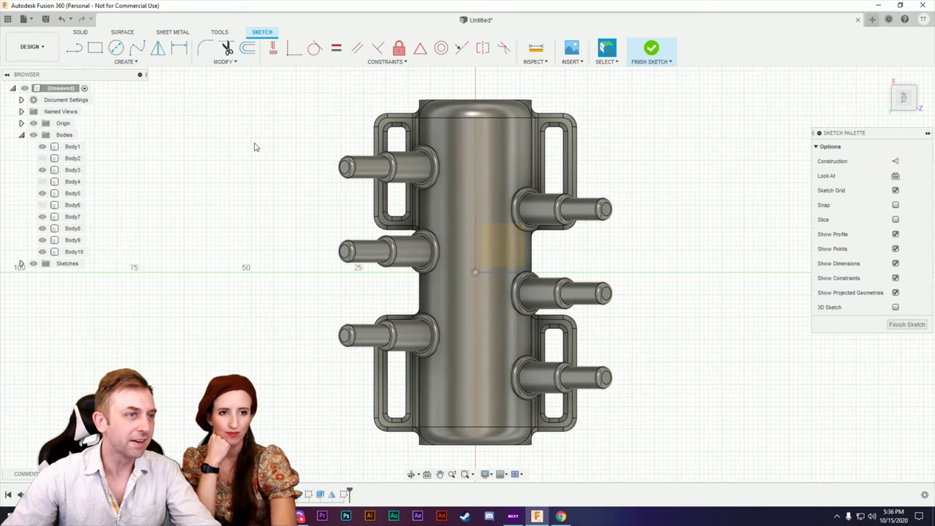
Draw two construction lines from the origin along the body's long axis, each about 40 mm long and ending just beyond opposite ends.
{"action": "left_click", "coordinate": [76, 54]}
{"action": "left_click", "coordinate": [896, 161]}
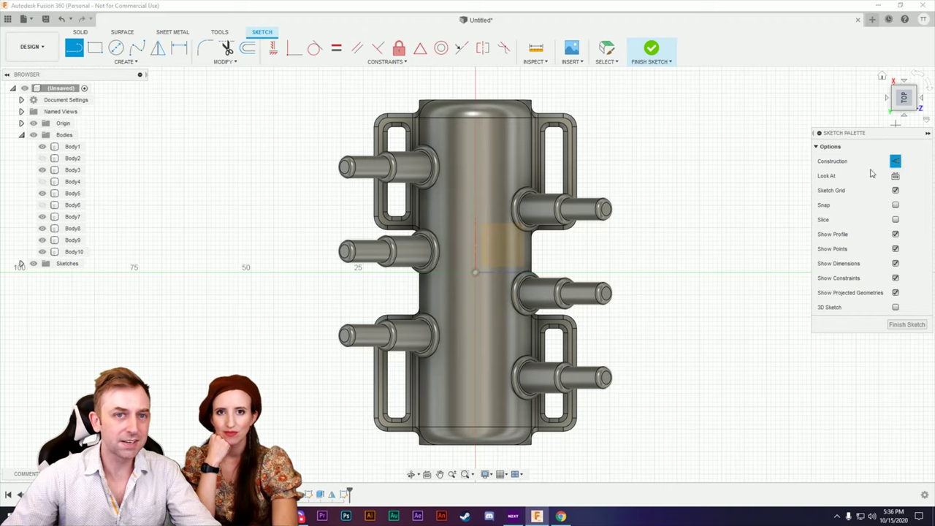
{"action": "left_click", "coordinate": [475, 275]}
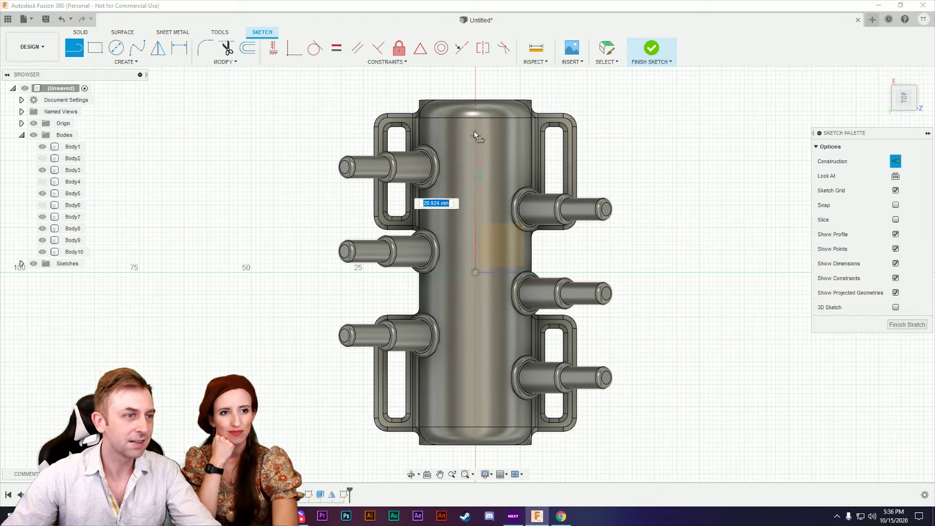
{"action": "left_click", "coordinate": [475, 93]}
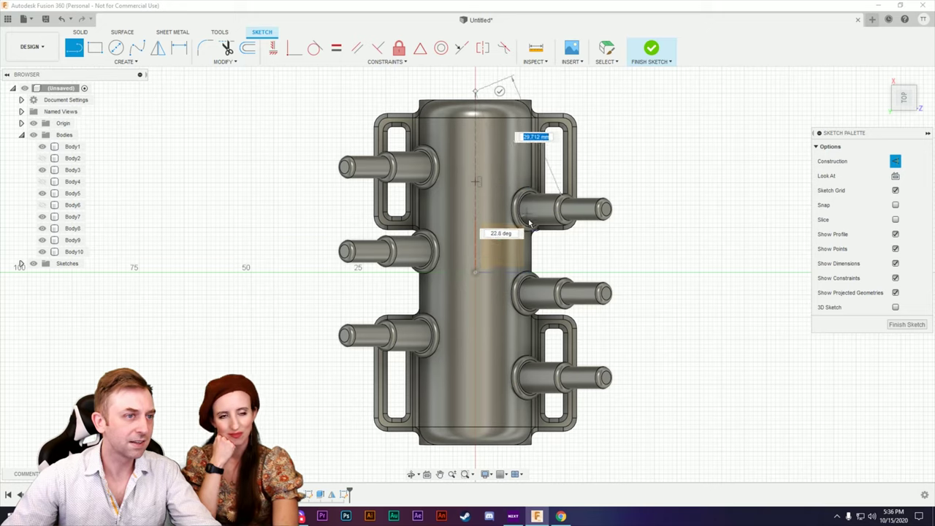
{"action": "left_click", "coordinate": [476, 93]}
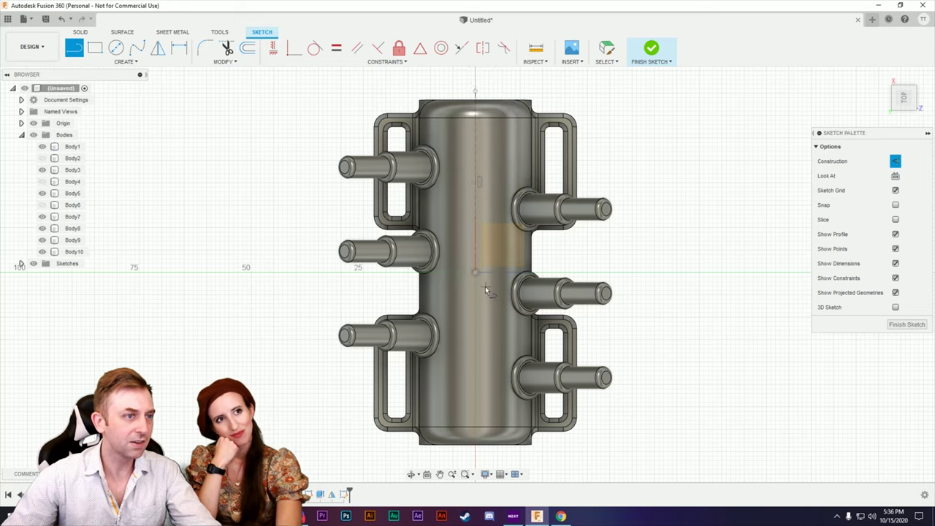
{"action": "left_click", "coordinate": [476, 275]}
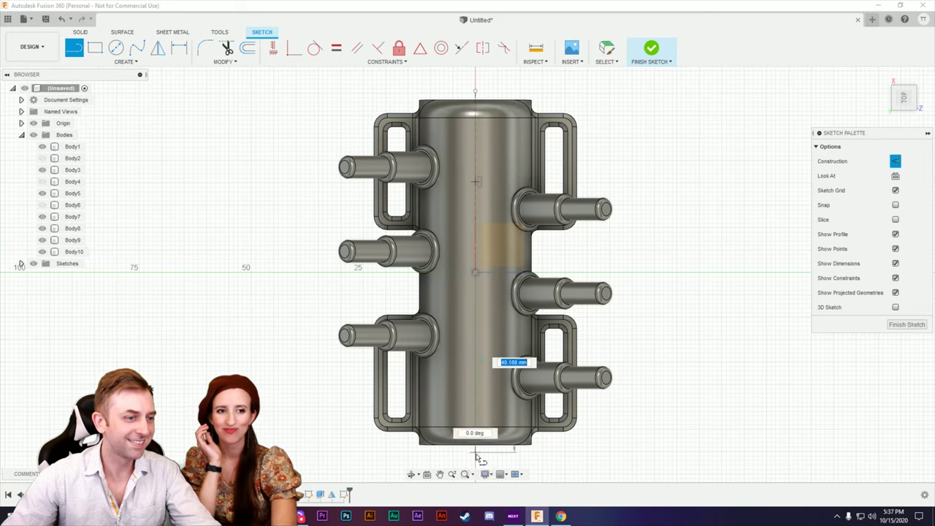
{"action": "left_click", "coordinate": [478, 454]}
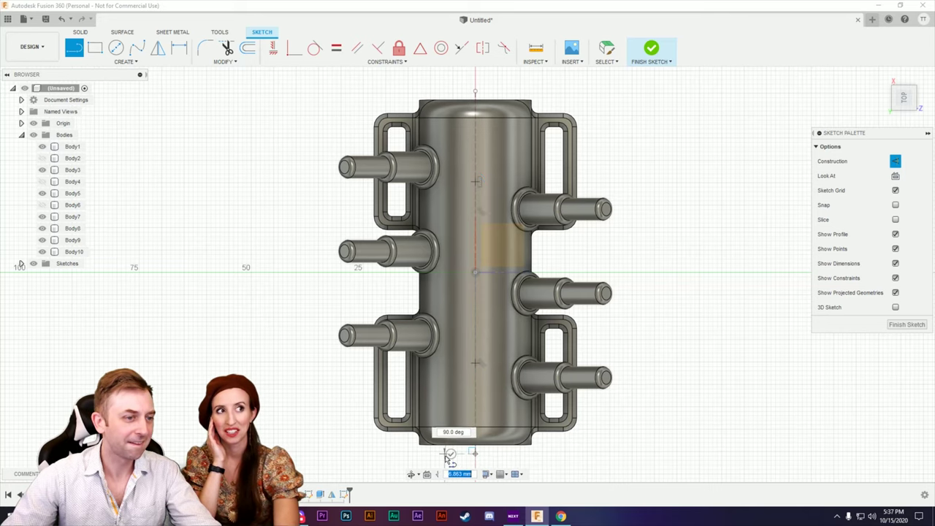
{"action": "left_click", "coordinate": [451, 455]}
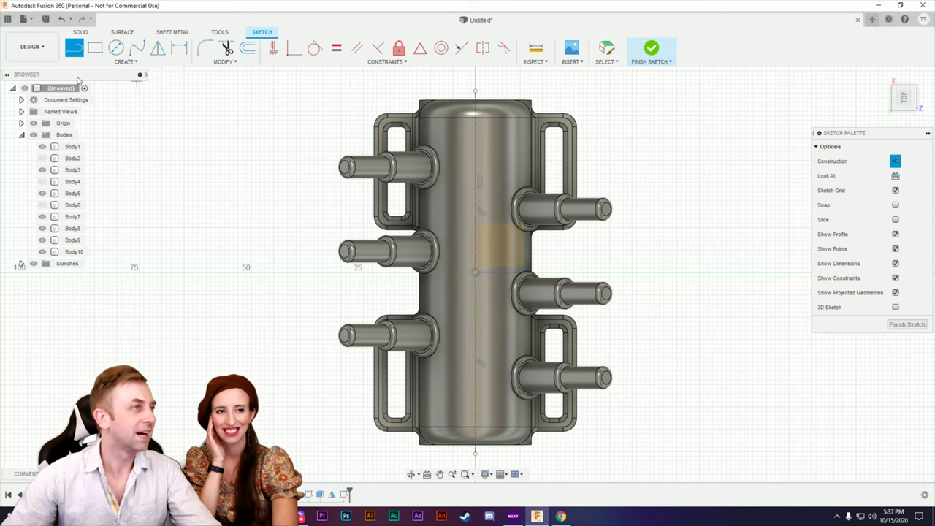
Draw a 12 mm center-diameter circle centred on the construction centreline, near the body's +X end.
{"action": "left_click", "coordinate": [126, 62]}
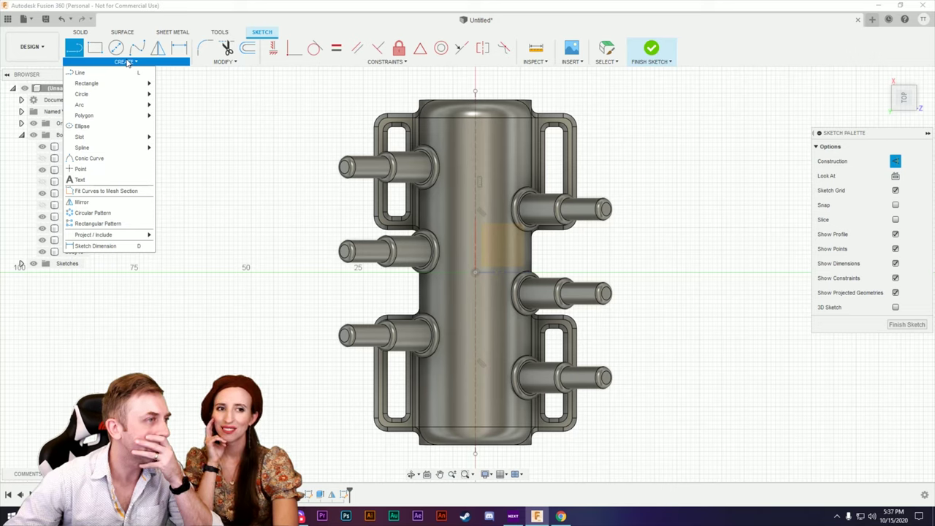
{"action": "mouse_move", "coordinate": [115, 137]}
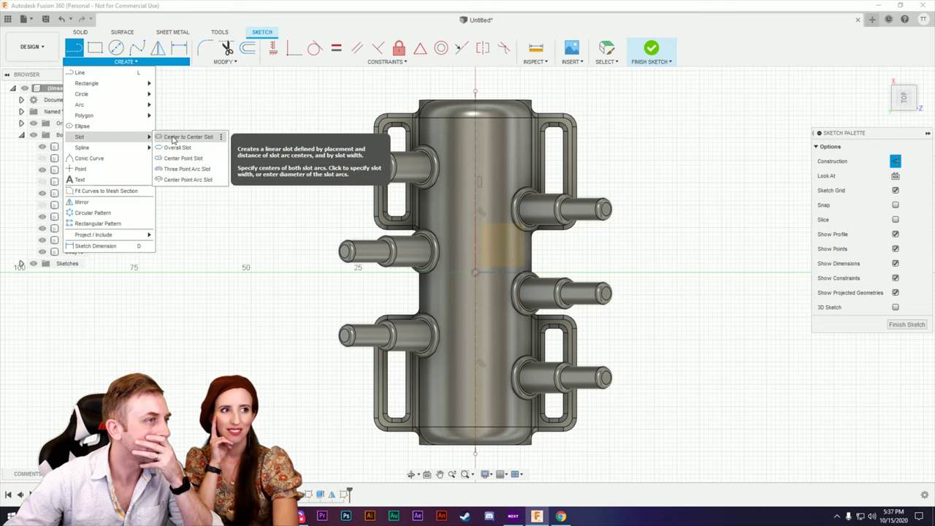
{"action": "mouse_move", "coordinate": [112, 94]}
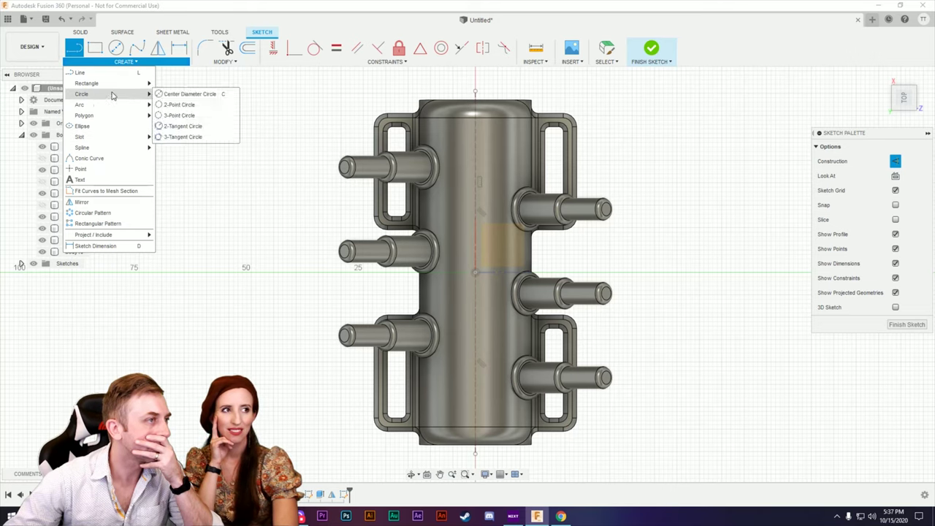
{"action": "left_click", "coordinate": [186, 95]}
{"action": "scroll", "coordinate": [465, 212], "scroll_direction": "up", "scroll_amount": 2}
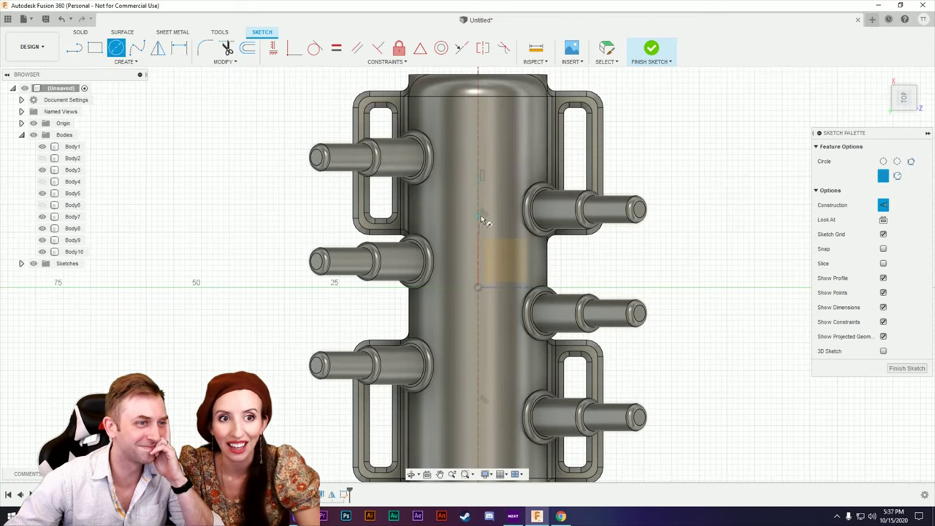
{"action": "left_click", "coordinate": [477, 156]}
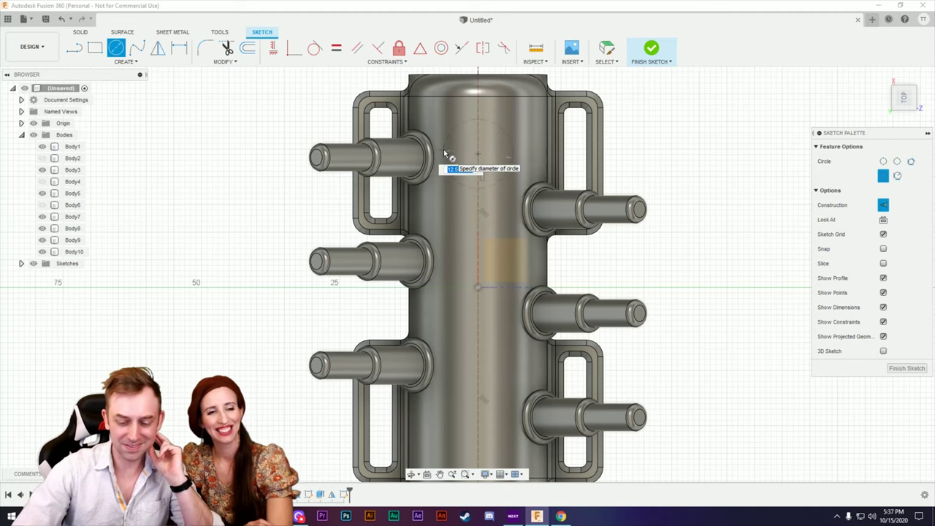
{"action": "type", "text": "12"}
{"action": "key", "text": "Return"}
{"action": "key", "text": "Escape"}
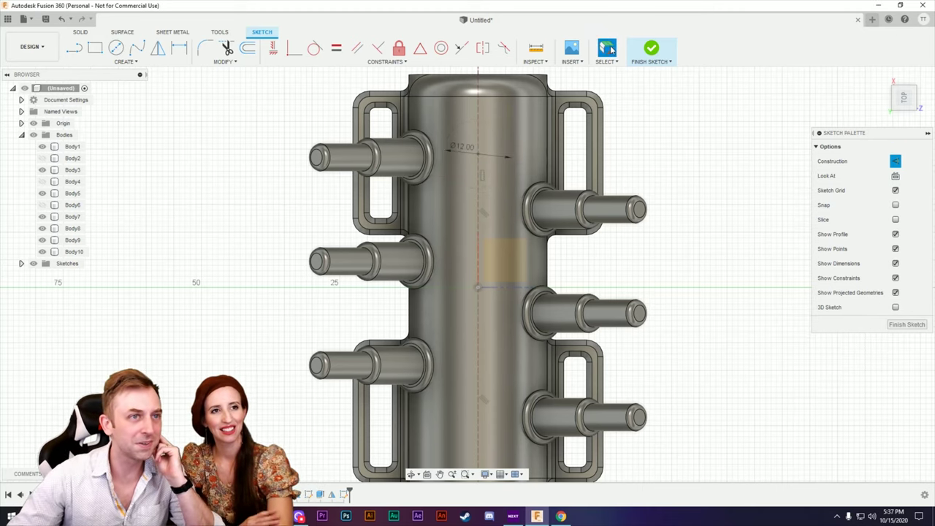
Convert the 12 mm circle from construction to regular sketch geometry.
{"action": "left_click", "coordinate": [498, 128]}
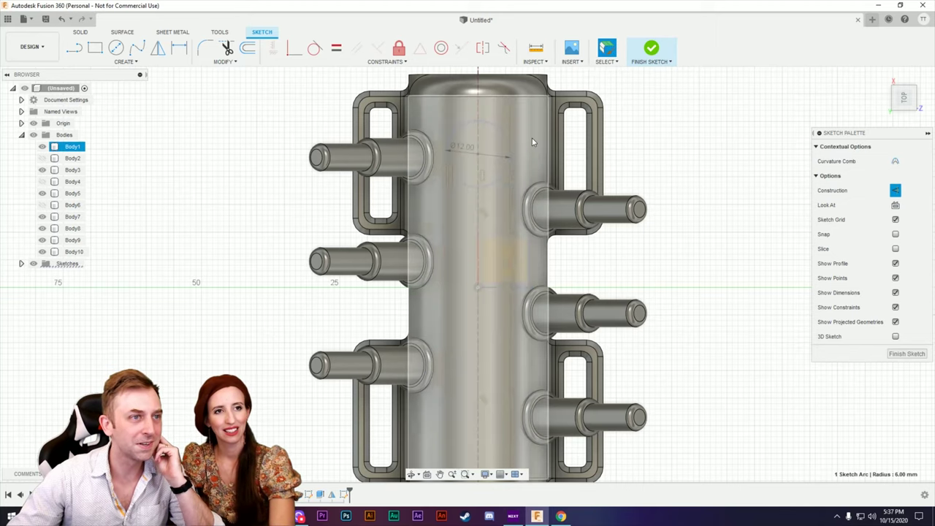
{"action": "left_click", "coordinate": [896, 190]}
{"action": "scroll", "coordinate": [680, 241], "scroll_direction": "down", "scroll_amount": 3}
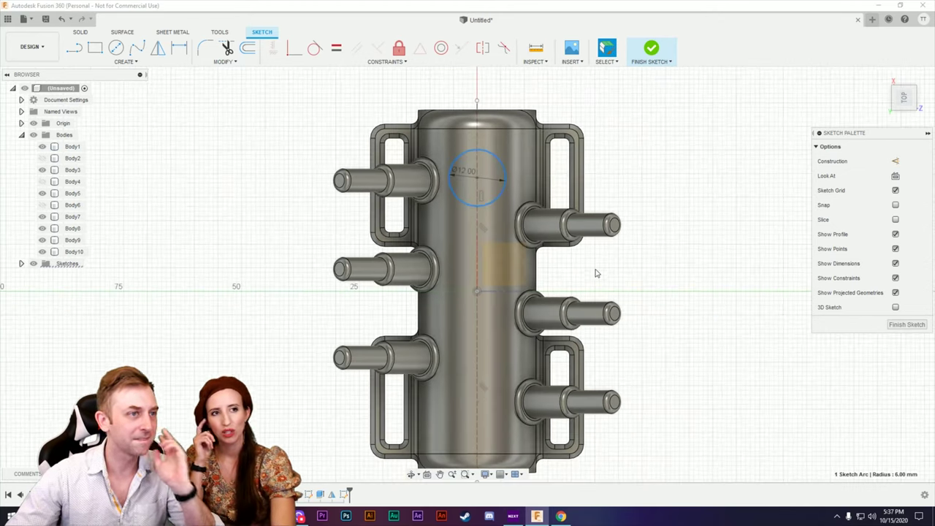
{"action": "scroll", "coordinate": [503, 294], "scroll_direction": "up", "scroll_amount": 3}
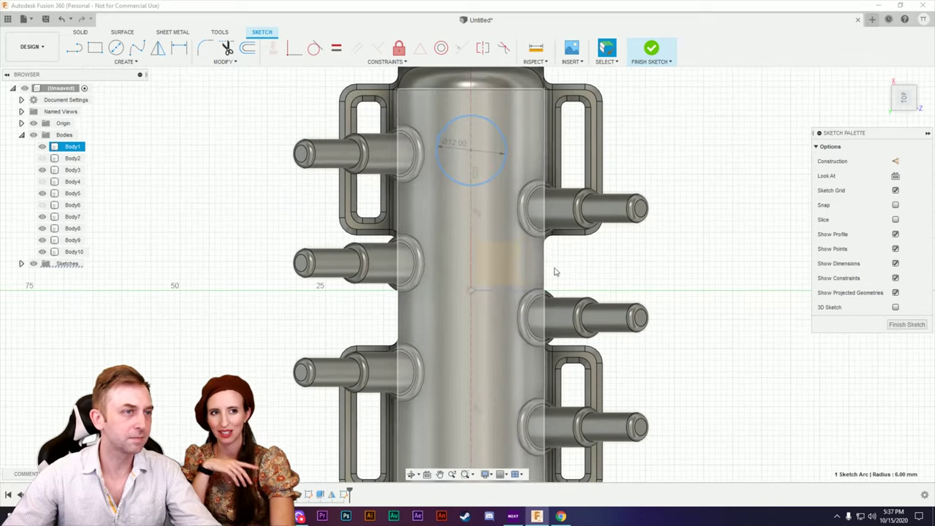
{"action": "scroll", "coordinate": [671, 235], "scroll_direction": "down", "scroll_amount": 3}
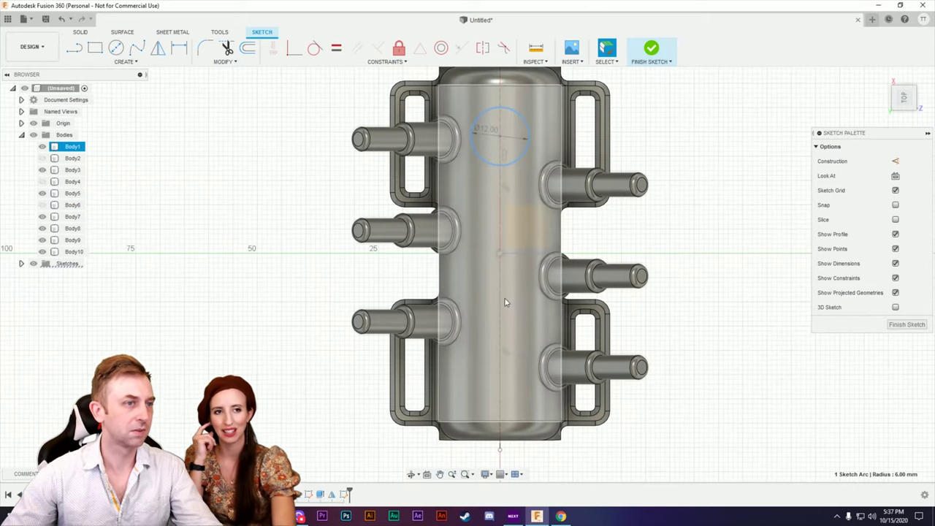
Dimension the 12 mm circle's centre at 16 mm from the edge at the body's +X end.
{"action": "scroll", "coordinate": [471, 267], "scroll_direction": "up", "scroll_amount": 3}
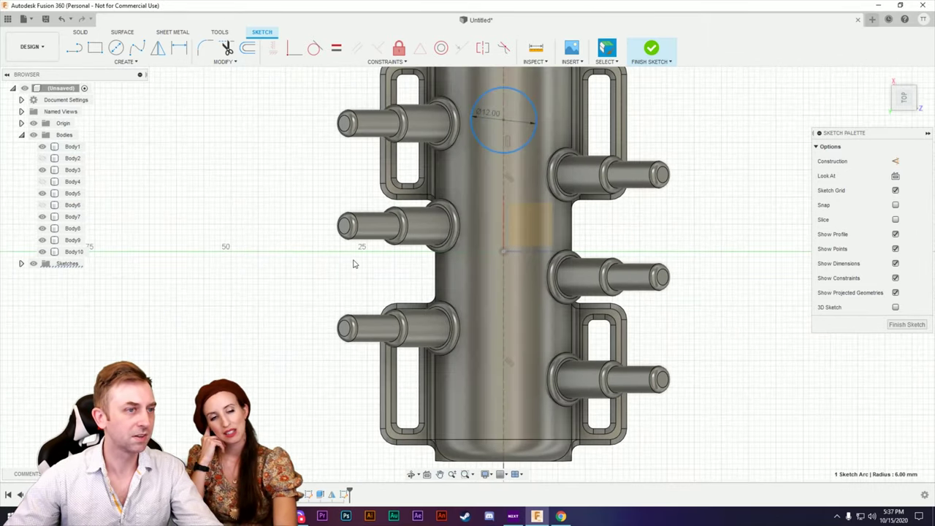
{"action": "scroll", "coordinate": [373, 231], "scroll_direction": "down", "scroll_amount": 1}
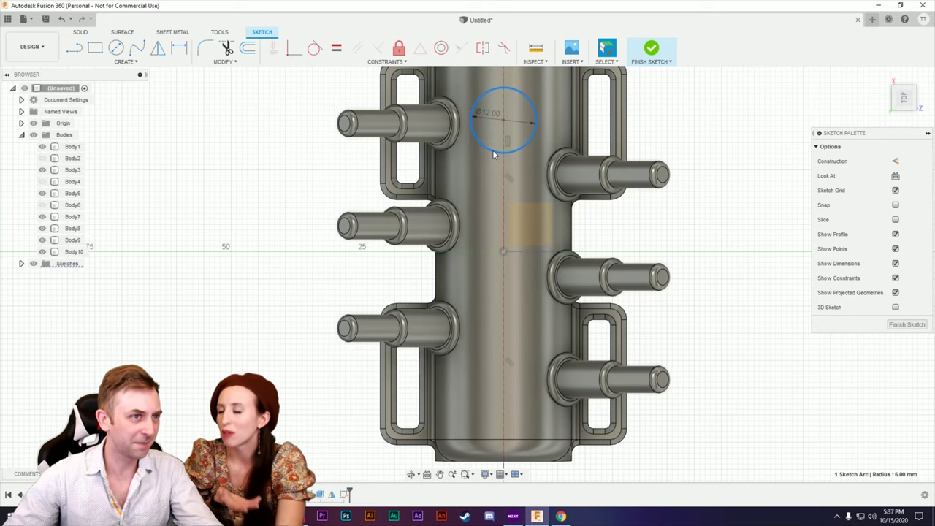
{"action": "scroll", "coordinate": [490, 154], "scroll_direction": "down", "scroll_amount": 3}
{"action": "scroll", "coordinate": [488, 146], "scroll_direction": "up", "scroll_amount": 1}
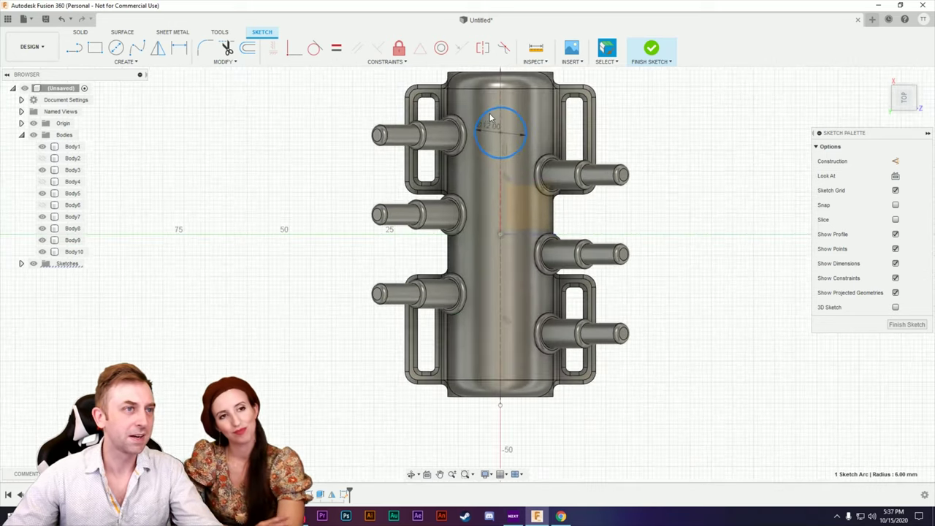
{"action": "scroll", "coordinate": [512, 146], "scroll_direction": "up", "scroll_amount": 4}
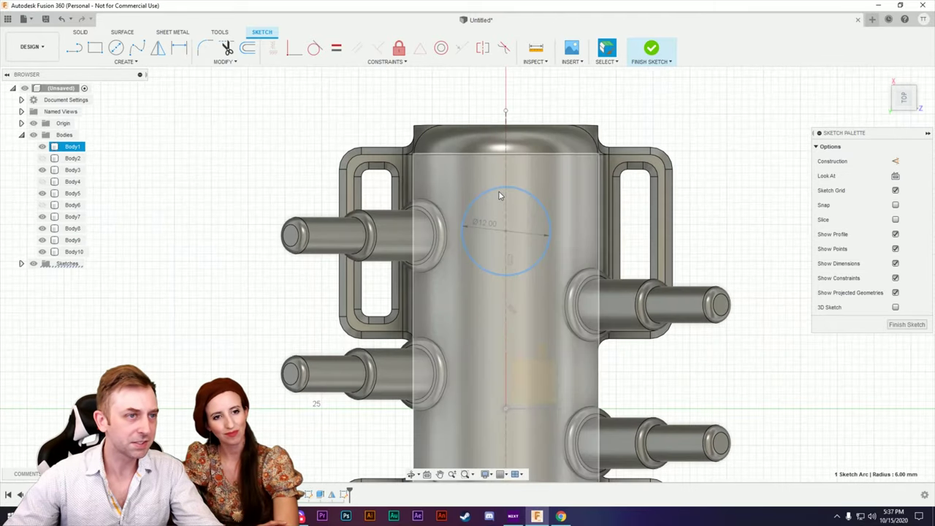
{"action": "key", "text": "d"}
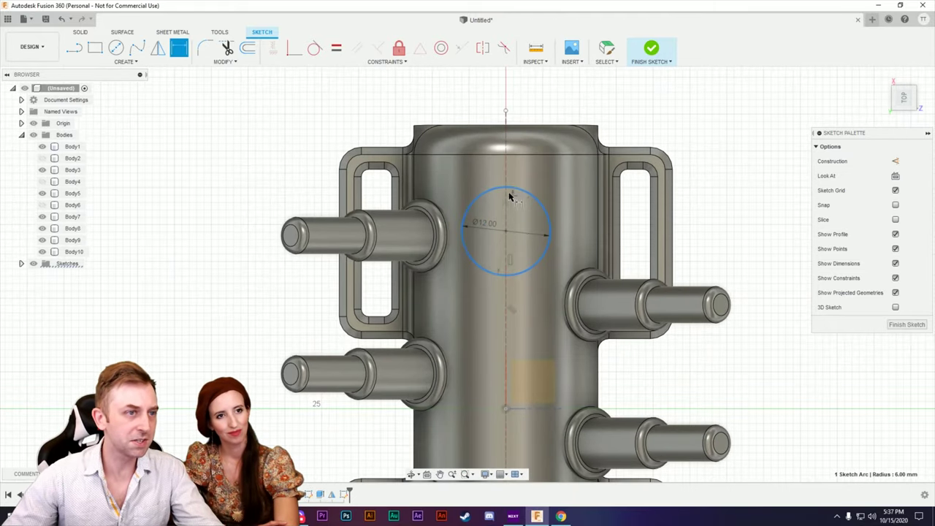
{"action": "key", "text": "Escape"}
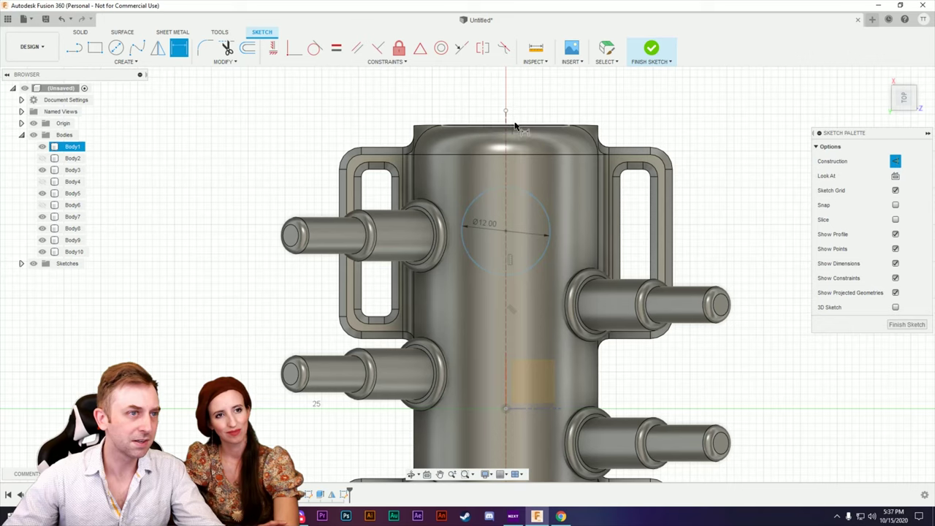
{"action": "left_click", "coordinate": [513, 127]}
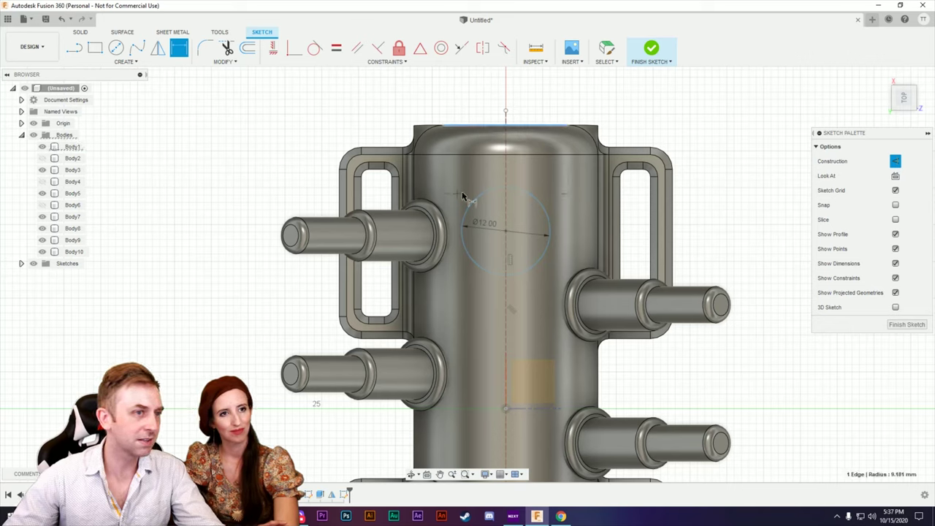
{"action": "left_click", "coordinate": [491, 193]}
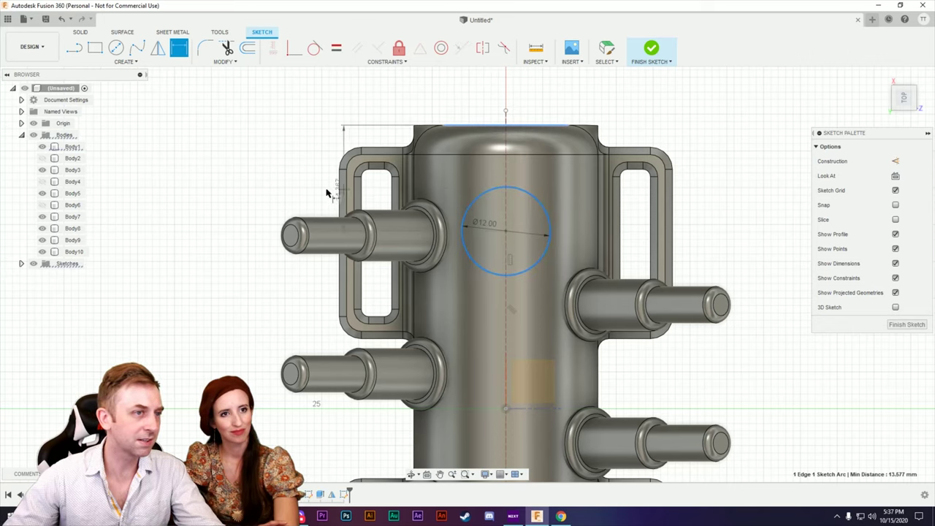
{"action": "left_click", "coordinate": [235, 167]}
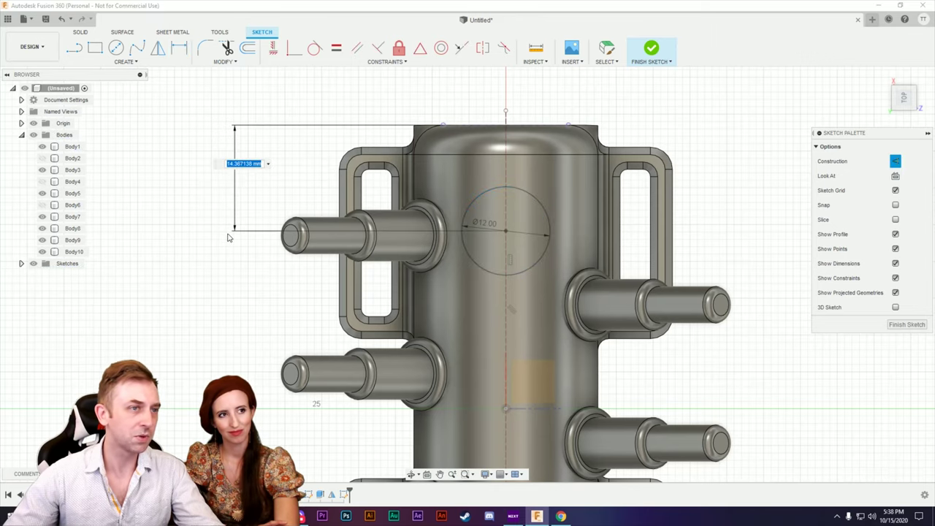
{"action": "type", "text": "16"}
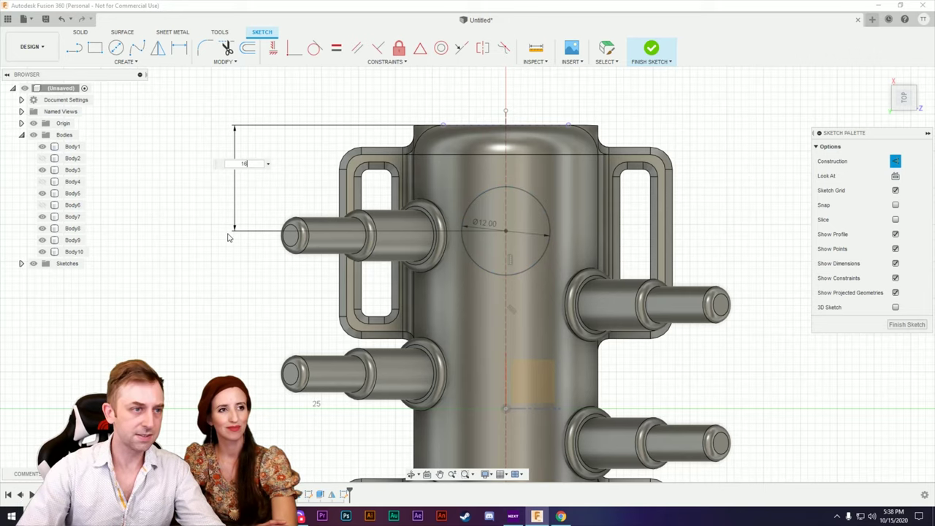
{"action": "key", "text": "Return"}
{"action": "scroll", "coordinate": [228, 263], "scroll_direction": "up", "scroll_amount": 1}
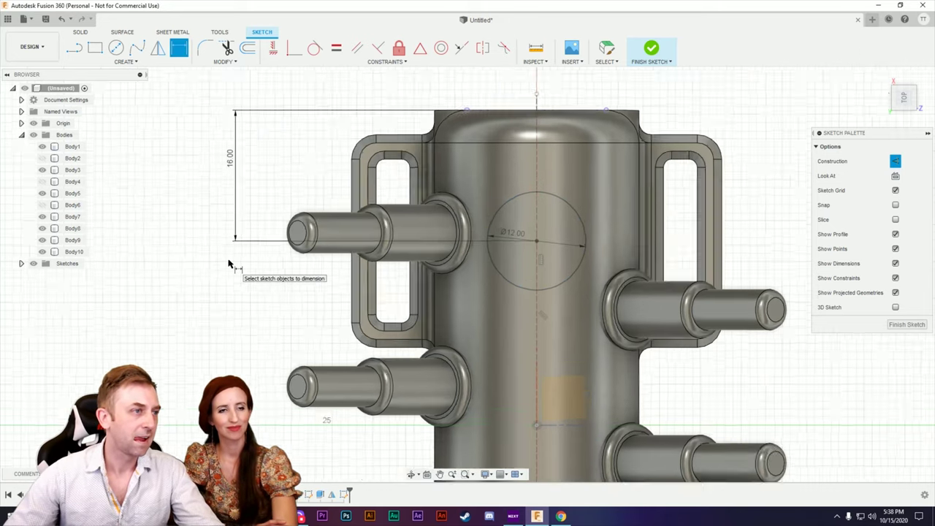
Mirror the 12 mm circle across the YZ origin plane to the body's opposite end.
{"action": "scroll", "coordinate": [228, 263], "scroll_direction": "down", "scroll_amount": 2}
{"action": "scroll", "coordinate": [653, 344], "scroll_direction": "down", "scroll_amount": 1}
{"action": "mouse_move", "coordinate": [653, 344]}
{"action": "middle_mouse_down"}
{"action": "mouse_move", "coordinate": [653, 232]}
{"action": "mouse_move", "coordinate": [664, 257]}
{"action": "middle_mouse_up"}
{"action": "key", "text": "d"}
{"action": "left_click", "coordinate": [599, 48]}
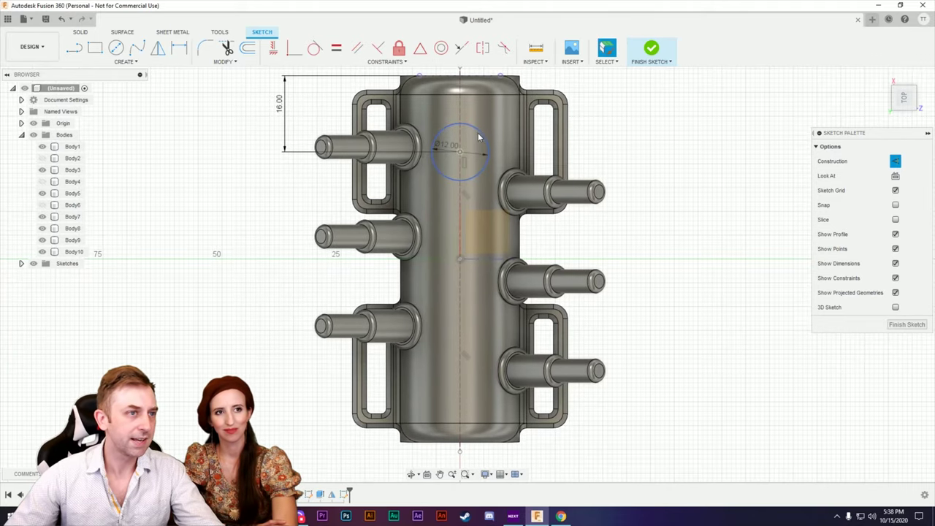
{"action": "left_click", "coordinate": [481, 137]}
{"action": "left_click", "coordinate": [143, 62]}
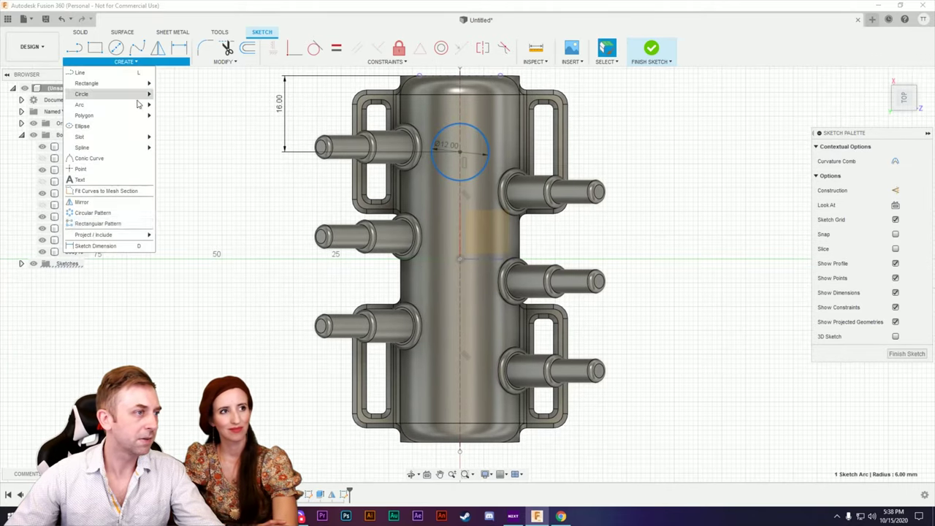
{"action": "left_click", "coordinate": [104, 209]}
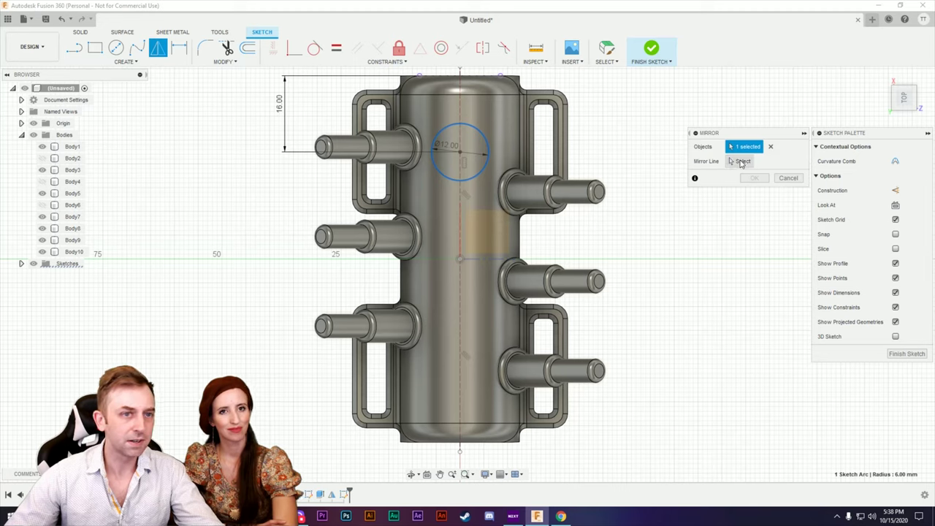
{"action": "left_click", "coordinate": [741, 162]}
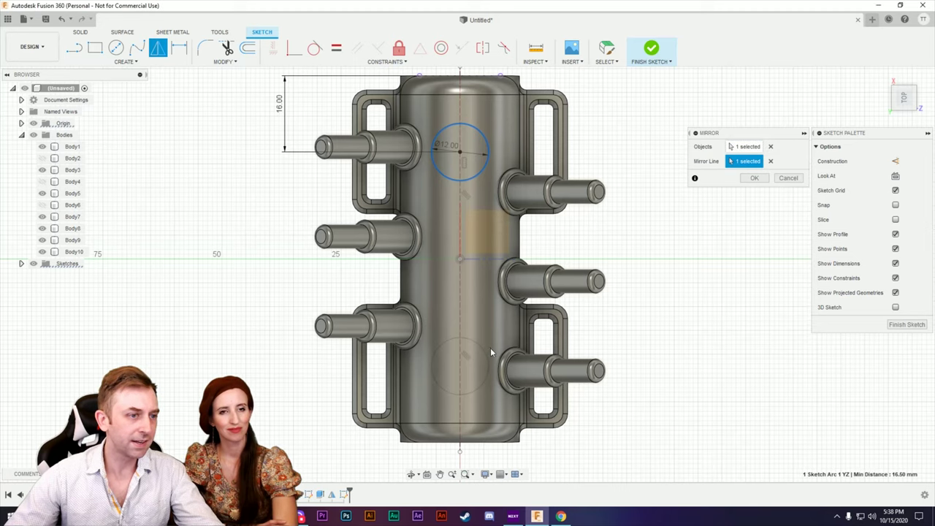
{"action": "left_click", "coordinate": [754, 178]}
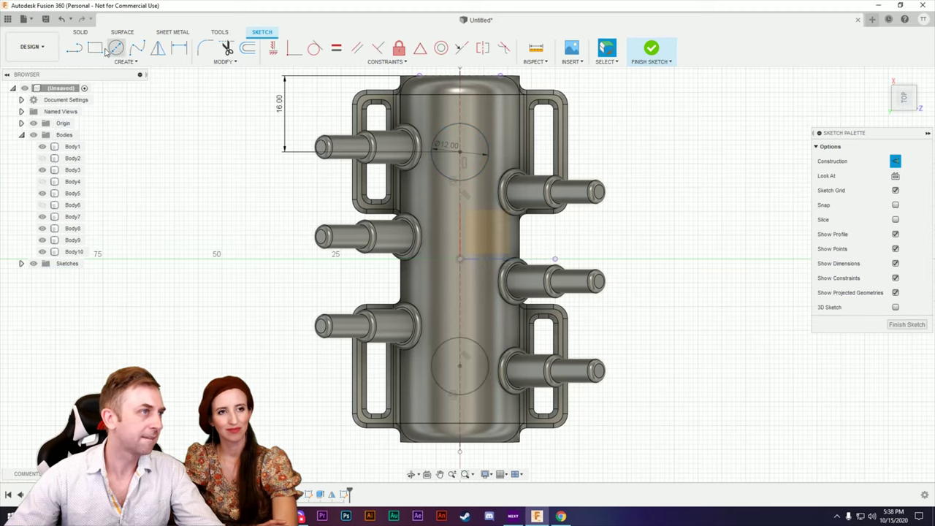
Draw a construction line about 45 mm long joining the -Z sides of the two circles, parallel to the centreline.
{"action": "left_click", "coordinate": [433, 153]}
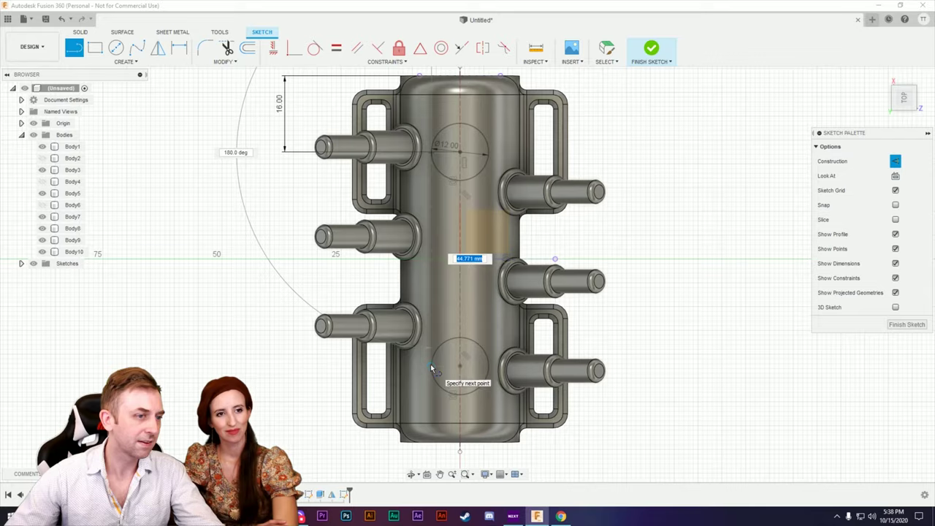
{"action": "scroll", "coordinate": [431, 368], "scroll_direction": "up", "scroll_amount": 5}
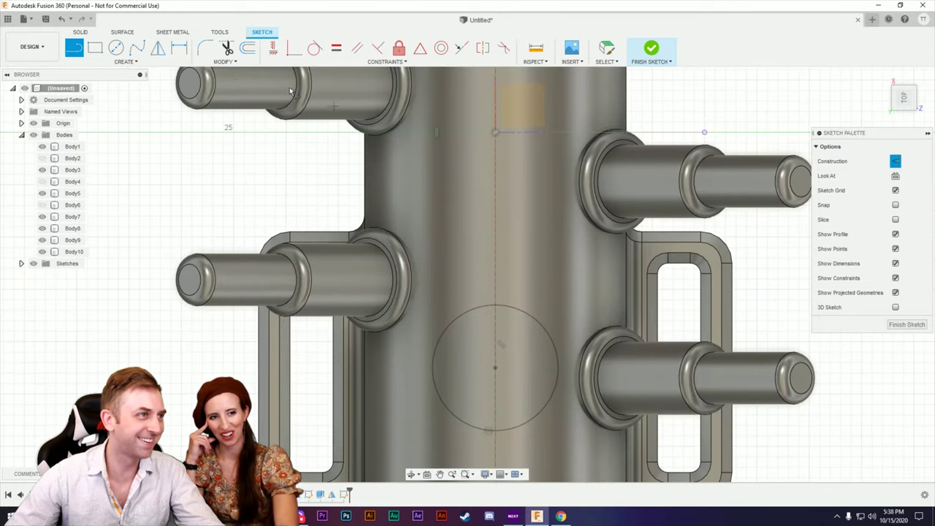
{"action": "left_click", "coordinate": [431, 369]}
{"action": "scroll", "coordinate": [438, 241], "scroll_direction": "down", "scroll_amount": 3}
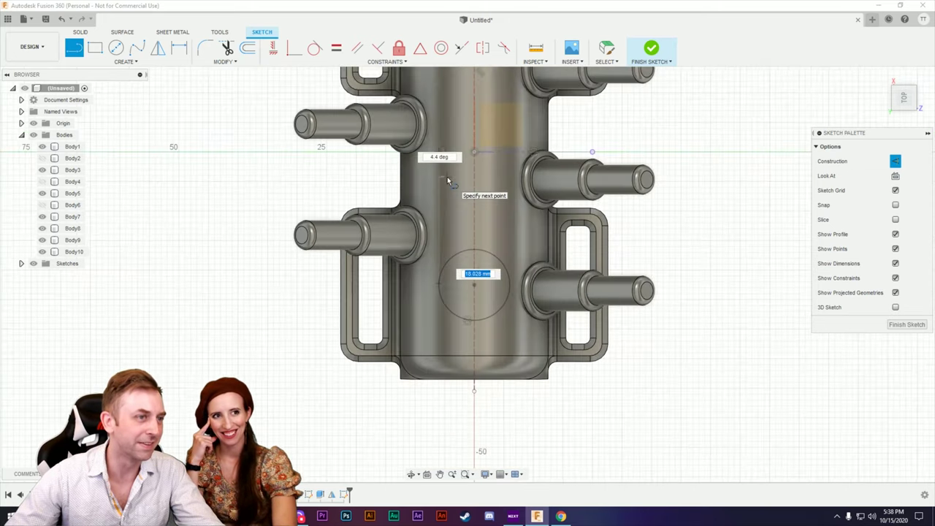
{"action": "scroll", "coordinate": [438, 241], "scroll_direction": "up", "scroll_amount": 3}
{"action": "middle_click_drag", "start_coordinate": [438, 241], "coordinate": [404, 434]}
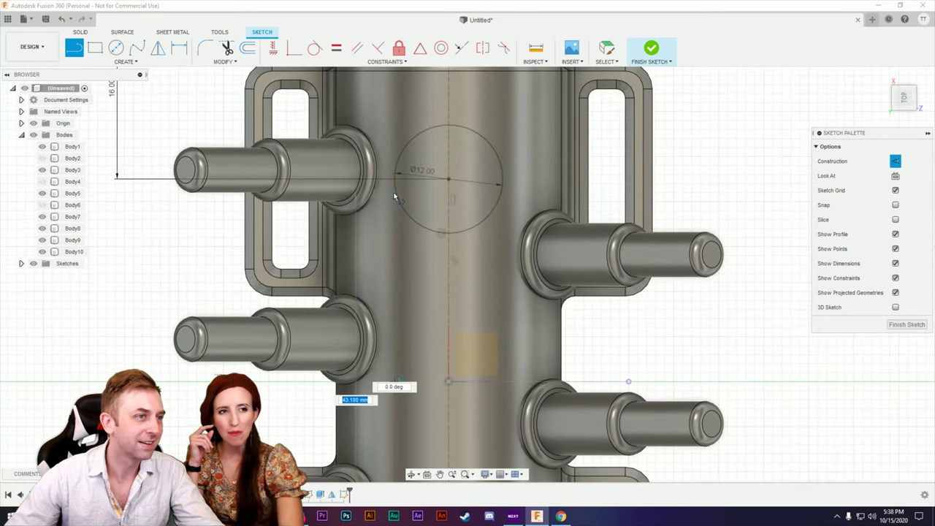
{"action": "key", "text": "Escape"}
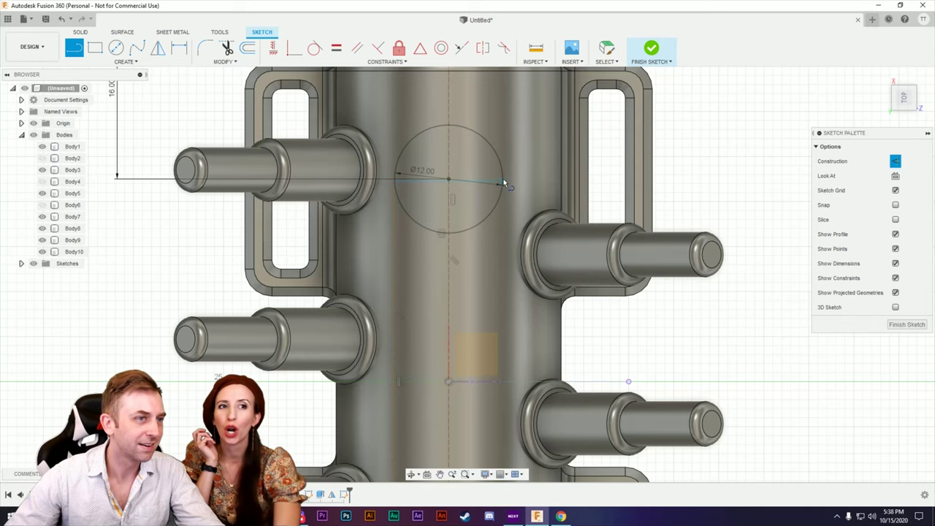
Draw a matching construction line about 45 mm long joining the +Z sides of the two circles.
{"action": "scroll", "coordinate": [486, 349], "scroll_direction": "up", "scroll_amount": 3}
{"action": "scroll", "coordinate": [487, 355], "scroll_direction": "down", "scroll_amount": 4}
{"action": "middle_click_drag", "start_coordinate": [487, 355], "coordinate": [515, 138]}
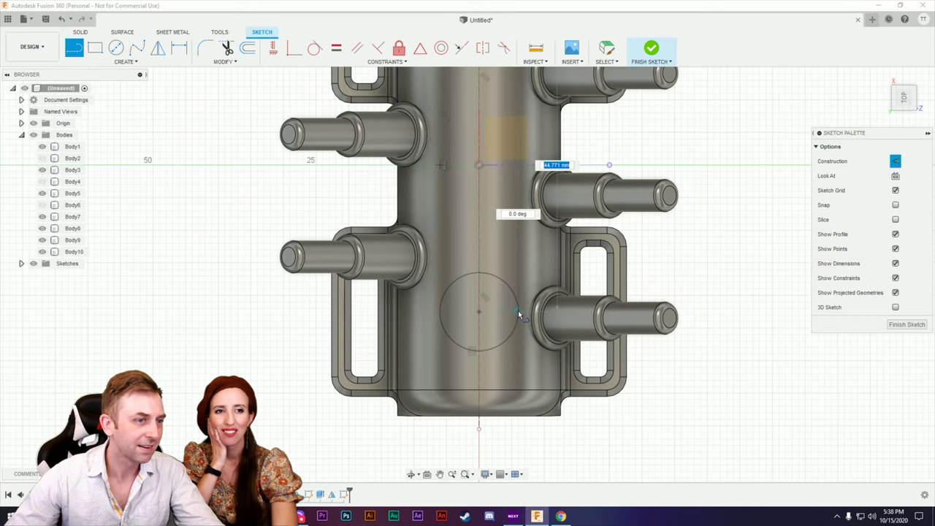
{"action": "scroll", "coordinate": [518, 311], "scroll_direction": "up", "scroll_amount": 5}
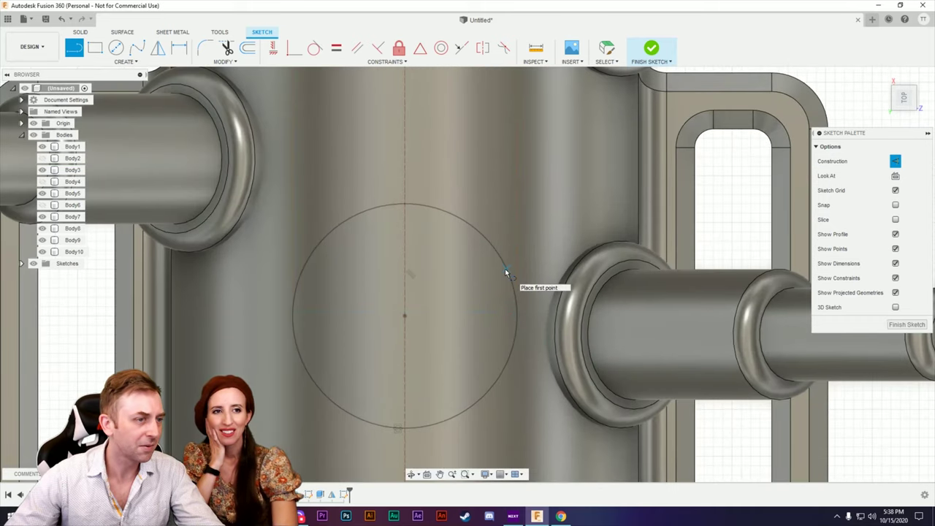
Hide Body1 and convert the two side lines joining the circles from construction to regular sketch geometry.
{"action": "left_click", "coordinate": [42, 147]}
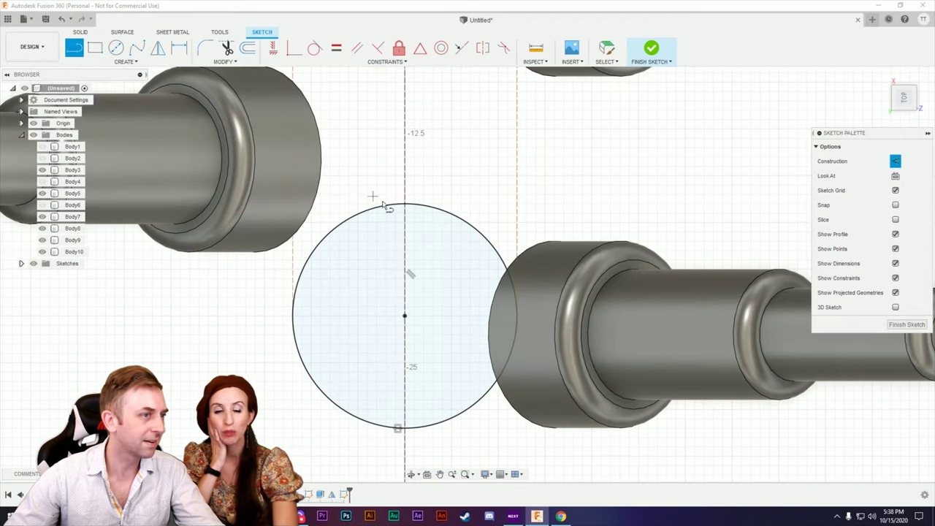
{"action": "scroll", "coordinate": [436, 233], "scroll_direction": "down", "scroll_amount": 5}
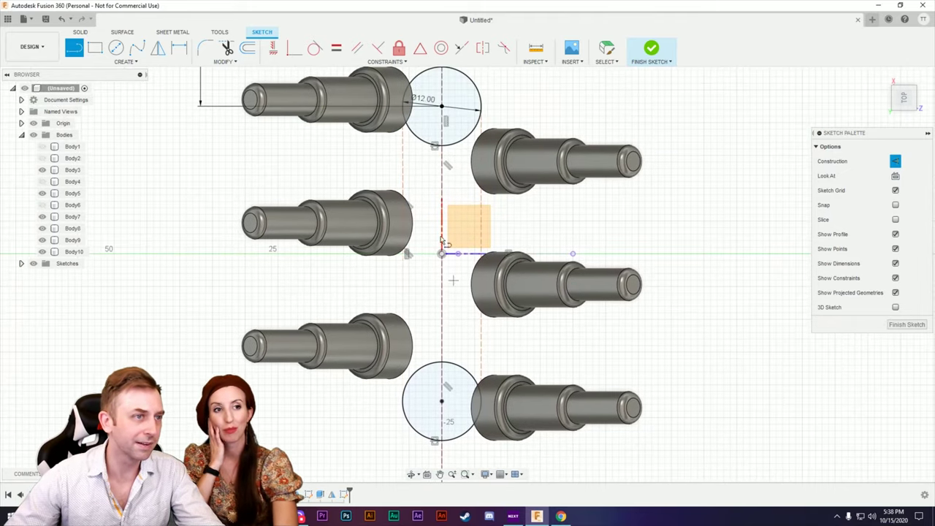
{"action": "left_click", "coordinate": [404, 181]}
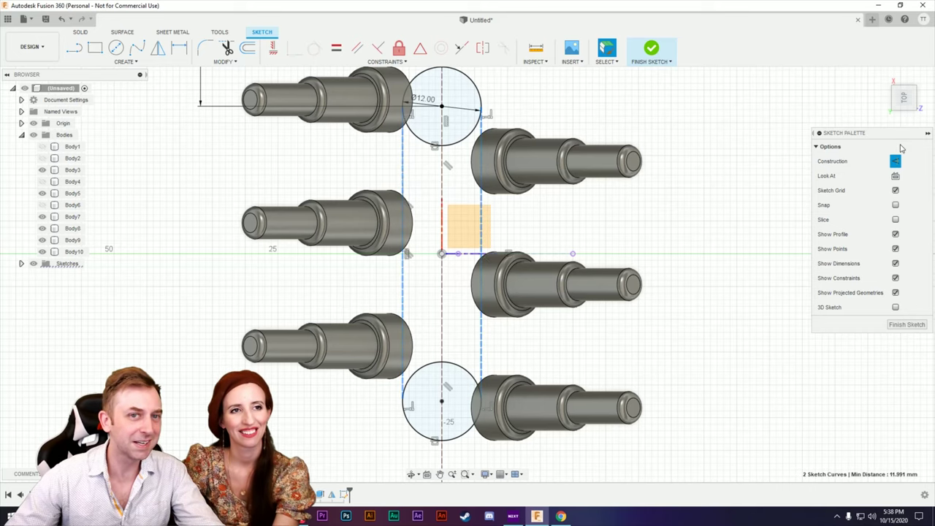
{"action": "left_click", "coordinate": [702, 212]}
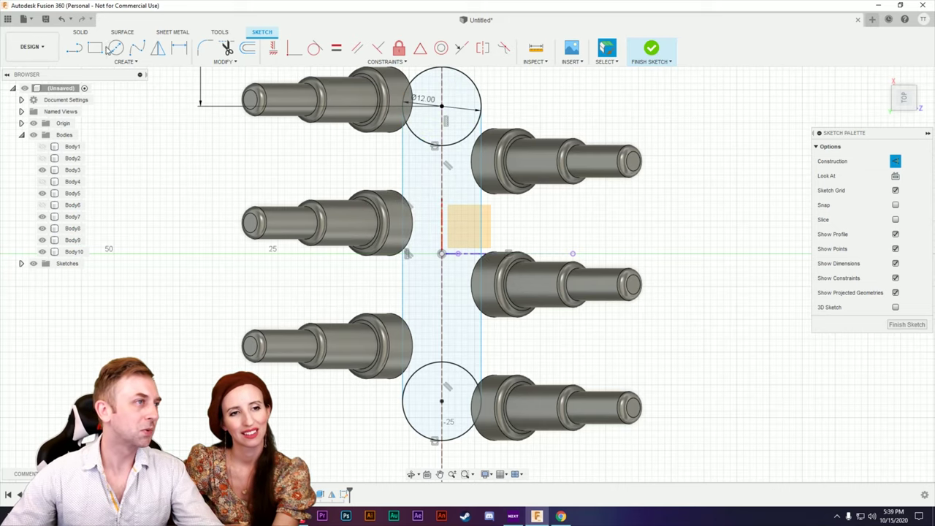
{"action": "left_click", "coordinate": [79, 33]}
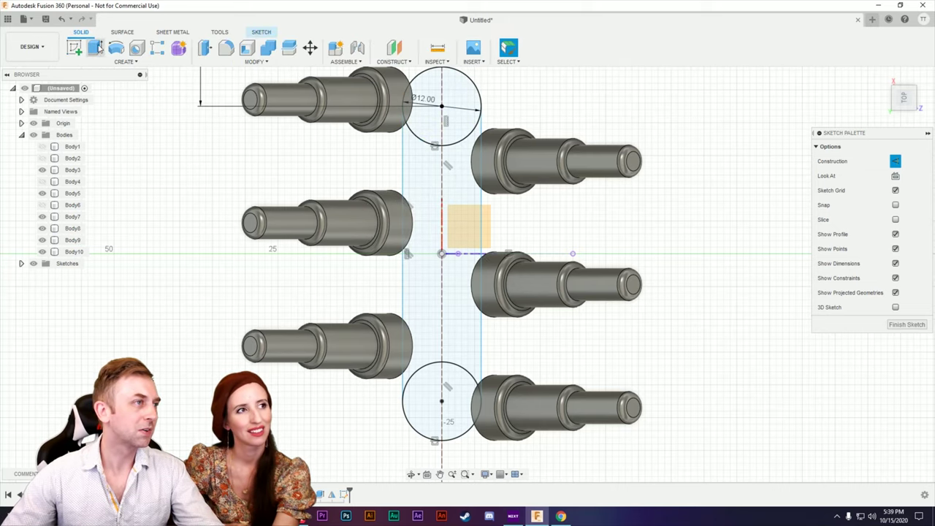
{"action": "left_click", "coordinate": [116, 48]}
{"action": "left_click", "coordinate": [428, 129]}
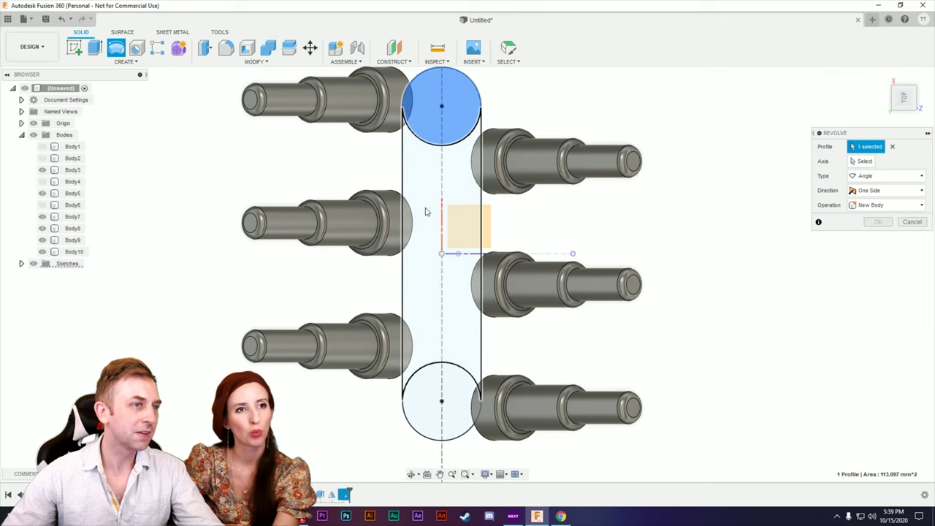
{"action": "left_click", "coordinate": [427, 212]}
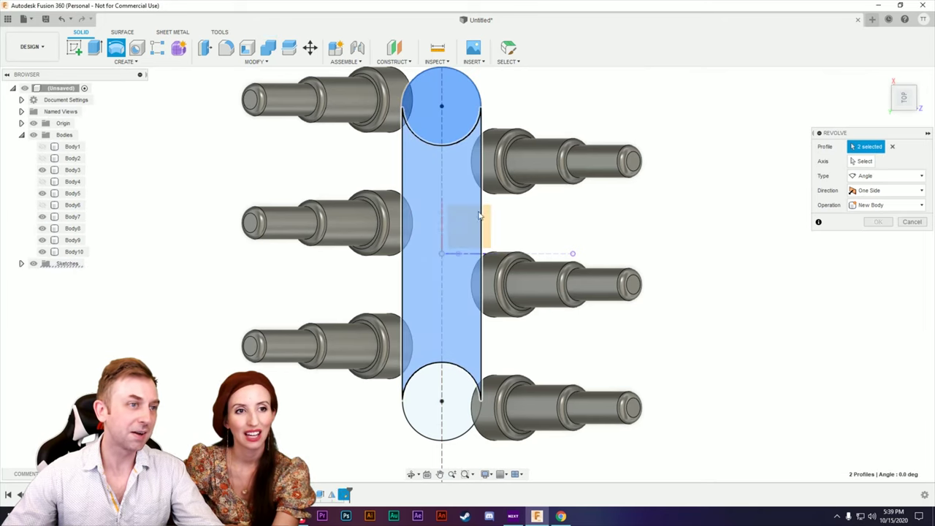
{"action": "left_click", "coordinate": [912, 221]}
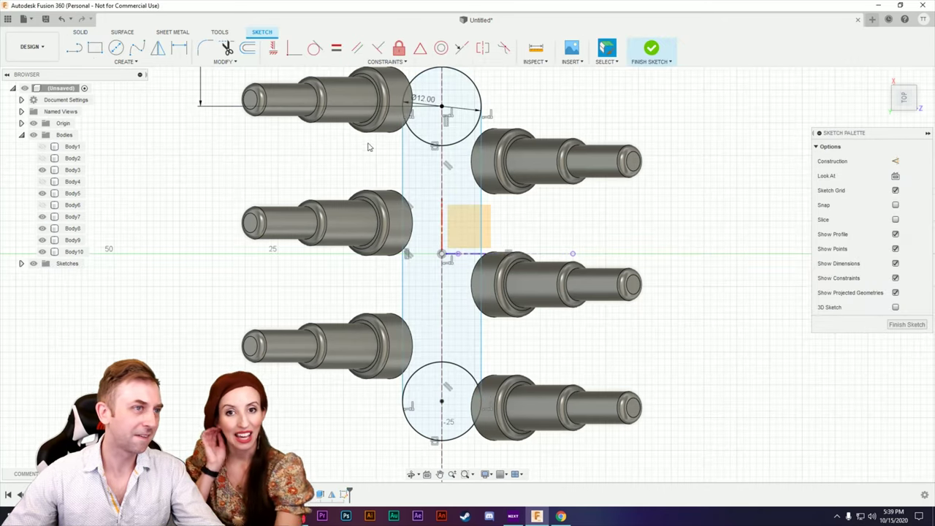
Convert both centreline segments from construction to regular geometry so they split the circles and the strip between them.
{"action": "left_click", "coordinate": [895, 161]}
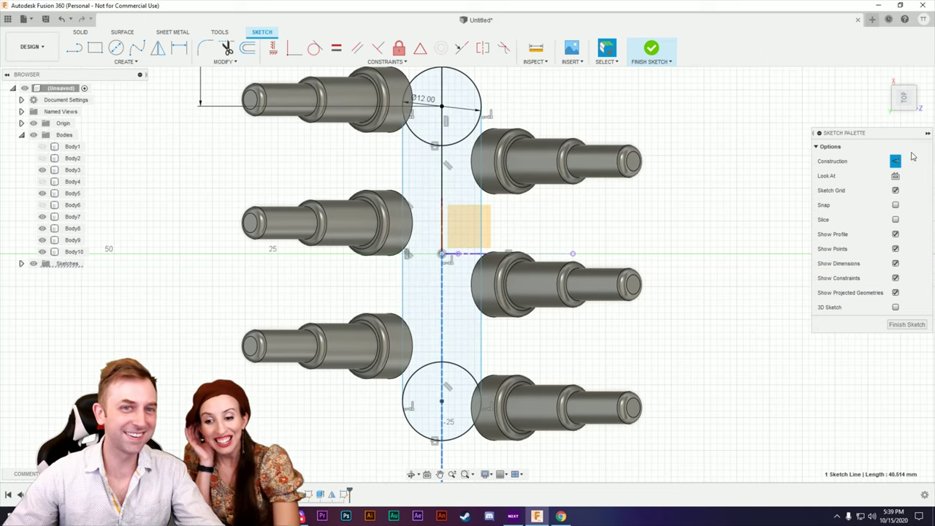
{"action": "left_click", "coordinate": [897, 161]}
{"action": "left_click", "coordinate": [358, 173]}
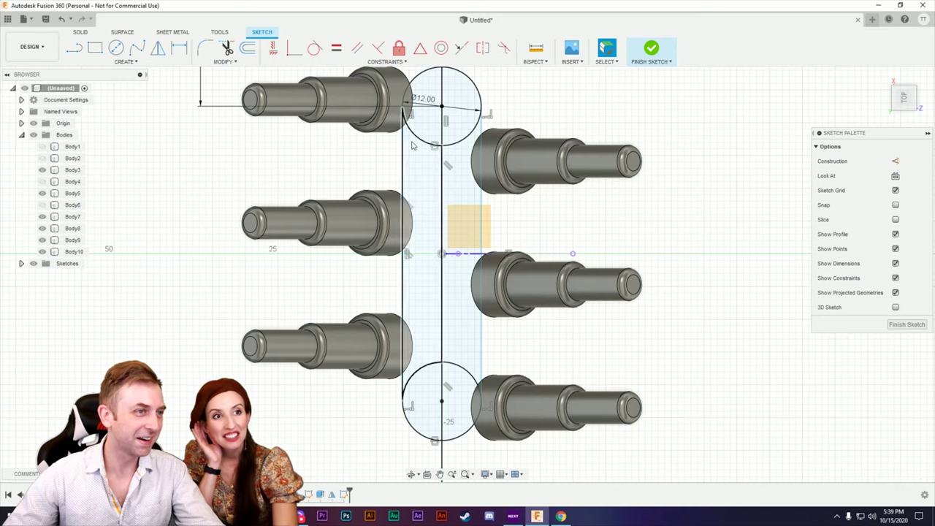
Revolve the -Z half of the capsule profile 360 degrees about the centreline as a new body.
{"action": "left_click", "coordinate": [96, 33]}
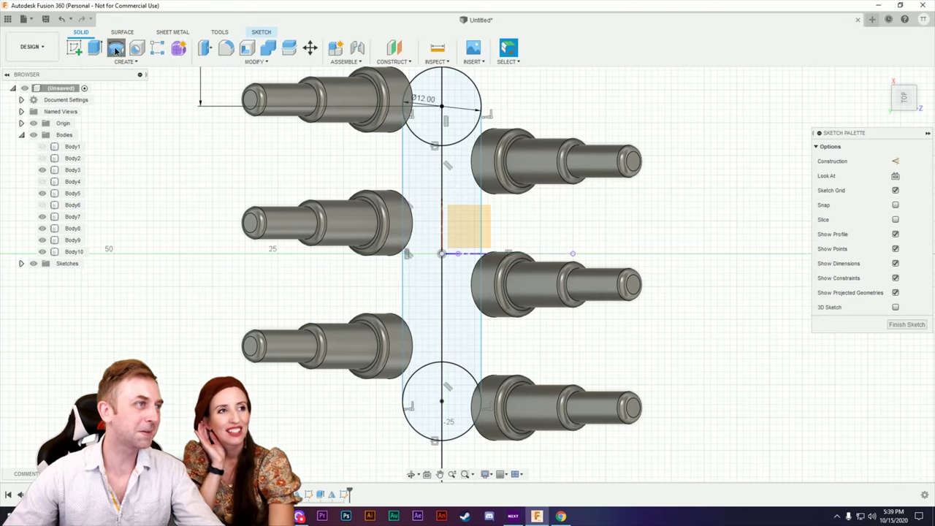
{"action": "left_click", "coordinate": [115, 47]}
{"action": "left_click", "coordinate": [422, 109]}
{"action": "left_click", "coordinate": [430, 191]}
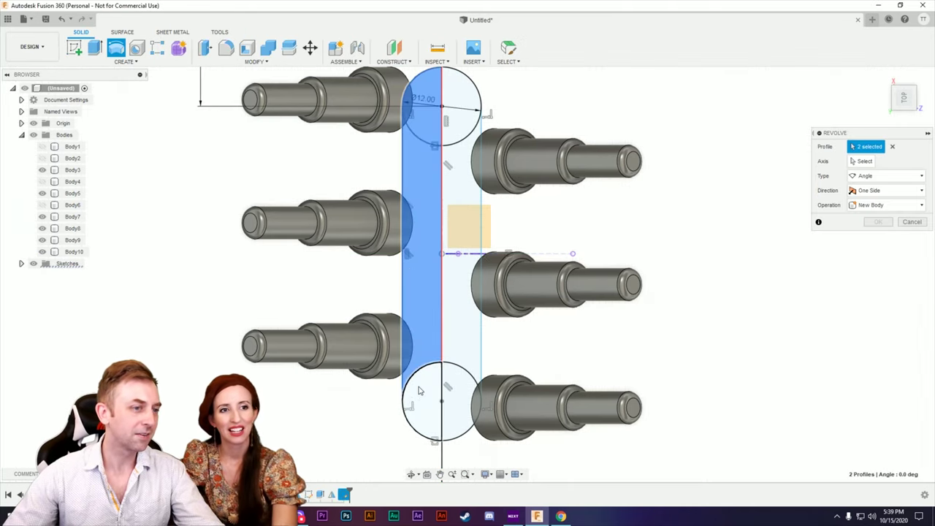
{"action": "left_click", "coordinate": [420, 390]}
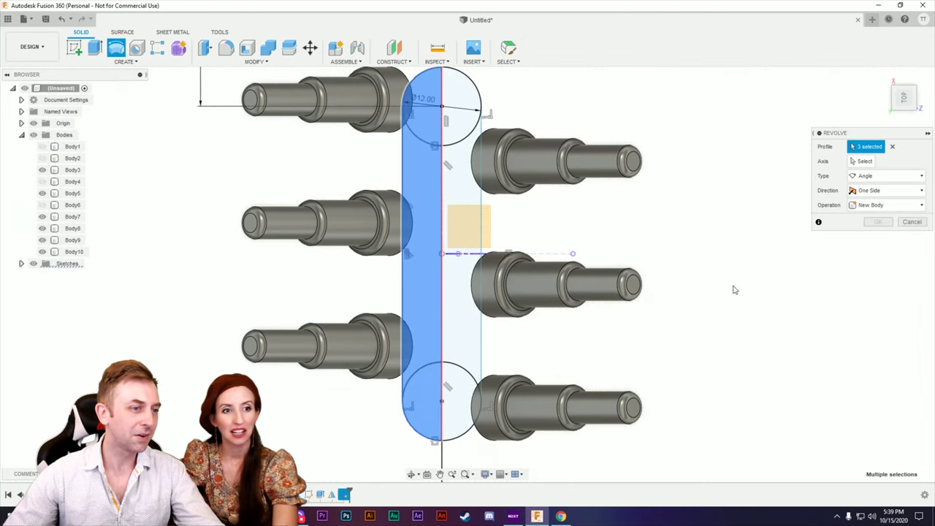
{"action": "left_click", "coordinate": [441, 202]}
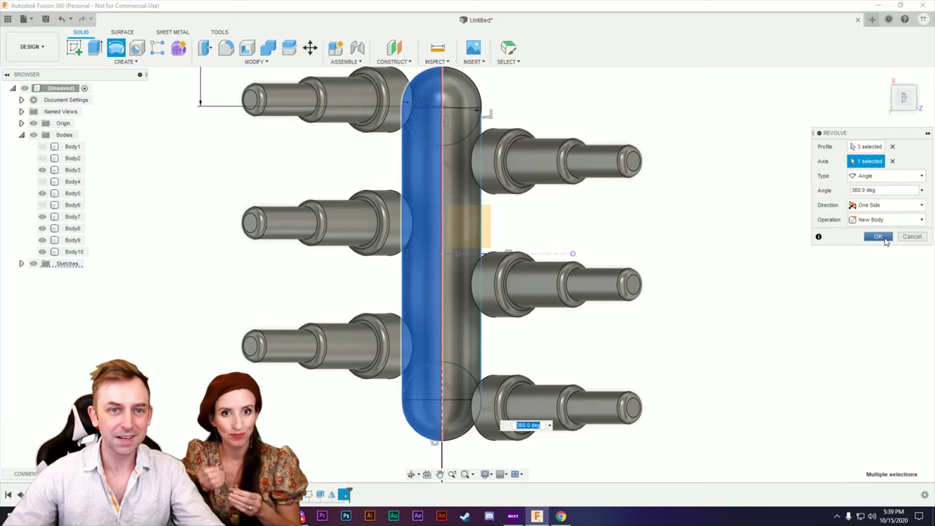
{"action": "left_click", "coordinate": [878, 236]}
{"action": "middle_click_drag", "start_coordinate": [695, 413], "coordinate": [701, 352], "text": "shift"}
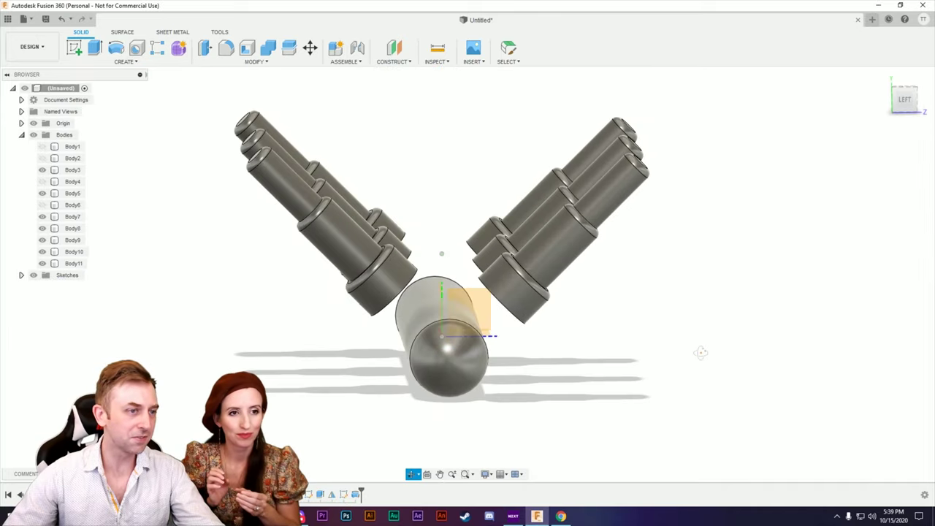
{"action": "middle_click_drag", "start_coordinate": [305, 342], "coordinate": [309, 346], "text": "shift"}
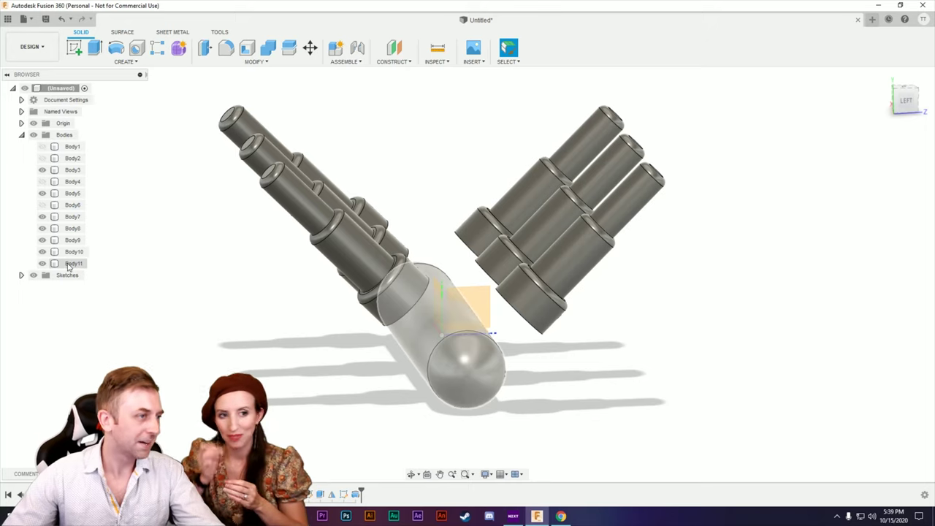
{"action": "left_click", "coordinate": [422, 346]}
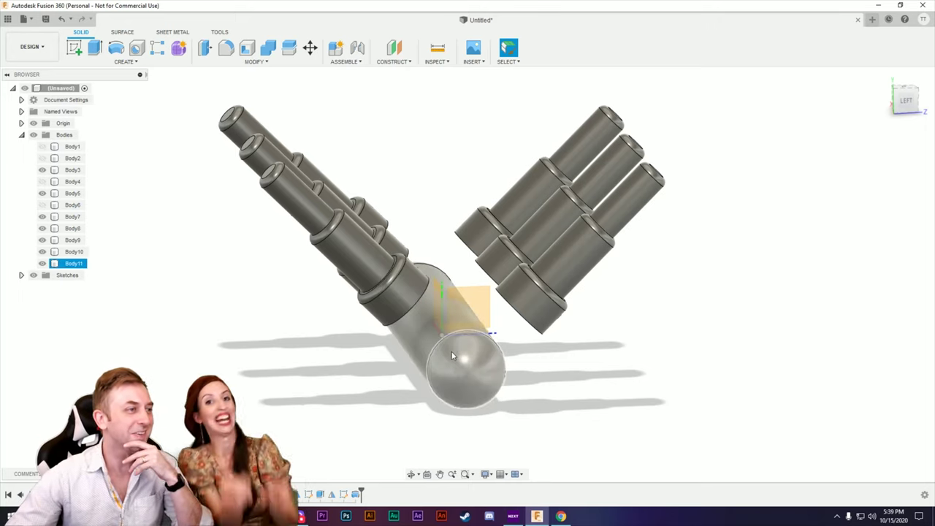
{"action": "key", "text": "Escape"}
{"action": "left_click", "coordinate": [445, 372]}
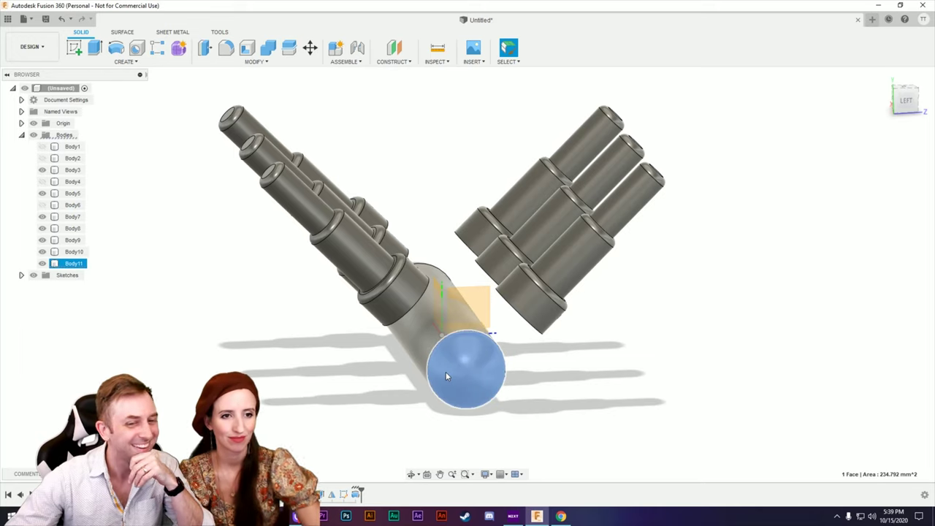
{"action": "key", "text": "Escape"}
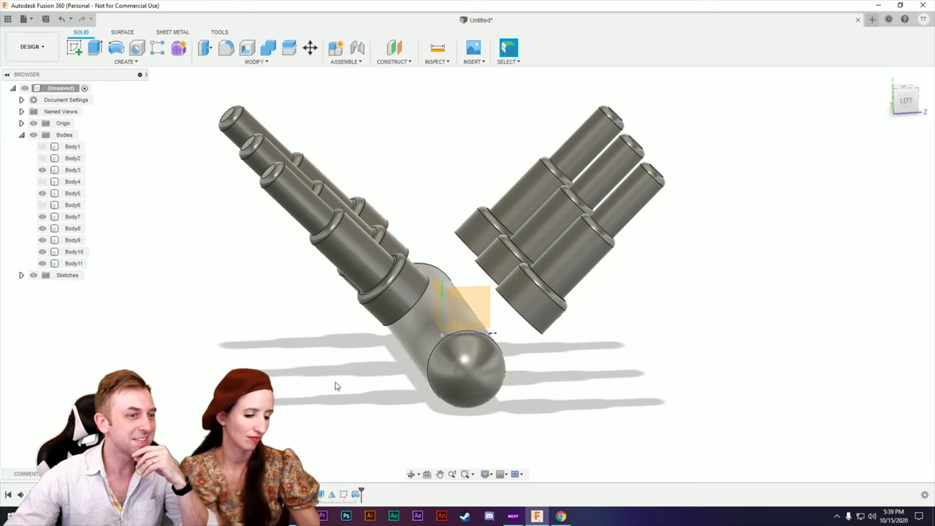
{"action": "right_click", "coordinate": [341, 500]}
{"action": "left_click", "coordinate": [386, 409]}
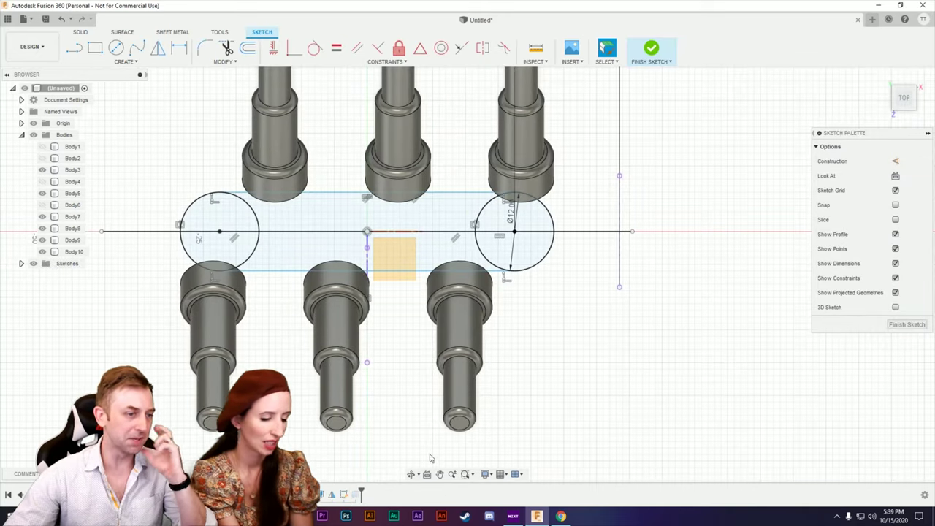
{"action": "left_click", "coordinate": [652, 49]}
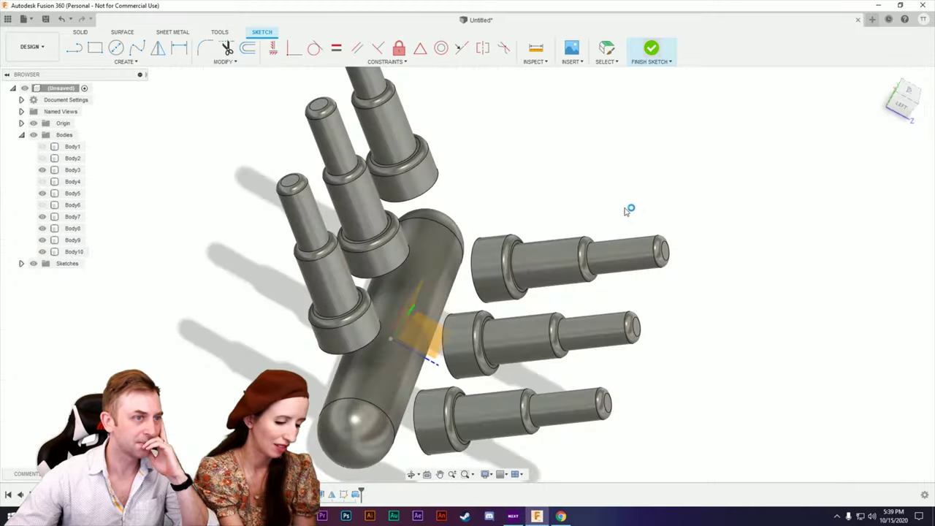
Show Body1 and move the revolved capsule body 17 mm up along Y so it protrudes from the rounded roof.
{"action": "left_click", "coordinate": [42, 146]}
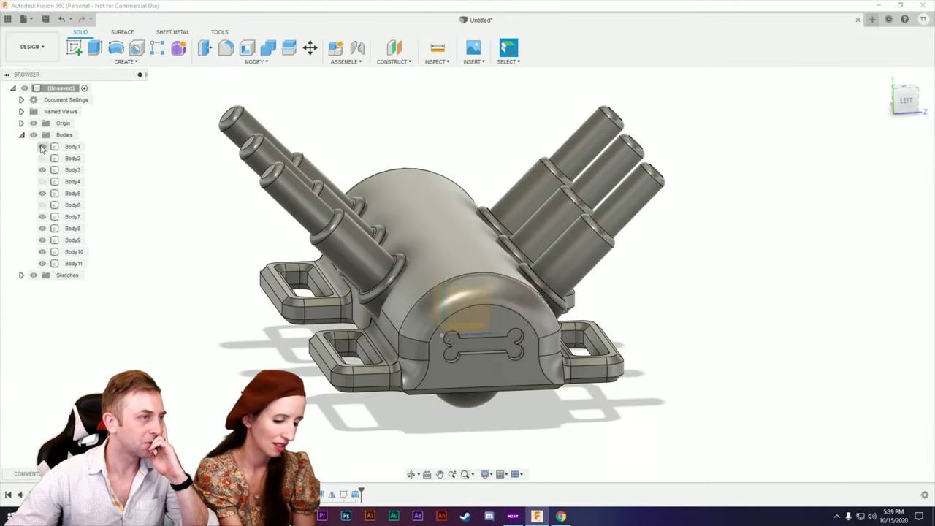
{"action": "left_click", "coordinate": [471, 409]}
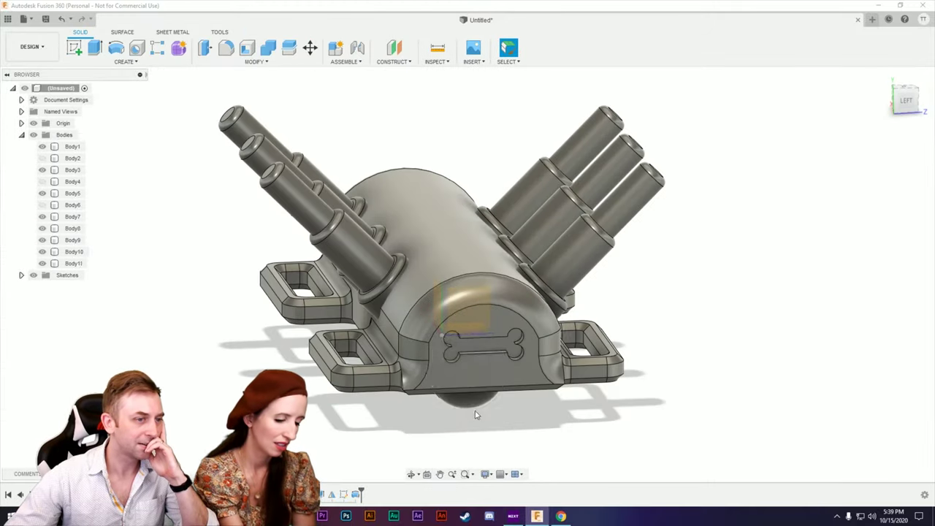
{"action": "left_click", "coordinate": [74, 263]}
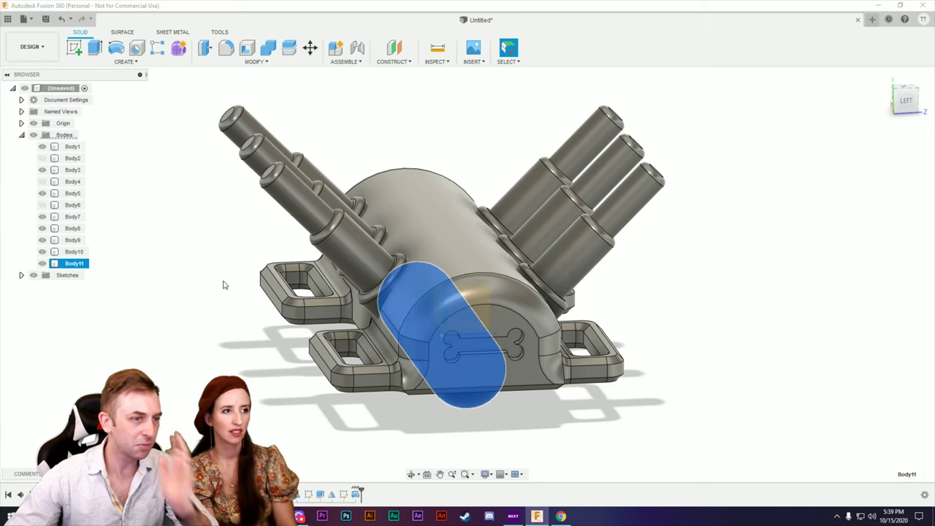
{"action": "key", "text": "m"}
{"action": "left_click_drag", "start_coordinate": [443, 303], "coordinate": [441, 205]}
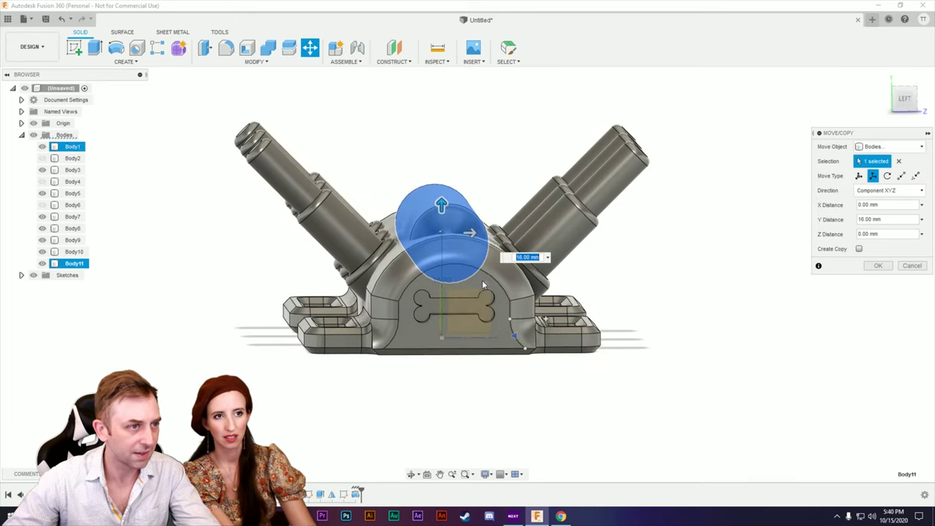
{"action": "scroll", "coordinate": [476, 280], "scroll_direction": "up", "scroll_amount": 5}
{"action": "left_click_drag", "start_coordinate": [402, 150], "coordinate": [402, 115]}
{"action": "middle_click_drag", "start_coordinate": [403, 115], "coordinate": [552, 273], "text": "shift"}
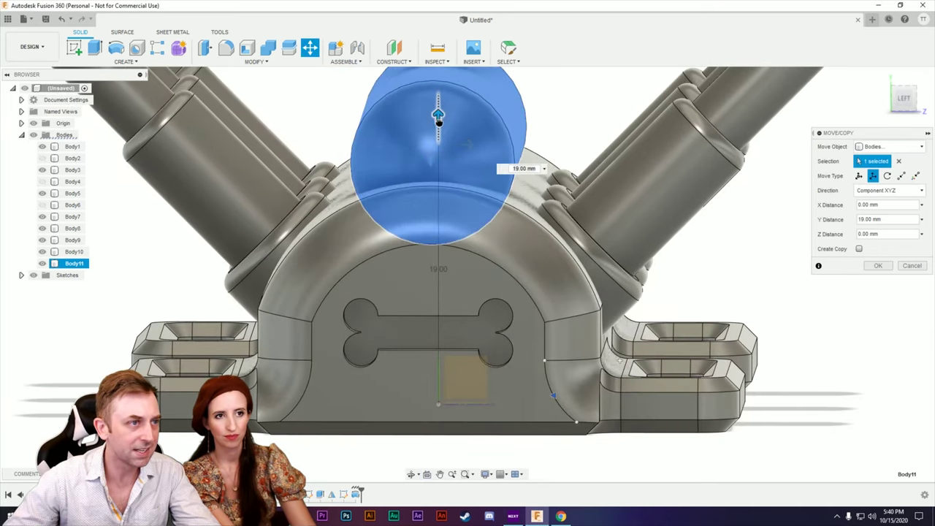
{"action": "left_click_drag", "start_coordinate": [438, 120], "coordinate": [437, 144]}
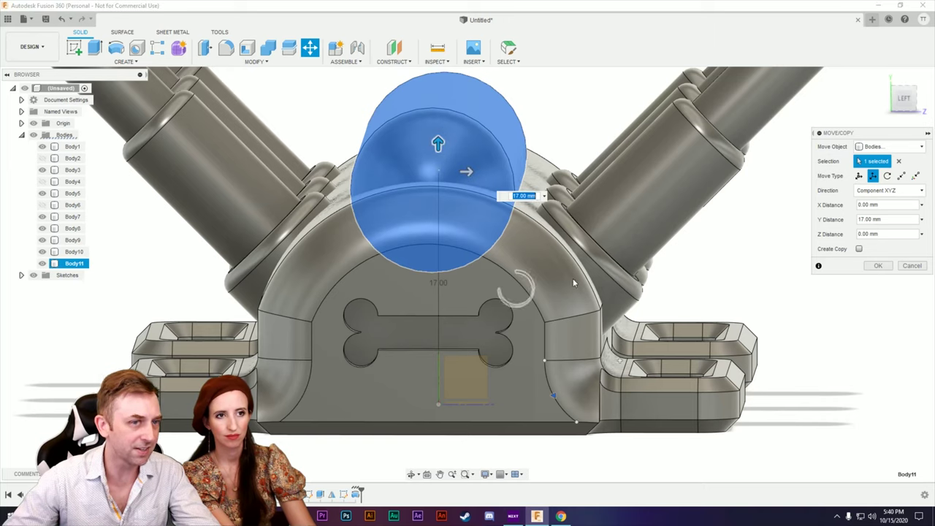
{"action": "left_click", "coordinate": [905, 100]}
{"action": "middle_click_drag", "start_coordinate": [472, 157], "coordinate": [479, 326]}
{"action": "mouse_move", "coordinate": [472, 184]}
{"action": "left_mouse_down"}
{"action": "mouse_move", "coordinate": [473, 197]}
{"action": "mouse_move", "coordinate": [474, 188]}
{"action": "left_mouse_up"}
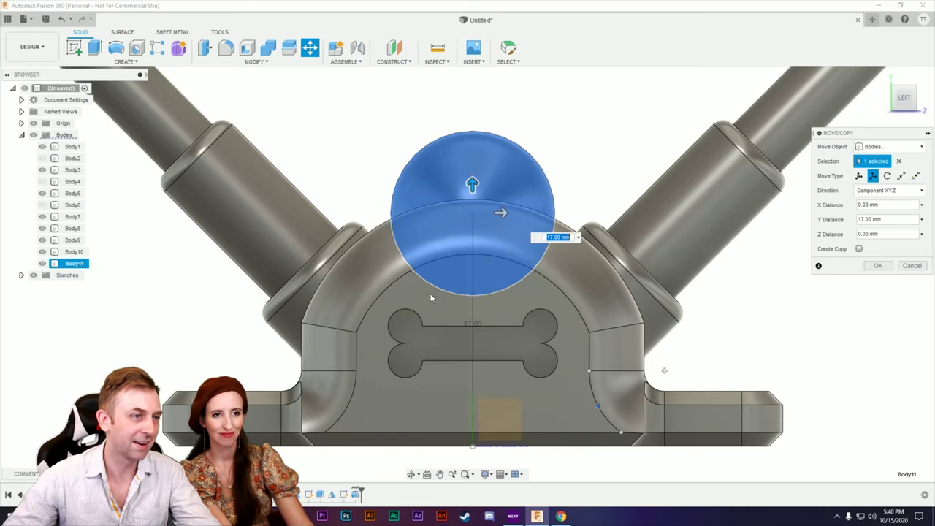
{"action": "scroll", "coordinate": [434, 295], "scroll_direction": "up", "scroll_amount": 2}
{"action": "scroll", "coordinate": [434, 295], "scroll_direction": "down", "scroll_amount": 4}
{"action": "middle_click_drag", "start_coordinate": [434, 294], "coordinate": [442, 269], "text": "shift"}
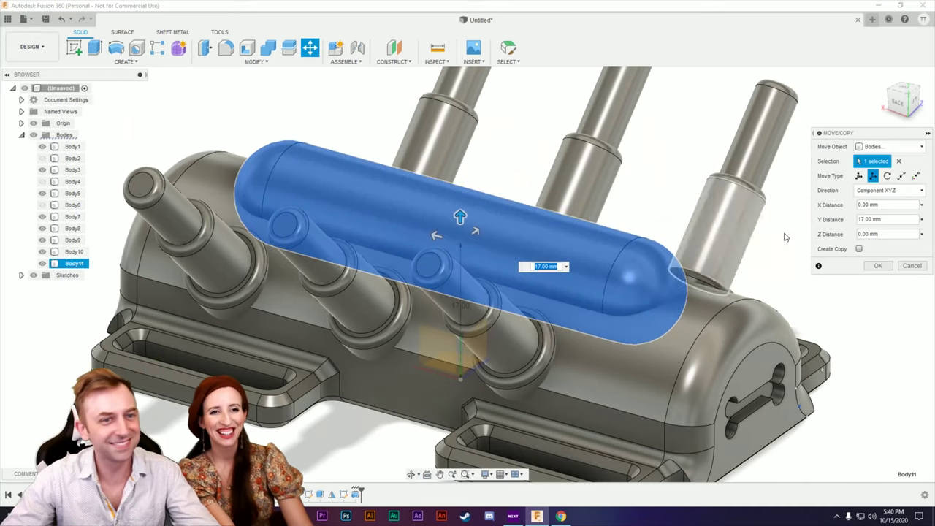
{"action": "left_click", "coordinate": [877, 266]}
Examine from the ends and both long sides how the raised capsule and the pegs sit on the main body.
{"action": "middle_click_drag", "start_coordinate": [840, 293], "coordinate": [781, 287], "text": "shift"}
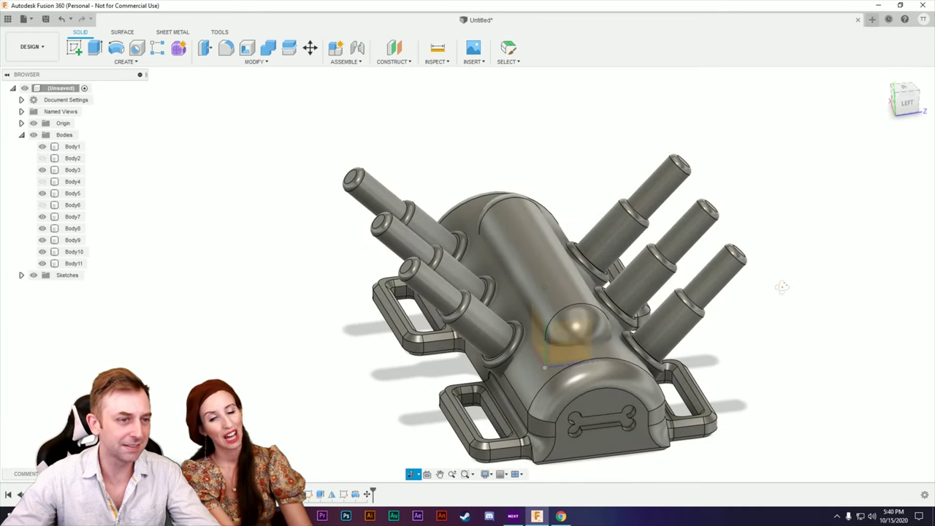
{"action": "left_click", "coordinate": [661, 326]}
{"action": "scroll", "coordinate": [642, 406], "scroll_direction": "down", "scroll_amount": 2}
{"action": "left_click", "coordinate": [597, 374]}
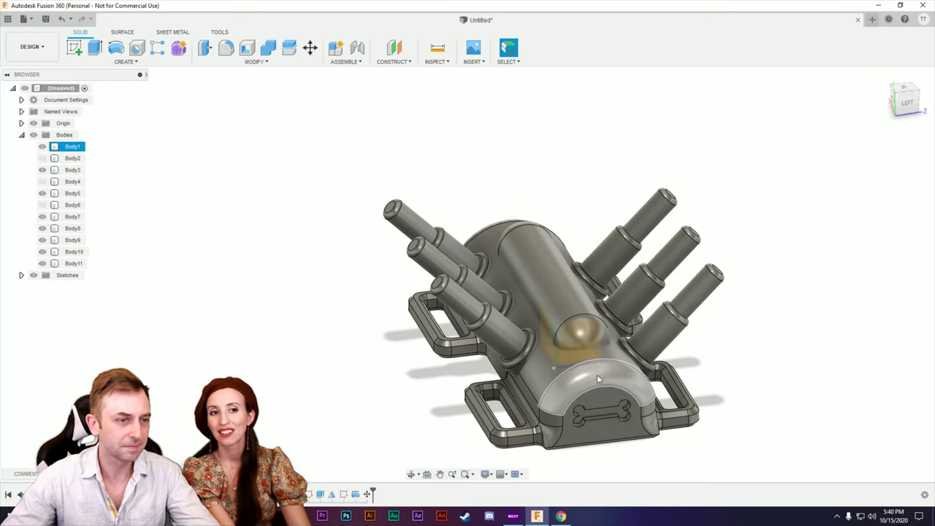
{"action": "middle_click_drag", "start_coordinate": [588, 374], "coordinate": [236, 306], "text": "shift"}
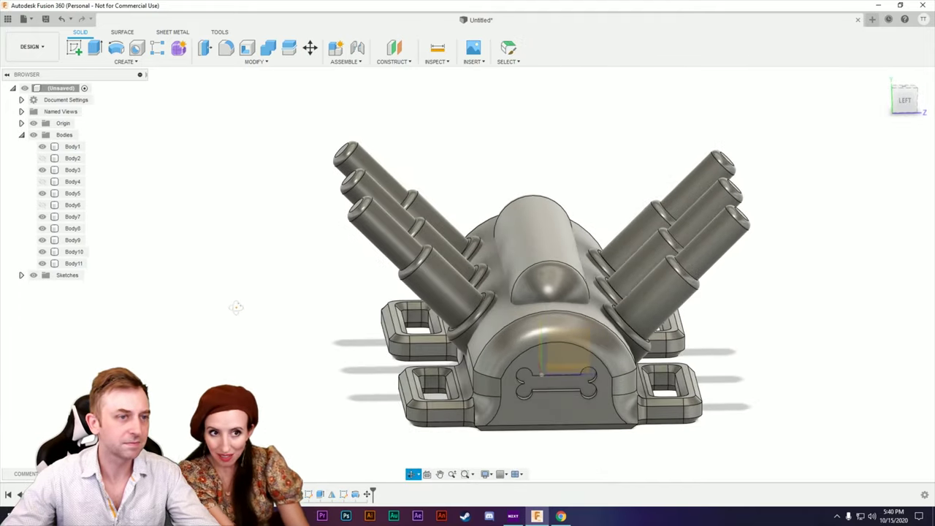
{"action": "middle_click_drag", "start_coordinate": [273, 307], "coordinate": [430, 229], "text": "shift"}
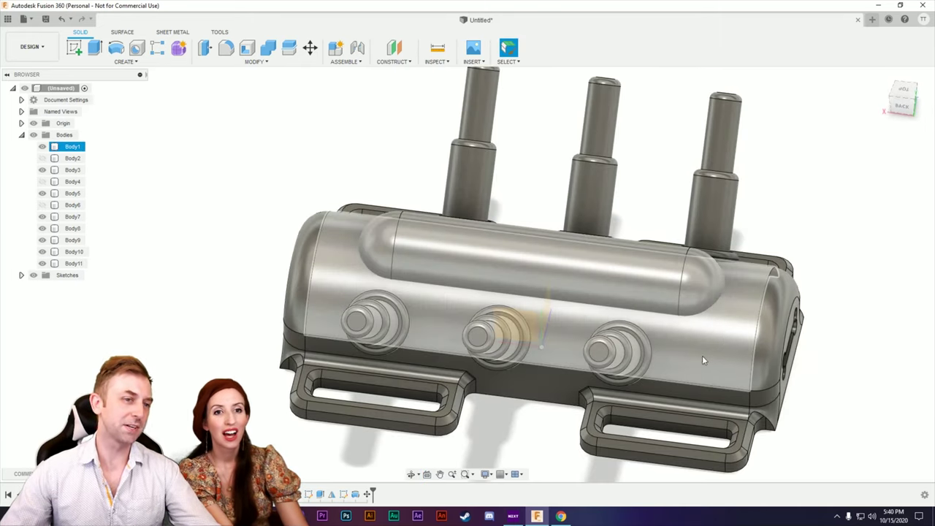
{"action": "middle_click_drag", "start_coordinate": [797, 367], "coordinate": [675, 317], "text": "shift"}
{"action": "scroll", "coordinate": [552, 386], "scroll_direction": "up", "scroll_amount": 5}
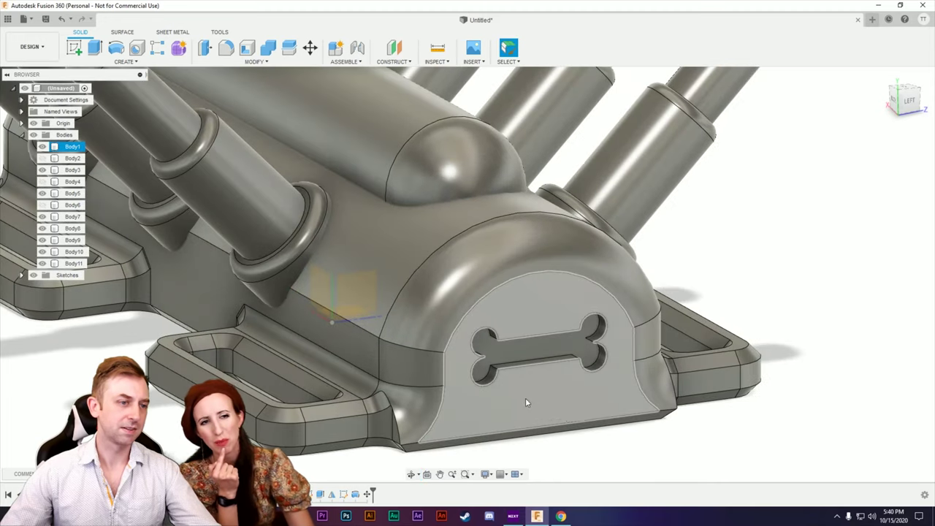
{"action": "scroll", "coordinate": [525, 397], "scroll_direction": "down", "scroll_amount": 4}
{"action": "middle_click_drag", "start_coordinate": [680, 406], "coordinate": [706, 409], "text": "shift"}
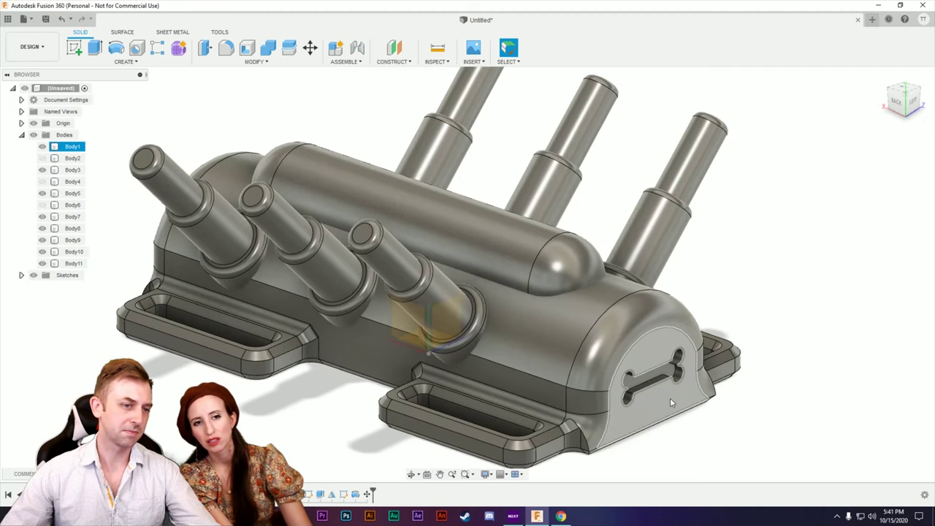
{"action": "scroll", "coordinate": [640, 428], "scroll_direction": "down", "scroll_amount": 5}
{"action": "mouse_move", "coordinate": [639, 427]}
{"action": "middle_mouse_down", "text": "shift"}
{"action": "mouse_move", "coordinate": [656, 431]}
{"action": "mouse_move", "coordinate": [597, 407]}
{"action": "mouse_move", "coordinate": [655, 432]}
{"action": "middle_mouse_up", "text": "shift"}
{"action": "left_click", "coordinate": [597, 407]}
{"action": "scroll", "coordinate": [577, 405], "scroll_direction": "up", "scroll_amount": 5}
{"action": "scroll", "coordinate": [511, 355], "scroll_direction": "down", "scroll_amount": 6}
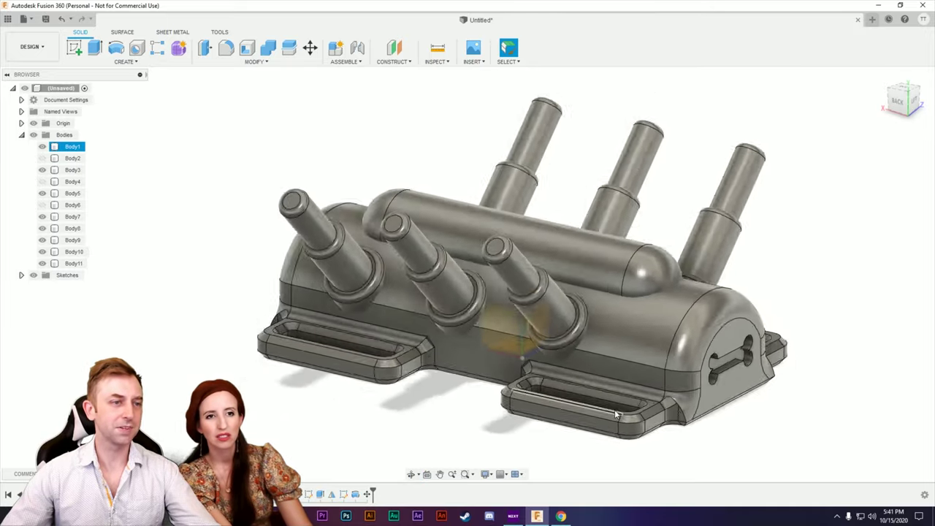
{"action": "middle_click_drag", "start_coordinate": [511, 355], "coordinate": [604, 413], "text": "shift"}
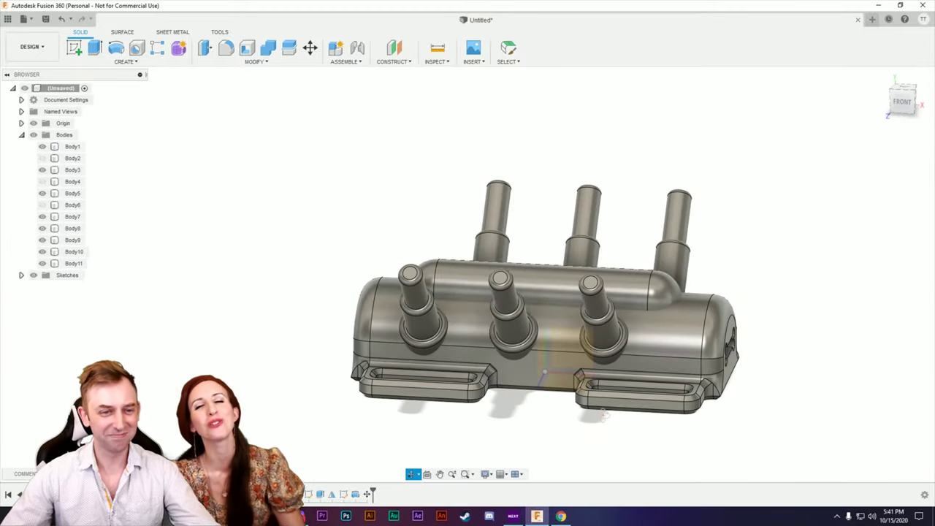
{"action": "middle_click_drag", "start_coordinate": [757, 360], "coordinate": [650, 365], "text": "shift"}
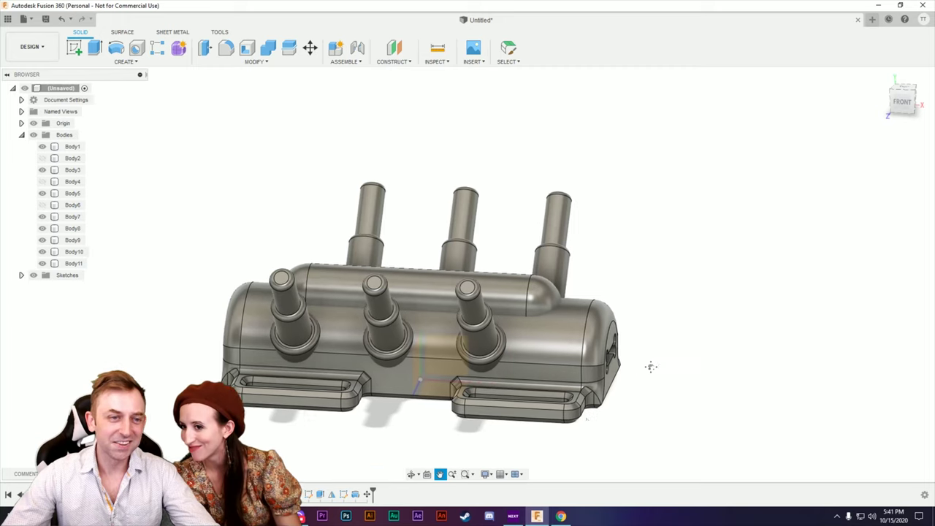
Start a sketch on the front XY origin plane, hiding Body1 to reach the plane and showing it again.
{"action": "left_click", "coordinate": [900, 98]}
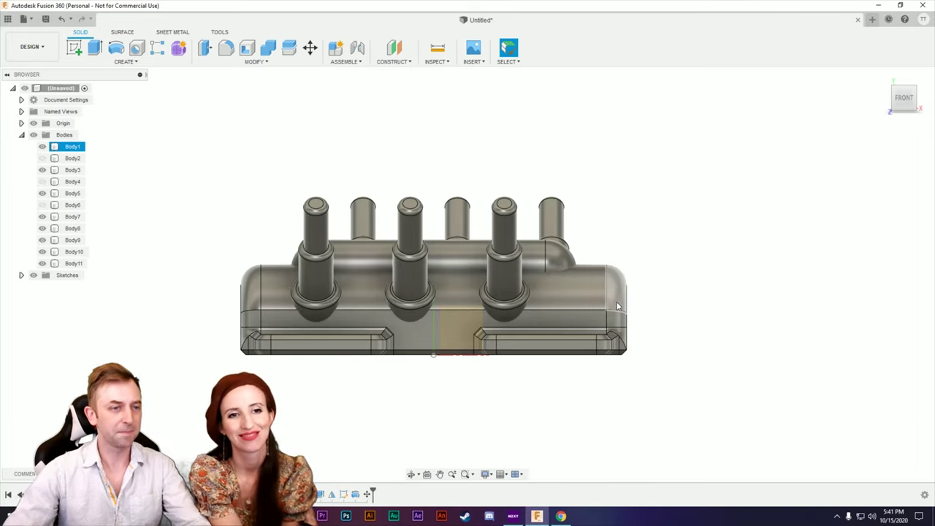
{"action": "scroll", "coordinate": [621, 281], "scroll_direction": "up", "scroll_amount": 2}
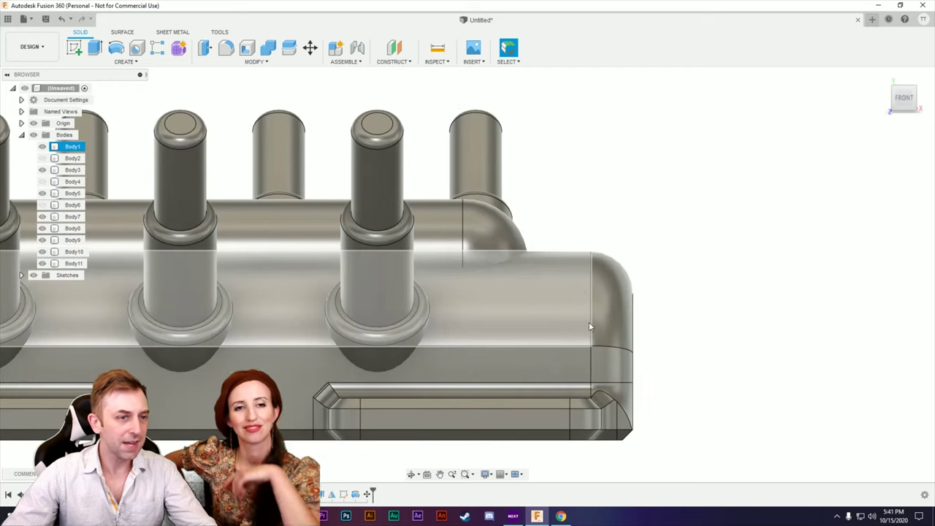
{"action": "left_click", "coordinate": [74, 49]}
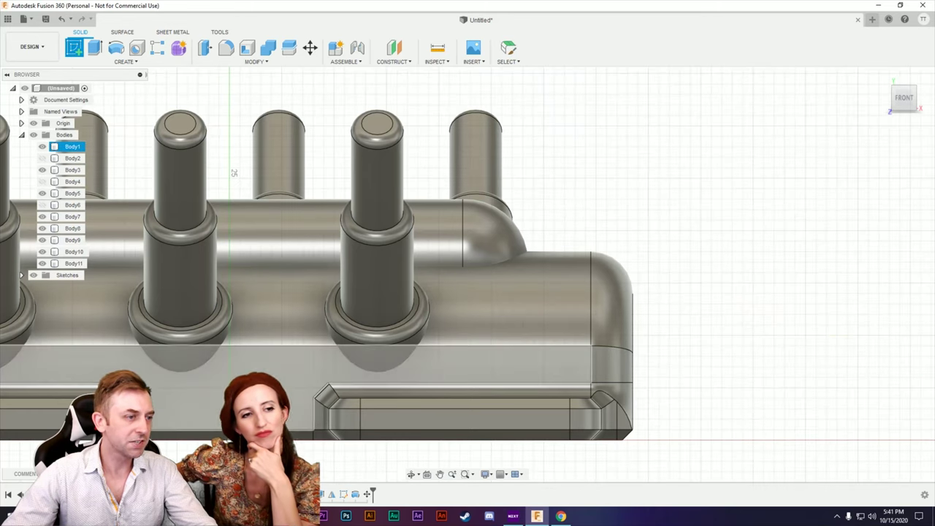
{"action": "left_click", "coordinate": [41, 146]}
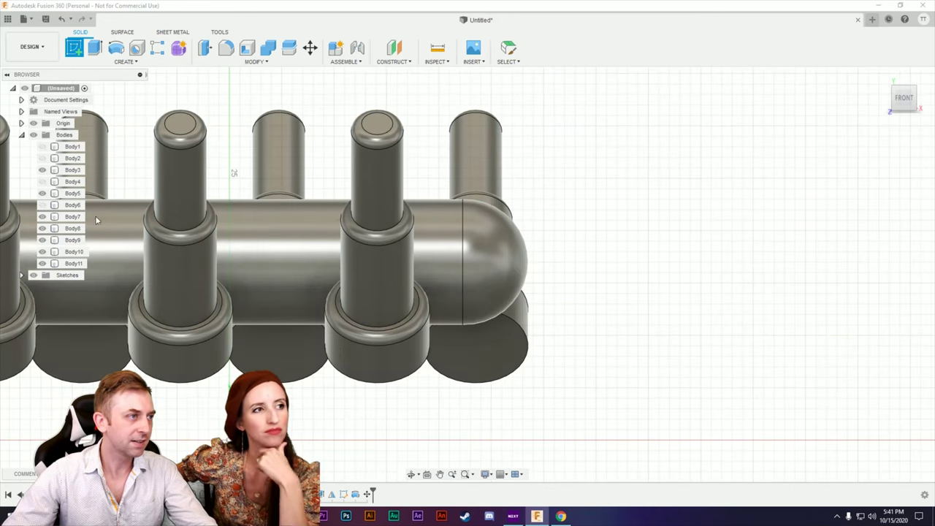
{"action": "left_click", "coordinate": [254, 416]}
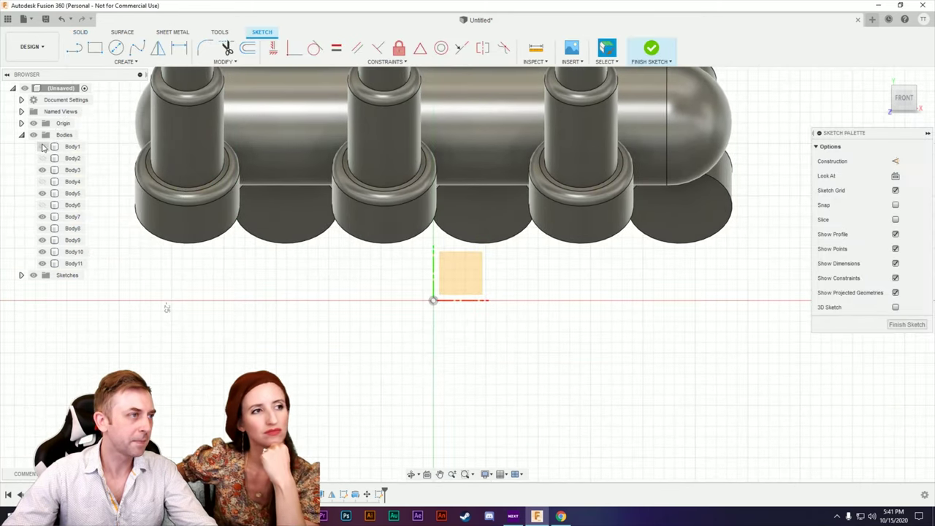
{"action": "scroll", "coordinate": [611, 235], "scroll_direction": "up", "scroll_amount": 5}
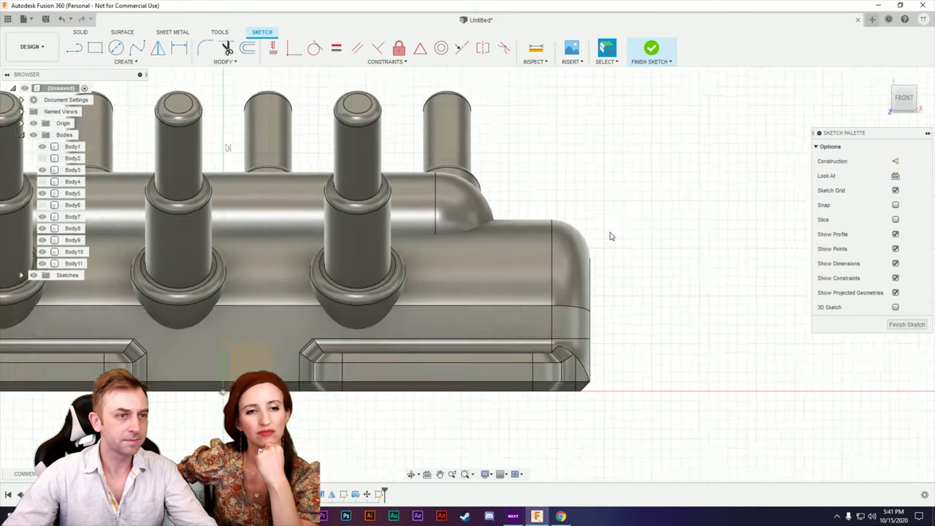
{"action": "scroll", "coordinate": [596, 245], "scroll_direction": "up", "scroll_amount": 4}
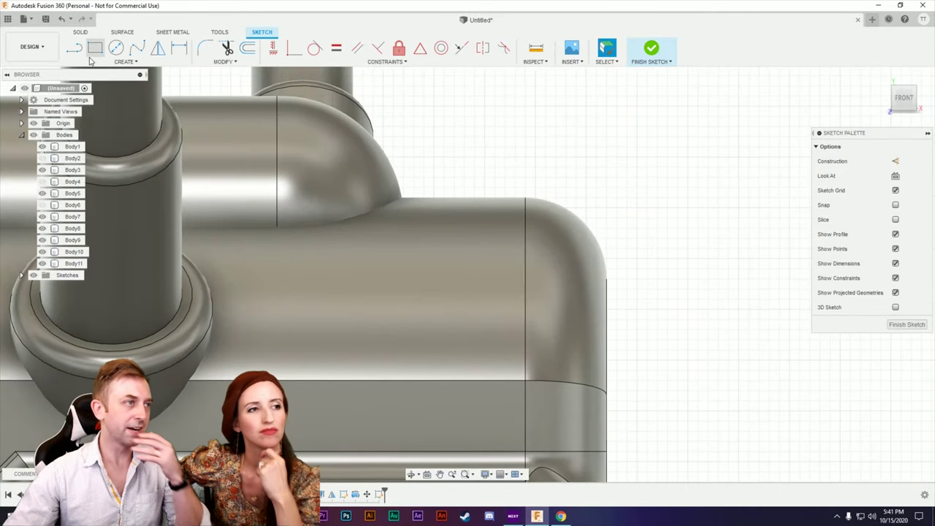
Sketch a rectangle from above the main body's roof to beyond its side, enclosing the rounded upper corner.
{"action": "left_click", "coordinate": [95, 48]}
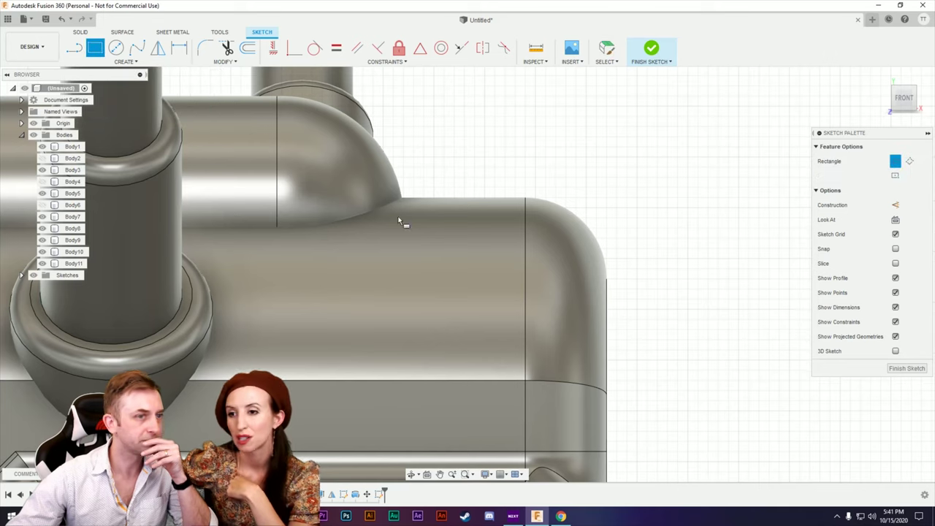
{"action": "left_click", "coordinate": [420, 131]}
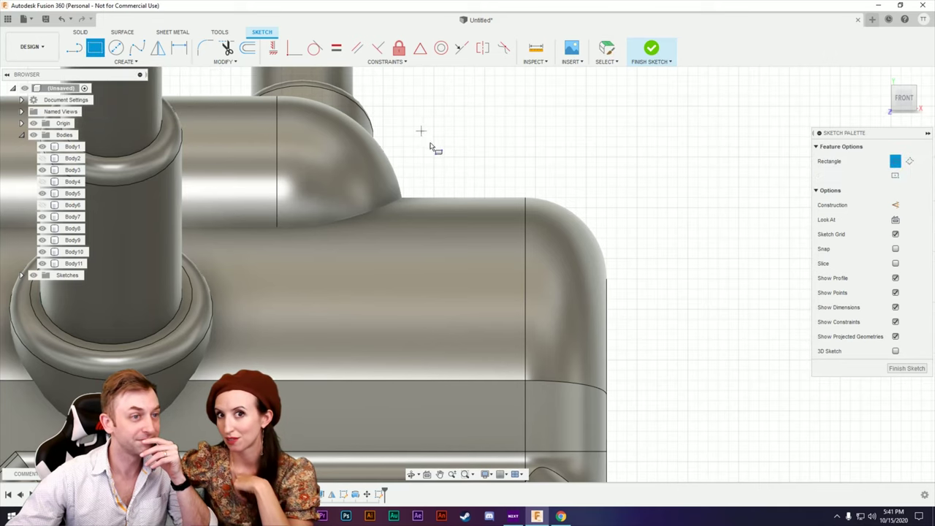
{"action": "left_click", "coordinate": [740, 420]}
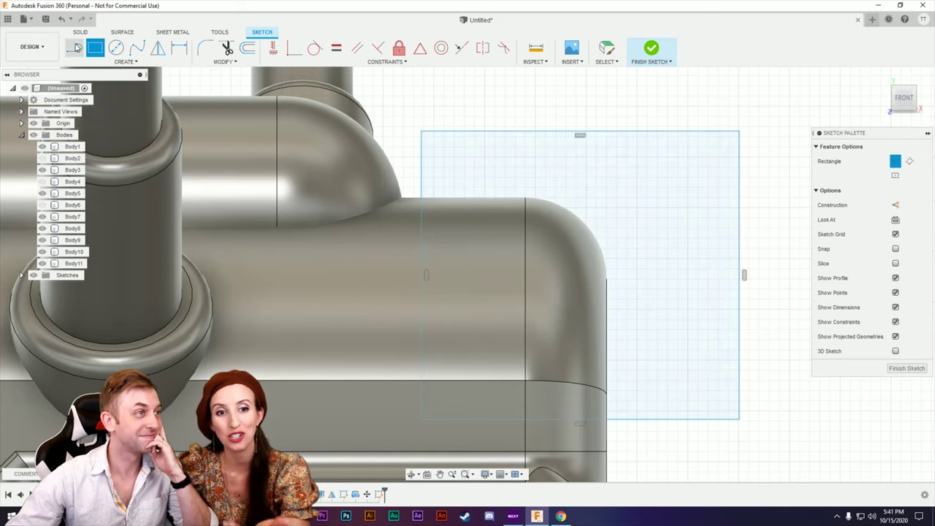
Draw a line about 9.8 mm long at 45 degrees, from inside the body out past its rounded corner.
{"action": "left_click", "coordinate": [75, 47]}
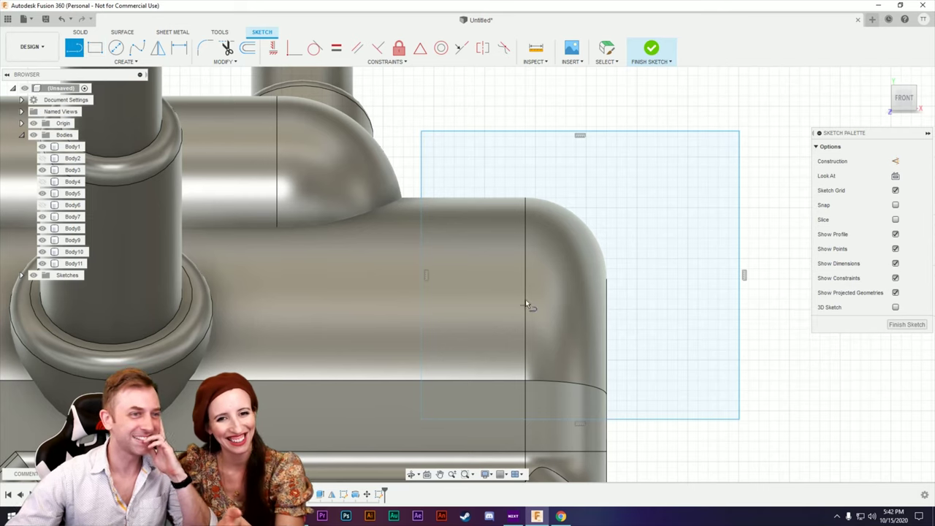
{"action": "left_click", "coordinate": [480, 291]}
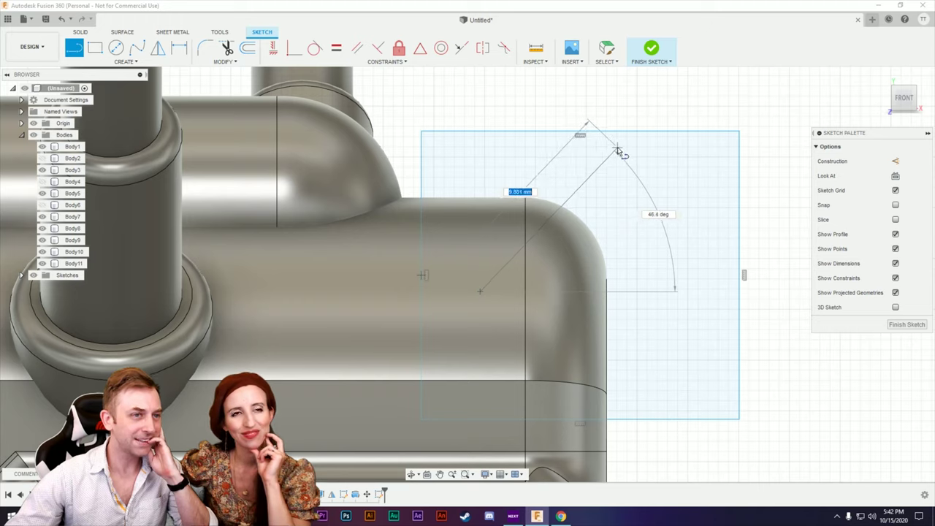
{"action": "key", "text": "Tab"}
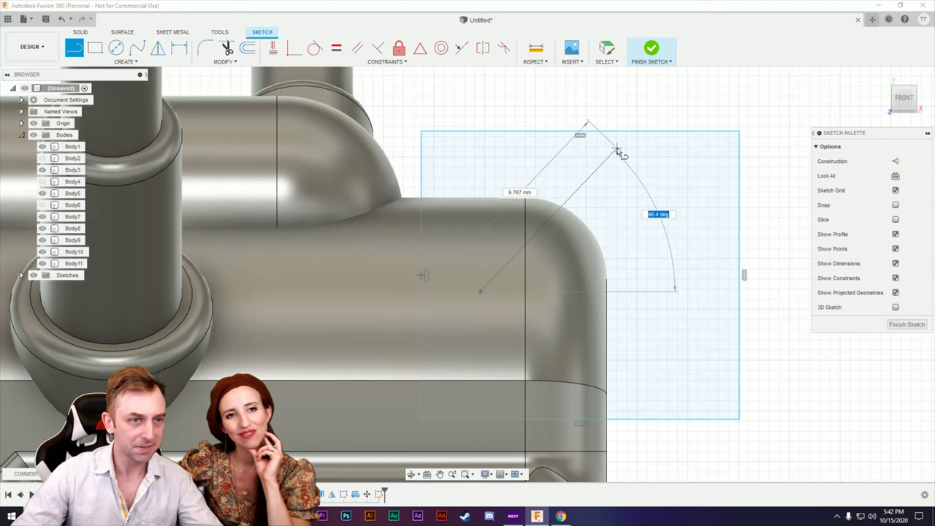
{"action": "type", "text": "45"}
{"action": "key", "text": "Tab"}
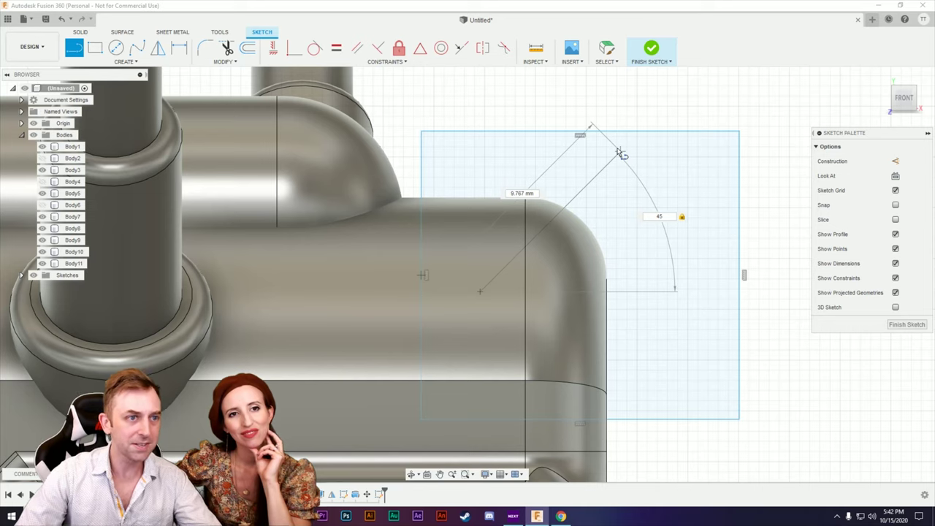
{"action": "key", "text": "Return"}
{"action": "key", "text": "Escape"}
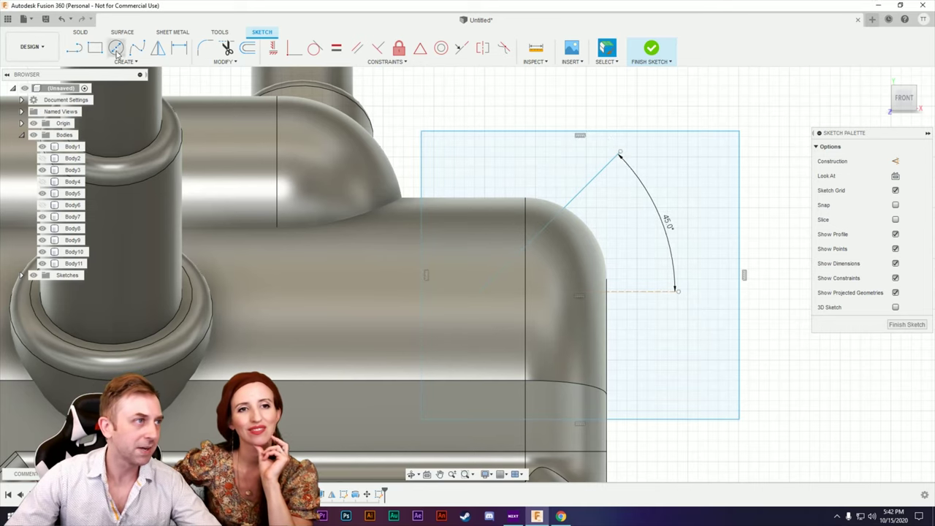
Draw three more lines from the slanted line's outer end to close a diagonal strip about 2.5 mm wide.
{"action": "left_click", "coordinate": [74, 47]}
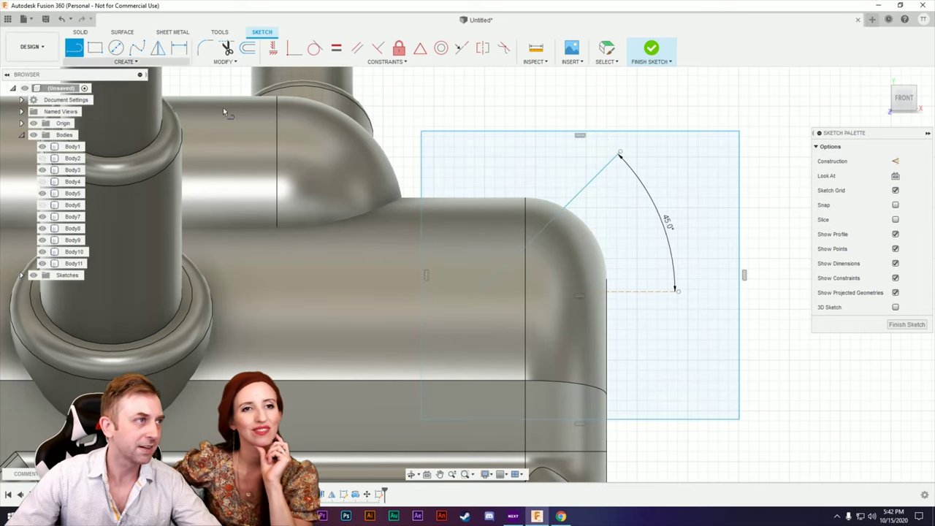
{"action": "left_click", "coordinate": [625, 159]}
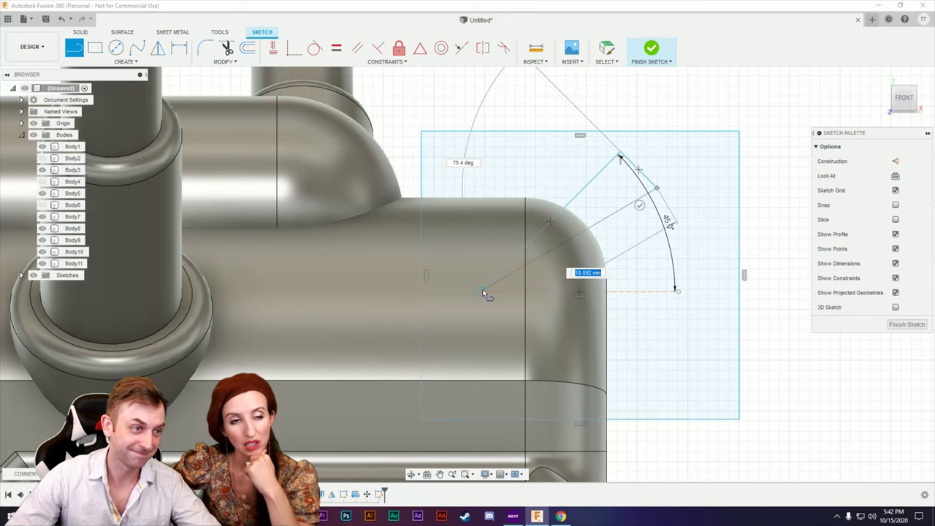
{"action": "left_click", "coordinate": [523, 327]}
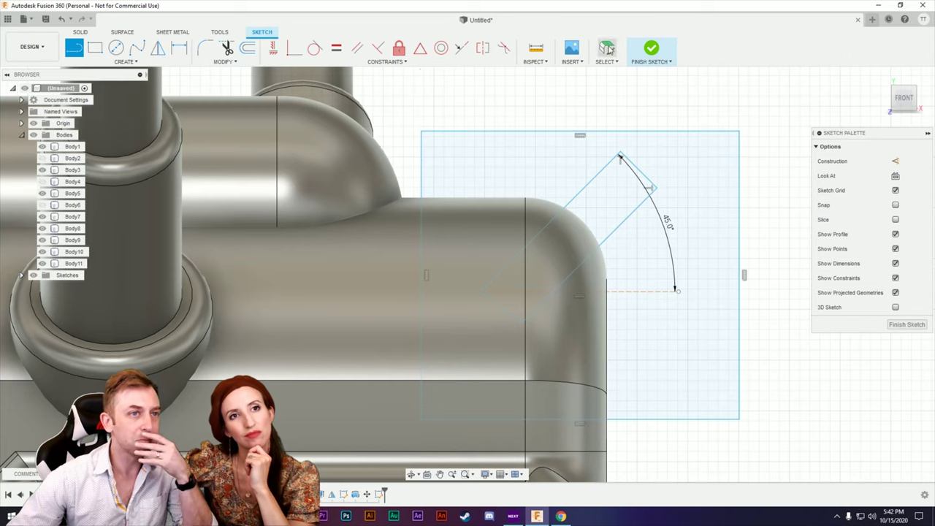
{"action": "key", "text": "Escape"}
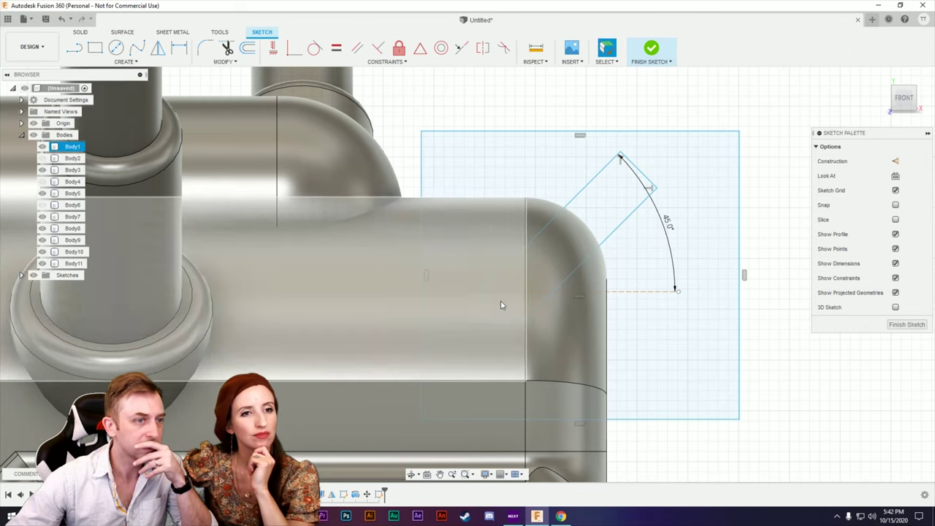
Constrain the strip's inner end line perpendicular to its long edges.
{"action": "left_click", "coordinate": [495, 305]}
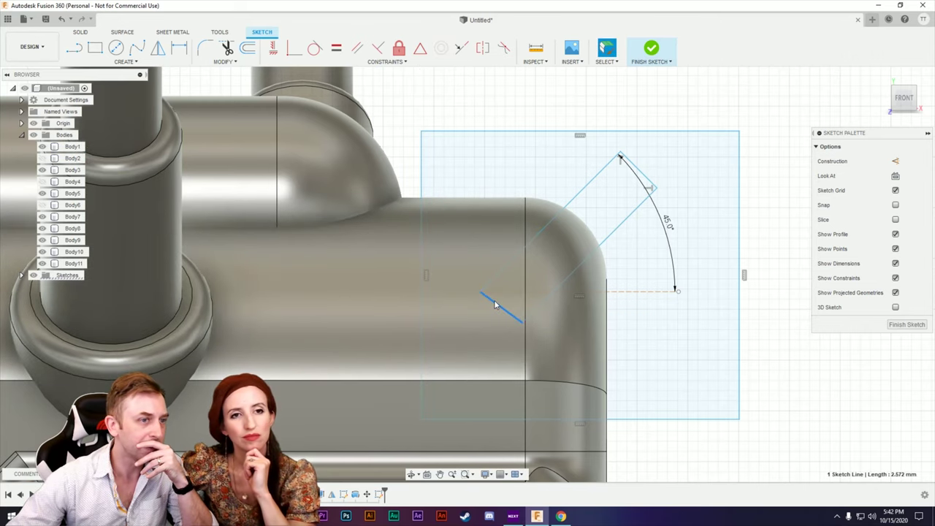
{"action": "left_click", "coordinate": [380, 49]}
{"action": "left_click", "coordinate": [503, 273]}
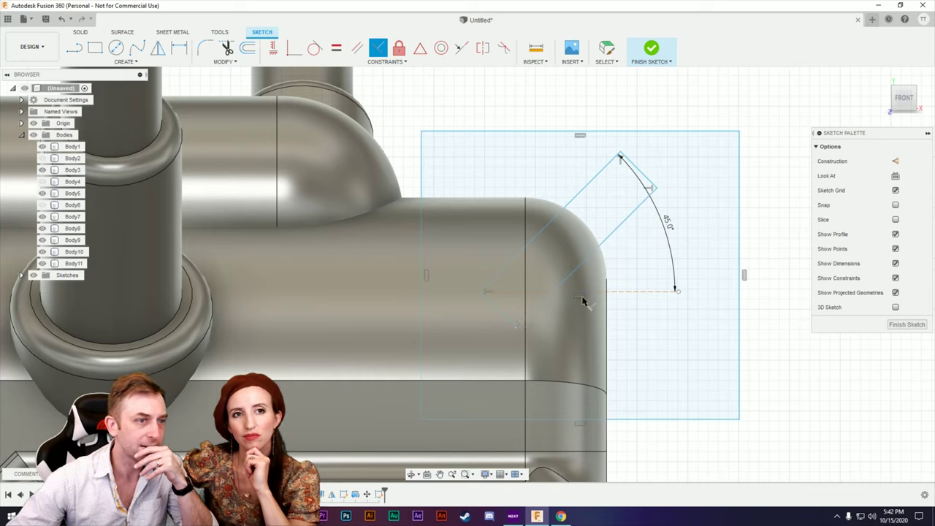
{"action": "left_click", "coordinate": [513, 323]}
{"action": "left_click", "coordinate": [546, 325]}
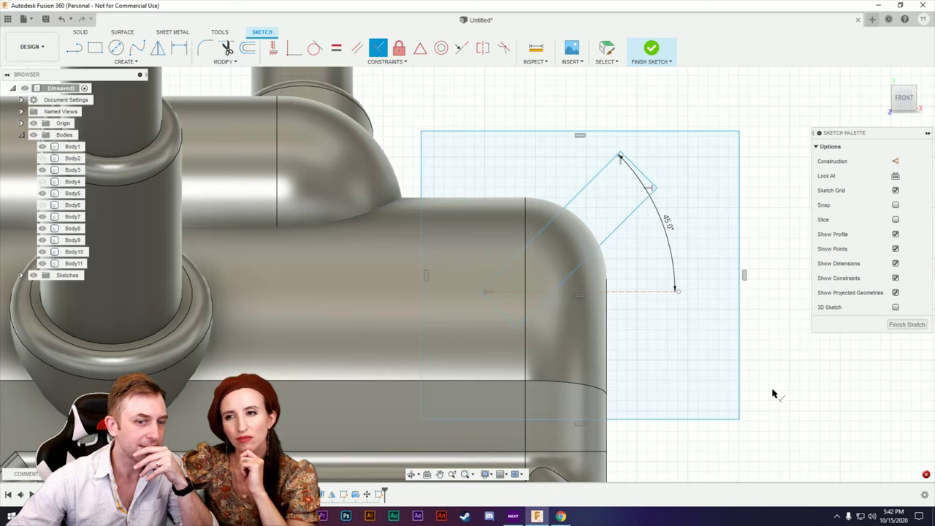
{"action": "left_click", "coordinate": [925, 475]}
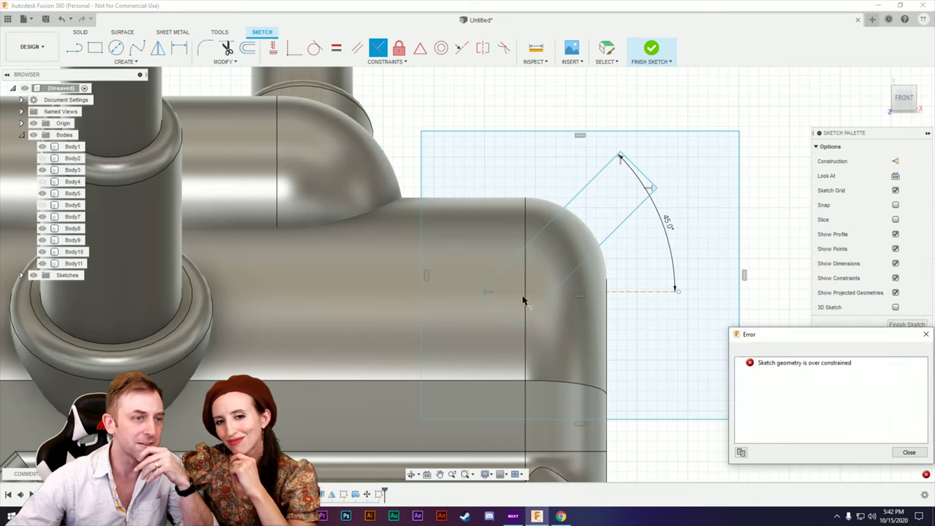
{"action": "left_click", "coordinate": [908, 452]}
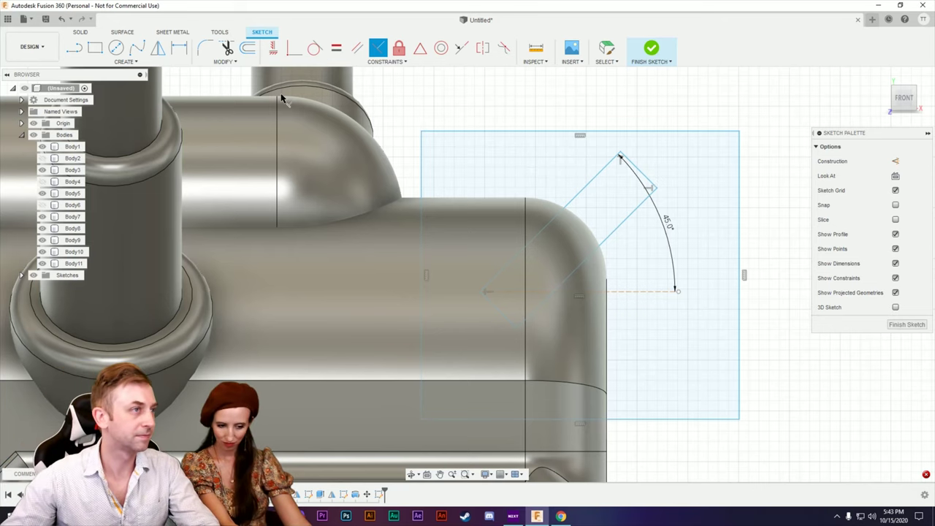
Dimension the distance between the strip's two long edges as 1 mm.
{"action": "left_click", "coordinate": [186, 53]}
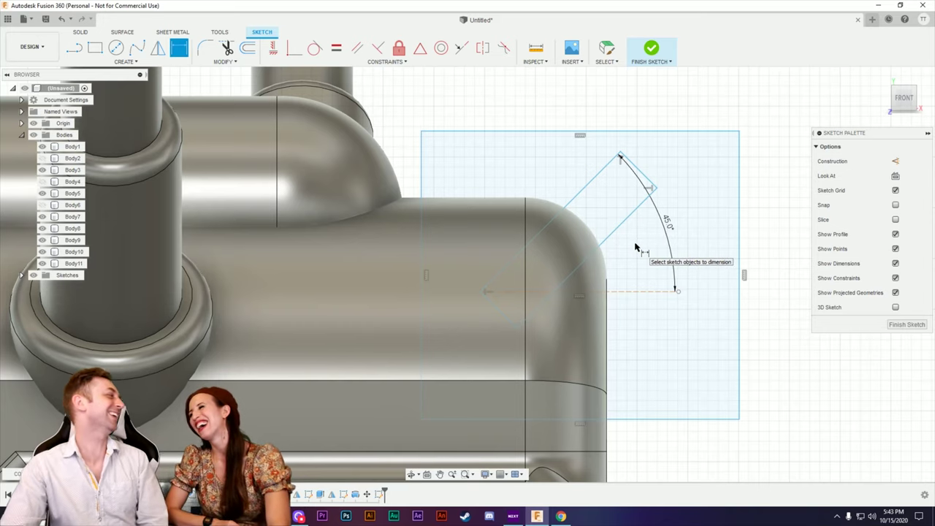
{"action": "left_click", "coordinate": [585, 194]}
{"action": "left_click", "coordinate": [619, 234]}
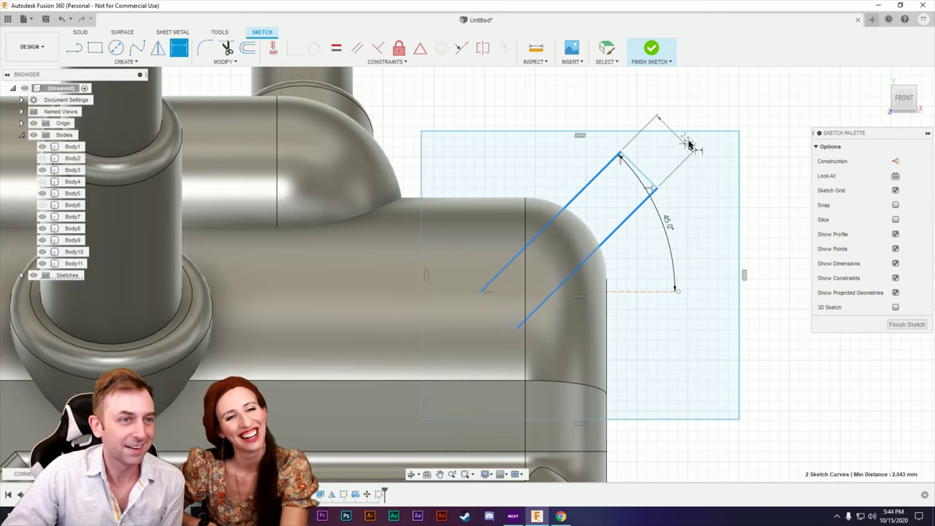
{"action": "left_click", "coordinate": [698, 111]}
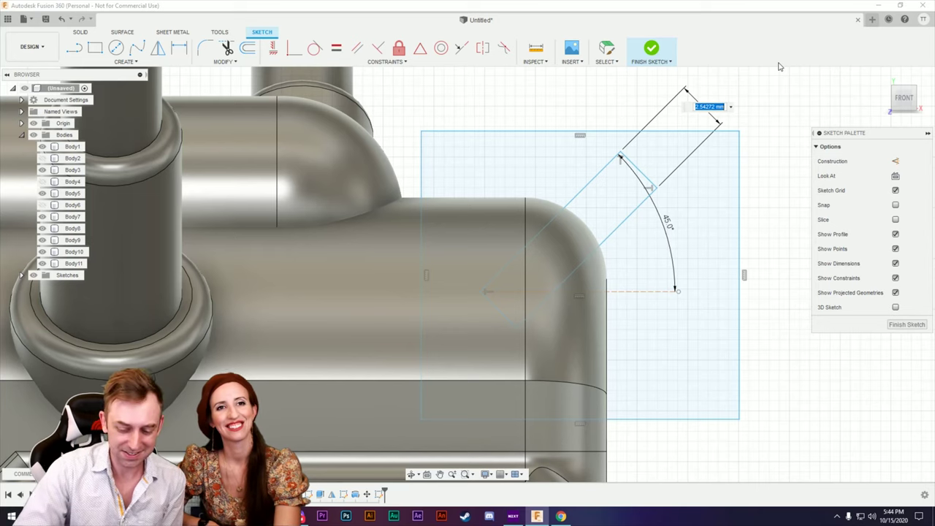
{"action": "type", "text": "1"}
{"action": "key", "text": "Return"}
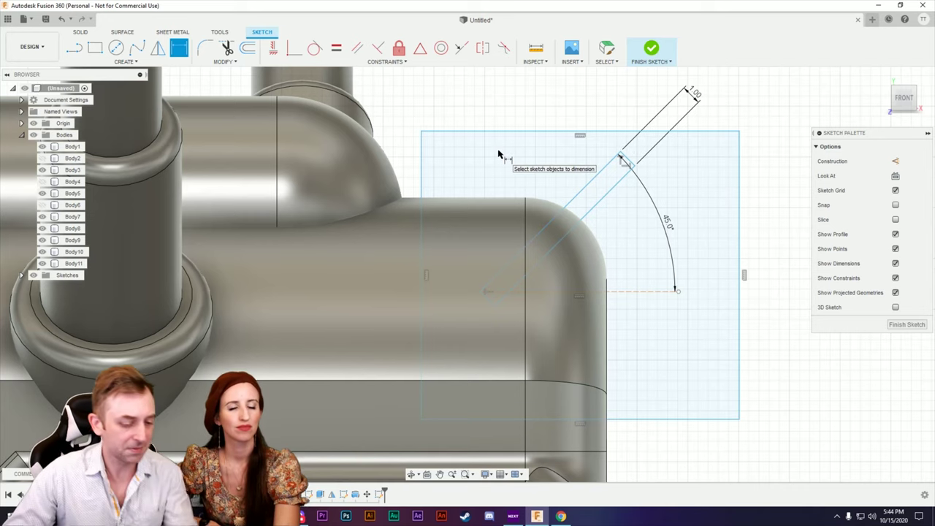
Project the curved end face of Body1 into the sketch.
{"action": "key", "text": "p"}
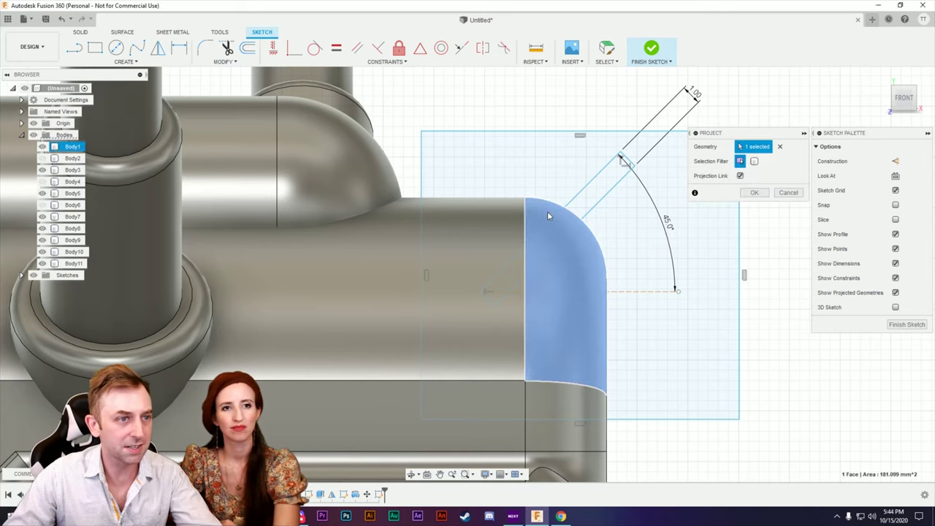
{"action": "left_click", "coordinate": [547, 211]}
{"action": "left_click", "coordinate": [754, 193]}
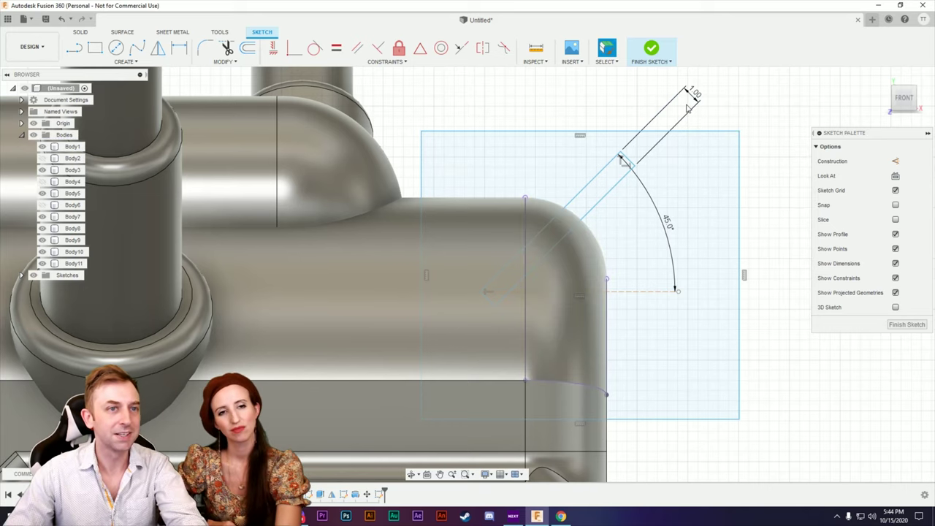
{"action": "left_click", "coordinate": [625, 160]}
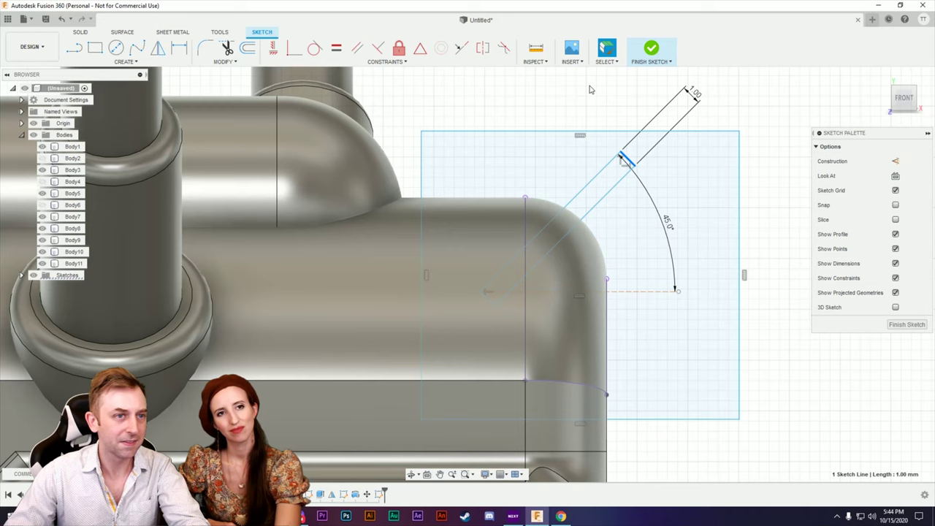
{"action": "left_click", "coordinate": [315, 47]}
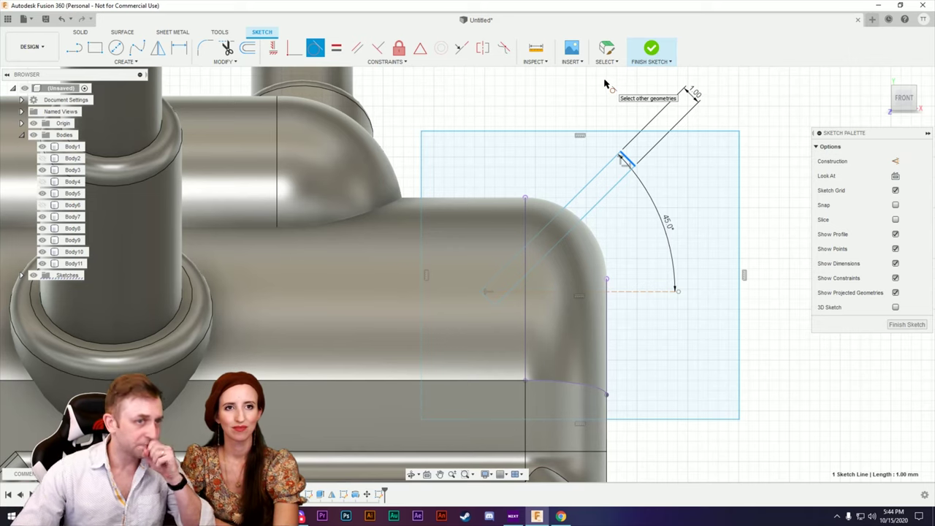
{"action": "left_click", "coordinate": [607, 48]}
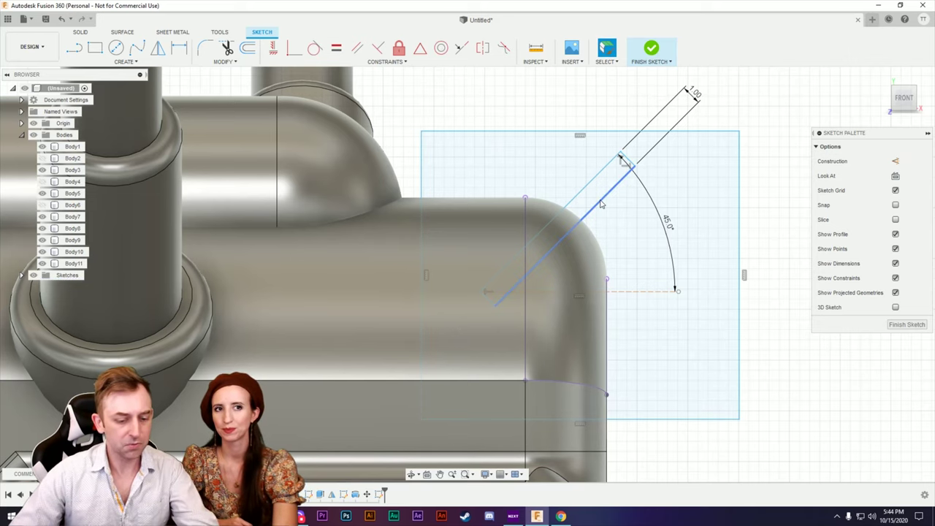
{"action": "key", "text": "p"}
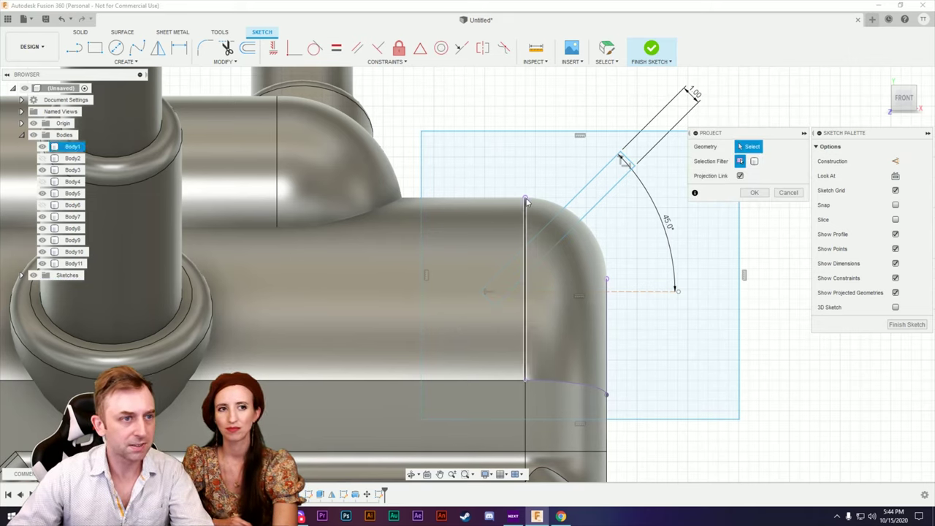
{"action": "left_click", "coordinate": [780, 192]}
Pull the strip's outer end in to the body's rounded corner and set the strip's length to 14 mm.
{"action": "left_click_drag", "start_coordinate": [629, 163], "coordinate": [576, 212]}
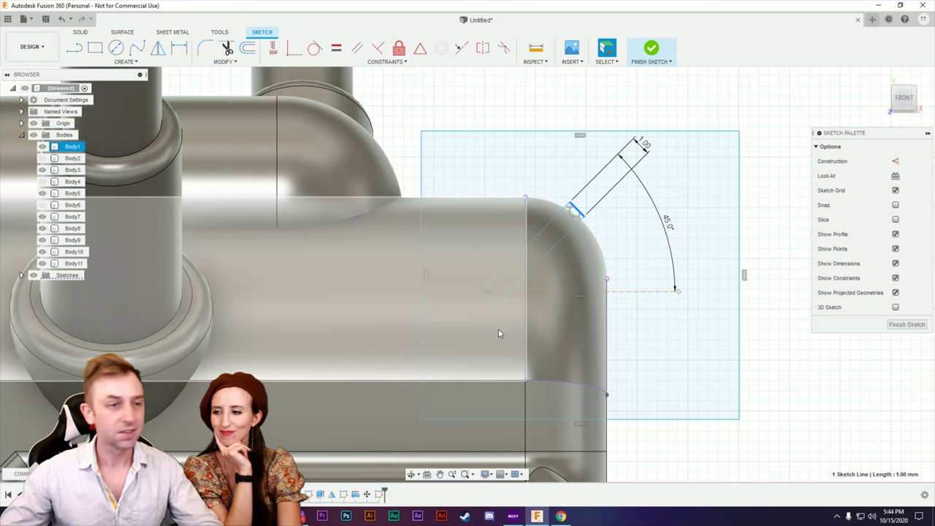
{"action": "key", "text": "d"}
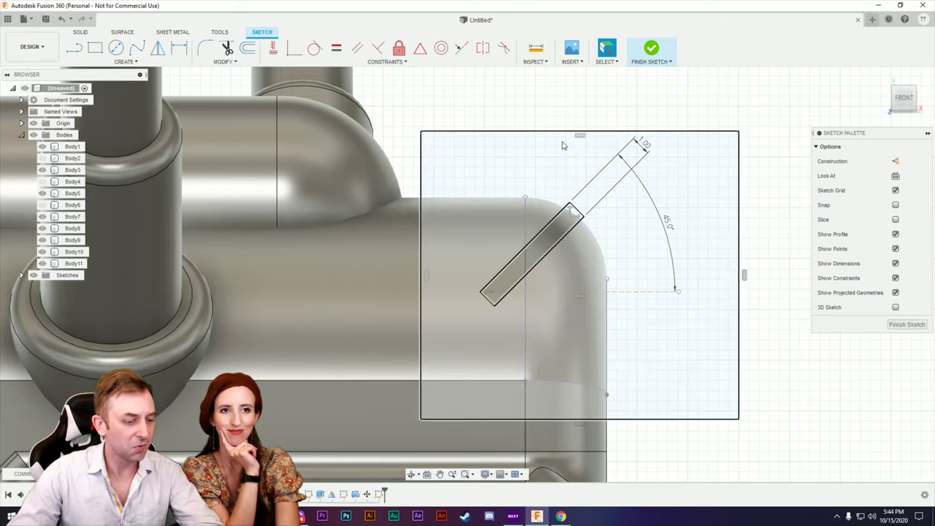
{"action": "left_click", "coordinate": [576, 211]}
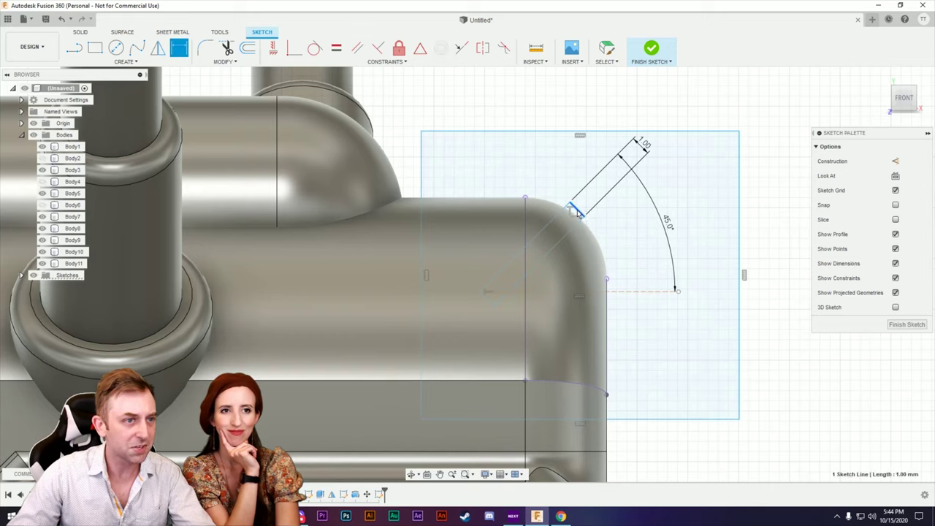
{"action": "left_click", "coordinate": [489, 294]}
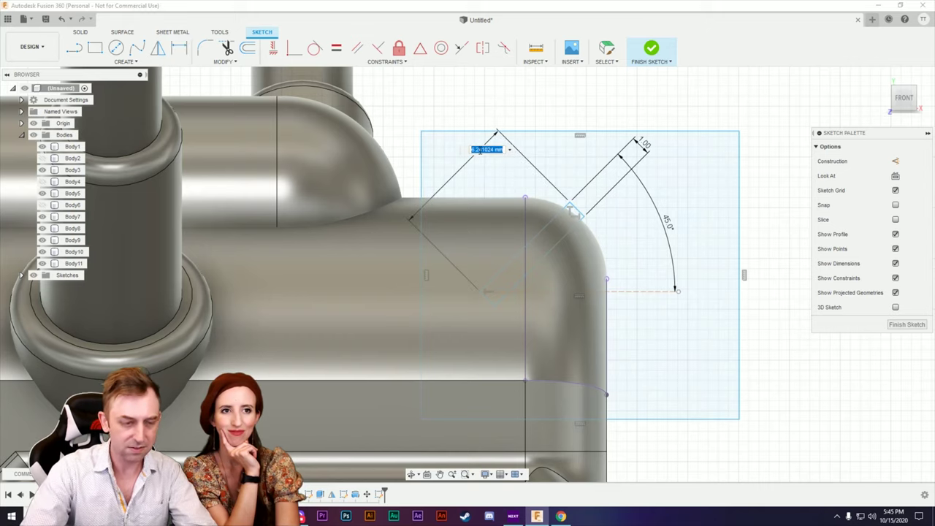
{"action": "type", "text": "14"}
{"action": "key", "text": "Return"}
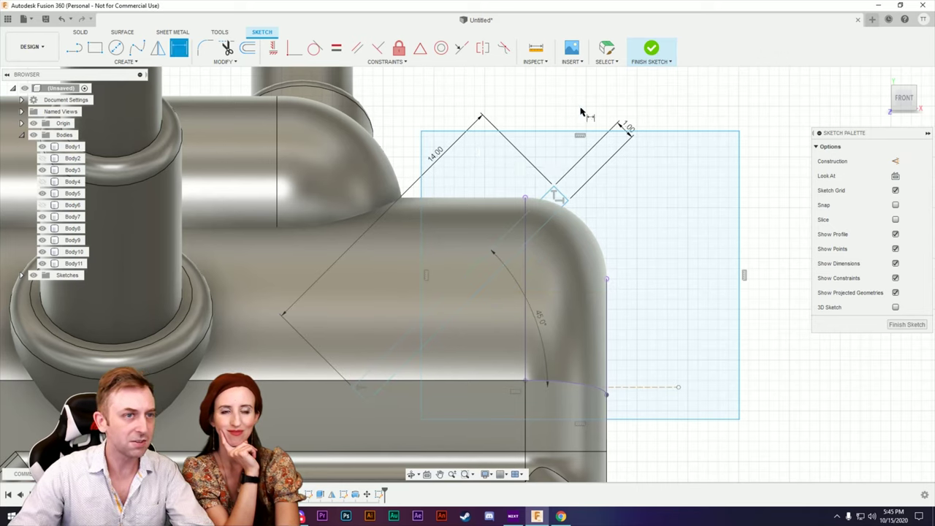
Reposition the diagonal strip so its outer end meets the outline of the body's rounded corner.
{"action": "key", "text": "Escape"}
{"action": "left_click_drag", "start_coordinate": [626, 130], "coordinate": [611, 151]}
{"action": "left_click_drag", "start_coordinate": [560, 193], "coordinate": [574, 252]}
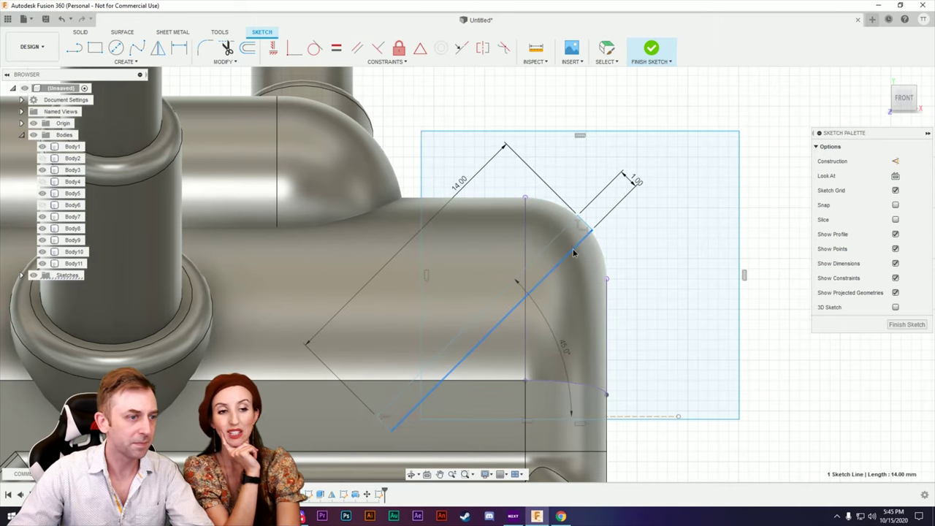
{"action": "scroll", "coordinate": [752, 269], "scroll_direction": "up", "scroll_amount": 2}
{"action": "scroll", "coordinate": [725, 292], "scroll_direction": "down", "scroll_amount": 4}
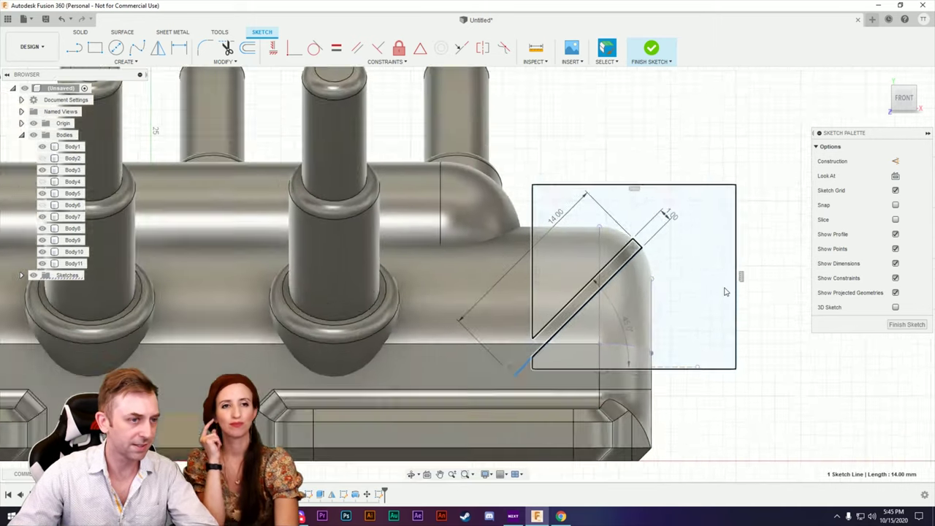
{"action": "scroll", "coordinate": [701, 303], "scroll_direction": "down", "scroll_amount": 2}
{"action": "scroll", "coordinate": [643, 281], "scroll_direction": "up", "scroll_amount": 5}
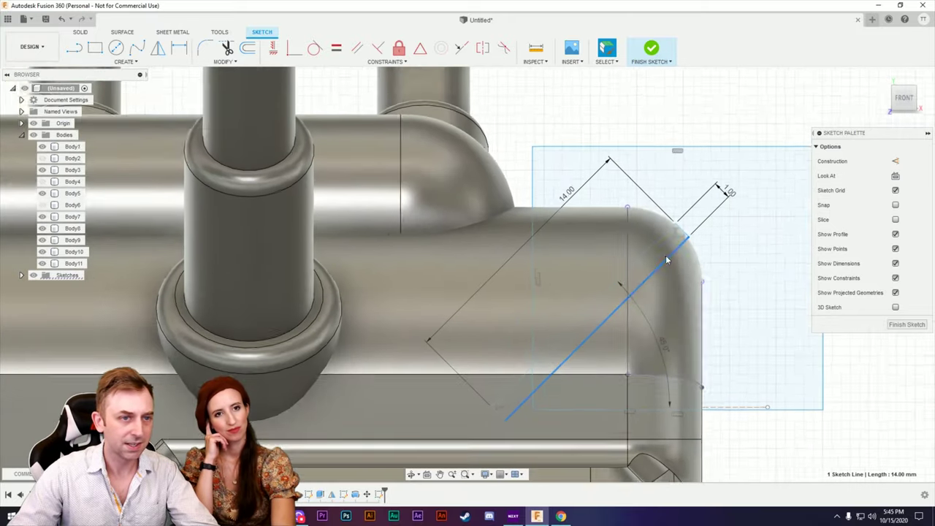
Finish the front-plane sketch containing the diagonal strip.
{"action": "scroll", "coordinate": [666, 259], "scroll_direction": "up", "scroll_amount": 1}
{"action": "left_click_drag", "start_coordinate": [661, 270], "coordinate": [656, 271]}
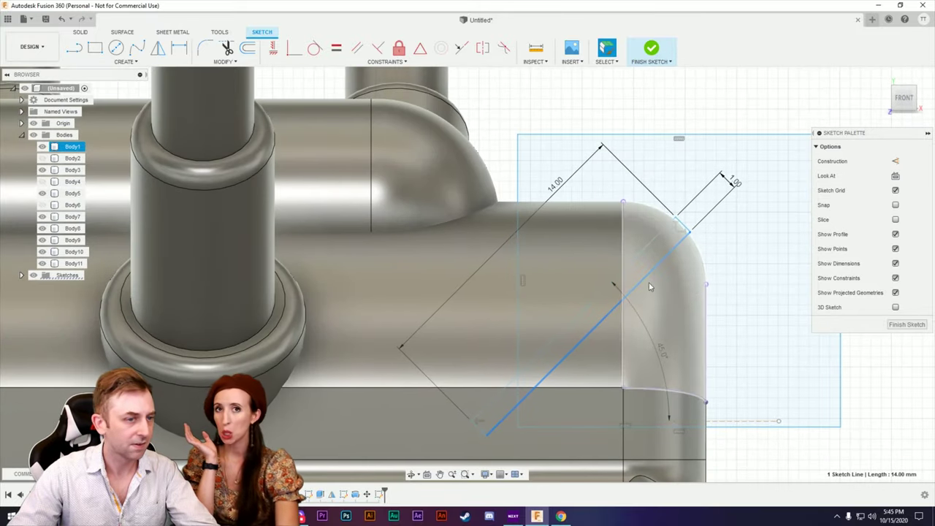
{"action": "left_click", "coordinate": [907, 324]}
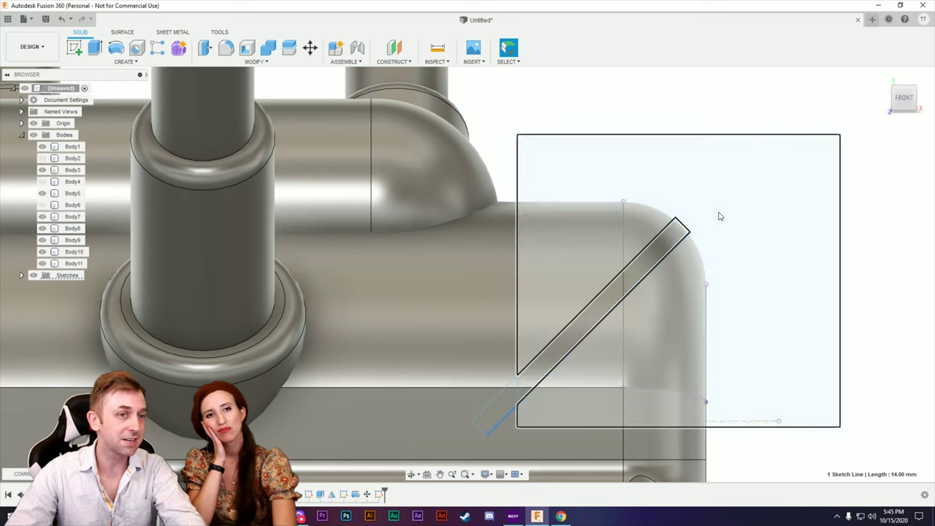
Extrude the diagonal strip's three regions as a symmetric 6 mm cut into the body's rounded corner.
{"action": "key", "text": "e"}
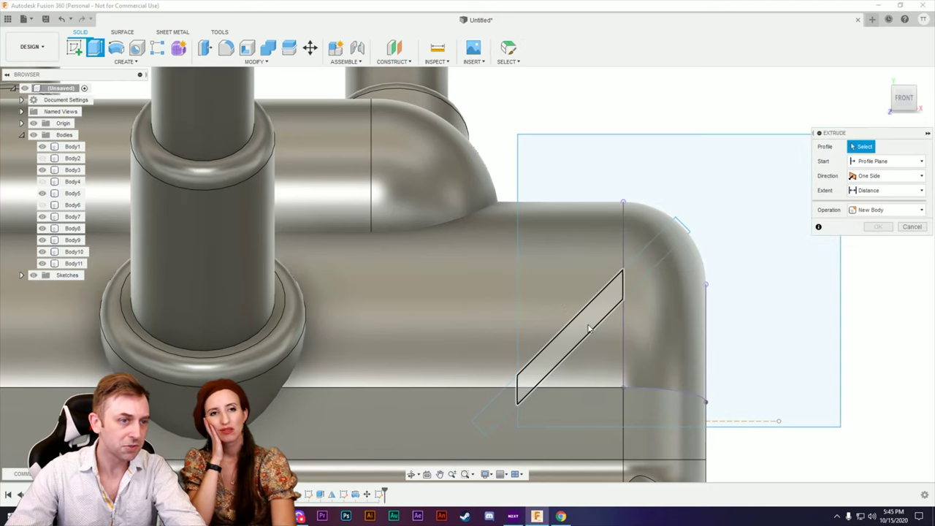
{"action": "left_click", "coordinate": [590, 330]}
{"action": "left_click", "coordinate": [650, 272]}
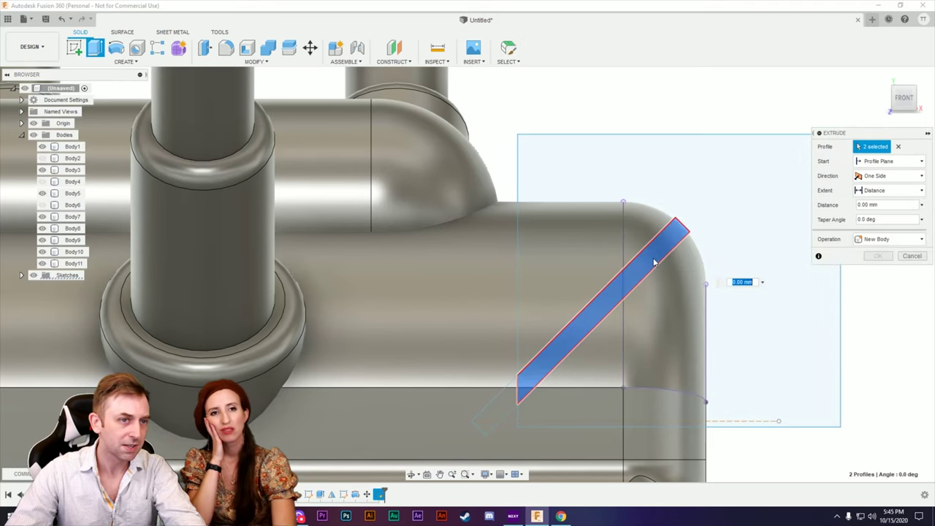
{"action": "left_click", "coordinate": [515, 385]}
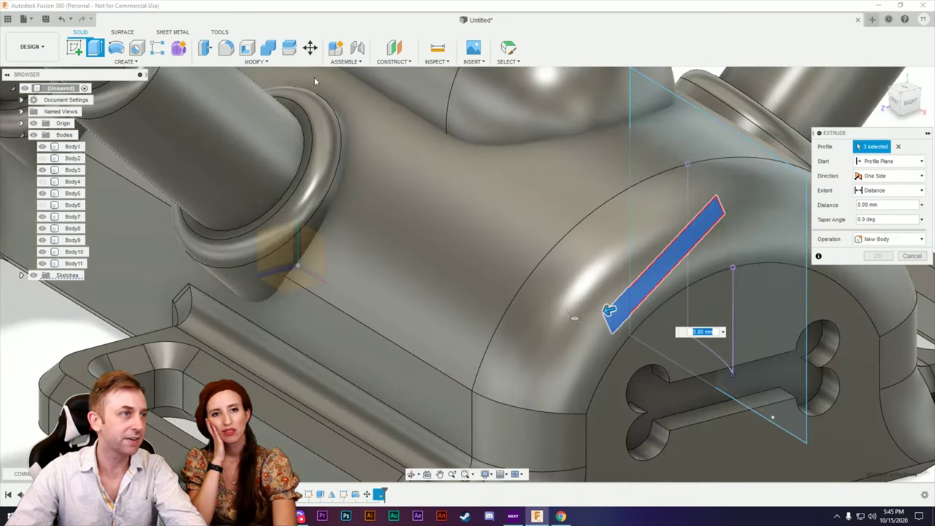
{"action": "left_click", "coordinate": [908, 176]}
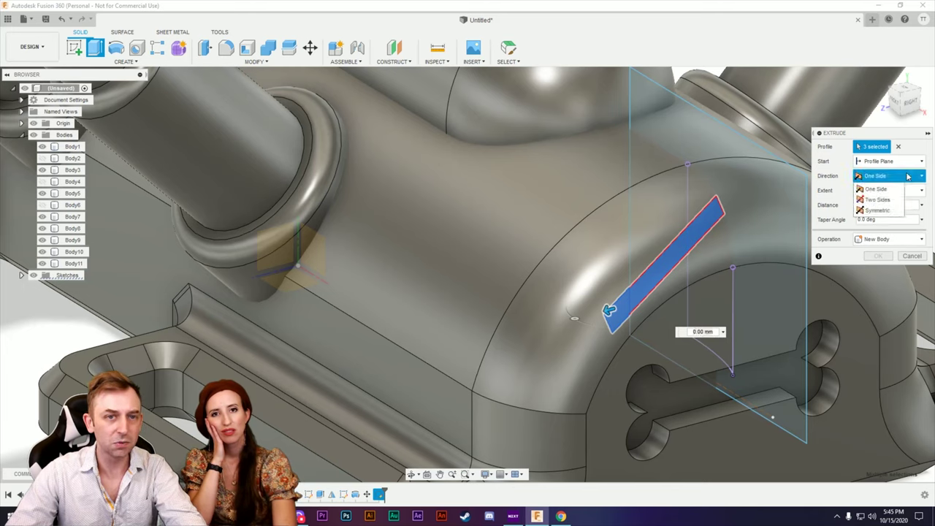
{"action": "left_click", "coordinate": [884, 213]}
{"action": "left_click_drag", "start_coordinate": [605, 312], "coordinate": [502, 329]}
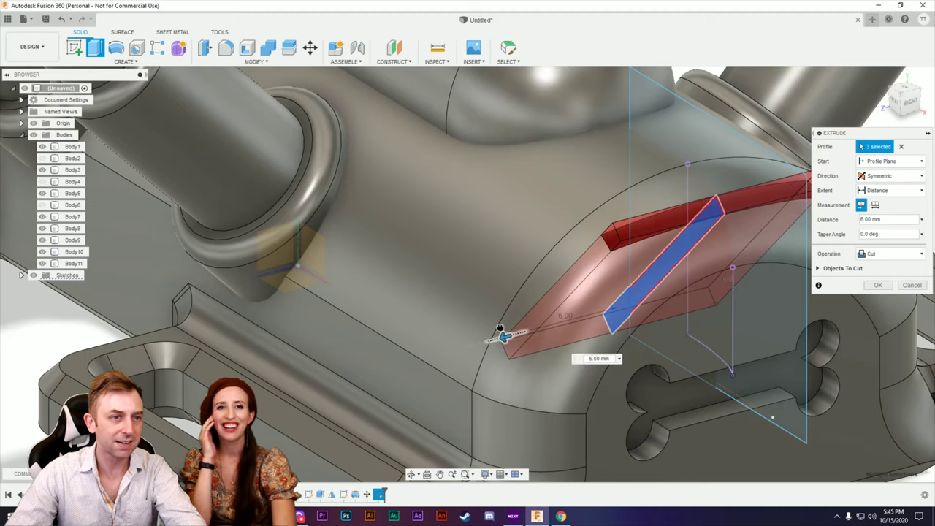
{"action": "middle_click_drag", "start_coordinate": [583, 315], "coordinate": [684, 356], "text": "shift"}
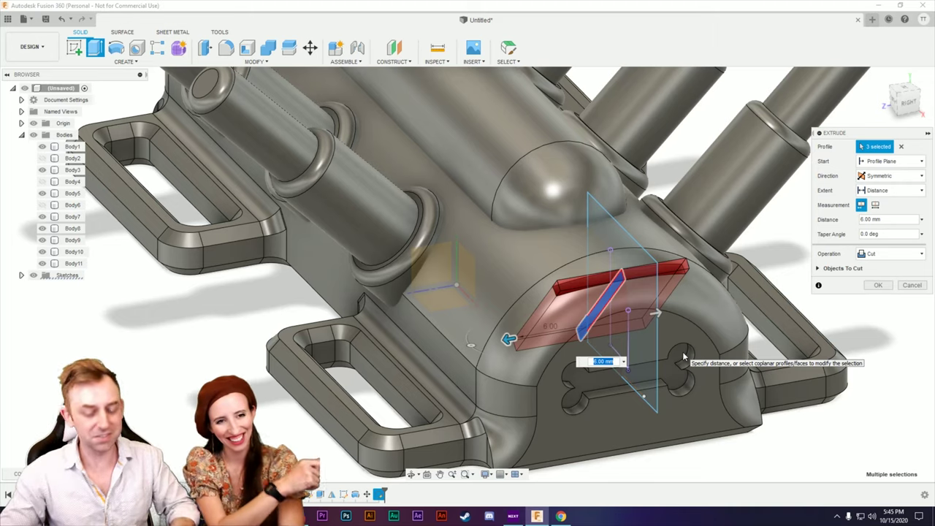
{"action": "key", "text": "Return"}
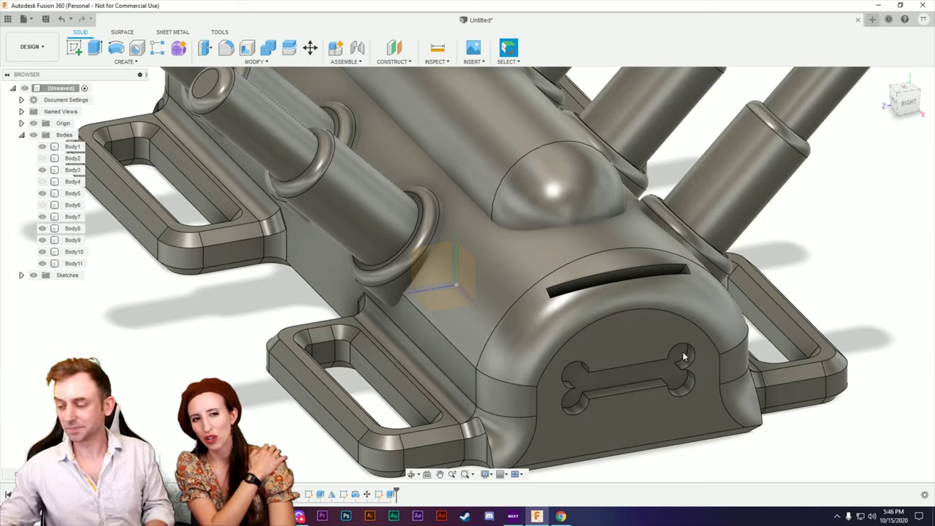
{"action": "left_click", "coordinate": [684, 357]}
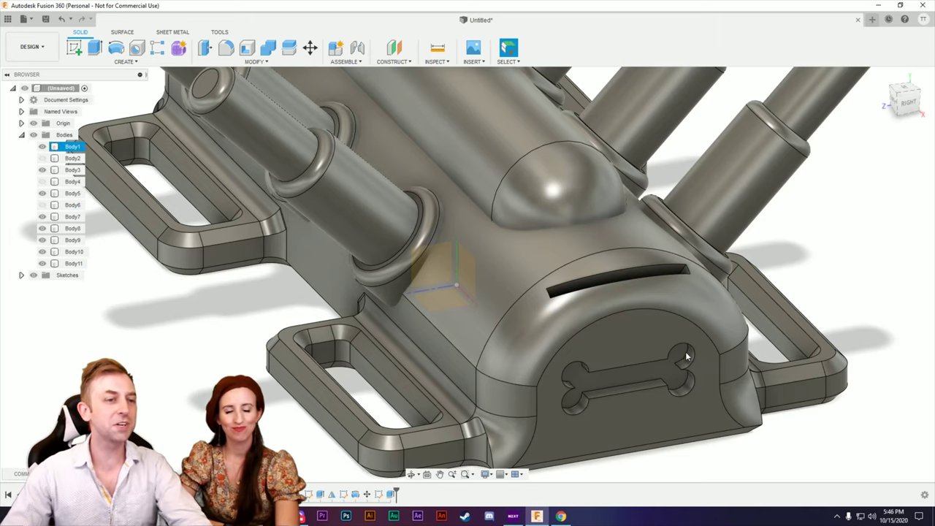
Examine the pegged body and its new corner slot from the front and side.
{"action": "scroll", "coordinate": [525, 314], "scroll_direction": "up", "scroll_amount": 2}
{"action": "scroll", "coordinate": [526, 312], "scroll_direction": "down", "scroll_amount": 3}
{"action": "middle_click_drag", "start_coordinate": [529, 310], "coordinate": [694, 364], "text": "shift"}
{"action": "scroll", "coordinate": [557, 308], "scroll_direction": "down", "scroll_amount": 6}
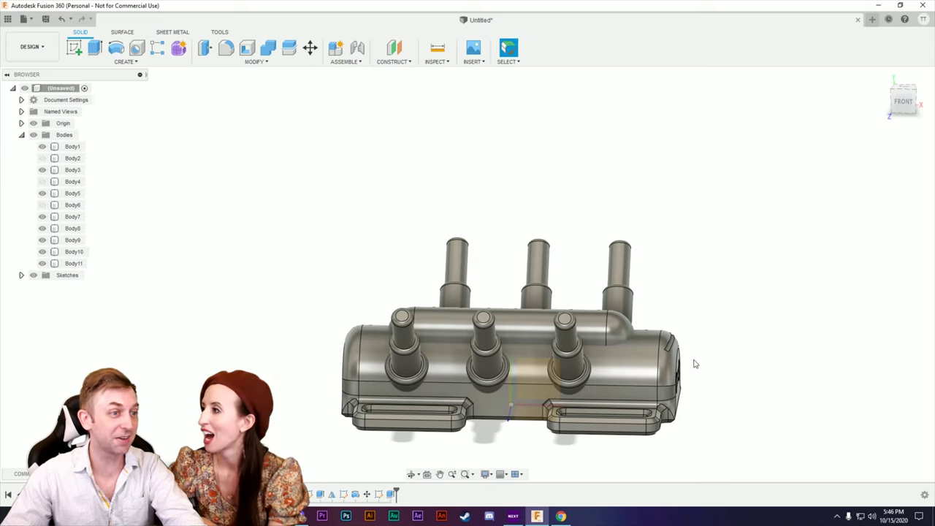
{"action": "middle_click_drag", "start_coordinate": [751, 358], "coordinate": [714, 357], "text": "shift"}
{"action": "middle_click_drag", "start_coordinate": [670, 435], "coordinate": [593, 344], "text": "shift"}
{"action": "scroll", "coordinate": [602, 380], "scroll_direction": "up", "scroll_amount": 3}
{"action": "key", "text": "Escape"}
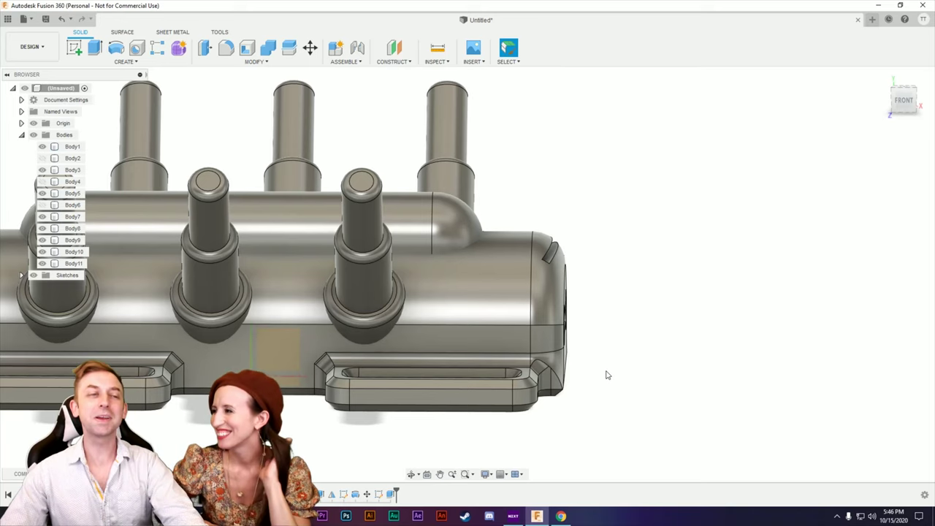
{"action": "scroll", "coordinate": [616, 376], "scroll_direction": "up", "scroll_amount": 2}
{"action": "scroll", "coordinate": [612, 366], "scroll_direction": "down", "scroll_amount": 5}
{"action": "middle_click_drag", "start_coordinate": [389, 410], "coordinate": [377, 352]}
{"action": "middle_click_drag", "start_coordinate": [619, 371], "coordinate": [480, 346]}
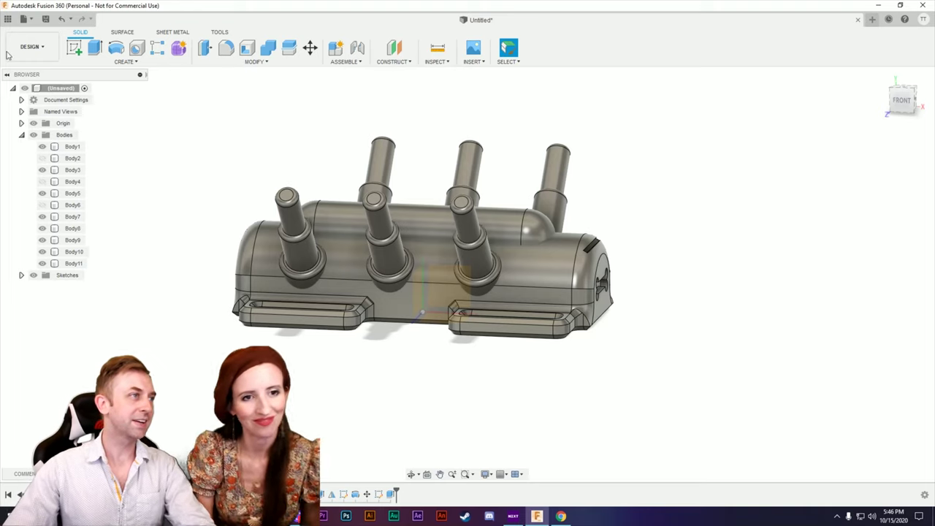
Start saving the design and create a folder called Sci Fi Props in My First Project.
{"action": "left_click", "coordinate": [45, 18]}
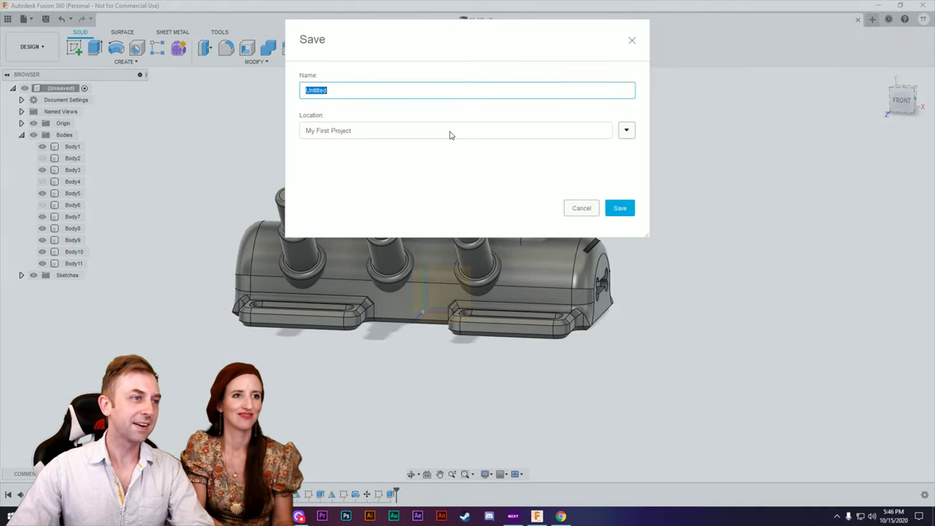
{"action": "left_click", "coordinate": [626, 131]}
{"action": "left_click", "coordinate": [382, 386]}
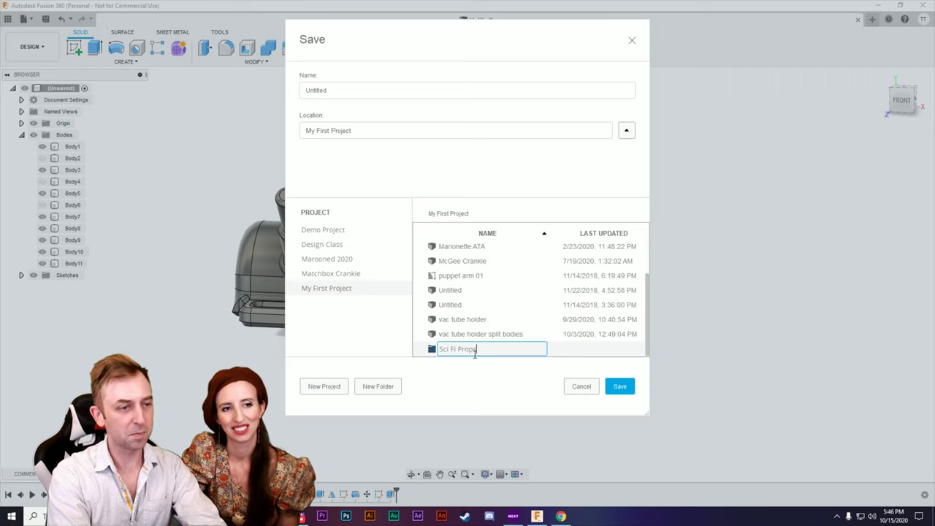
{"action": "key", "text": "Return"}
Name the design Sutre-Self and save it.
{"action": "left_click", "coordinate": [376, 91]}
{"action": "double_click", "coordinate": [376, 91]}
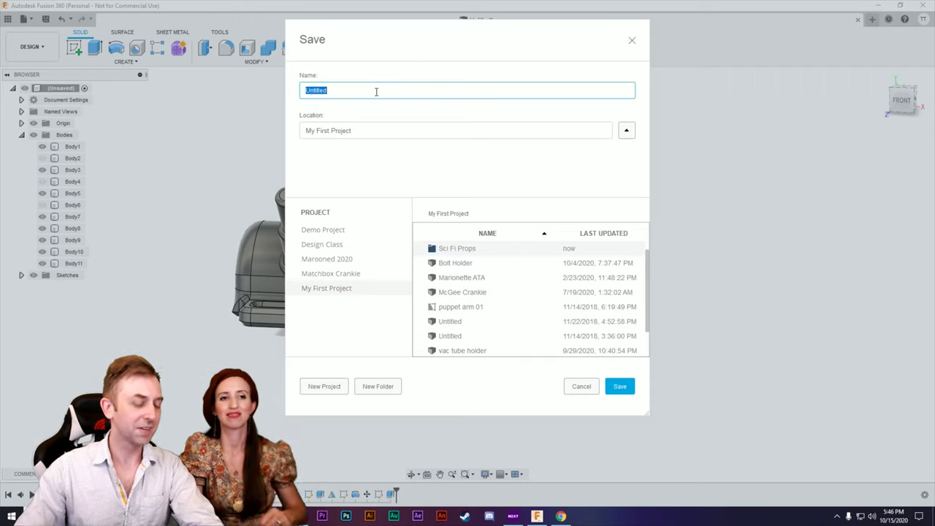
{"action": "type", "text": "S"}
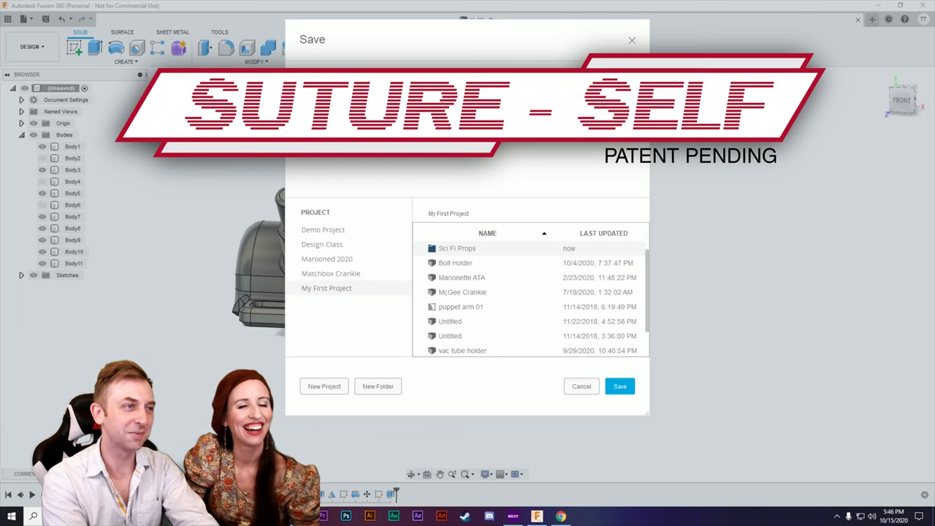
{"action": "key", "text": "Return"}
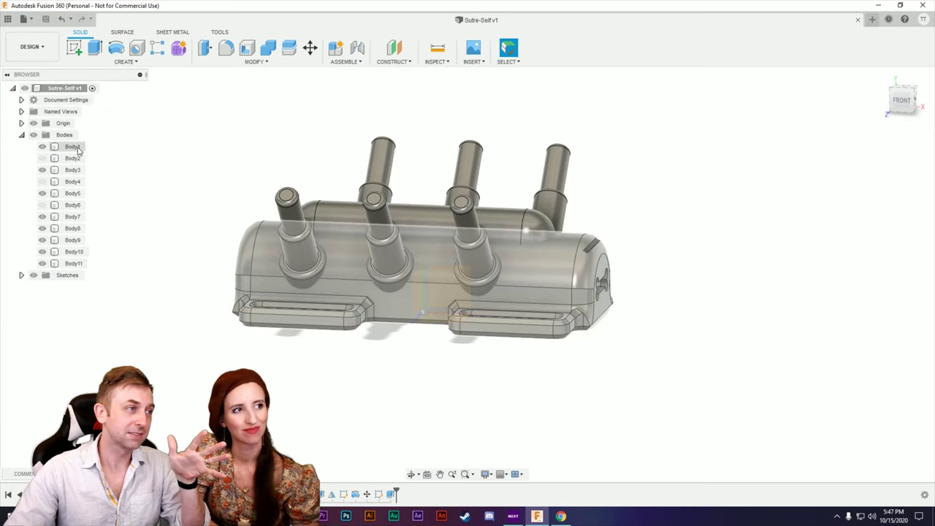
{"action": "left_click", "coordinate": [72, 147]}
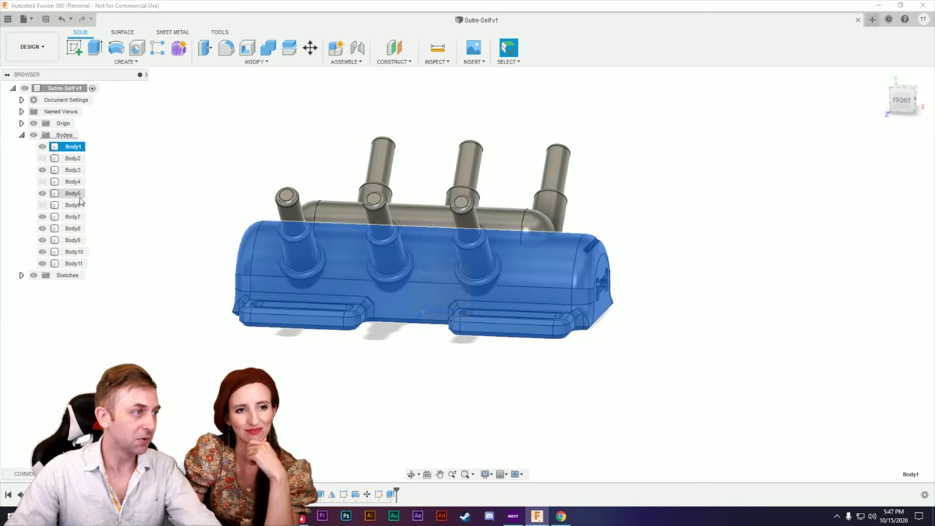
{"action": "left_click", "coordinate": [282, 116]}
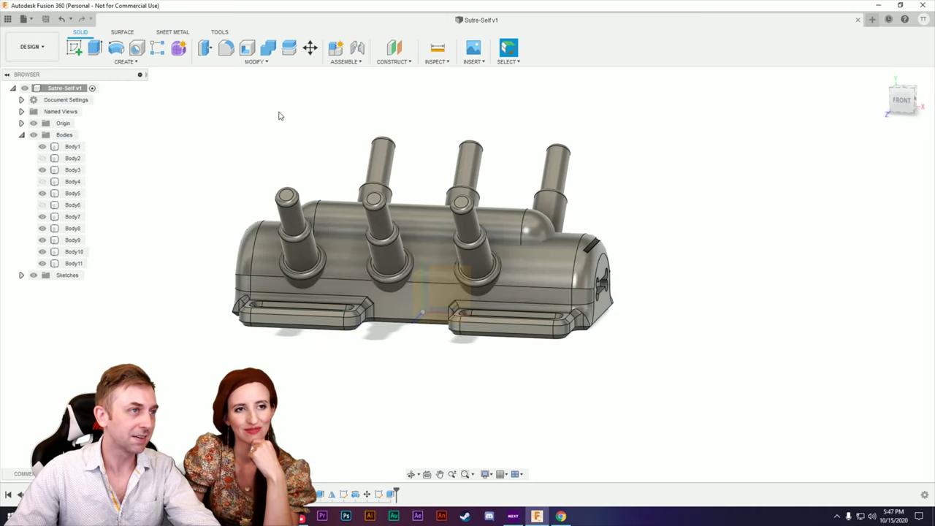
{"action": "left_click", "coordinate": [273, 54]}
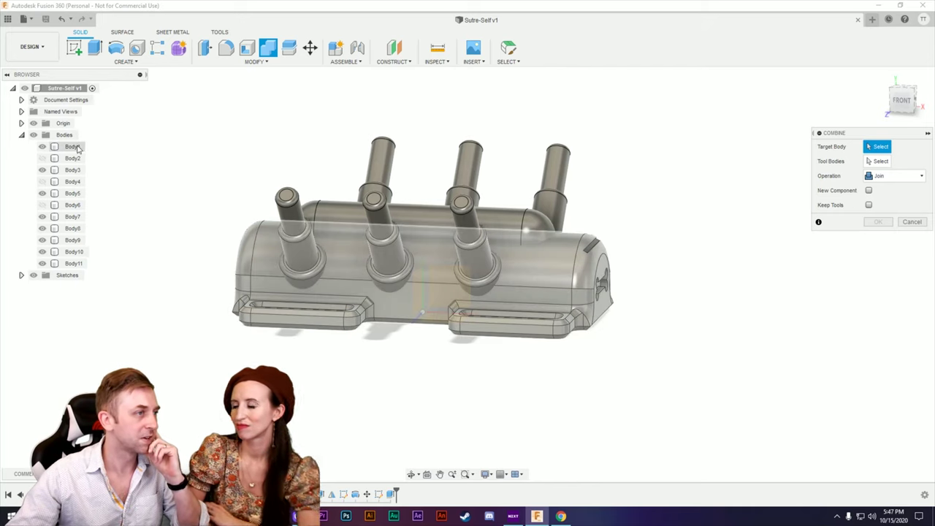
{"action": "left_click", "coordinate": [73, 146]}
{"action": "left_click", "coordinate": [73, 170]}
{"action": "left_click", "coordinate": [73, 193]}
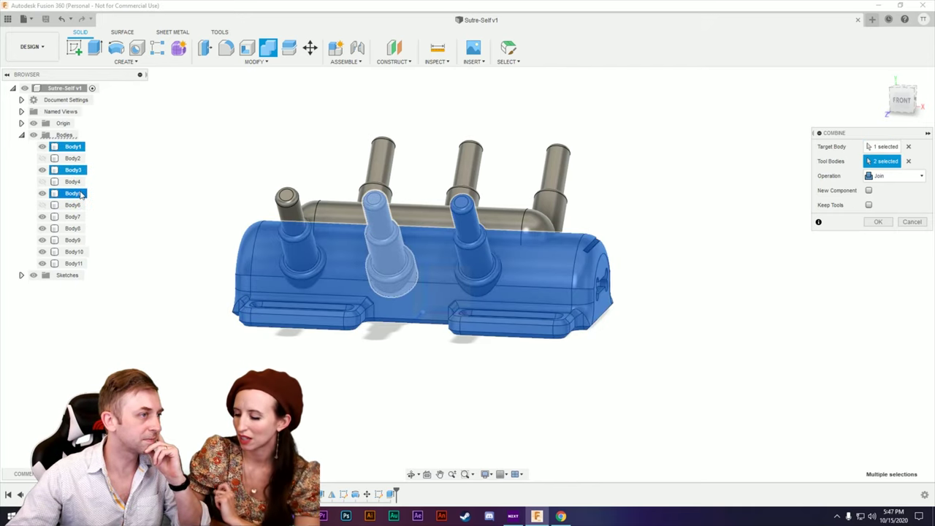
{"action": "left_click", "coordinate": [912, 222]}
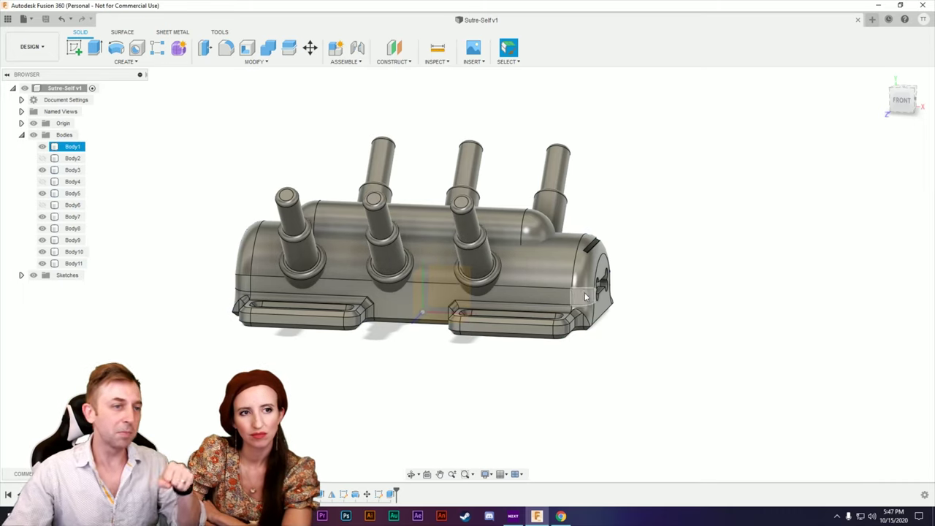
{"action": "left_click", "coordinate": [73, 147], "text": "ctrl"}
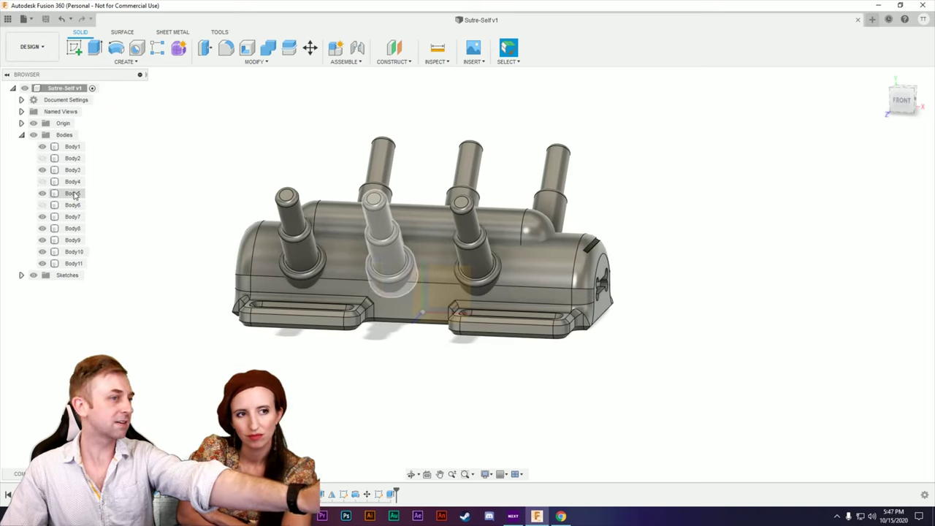
{"action": "middle_click_drag", "start_coordinate": [679, 398], "coordinate": [642, 384], "text": "shift"}
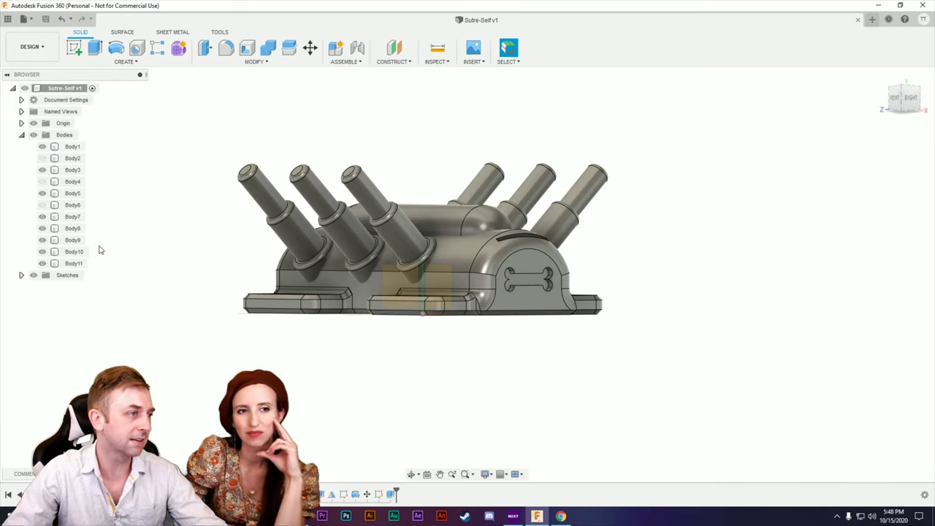
{"action": "left_click", "coordinate": [74, 149]}
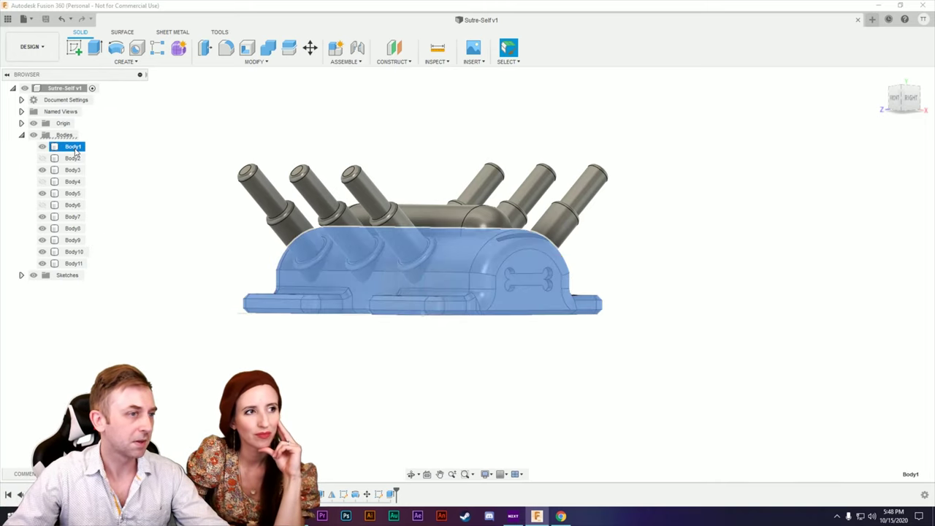
{"action": "left_click", "coordinate": [219, 133]}
Combine Body3, Body5 and Body7 through Body11 with target Body1 using Join, creating a new component.
{"action": "left_click", "coordinate": [268, 48]}
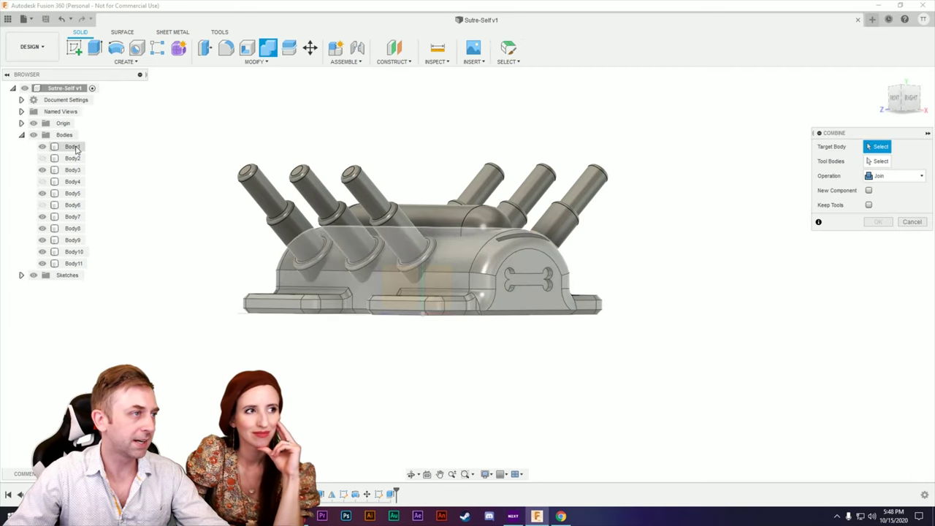
{"action": "left_click", "coordinate": [73, 148]}
{"action": "left_click", "coordinate": [73, 170]}
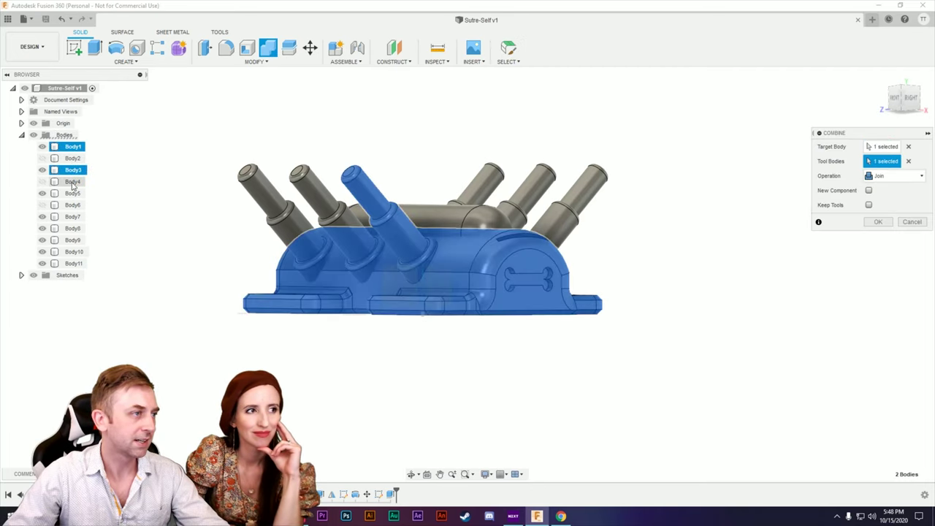
{"action": "left_click", "coordinate": [73, 193]}
{"action": "left_click", "coordinate": [72, 217]}
{"action": "left_click", "coordinate": [72, 229]}
{"action": "left_click", "coordinate": [72, 240]}
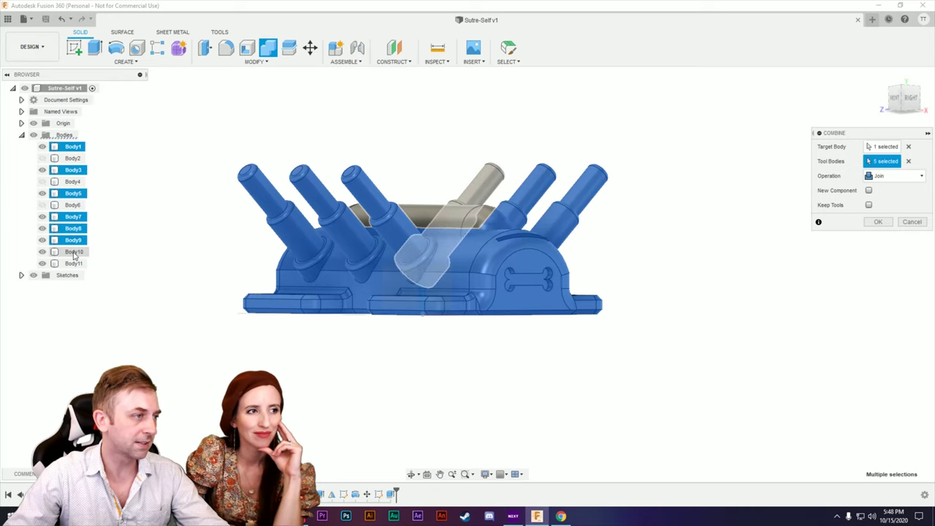
{"action": "left_click", "coordinate": [74, 252]}
{"action": "left_click", "coordinate": [74, 264]}
{"action": "middle_click_drag", "start_coordinate": [219, 261], "coordinate": [431, 272], "text": "shift"}
{"action": "middle_click_drag", "start_coordinate": [475, 225], "coordinate": [533, 272], "text": "shift"}
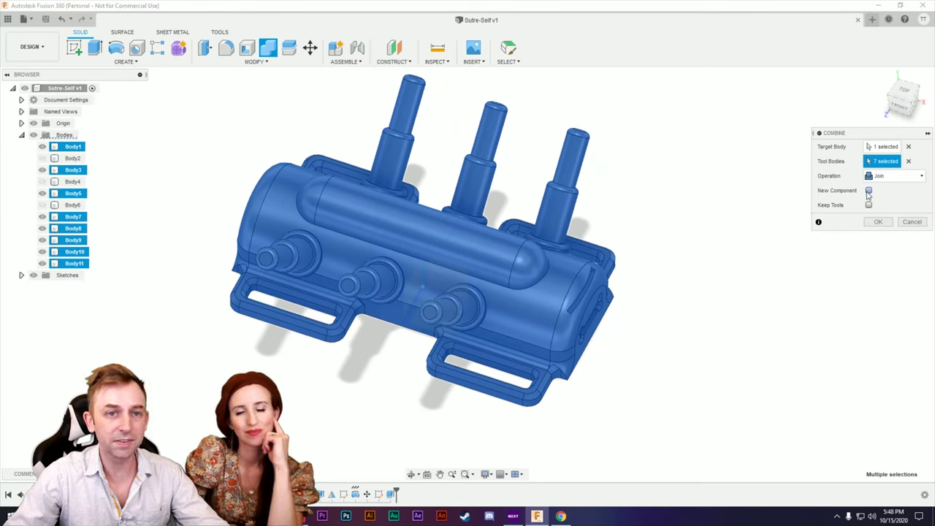
{"action": "left_click", "coordinate": [868, 191]}
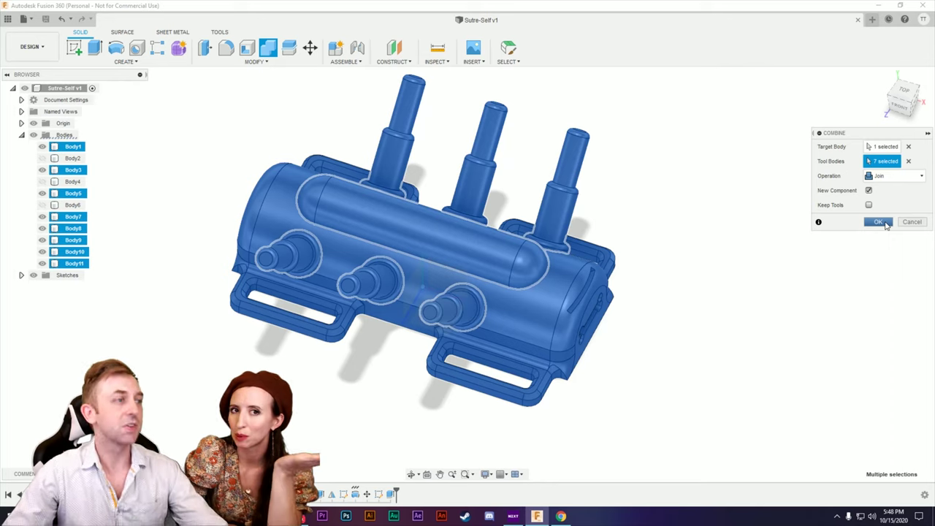
{"action": "left_click", "coordinate": [879, 222]}
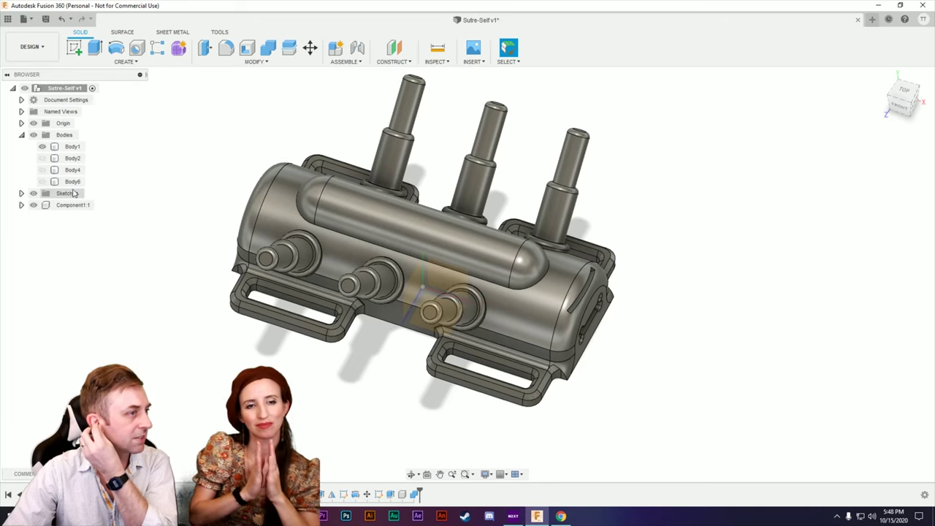
Hide the top-level Bodies folder and inspect the joined component.
{"action": "left_click", "coordinate": [22, 205]}
{"action": "left_click", "coordinate": [21, 205]}
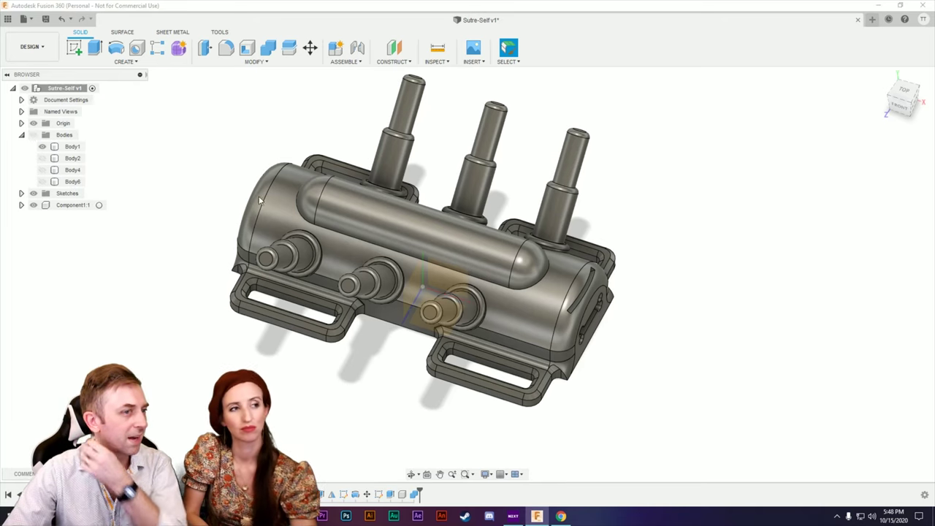
{"action": "scroll", "coordinate": [742, 391], "scroll_direction": "up", "scroll_amount": 2}
{"action": "scroll", "coordinate": [742, 392], "scroll_direction": "down", "scroll_amount": 3}
{"action": "middle_click_drag", "start_coordinate": [729, 388], "coordinate": [687, 371], "text": "shift"}
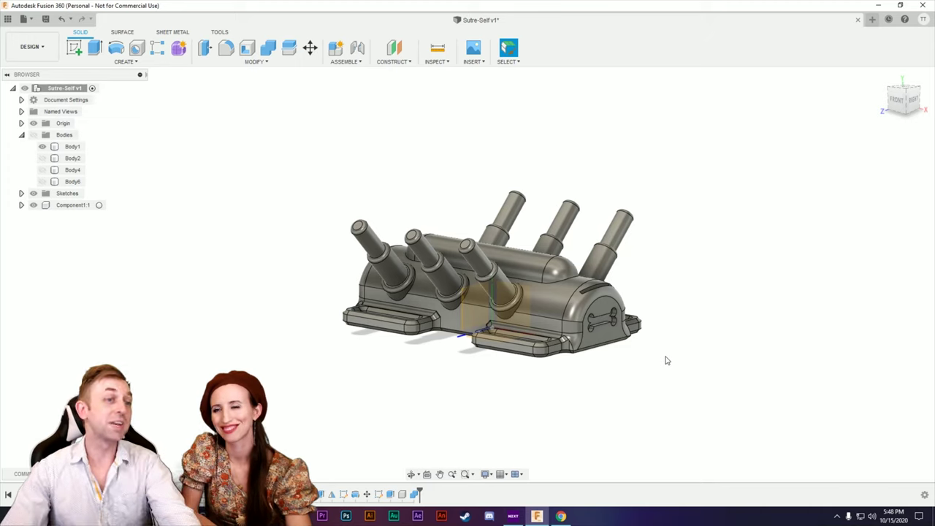
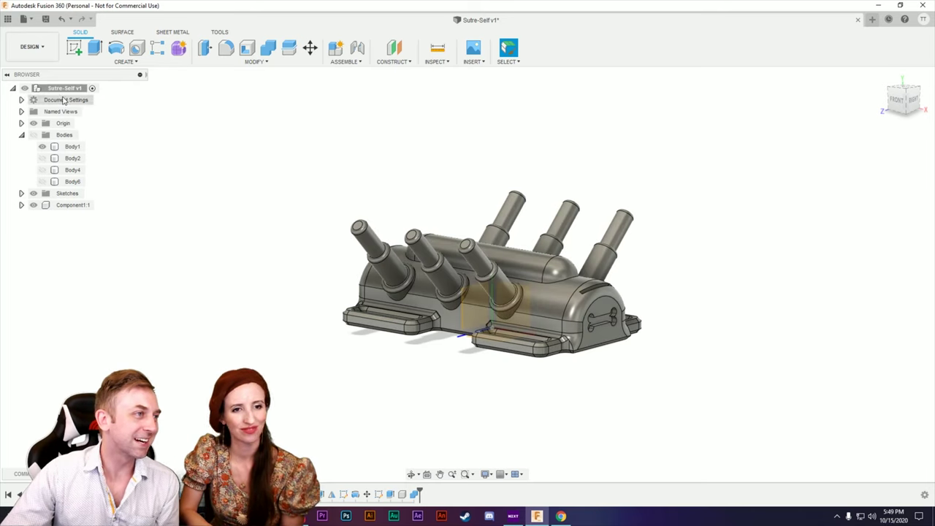
Export the whole Sutre-Self design as a binary, medium-refinement STL in one file and send it to Cura.
{"action": "right_click", "coordinate": [64, 90]}
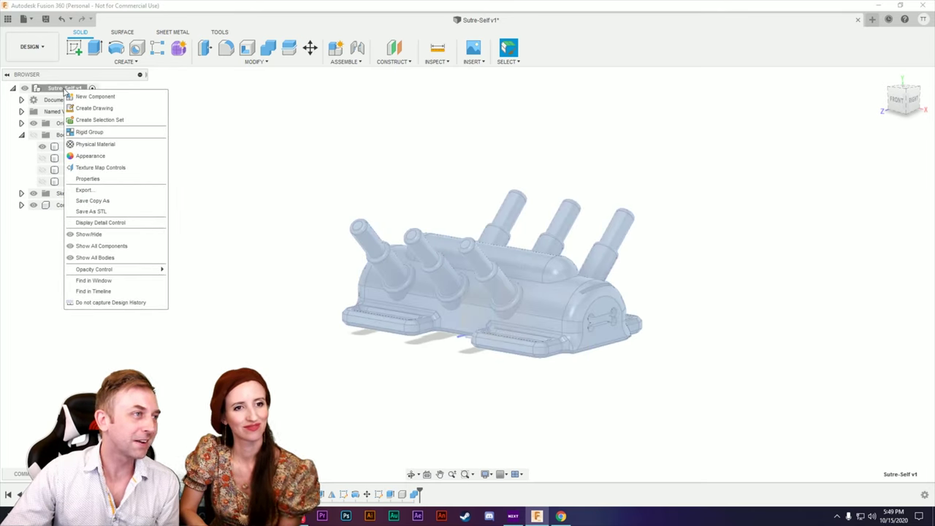
{"action": "left_click", "coordinate": [91, 211]}
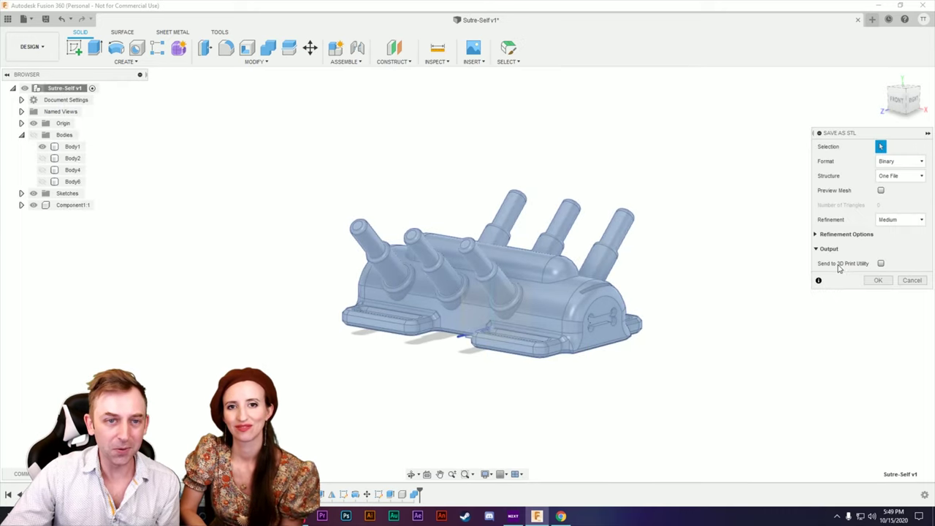
{"action": "left_click", "coordinate": [881, 264]}
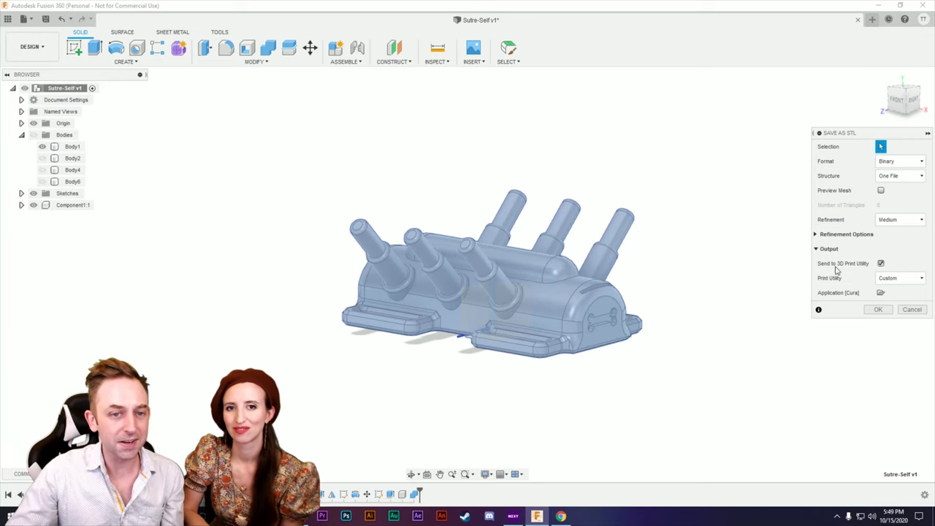
{"action": "left_click", "coordinate": [879, 310]}
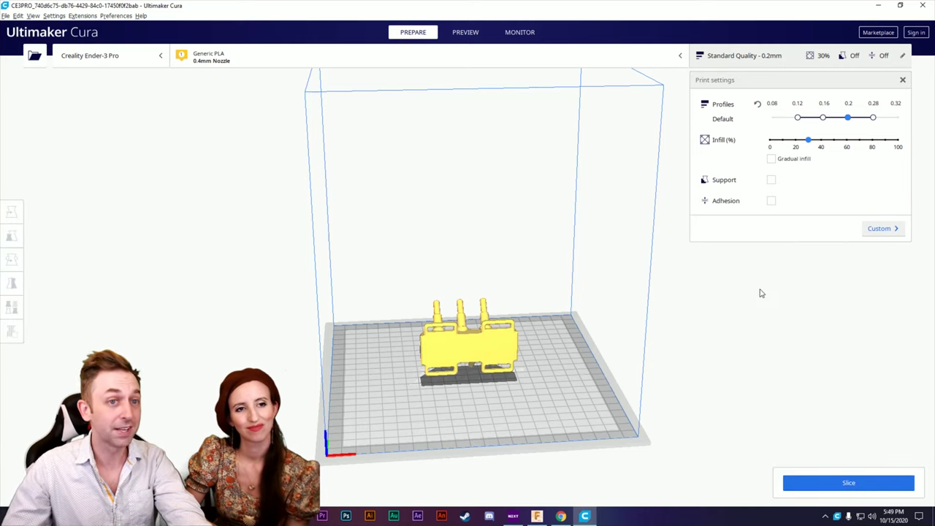
Rotate the imported model on the build plate so that its flat base faces down.
{"action": "middle_click_drag", "start_coordinate": [298, 363], "coordinate": [327, 339]}
{"action": "mouse_move", "coordinate": [328, 344]}
{"action": "right_mouse_down"}
{"action": "mouse_move", "coordinate": [238, 288]}
{"action": "mouse_move", "coordinate": [259, 303]}
{"action": "mouse_move", "coordinate": [403, 316]}
{"action": "mouse_move", "coordinate": [424, 272]}
{"action": "mouse_move", "coordinate": [527, 263]}
{"action": "mouse_move", "coordinate": [488, 332]}
{"action": "right_mouse_up"}
{"action": "scroll", "coordinate": [488, 333], "scroll_direction": "up", "scroll_amount": 5}
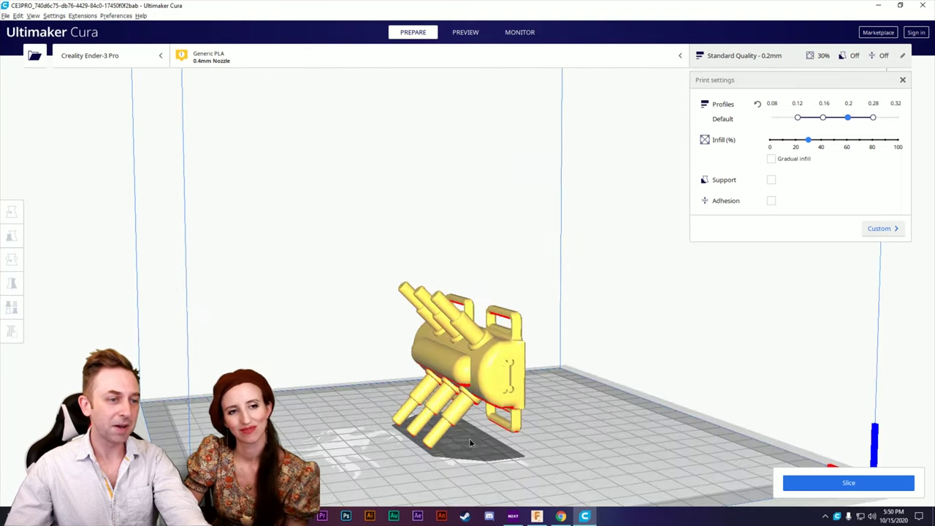
{"action": "right_click_drag", "start_coordinate": [504, 357], "coordinate": [465, 359]}
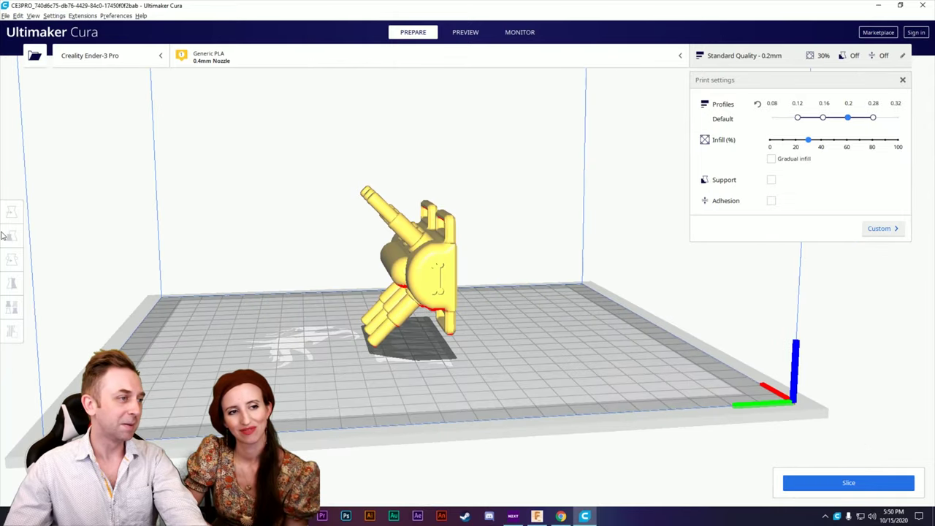
{"action": "left_click", "coordinate": [442, 281]}
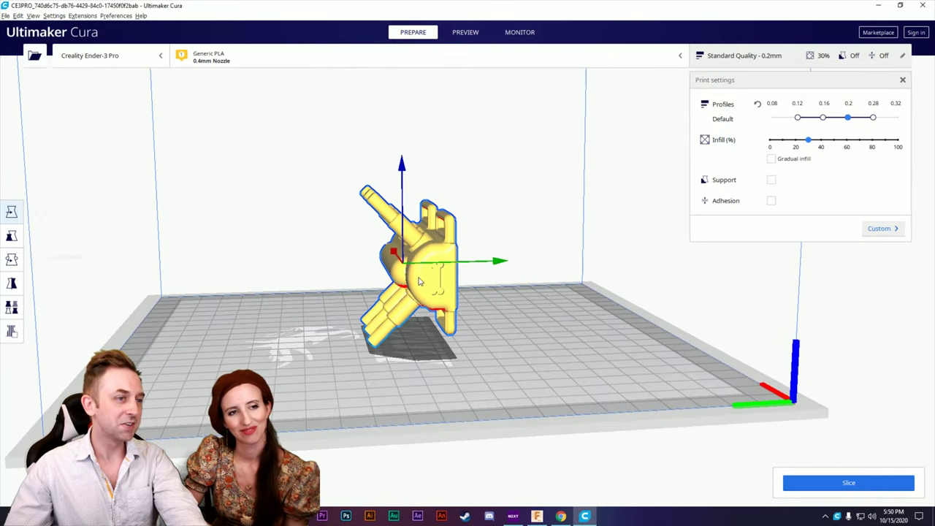
{"action": "left_click", "coordinate": [11, 259]}
{"action": "left_click_drag", "start_coordinate": [417, 183], "coordinate": [494, 296]}
Move the model along the build plate's Y axis to about 48.7 mm.
{"action": "right_click_drag", "start_coordinate": [494, 295], "coordinate": [665, 339]}
{"action": "left_click", "coordinate": [11, 212]}
{"action": "left_click_drag", "start_coordinate": [422, 272], "coordinate": [288, 272]}
Examine the model's underside, pegs and bone-shaped end recess for overhangs that would need support.
{"action": "right_click_drag", "start_coordinate": [288, 272], "coordinate": [437, 235]}
{"action": "scroll", "coordinate": [437, 234], "scroll_direction": "up", "scroll_amount": 5}
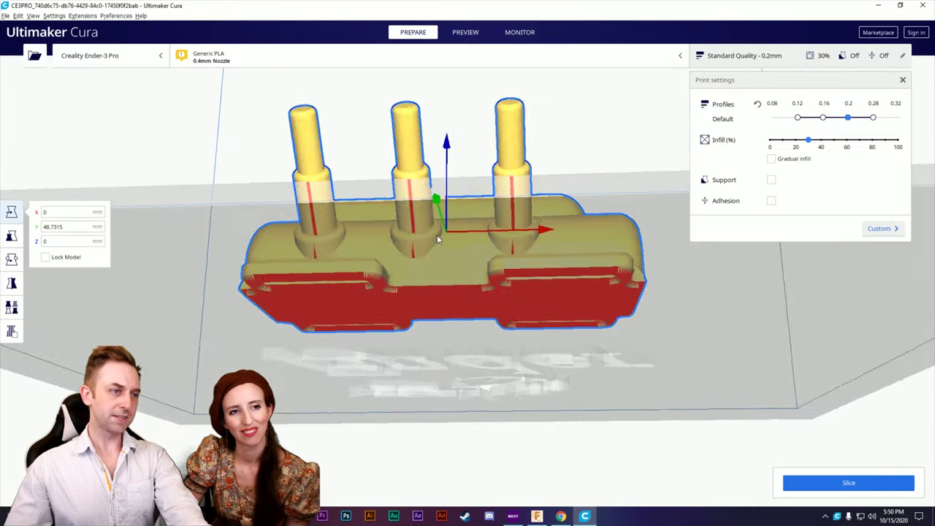
{"action": "right_click_drag", "start_coordinate": [343, 283], "coordinate": [473, 311]}
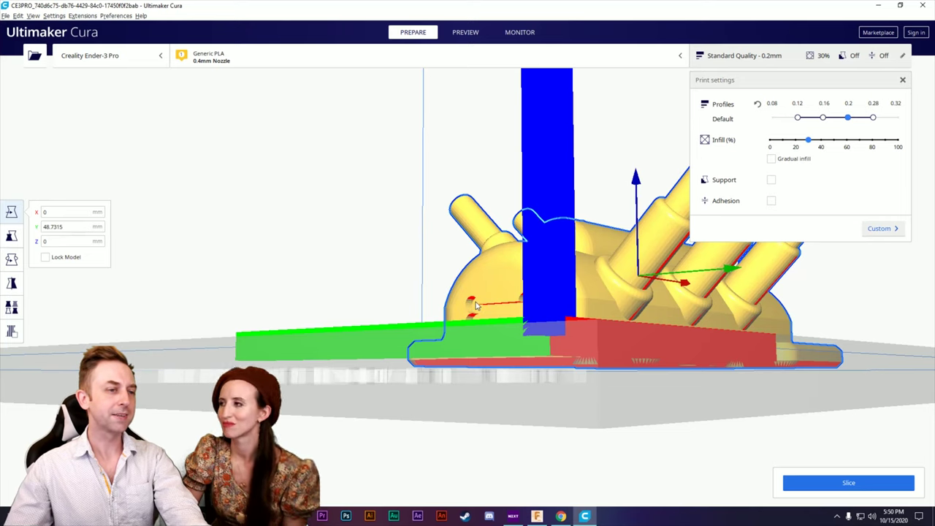
{"action": "right_click_drag", "start_coordinate": [475, 306], "coordinate": [512, 345]}
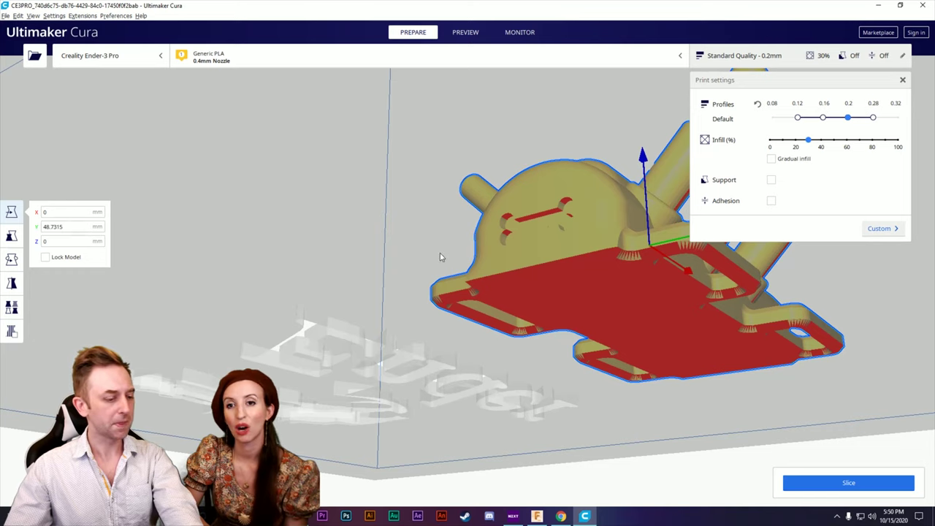
{"action": "right_click_drag", "start_coordinate": [439, 256], "coordinate": [353, 250]}
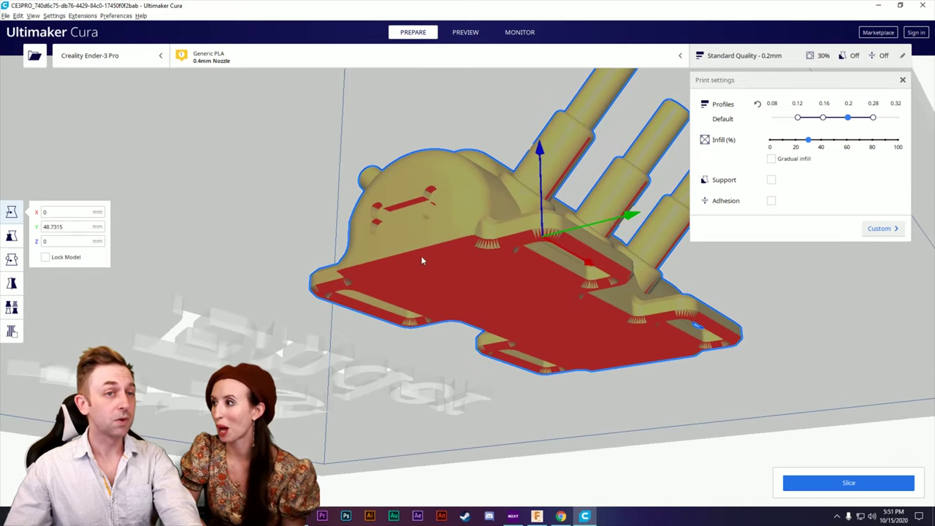
{"action": "scroll", "coordinate": [343, 241], "scroll_direction": "down", "scroll_amount": 5}
{"action": "right_click_drag", "start_coordinate": [359, 251], "coordinate": [569, 318]}
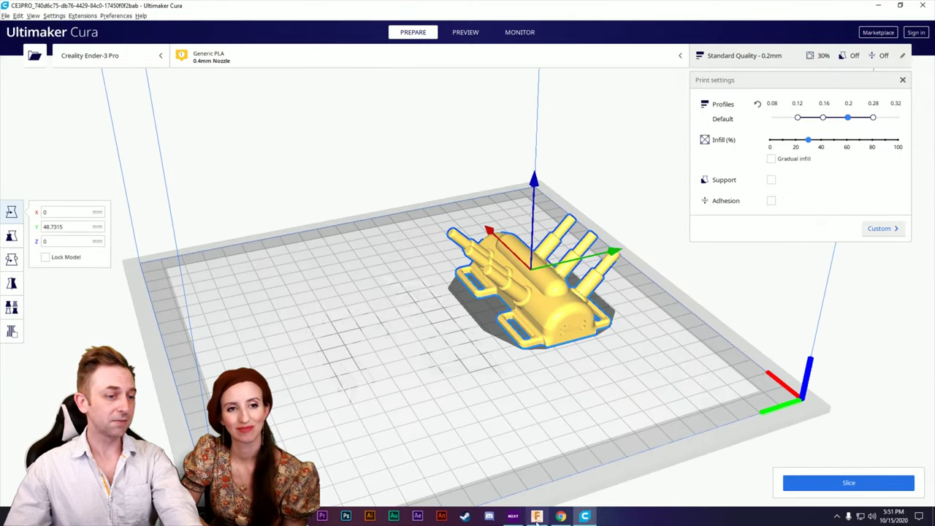
Switch back to Fusion 360 and inspect the bone-shaped recess on the end of the body up close.
{"action": "mouse_move", "coordinate": [537, 518]}
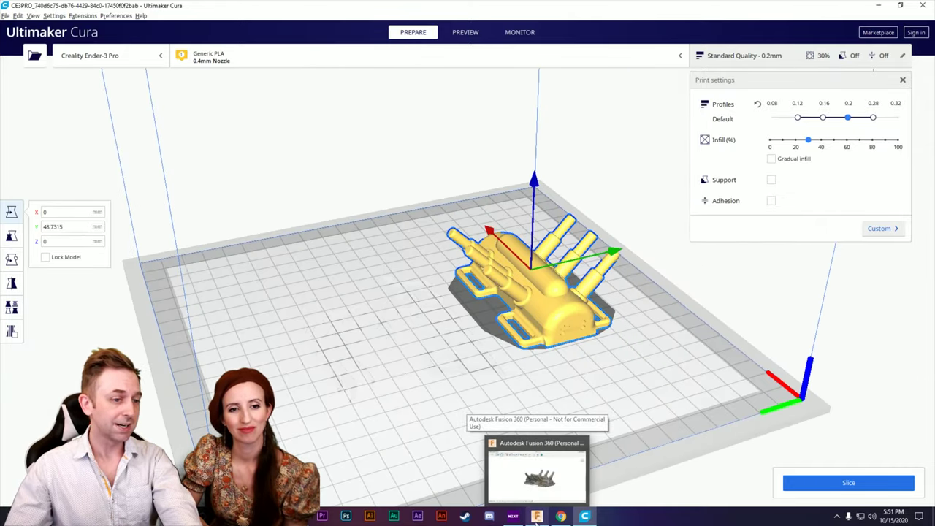
{"action": "left_click", "coordinate": [543, 466]}
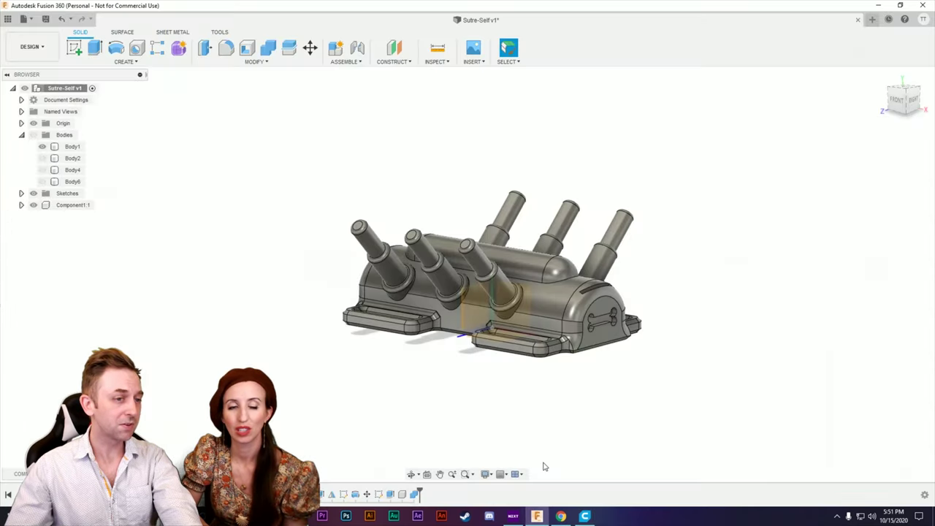
{"action": "scroll", "coordinate": [590, 332], "scroll_direction": "down", "scroll_amount": 2}
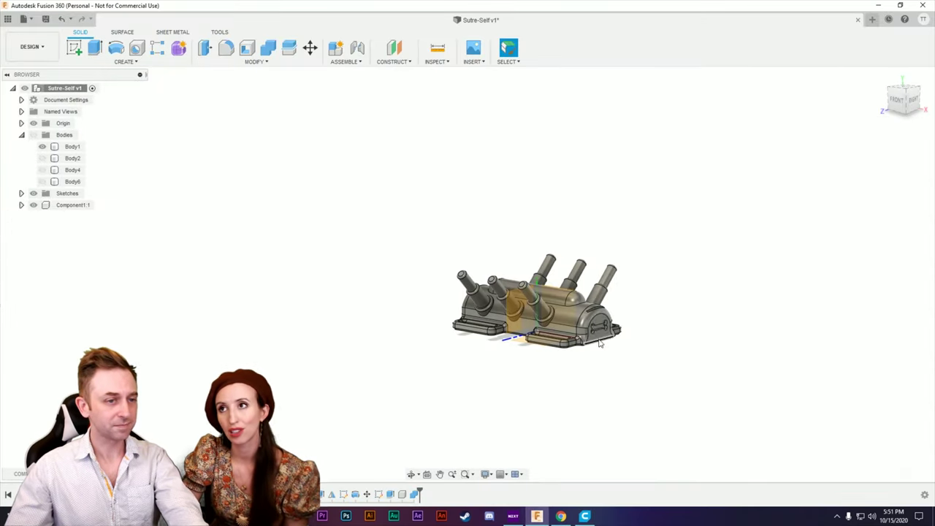
{"action": "scroll", "coordinate": [599, 336], "scroll_direction": "up", "scroll_amount": 6}
{"action": "scroll", "coordinate": [617, 377], "scroll_direction": "up", "scroll_amount": 3}
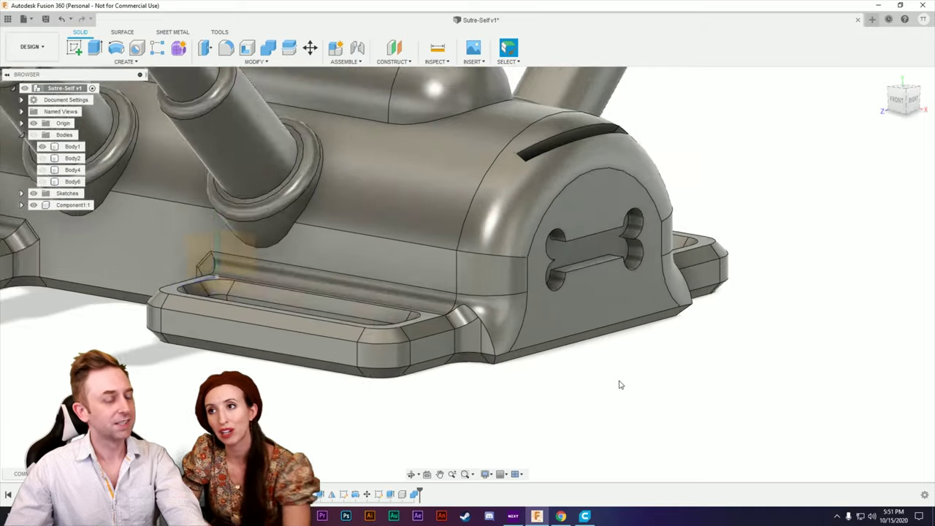
{"action": "middle_click_drag", "start_coordinate": [618, 385], "coordinate": [613, 426]}
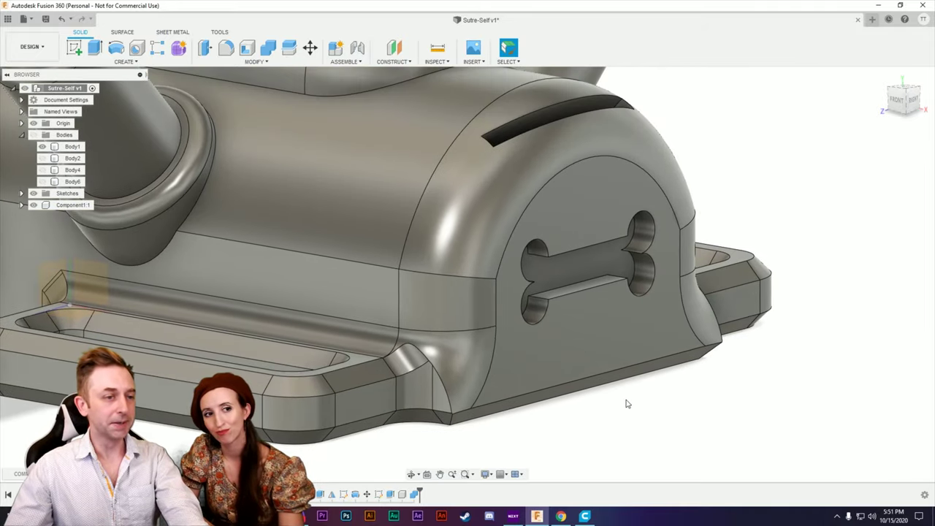
{"action": "left_click", "coordinate": [257, 62]}
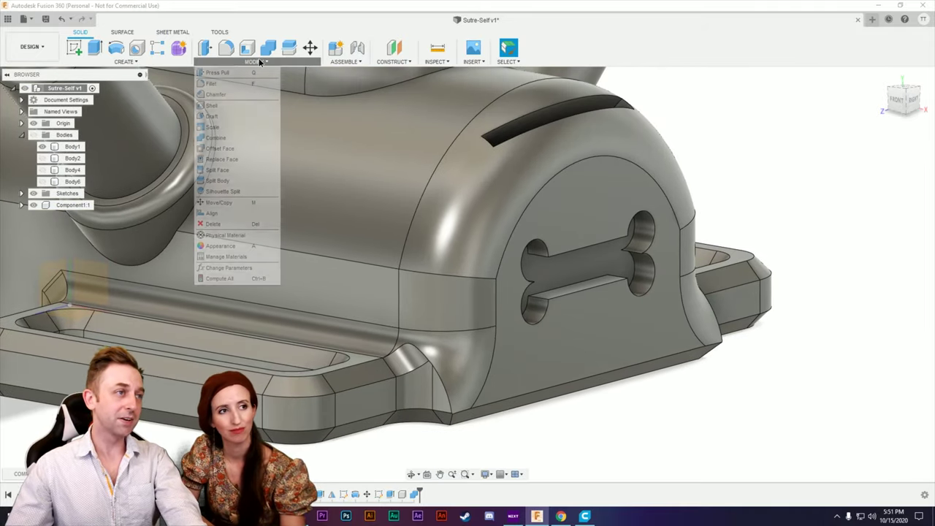
{"action": "left_click", "coordinate": [216, 94]}
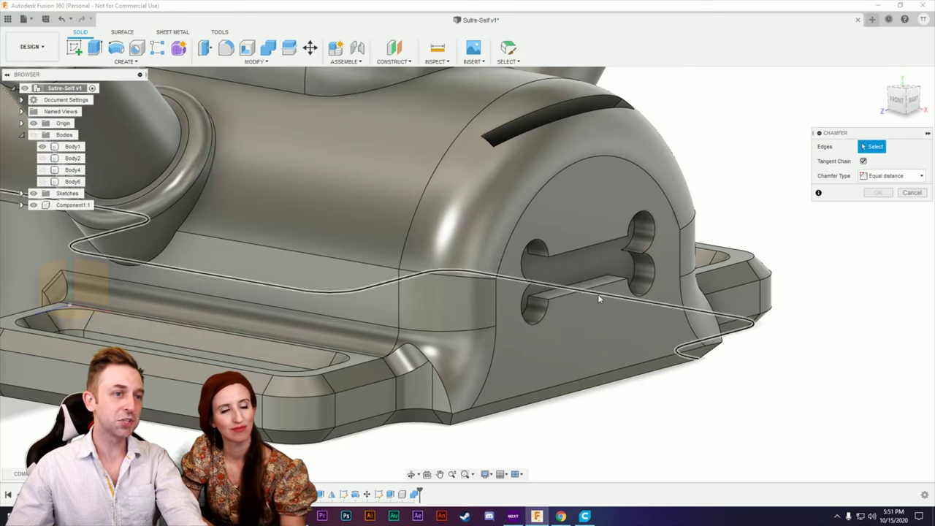
{"action": "left_click", "coordinate": [588, 245]}
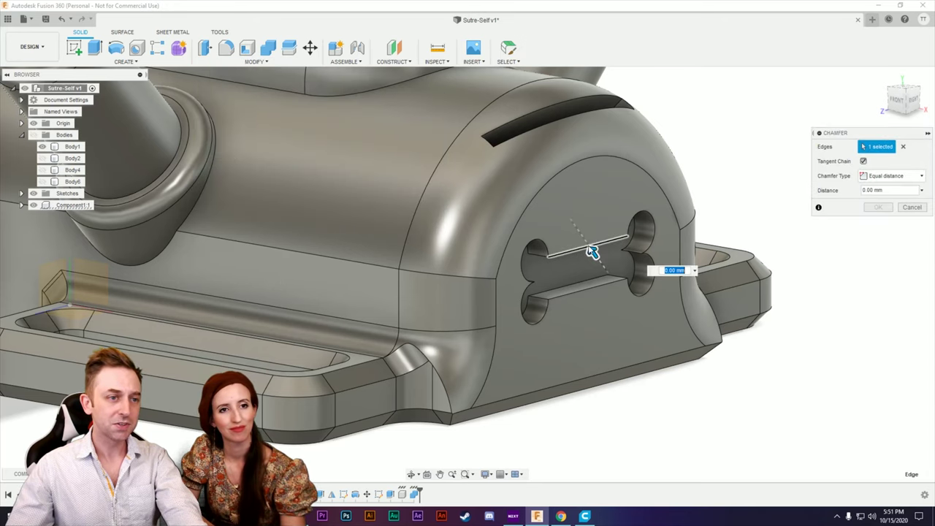
{"action": "left_click", "coordinate": [537, 321]}
{"action": "left_click", "coordinate": [523, 273]}
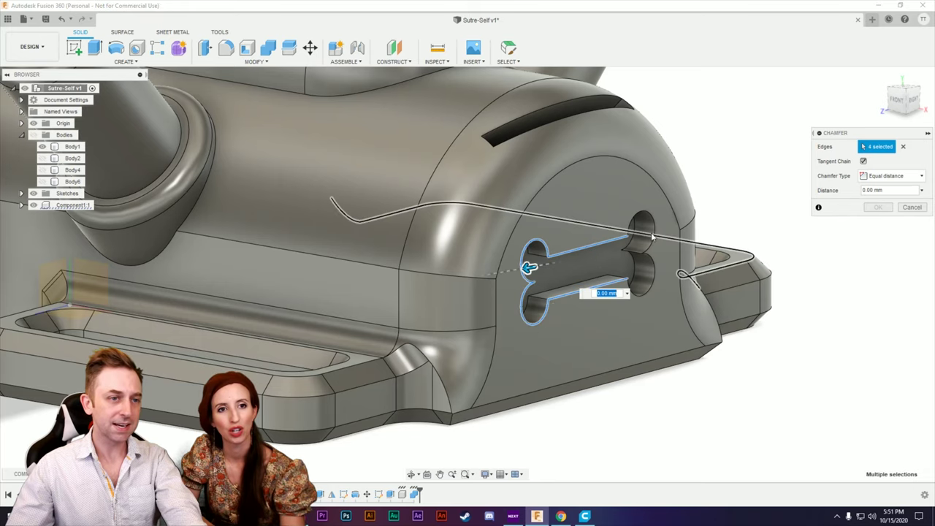
{"action": "left_click", "coordinate": [654, 231]}
{"action": "left_click", "coordinate": [655, 281]}
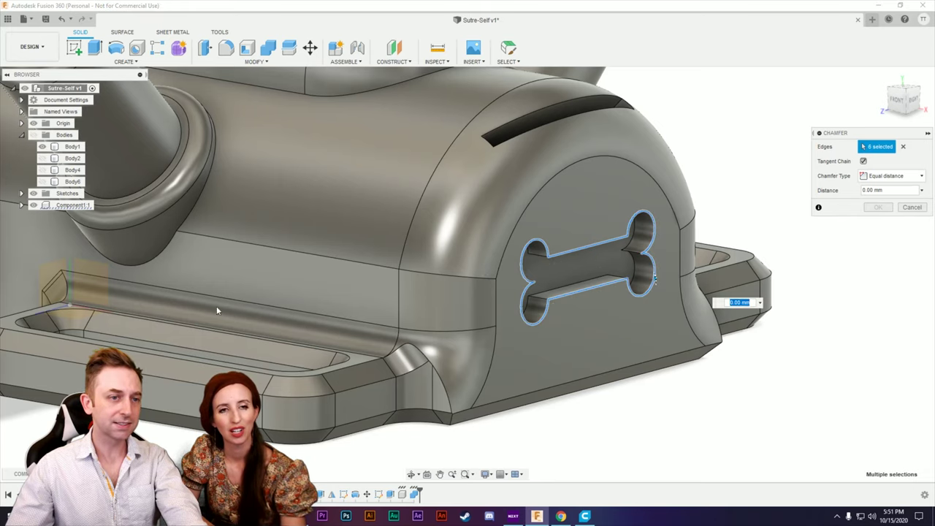
{"action": "middle_click_drag", "start_coordinate": [219, 311], "coordinate": [536, 323], "text": "shift"}
{"action": "scroll", "coordinate": [537, 323], "scroll_direction": "down", "scroll_amount": 5}
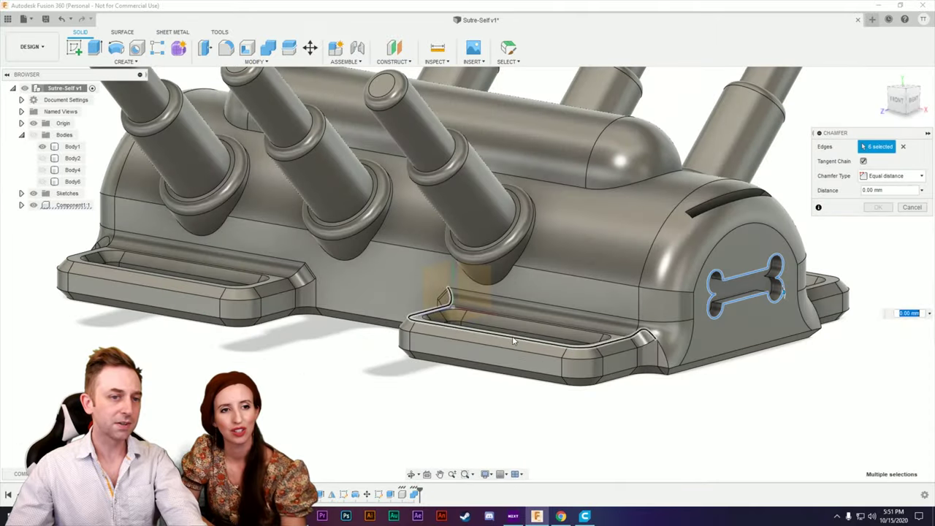
{"action": "scroll", "coordinate": [265, 321], "scroll_direction": "up", "scroll_amount": 2}
{"action": "middle_click_drag", "start_coordinate": [265, 314], "coordinate": [709, 340], "text": "shift"}
{"action": "scroll", "coordinate": [530, 310], "scroll_direction": "up", "scroll_amount": 3}
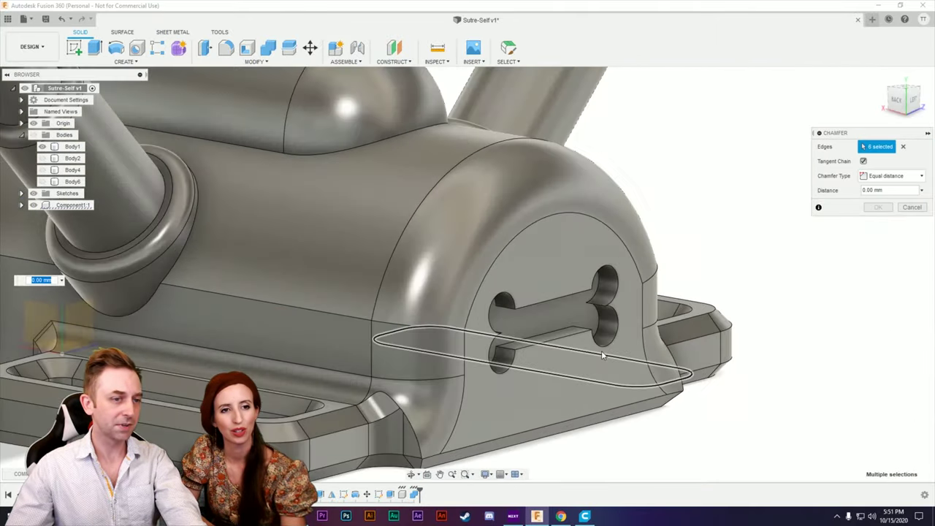
{"action": "left_click", "coordinate": [530, 310]}
{"action": "left_click", "coordinate": [541, 337]}
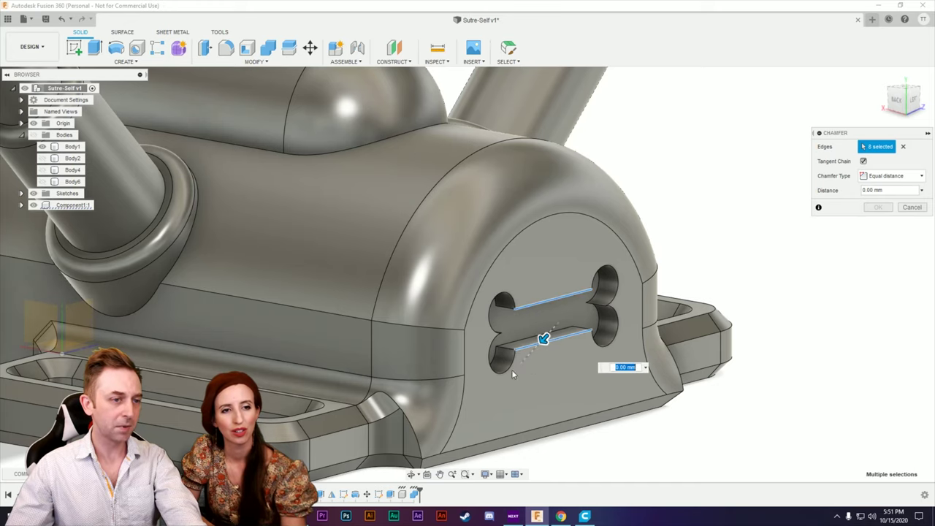
{"action": "left_click", "coordinate": [507, 357]}
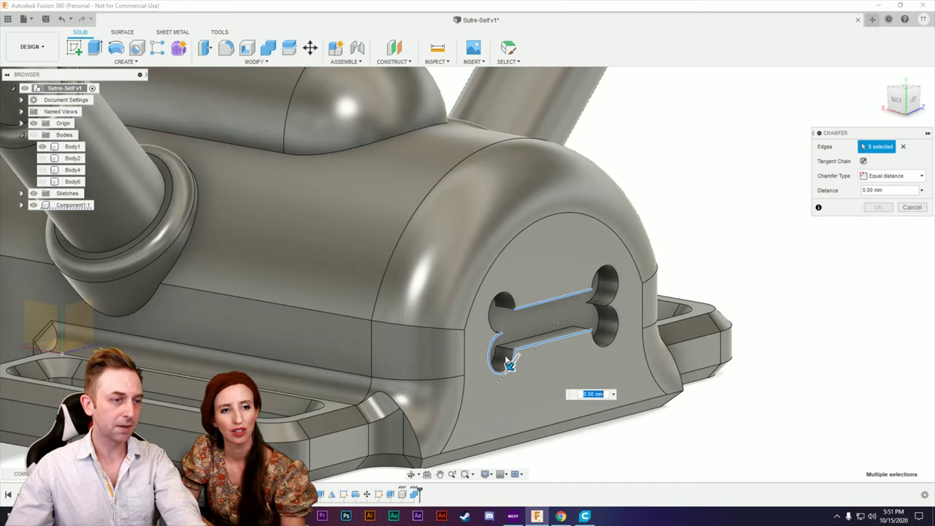
{"action": "left_click", "coordinate": [604, 293]}
{"action": "left_click", "coordinate": [618, 324]}
{"action": "scroll", "coordinate": [568, 367], "scroll_direction": "down", "scroll_amount": 3}
{"action": "scroll", "coordinate": [568, 368], "scroll_direction": "up", "scroll_amount": 5}
{"action": "middle_click_drag", "start_coordinate": [568, 367], "coordinate": [515, 343], "text": "shift"}
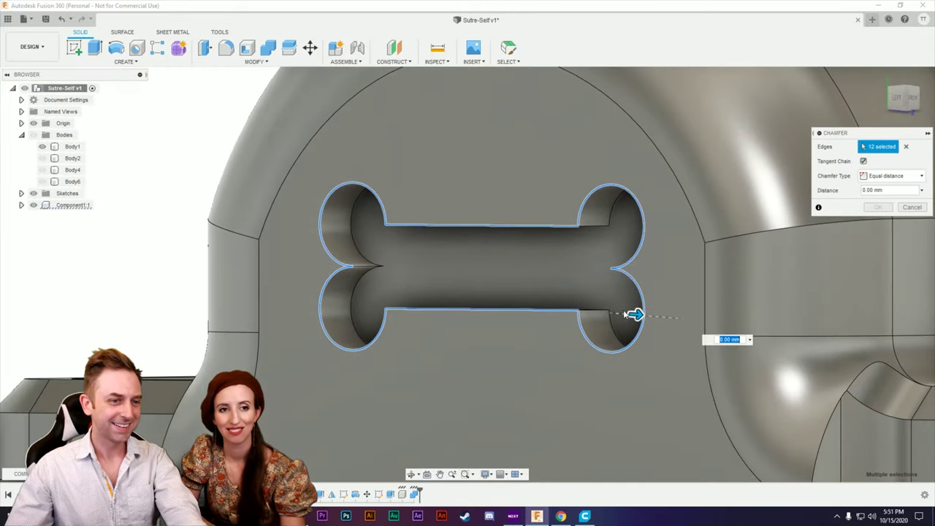
{"action": "mouse_move", "coordinate": [639, 318]}
{"action": "left_mouse_down"}
{"action": "mouse_move", "coordinate": [666, 336]}
{"action": "mouse_move", "coordinate": [626, 326]}
{"action": "left_mouse_up"}
{"action": "left_click", "coordinate": [911, 207]}
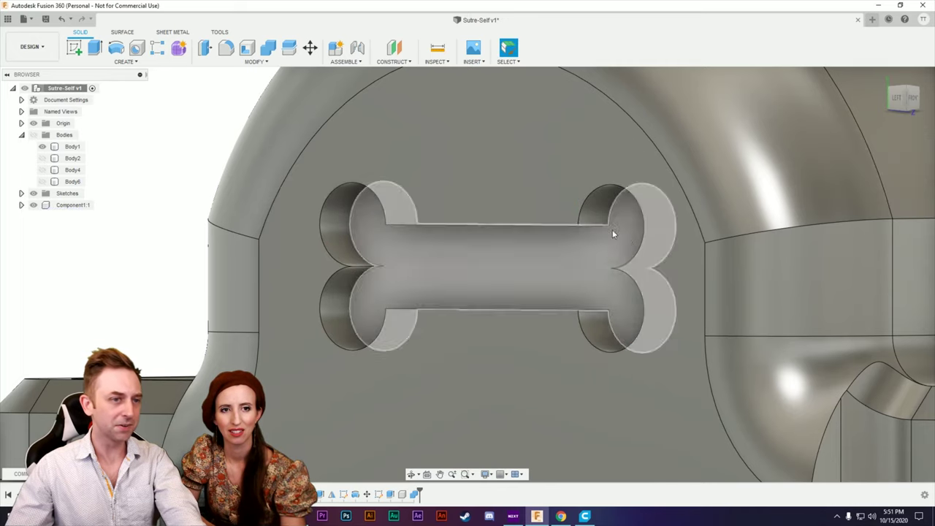
Start an equal-distance chamfer and select all the inner floor edges of the bone-shaped recess on the left end.
{"action": "middle_click_drag", "start_coordinate": [528, 299], "coordinate": [559, 271], "text": "shift"}
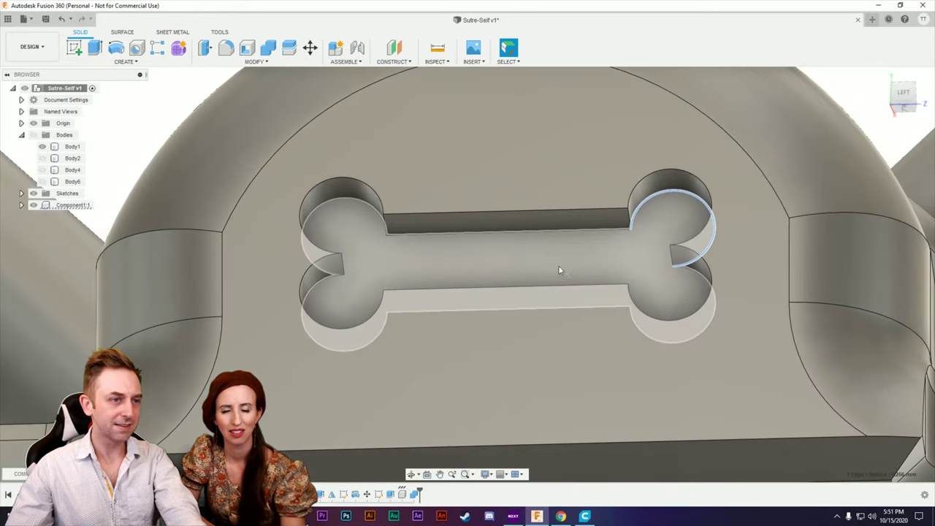
{"action": "left_click", "coordinate": [249, 61]}
{"action": "left_click", "coordinate": [212, 92]}
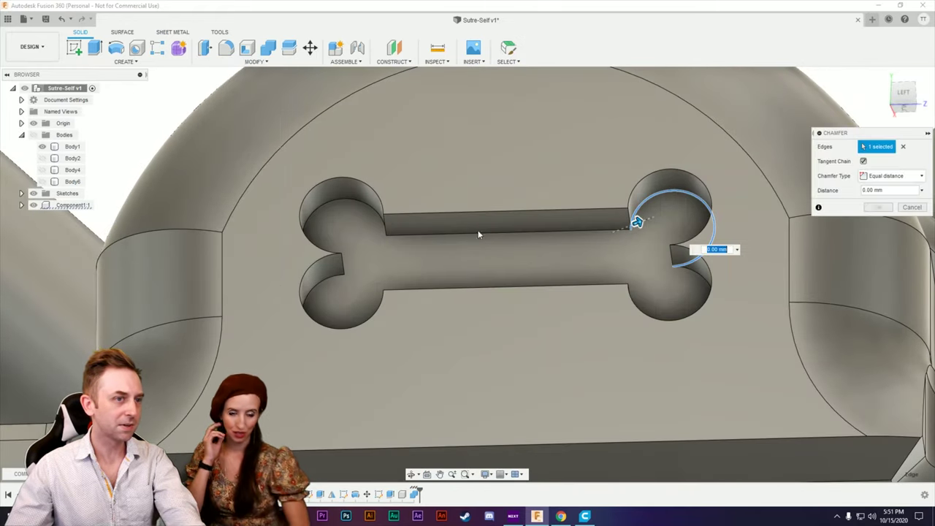
{"action": "left_click", "coordinate": [511, 234]}
{"action": "left_click", "coordinate": [360, 199]}
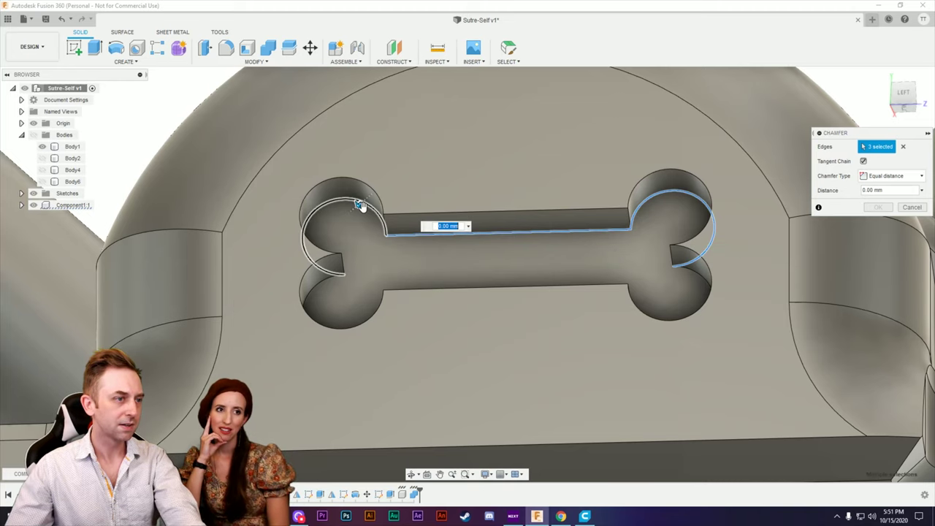
{"action": "left_click", "coordinate": [318, 292]}
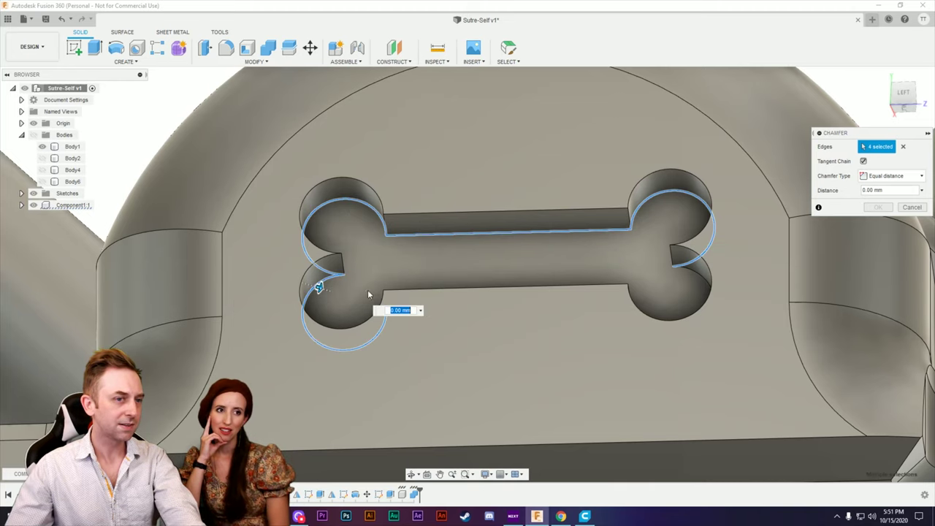
{"action": "left_click", "coordinate": [702, 282]}
{"action": "middle_click_drag", "start_coordinate": [699, 271], "coordinate": [695, 299], "text": "shift"}
{"action": "left_click", "coordinate": [587, 299]}
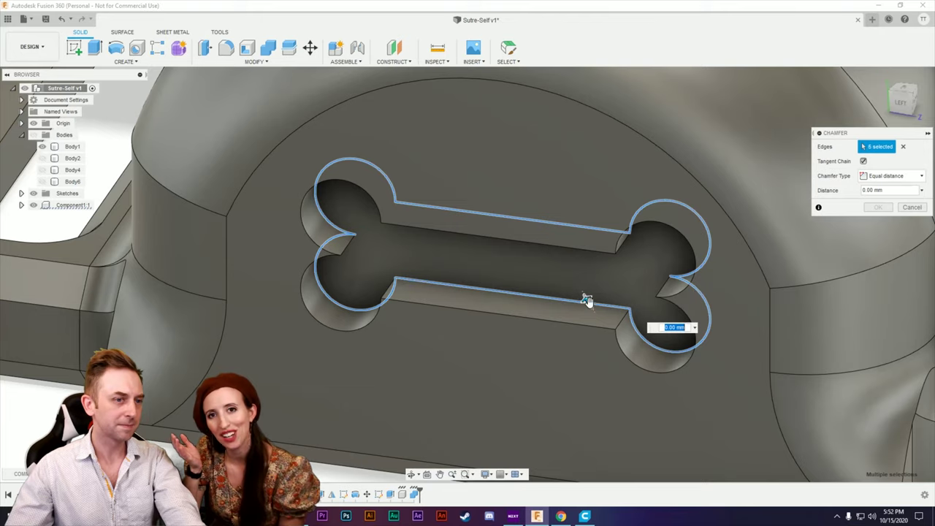
Add all the inner floor edges of the bone-shaped recess on the opposite, right end to the chamfer selection.
{"action": "scroll", "coordinate": [706, 320], "scroll_direction": "down", "scroll_amount": 6}
{"action": "middle_click_drag", "start_coordinate": [706, 319], "coordinate": [333, 149], "text": "shift"}
{"action": "scroll", "coordinate": [628, 282], "scroll_direction": "down", "scroll_amount": 4}
{"action": "scroll", "coordinate": [508, 245], "scroll_direction": "up", "scroll_amount": 8}
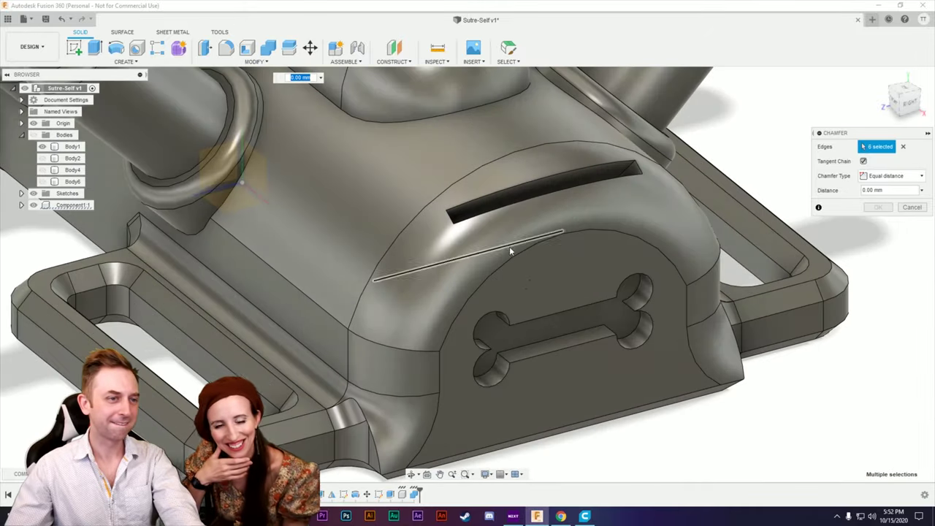
{"action": "scroll", "coordinate": [574, 352], "scroll_direction": "down", "scroll_amount": 3}
{"action": "left_click", "coordinate": [465, 265]}
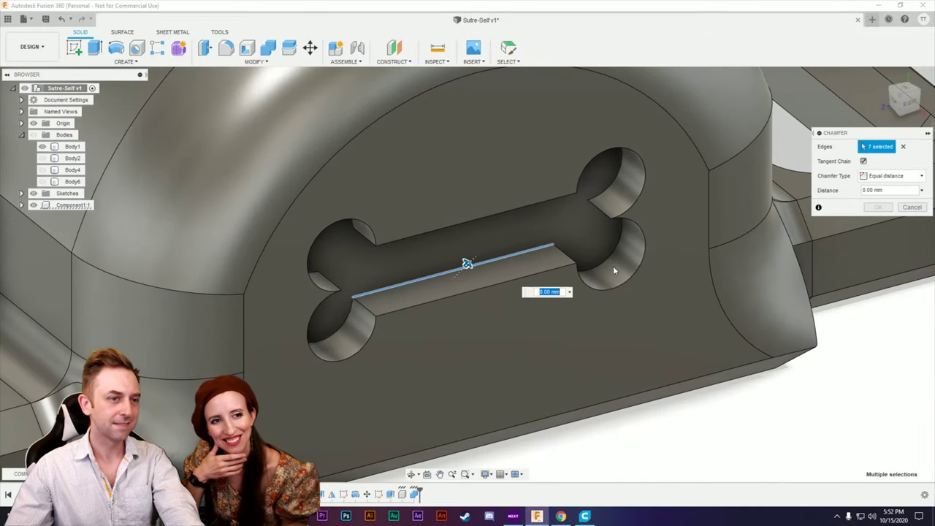
{"action": "left_click", "coordinate": [611, 261]}
{"action": "left_click", "coordinate": [615, 176]}
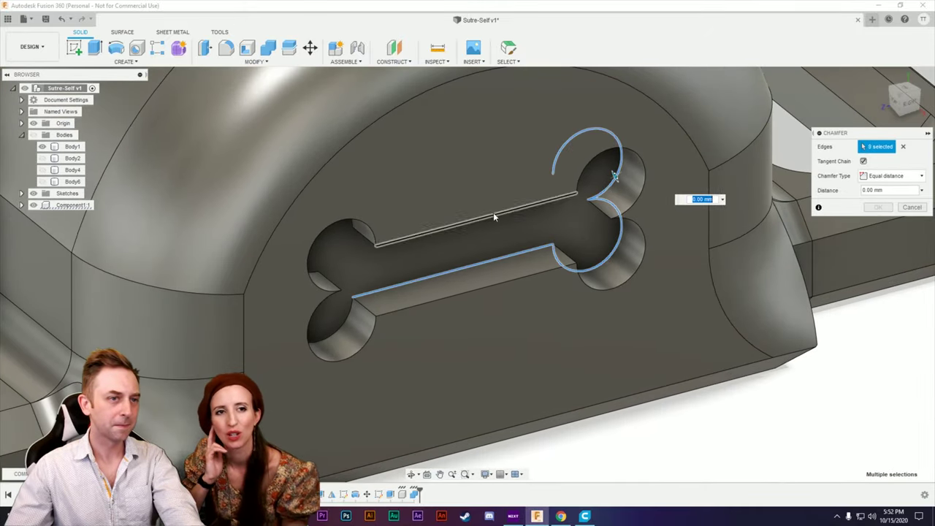
{"action": "left_click", "coordinate": [351, 228]}
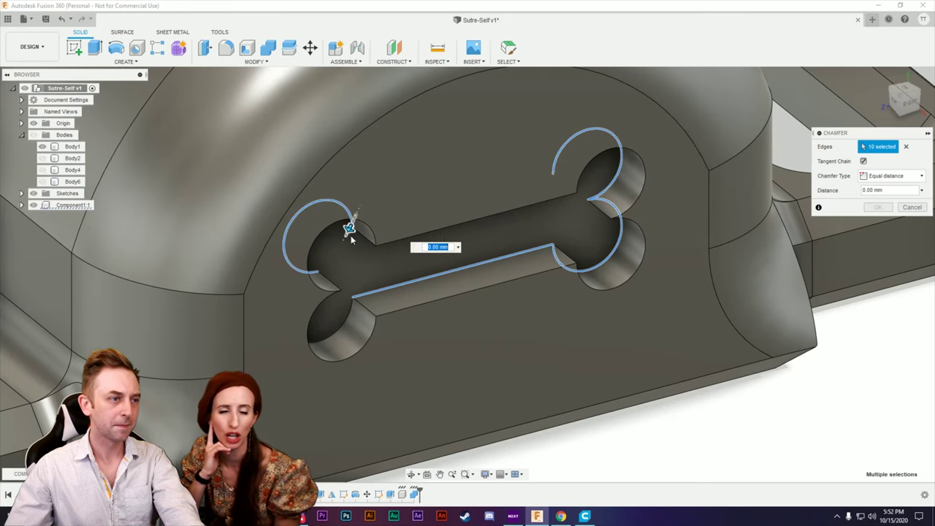
{"action": "left_click", "coordinate": [343, 333]}
{"action": "middle_click_drag", "start_coordinate": [451, 340], "coordinate": [533, 323], "text": "shift"}
{"action": "left_click", "coordinate": [450, 255]}
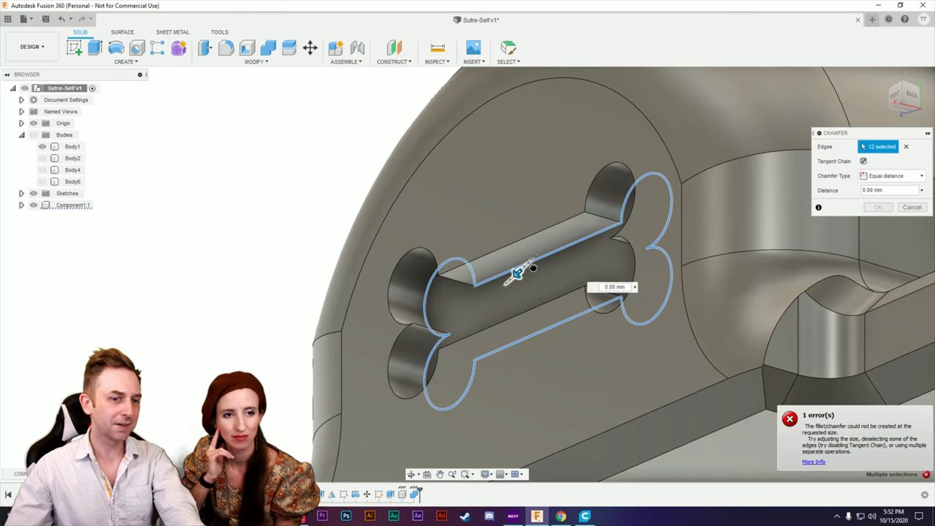
Try to chamfer the selected floor edges of both bone-shaped recesses, and cancel the chamfer.
{"action": "left_click_drag", "start_coordinate": [533, 268], "coordinate": [499, 301]}
{"action": "middle_click_drag", "start_coordinate": [532, 296], "coordinate": [774, 196], "text": "shift"}
{"action": "left_click", "coordinate": [912, 207]}
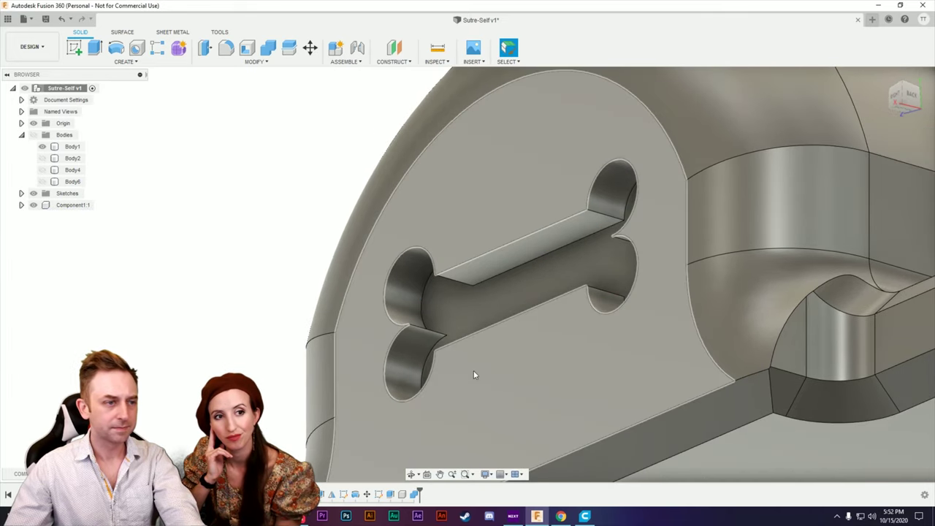
Offset the floor face of the bone-shaped recess on the right end outward by 1 mm.
{"action": "middle_click_drag", "start_coordinate": [471, 369], "coordinate": [399, 360], "text": "shift"}
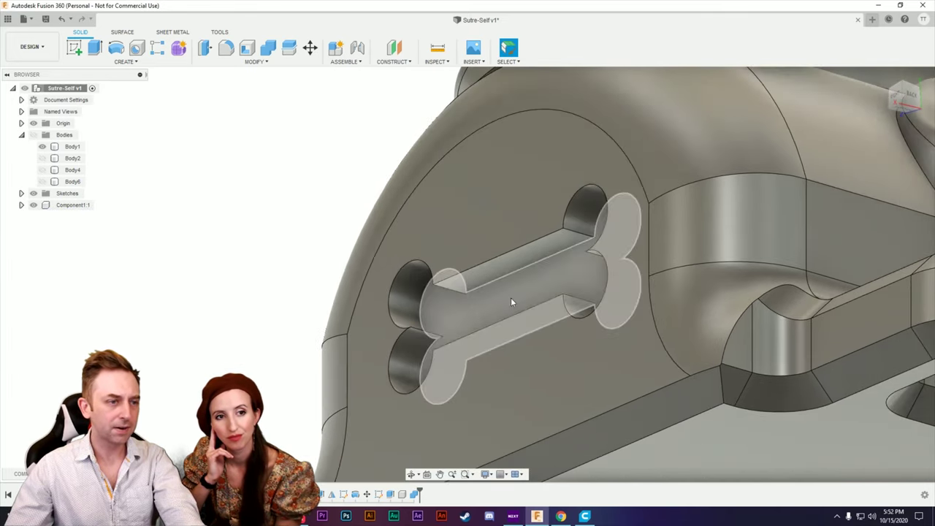
{"action": "left_click", "coordinate": [510, 298]}
{"action": "middle_click_drag", "start_coordinate": [470, 339], "coordinate": [564, 324], "text": "shift"}
{"action": "scroll", "coordinate": [602, 324], "scroll_direction": "down", "scroll_amount": 2}
{"action": "left_click", "coordinate": [205, 48]}
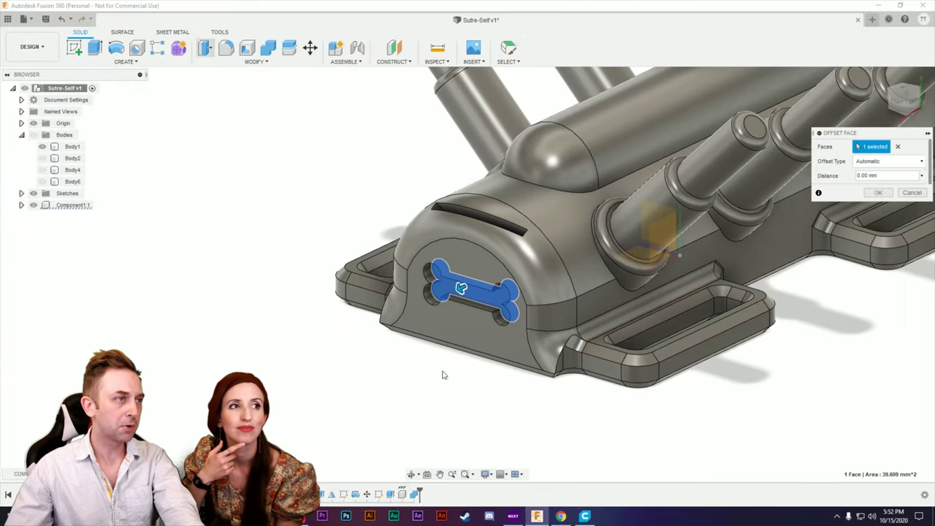
{"action": "scroll", "coordinate": [445, 376], "scroll_direction": "up", "scroll_amount": 3}
{"action": "left_click_drag", "start_coordinate": [440, 200], "coordinate": [431, 204]}
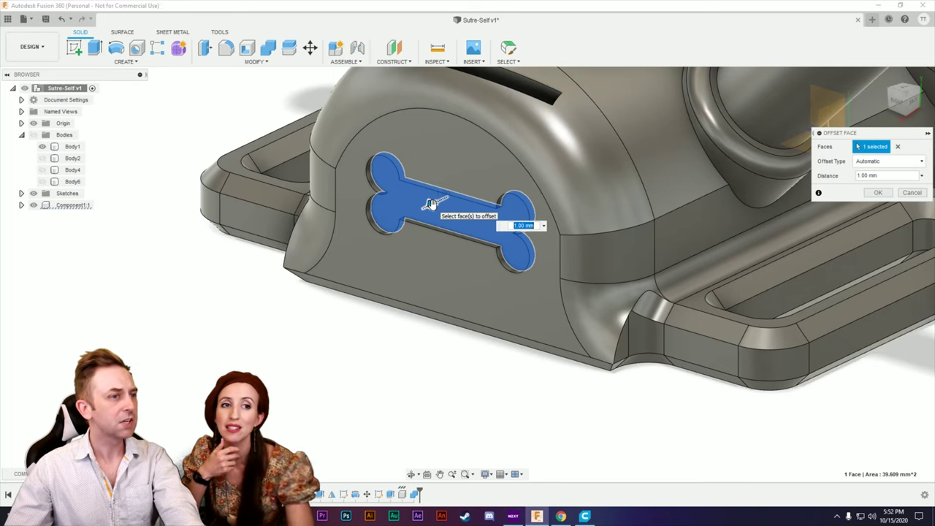
{"action": "scroll", "coordinate": [431, 203], "scroll_direction": "up", "scroll_amount": 4}
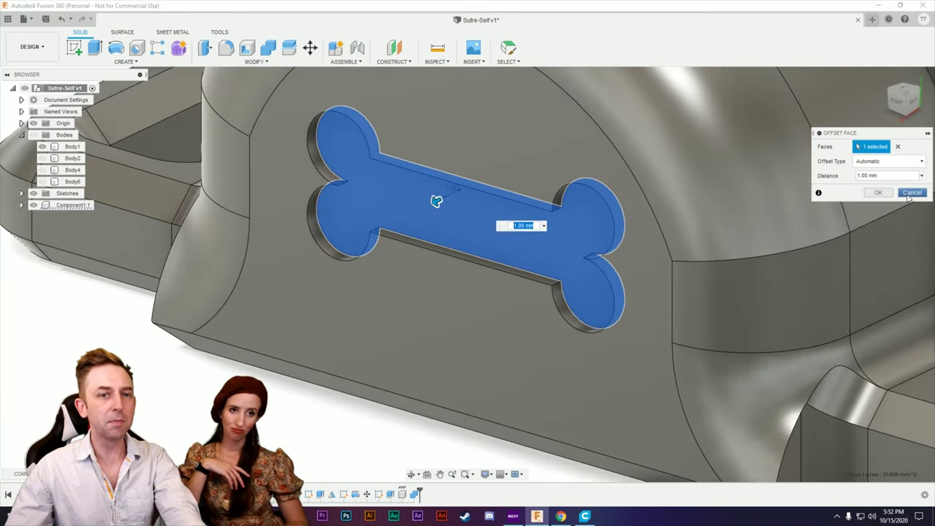
{"action": "left_click", "coordinate": [907, 194]}
Offset the floor face of the bone-shaped recess on the left end outward by 1 mm.
{"action": "scroll", "coordinate": [668, 282], "scroll_direction": "down", "scroll_amount": 8}
{"action": "middle_click_drag", "start_coordinate": [668, 282], "coordinate": [487, 302]}
{"action": "scroll", "coordinate": [560, 386], "scroll_direction": "up", "scroll_amount": 5}
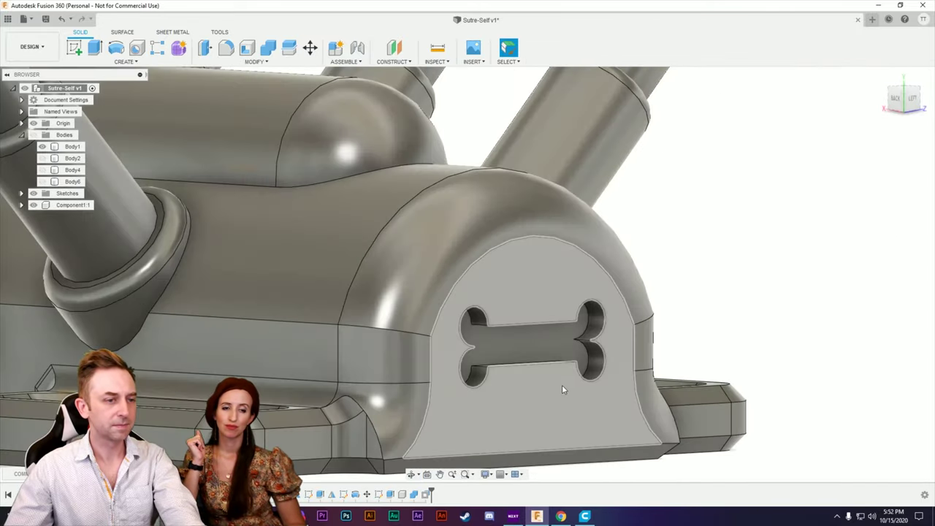
{"action": "left_click", "coordinate": [532, 349]}
{"action": "left_click", "coordinate": [205, 48]}
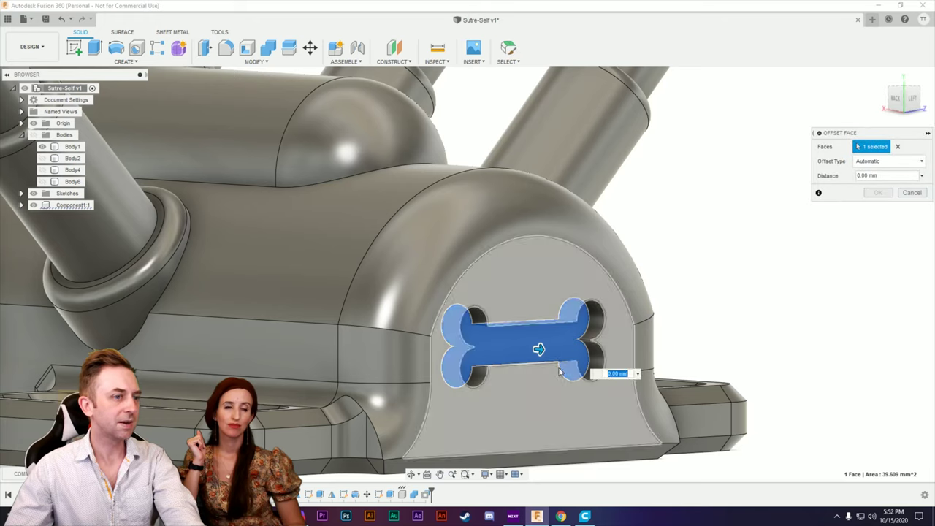
{"action": "left_click_drag", "start_coordinate": [545, 351], "coordinate": [549, 352]}
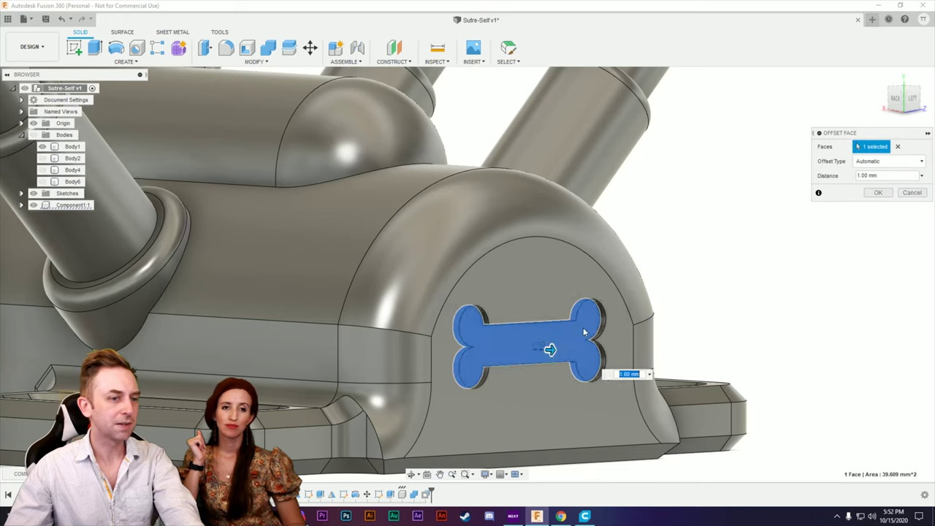
{"action": "left_click", "coordinate": [878, 193]}
Measure the left recess's depth between the outer and floor edges of one rounded bone lobe.
{"action": "middle_click_drag", "start_coordinate": [569, 361], "coordinate": [614, 180], "text": "shift"}
{"action": "scroll", "coordinate": [539, 382], "scroll_direction": "down", "scroll_amount": 3}
{"action": "scroll", "coordinate": [537, 385], "scroll_direction": "up", "scroll_amount": 8}
{"action": "scroll", "coordinate": [537, 385], "scroll_direction": "up", "scroll_amount": 2}
{"action": "left_click", "coordinate": [615, 180]}
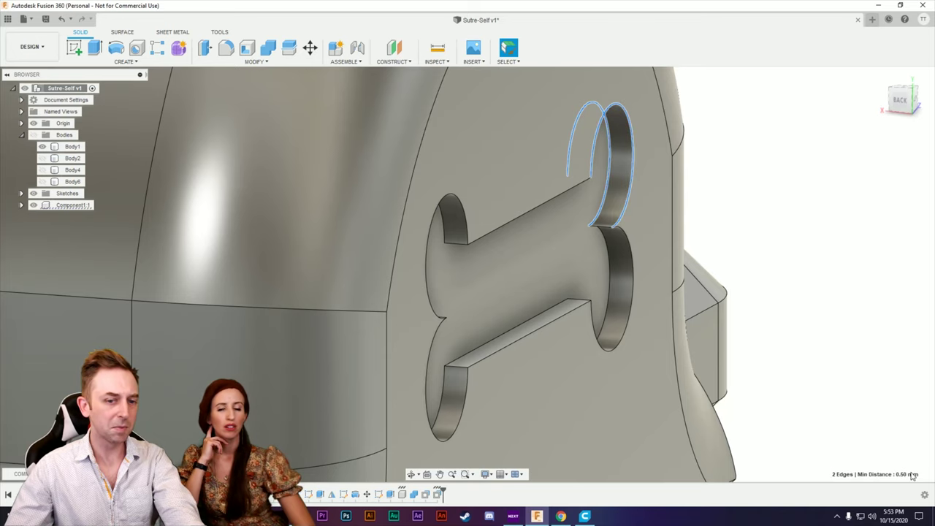
{"action": "left_click", "coordinate": [743, 246]}
Examine the bone-shaped recess on the left end of the body up close and against the whole model.
{"action": "scroll", "coordinate": [641, 294], "scroll_direction": "down", "scroll_amount": 6}
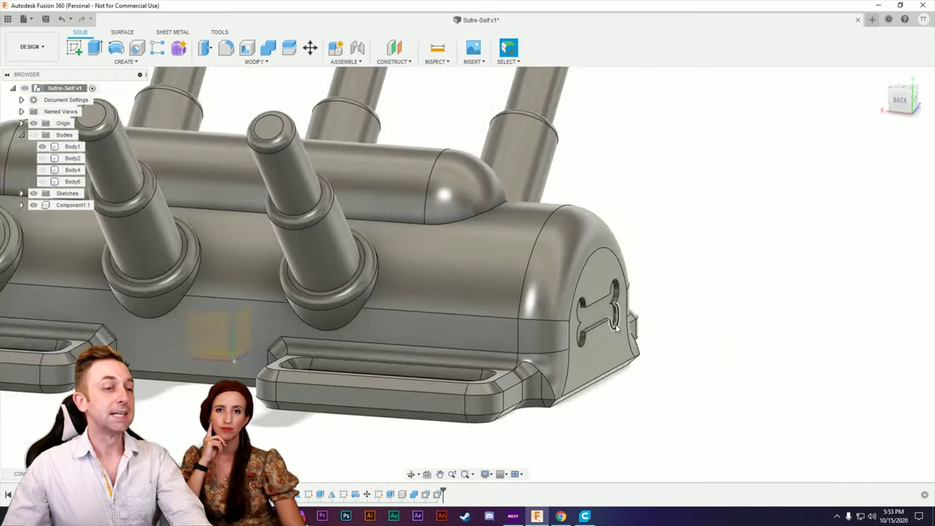
{"action": "scroll", "coordinate": [616, 329], "scroll_direction": "down", "scroll_amount": 3}
{"action": "middle_click_drag", "start_coordinate": [626, 365], "coordinate": [758, 373], "text": "shift"}
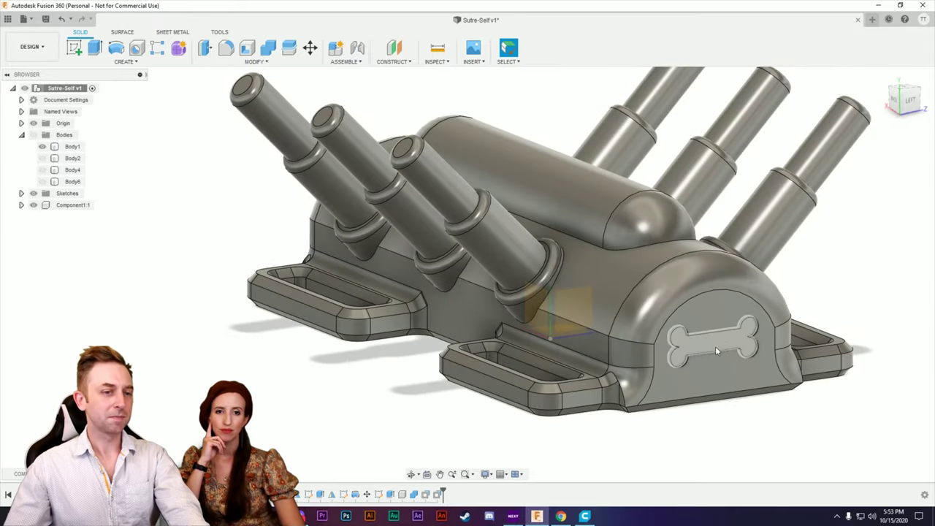
{"action": "scroll", "coordinate": [727, 380], "scroll_direction": "up", "scroll_amount": 8}
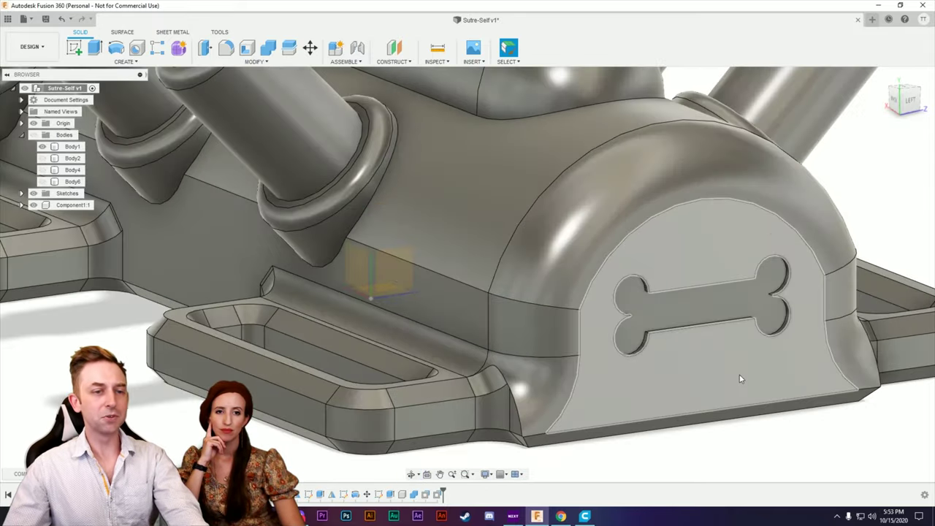
{"action": "middle_click_drag", "start_coordinate": [726, 379], "coordinate": [679, 307], "text": "shift"}
{"action": "scroll", "coordinate": [679, 306], "scroll_direction": "down", "scroll_amount": 4}
{"action": "scroll", "coordinate": [699, 396], "scroll_direction": "up", "scroll_amount": 3}
{"action": "middle_click_drag", "start_coordinate": [699, 397], "coordinate": [640, 366]}
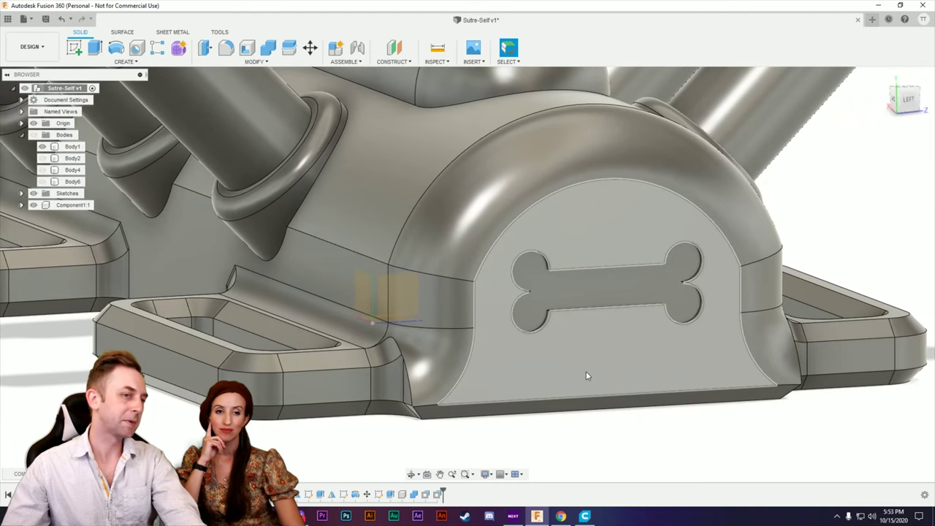
{"action": "scroll", "coordinate": [382, 385], "scroll_direction": "down", "scroll_amount": 1}
{"action": "scroll", "coordinate": [375, 363], "scroll_direction": "down", "scroll_amount": 6}
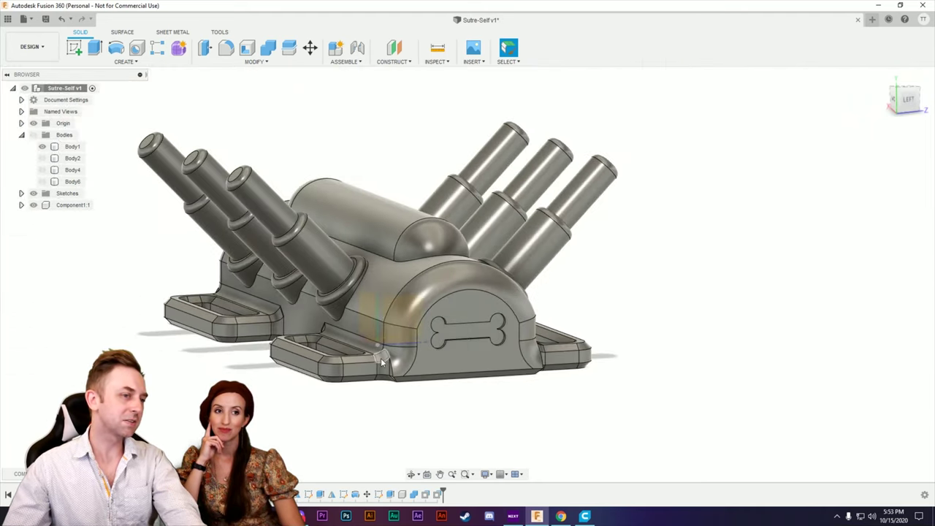
{"action": "scroll", "coordinate": [382, 385], "scroll_direction": "up", "scroll_amount": 6}
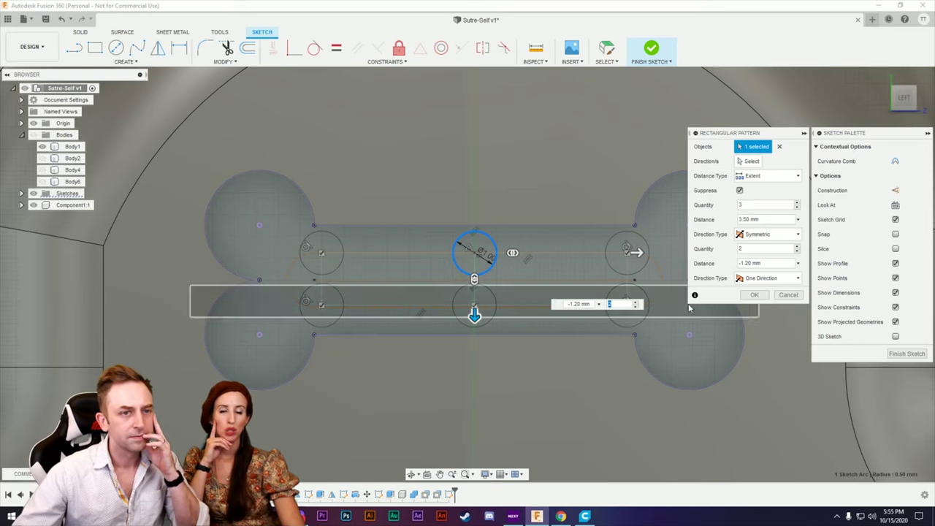
Cancel the rectangular pattern and delete the 1 mm diameter circle from the bone recess sketch.
{"action": "left_click", "coordinate": [789, 295]}
{"action": "scroll", "coordinate": [459, 335], "scroll_direction": "up", "scroll_amount": 4}
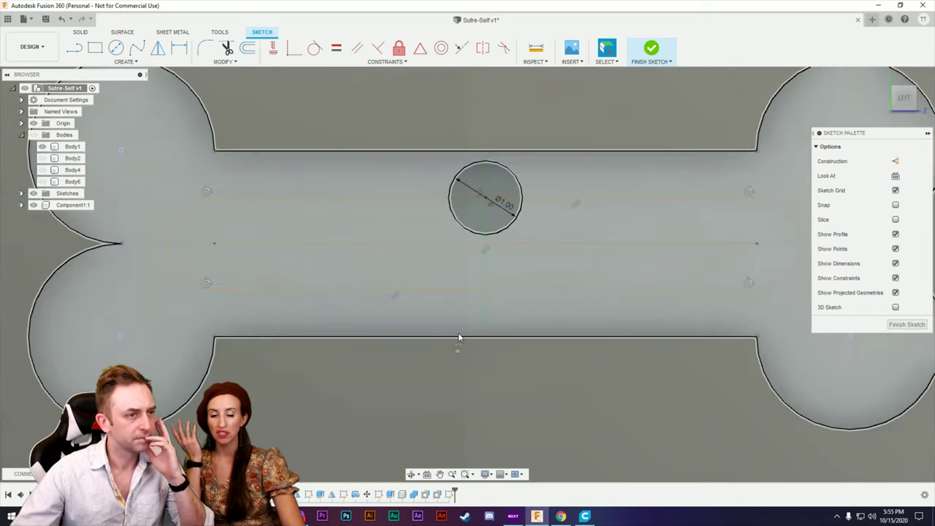
{"action": "scroll", "coordinate": [458, 338], "scroll_direction": "down", "scroll_amount": 5}
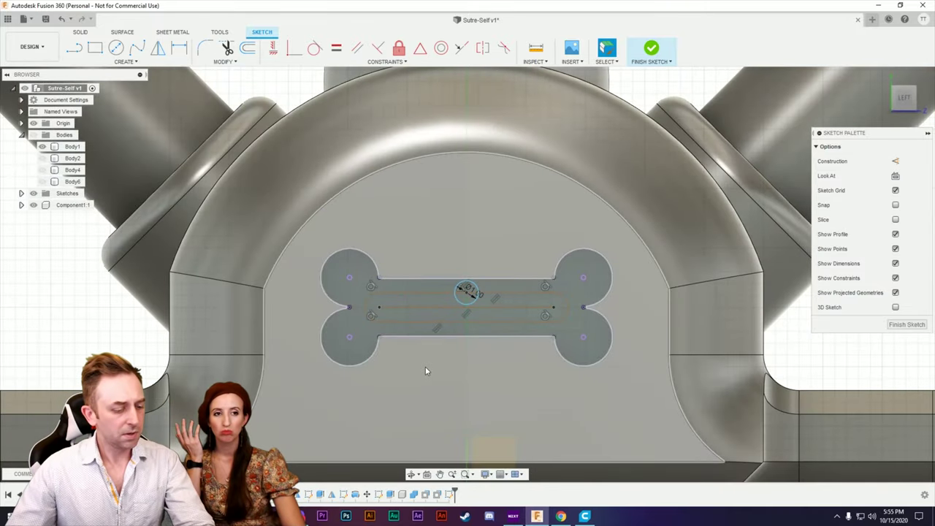
{"action": "left_click", "coordinate": [472, 295]}
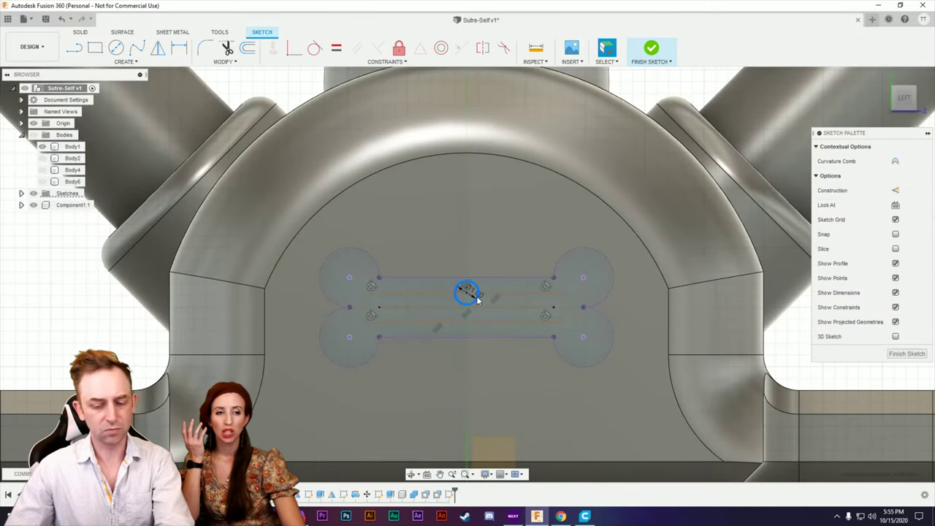
{"action": "key", "text": "Escape"}
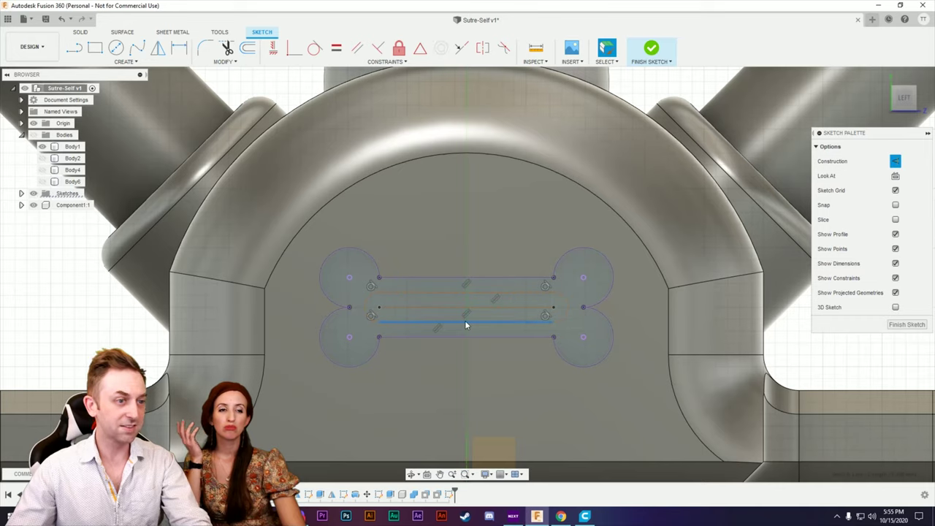
Save the design as a new version with the description "User Saved".
{"action": "scroll", "coordinate": [438, 336], "scroll_direction": "down", "scroll_amount": 3}
{"action": "scroll", "coordinate": [430, 361], "scroll_direction": "down", "scroll_amount": 5}
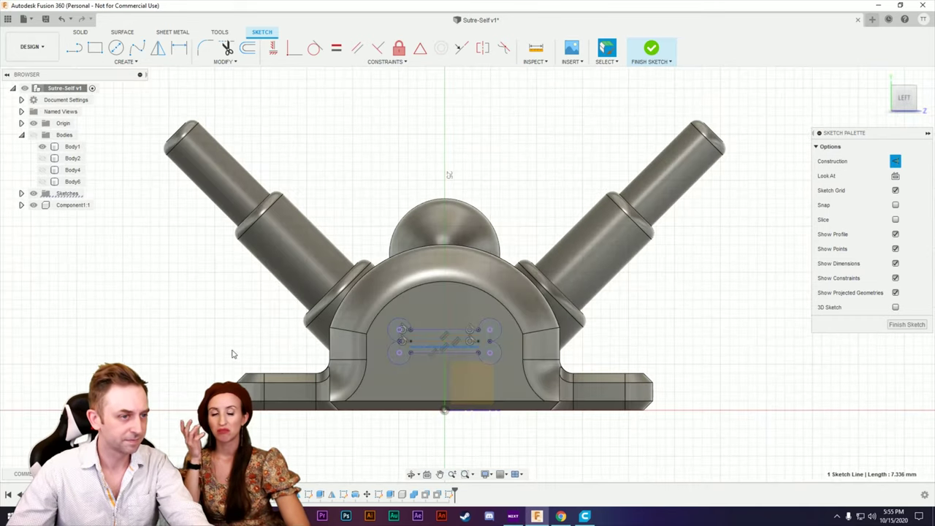
{"action": "middle_click_drag", "start_coordinate": [233, 355], "coordinate": [380, 336], "text": "shift"}
{"action": "middle_click_drag", "start_coordinate": [542, 318], "coordinate": [606, 376]}
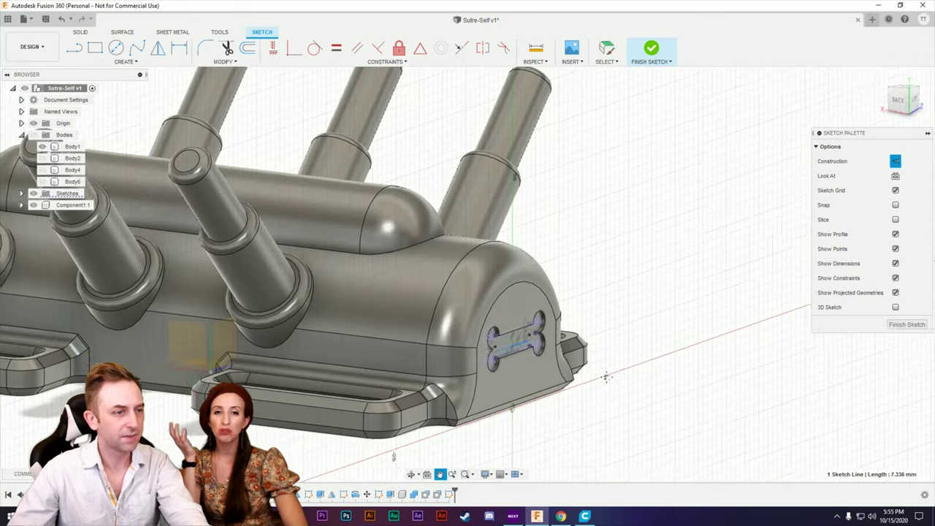
{"action": "scroll", "coordinate": [607, 376], "scroll_direction": "up", "scroll_amount": 3}
{"action": "scroll", "coordinate": [606, 376], "scroll_direction": "down", "scroll_amount": 6}
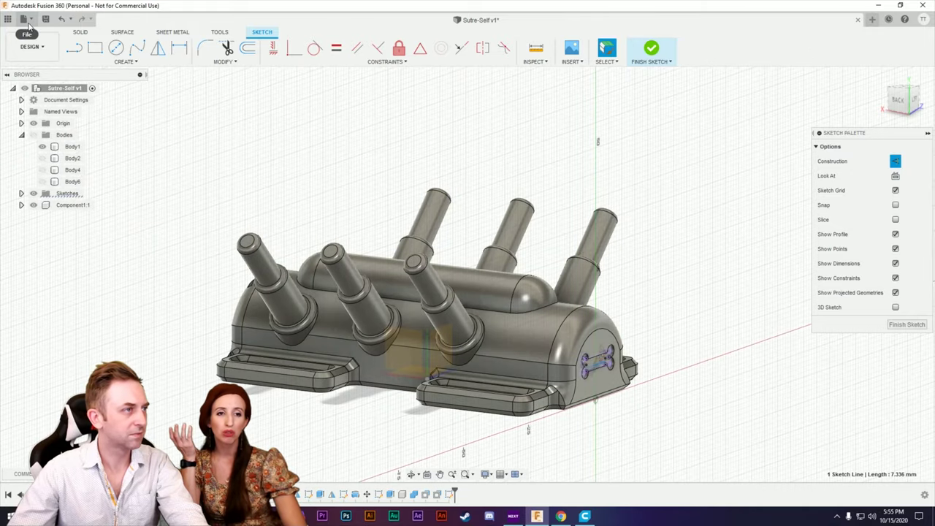
{"action": "left_click", "coordinate": [46, 19]}
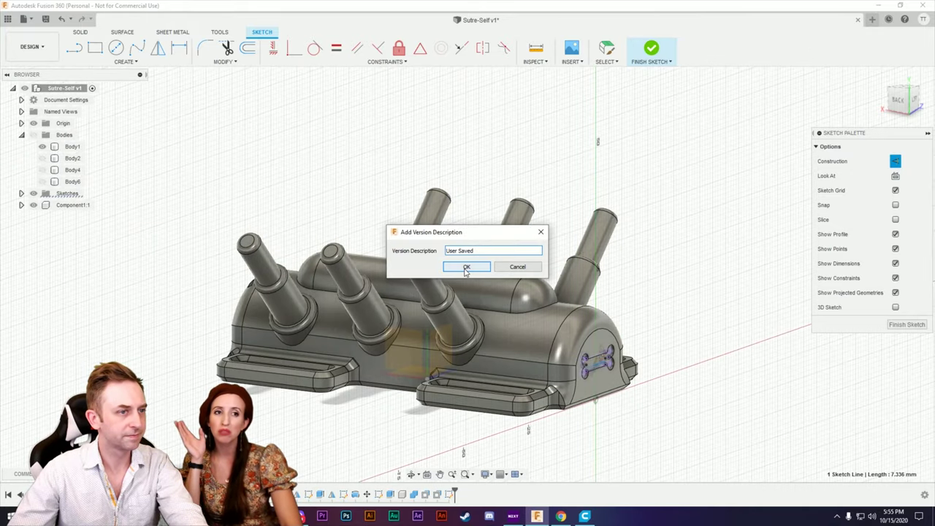
{"action": "left_click", "coordinate": [467, 267]}
Export the whole Sutre-Self design as a single binary STL with medium refinement and send it to Cura.
{"action": "right_click", "coordinate": [57, 90]}
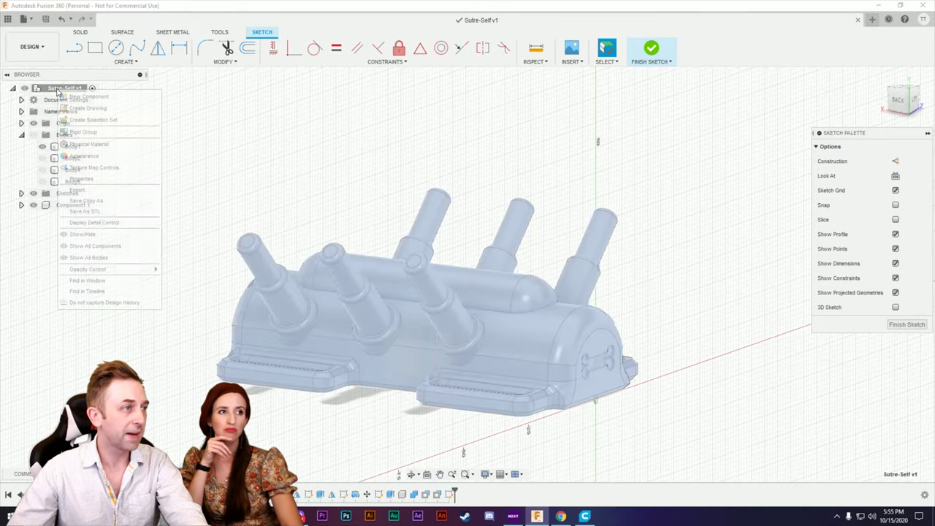
{"action": "left_click", "coordinate": [105, 212]}
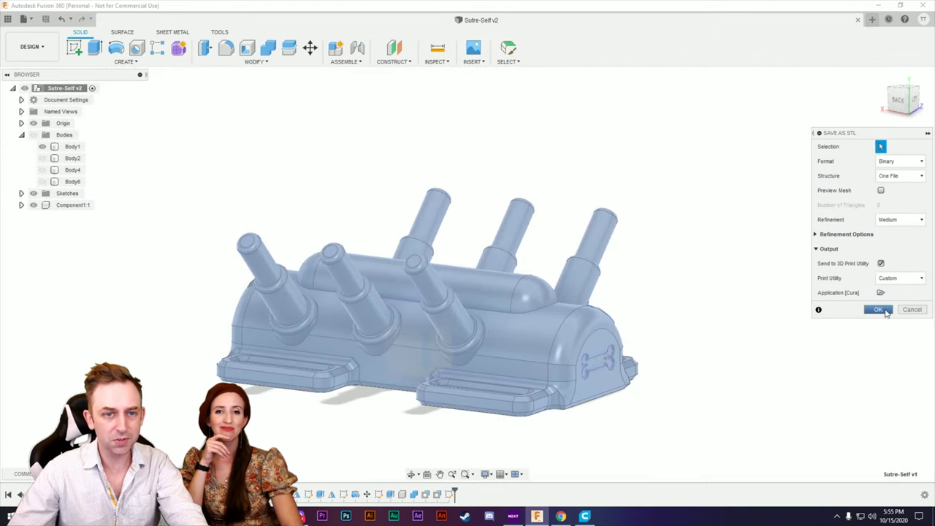
{"action": "left_click", "coordinate": [883, 310]}
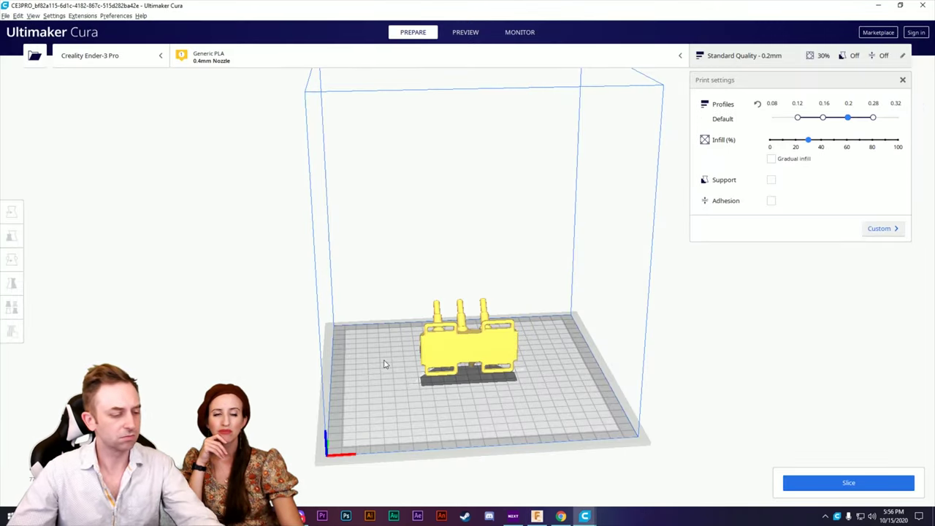
Close the older Cura window and keep the one with the newly exported model.
{"action": "right_click_drag", "start_coordinate": [380, 364], "coordinate": [496, 451]}
{"action": "mouse_move", "coordinate": [592, 518]}
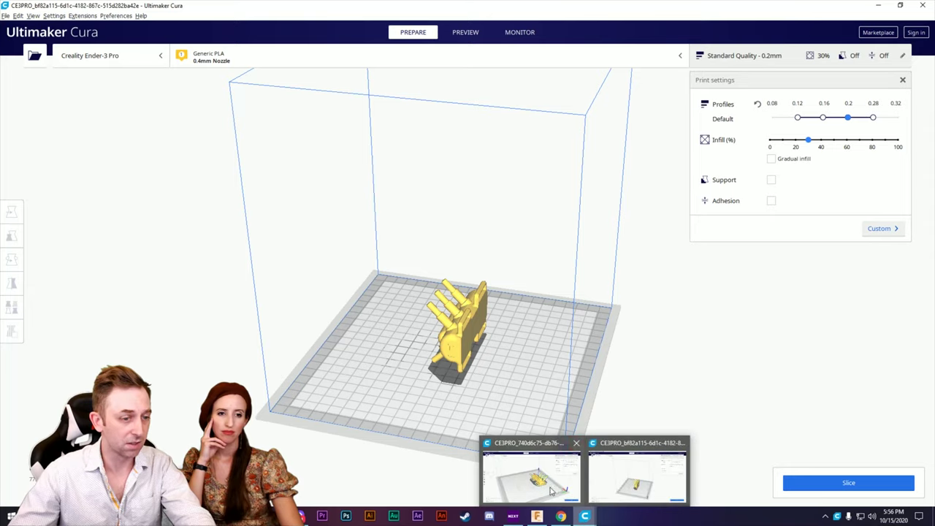
{"action": "left_click", "coordinate": [576, 443]}
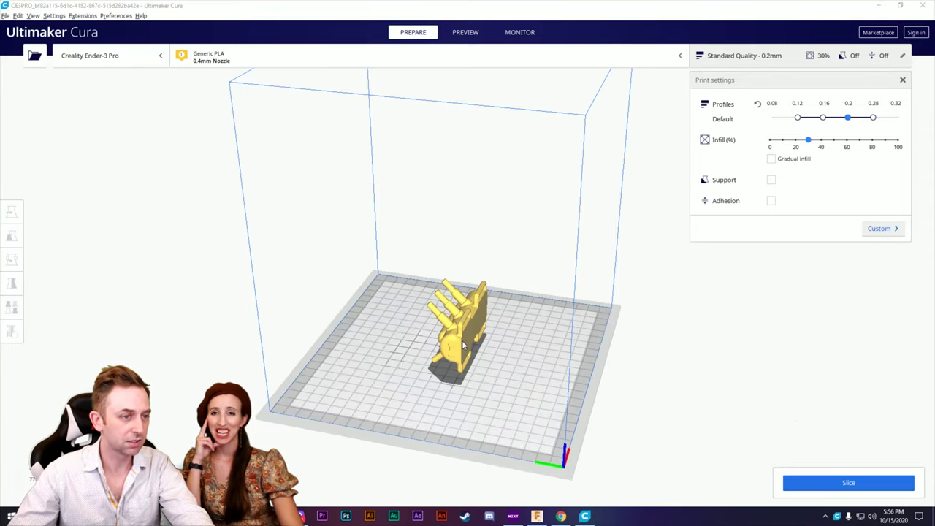
Rotate the model about the red axis so that its flat base rests on the build plate.
{"action": "key", "text": "ctrl+a"}
{"action": "left_click", "coordinate": [11, 259]}
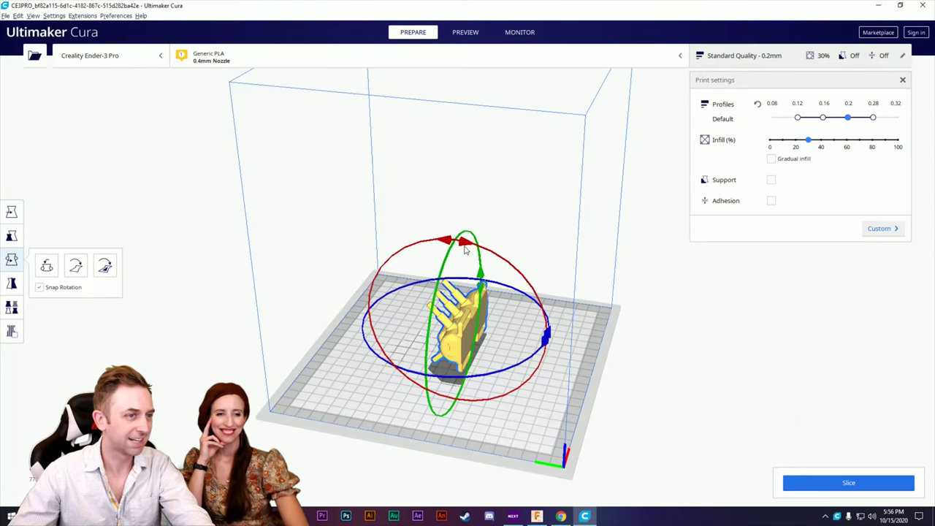
{"action": "left_click_drag", "start_coordinate": [463, 243], "coordinate": [545, 353]}
{"action": "scroll", "coordinate": [482, 243], "scroll_direction": "up", "scroll_amount": 5}
{"action": "scroll", "coordinate": [483, 243], "scroll_direction": "up", "scroll_amount": 6}
{"action": "scroll", "coordinate": [322, 352], "scroll_direction": "down", "scroll_amount": 3}
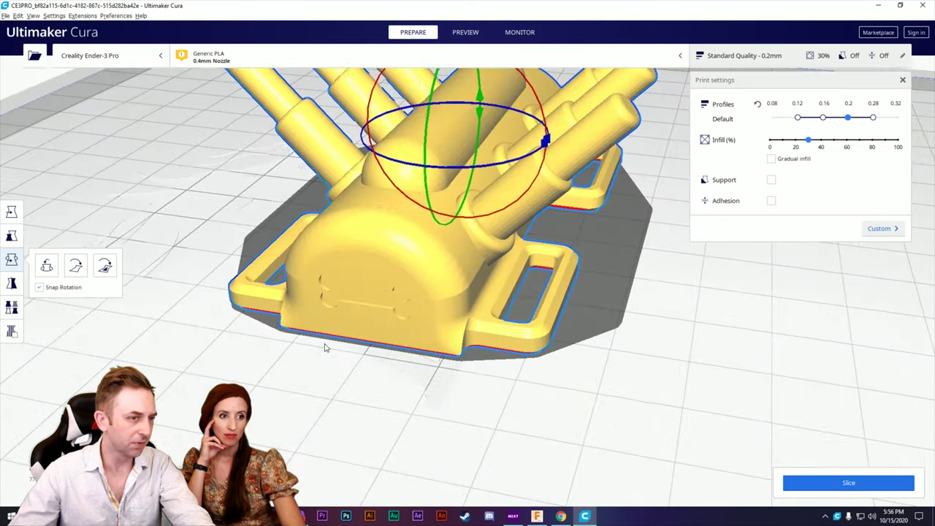
Move the model along the Y axis on the build plate to a position of about 53.6 mm.
{"action": "scroll", "coordinate": [326, 348], "scroll_direction": "down", "scroll_amount": 5}
{"action": "right_click_drag", "start_coordinate": [349, 373], "coordinate": [276, 355]}
{"action": "left_click", "coordinate": [11, 214]}
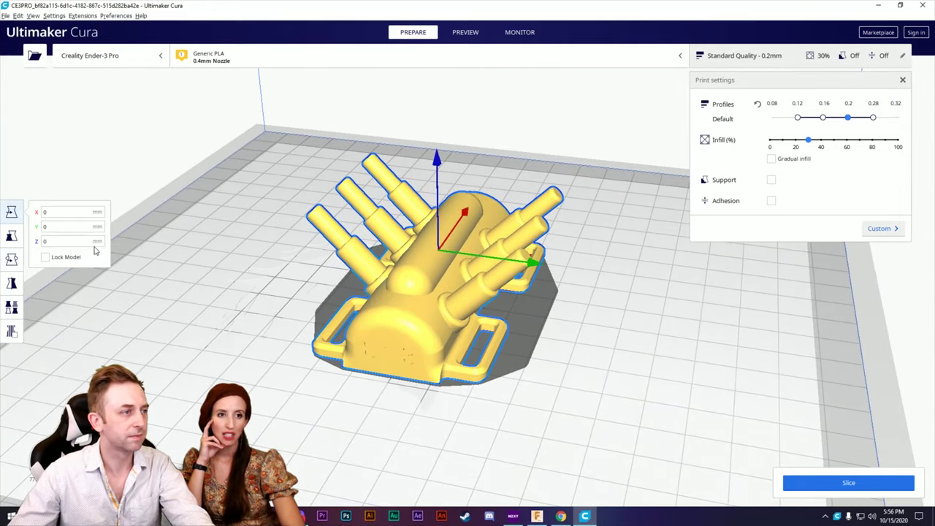
{"action": "scroll", "coordinate": [291, 301], "scroll_direction": "down", "scroll_amount": 3}
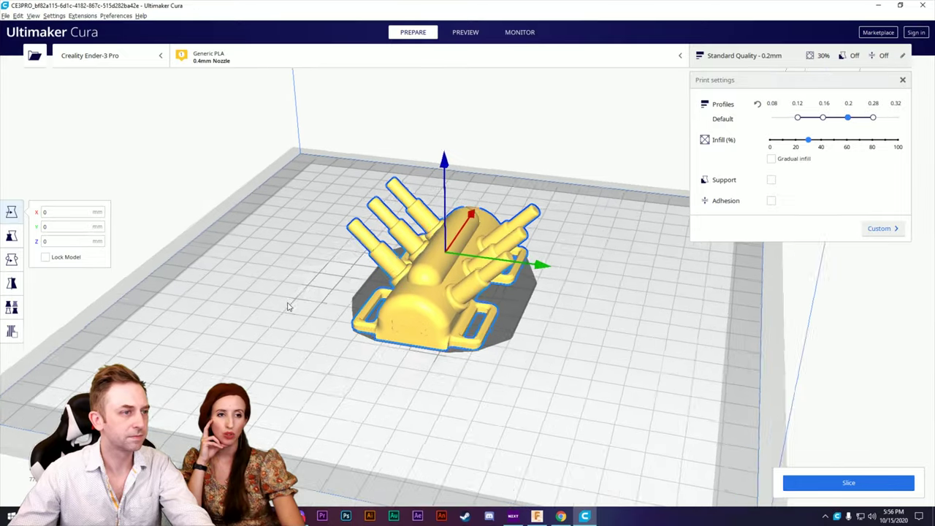
{"action": "middle_click_drag", "start_coordinate": [269, 350], "coordinate": [401, 369]}
{"action": "right_click_drag", "start_coordinate": [400, 369], "coordinate": [714, 378]}
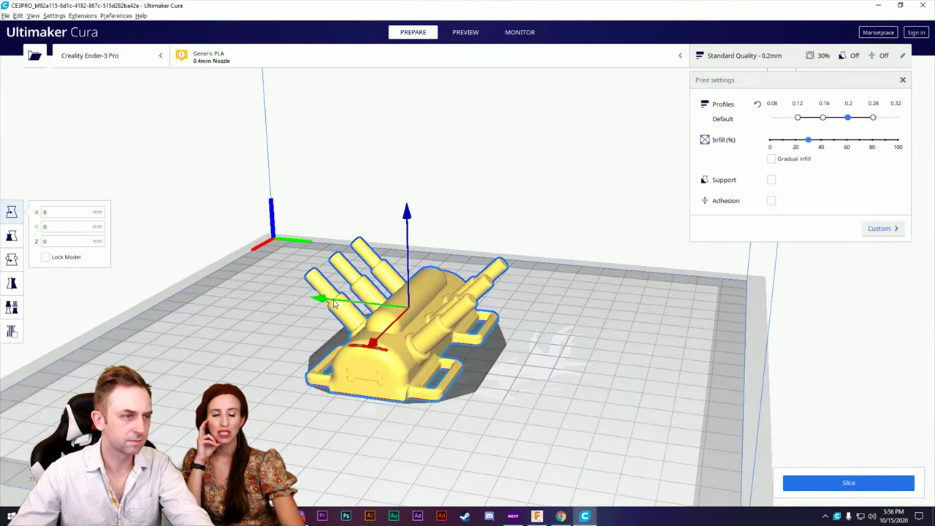
{"action": "left_click_drag", "start_coordinate": [333, 303], "coordinate": [187, 294]}
{"action": "right_click_drag", "start_coordinate": [187, 294], "coordinate": [338, 367]}
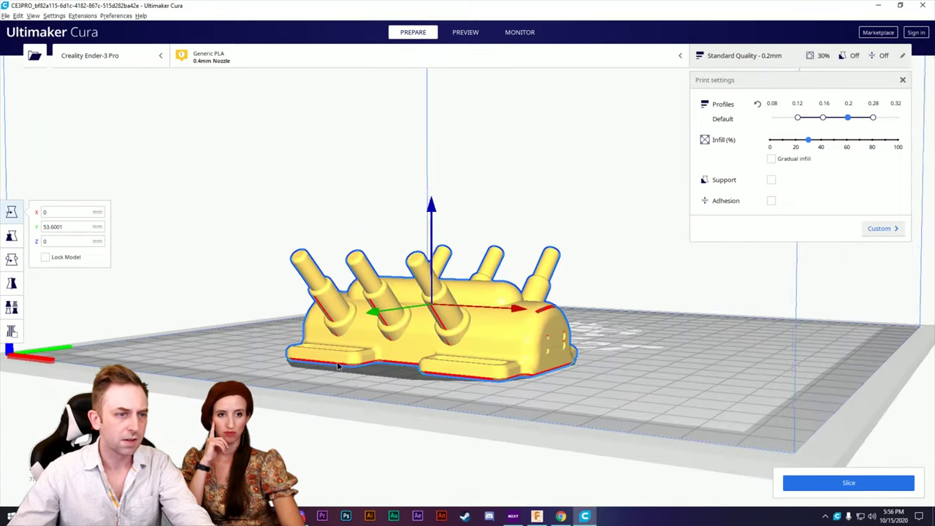
Examine the model's underside and side tubes for overhangs and contact with the build plate.
{"action": "scroll", "coordinate": [338, 367], "scroll_direction": "up", "scroll_amount": 10}
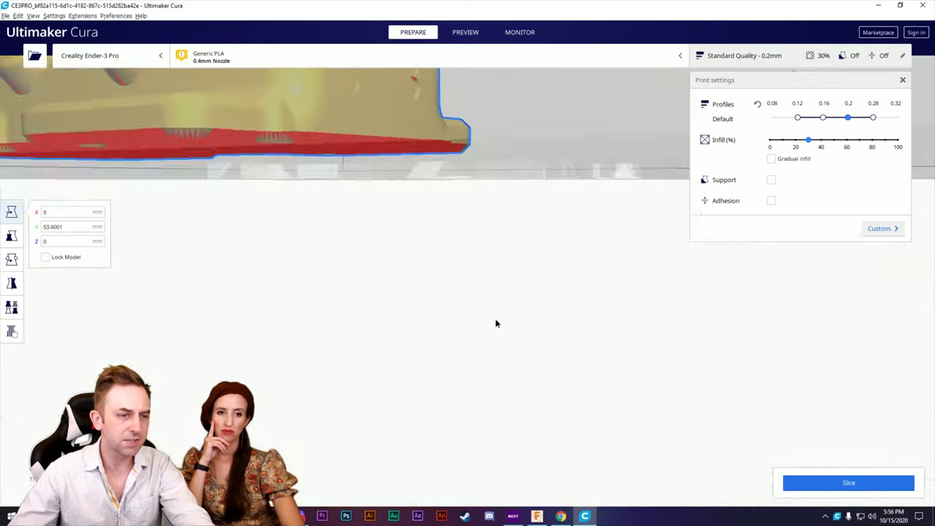
{"action": "scroll", "coordinate": [522, 369], "scroll_direction": "down", "scroll_amount": 5}
{"action": "scroll", "coordinate": [524, 371], "scroll_direction": "up", "scroll_amount": 3}
{"action": "scroll", "coordinate": [509, 301], "scroll_direction": "down", "scroll_amount": 5}
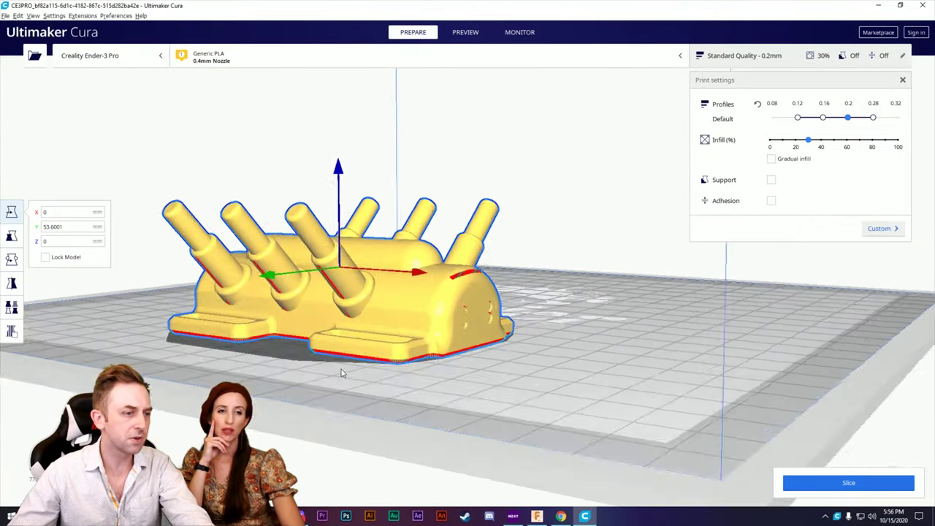
{"action": "right_click_drag", "start_coordinate": [510, 301], "coordinate": [340, 378]}
{"action": "scroll", "coordinate": [337, 376], "scroll_direction": "up", "scroll_amount": 1}
{"action": "scroll", "coordinate": [396, 323], "scroll_direction": "down", "scroll_amount": 5}
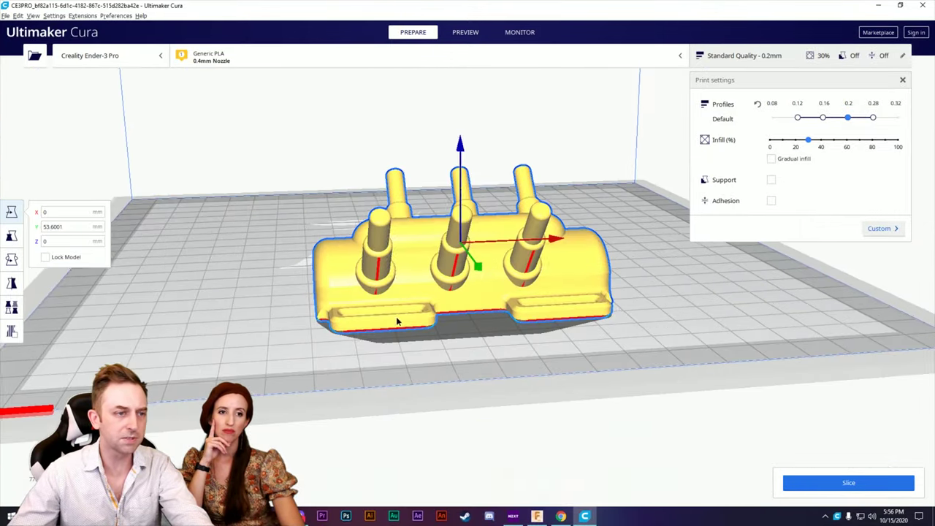
Shift the model along the Y axis to a position of about 42.45 mm.
{"action": "right_click_drag", "start_coordinate": [388, 322], "coordinate": [713, 336]}
{"action": "scroll", "coordinate": [713, 337], "scroll_direction": "up", "scroll_amount": 2}
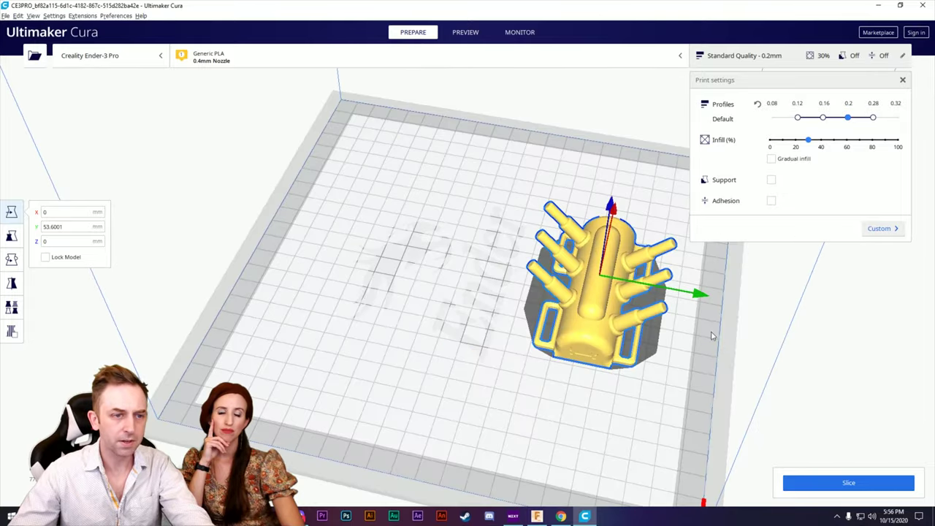
{"action": "left_click_drag", "start_coordinate": [700, 296], "coordinate": [674, 295]}
{"action": "right_click_drag", "start_coordinate": [709, 339], "coordinate": [614, 306]}
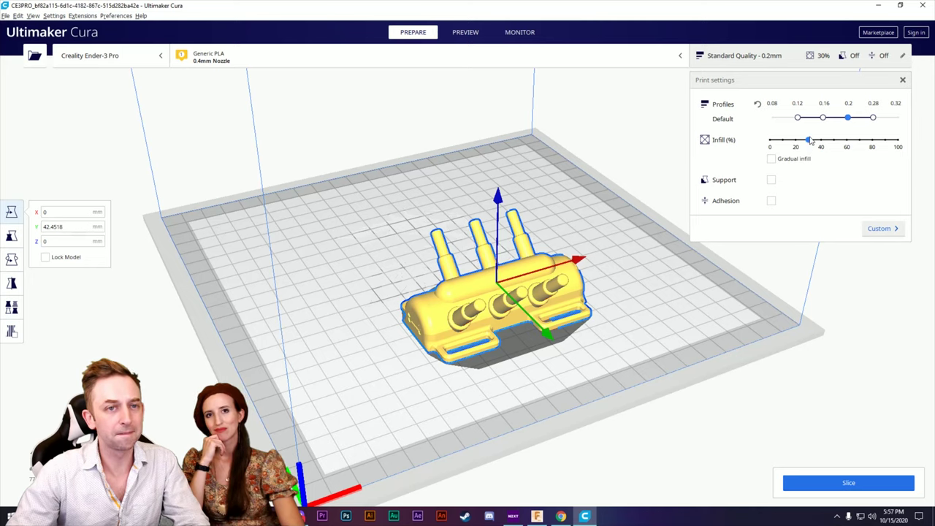
Keep infill at 30%, show the custom print settings and expand Build Plate Adhesion to review the skirt settings.
{"action": "mouse_move", "coordinate": [809, 144]}
{"action": "left_mouse_down"}
{"action": "mouse_move", "coordinate": [799, 145]}
{"action": "mouse_move", "coordinate": [807, 144]}
{"action": "left_mouse_up"}
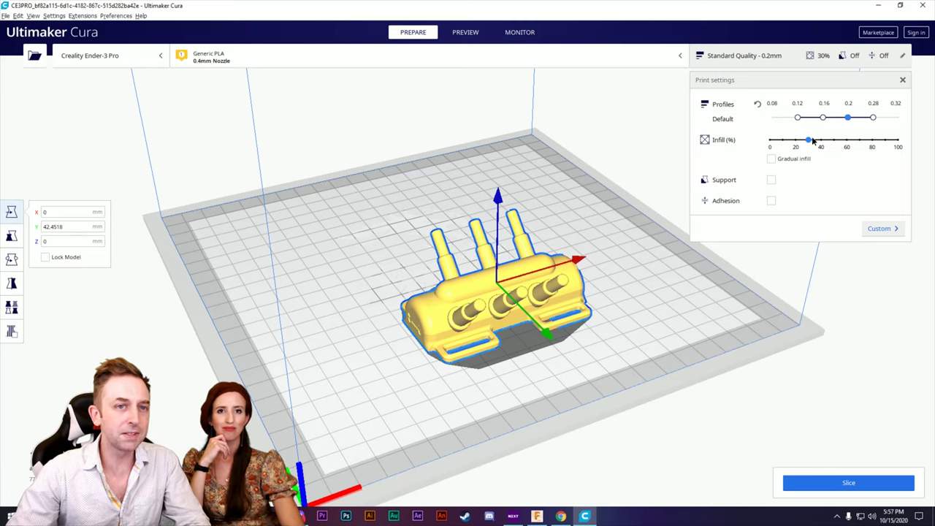
{"action": "left_click", "coordinate": [886, 231]}
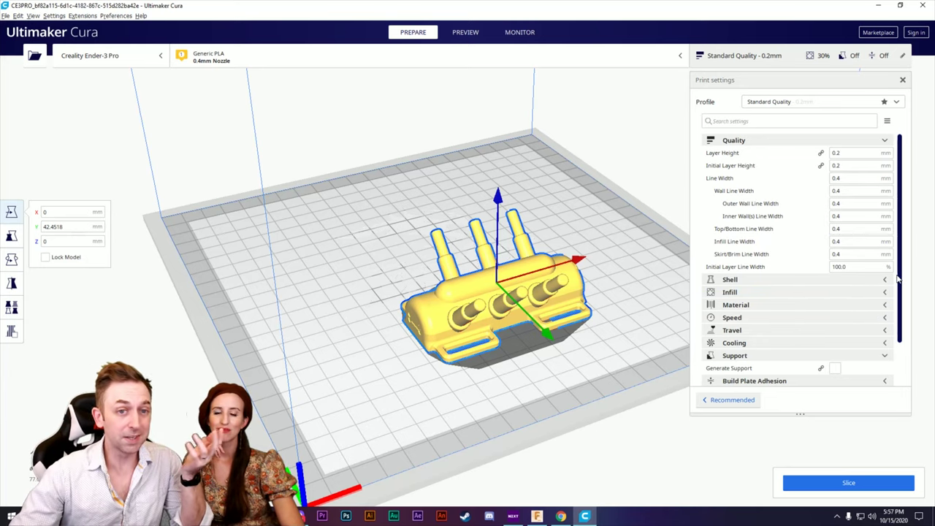
{"action": "left_click_drag", "start_coordinate": [898, 278], "coordinate": [895, 330]}
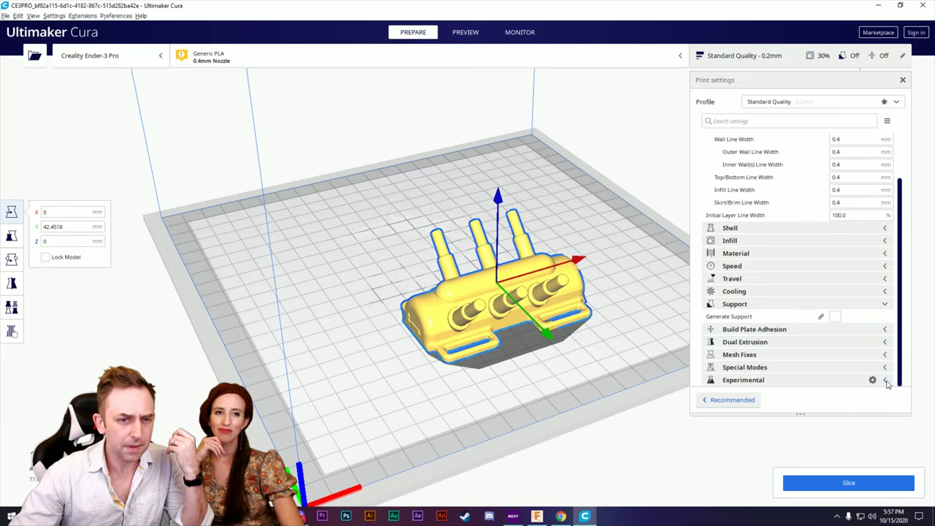
{"action": "left_click", "coordinate": [885, 331]}
{"action": "scroll", "coordinate": [799, 345], "scroll_direction": "down", "scroll_amount": 2}
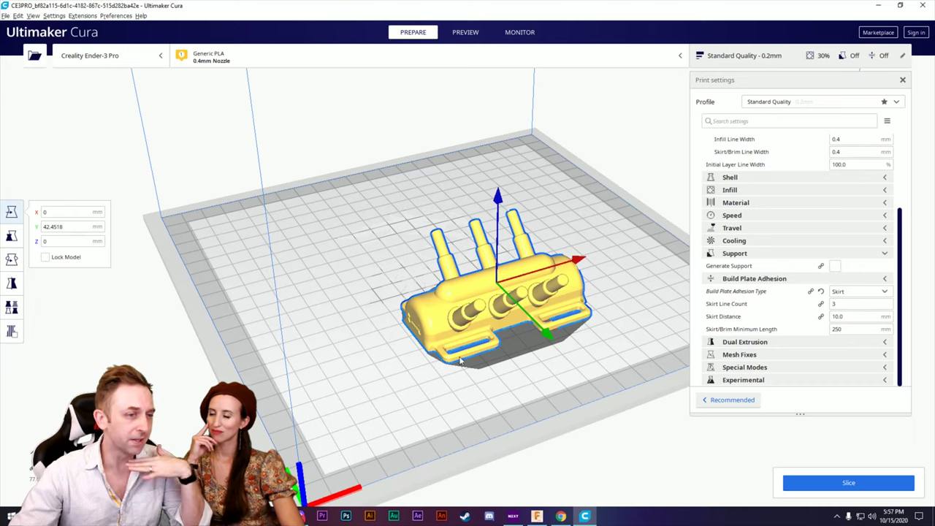
{"action": "scroll", "coordinate": [520, 288], "scroll_direction": "down", "scroll_amount": 3}
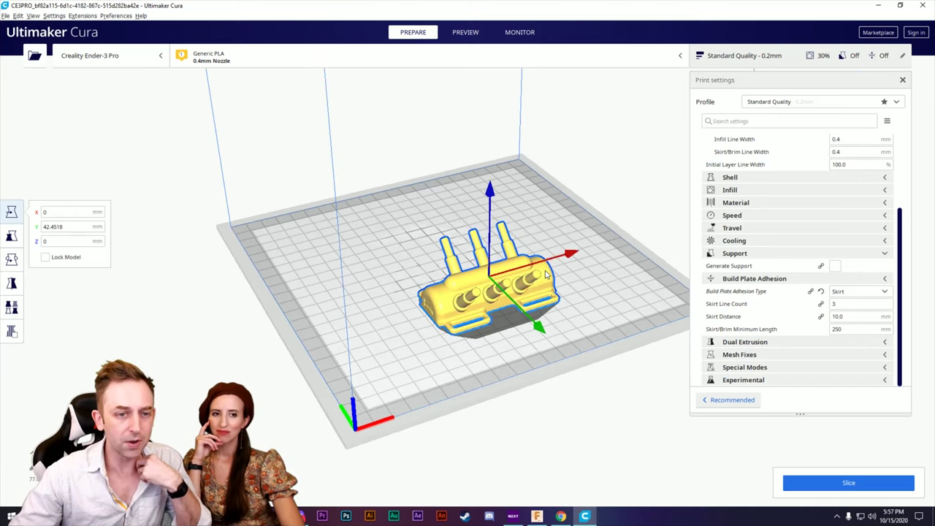
{"action": "scroll", "coordinate": [497, 311], "scroll_direction": "up", "scroll_amount": 5}
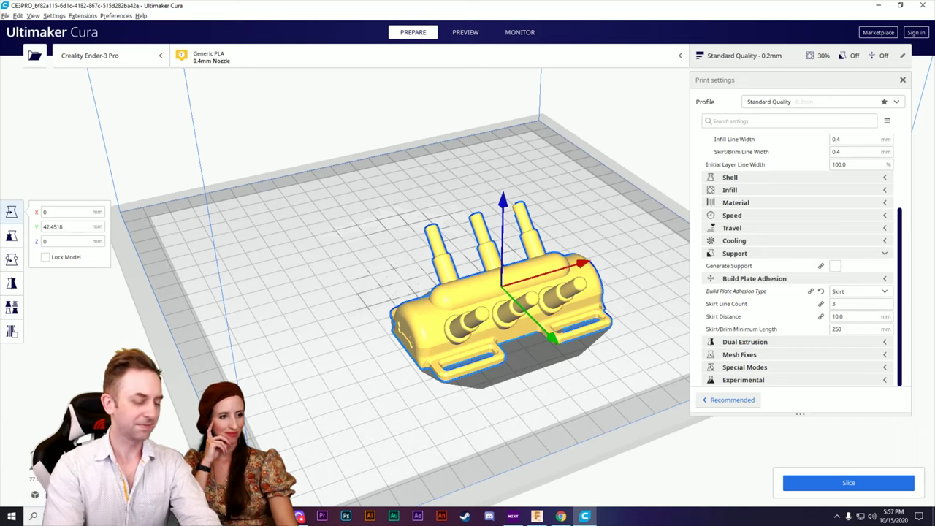
Slice the model, save it as the G-code file Sutre Self in Downloads, and open the containing folder.
{"action": "left_click", "coordinate": [846, 484]}
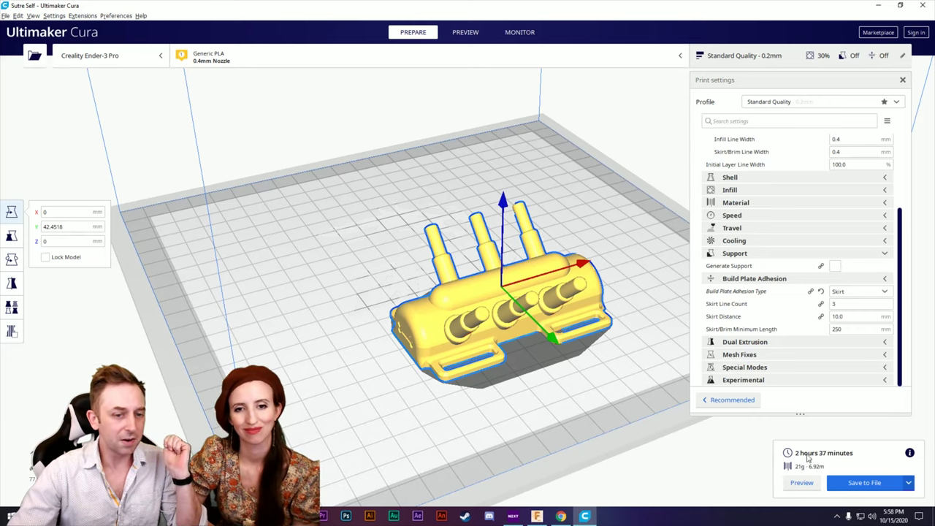
{"action": "left_click", "coordinate": [877, 485]}
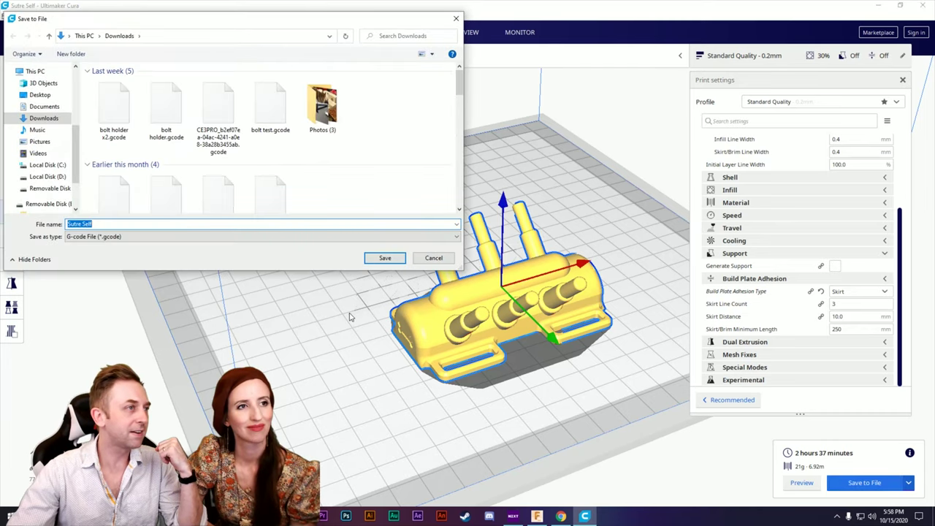
{"action": "left_click", "coordinate": [385, 259]}
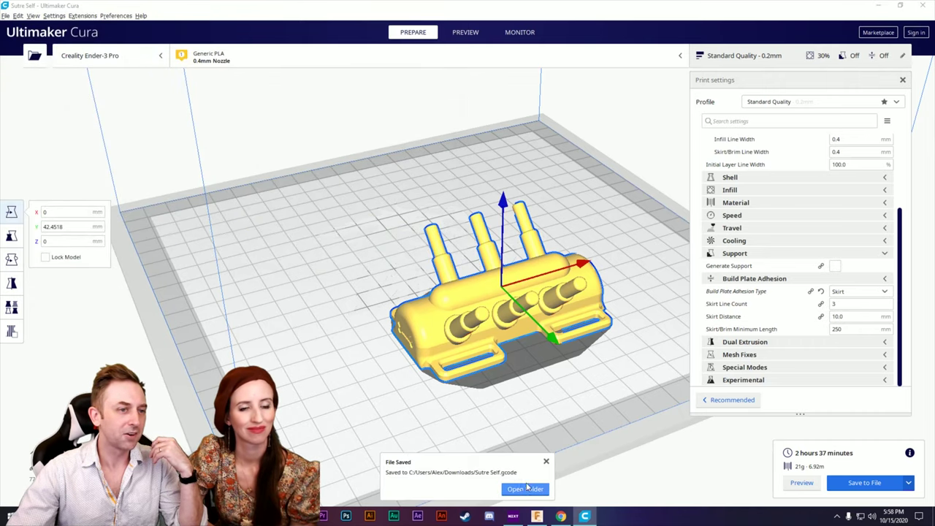
{"action": "left_click", "coordinate": [526, 489]}
{"action": "left_click_drag", "start_coordinate": [626, 157], "coordinate": [576, 138]}
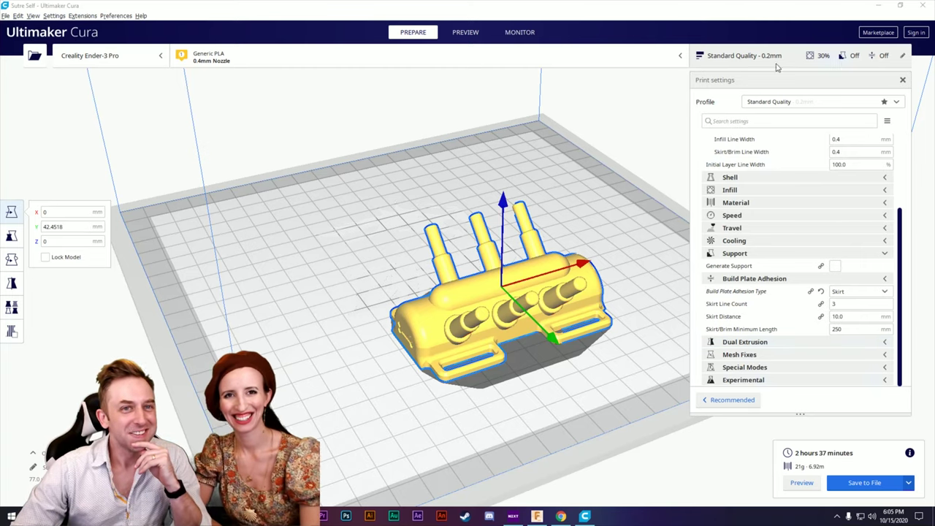
Close the print settings and inspect the sliced model with its skirt in the layer preview.
{"action": "left_click", "coordinate": [904, 80]}
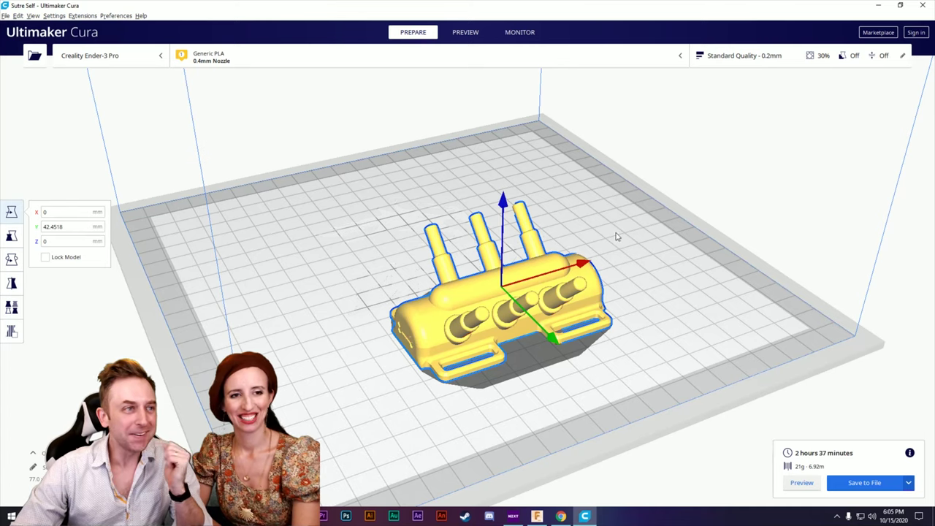
{"action": "left_click", "coordinate": [472, 35]}
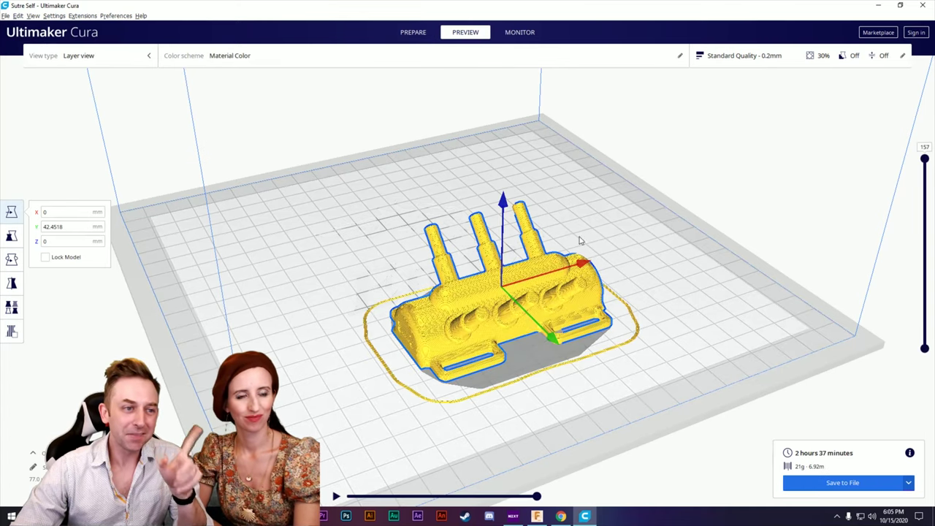
{"action": "mouse_move", "coordinate": [925, 160]}
{"action": "left_mouse_down"}
{"action": "mouse_move", "coordinate": [919, 340]}
{"action": "mouse_move", "coordinate": [913, 158]}
{"action": "left_mouse_up"}
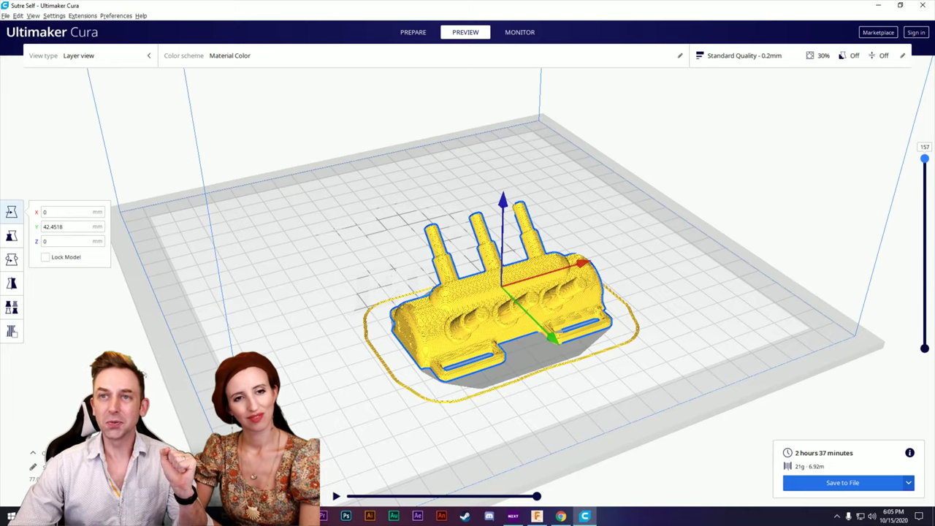
Switch to OctoPrint in the browser, upload Sutre Self.gcode to its internal storage and start printing it.
{"action": "left_click", "coordinate": [561, 516]}
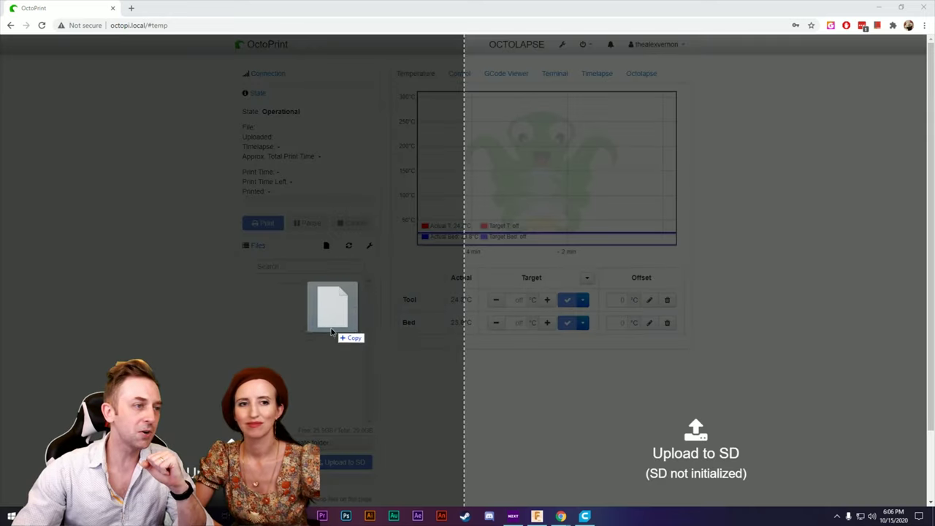
{"action": "left_click_drag", "start_coordinate": [334, 307], "coordinate": [288, 350]}
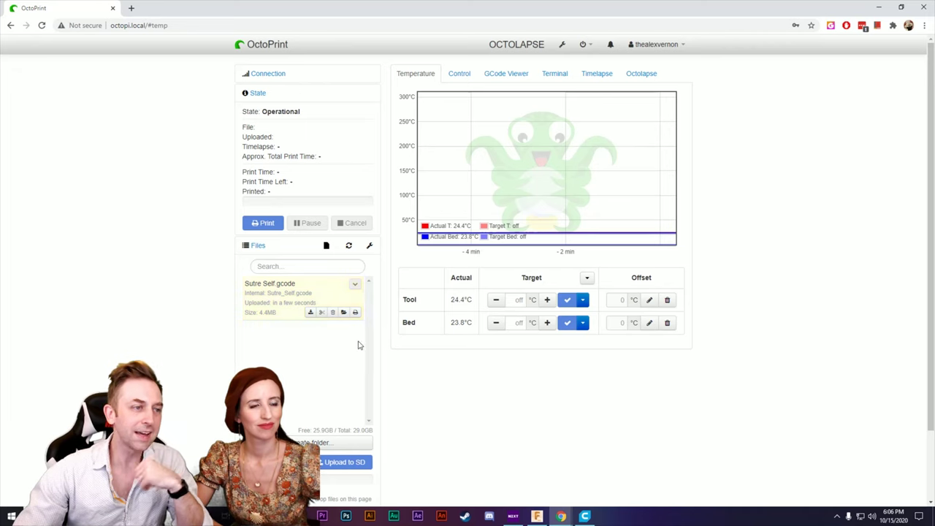
{"action": "left_click", "coordinate": [354, 313]}
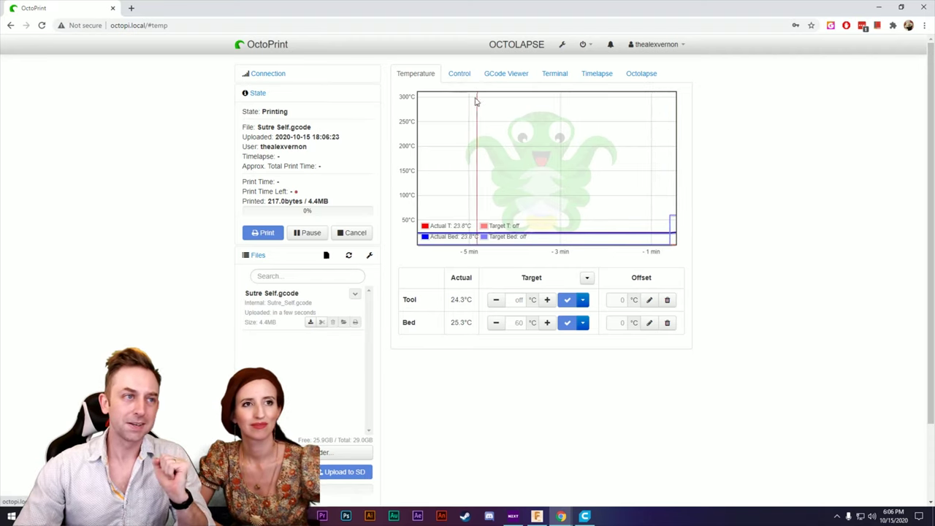
Inspect the toolpaths in the GCode Viewer, going up to layer 85 and back down to layer 1.
{"action": "left_click", "coordinate": [511, 75]}
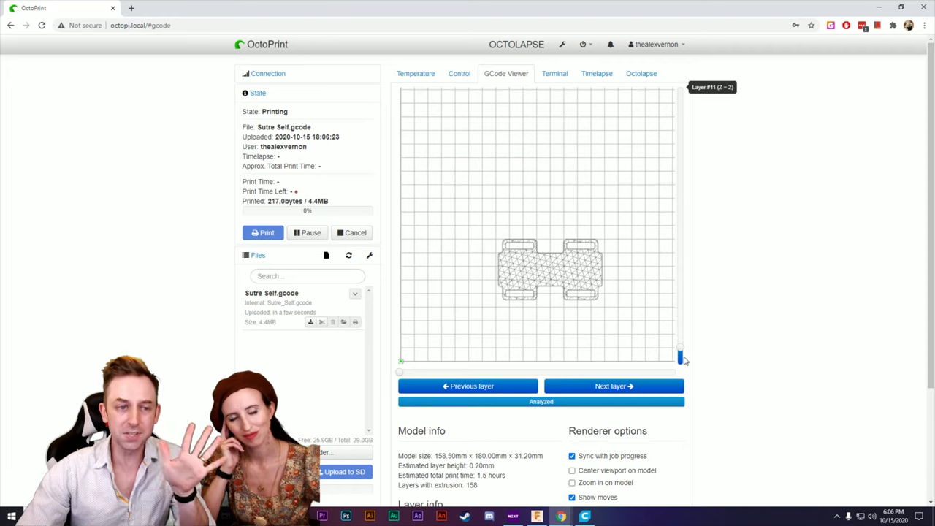
{"action": "left_click_drag", "start_coordinate": [679, 354], "coordinate": [691, 219]}
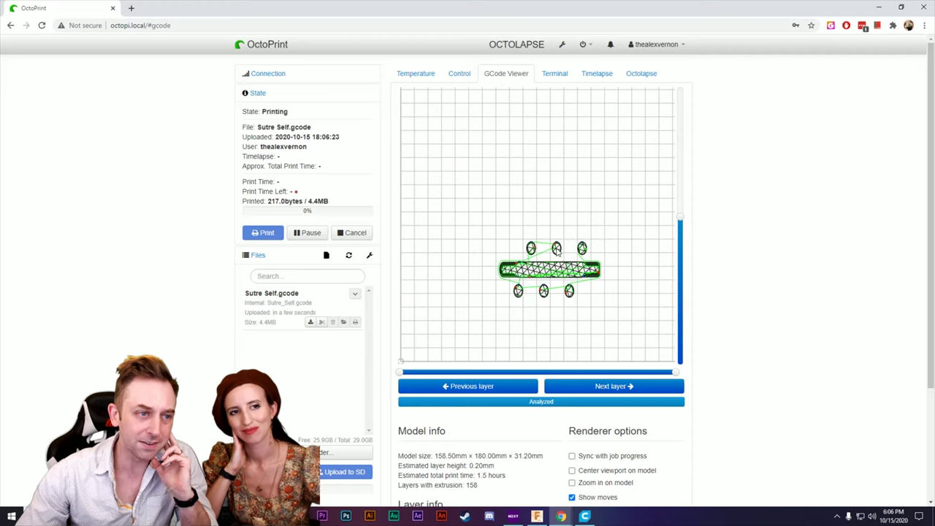
{"action": "mouse_move", "coordinate": [679, 227]}
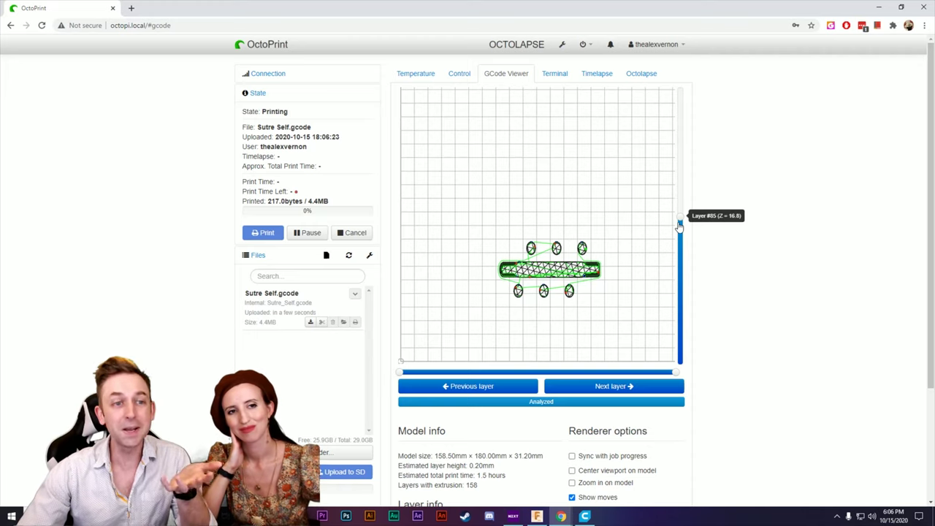
{"action": "left_click_drag", "start_coordinate": [679, 227], "coordinate": [684, 375]}
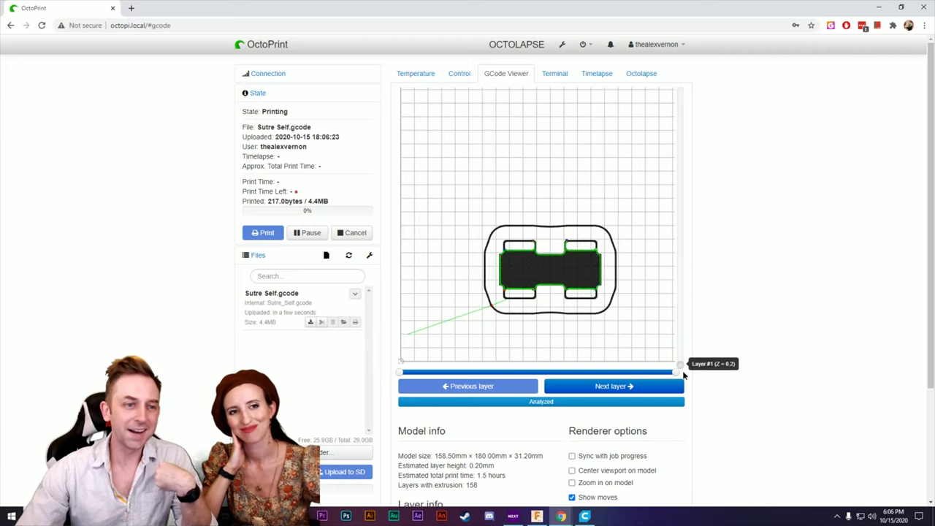